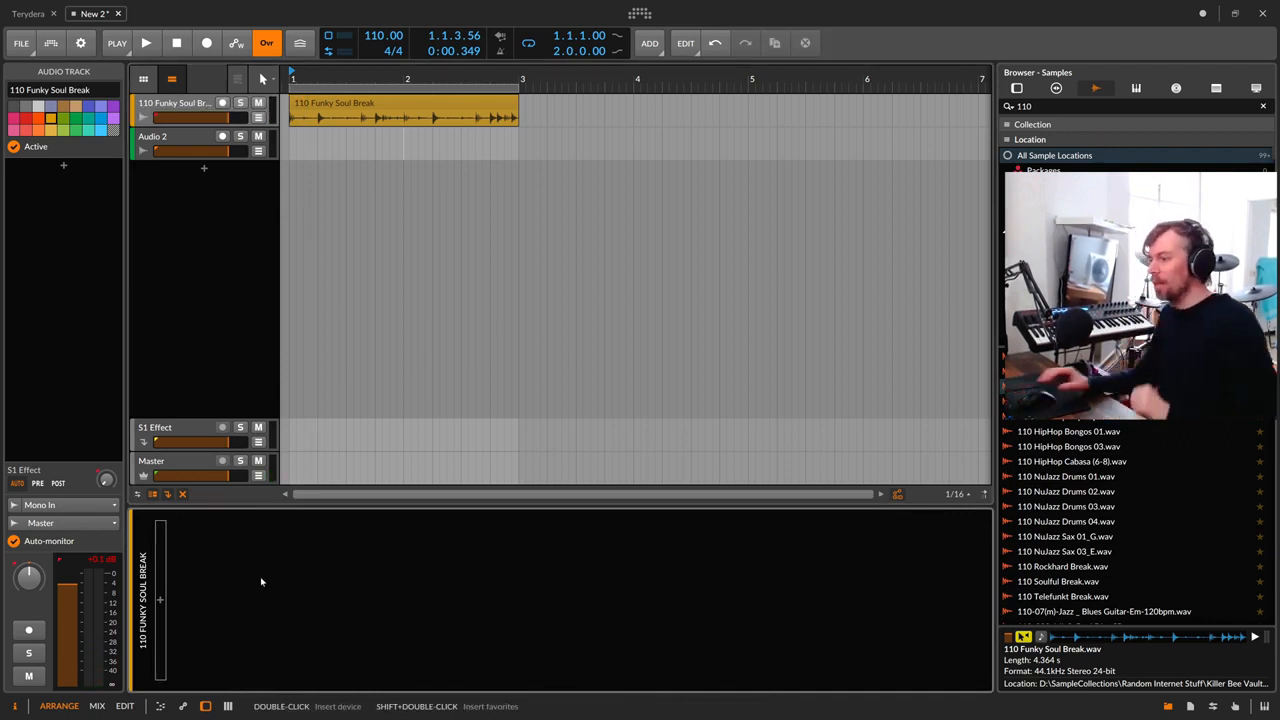
Step: Add an FX Grid device to the 110 Funky Soul Break track and open its grid editor
left_click(160, 600)
type("fx")
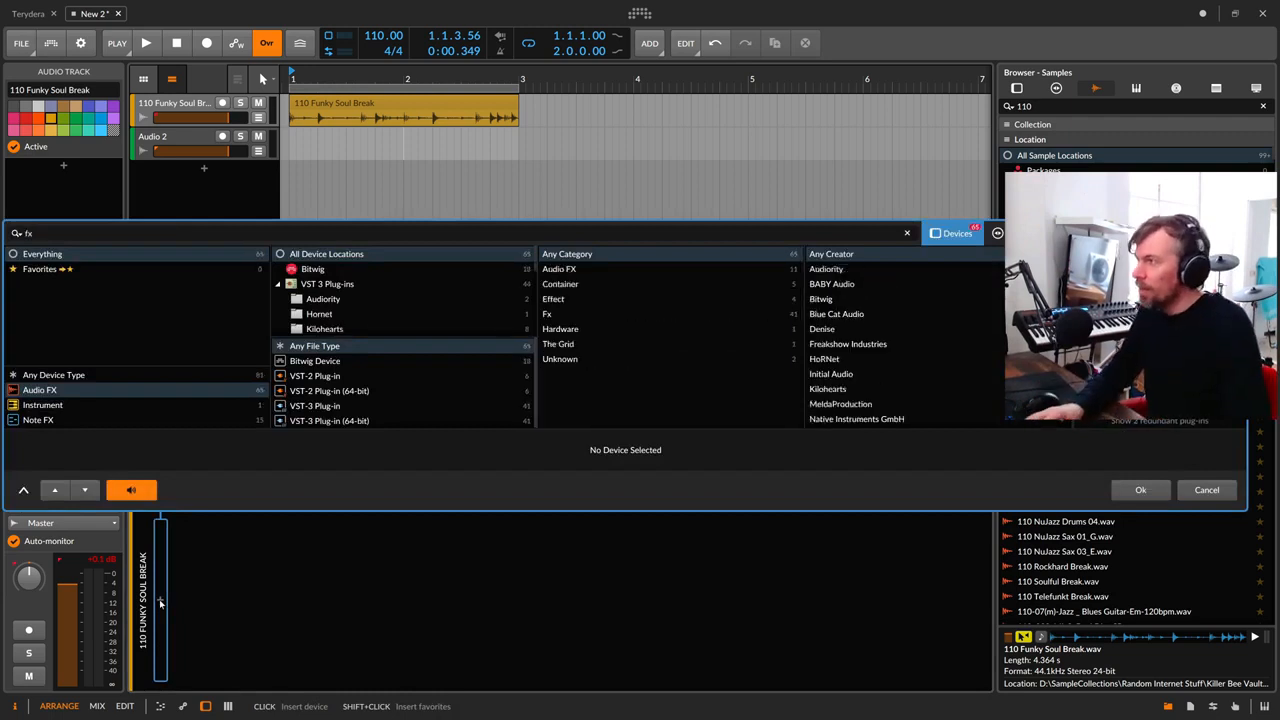
type(" grid")
key("Return")
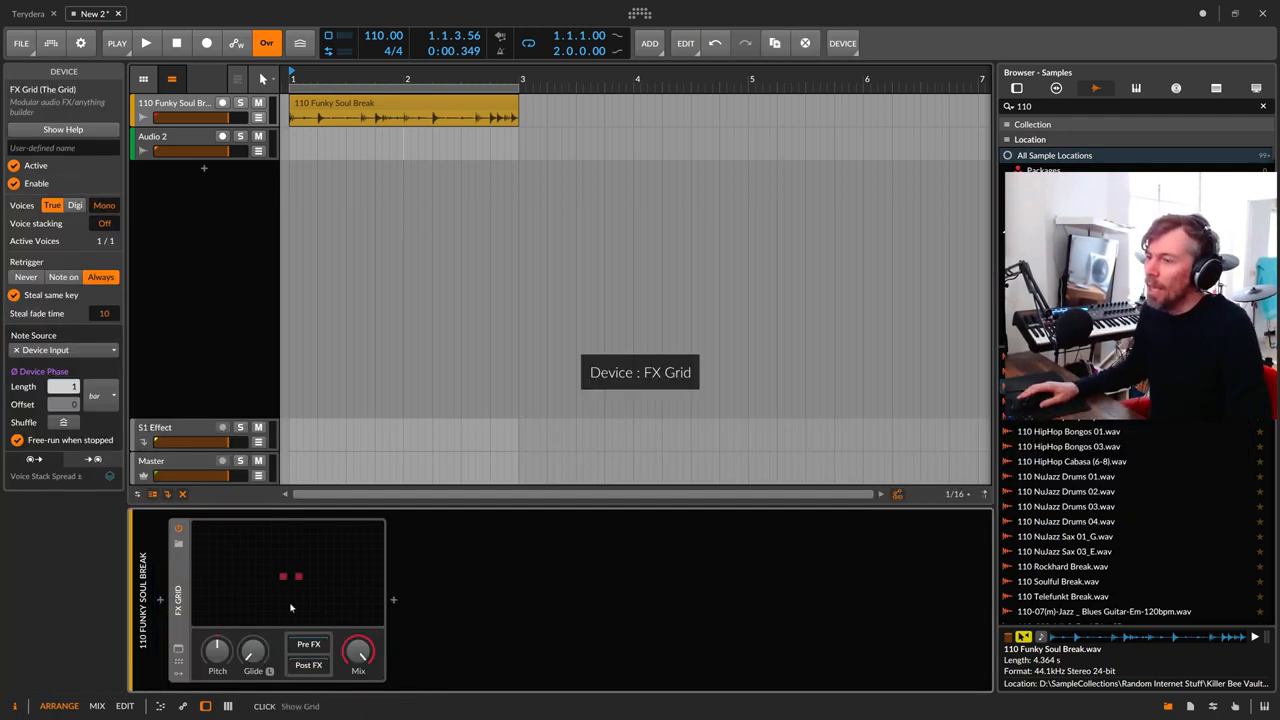
left_click(291, 605)
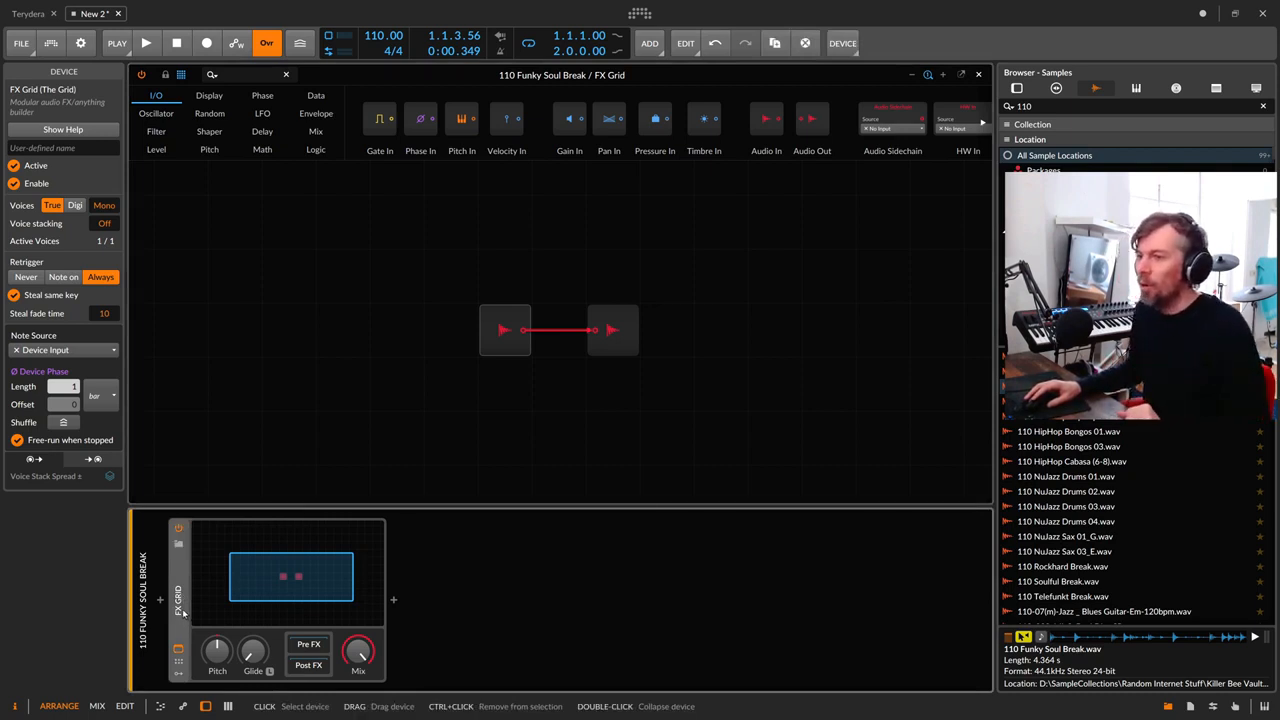
Step: Try a lower Mix amount on the FX Grid device and reset it to its default
left_click_drag(358, 651, 358, 666)
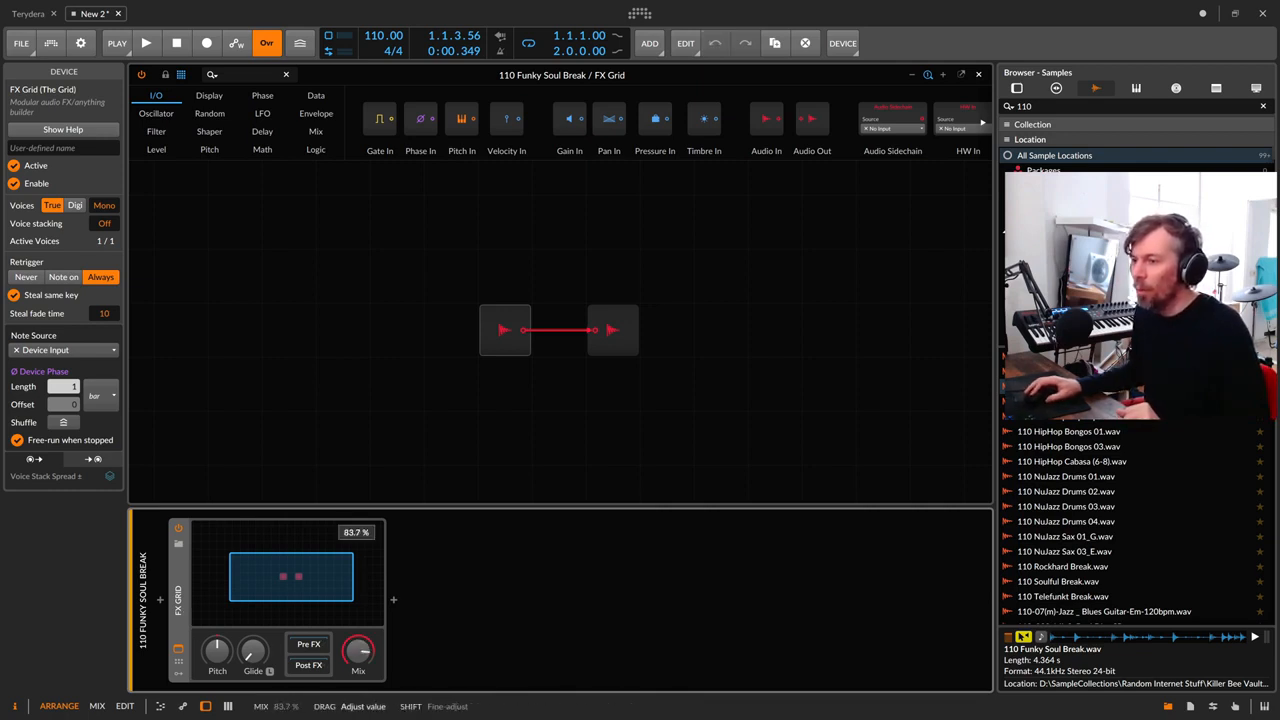
double_click(363, 654)
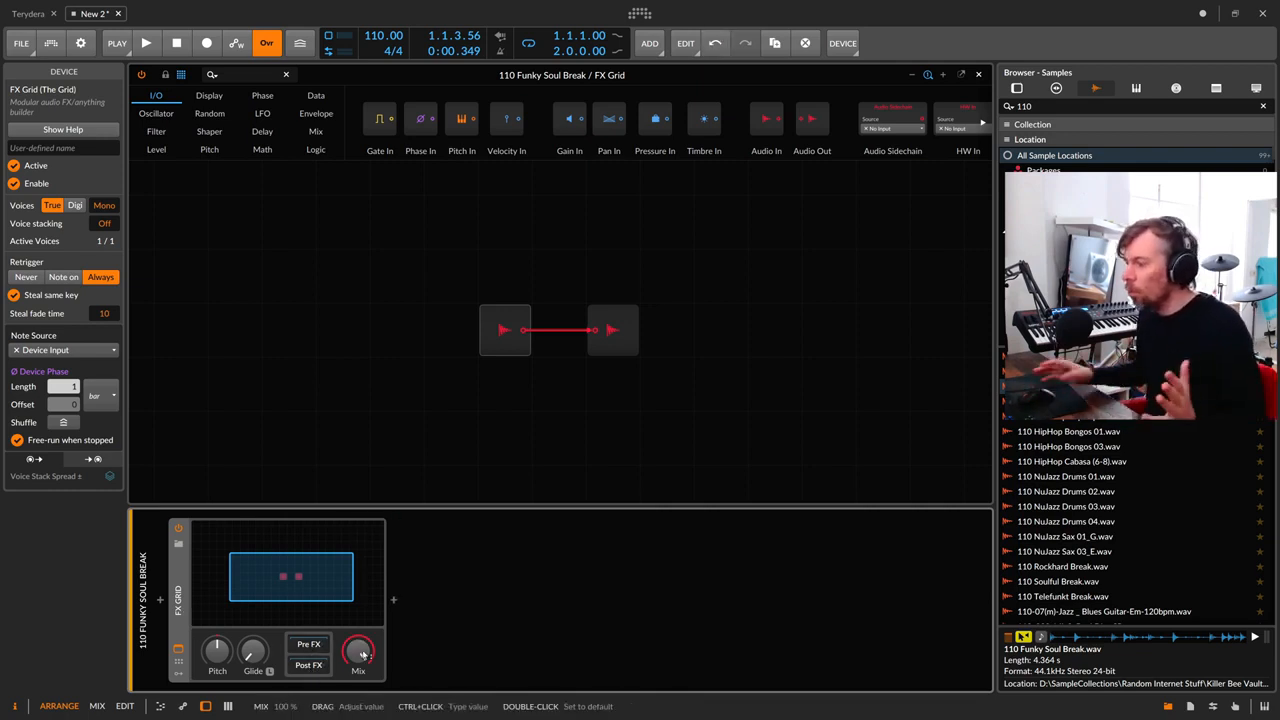
Step: Spread the audio input and audio output modules farther apart in the grid, keeping them on the same row
left_click_drag(506, 331, 302, 330)
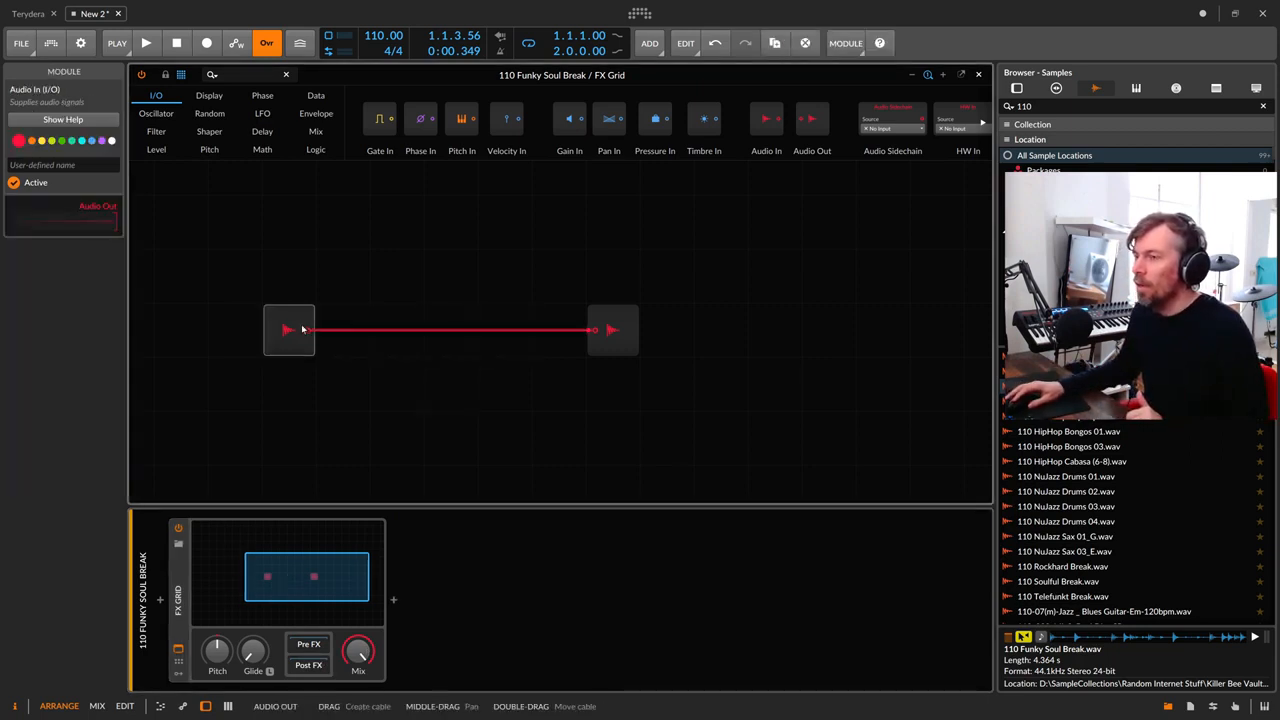
left_click_drag(609, 331, 772, 331)
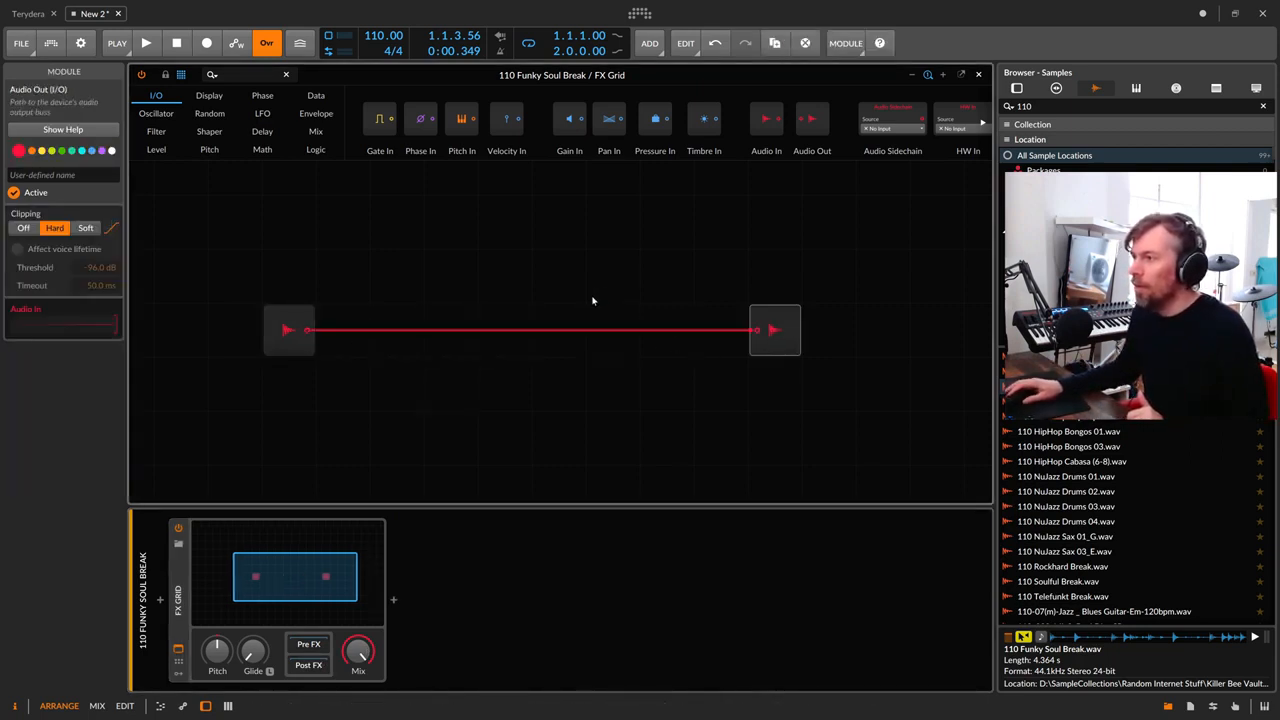
left_click(560, 278)
left_click(285, 317)
left_click(768, 331)
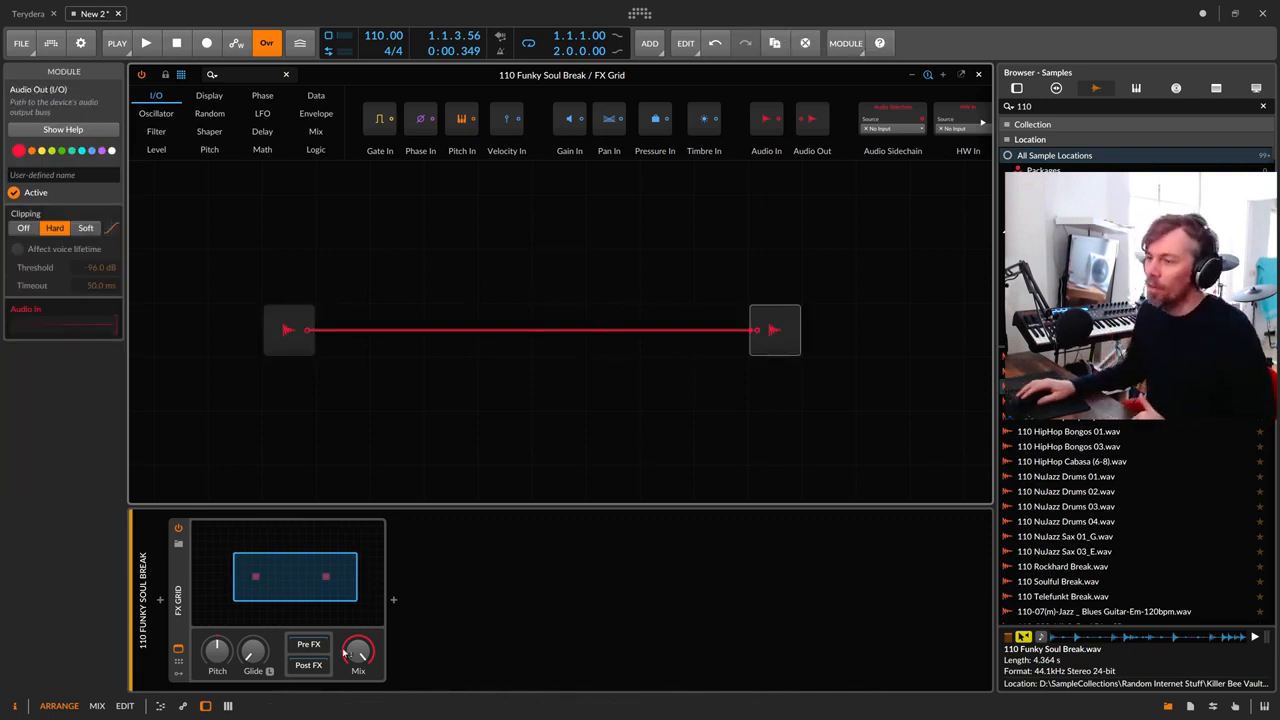
Step: Try the FX Grid's Mix at 51 % and return it to fully wet
left_click_drag(360, 652, 360, 646)
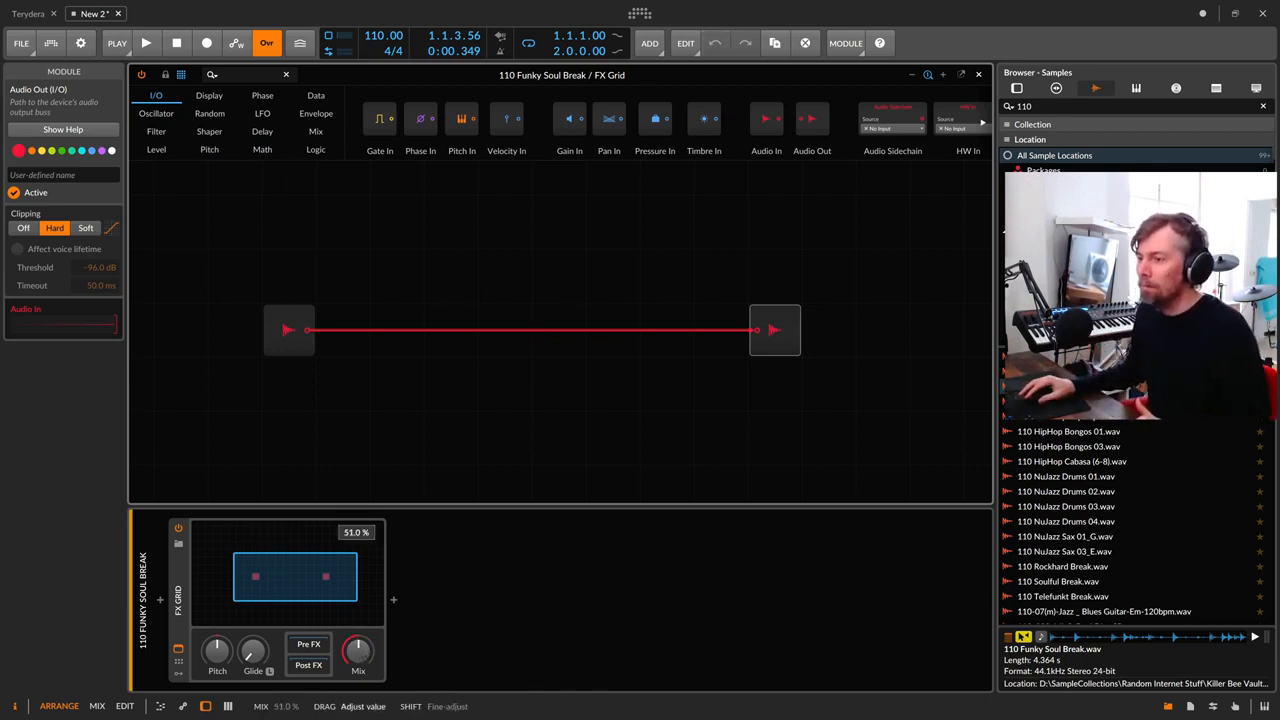
left_click_drag(360, 646, 360, 651)
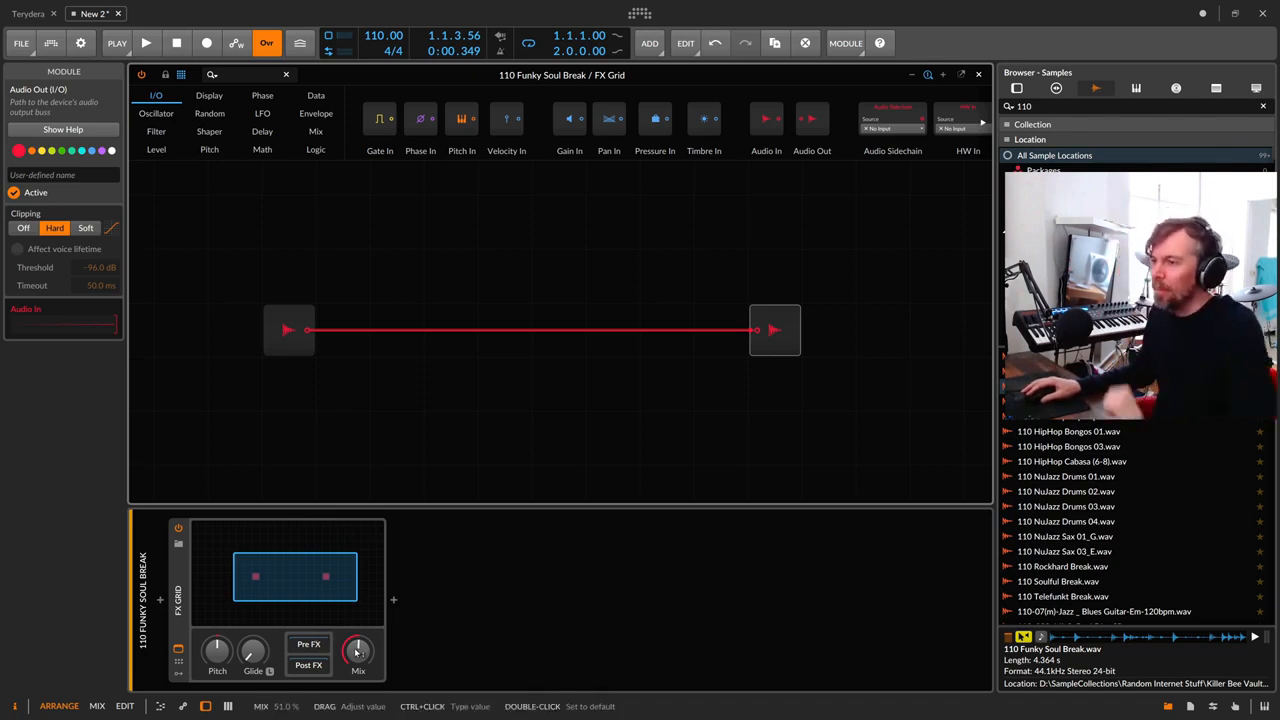
Step: Search the grid modules for "rec" and place a Recorder module above the cable between the audio input and output
left_click(241, 76)
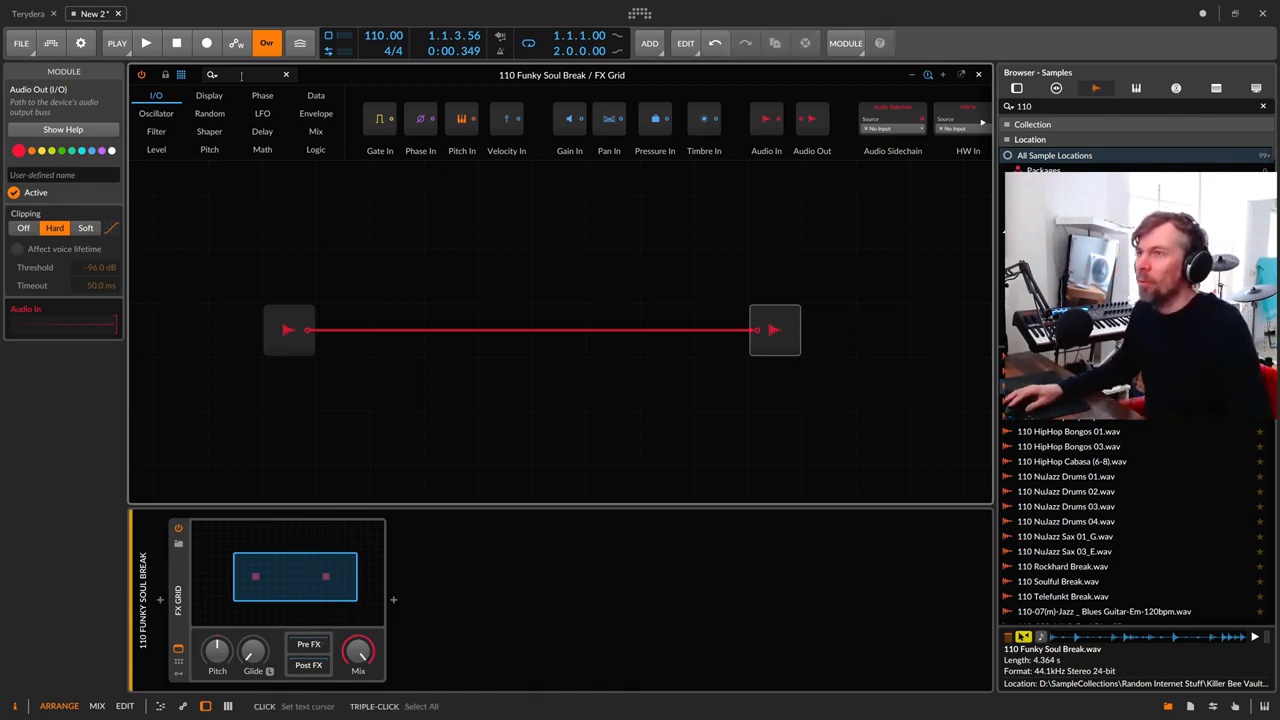
type("rec")
left_click_drag(178, 118, 512, 270)
scroll(569, 329, "up", 4)
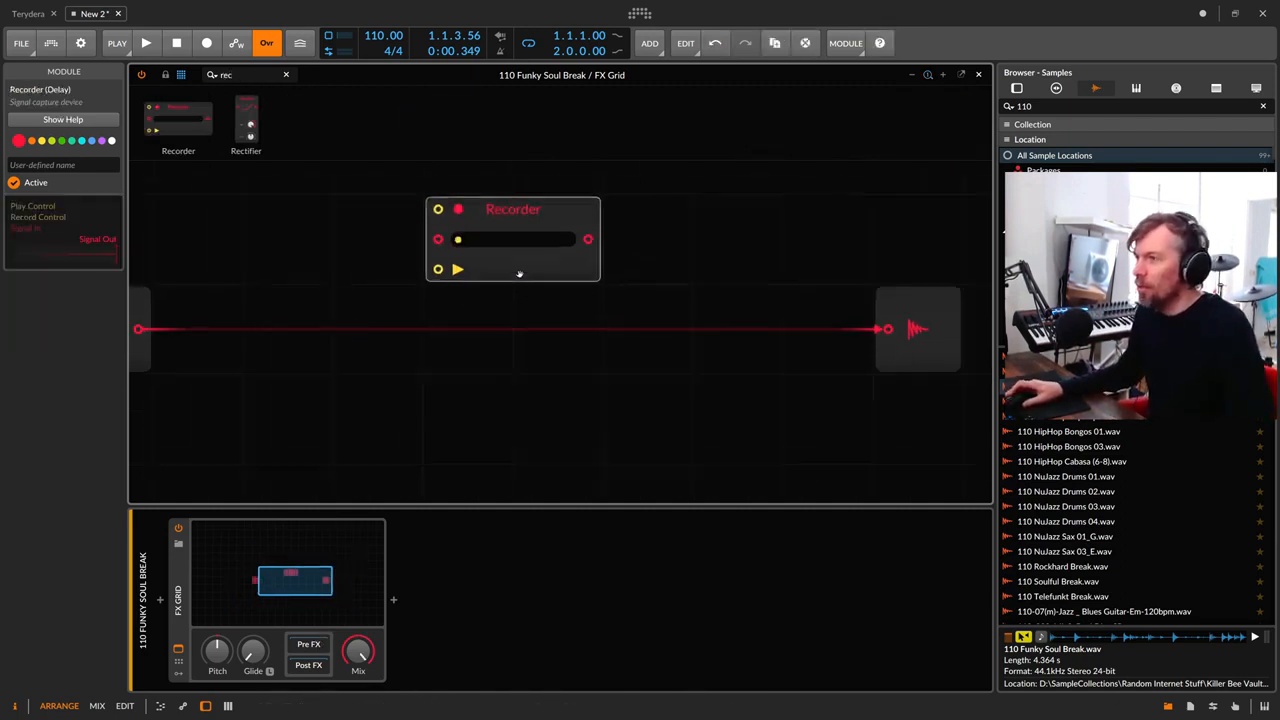
left_click_drag(449, 289, 494, 386)
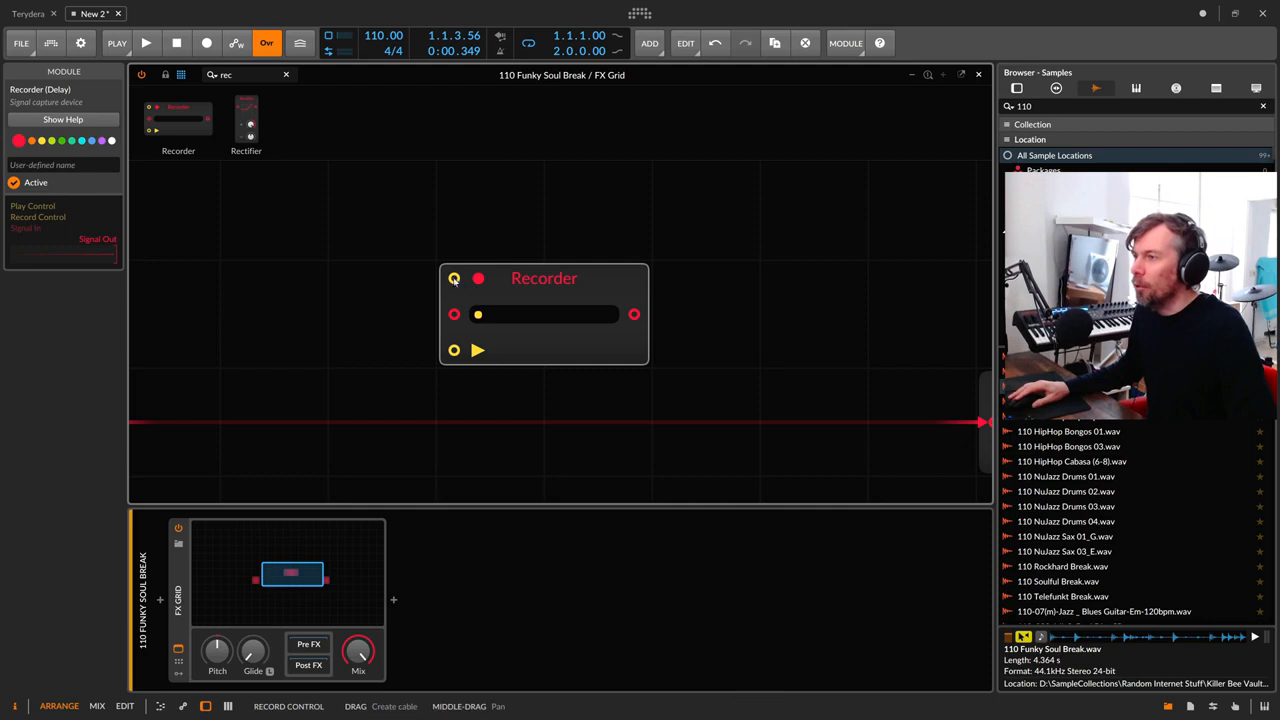
Step: Read the Recorder module's help page on its signal, record control and play control ports, and close it
left_click(475, 350)
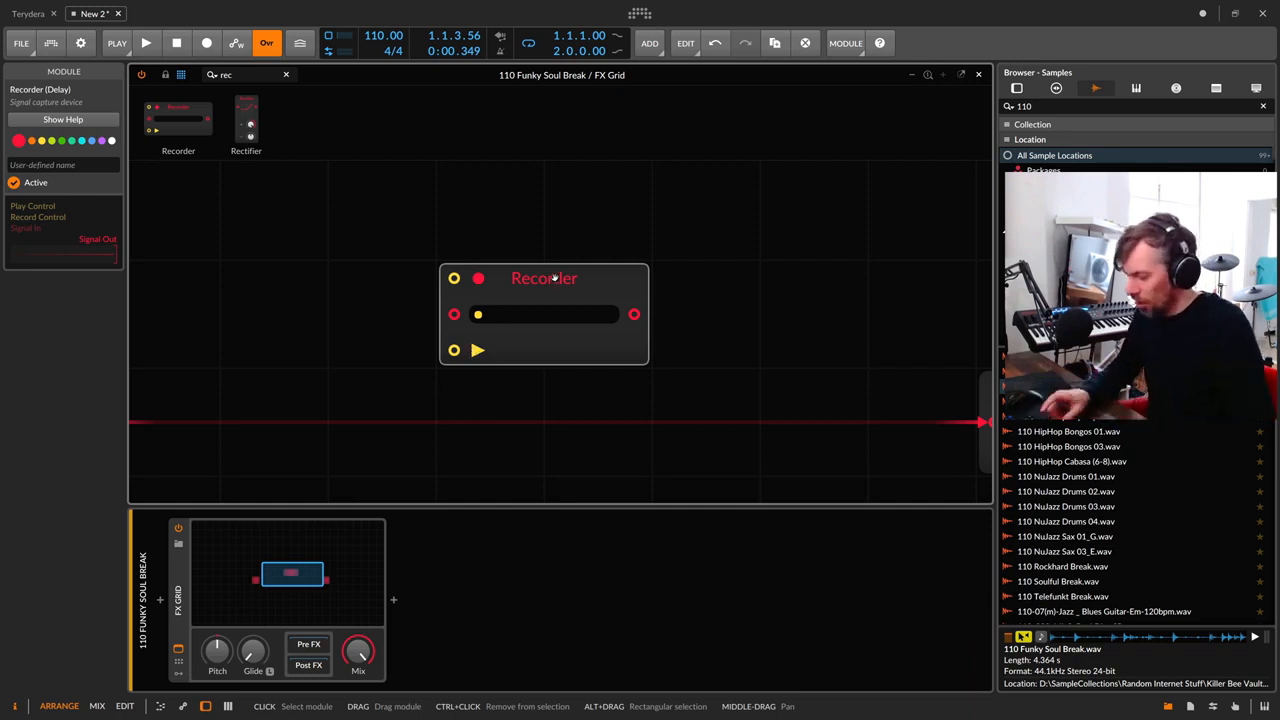
key("F1")
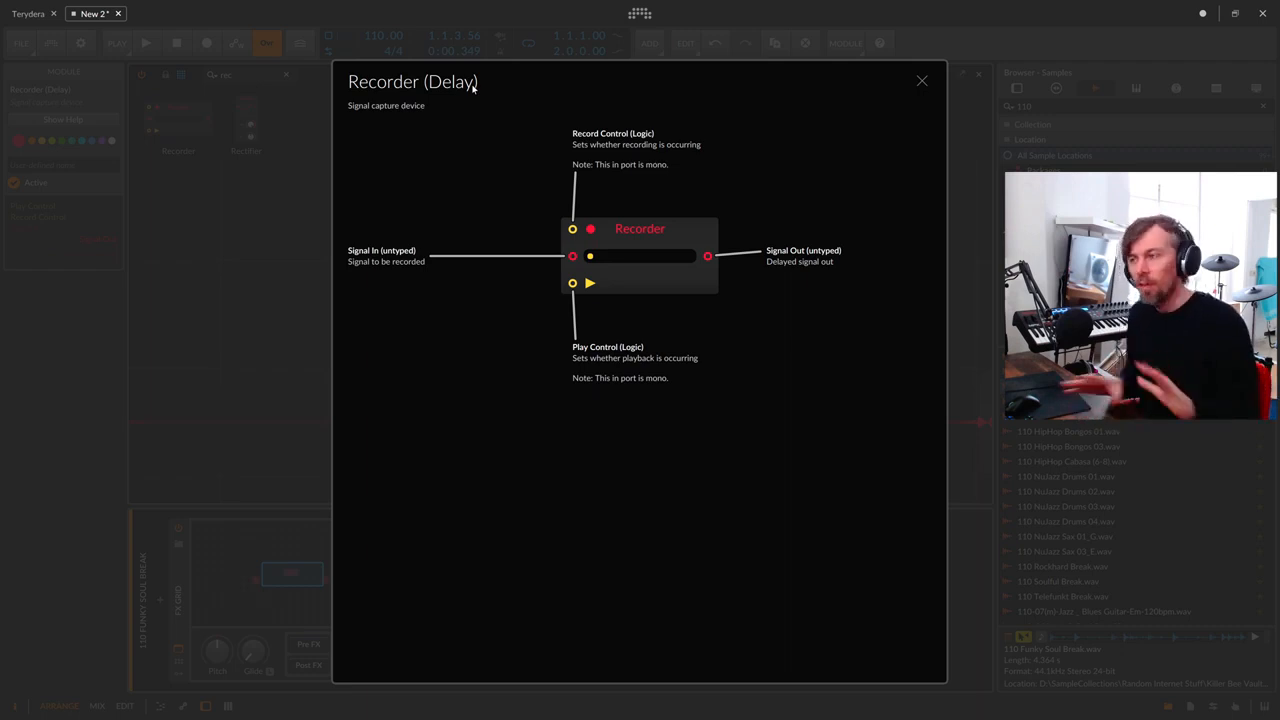
left_click(921, 81)
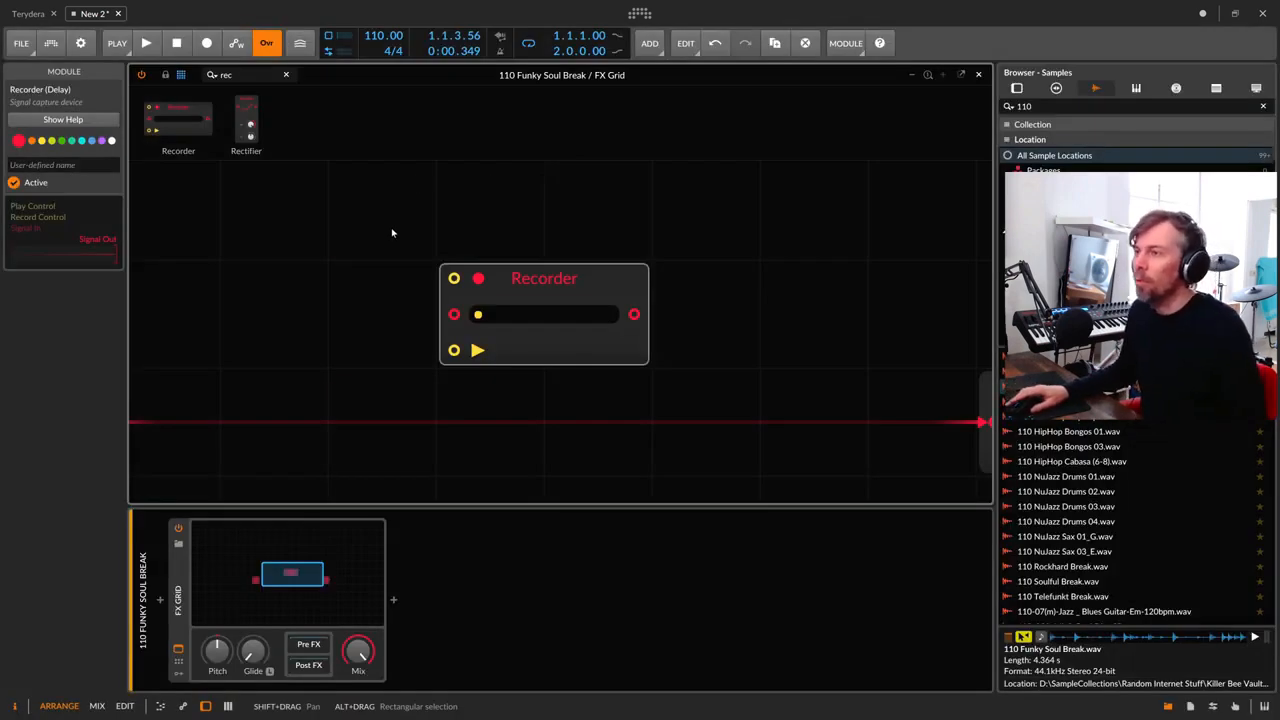
Step: Move the Recorder module down into line between the audio input and audio output modules
key("shift+z")
left_click(420, 250)
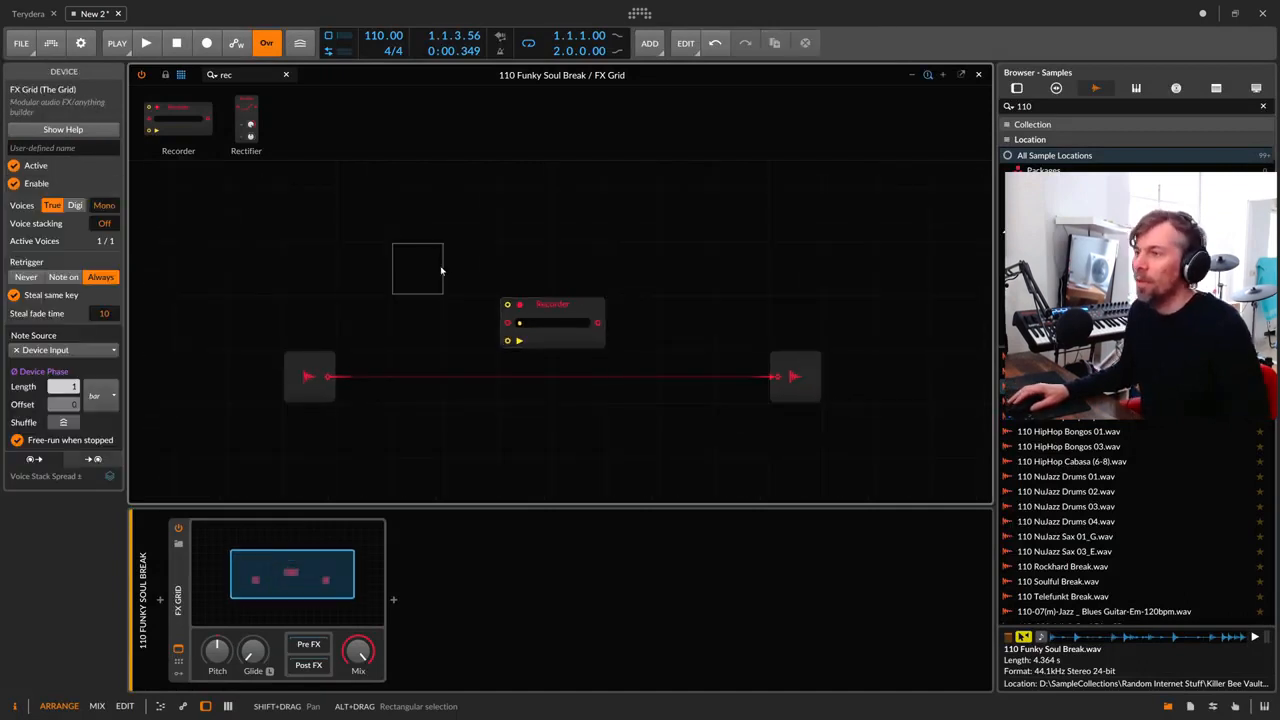
left_click_drag(457, 317, 434, 277)
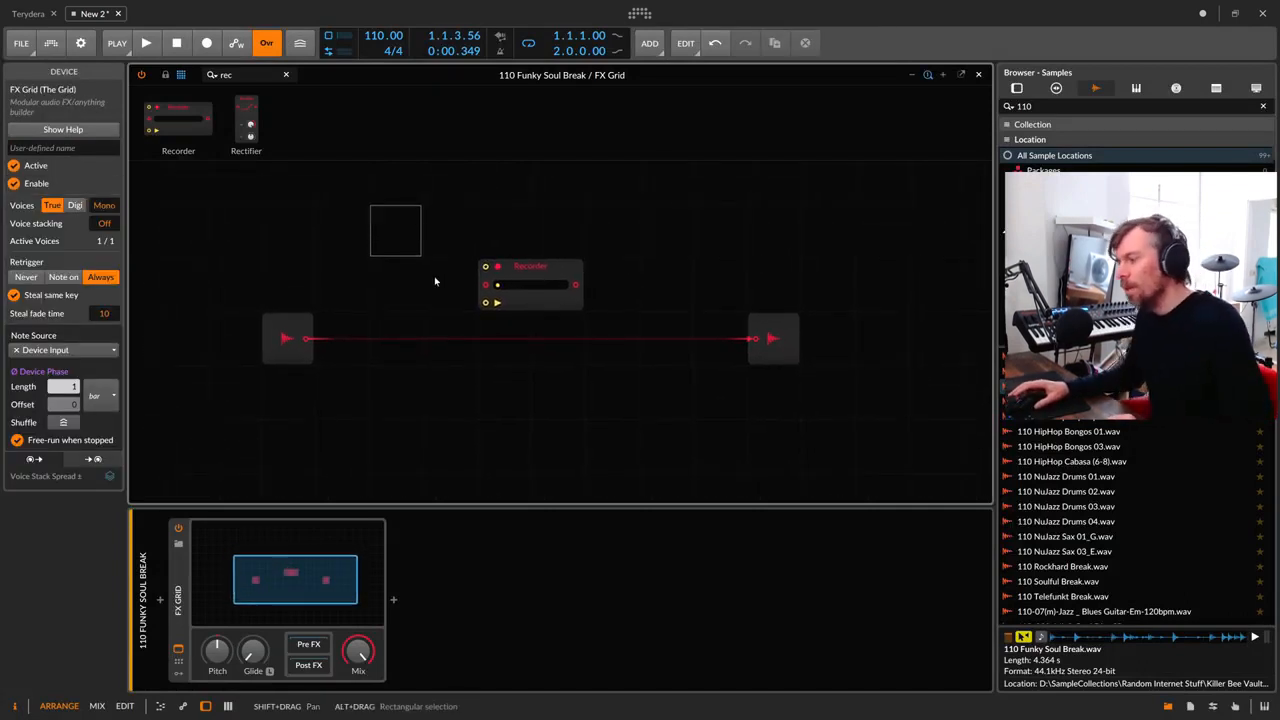
left_click(516, 273)
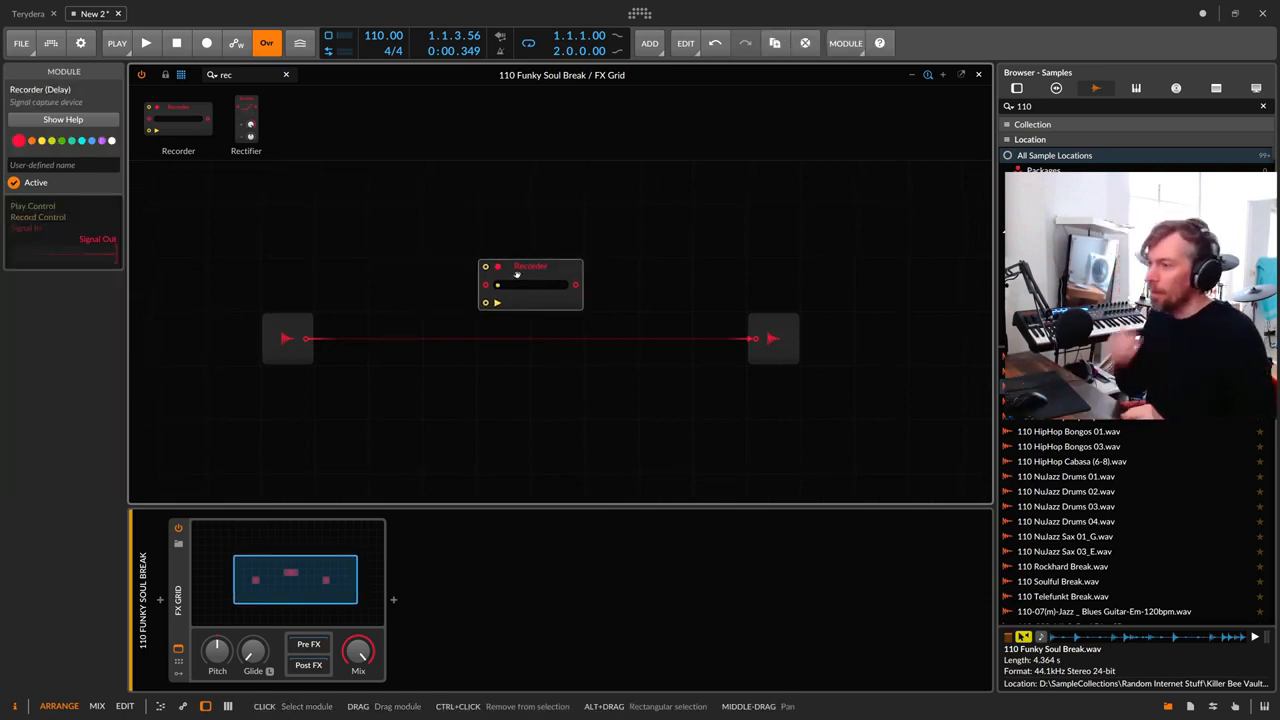
left_click_drag(516, 273, 516, 327)
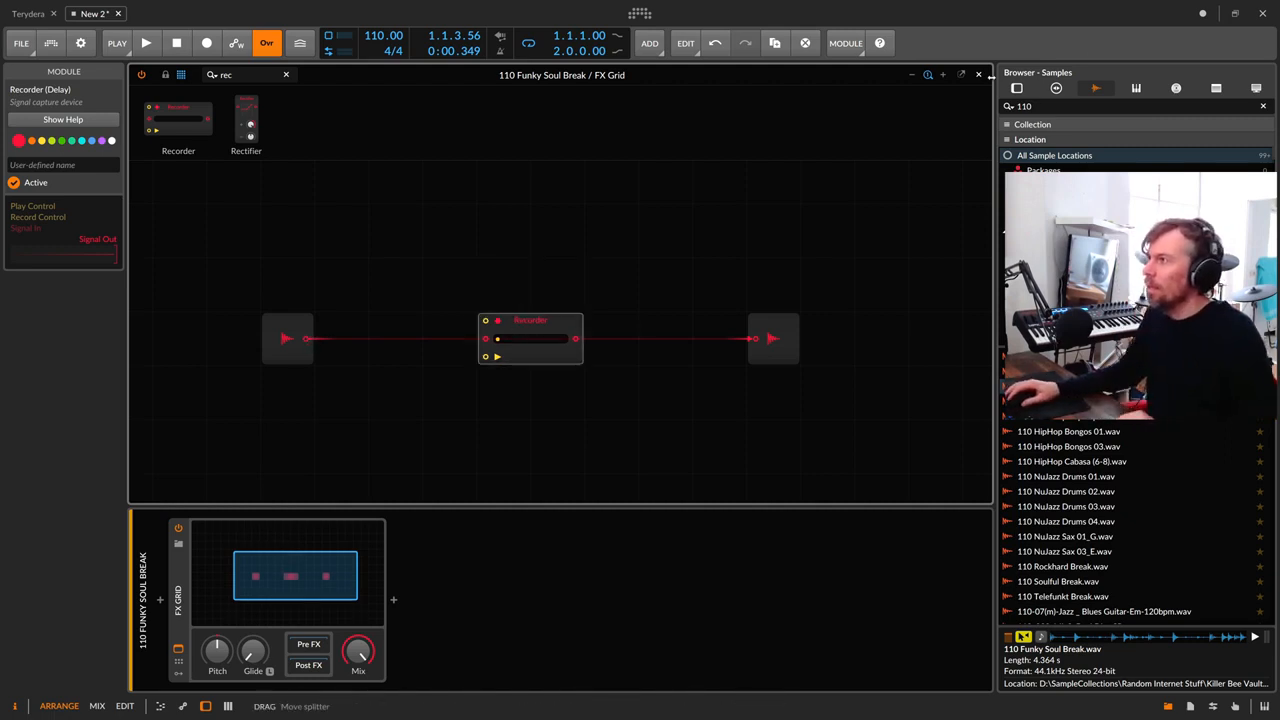
Step: Wire the audio input module to the Recorder's signal input and the Recorder's signal output to the audio output module
left_click(292, 540)
left_click(292, 540)
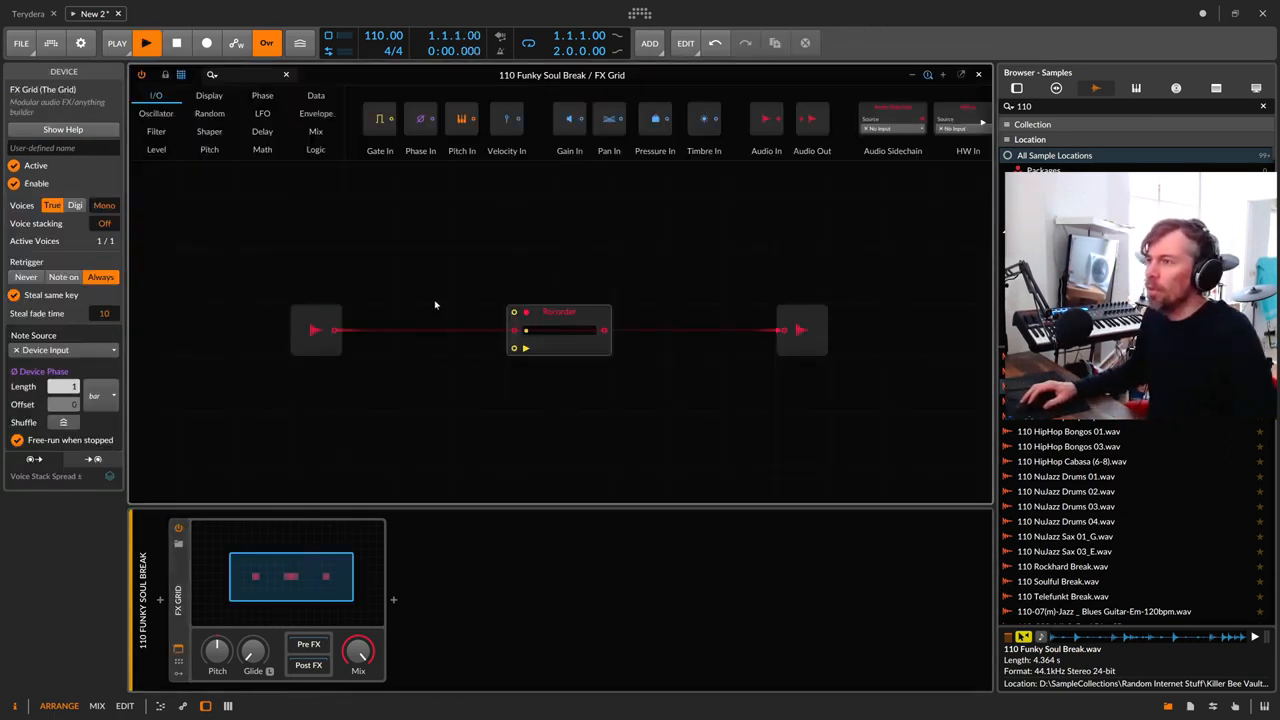
left_click(326, 333)
left_click(789, 352)
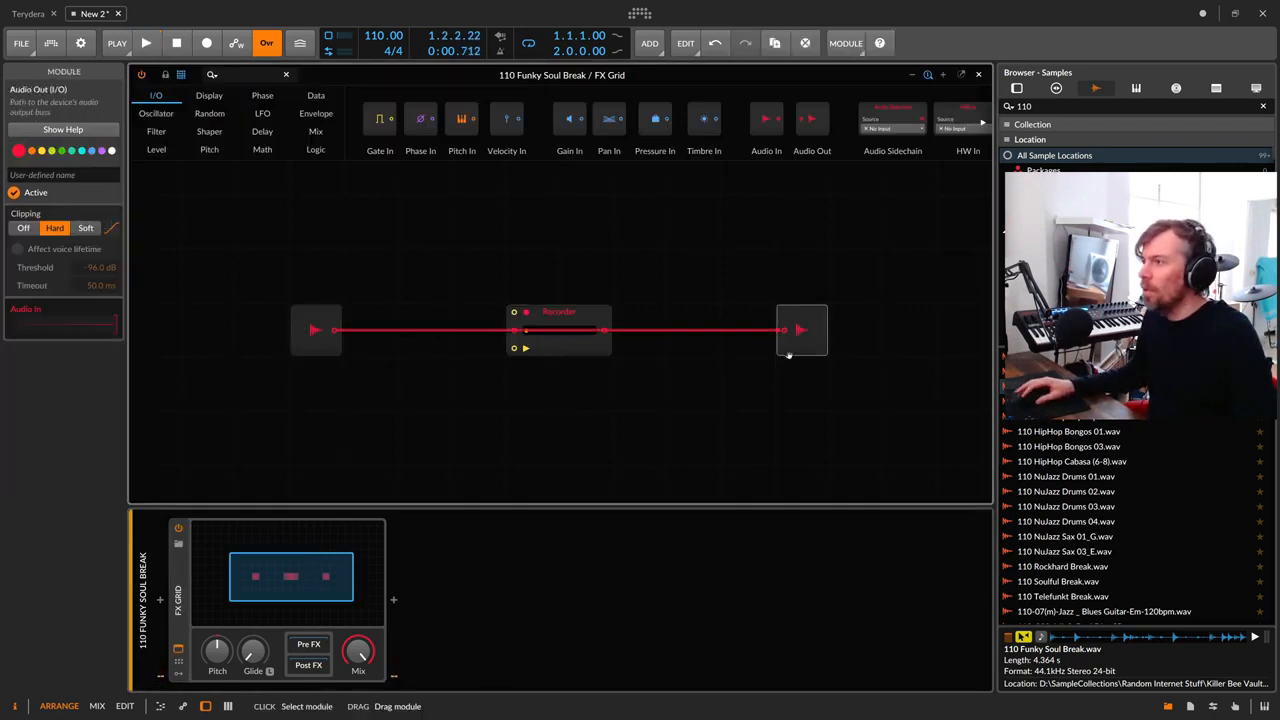
left_click(600, 350)
left_click_drag(338, 333, 518, 333)
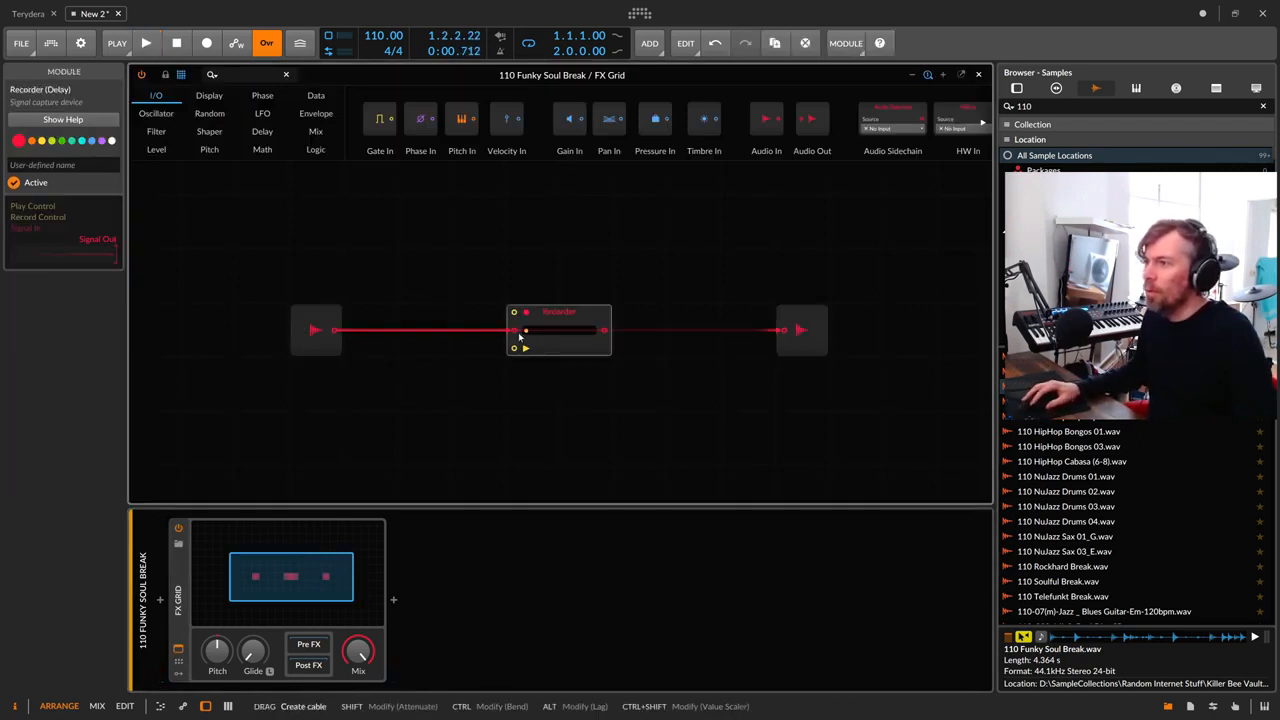
left_click_drag(604, 331, 784, 331)
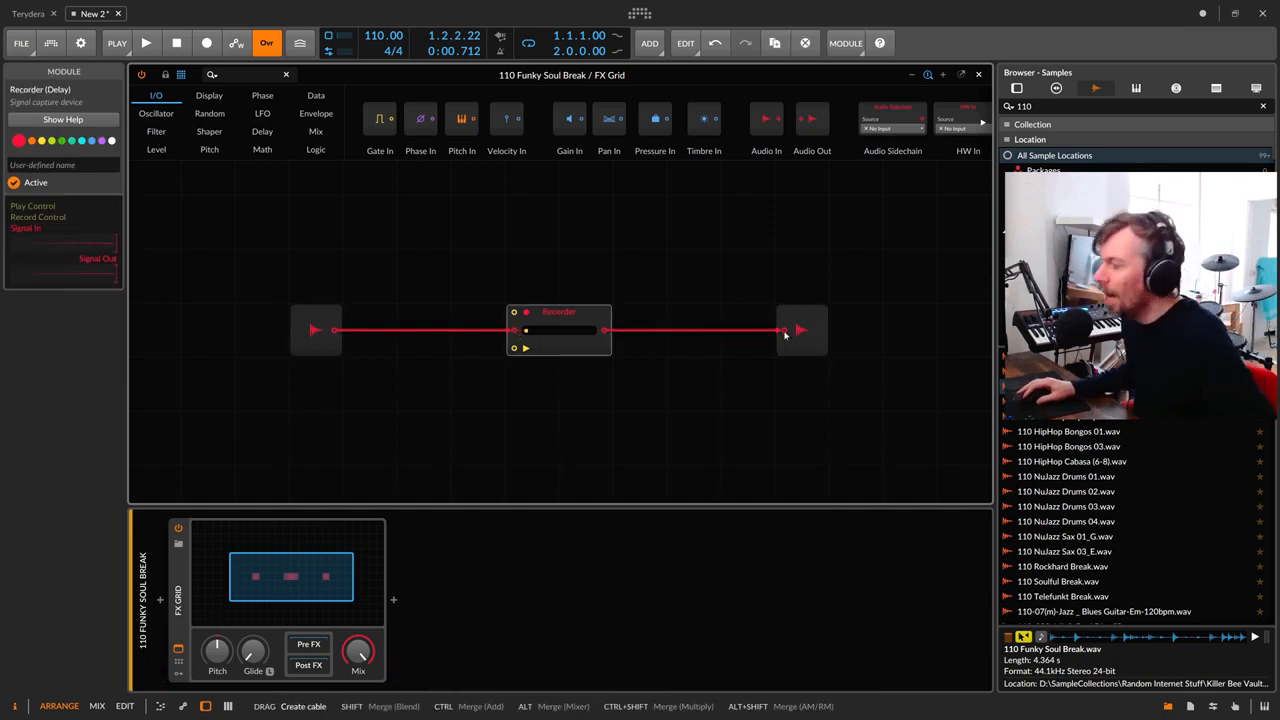
Step: Play the drum loop through the Recorder patch to check its signal, and stop playback
key("space")
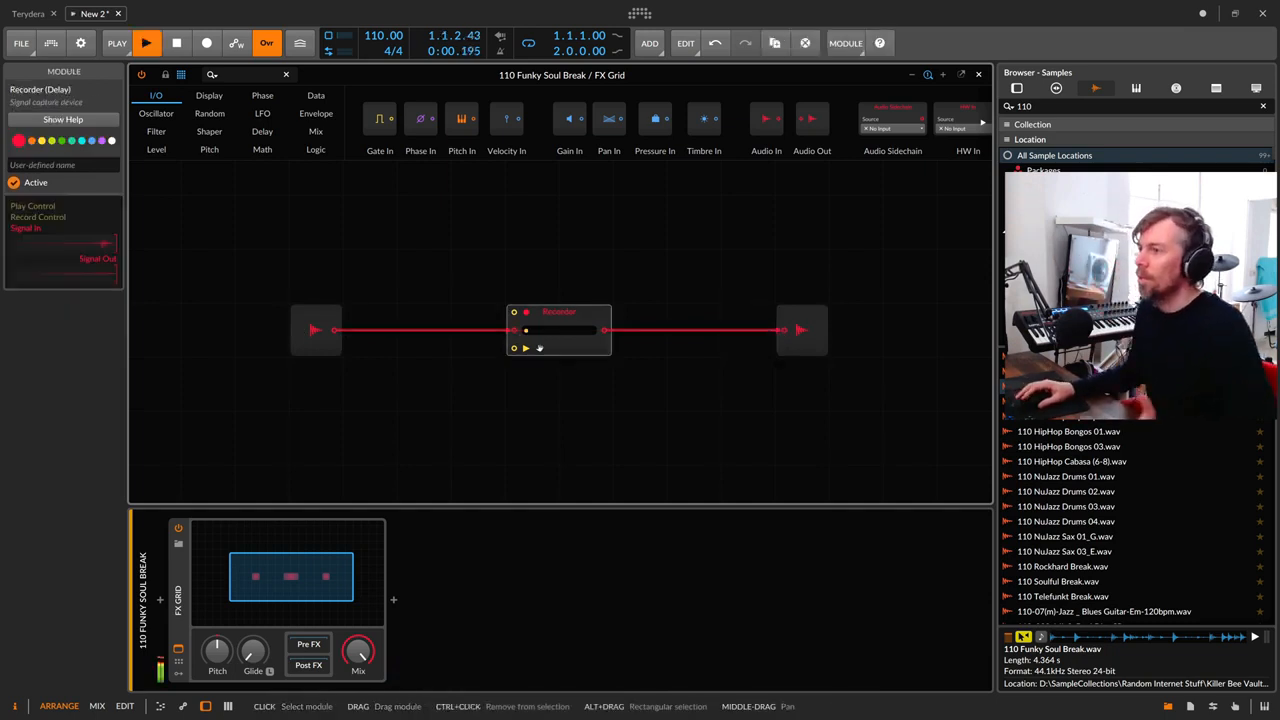
left_click(979, 74)
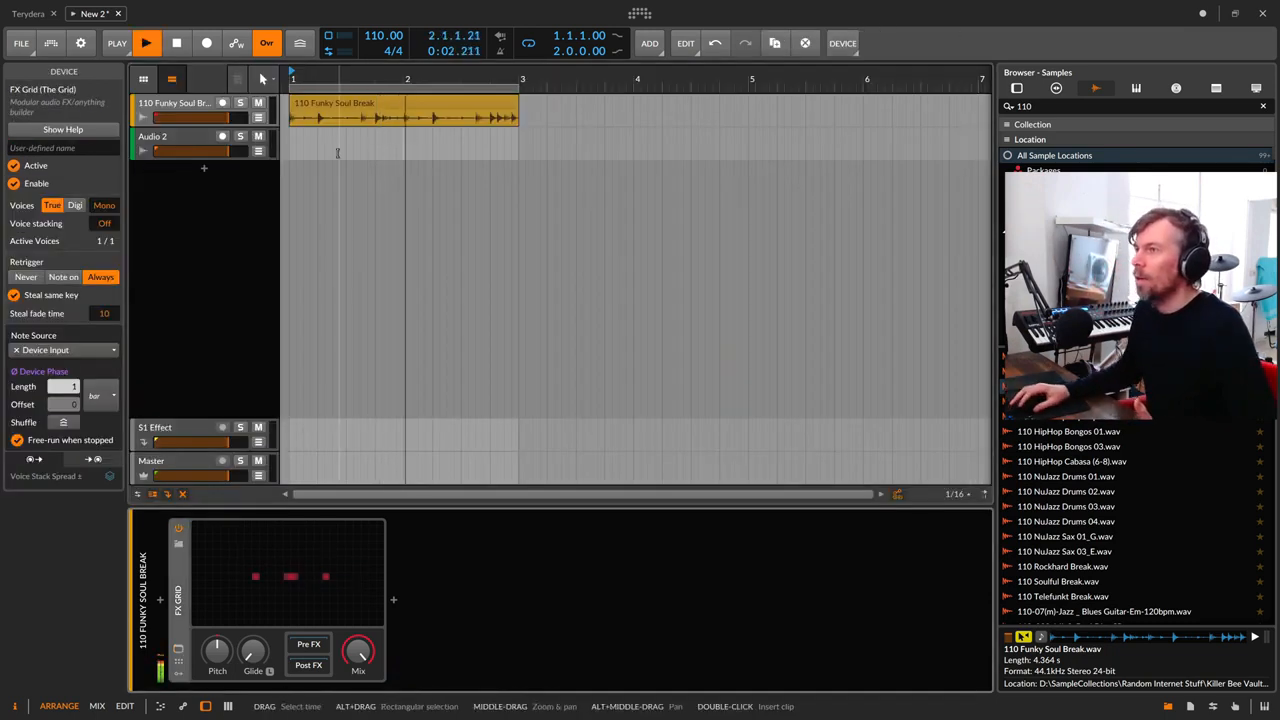
left_click(345, 565)
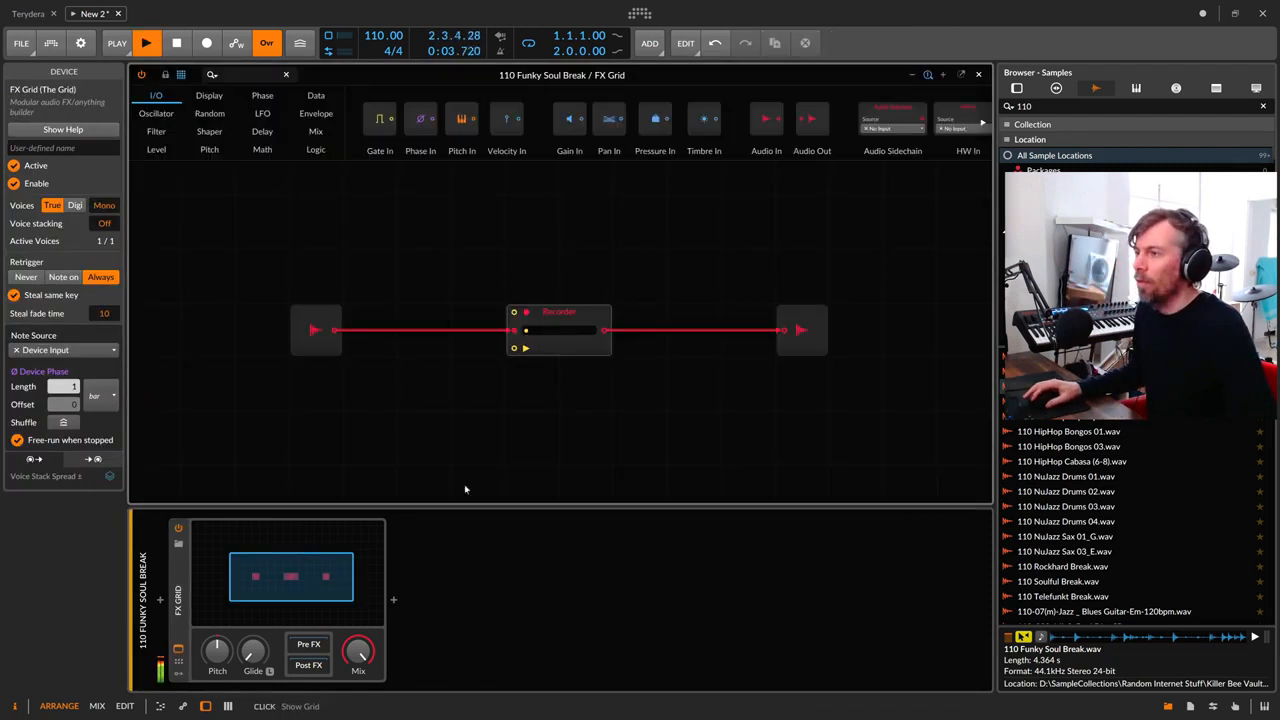
left_click(541, 322)
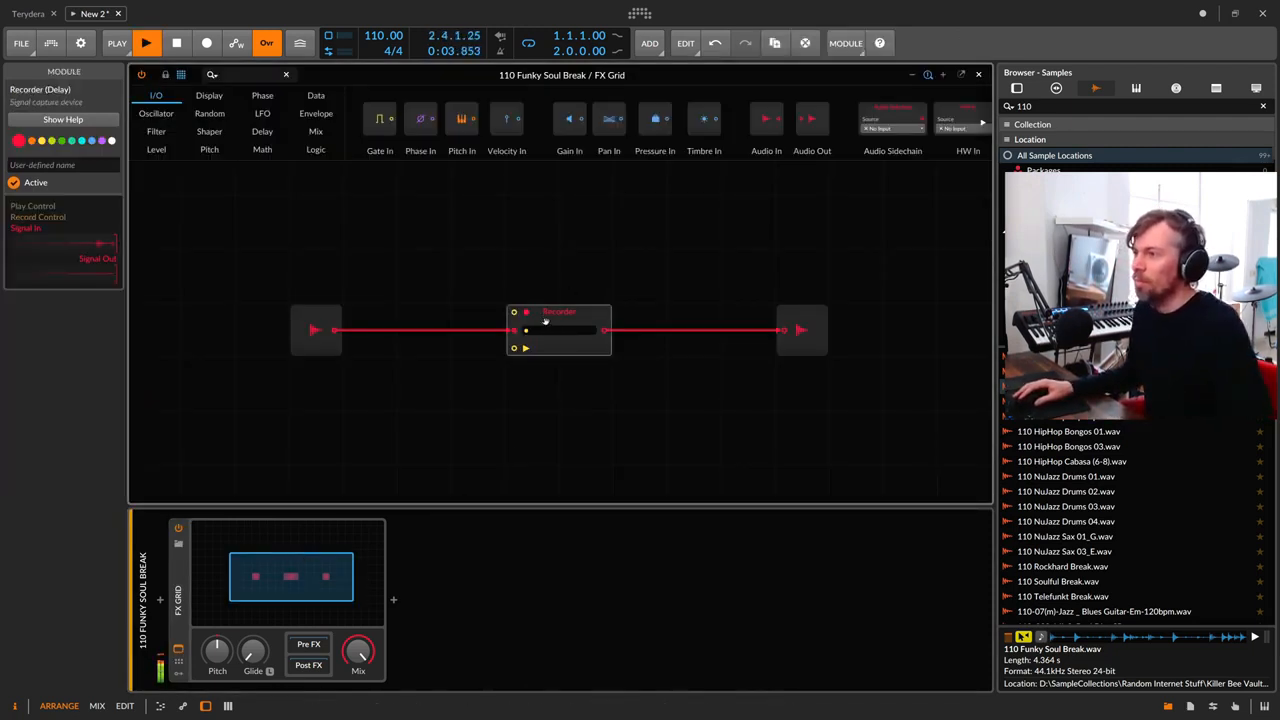
key("space")
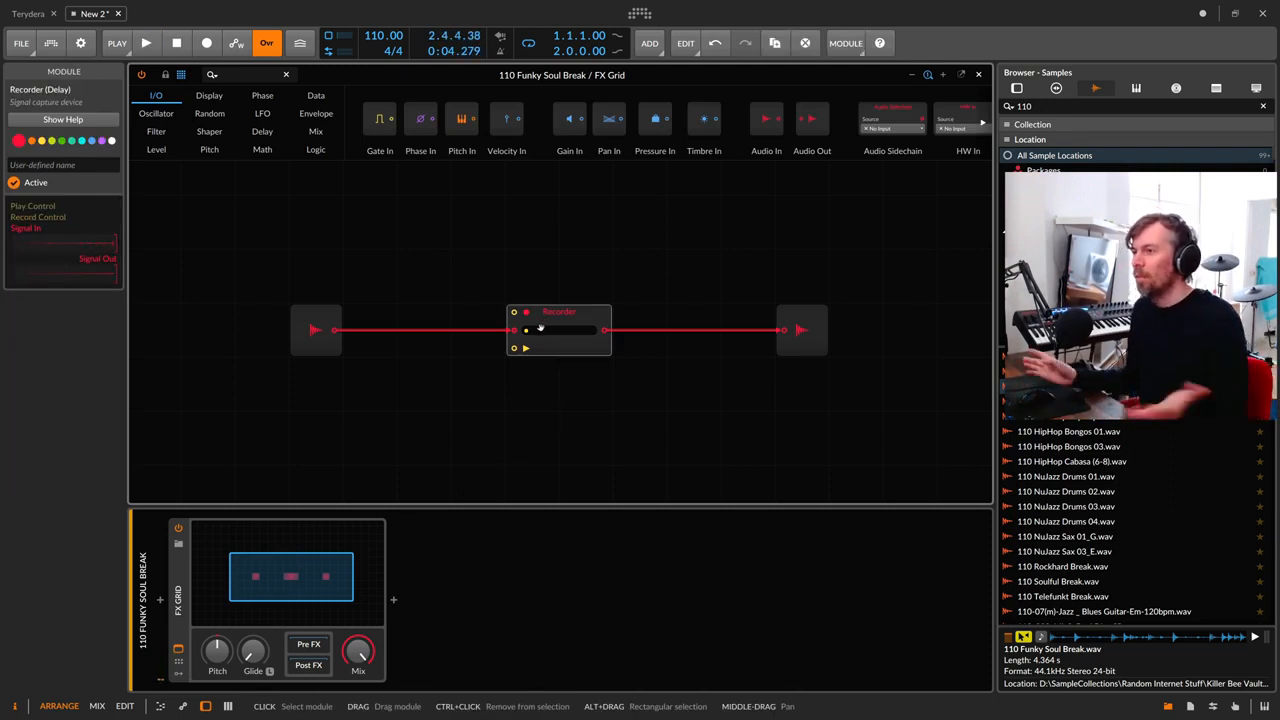
Step: Add a Button module named "playback" and connect it to the Recorder's Play Control input
left_click(259, 77)
type("butt")
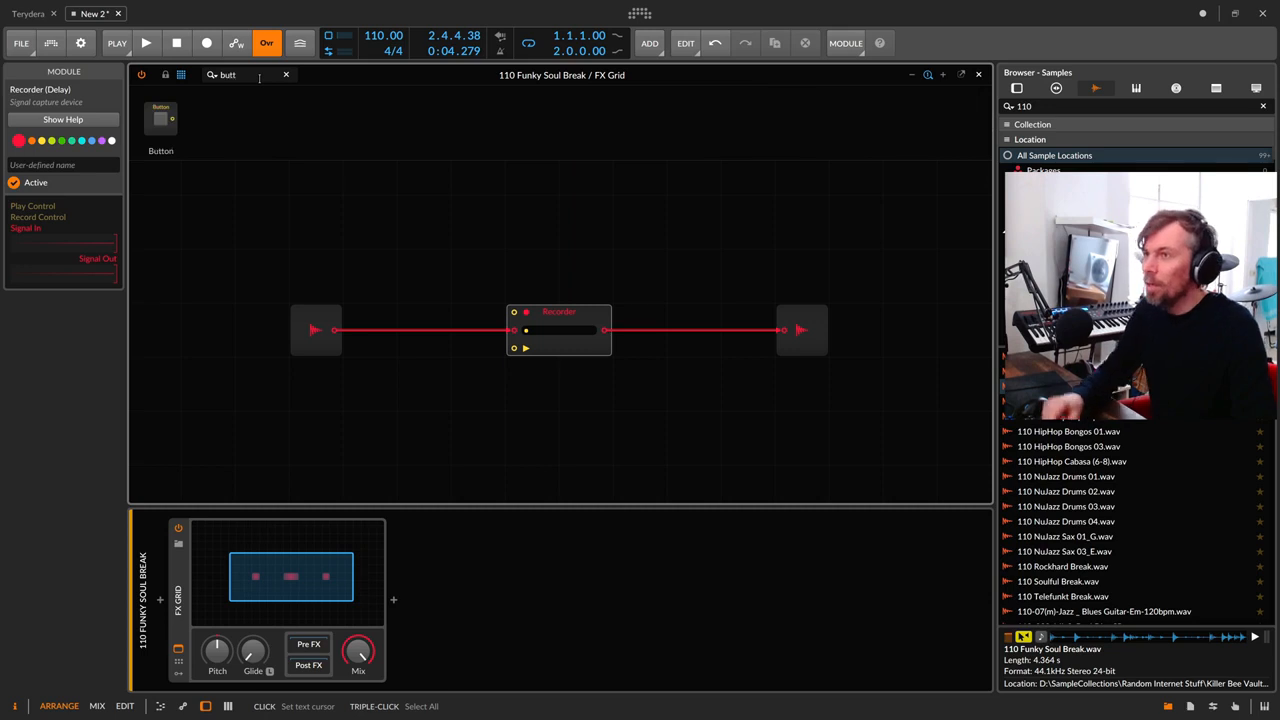
left_click_drag(160, 118, 449, 263)
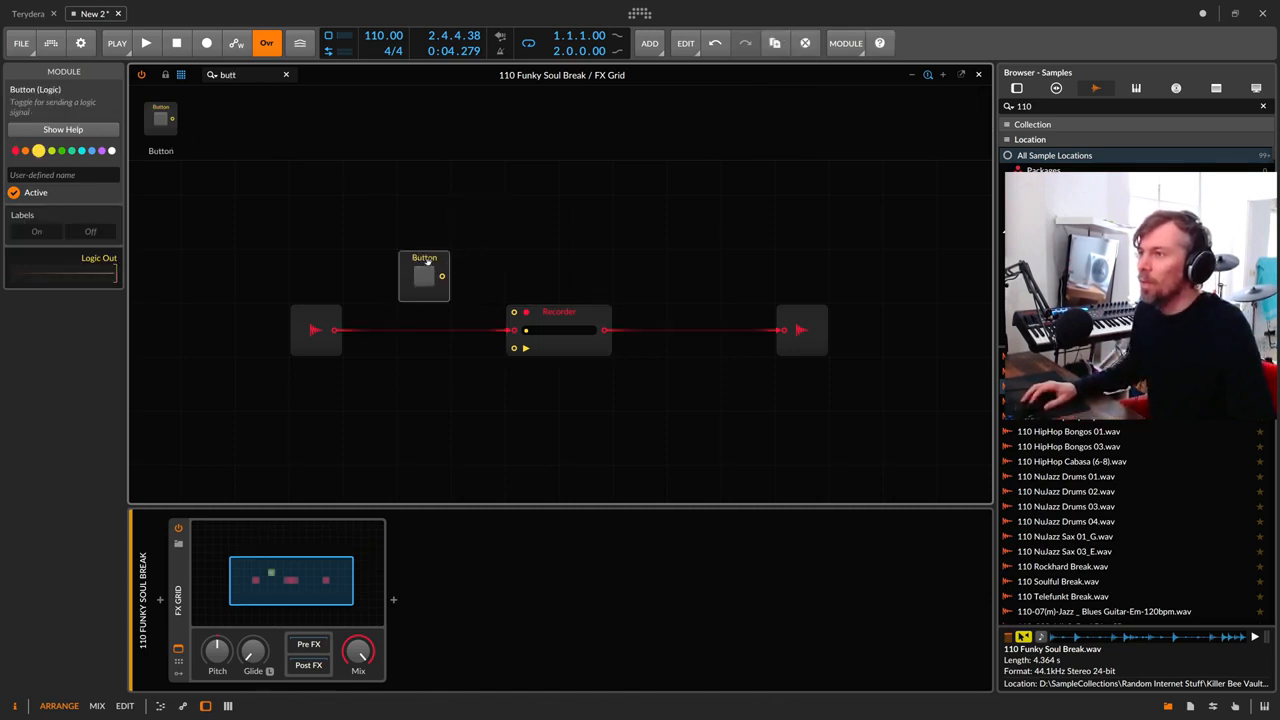
left_click(68, 175)
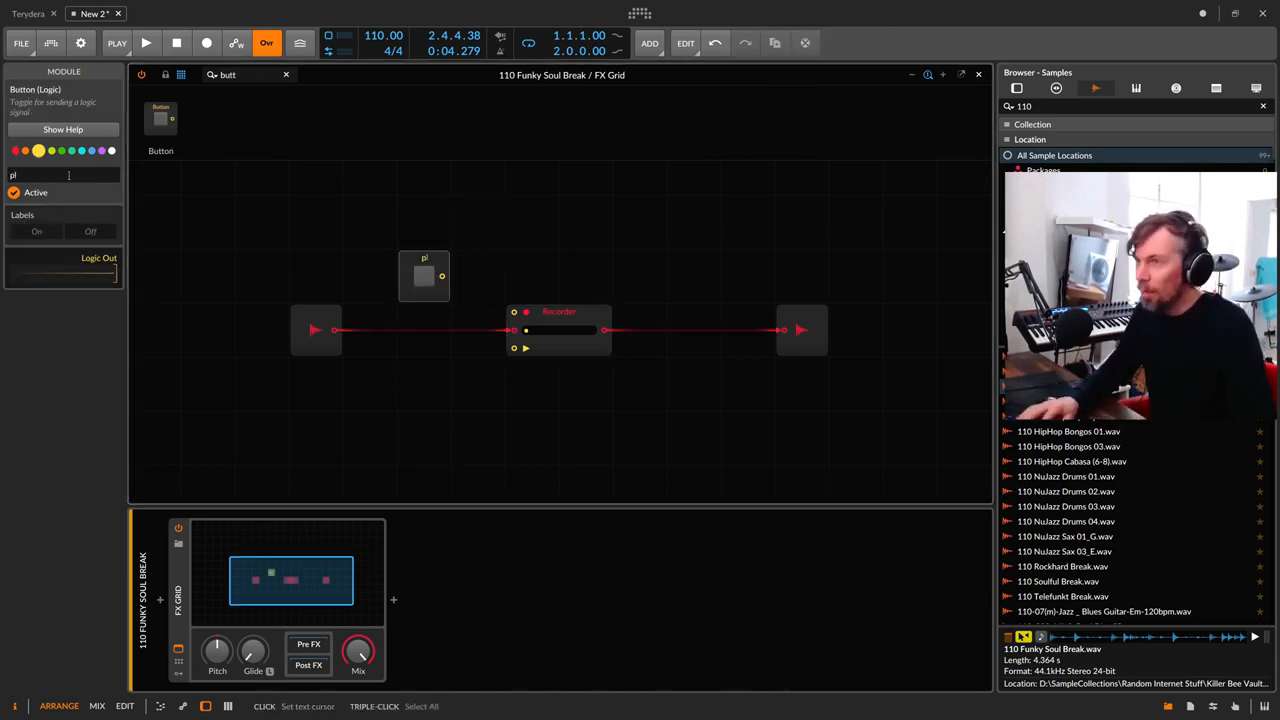
type("playback")
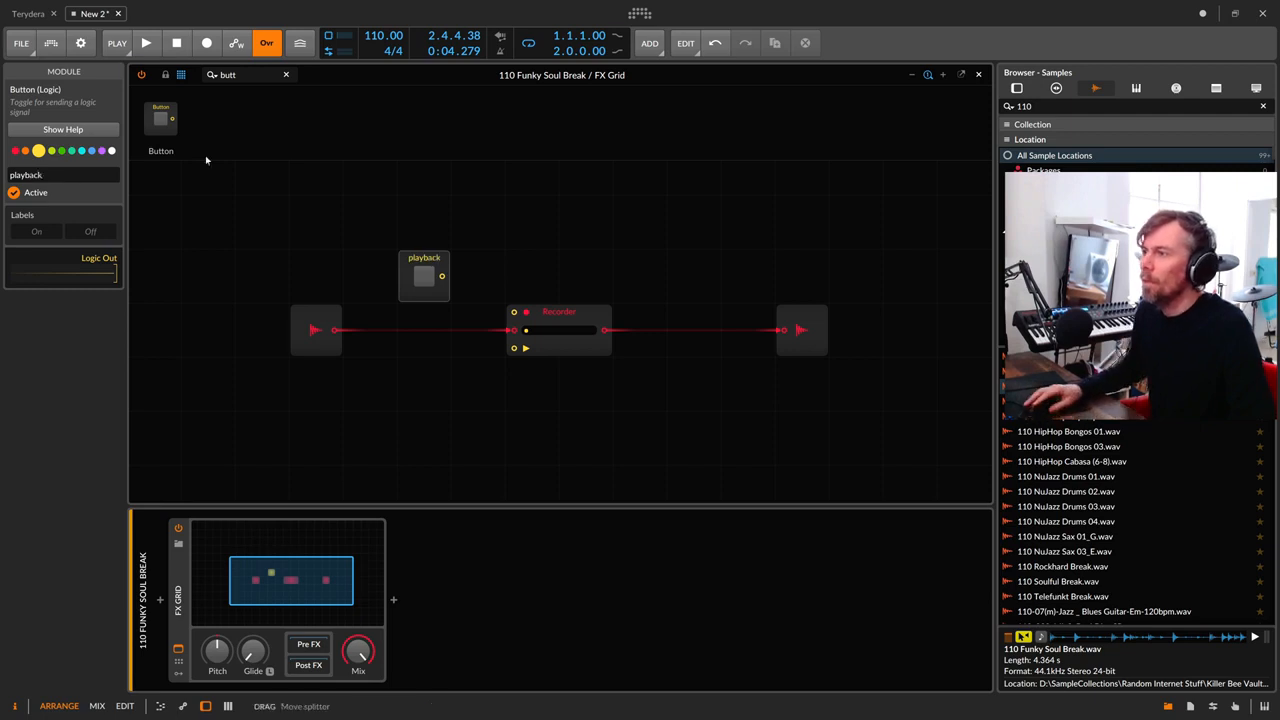
left_click_drag(446, 280, 514, 348)
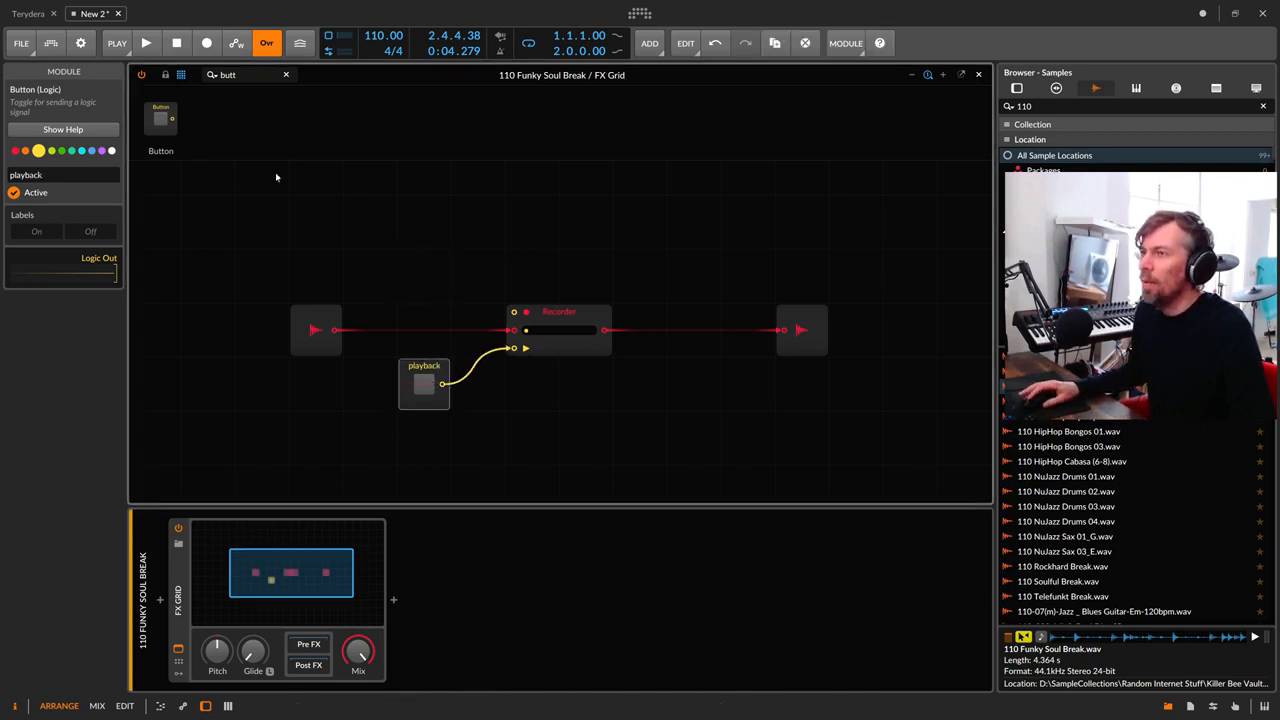
Step: Add a Button module named "recording" and connect it to the Recorder's Record Control input
left_click_drag(160, 118, 512, 313)
left_click(95, 177)
type("re")
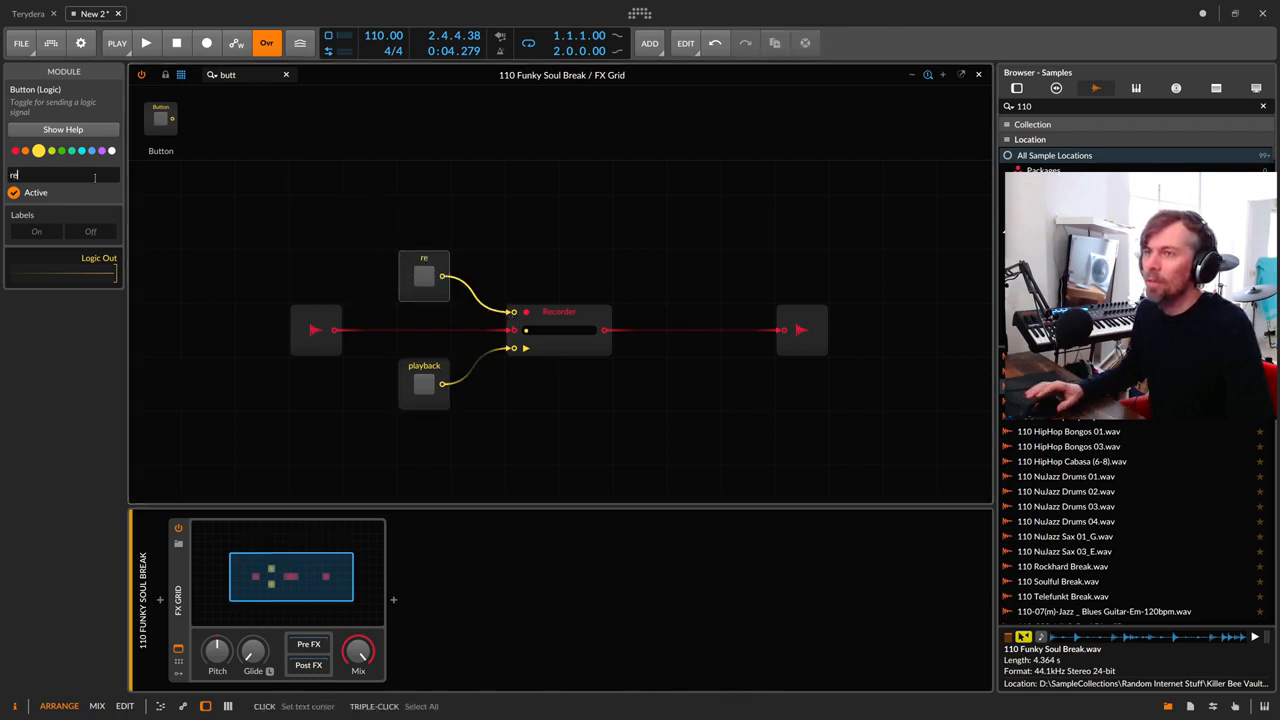
type("cording")
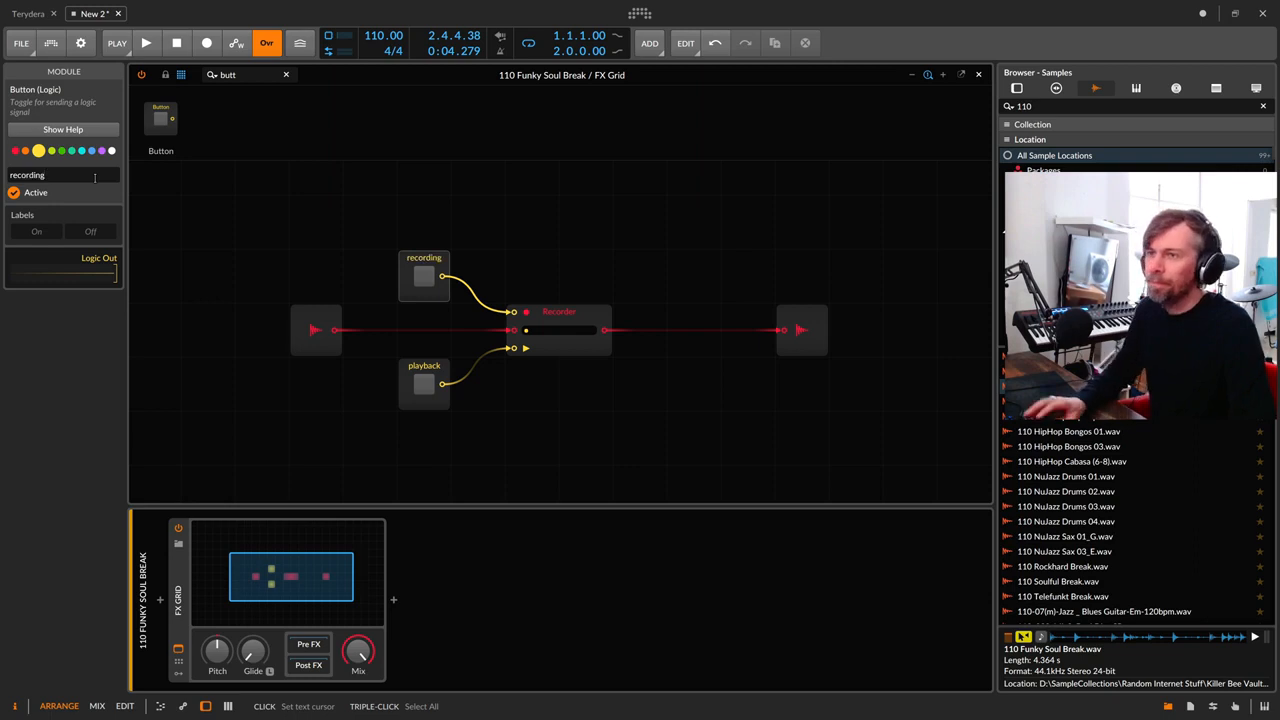
left_click(446, 222)
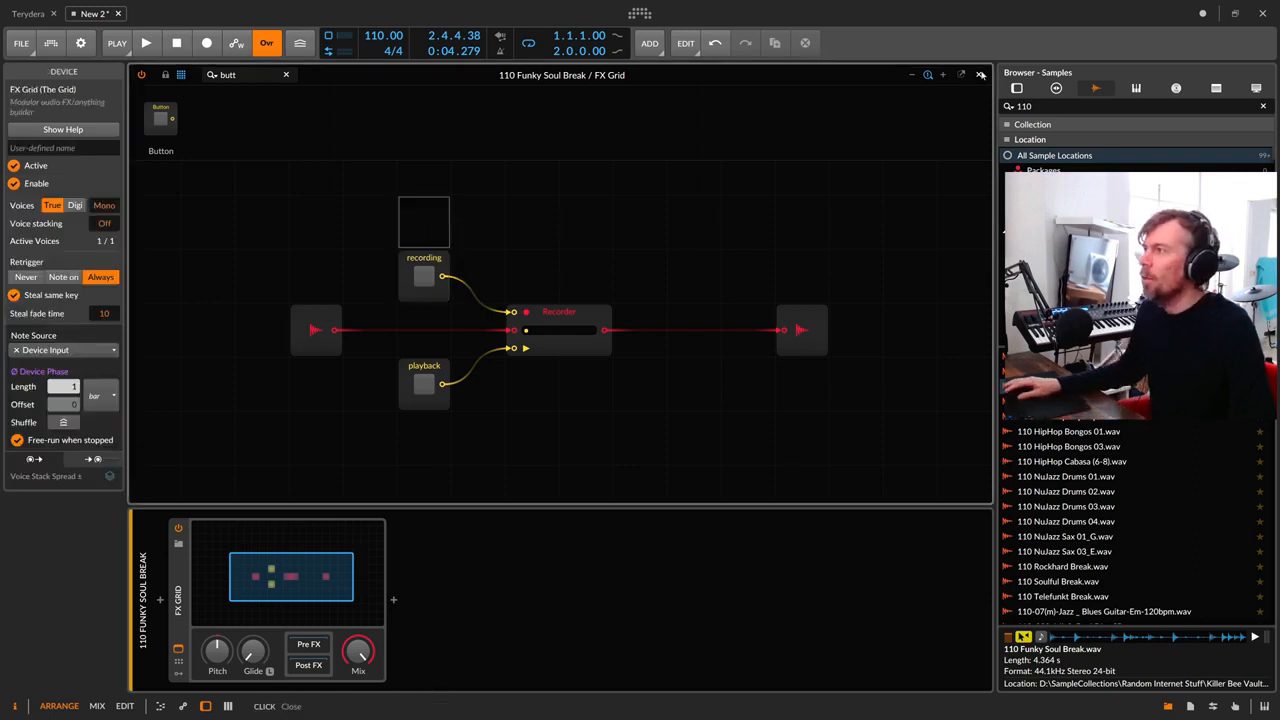
Step: Play the drum loop and capture a short segment by switching the recording button on and off
left_click(978, 75)
key("space")
left_click(308, 557)
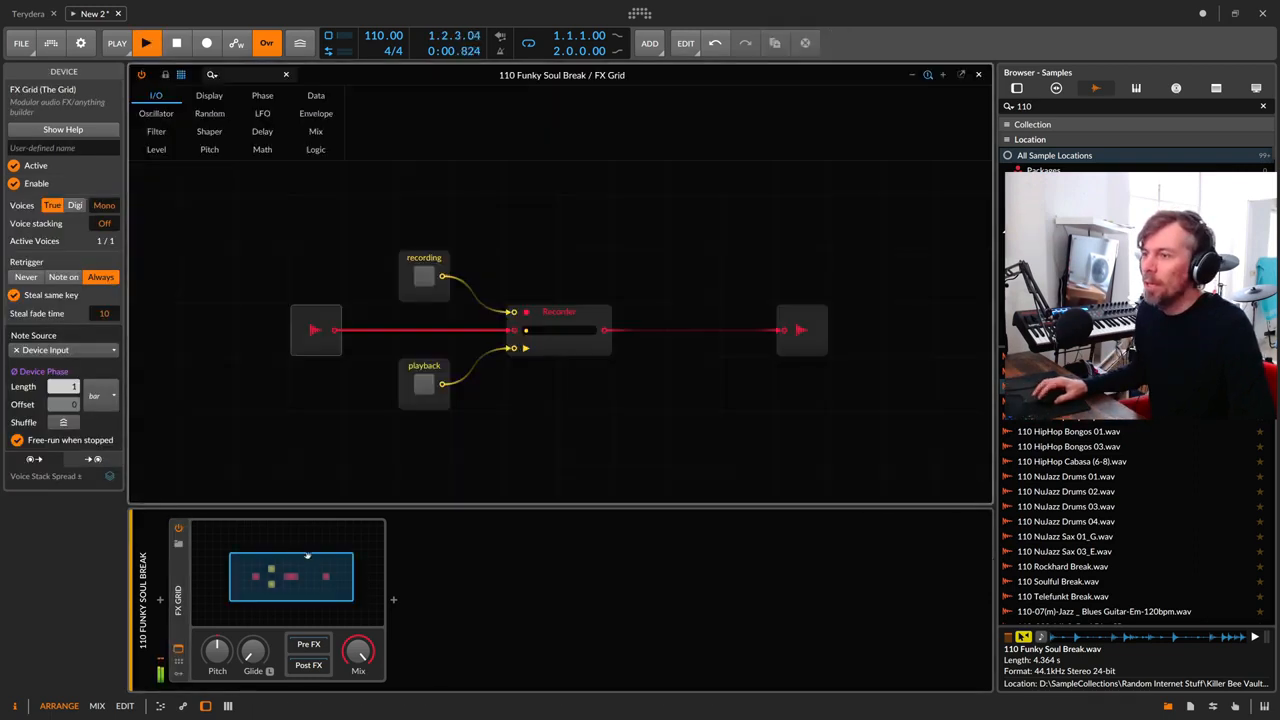
left_click(424, 277)
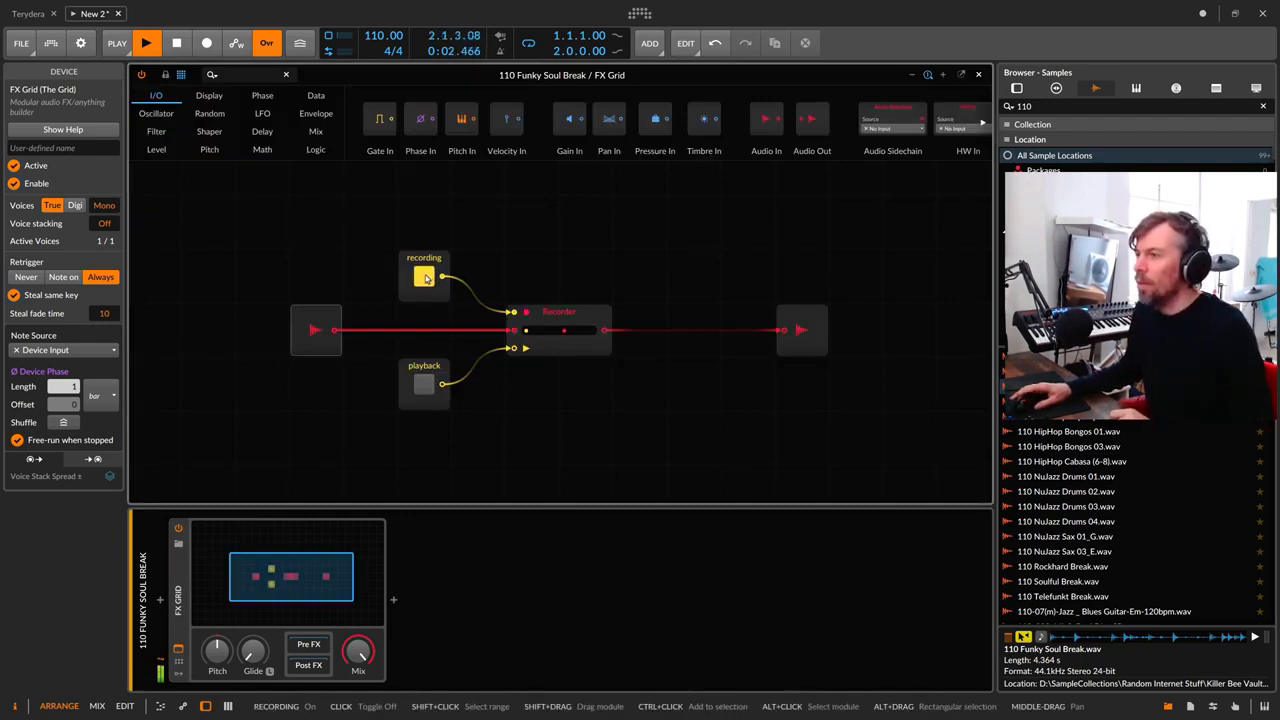
left_click(425, 278)
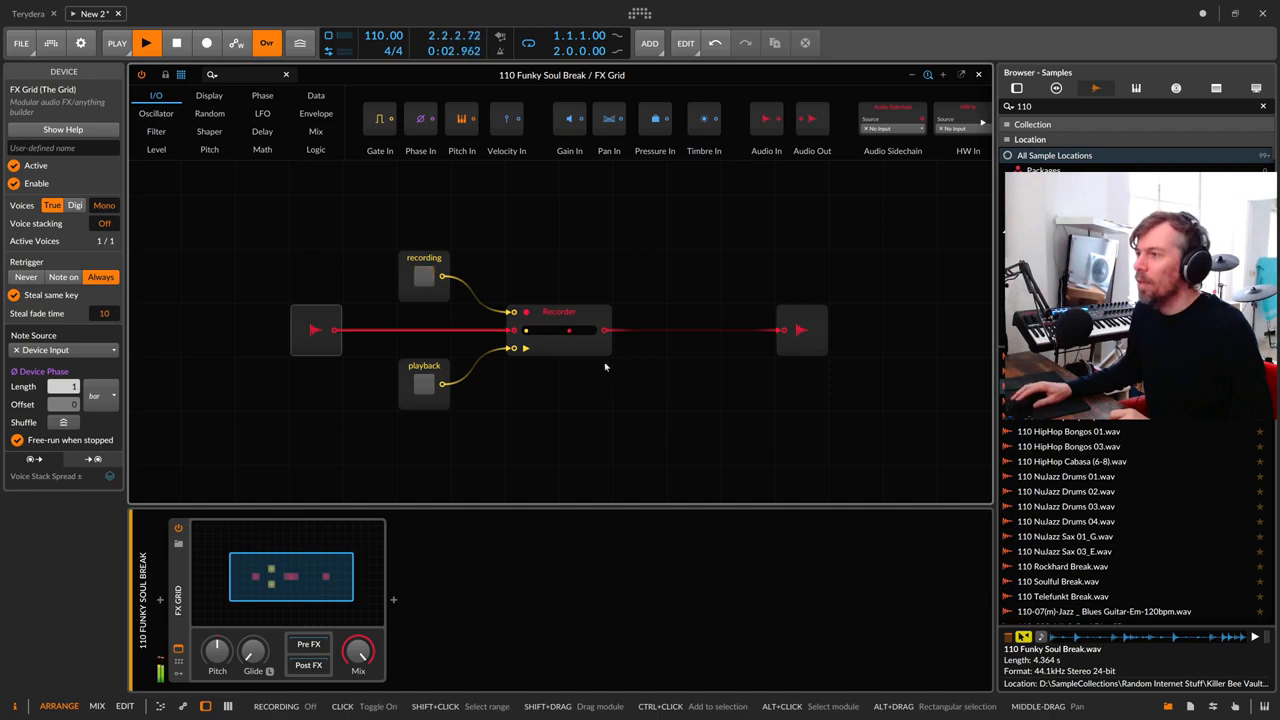
Step: Trigger the captured segment with the playback button over the running loop, and stop the transport
left_click(446, 268)
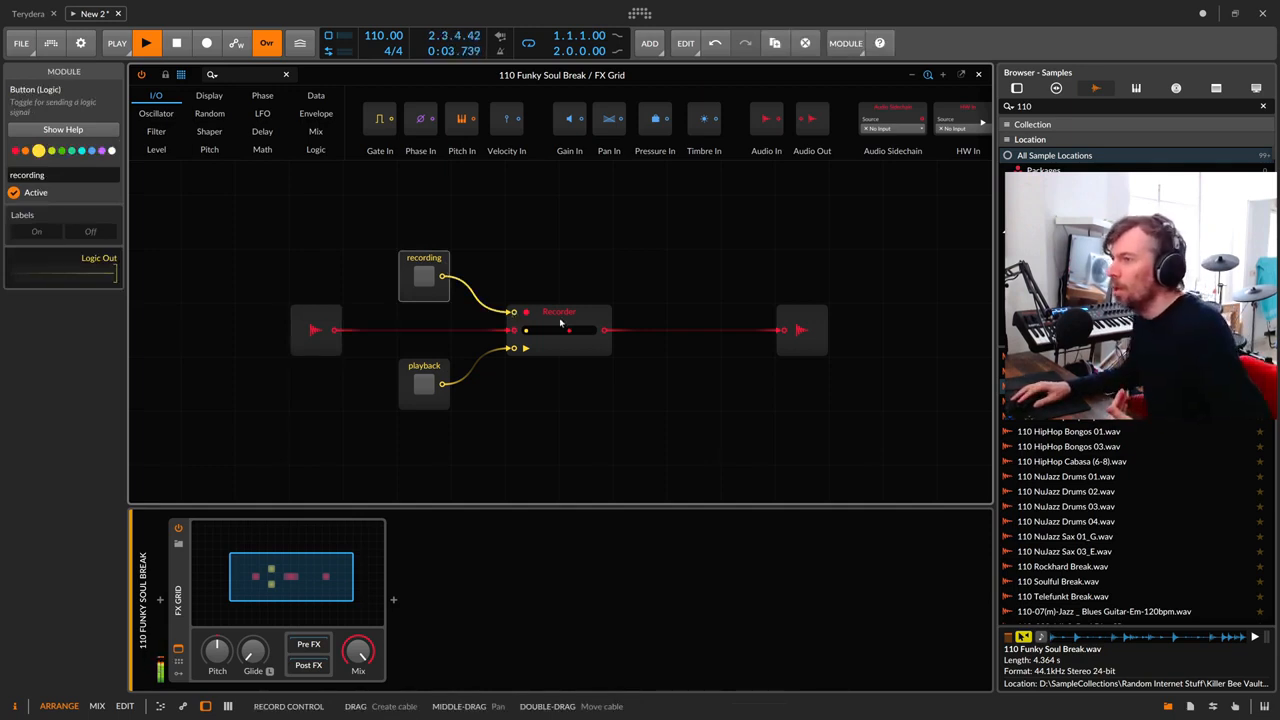
left_click(561, 322)
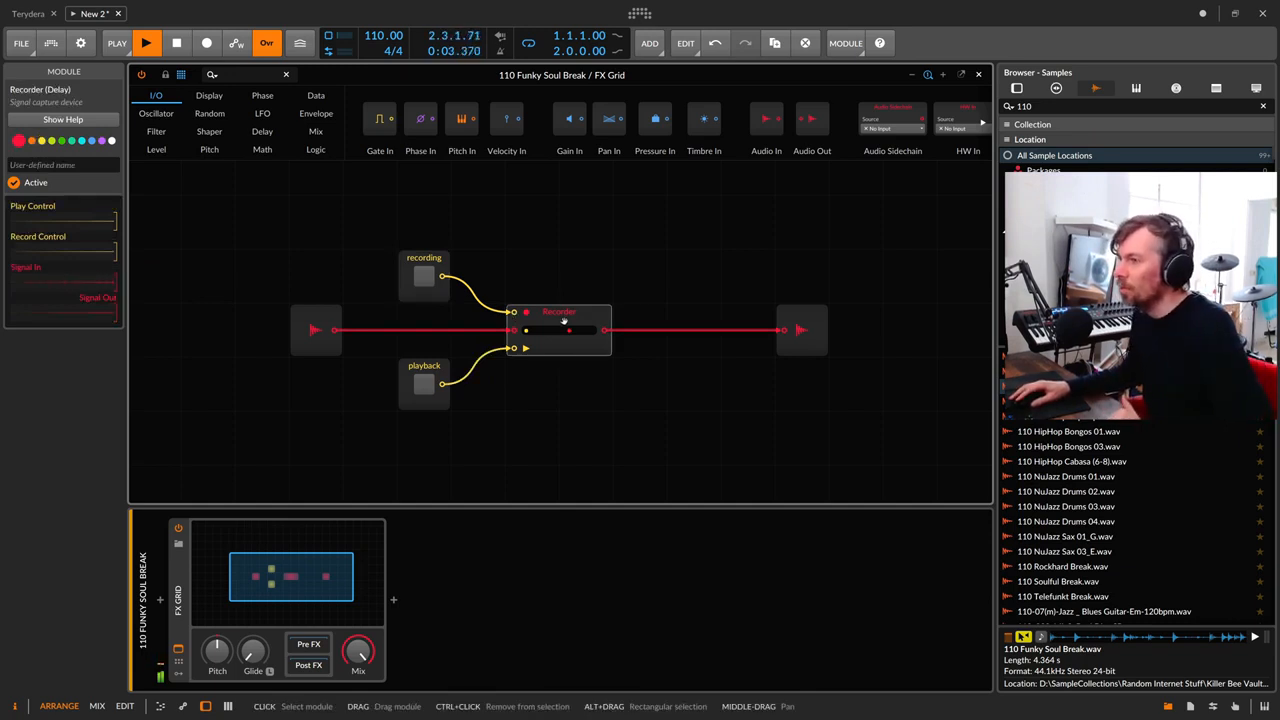
left_click(428, 370)
left_click(426, 396)
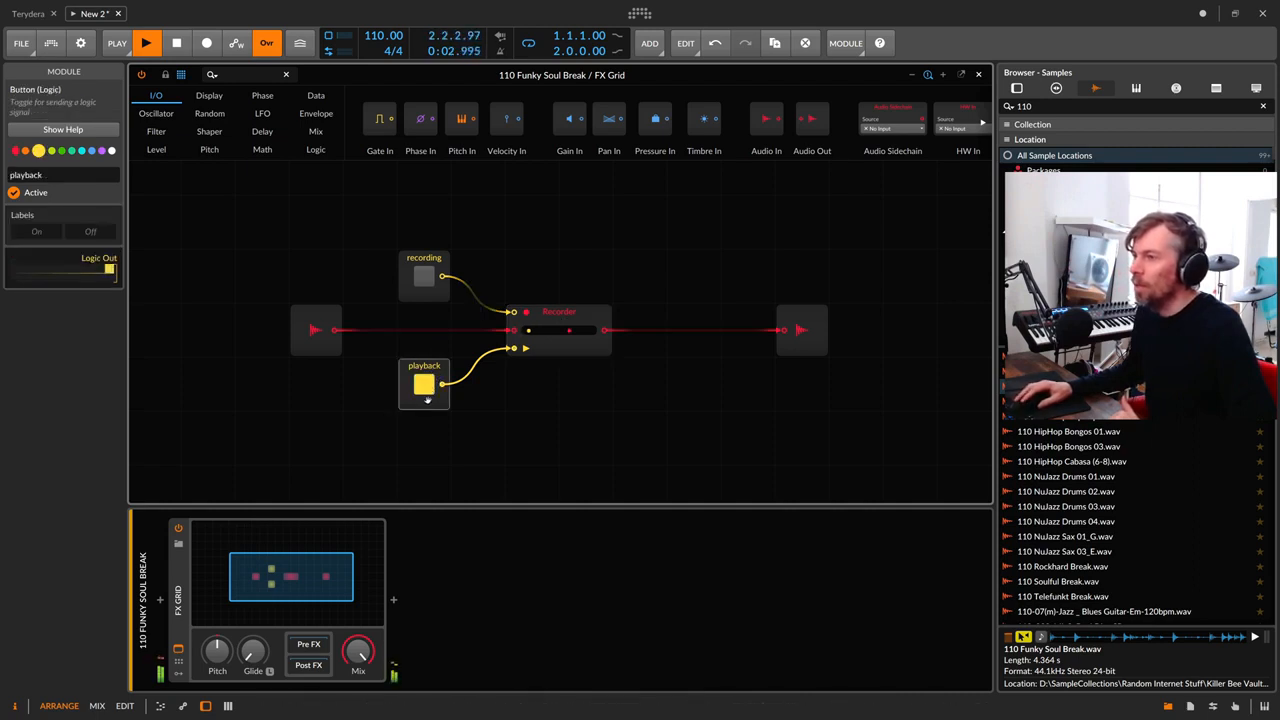
left_click(426, 398)
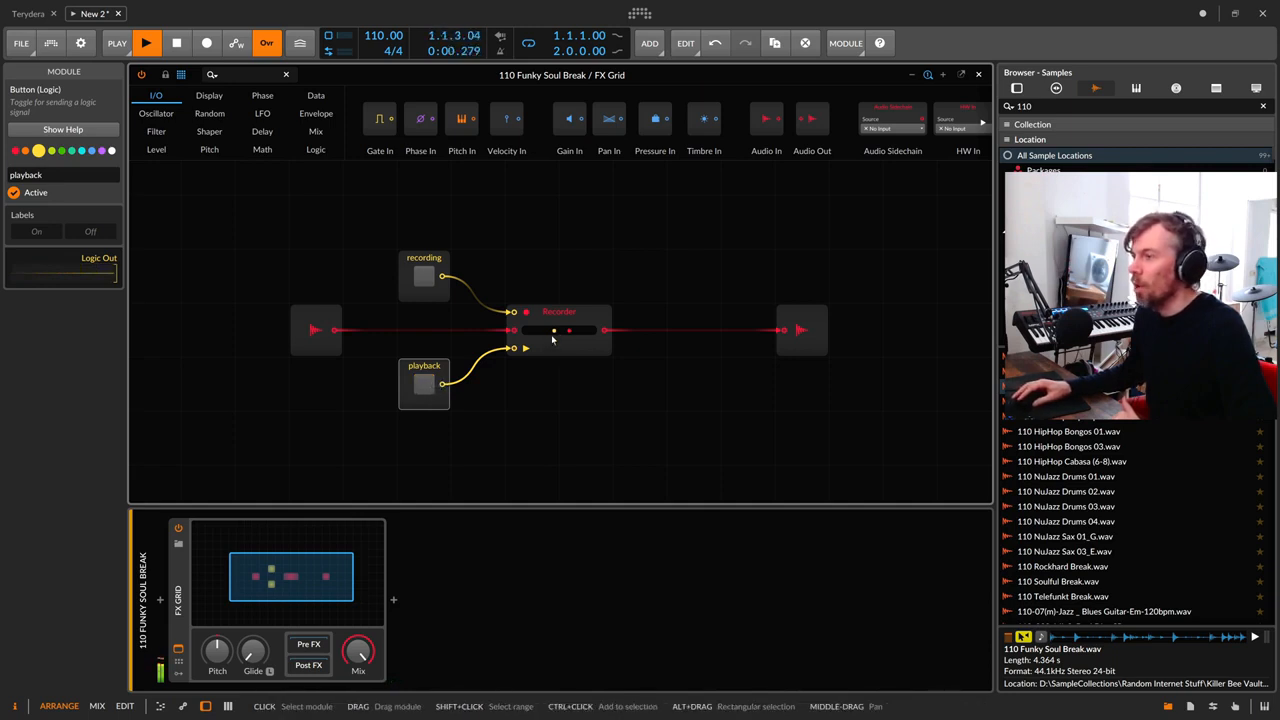
left_click(548, 425)
key("space")
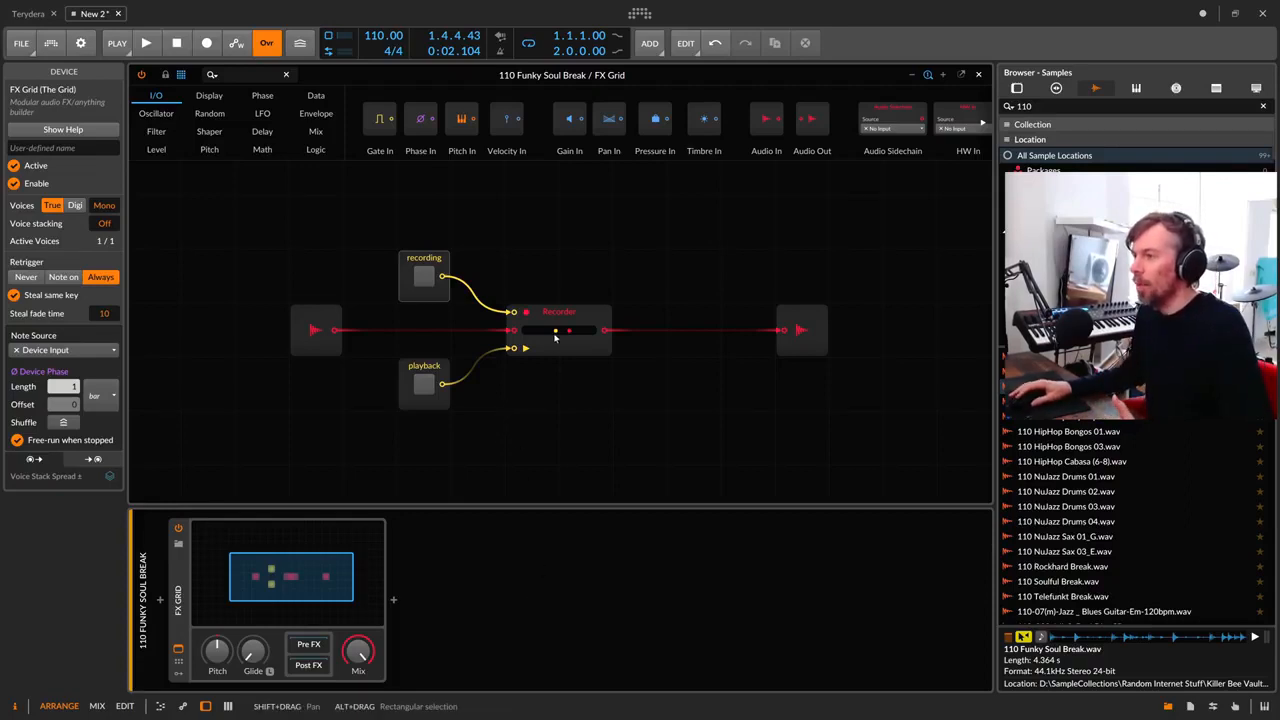
Step: Replay the captured segment with the playback button while the transport is stopped
left_click(426, 388)
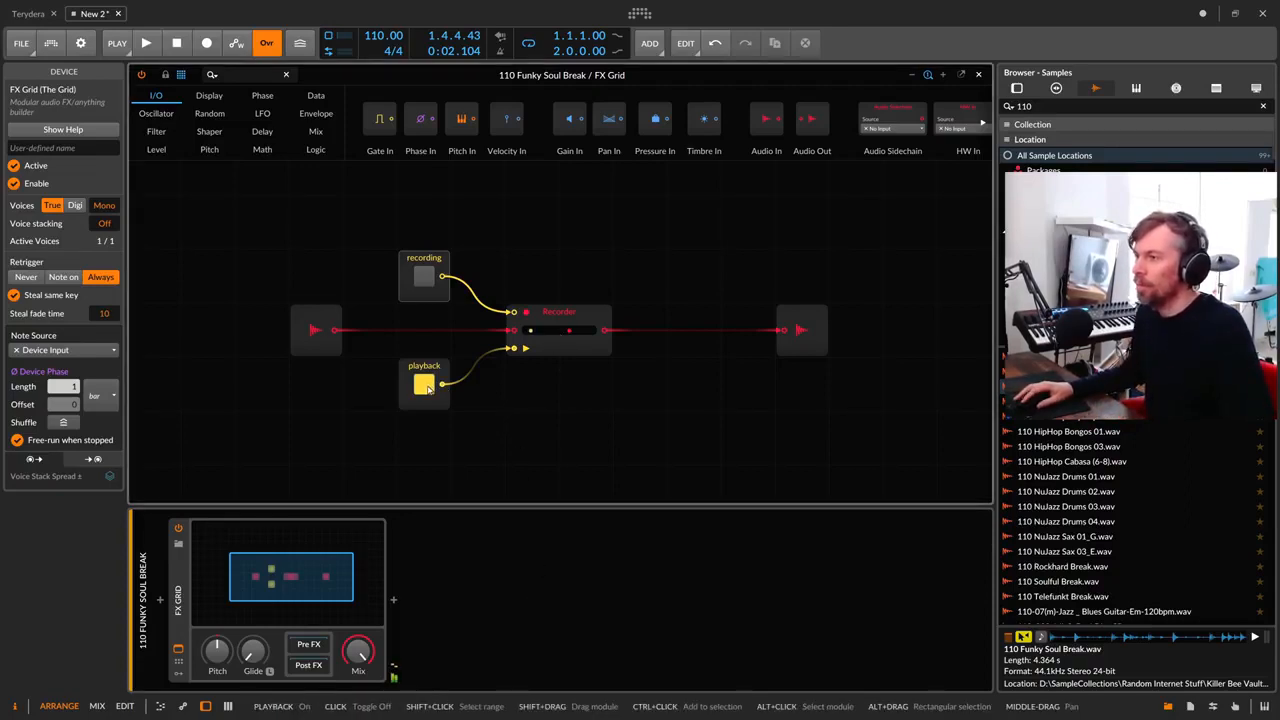
left_click(426, 388)
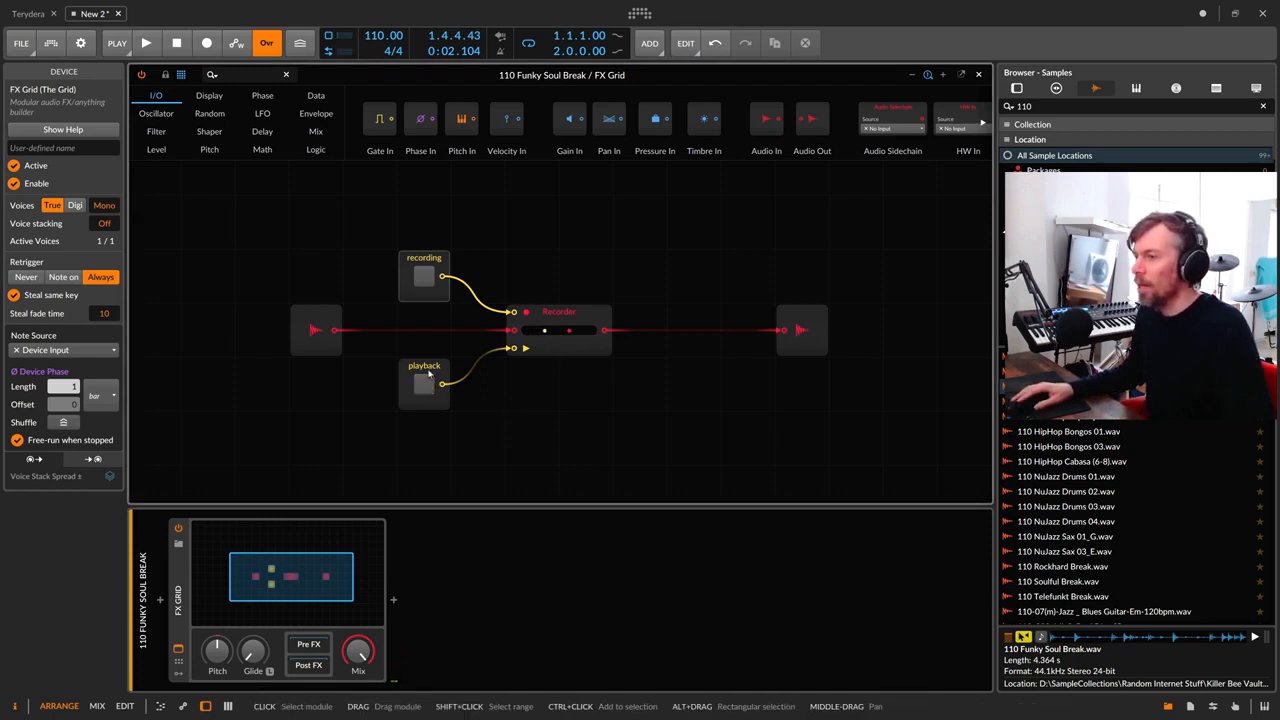
left_click(428, 373)
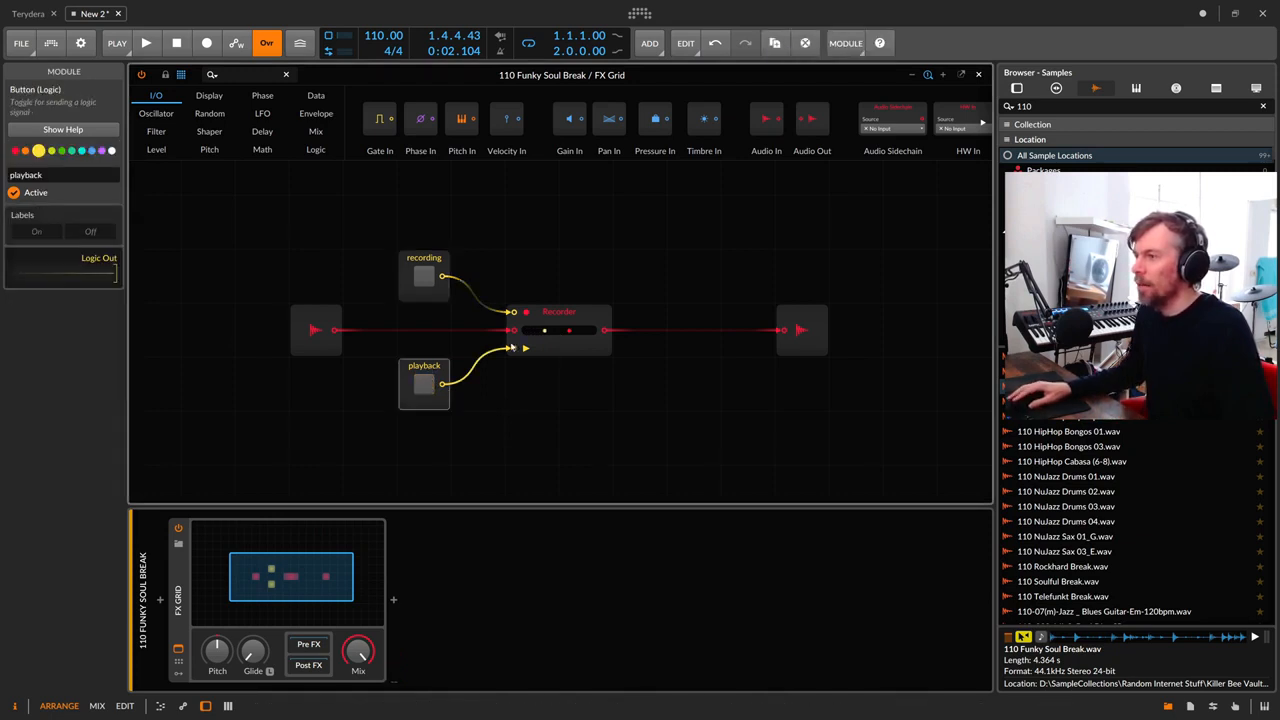
Step: Record over the Recorder's buffer with the recording button while the transport is stopped, and select the Recorder module
left_click(427, 280)
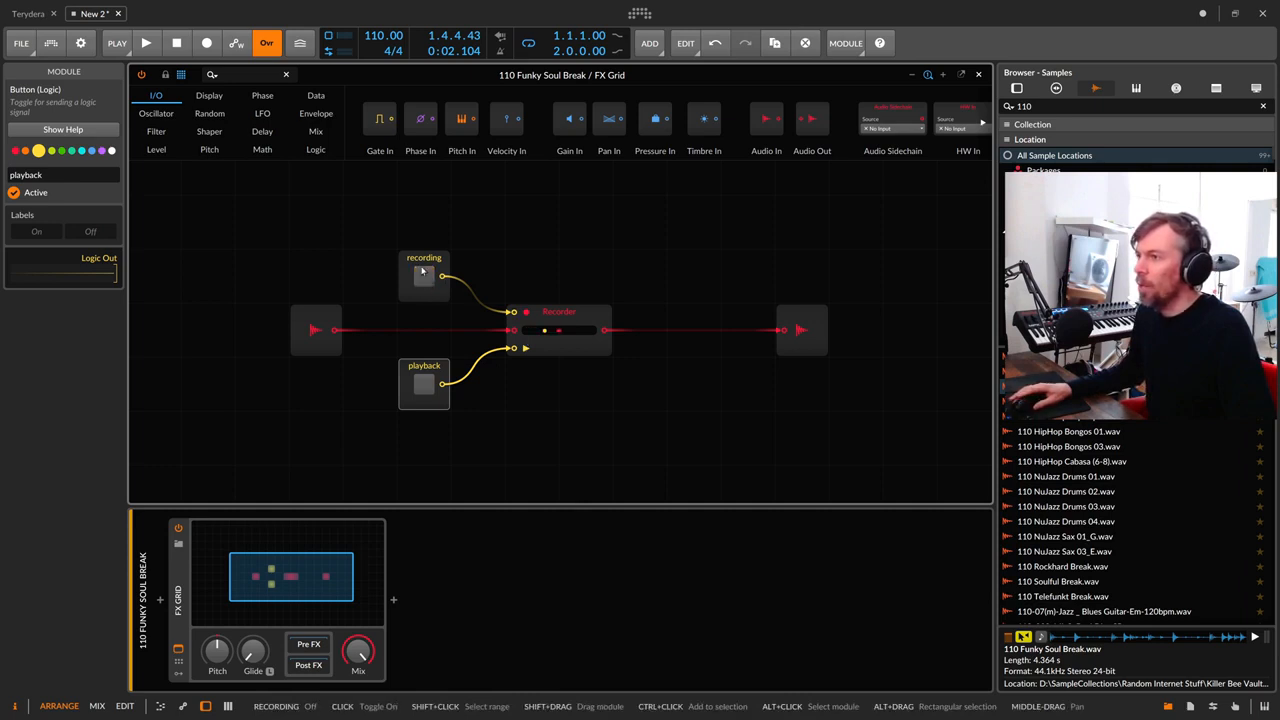
left_click(425, 276)
left_click(425, 276)
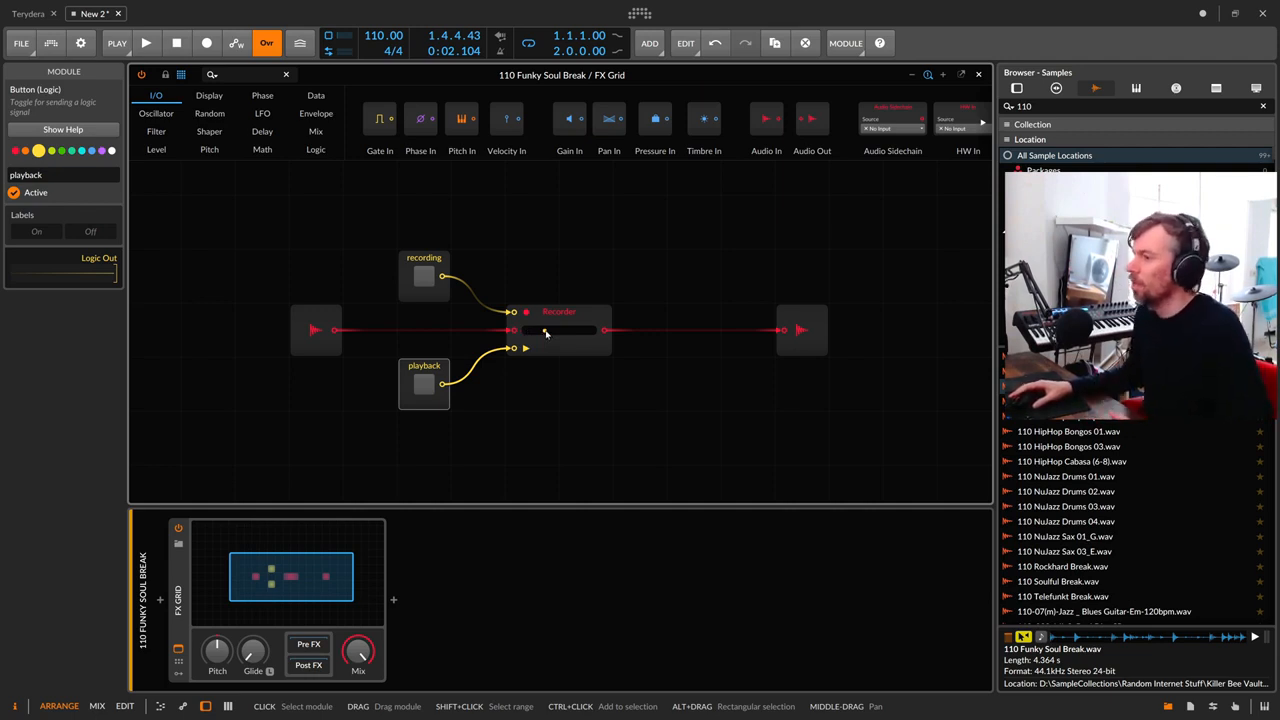
left_click(550, 323)
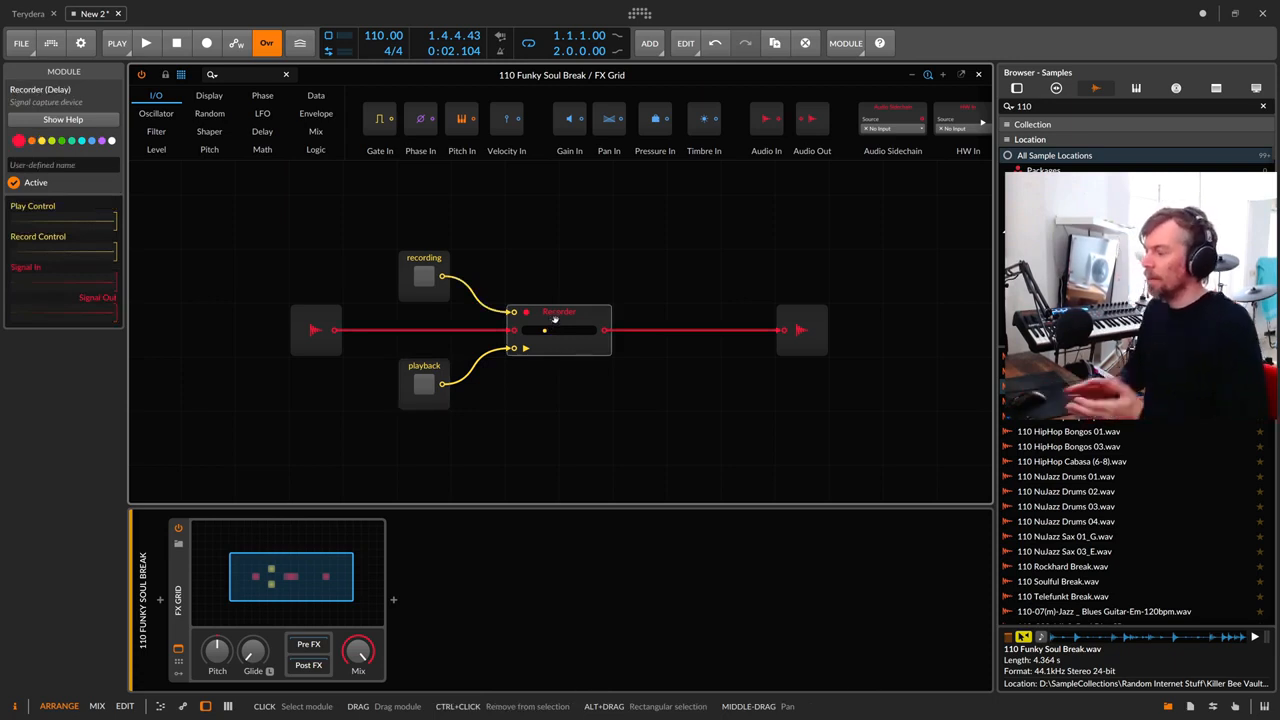
Step: Set the FX Grid's Mix to about 49% and start the drum loop playing
left_click(550, 390)
type("not")
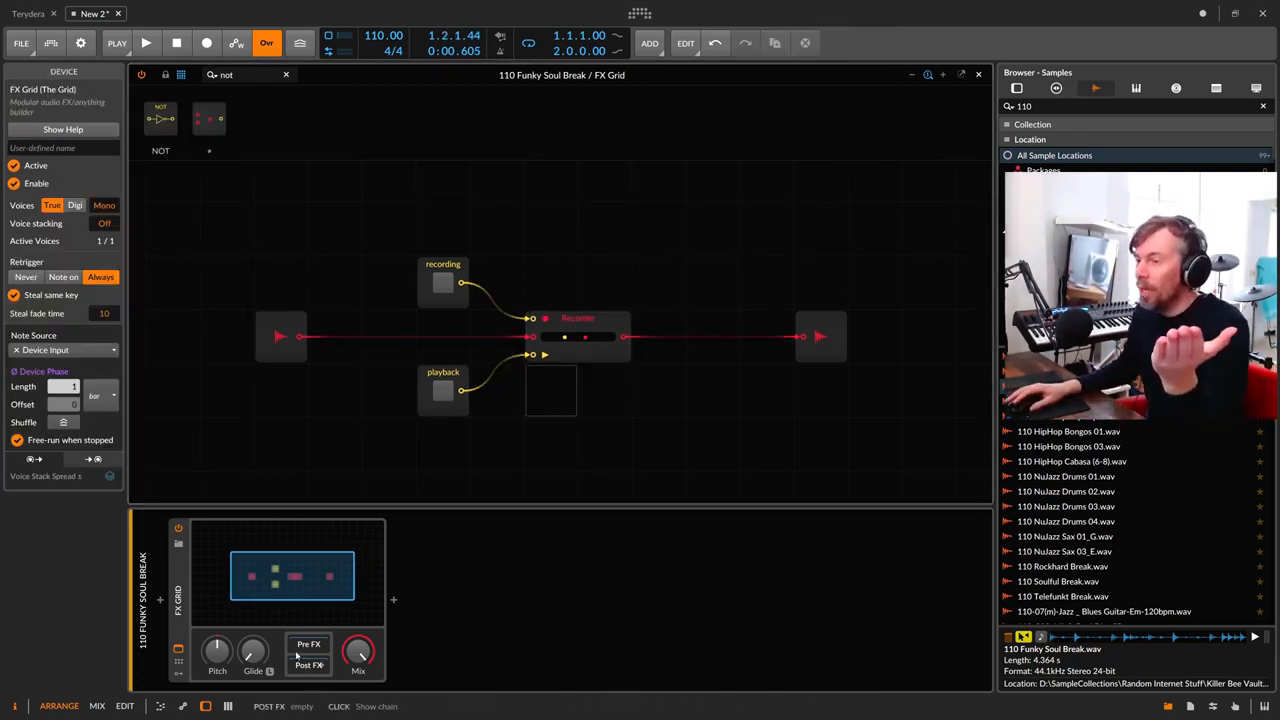
mouse_move(358, 651)
key("space")
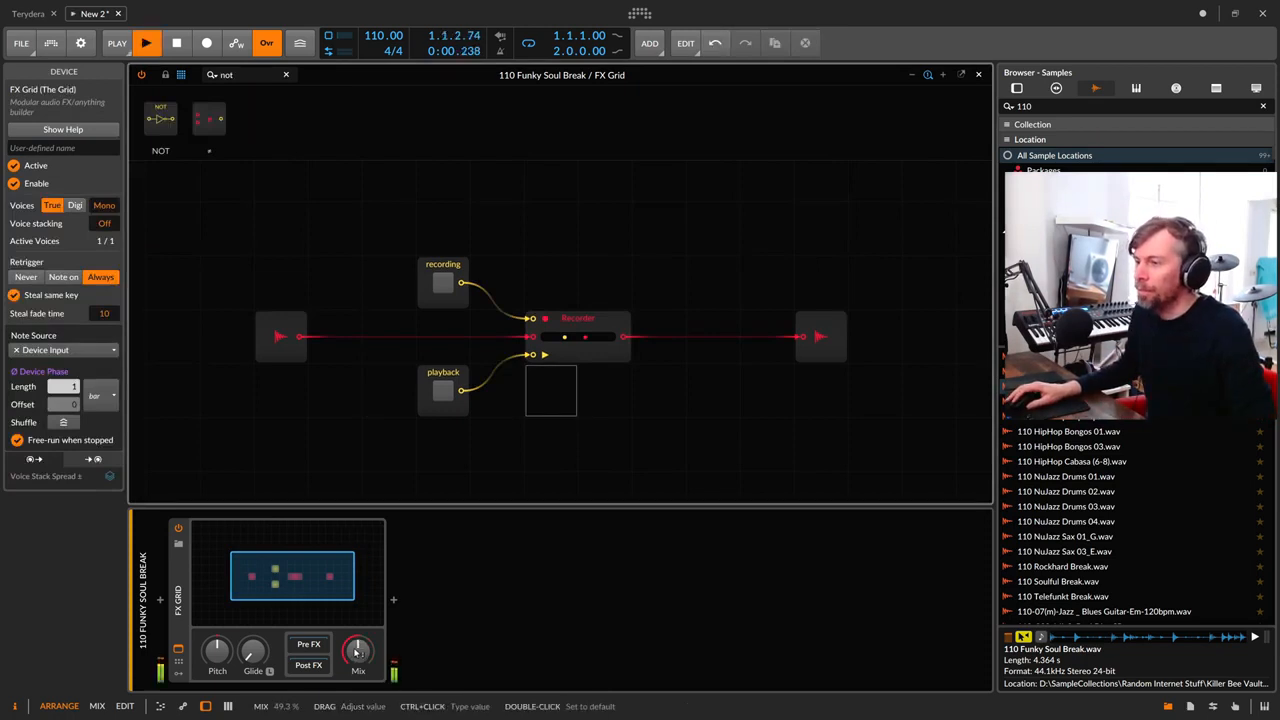
Step: Record a new segment of the running loop, triggering the playback button before and after recording, and stop the transport
left_click(449, 391)
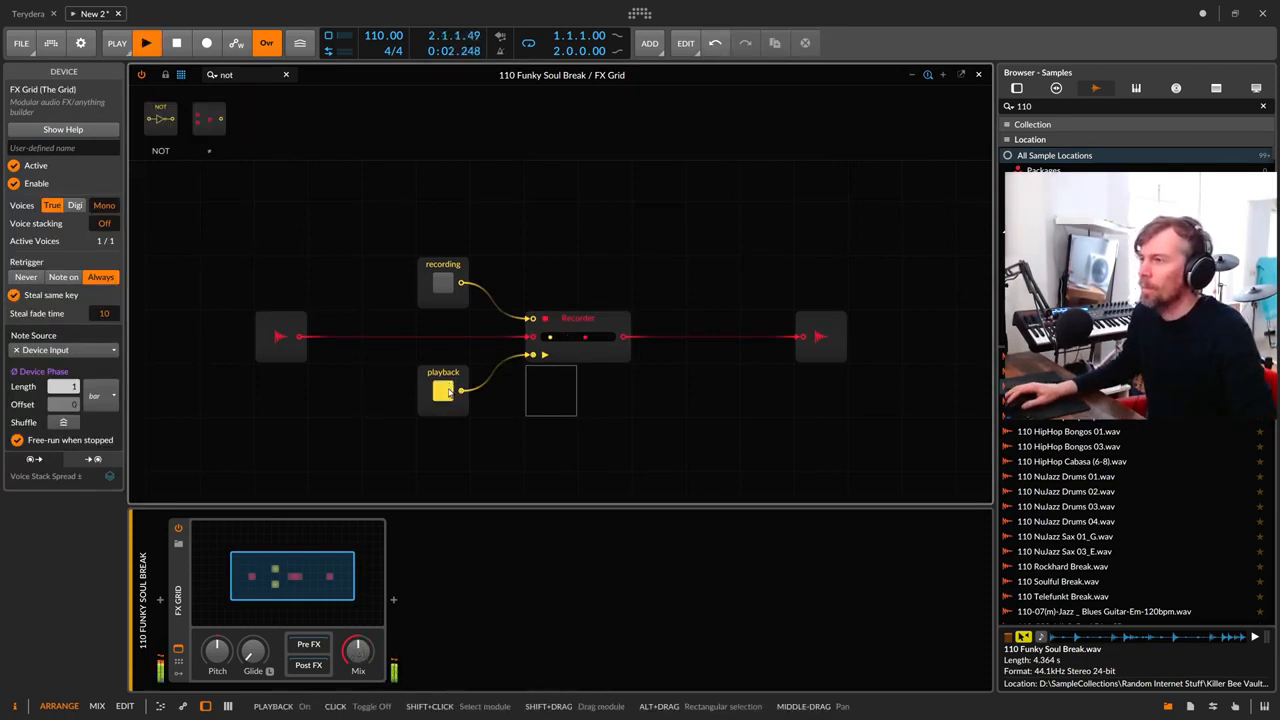
left_click(449, 391)
left_click(446, 288)
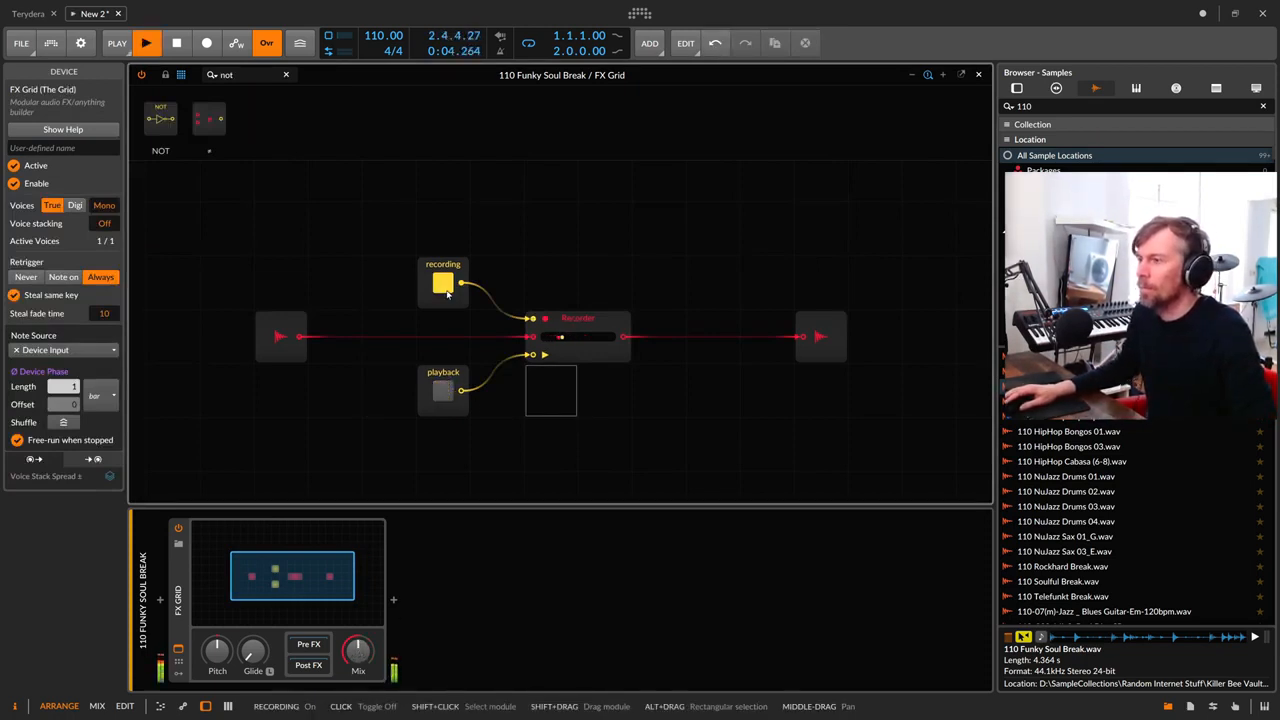
left_click(446, 393)
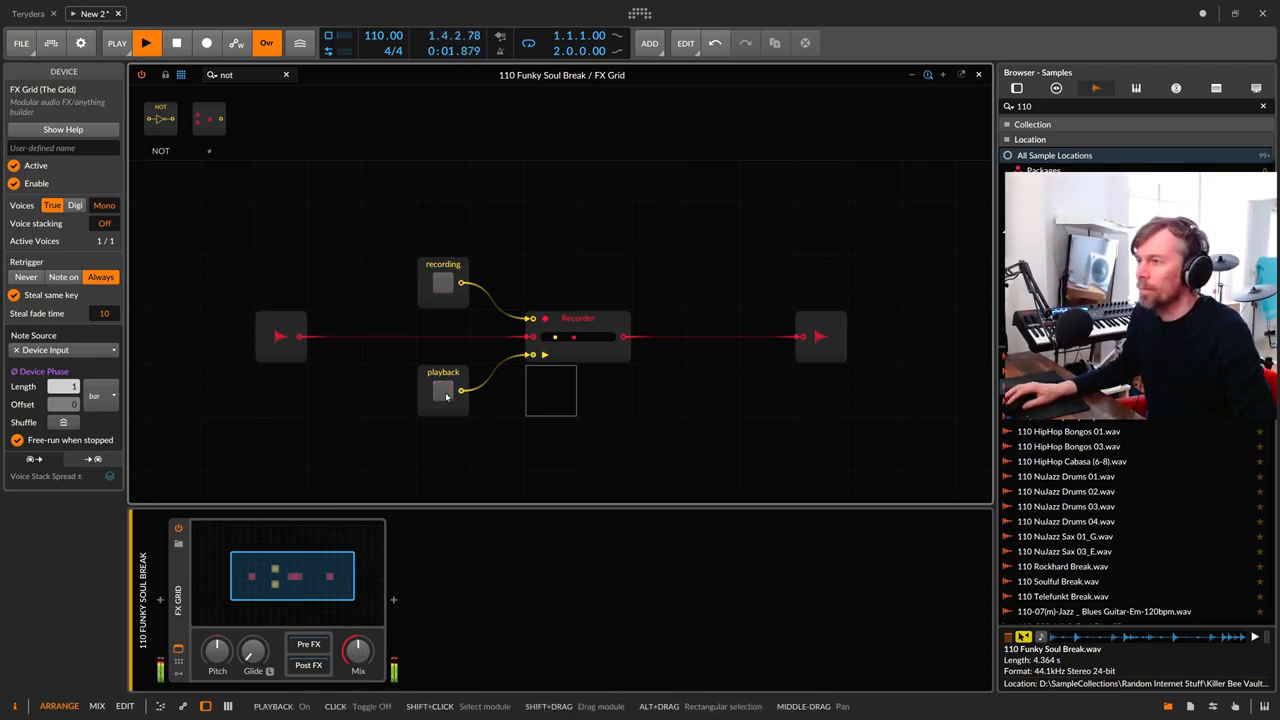
left_click(446, 394)
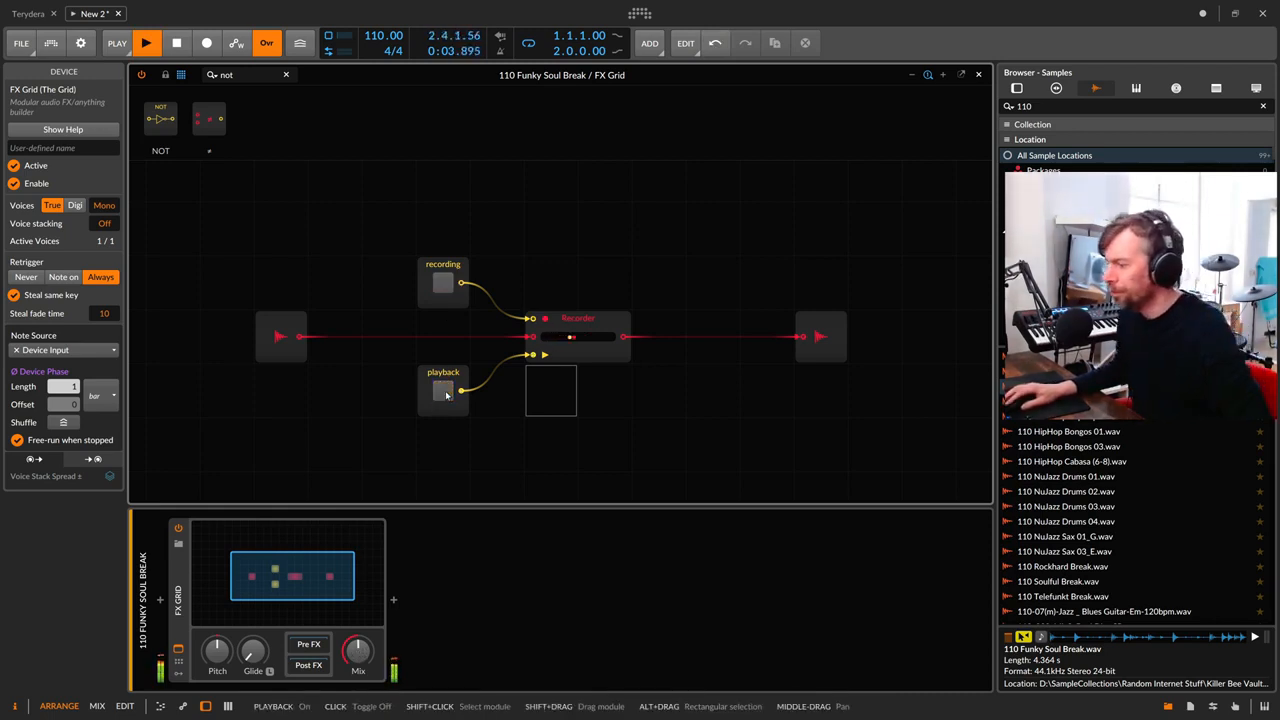
left_click(446, 394)
left_click(446, 394)
key("space")
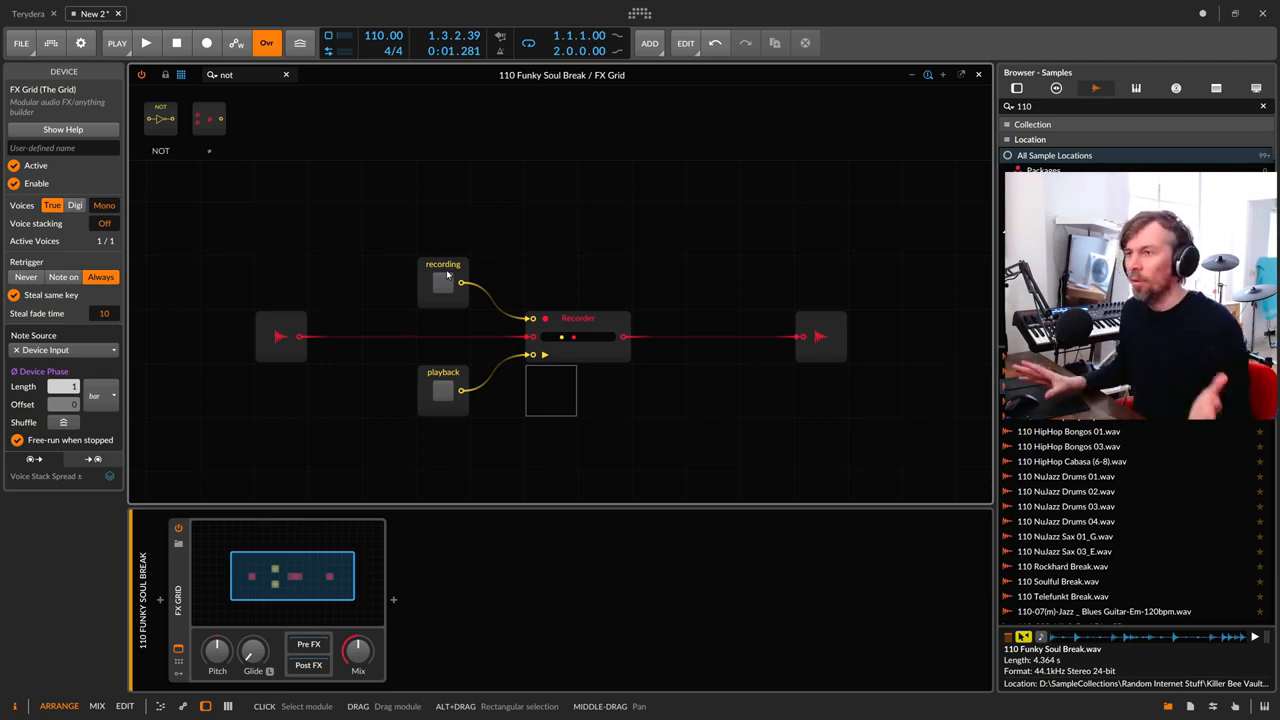
Step: Move the recording and playback buttons farther from the Recorder and disconnect both from its control inputs
left_click(286, 75)
left_click(476, 231)
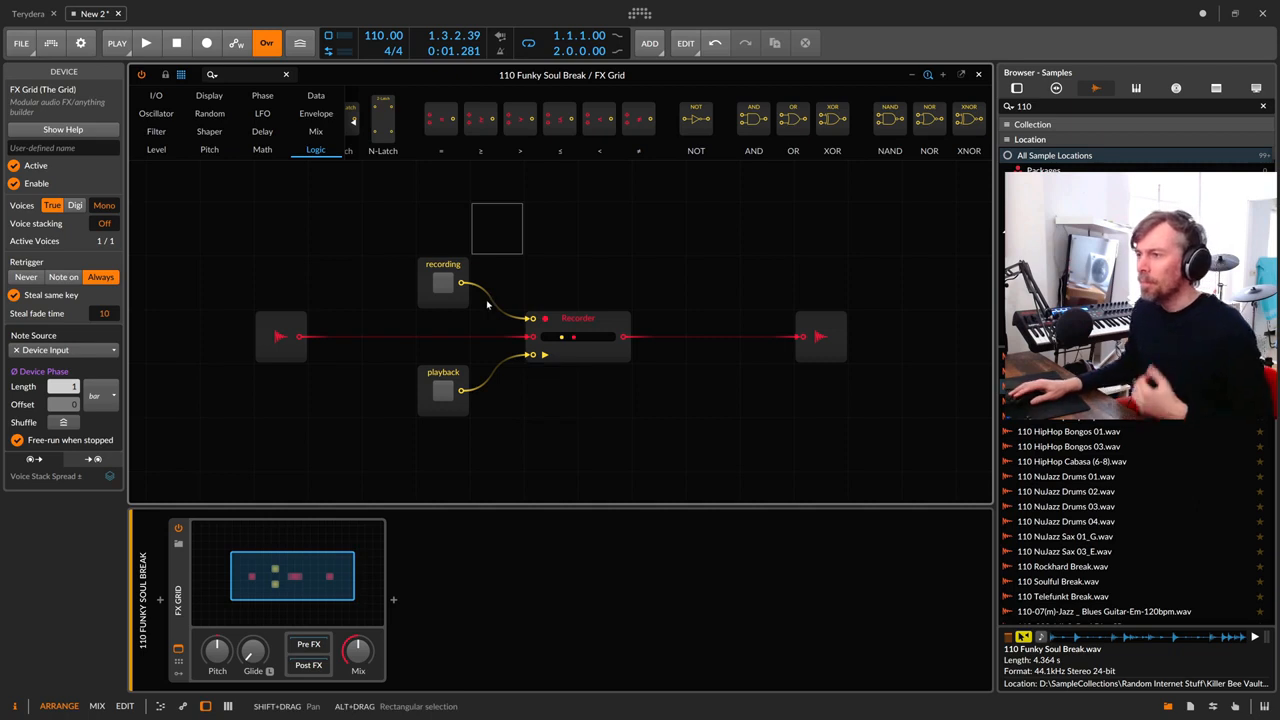
left_click(441, 270)
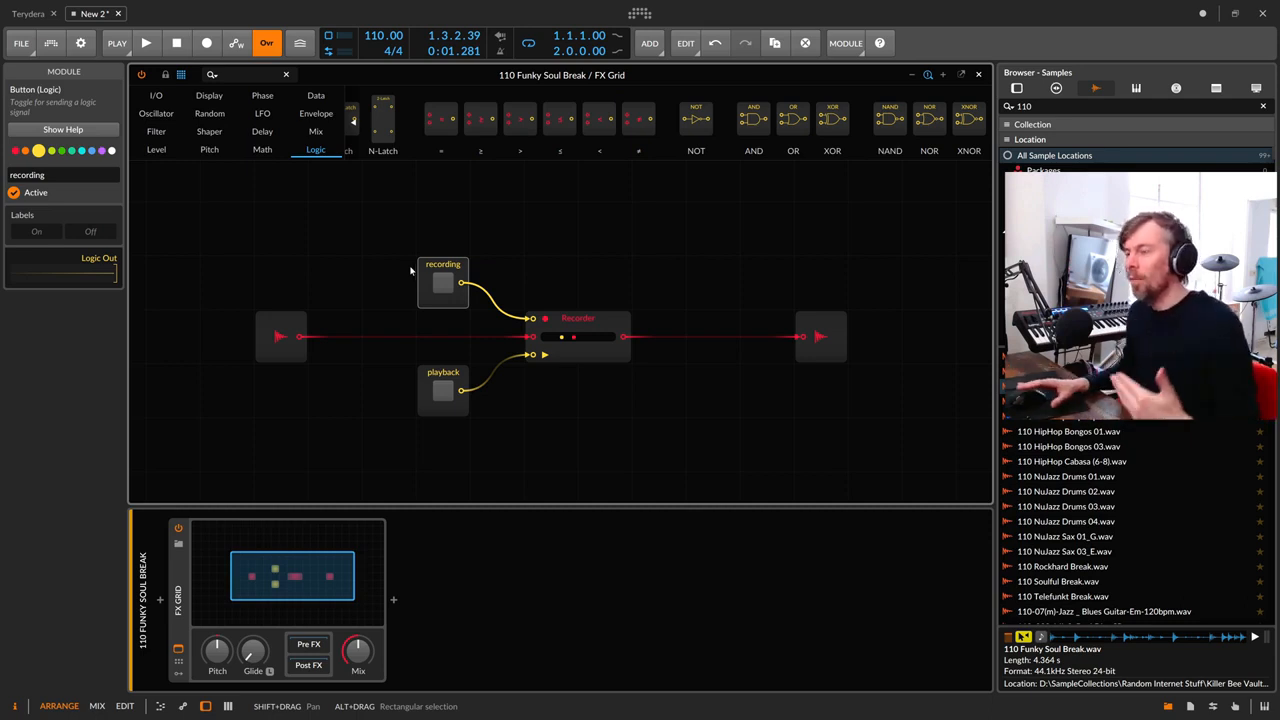
left_click_drag(441, 270, 387, 216)
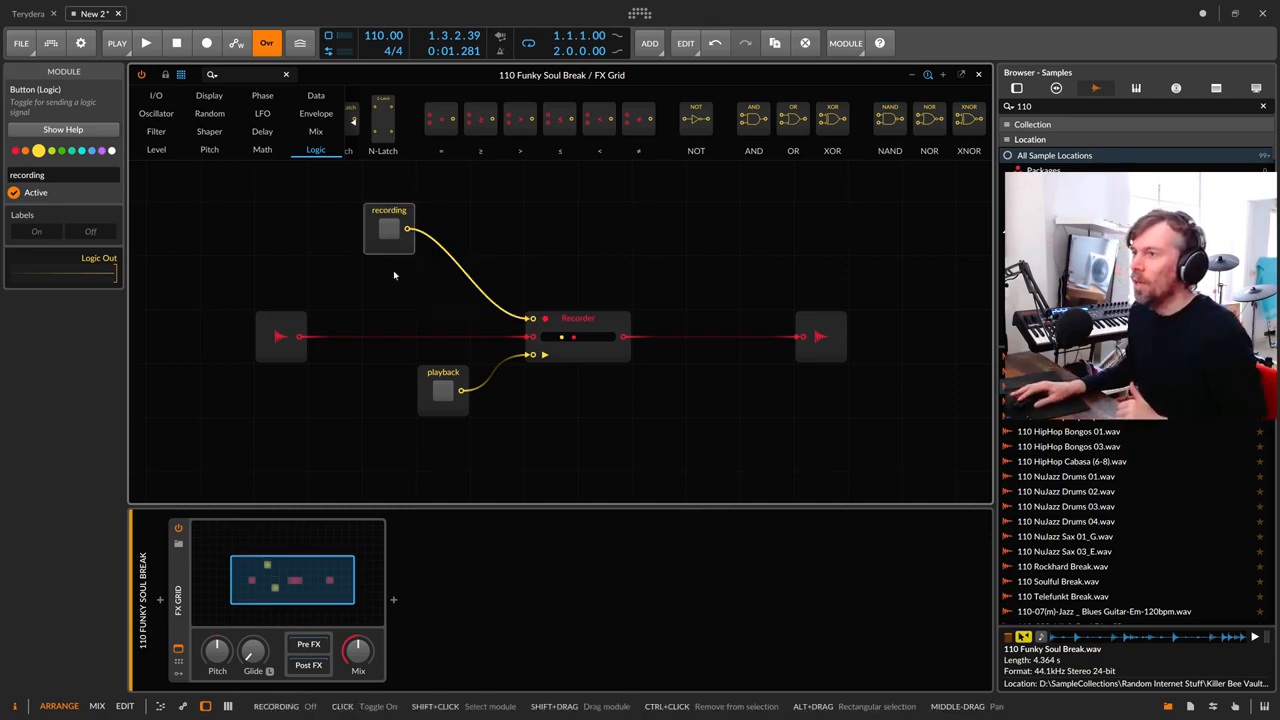
left_click_drag(439, 411, 387, 428)
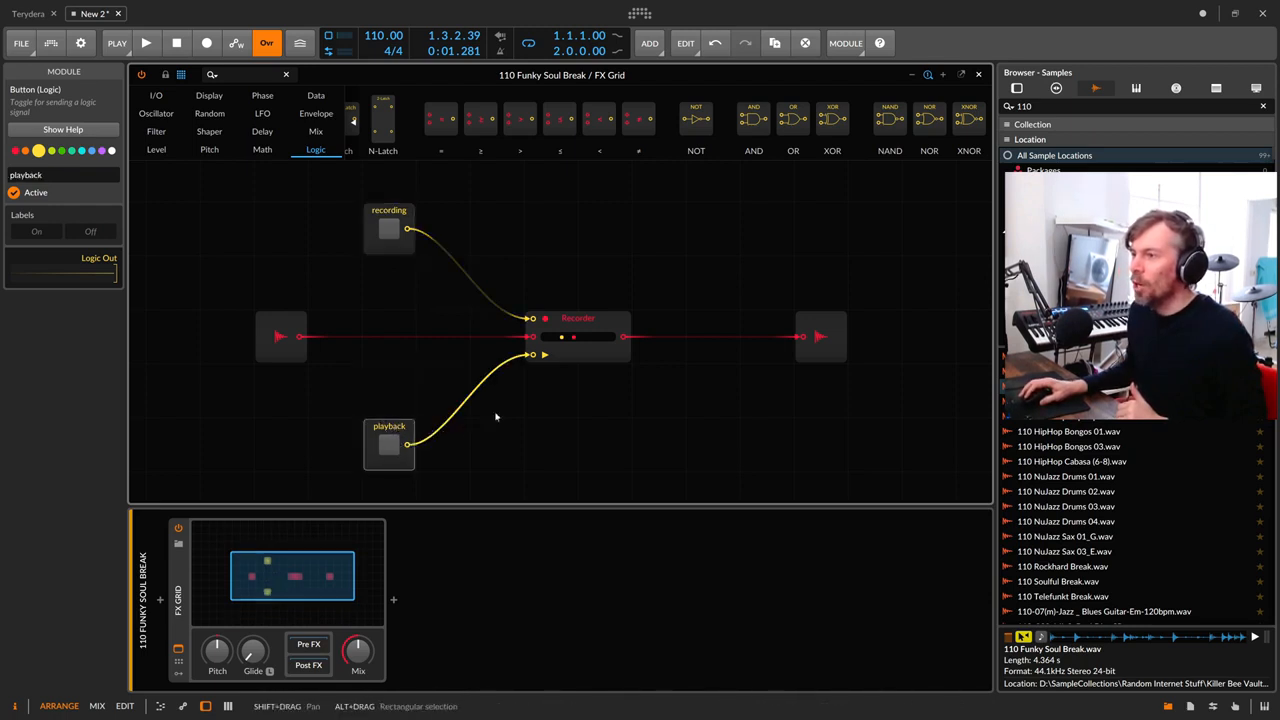
left_click_drag(533, 355, 486, 297)
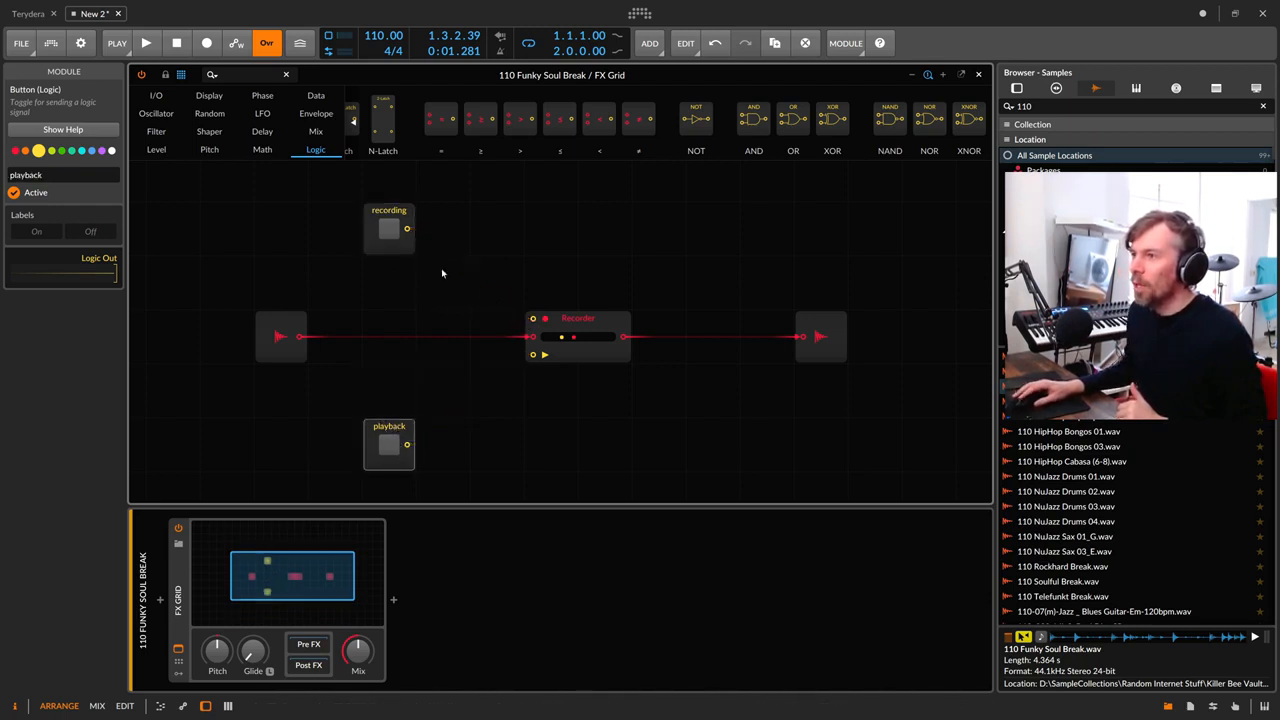
Step: Add a Gates module directly beside the playback button, shifting both buttons into line with the audio input module
left_click(214, 75)
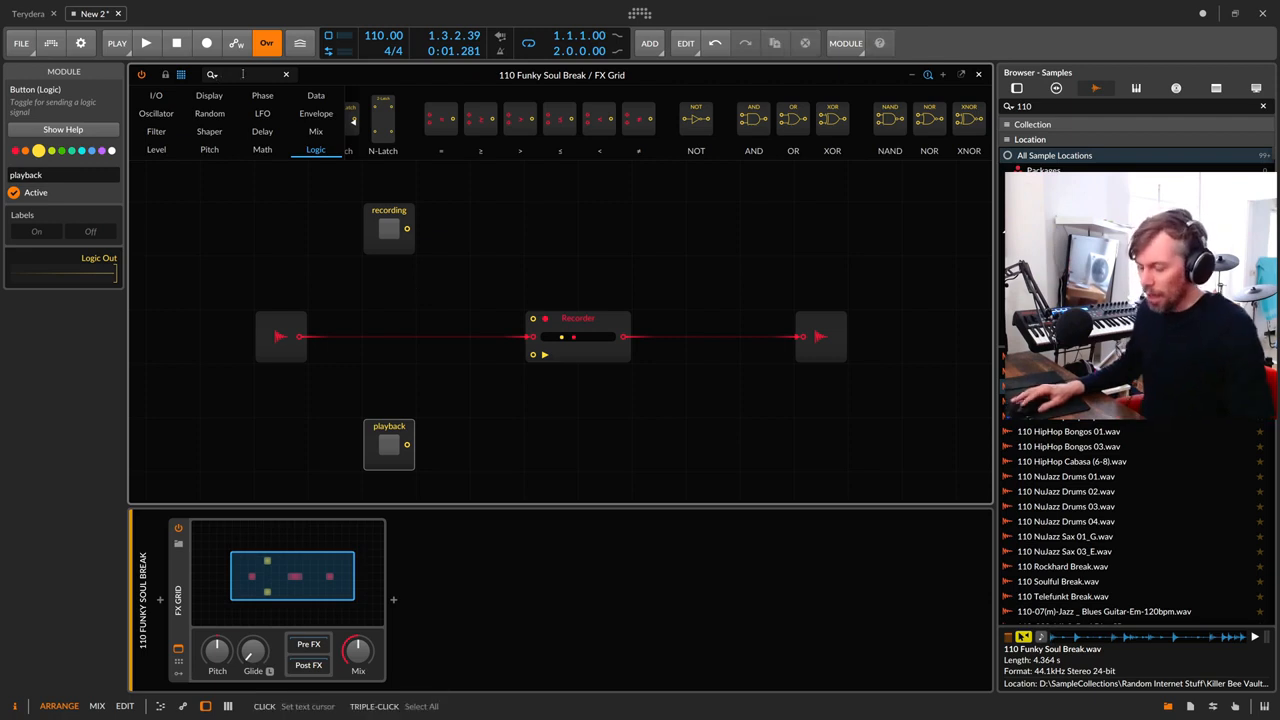
type("gate")
left_click_drag(376, 119, 366, 370)
left_click_drag(388, 452, 280, 452)
left_click_drag(388, 228, 280, 228)
left_click_drag(455, 400, 405, 426)
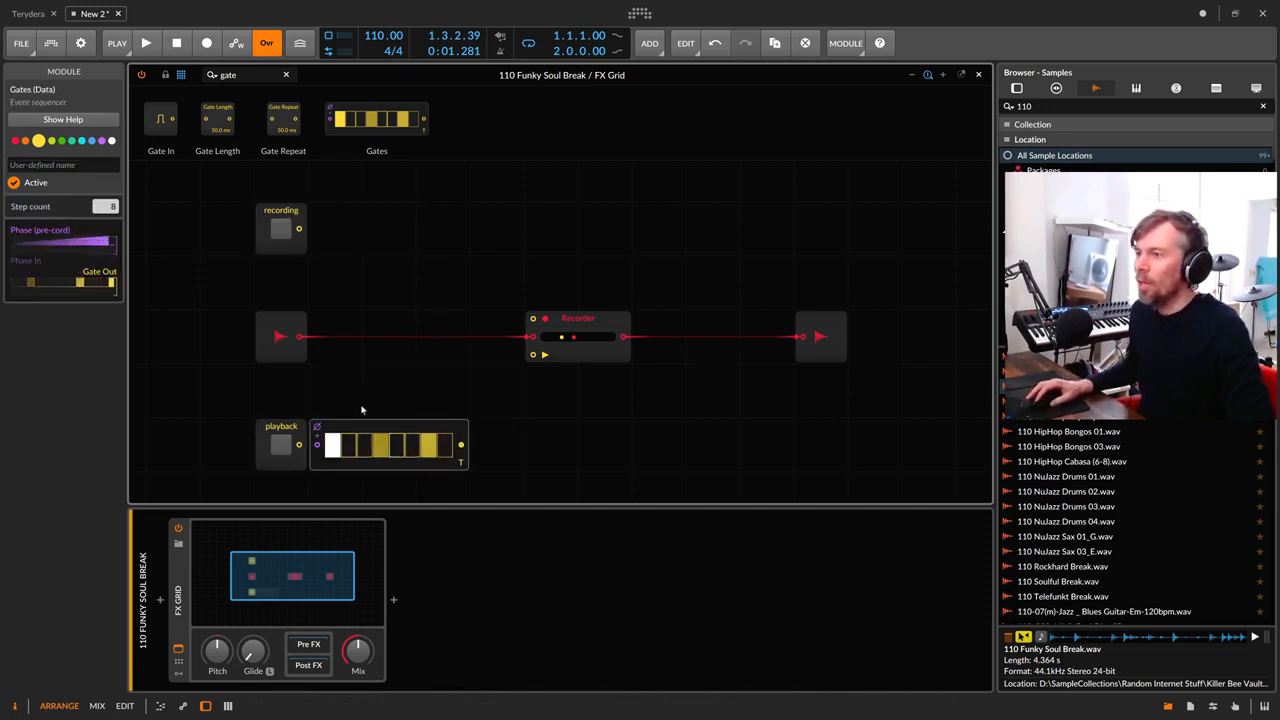
Step: Duplicate the Gates module beside the recording button and connect the copy's gate output to the Recorder's Record Control input
left_click_drag(322, 434, 323, 218)
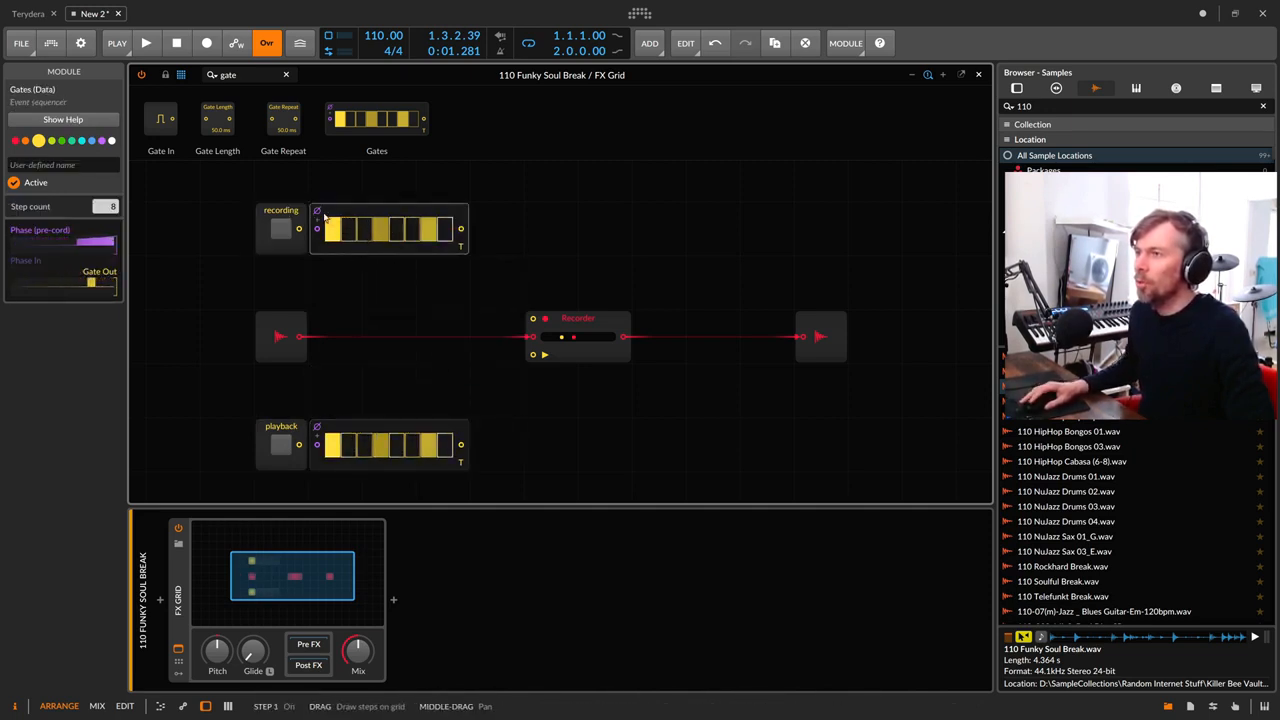
left_click_drag(461, 229, 532, 320)
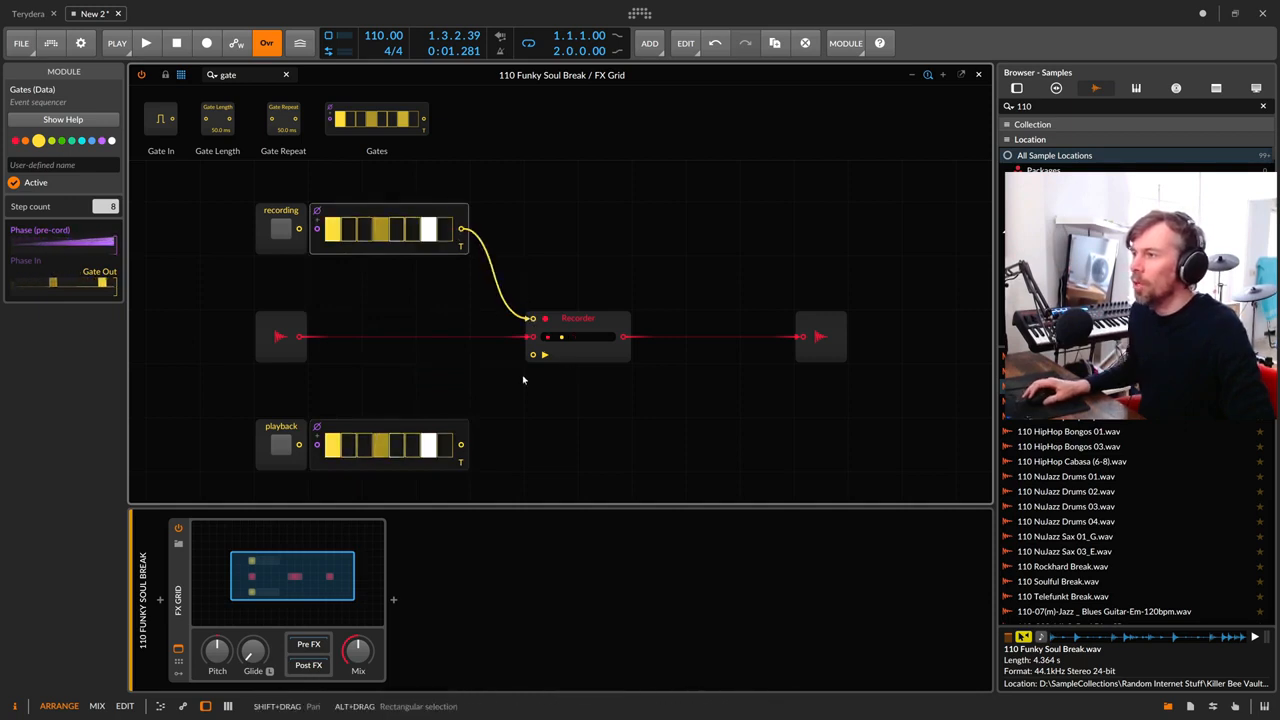
Step: Turn on all eight steps in the recording Gates module, and only steps 4 to 8 in the playback one
left_click_drag(340, 229, 435, 228)
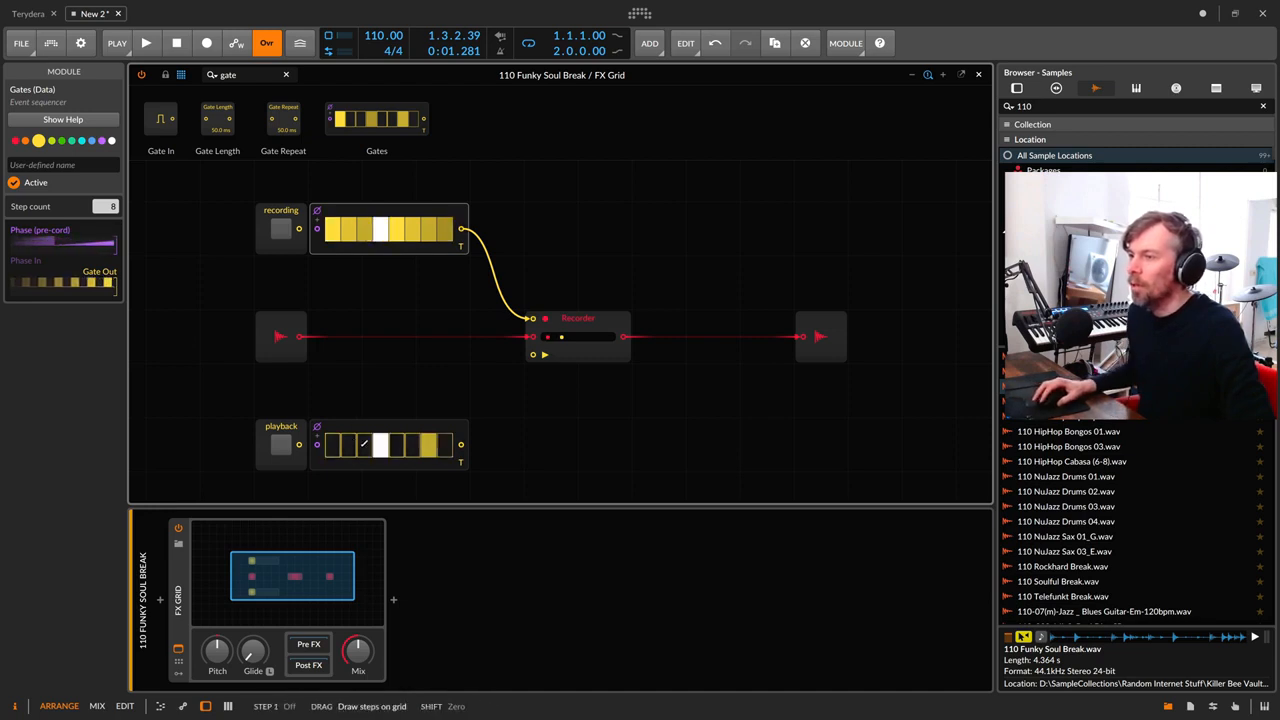
mouse_move(390, 445)
left_mouse_down()
mouse_move(448, 445)
mouse_move(370, 449)
left_mouse_up()
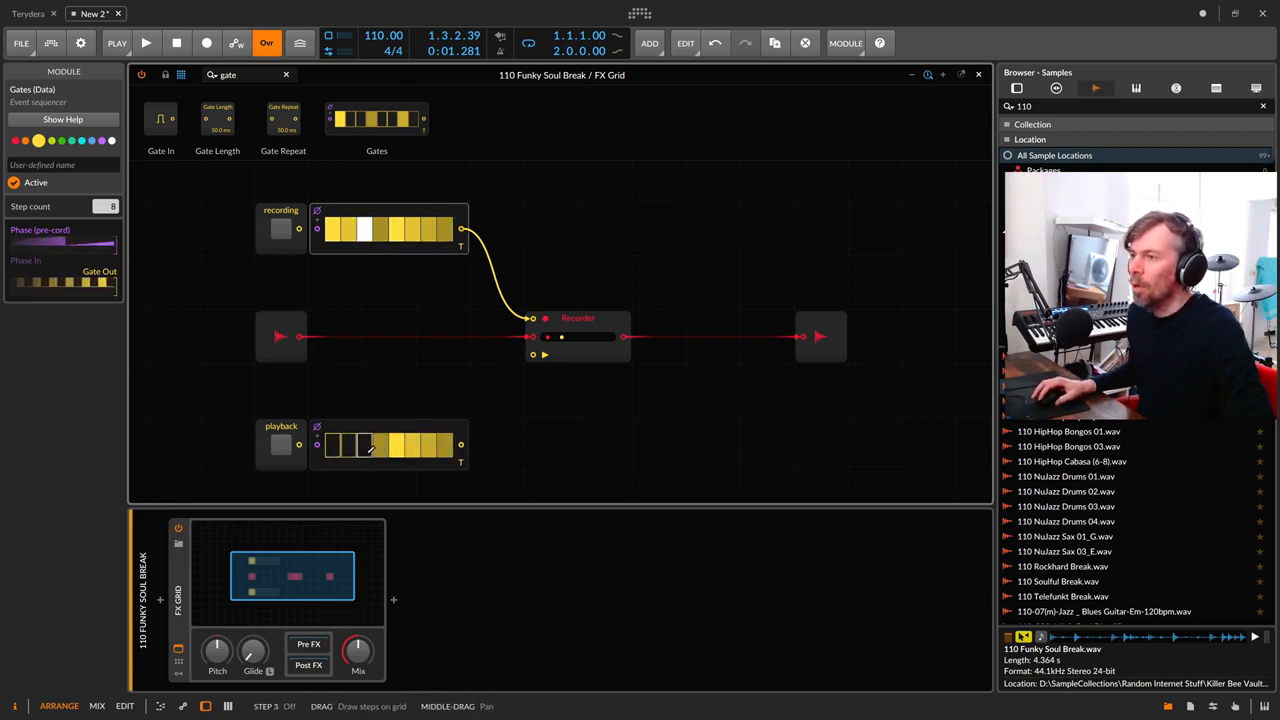
Step: Connect the playback Gates to the Recorder's playback input, and disable trigger mode and steps 1 and 2 in the recording Gates
left_click_drag(461, 444, 533, 355)
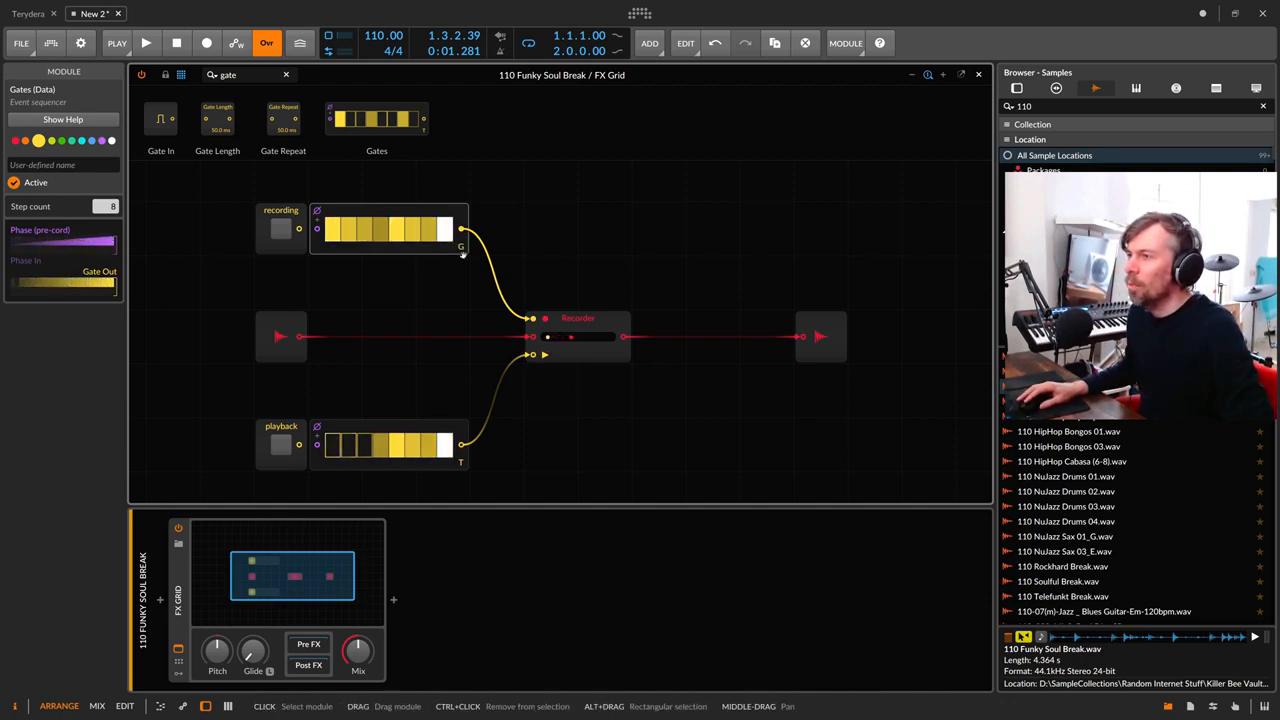
left_click_drag(334, 228, 362, 232)
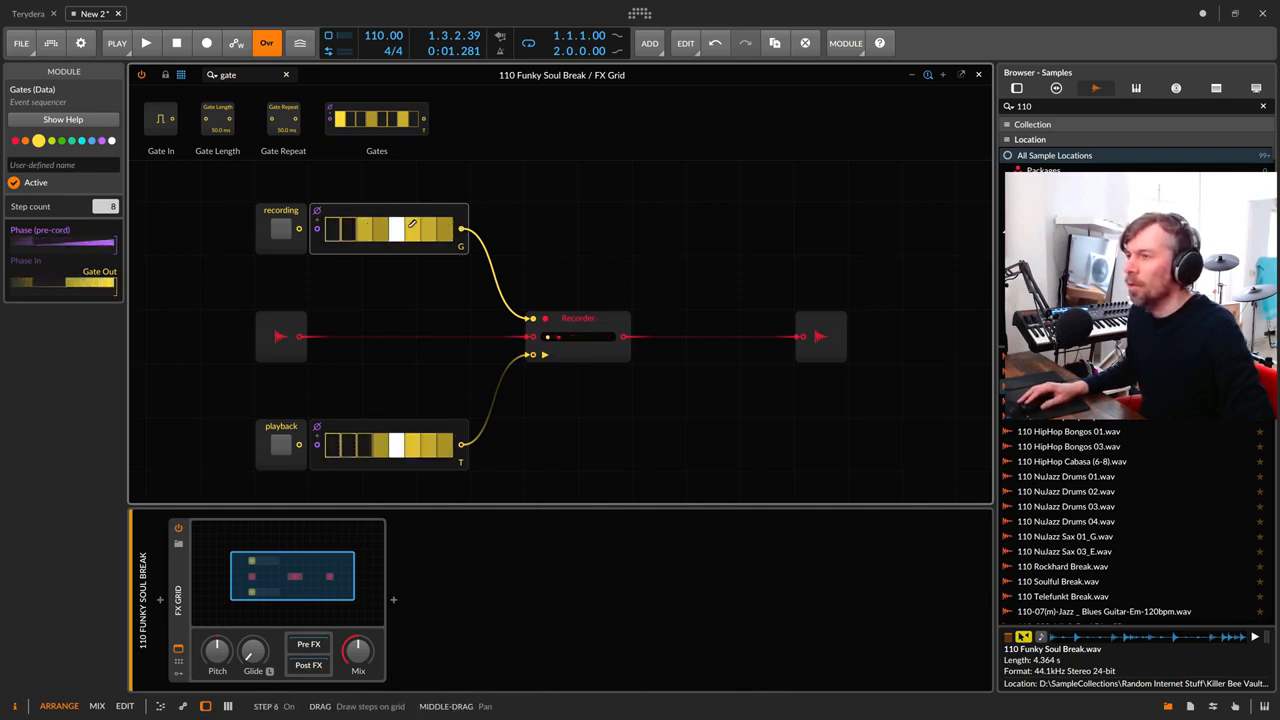
Step: Mark the drum loop clip's time range from 1.2.1.00 to 3.1.1.00 in the arrangement, and return to the FX Grid
left_click(979, 75)
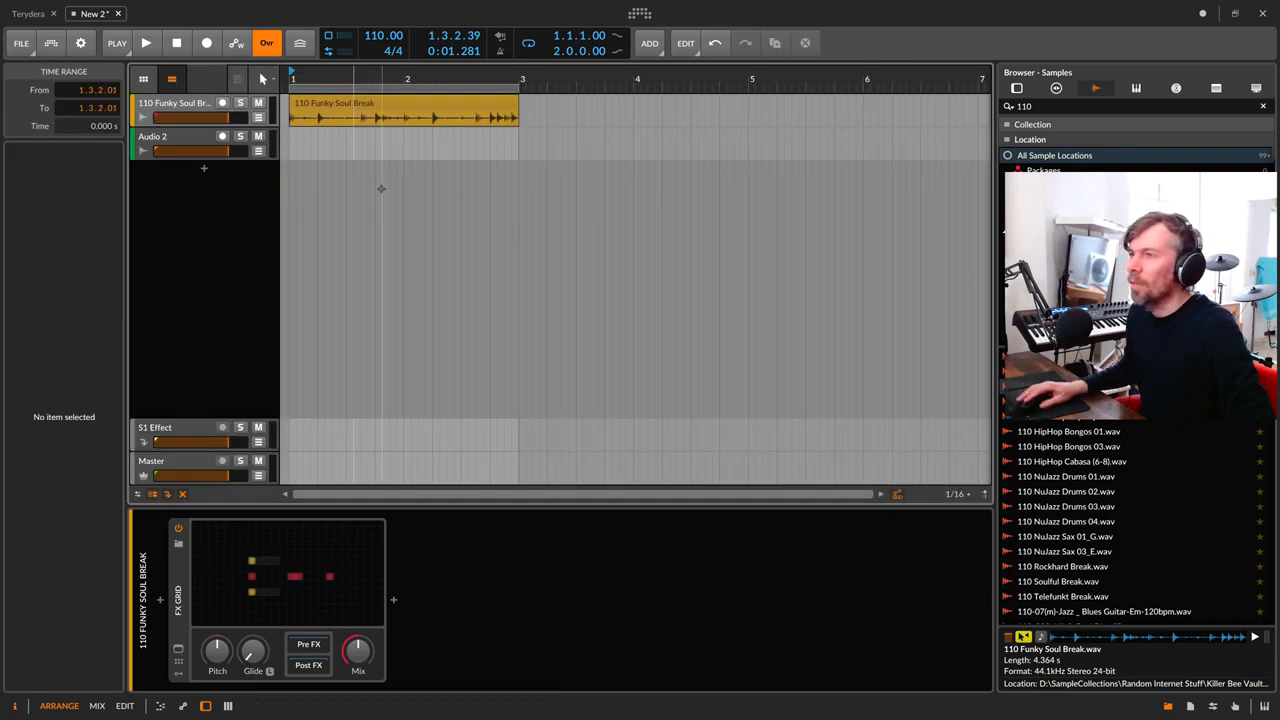
left_click(361, 122)
left_click_drag(320, 120, 517, 117)
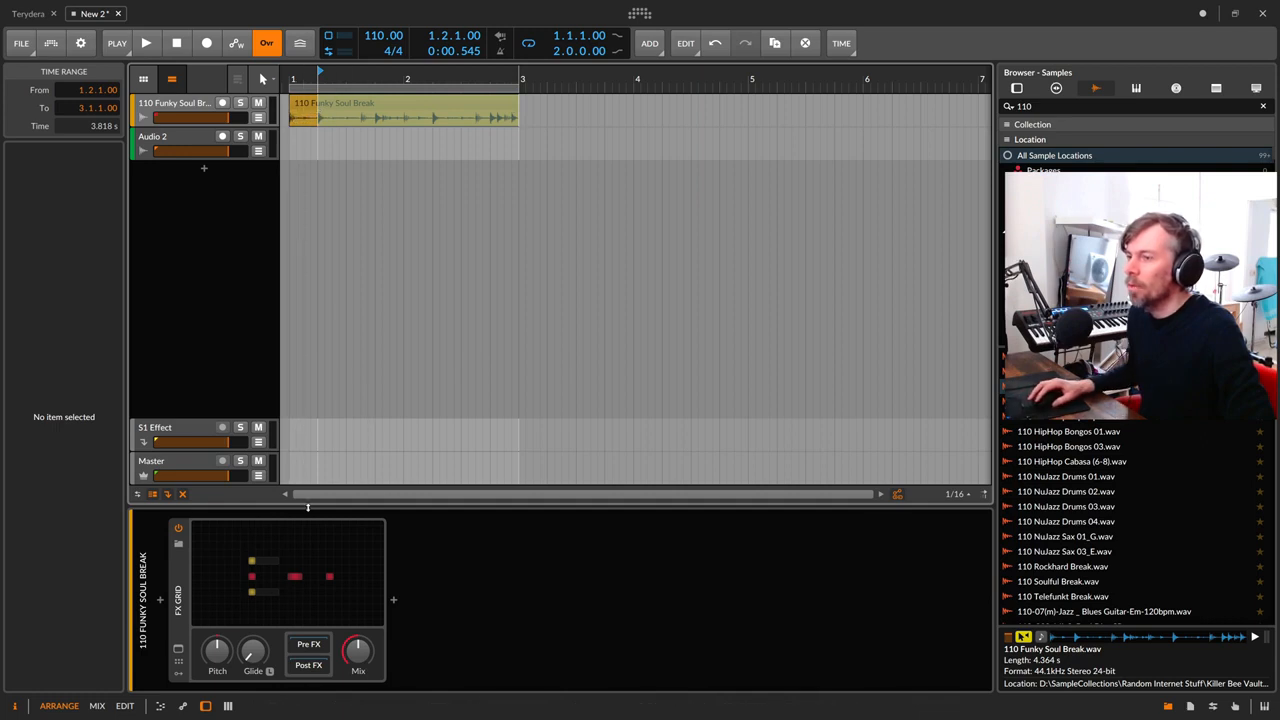
left_click(305, 556)
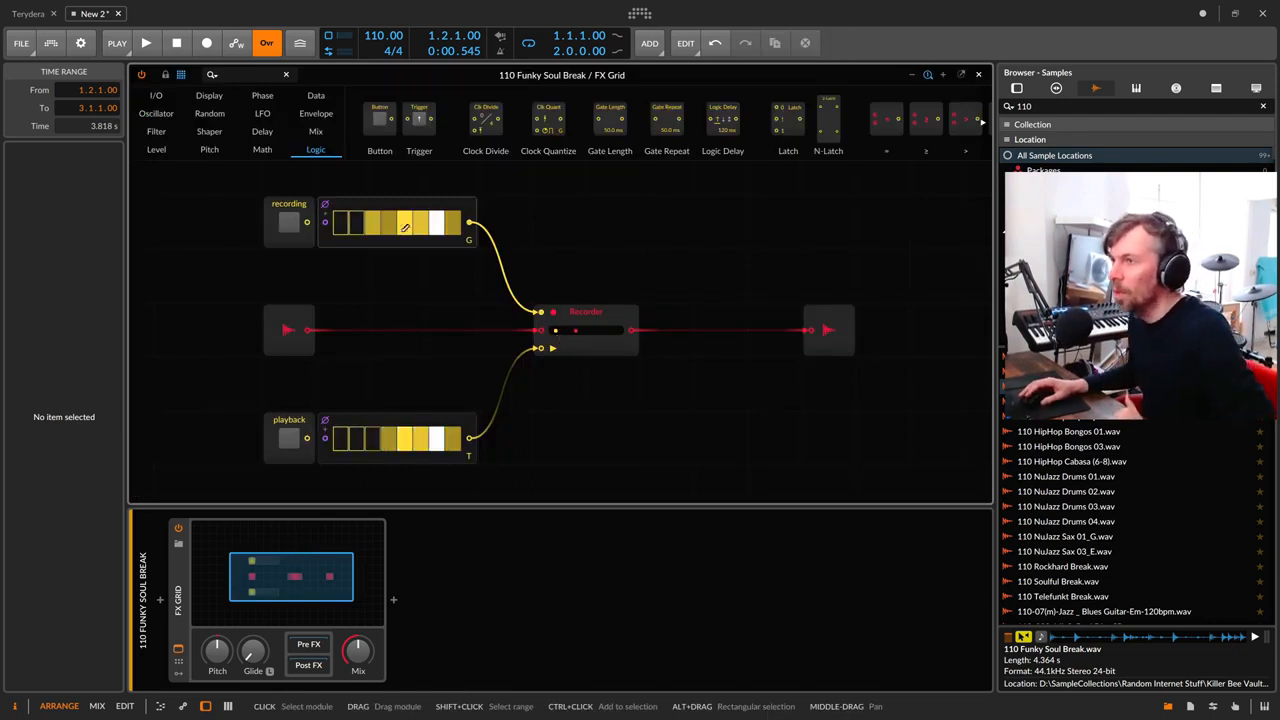
Step: Turn the first two steps of the recording Gates module on and back off
left_click(347, 222)
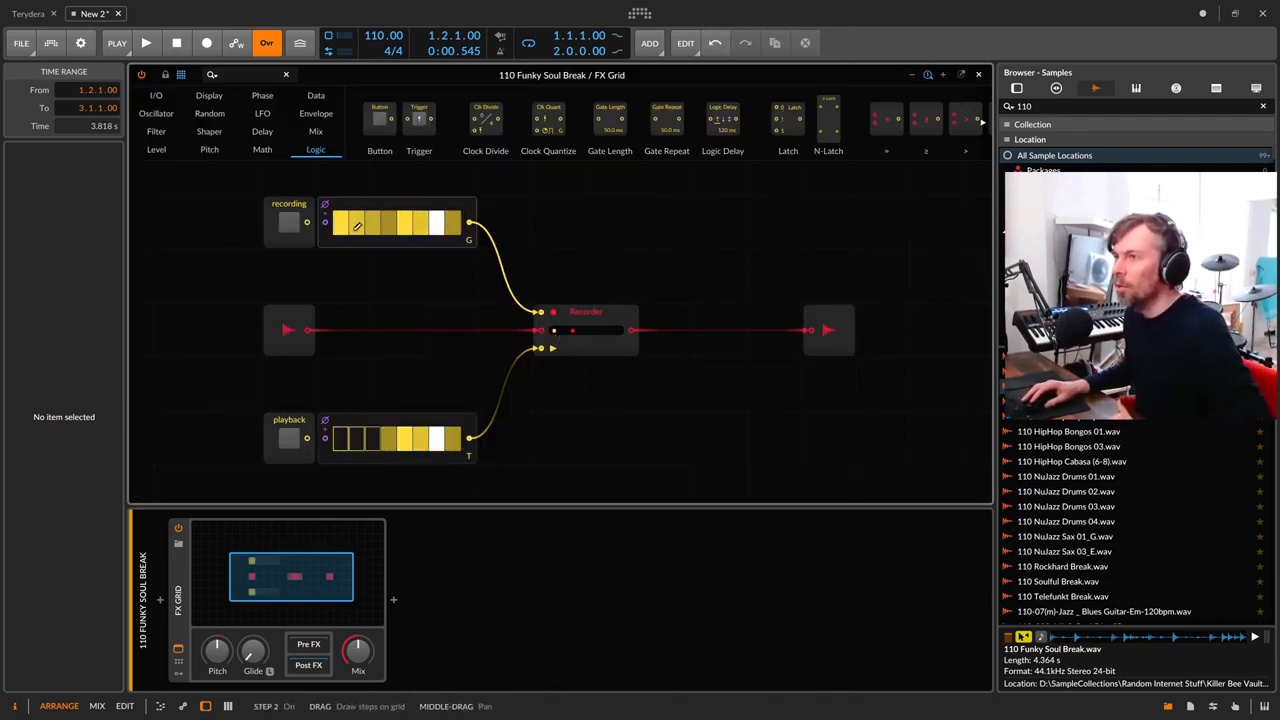
left_click(347, 222)
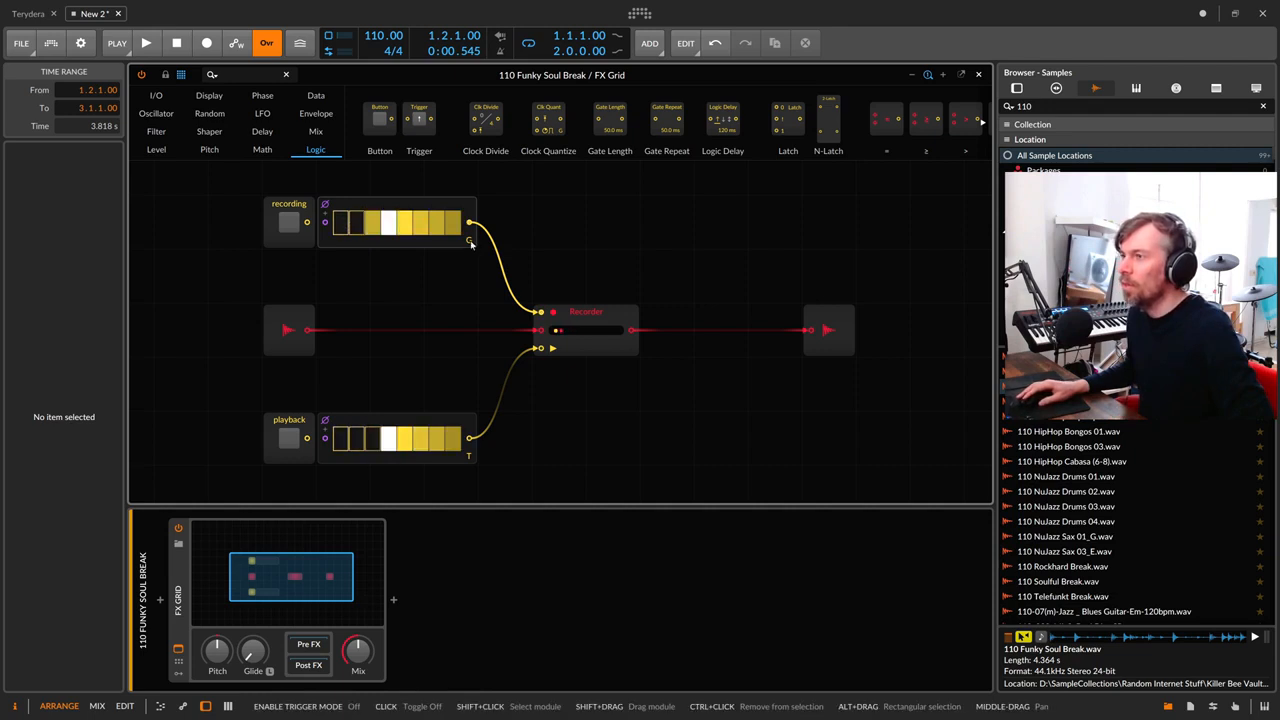
Step: Add an Oscilloscope module above the Recorder with its mode set to Slow
scroll(472, 243, "up", 2)
scroll(474, 243, "up", 1)
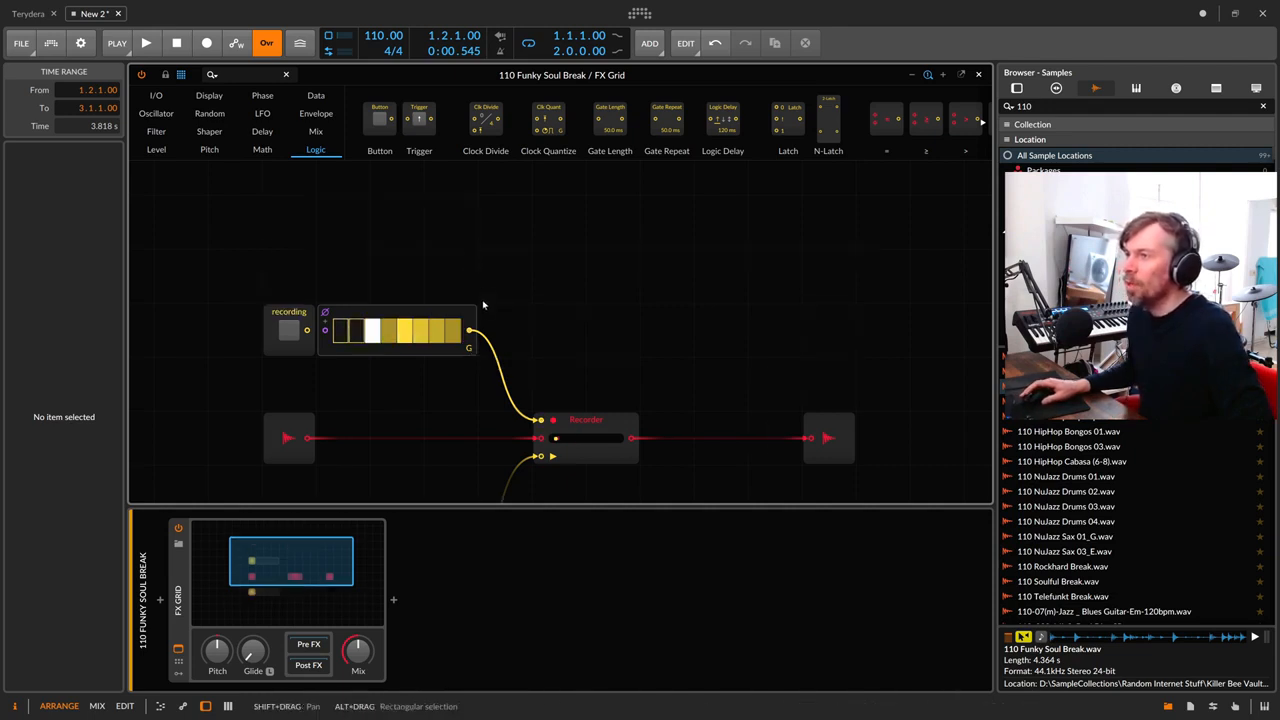
left_click(472, 312)
left_click(248, 75)
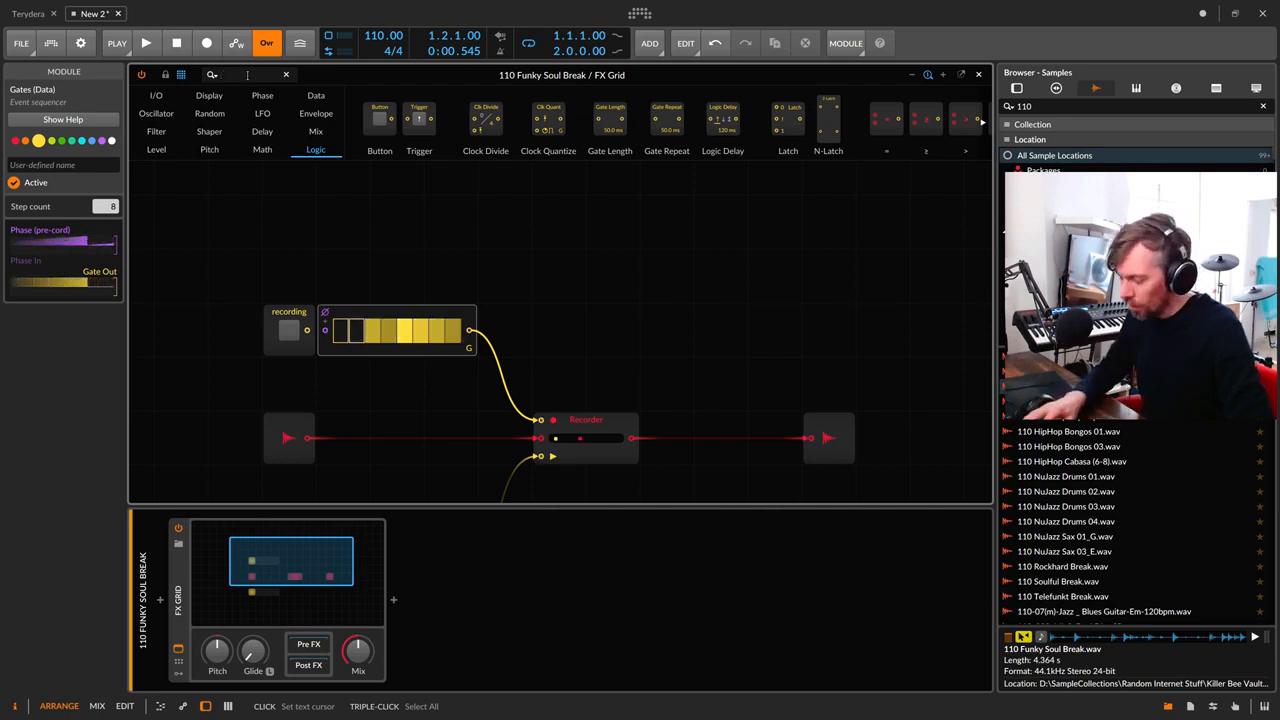
type("osc")
left_click_drag(175, 118, 563, 246)
left_click(26, 220)
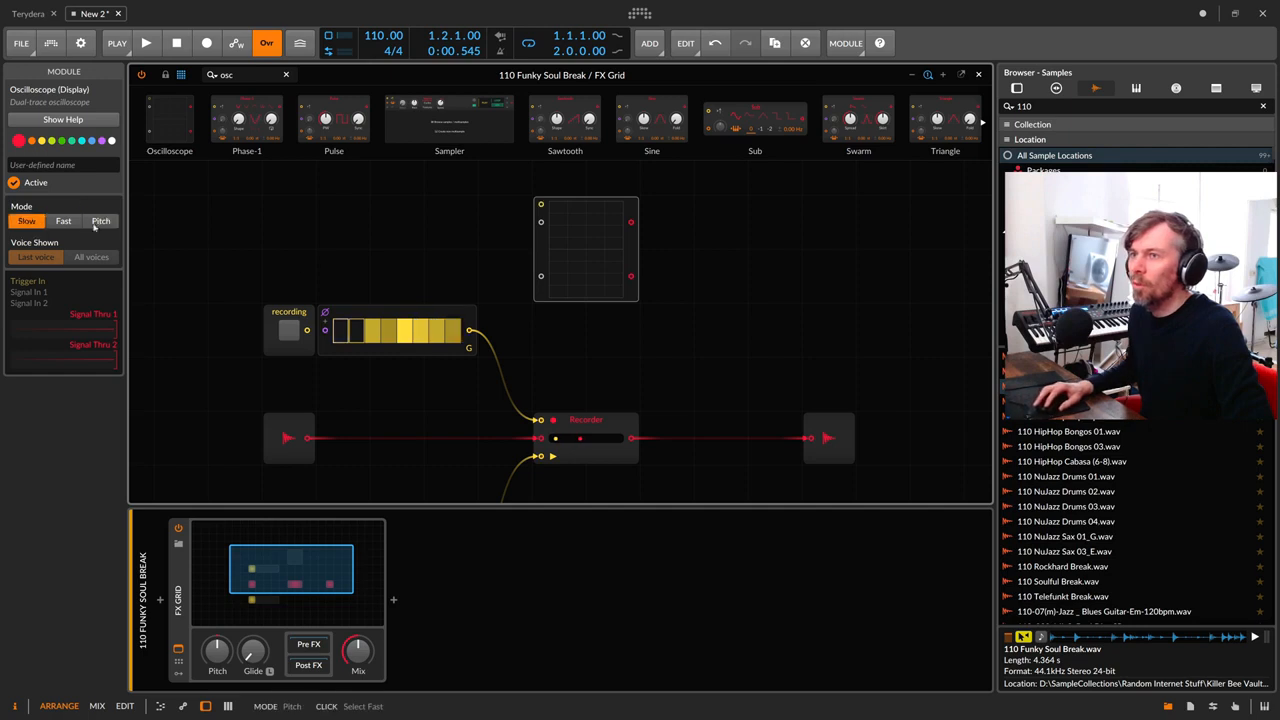
Step: Connect the recording Gates output to the Oscilloscope's second signal input and widen the scope display
left_click_drag(470, 330, 565, 285)
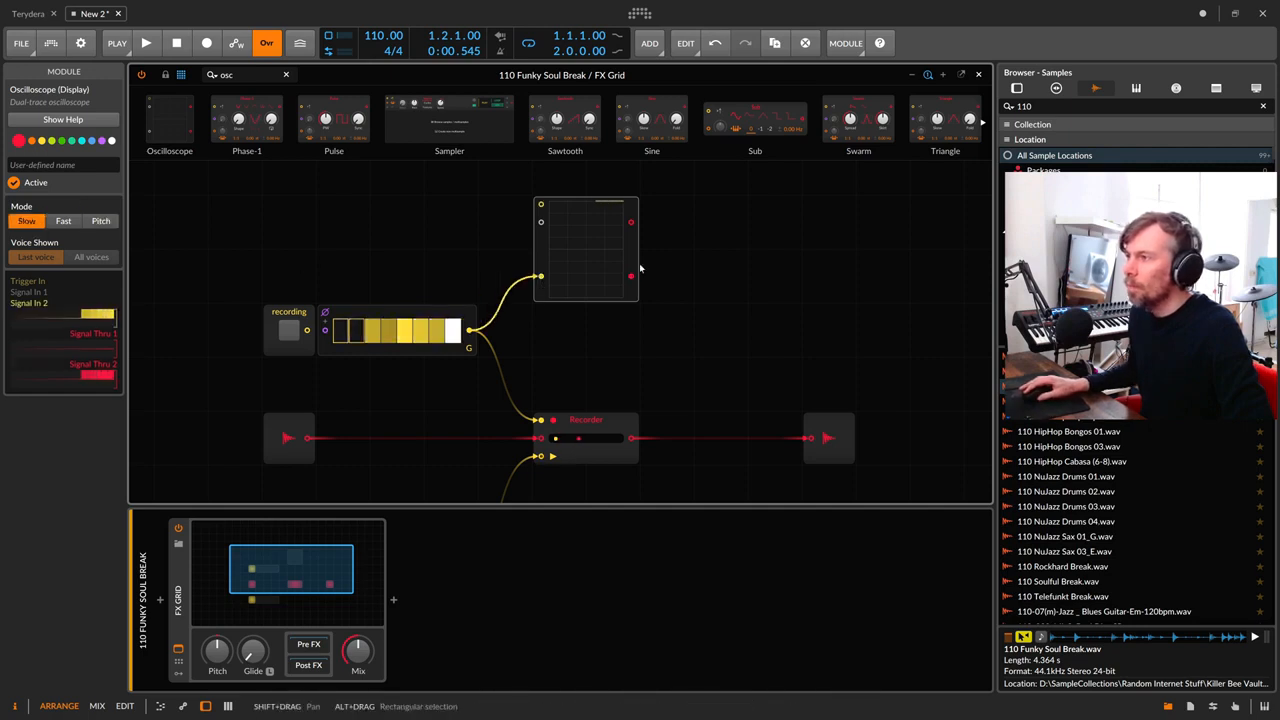
left_click_drag(638, 265, 908, 266)
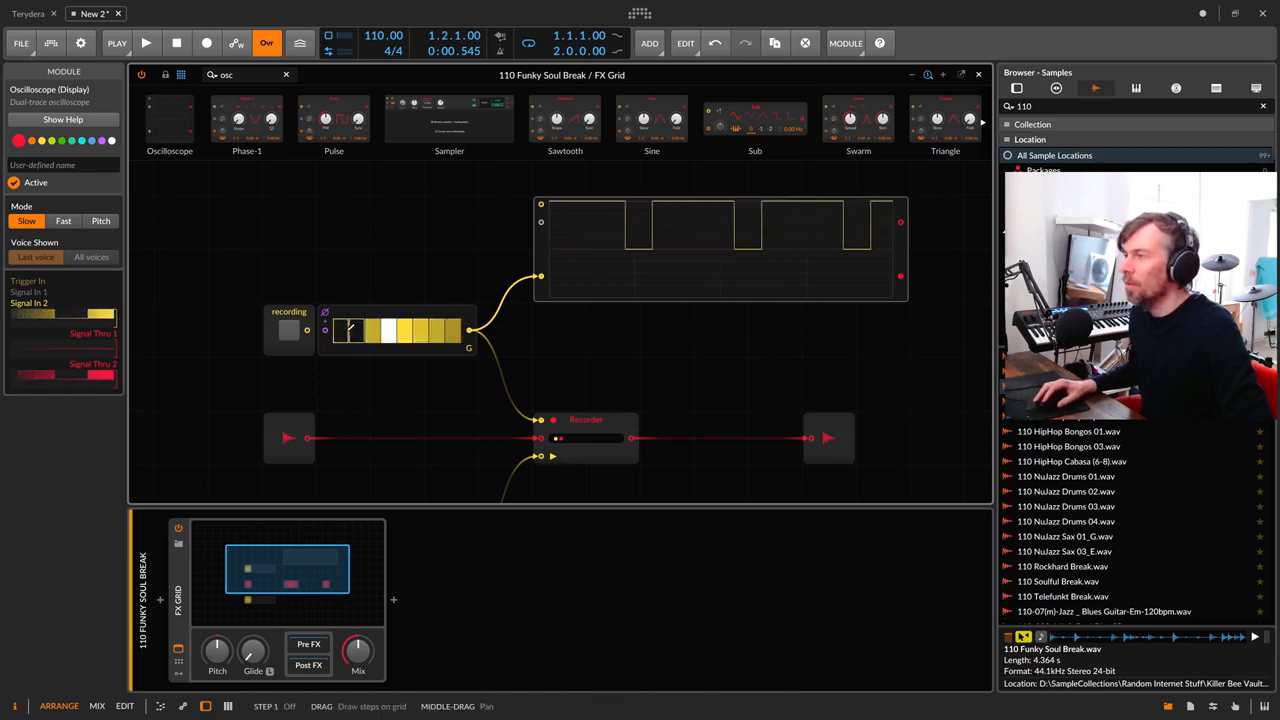
Step: Enable trigger mode on the recording Gates to compare its scope trace, and switch it back to gate mode
left_click(468, 350)
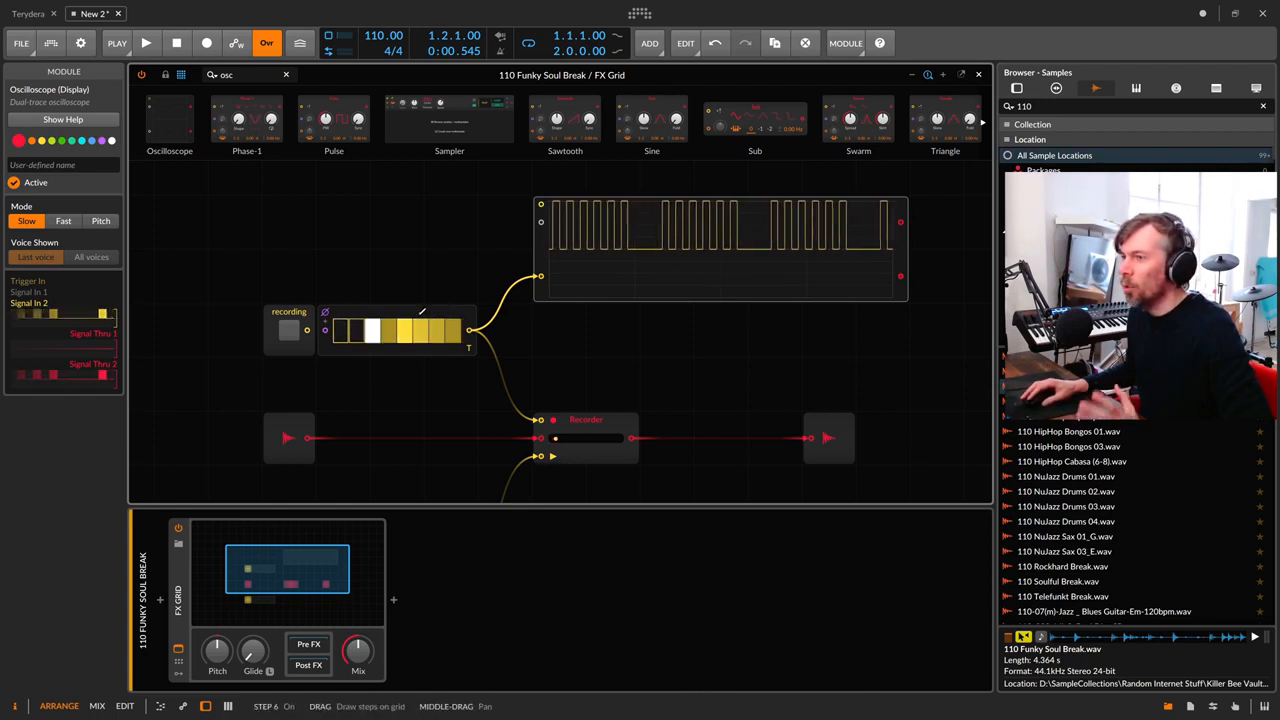
left_click(469, 350)
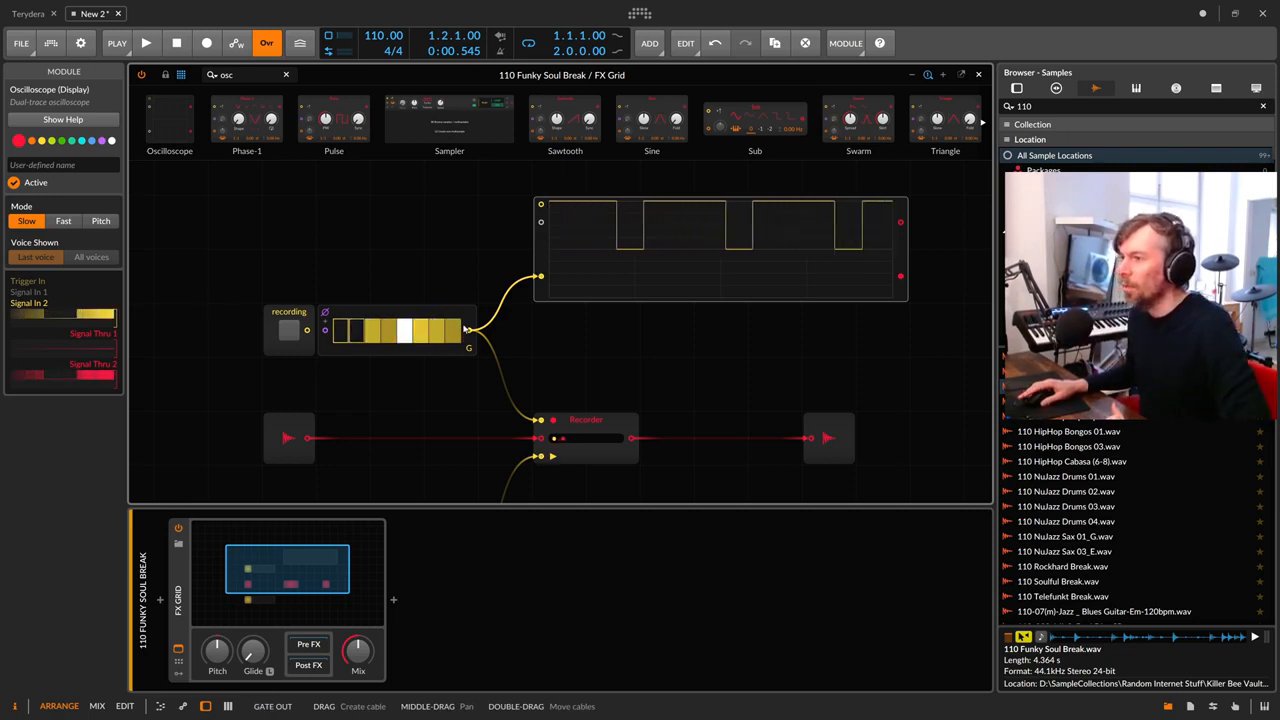
Step: Turn on the first three steps of the playback Gates so that all eight steps are active
scroll(465, 330, "down", 1)
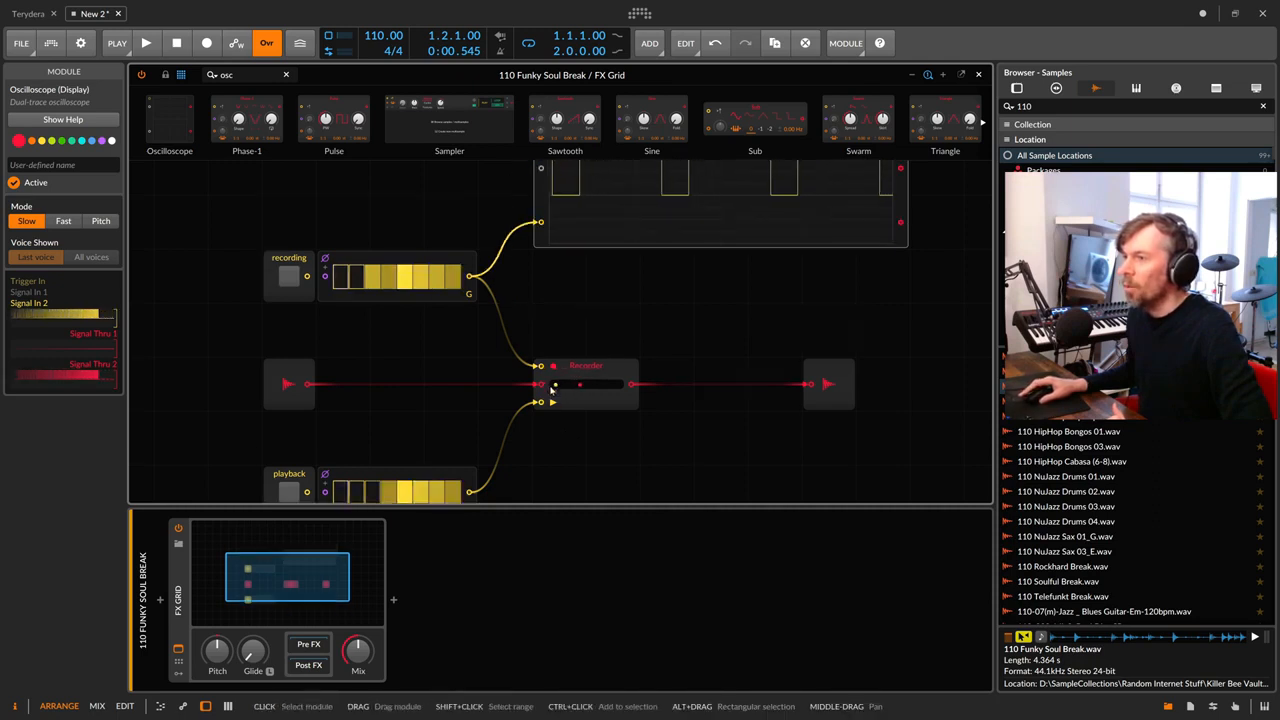
scroll(485, 423, "down", 1)
left_click_drag(373, 430, 341, 430)
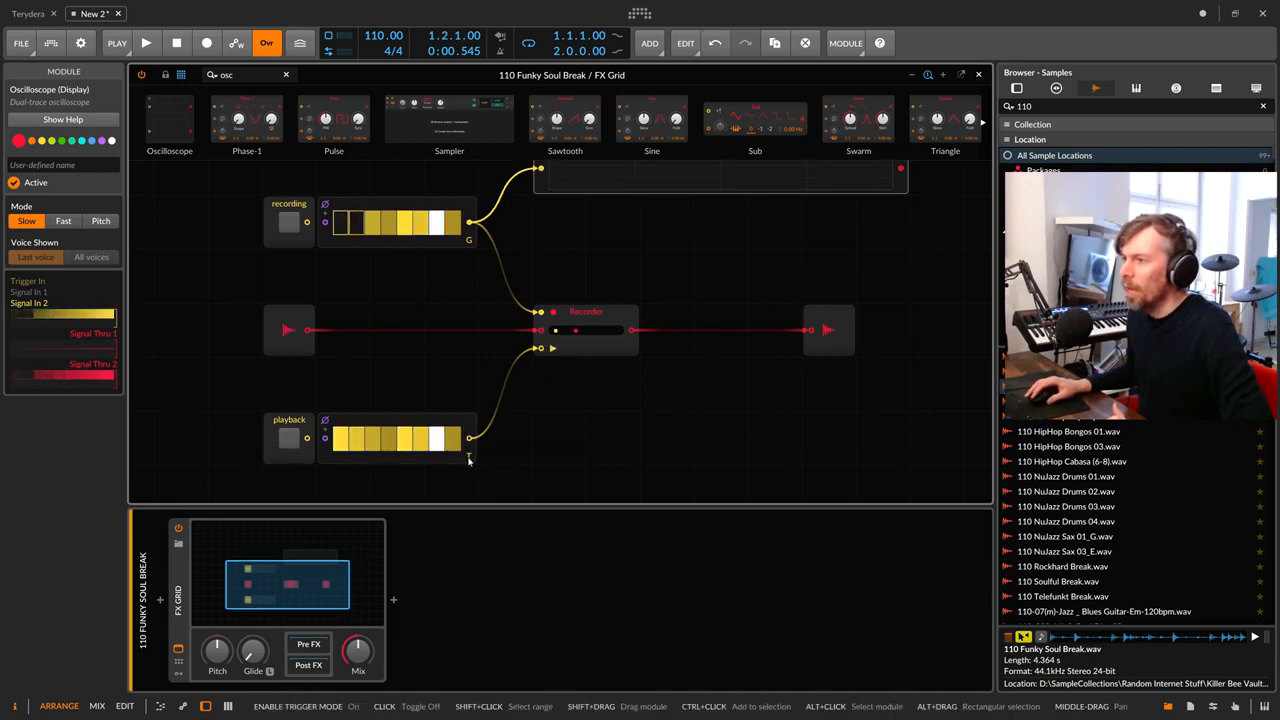
Step: Feed the Oscilloscope's second signal input from the playback Gates instead of the recording Gates
scroll(469, 459, "up", 1)
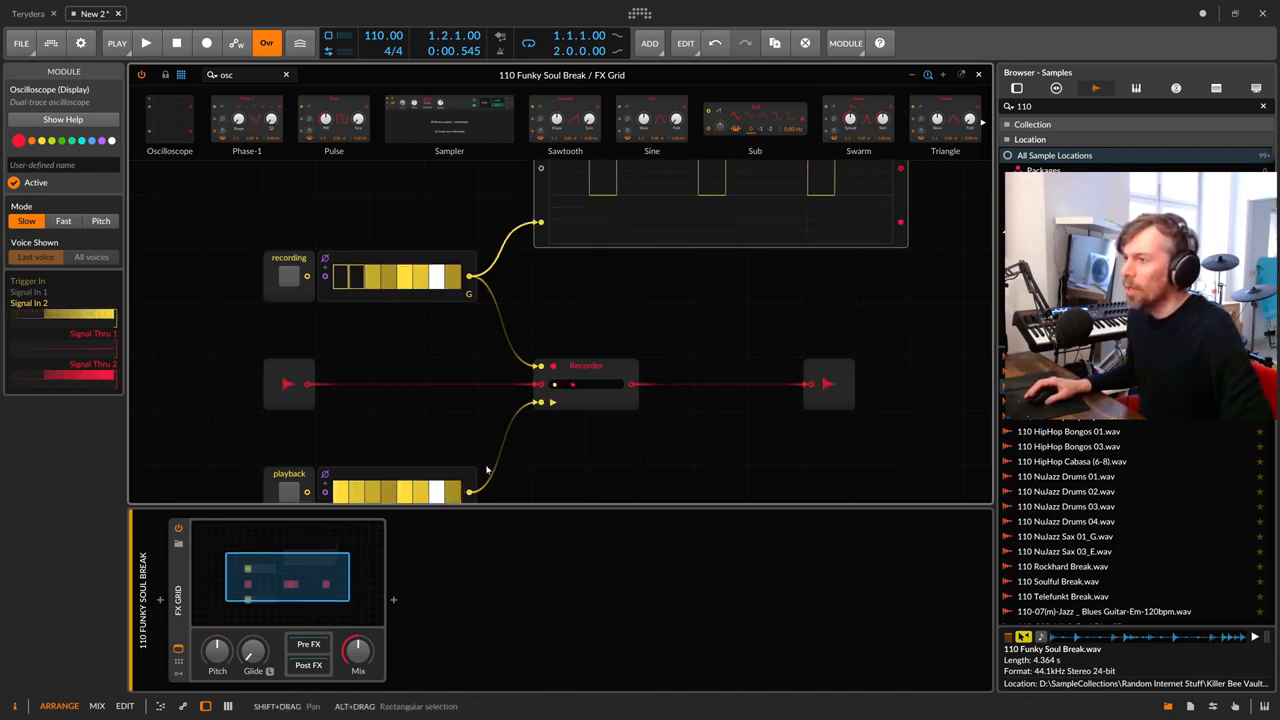
mouse_move(470, 491)
left_mouse_down()
mouse_move(510, 273)
mouse_move(540, 222)
left_mouse_up()
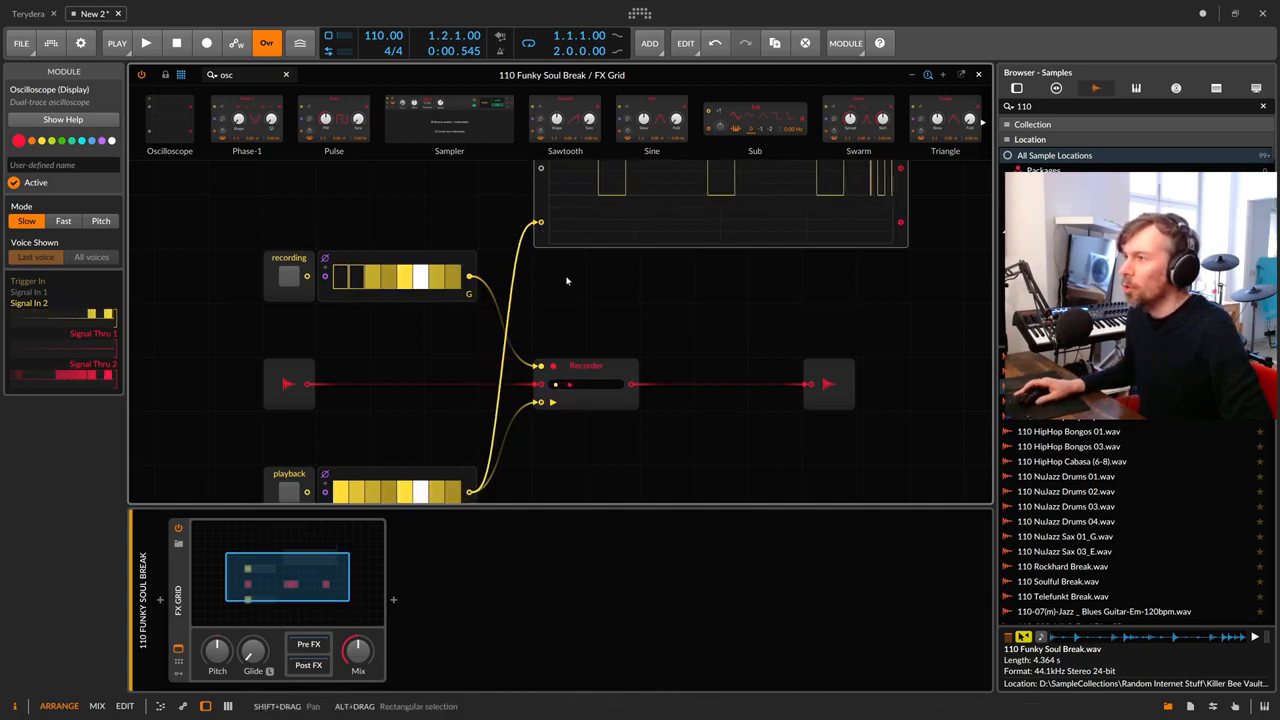
scroll(565, 285, "up", 1)
scroll(567, 291, "down", 1)
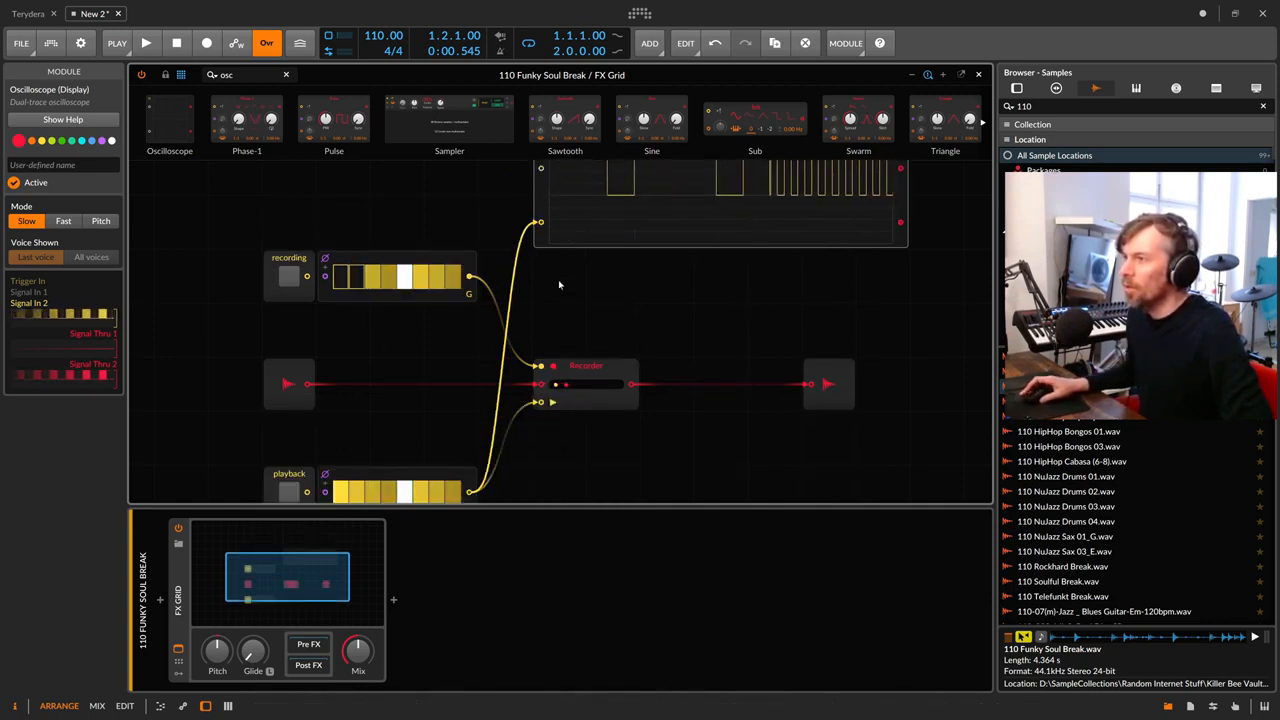
Step: Move the Oscilloscope below the Recorder beside the playback Gates and make it narrower
left_click_drag(555, 452, 549, 485)
scroll(553, 445, "down", 1)
scroll(541, 441, "down", 2)
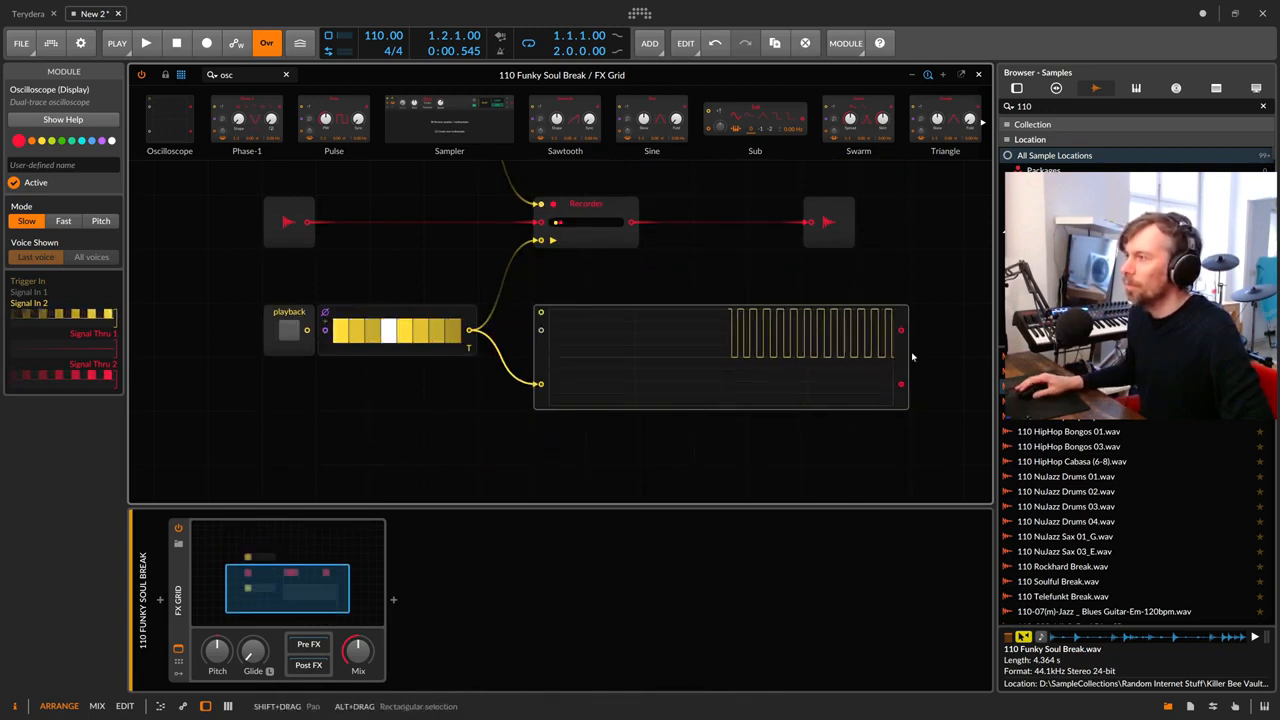
left_click_drag(907, 362, 771, 364)
scroll(650, 385, "up", 1)
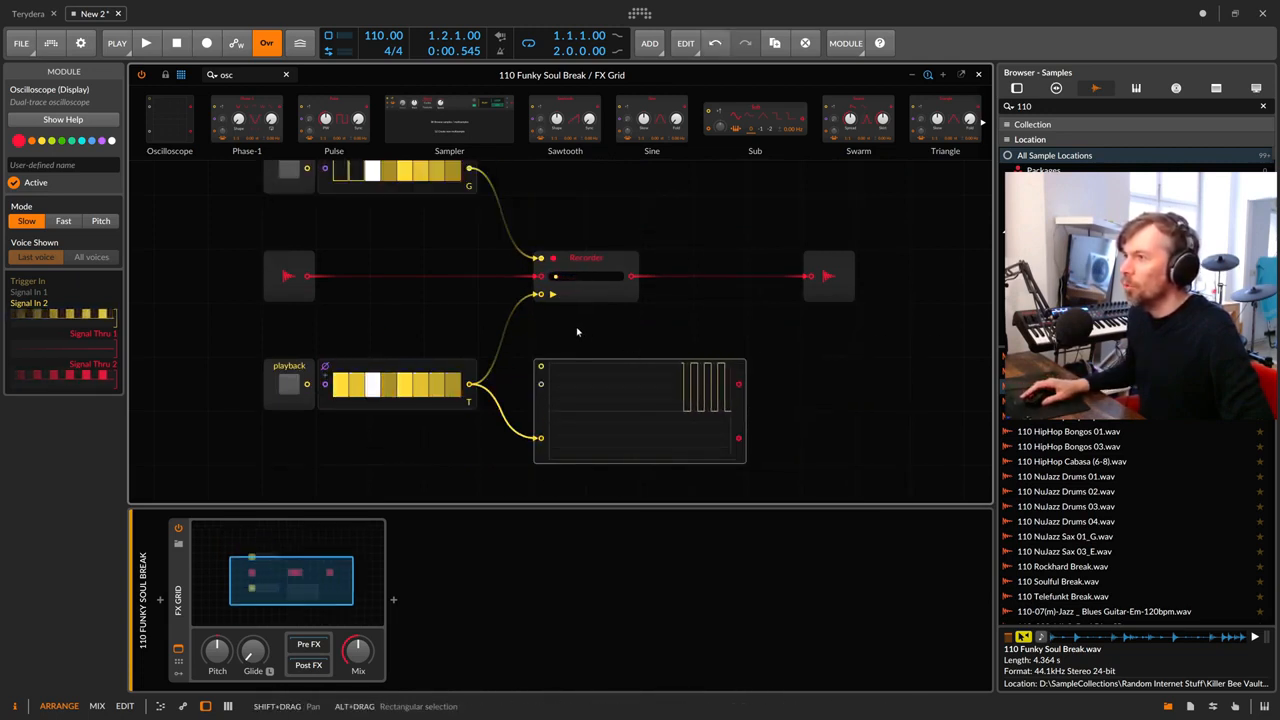
scroll(557, 330, "up", 1)
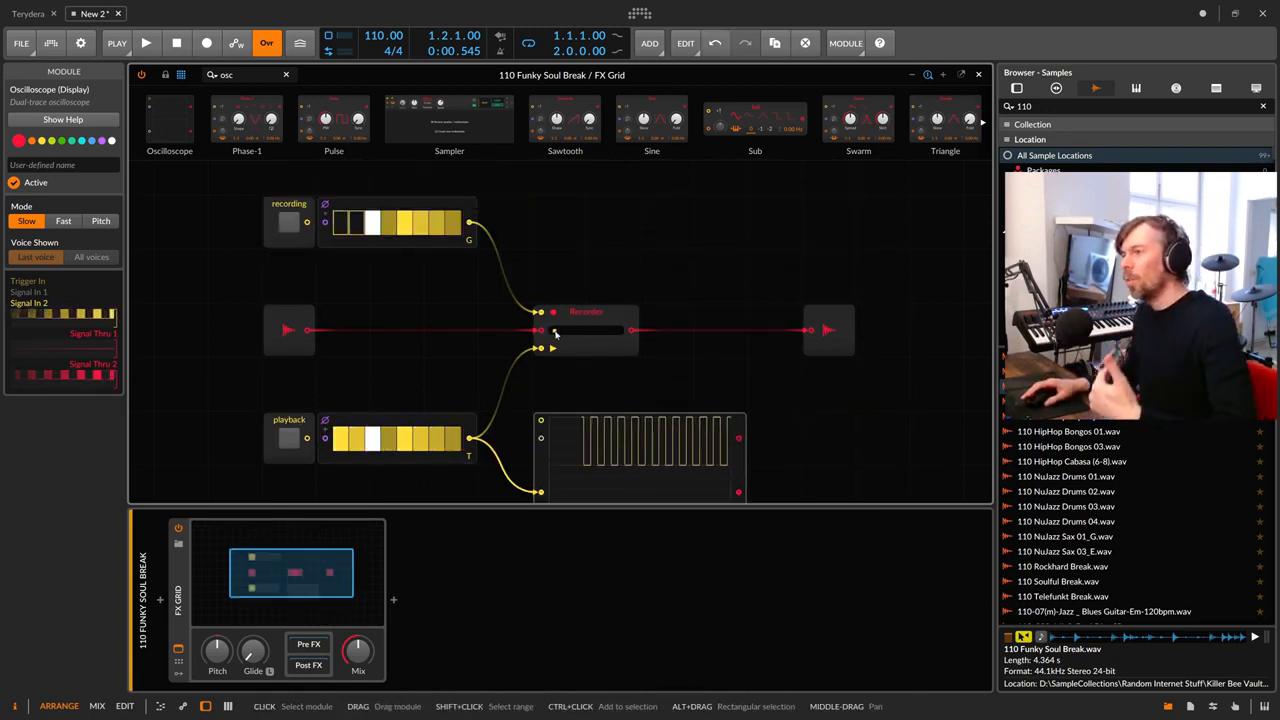
Step: Fill Audio 2 up to bar 3 with repeated 0.0.2.00-long slices of the drum loop taken from 1.2.1.00
left_click(978, 74)
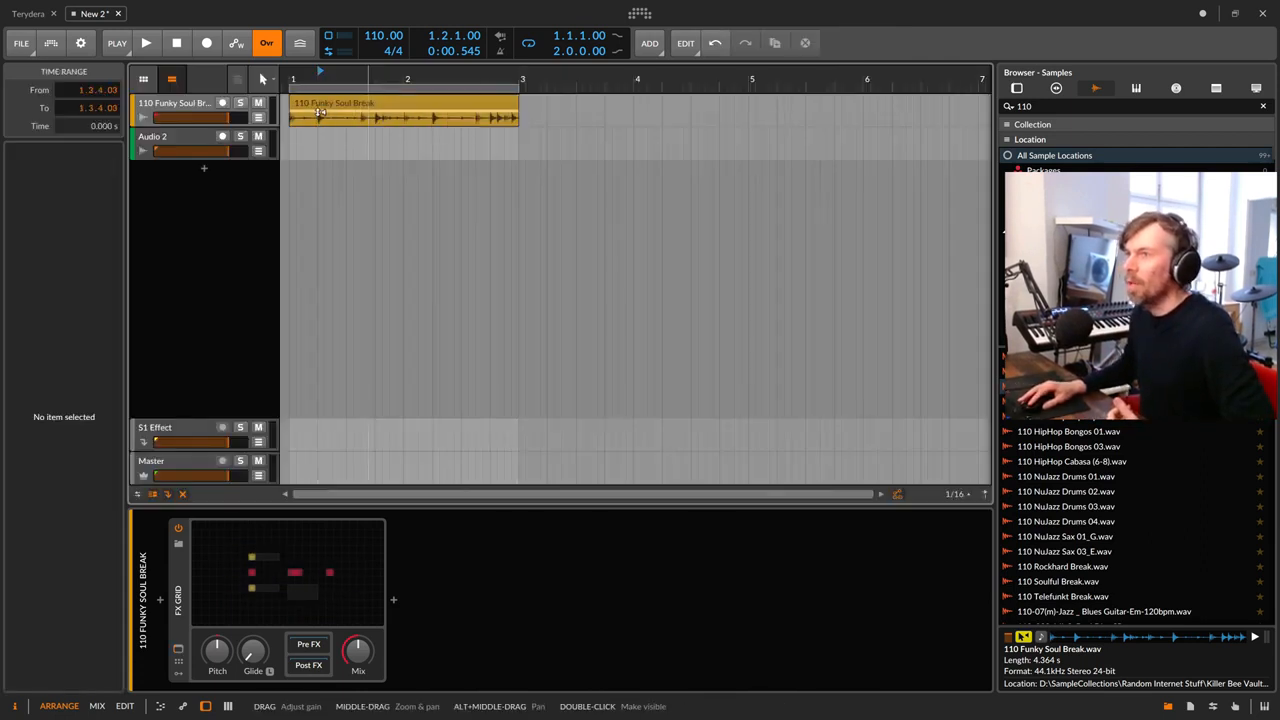
left_click_drag(318, 106, 490, 108)
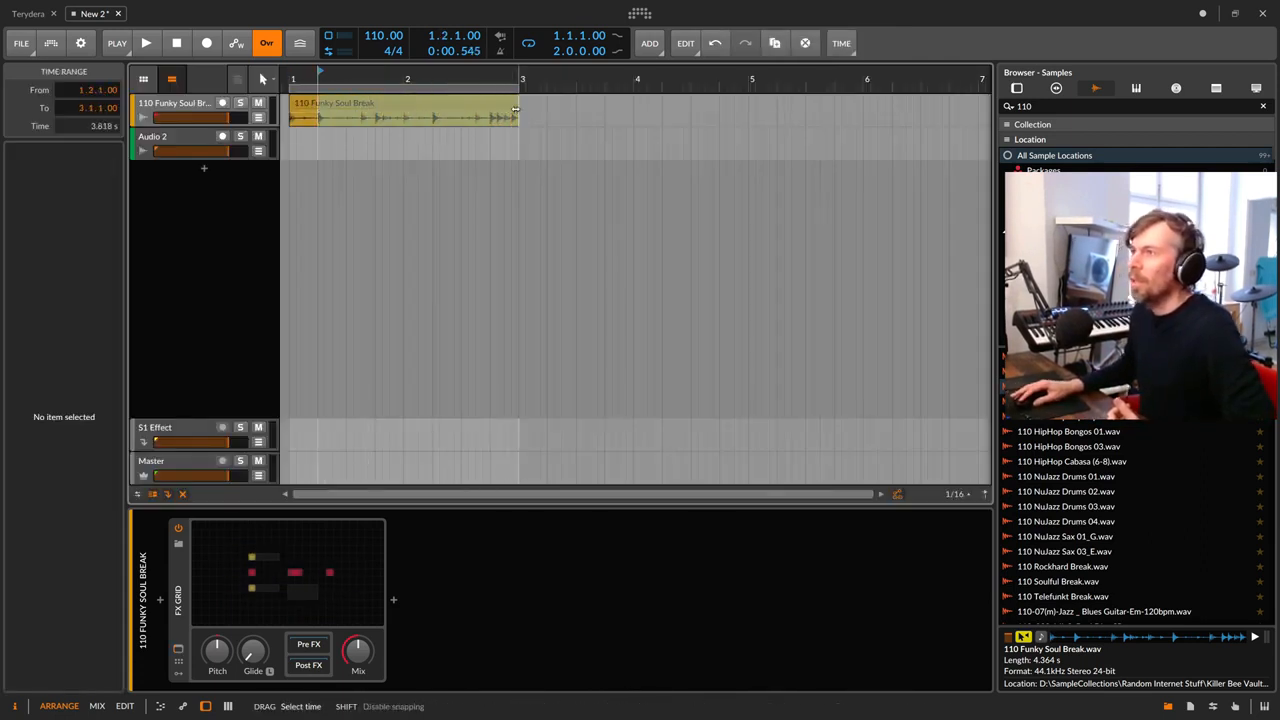
left_click(322, 150)
mouse_move(322, 150)
left_mouse_down()
mouse_move(336, 150)
mouse_move(330, 118)
mouse_move(302, 150)
left_mouse_up()
left_click(305, 152)
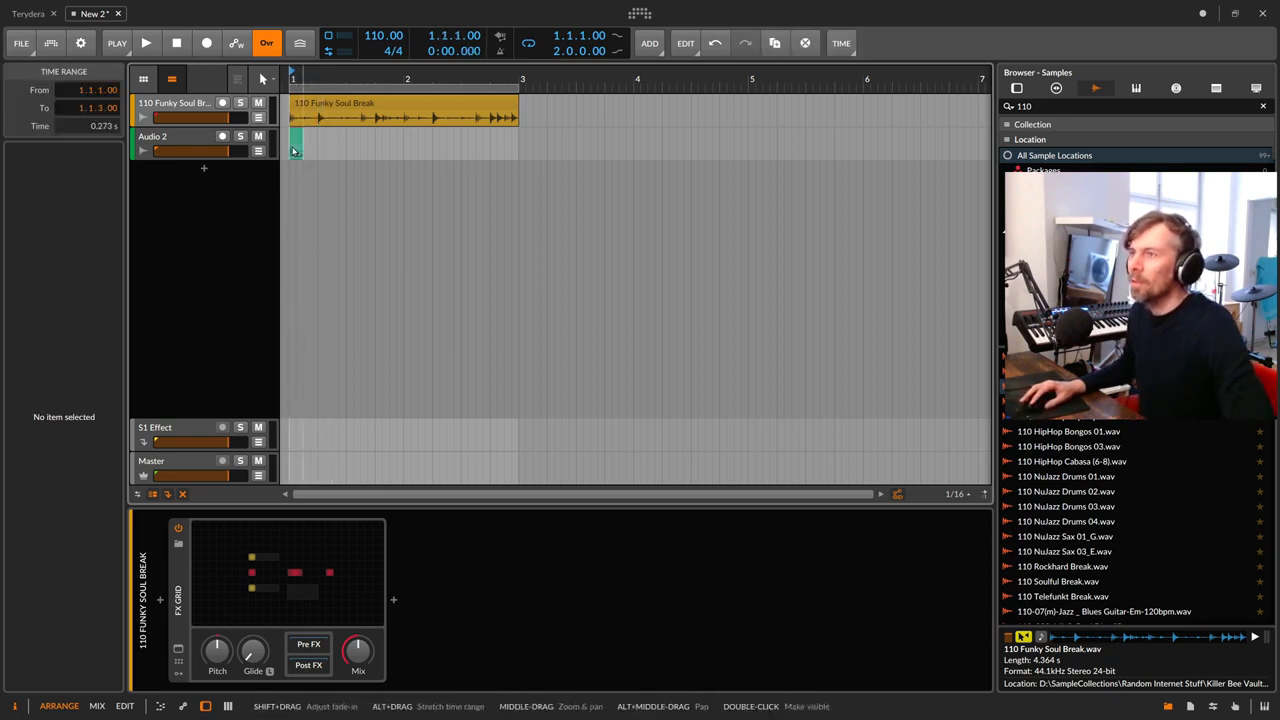
key("ctrl+v")
key("ctrl+v")
key("ctrl+v")
key("ctrl+v")
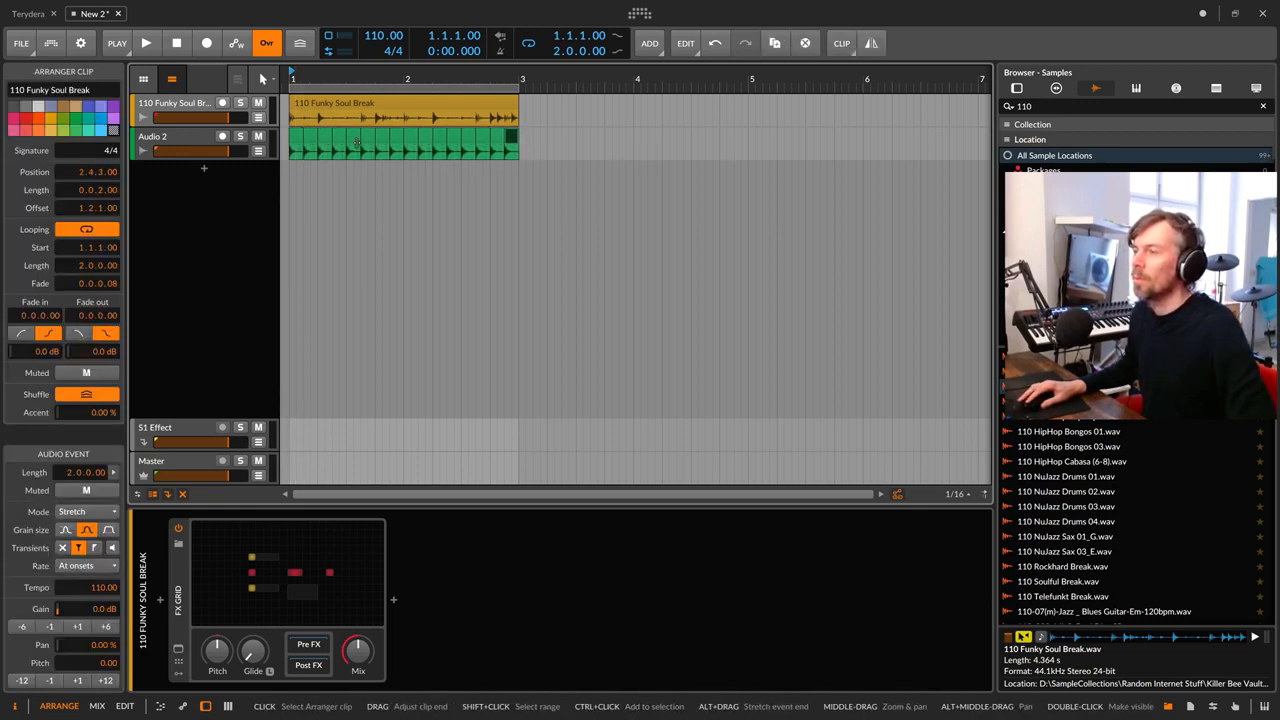
Step: Delete the repeated slices from Audio 2 and reopen the FX Grid on the drum loop track
left_click_drag(554, 130, 298, 134)
key("Delete")
left_click(172, 110)
left_click(273, 576)
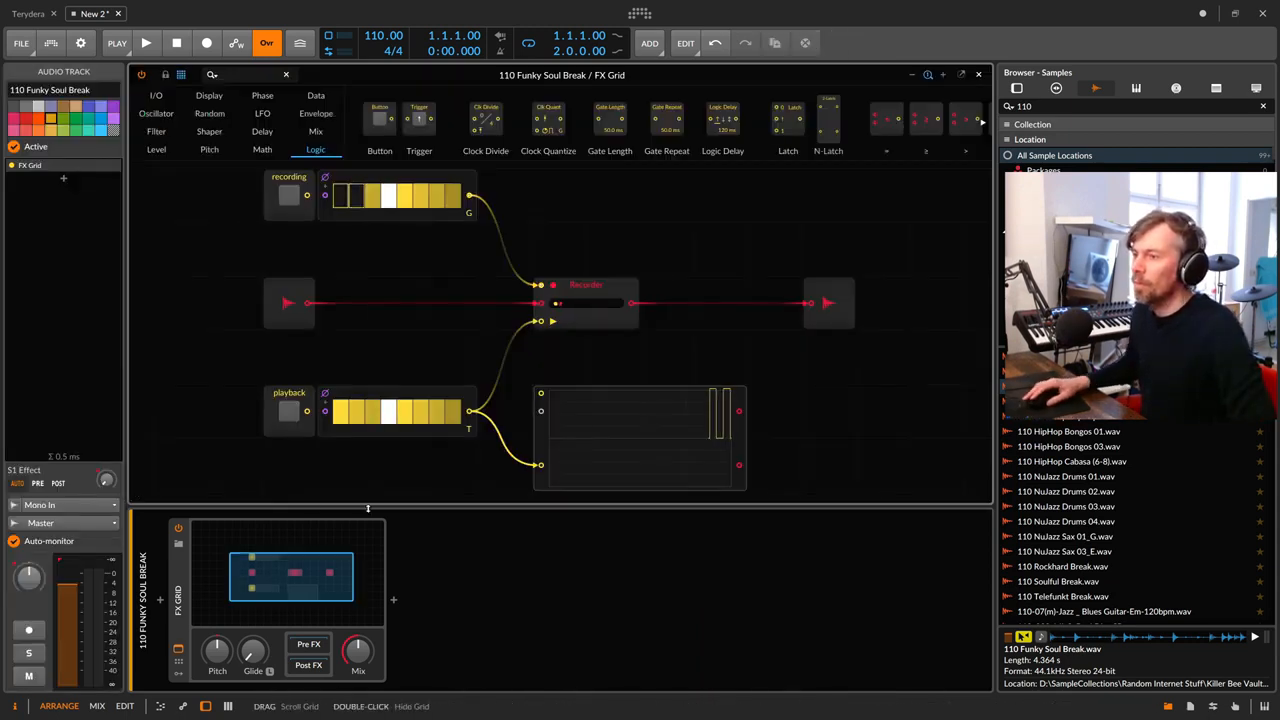
Step: Start playback and insert an Attenuate module at 0.00 % between the Recorder and the audio output
left_click(146, 43)
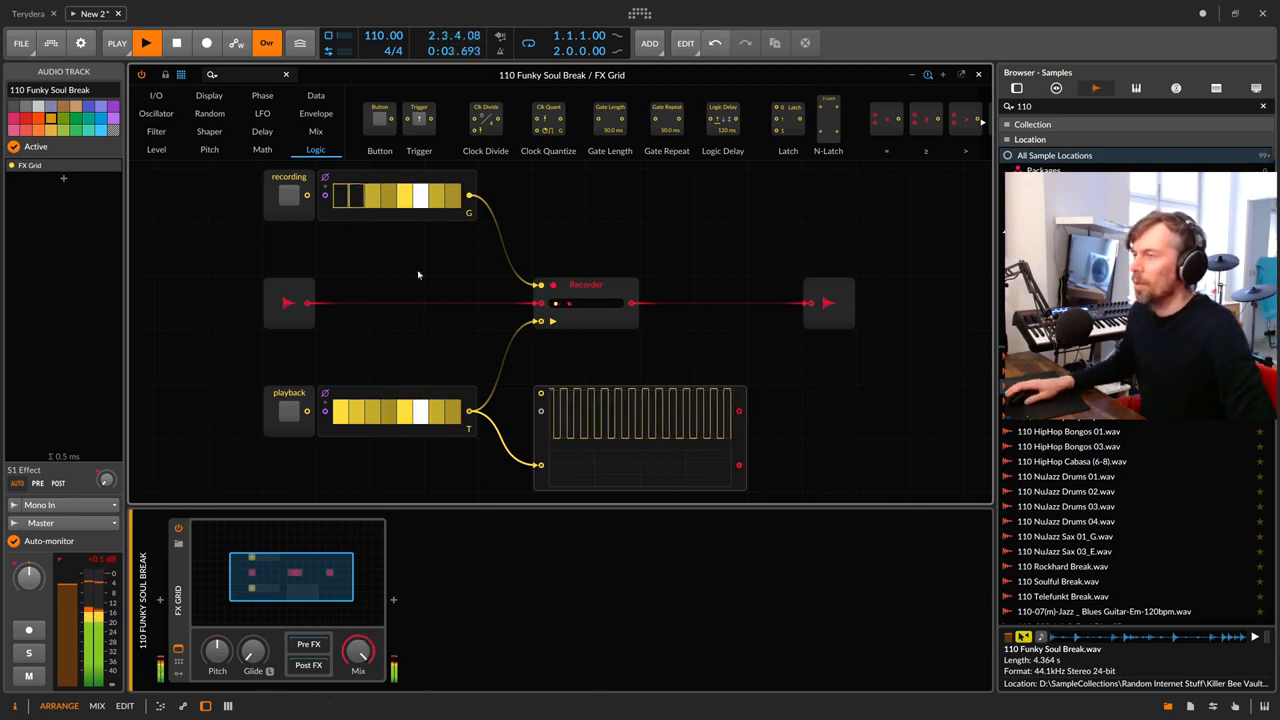
type("att")
left_click_drag(175, 120, 775, 360)
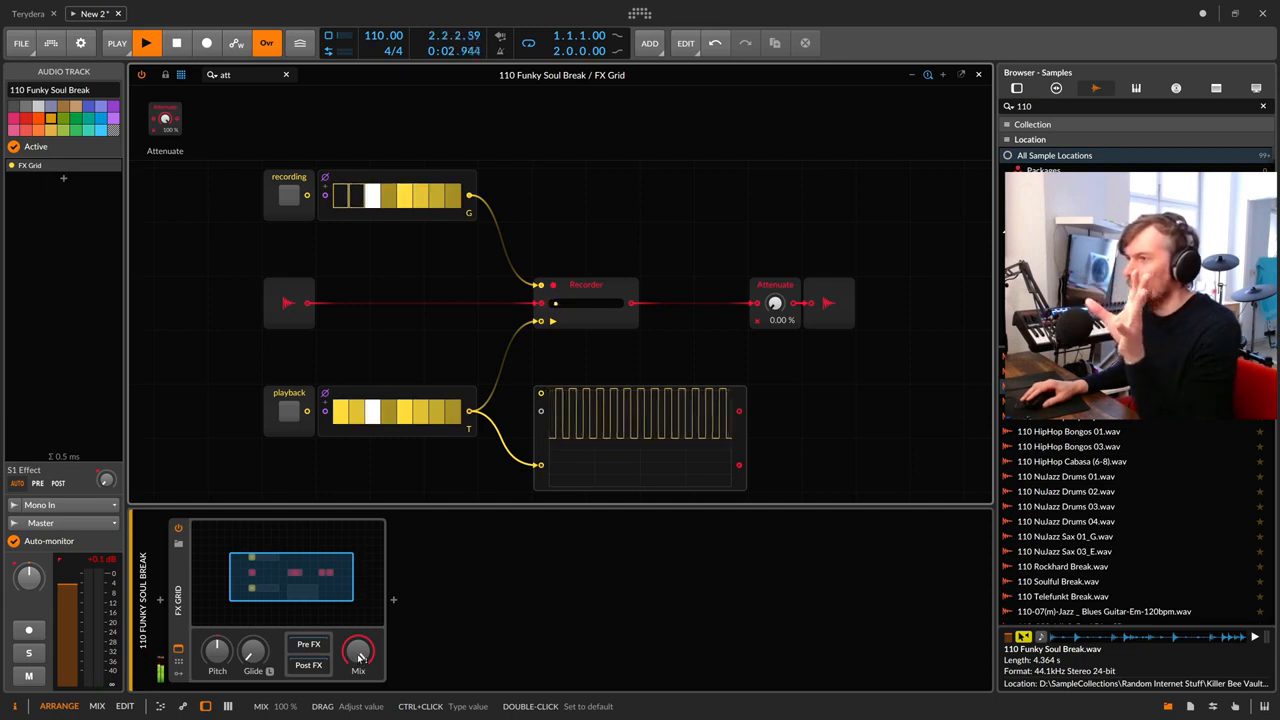
Step: Lower the FX Grid's Mix to about 50.7 %, raise Attenuate to 47.0 %, and stop playback
left_click_drag(359, 657, 359, 690)
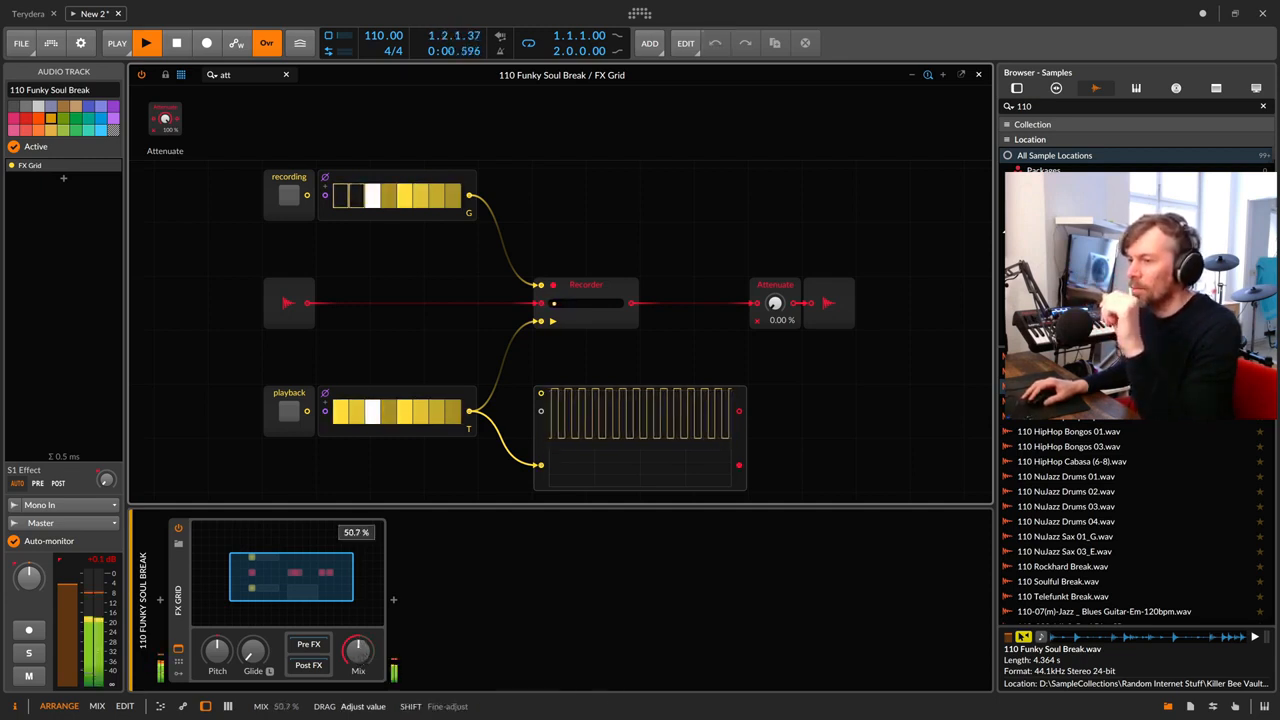
left_click_drag(775, 303, 775, 278)
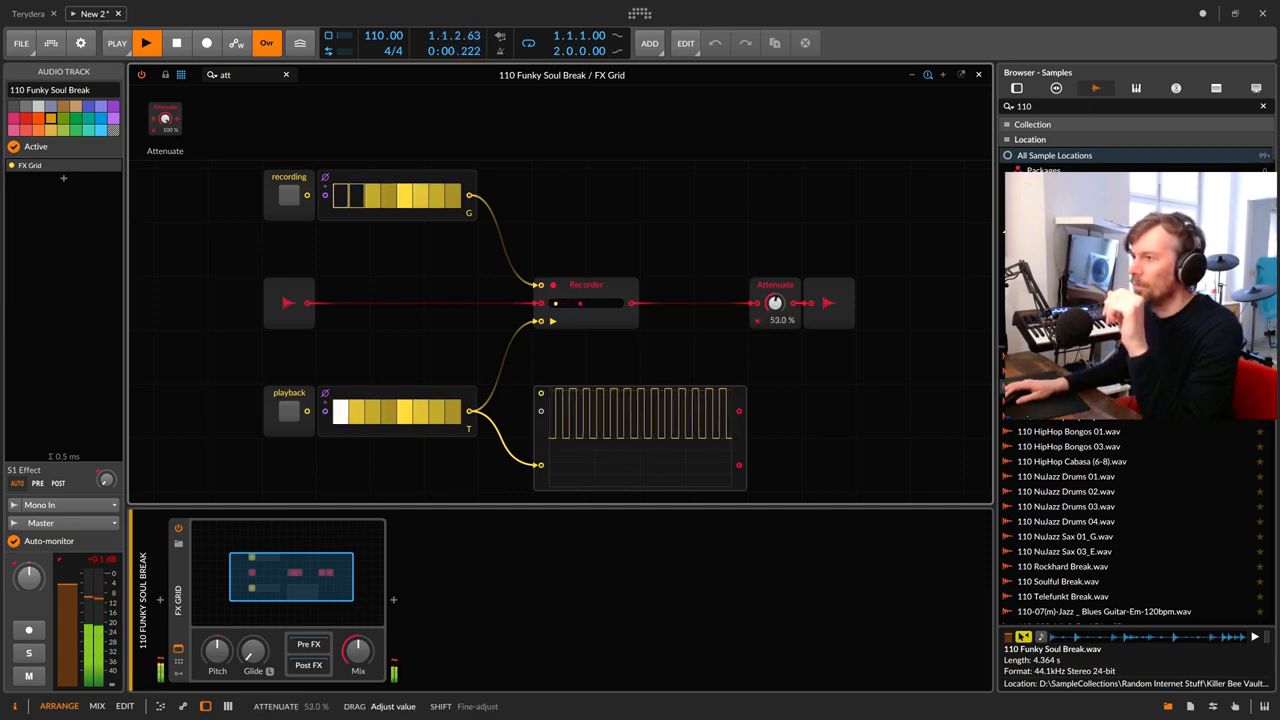
left_click_drag(775, 278, 775, 282)
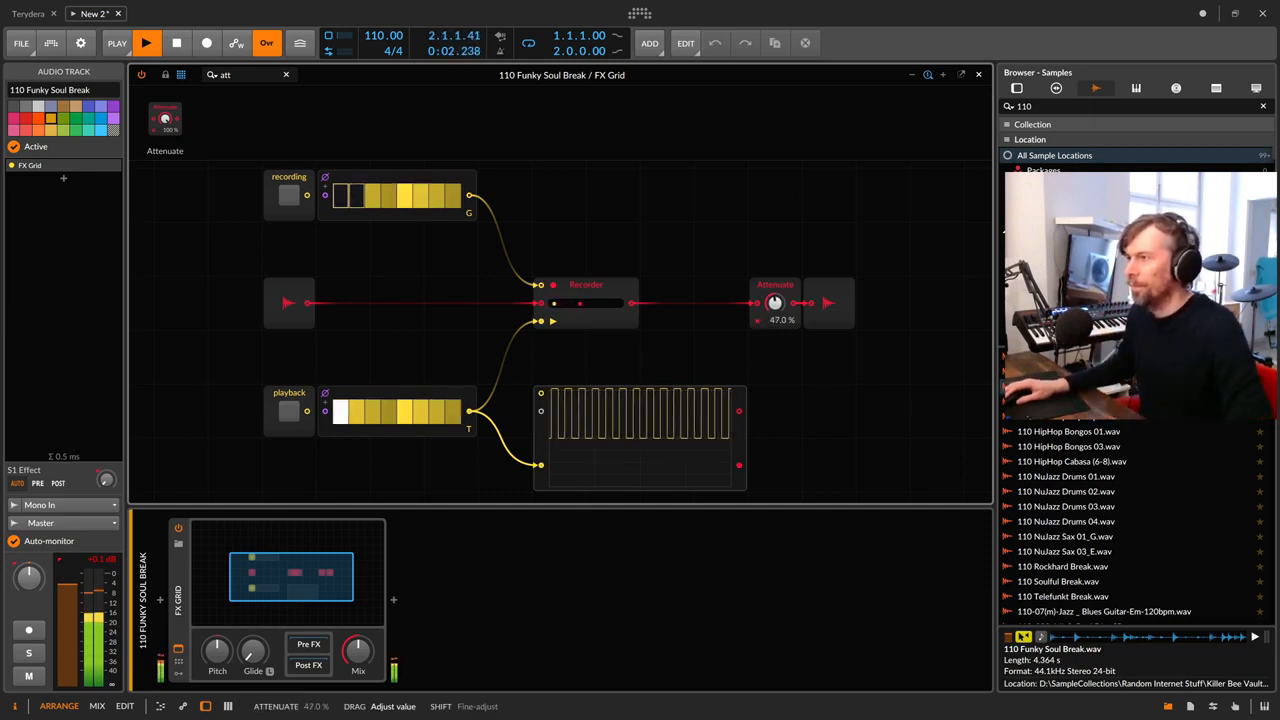
key("space")
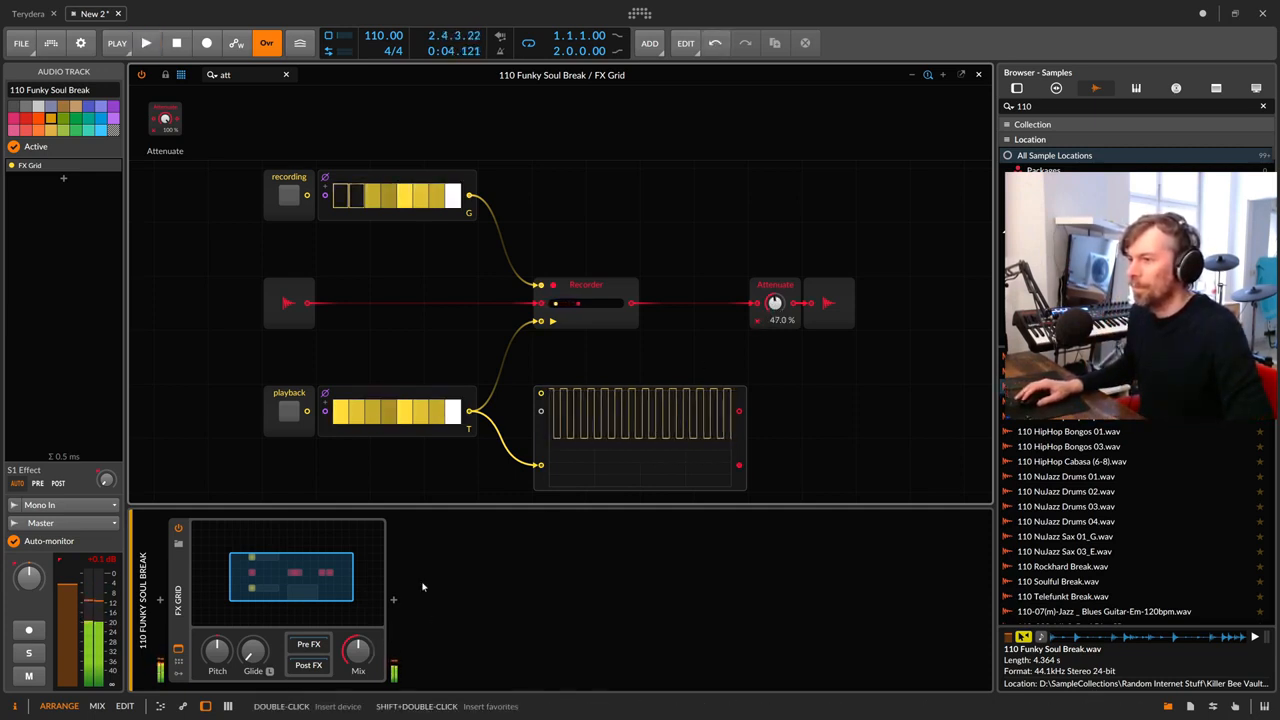
Step: Turn down the FX Grid's Mix and leave only steps 4 and 6 active in the playback Gates
left_click_drag(358, 651, 358, 700)
left_click_drag(340, 408, 476, 401)
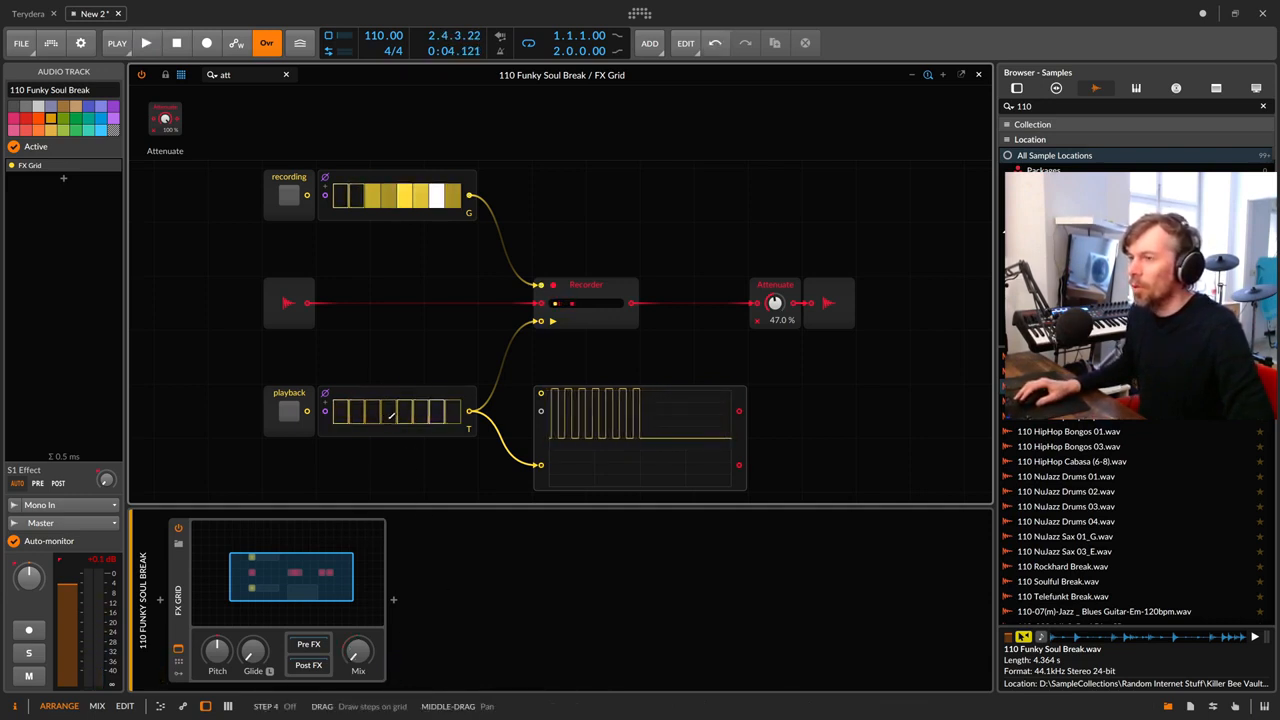
left_click_drag(358, 651, 358, 628)
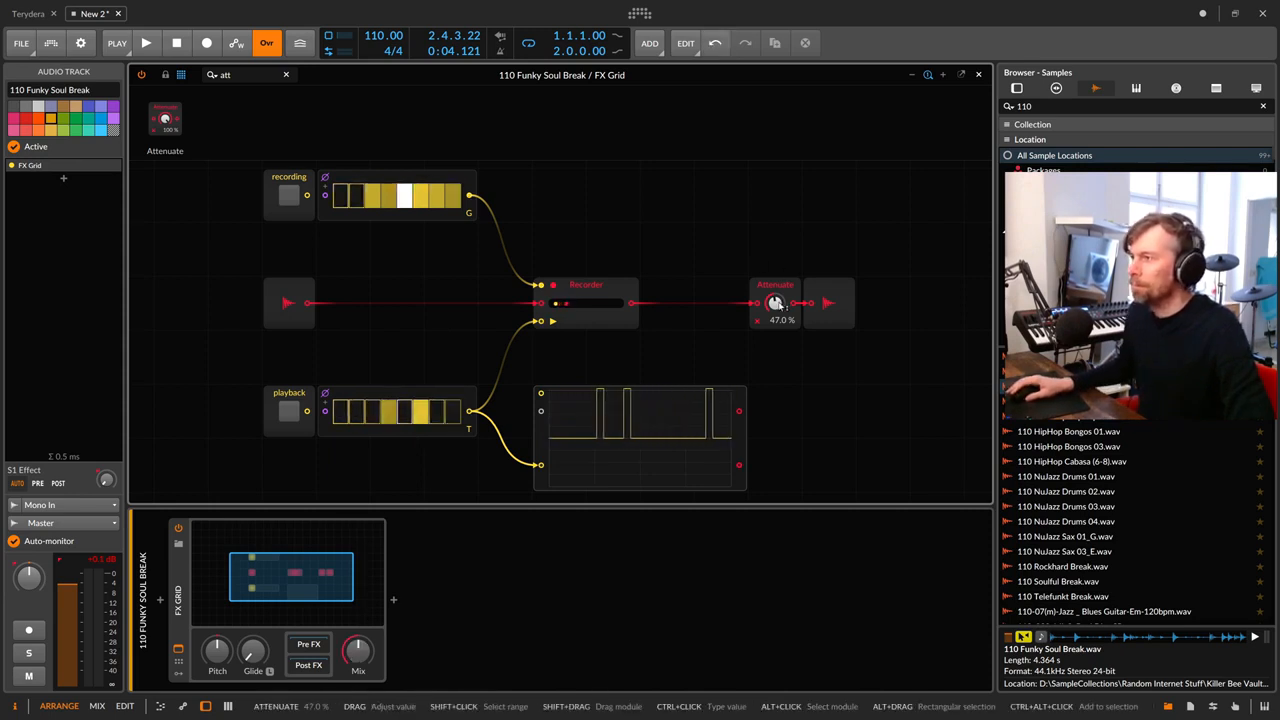
Step: Activate only steps 4, 7 and 8 in the playback Gates while the loop plays, and stop playback
key("space")
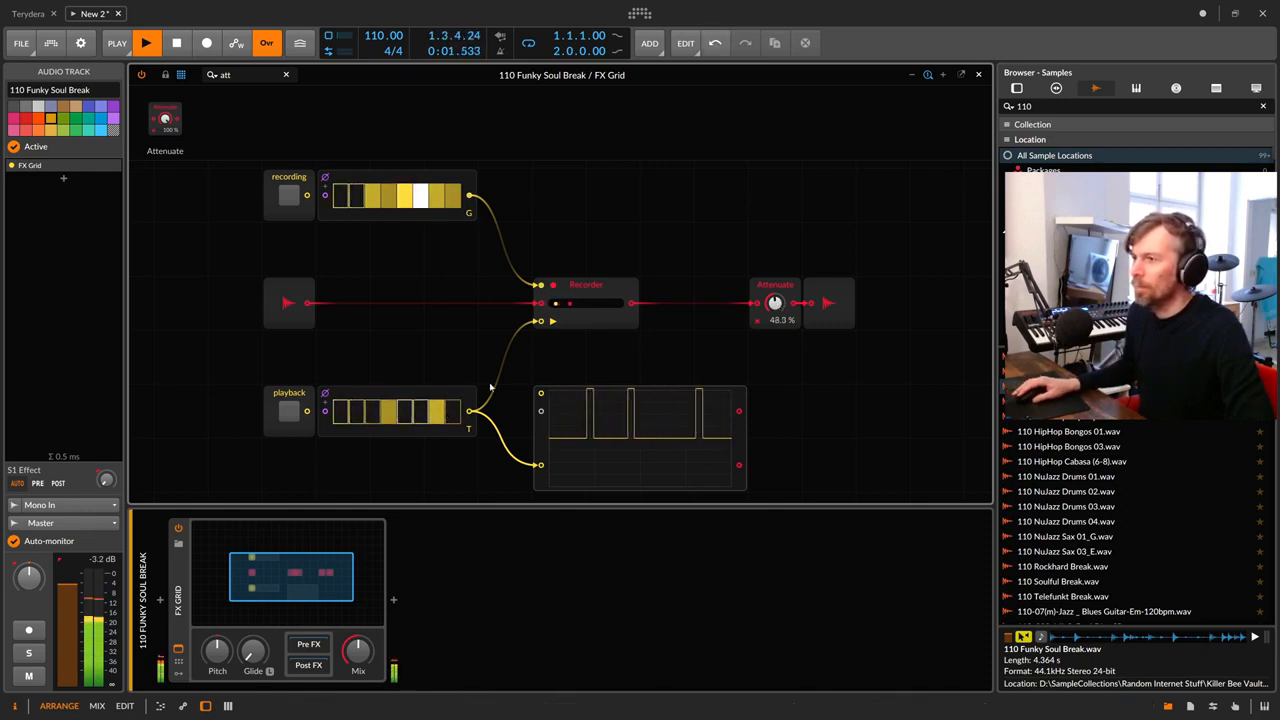
left_click(458, 391)
left_click(571, 414)
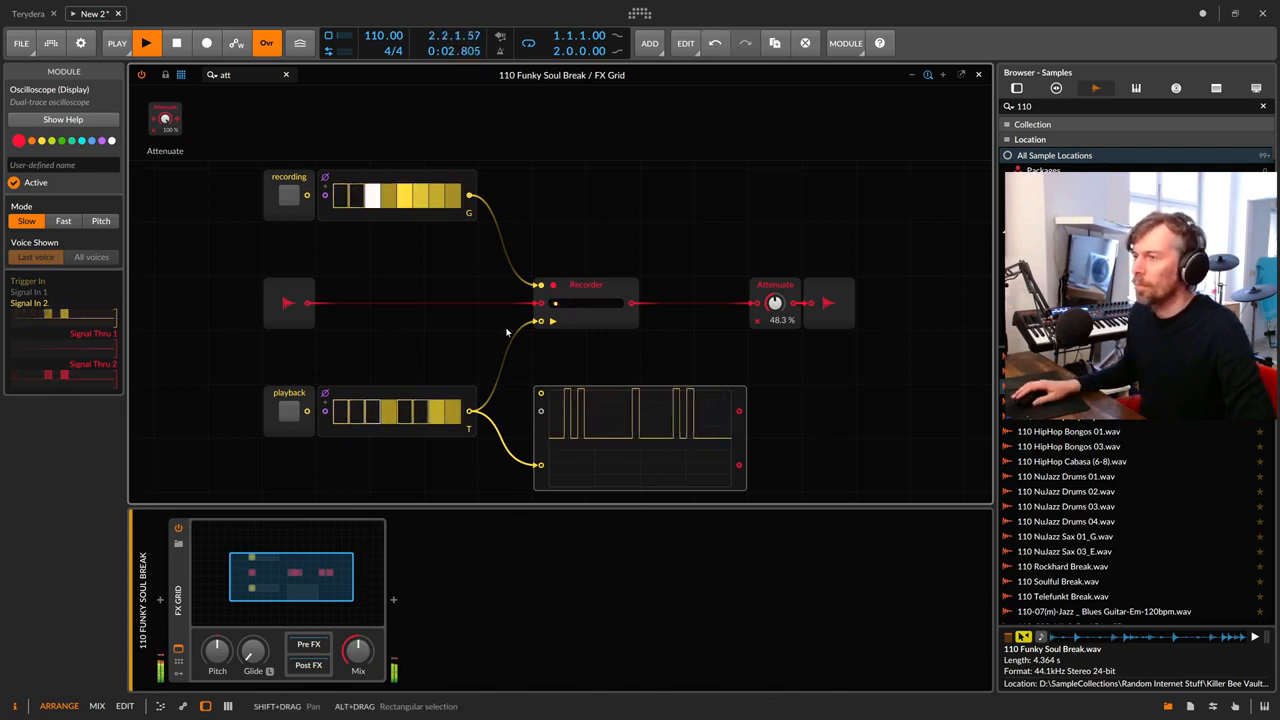
key("space")
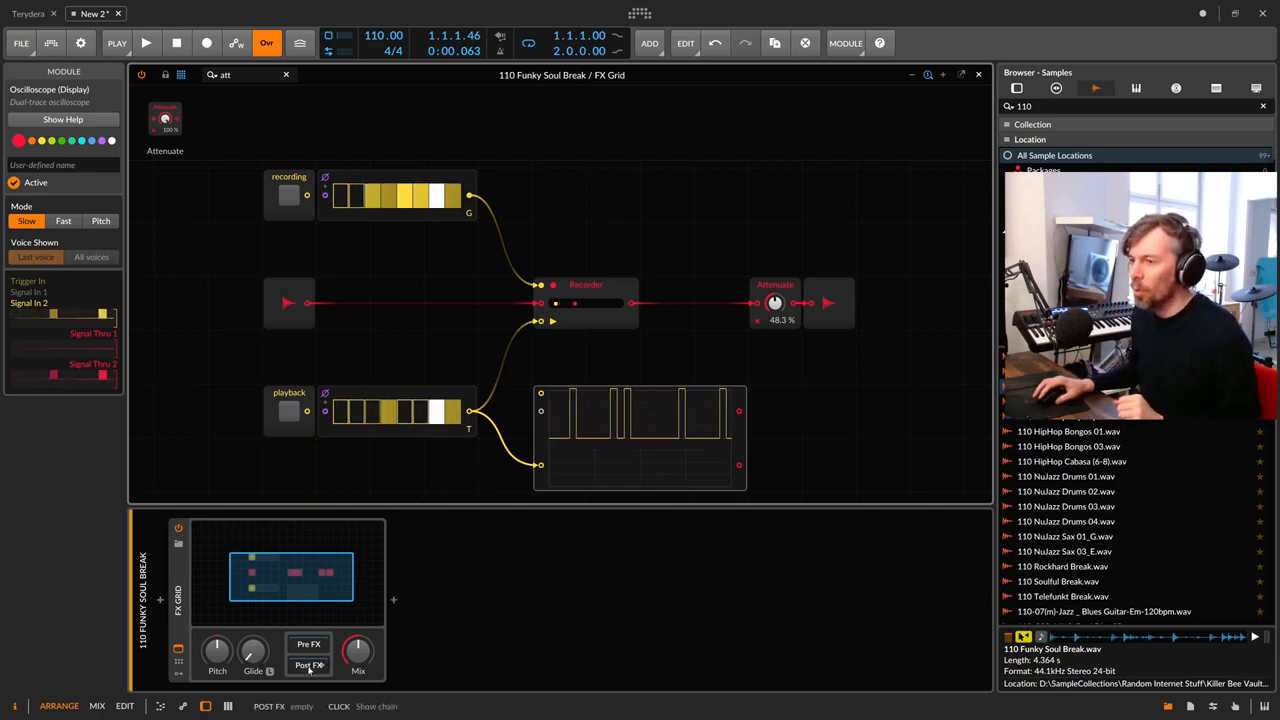
Step: Try a Filter device after the FX Grid, adjusting its frequency and resonance during playback, and remove it
left_click(394, 600)
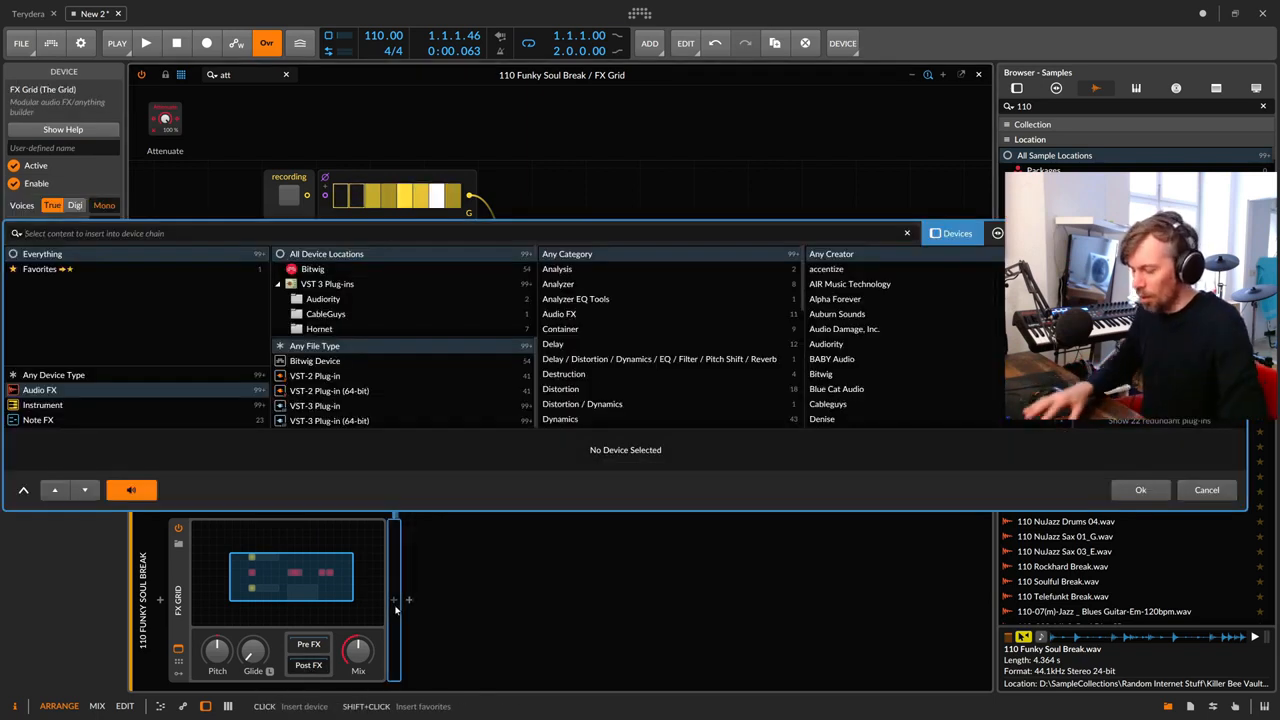
type("filter")
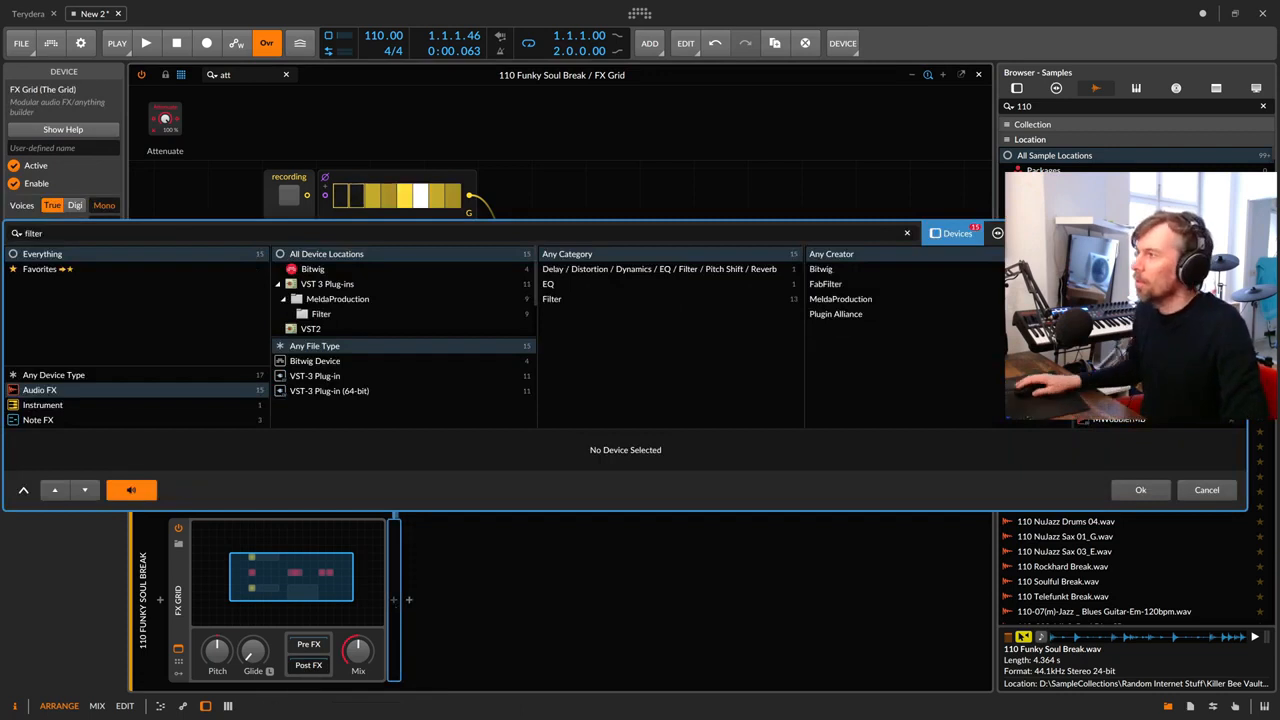
key("Return")
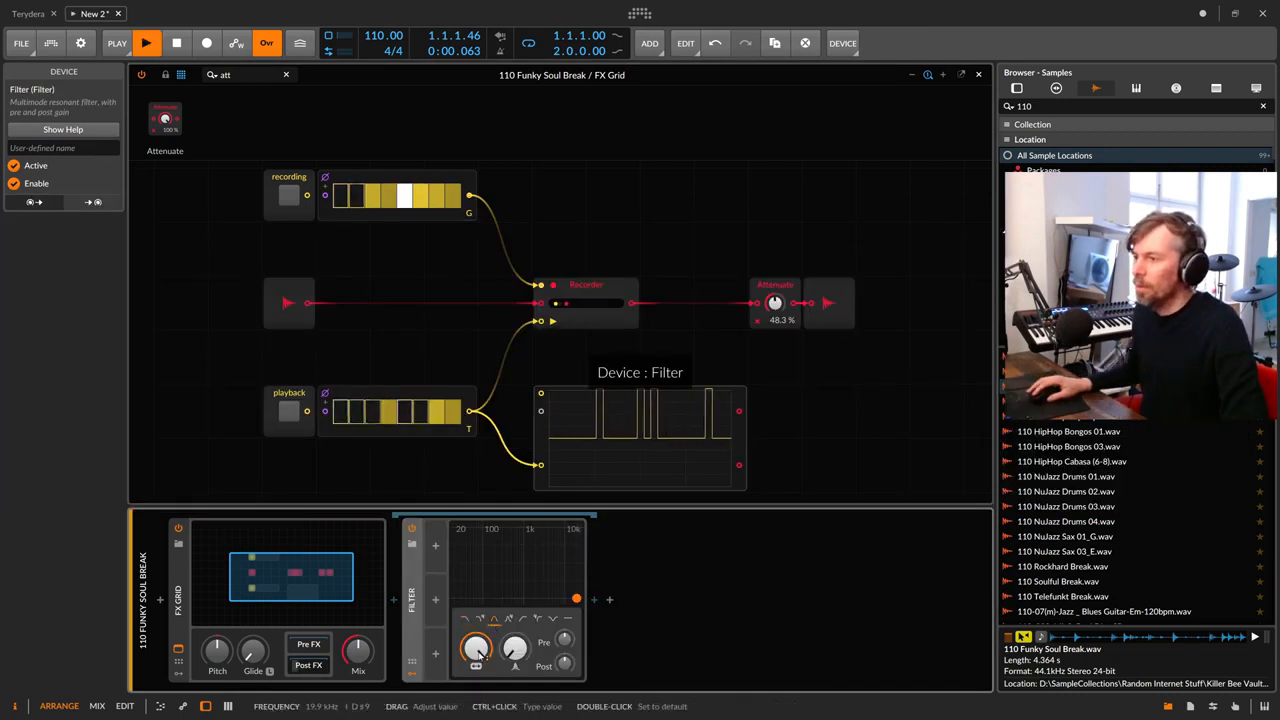
left_click_drag(480, 655, 480, 708)
left_click_drag(515, 650, 515, 604)
mouse_move(476, 649)
left_mouse_down()
mouse_move(476, 610)
mouse_move(476, 634)
left_mouse_up()
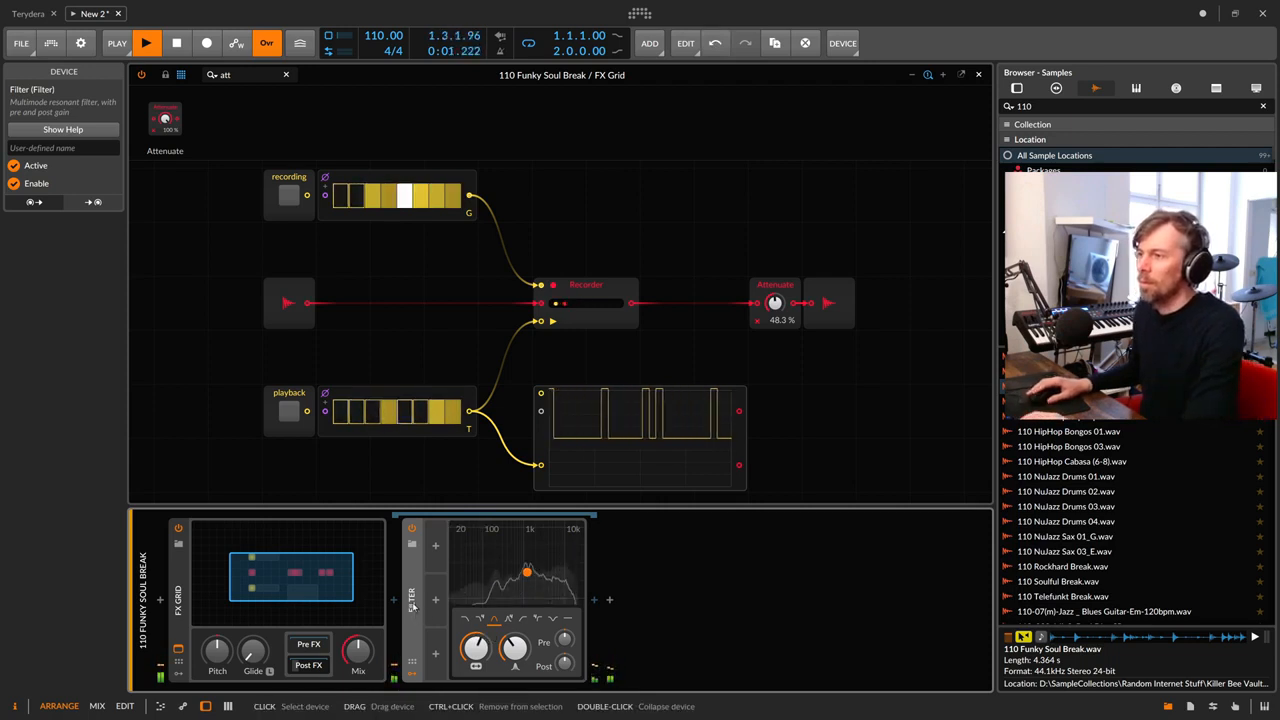
key("Delete")
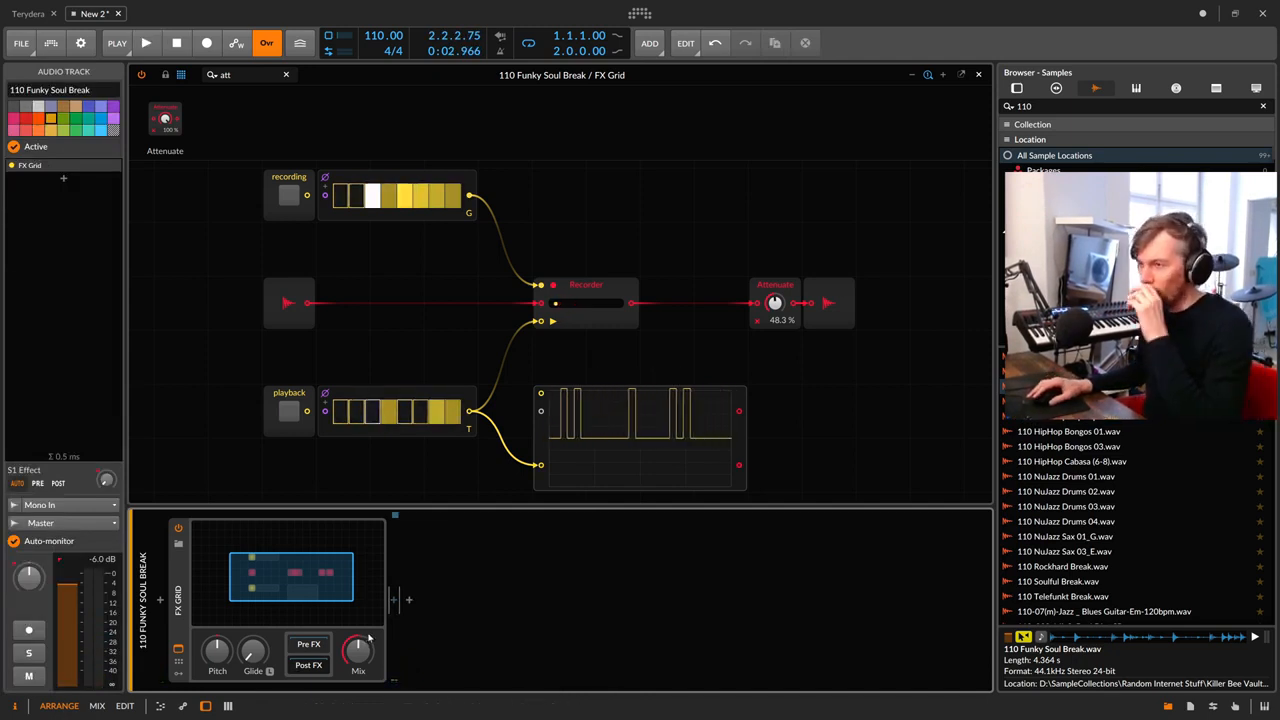
Step: Set the playback Gates' step count to 16 and audition the loop with the FX Grid's Mix near 50 %
left_click(343, 393)
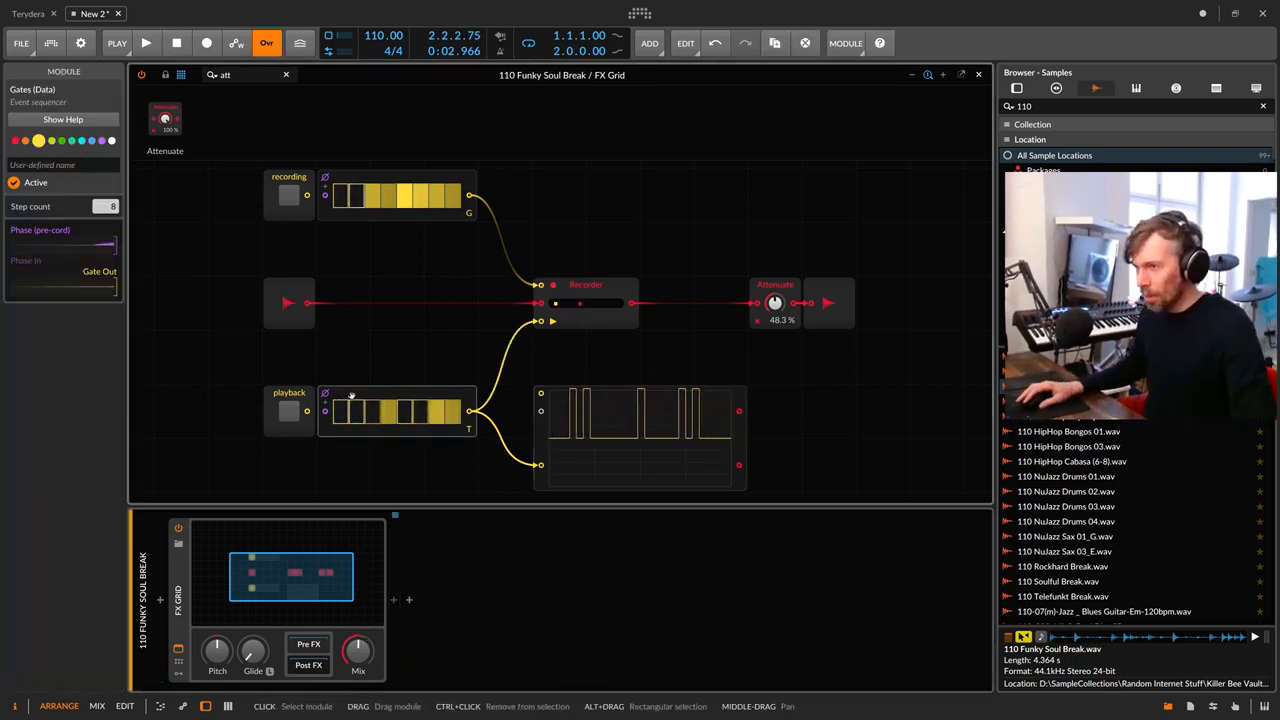
left_click_drag(107, 206, 107, 180)
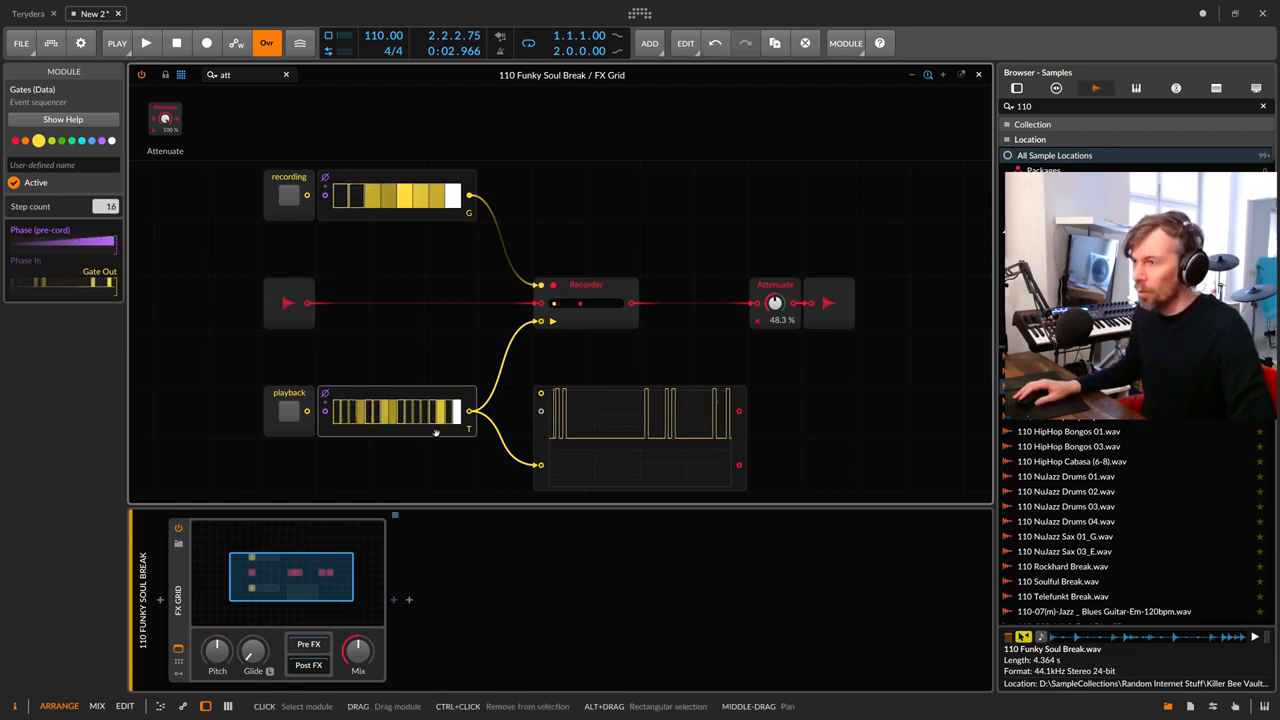
key("space")
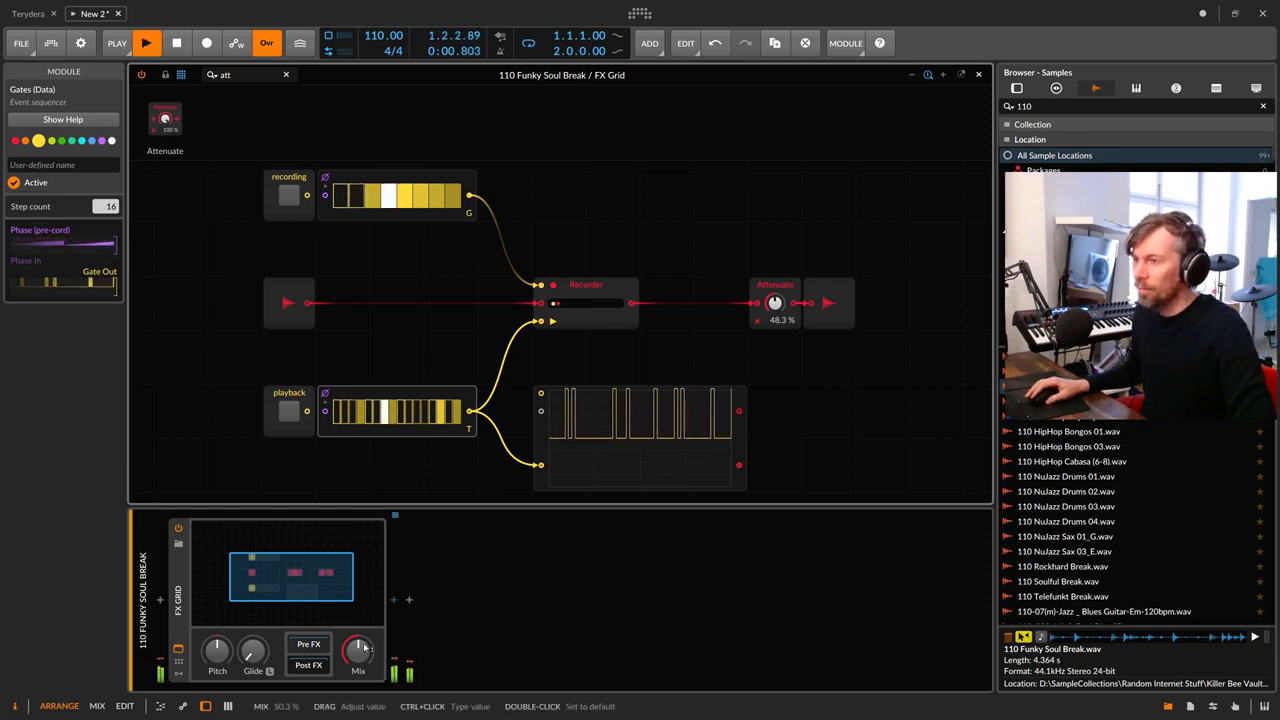
left_click(365, 649)
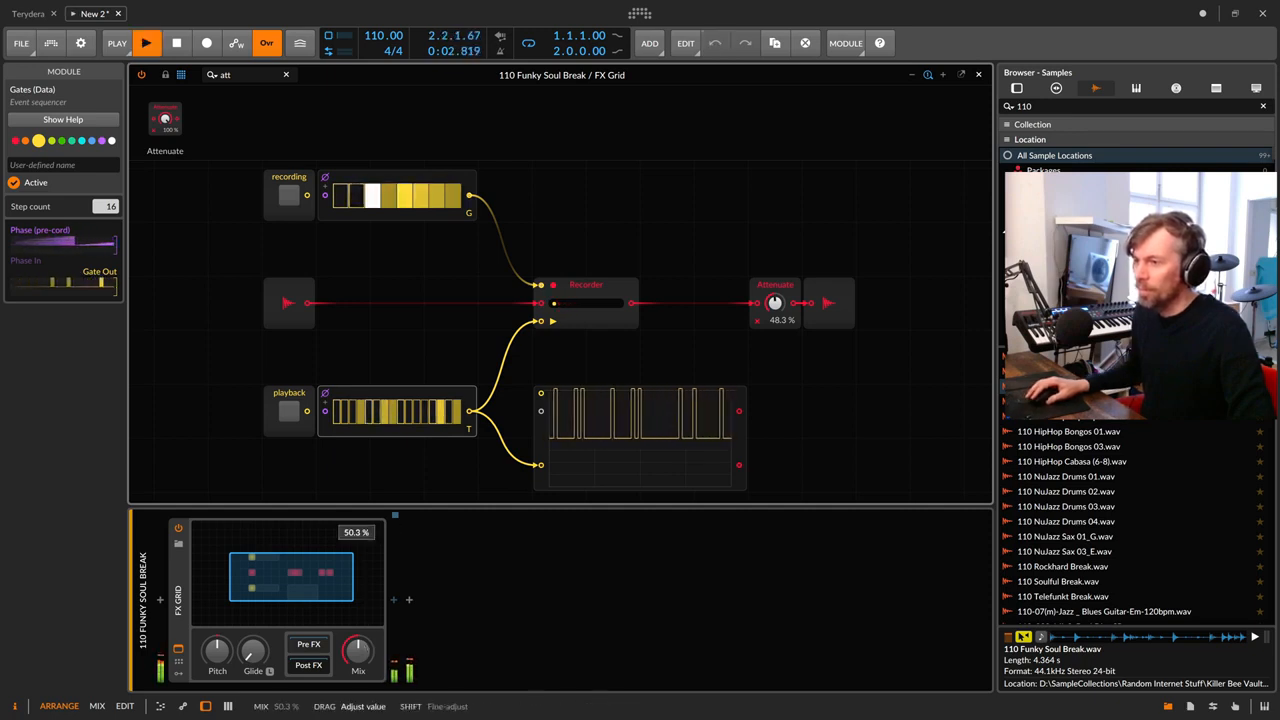
left_click_drag(365, 649, 365, 651)
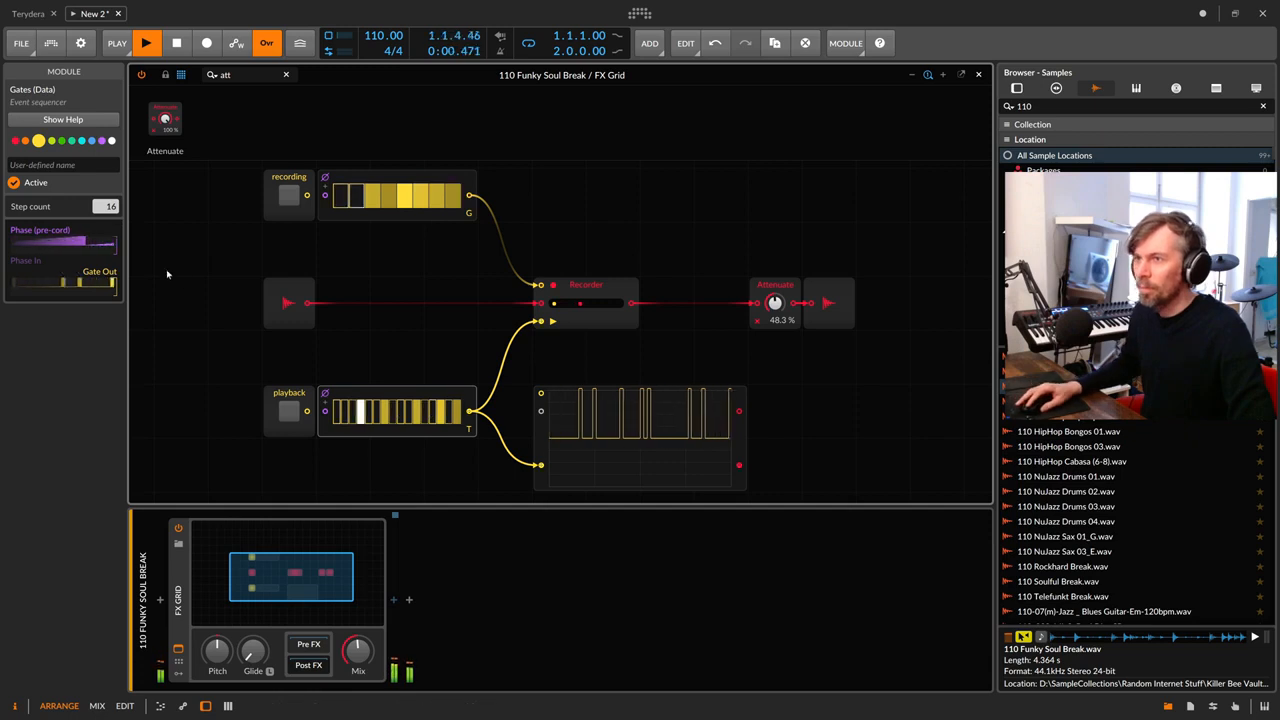
Step: Set the playback Gates' step count to 56, move the Oscilloscope aside and widen the Gates module
left_click_drag(105, 206, 105, 182)
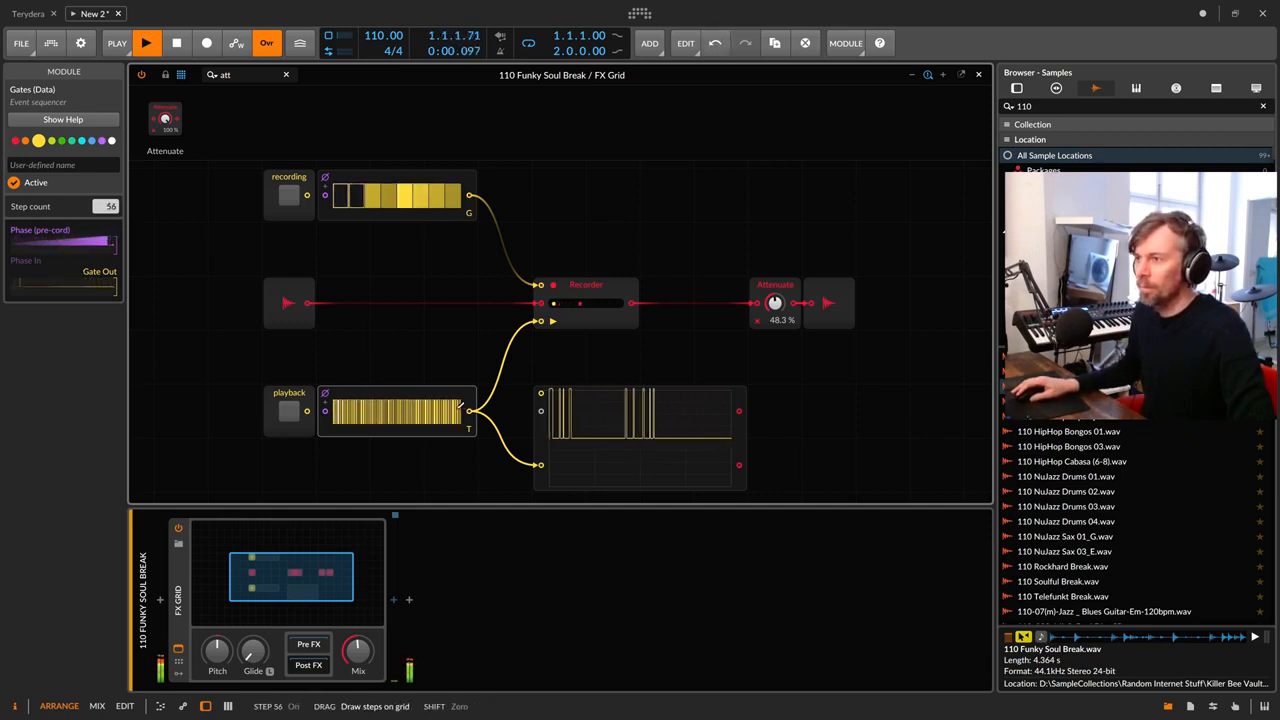
left_click_drag(568, 437, 676, 438)
left_click_drag(477, 425, 630, 425)
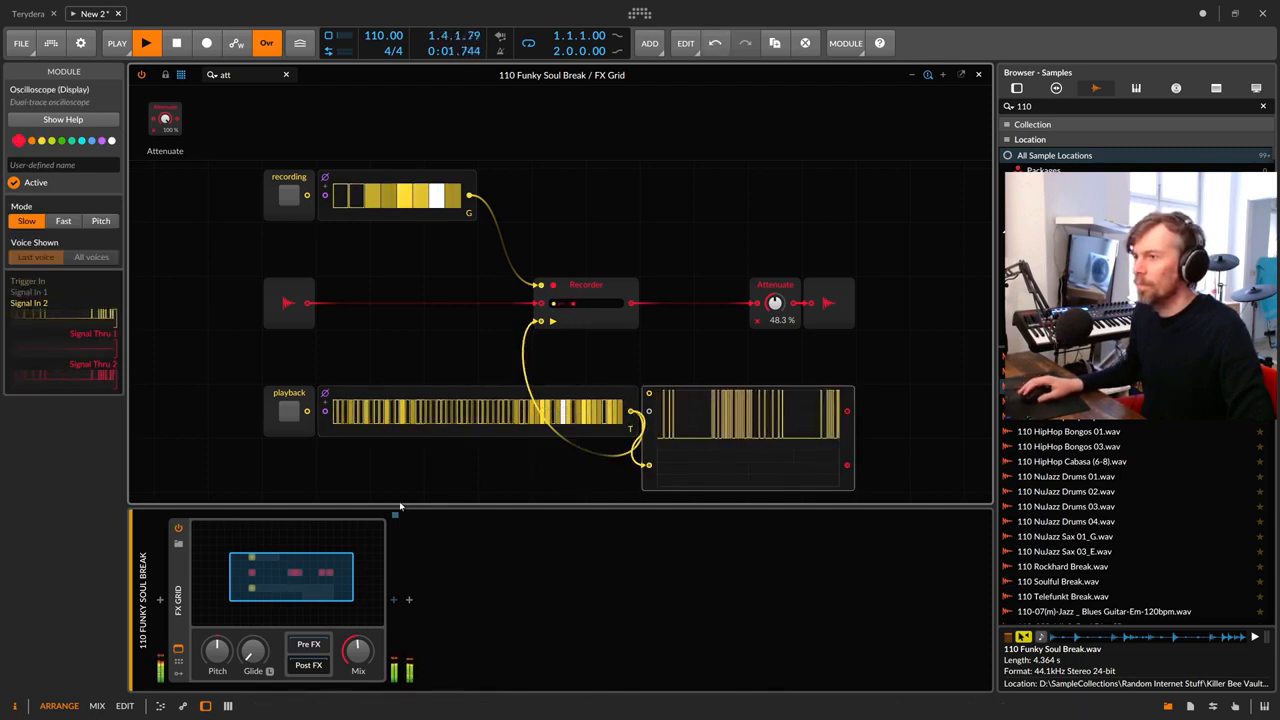
Step: Set the playback Gates to 8 steps with gate output and activate steps 4 to 8
left_click(348, 393)
mouse_move(106, 207)
left_mouse_down()
mouse_move(106, 270)
mouse_move(106, 228)
left_mouse_up()
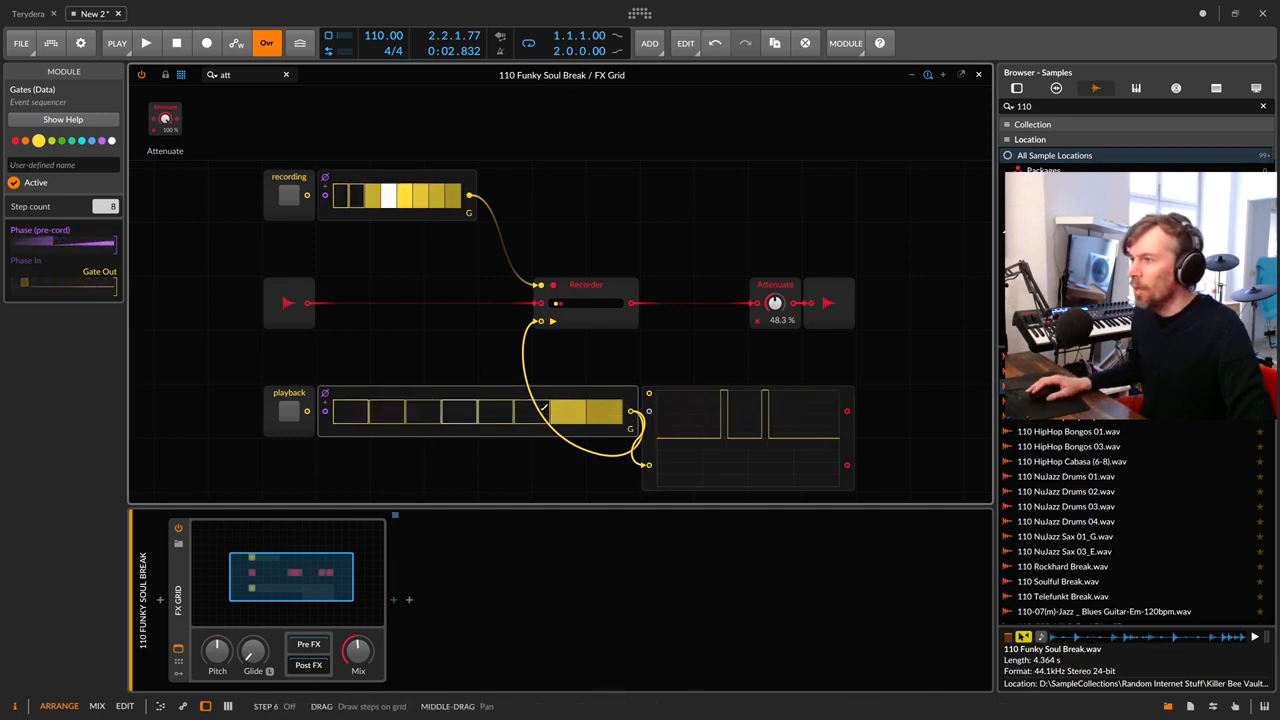
mouse_move(545, 408)
left_mouse_down()
mouse_move(460, 413)
mouse_move(525, 410)
left_mouse_up()
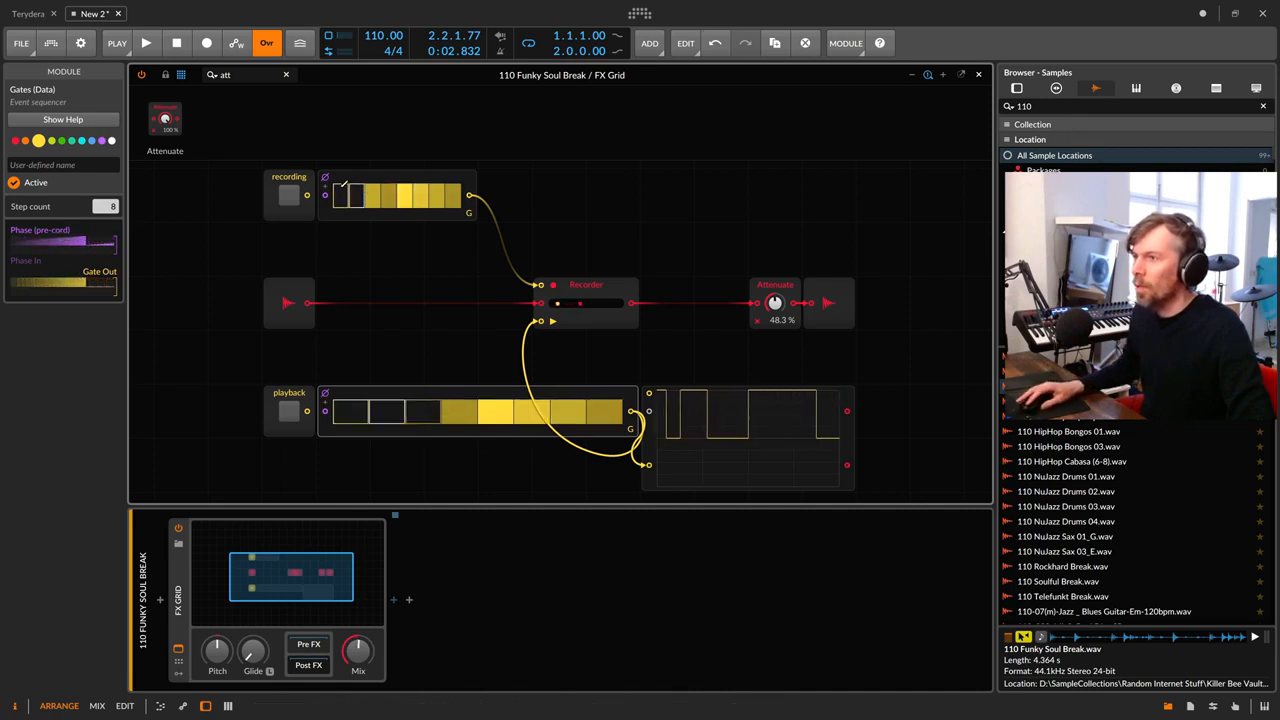
left_click(465, 402)
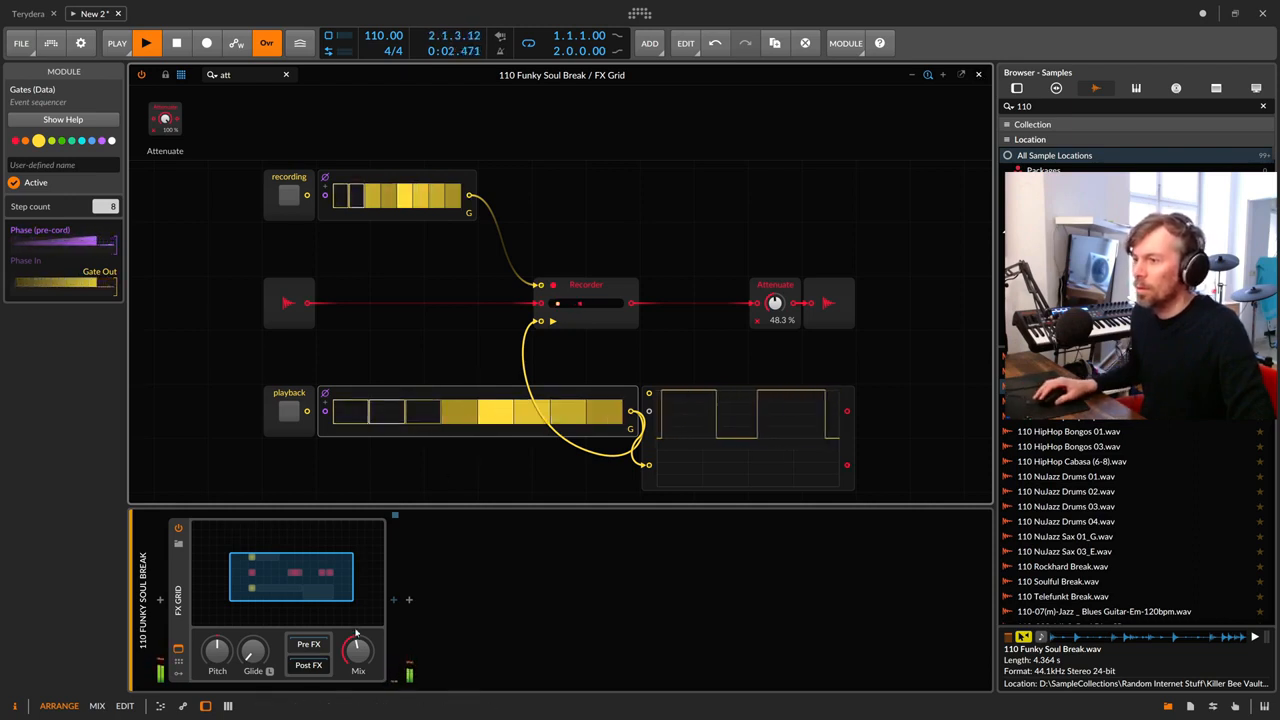
Step: Raise the FX Grid's Mix to 100 % and set Attenuate to 47.7 %
left_click(481, 557)
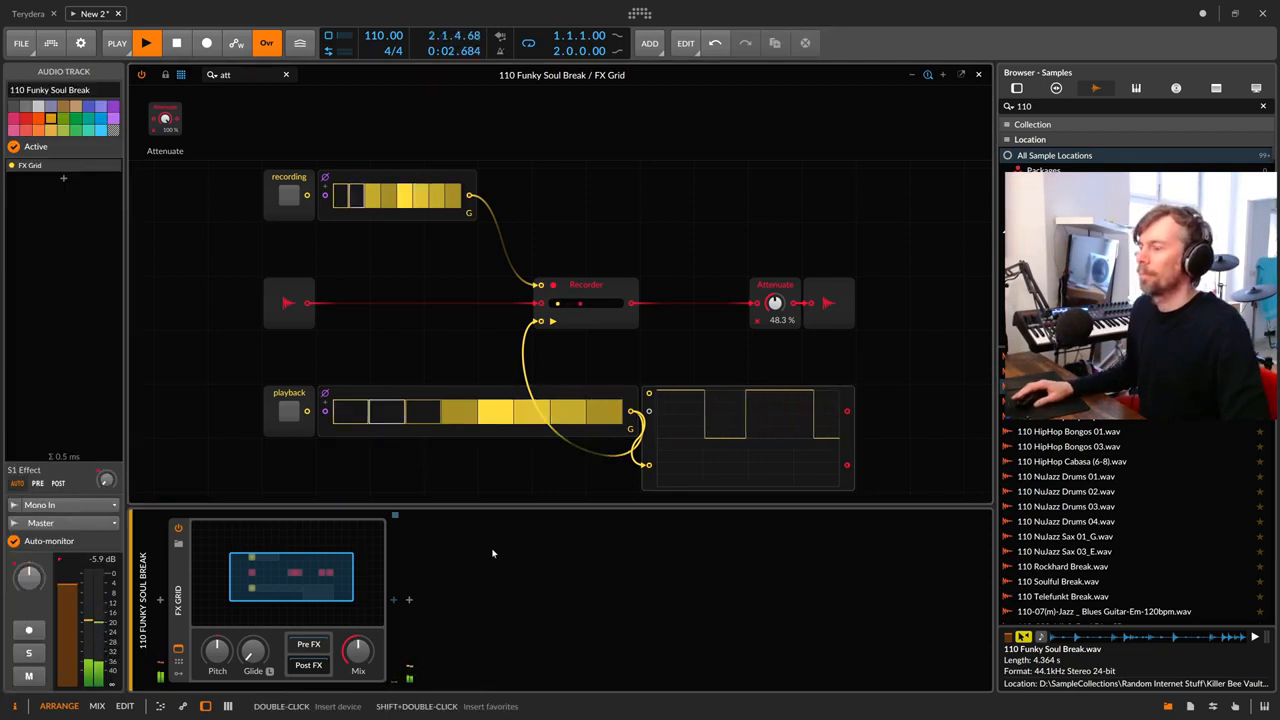
left_click_drag(358, 651, 358, 560)
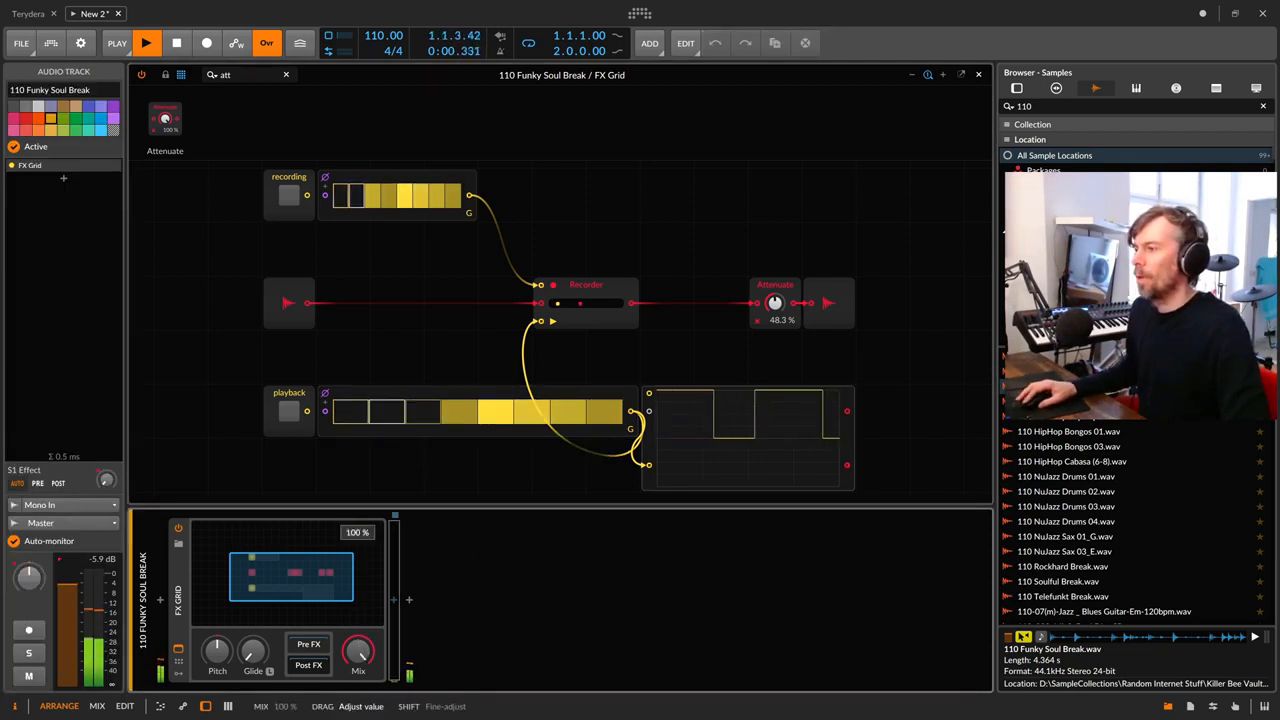
left_click_drag(775, 303, 775, 305)
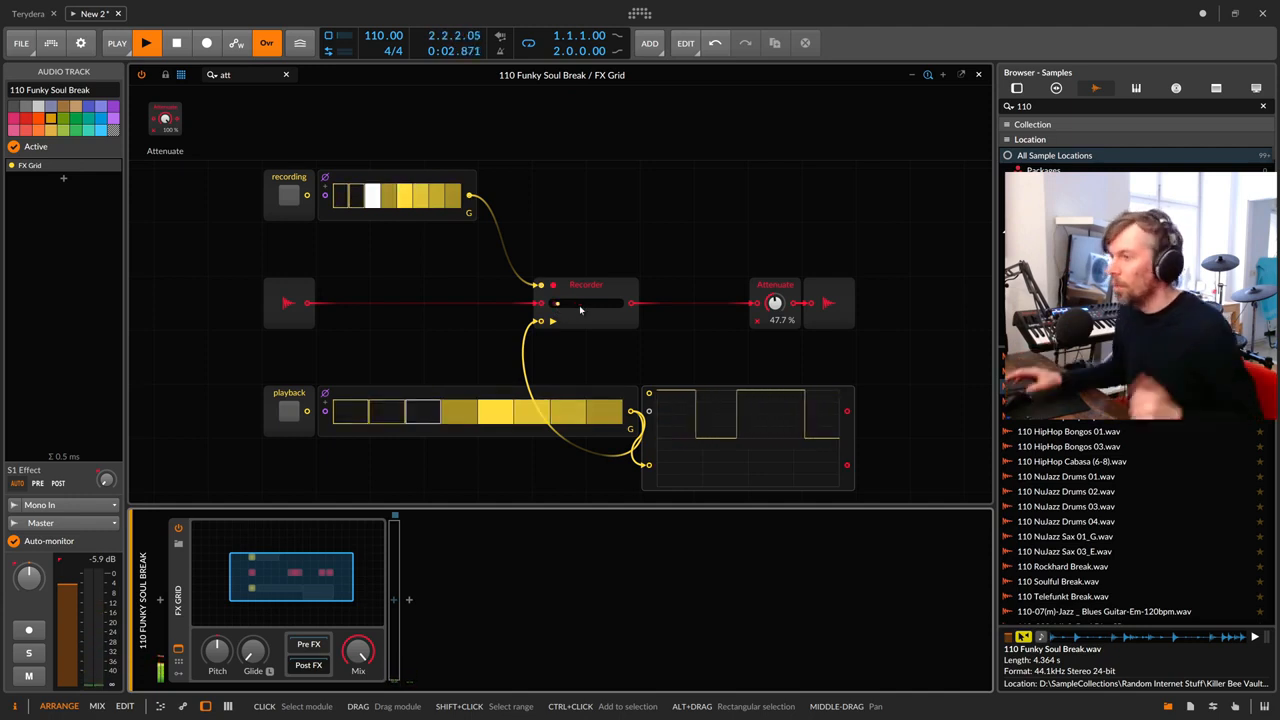
Step: Insert a Select module between the recording Gates and the Recorder, and wire a copy of the recording button to its select input
left_click(576, 292)
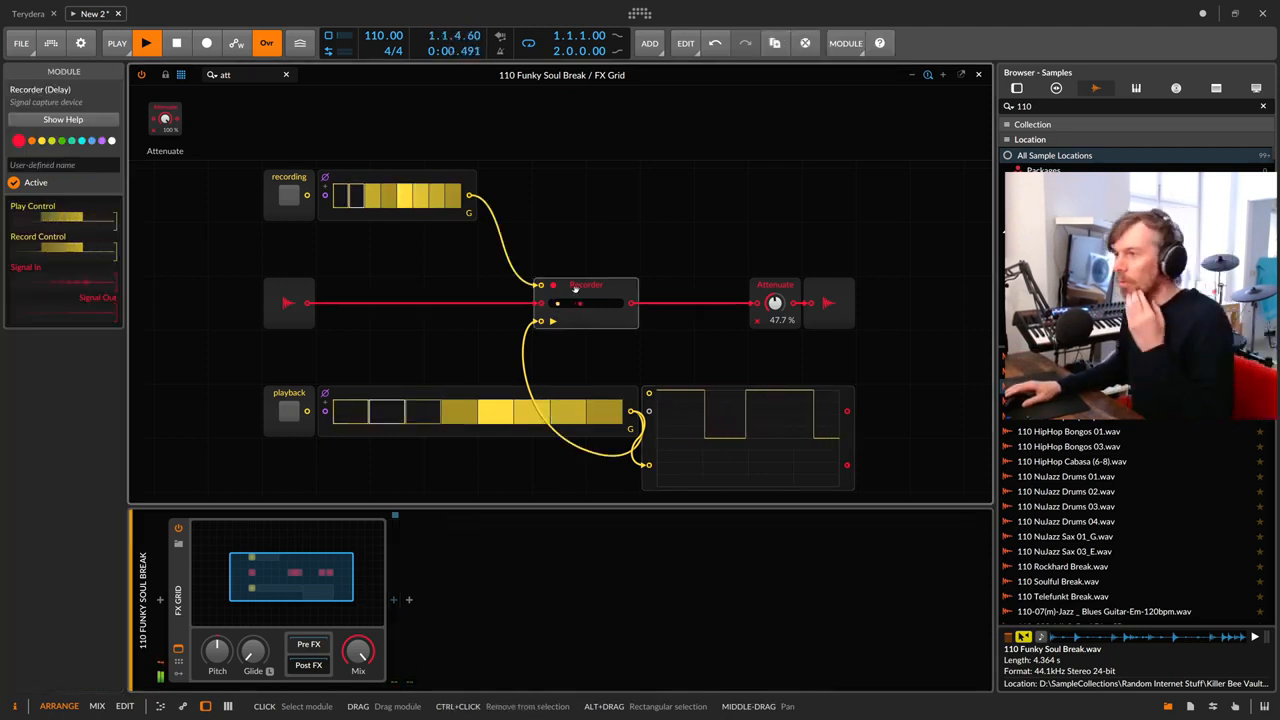
scroll(550, 292, "up", 2)
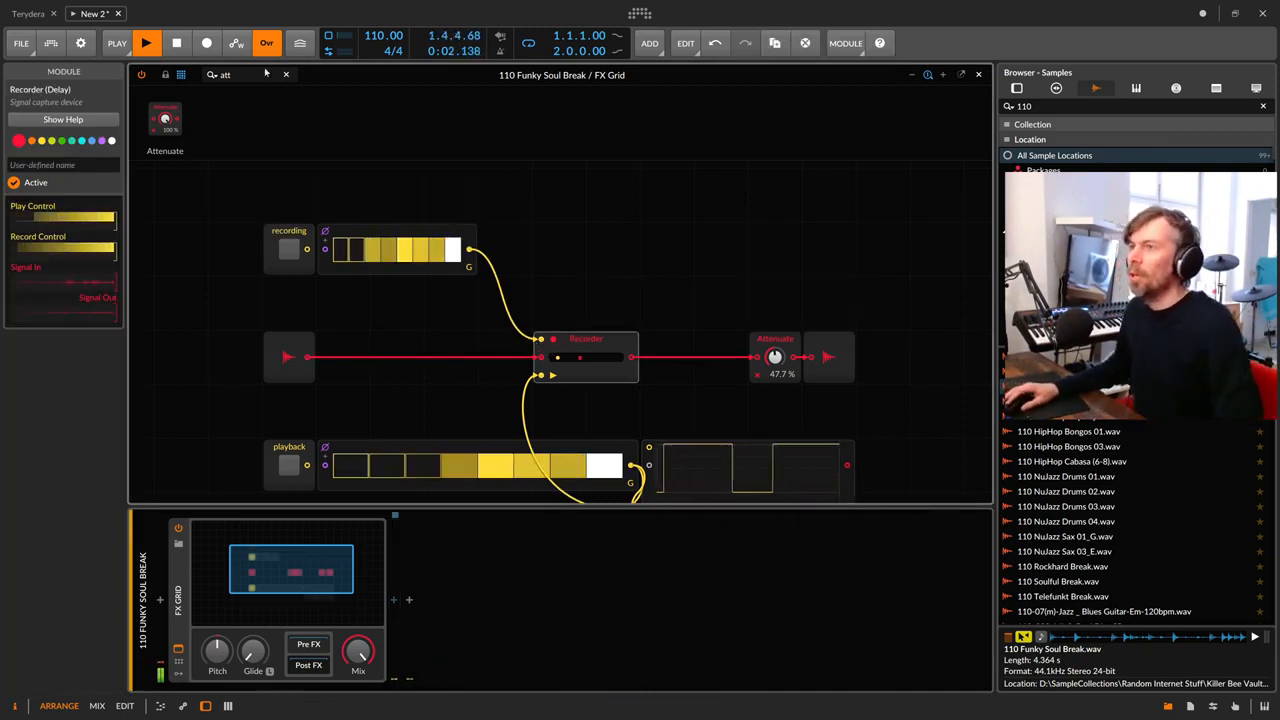
left_click(200, 75)
type("sel")
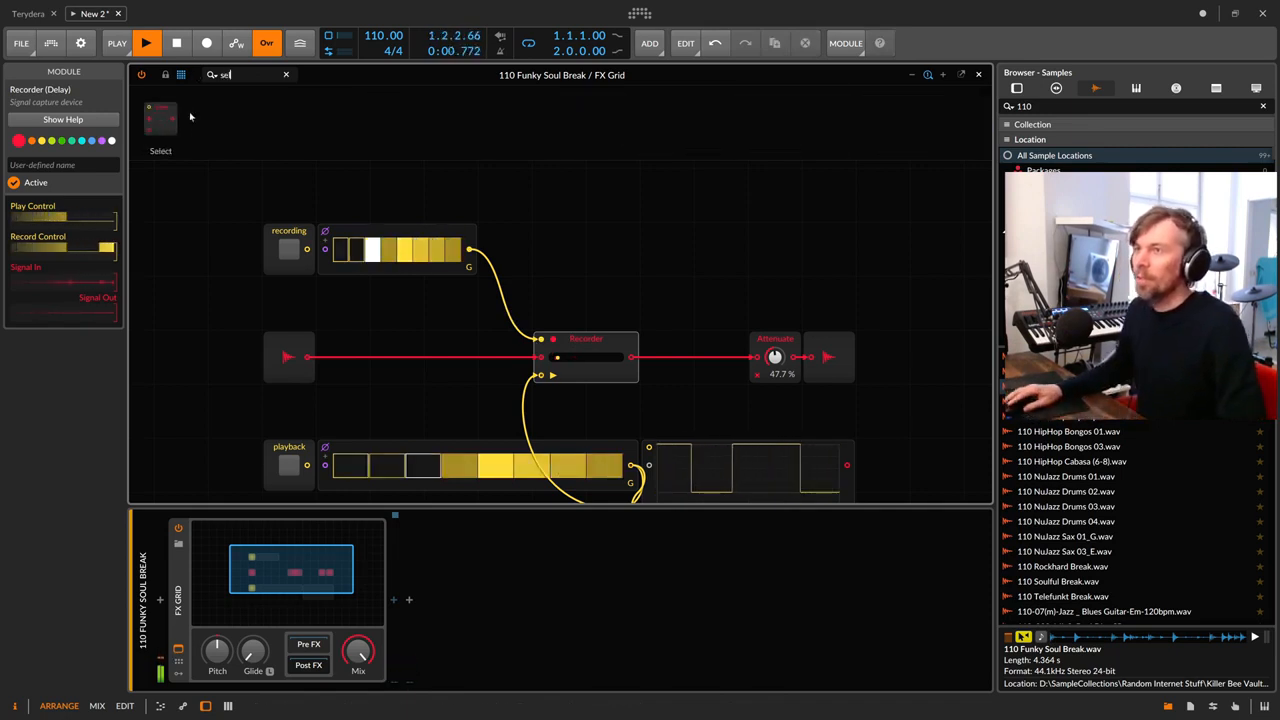
left_click_drag(162, 118, 486, 320)
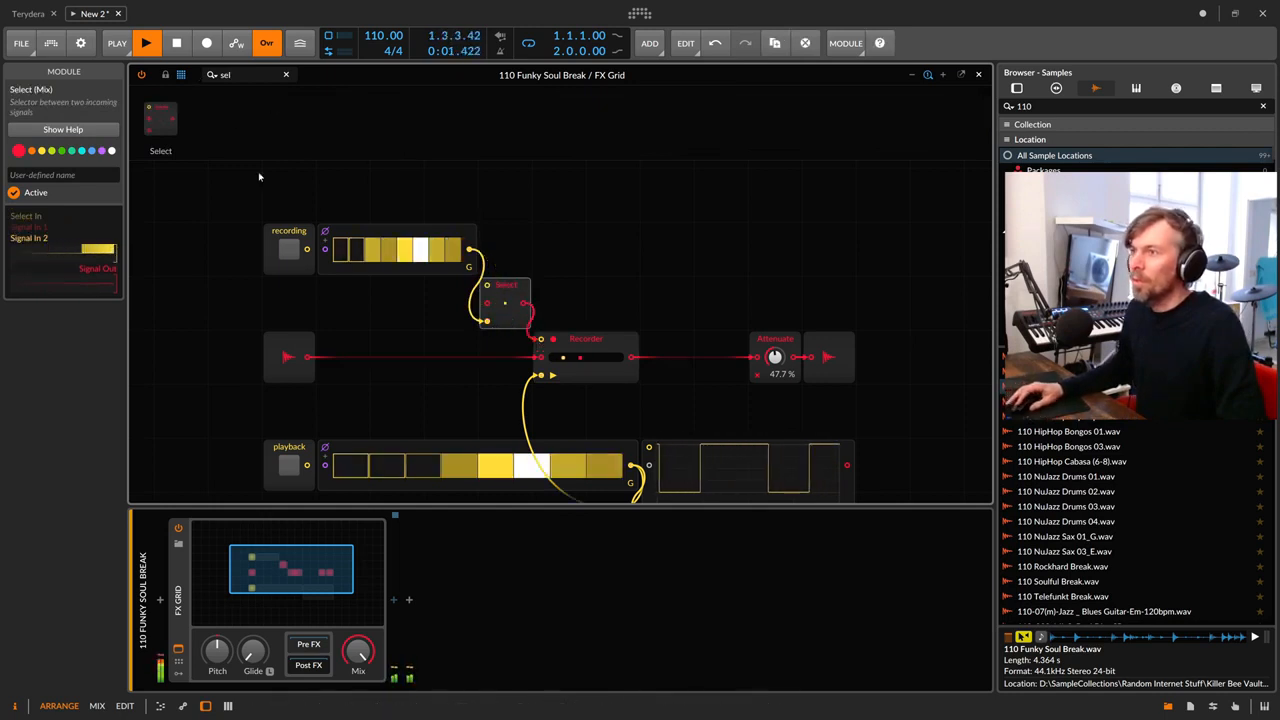
left_click(291, 232)
left_click_drag(305, 232, 487, 285)
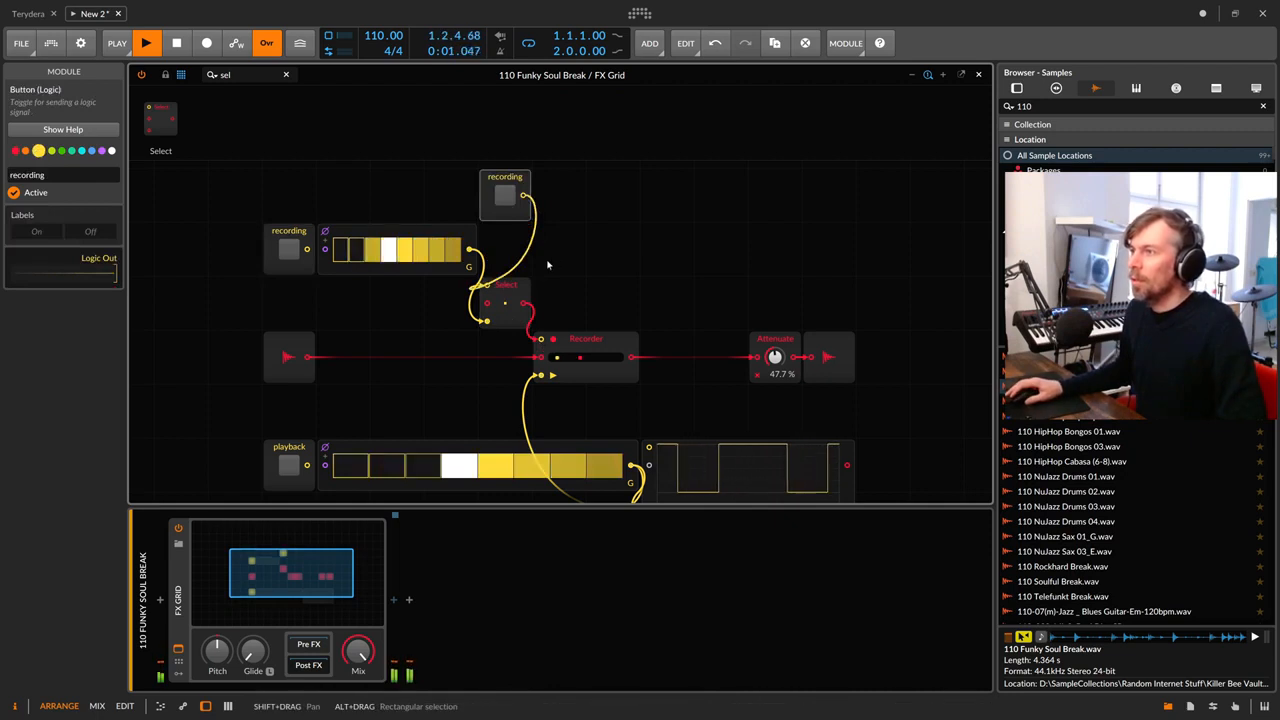
Step: Toggle the copied recording button to test it, leave it off, stop playback and set Attenuate to 0.00 %
left_click(504, 196)
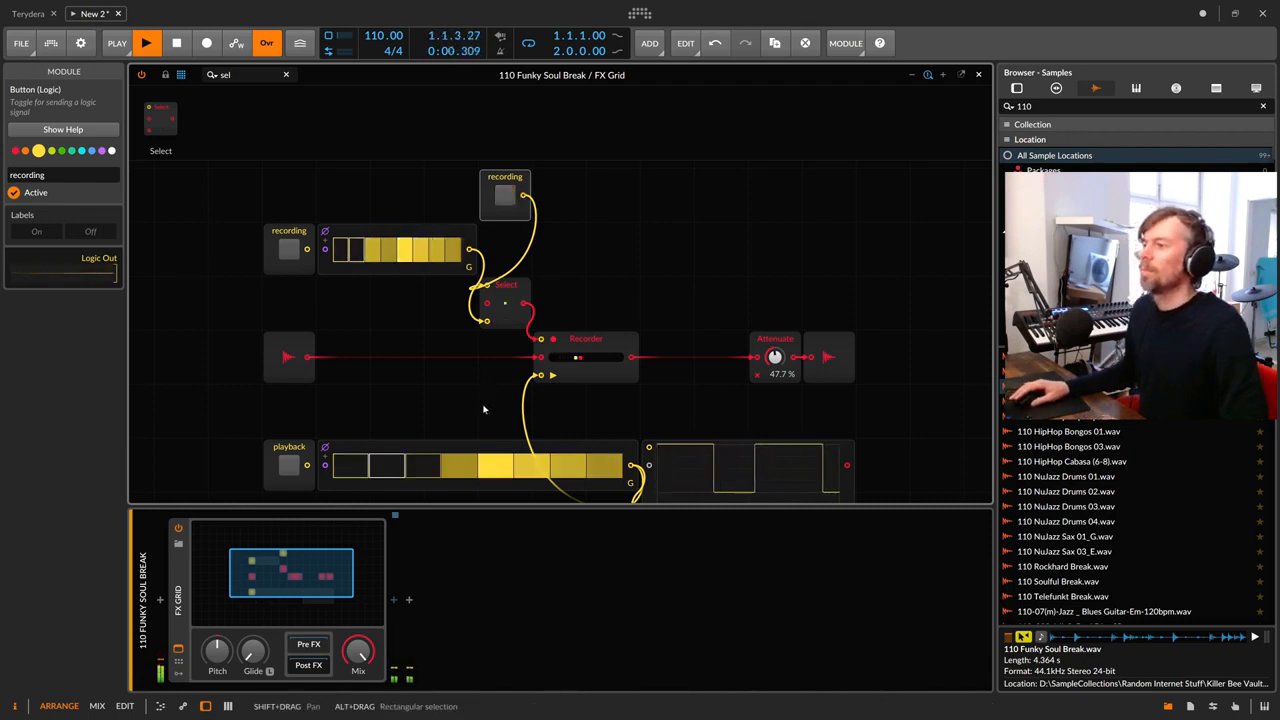
left_click(504, 198)
left_click(506, 197)
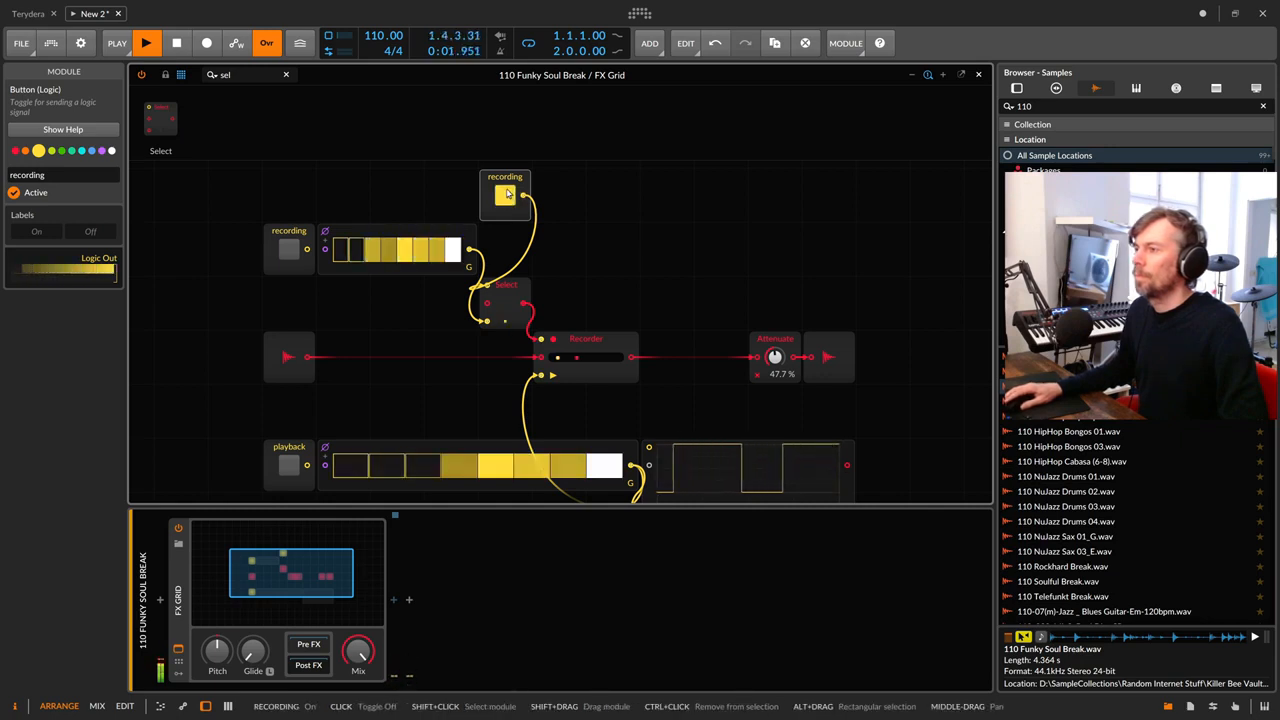
left_click(506, 195)
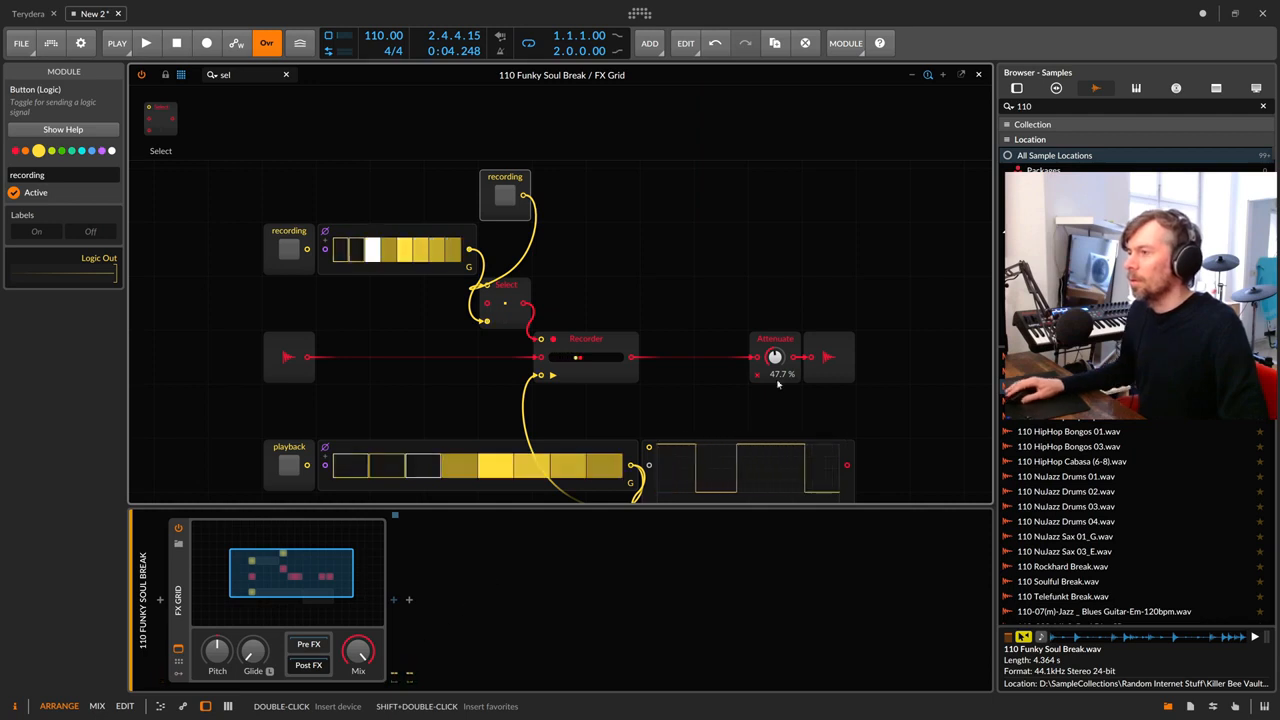
left_click_drag(775, 358, 775, 430)
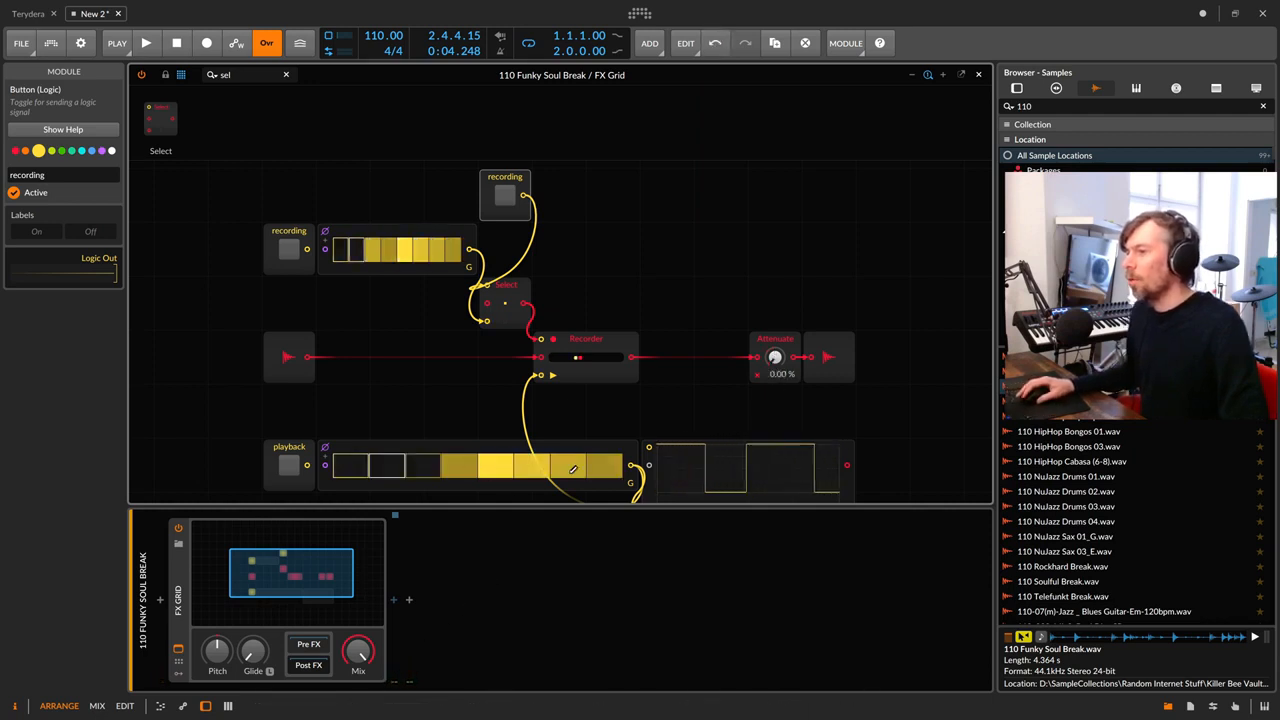
Step: Inspect the signals of the Recorder and the playback Gates
left_click(579, 344)
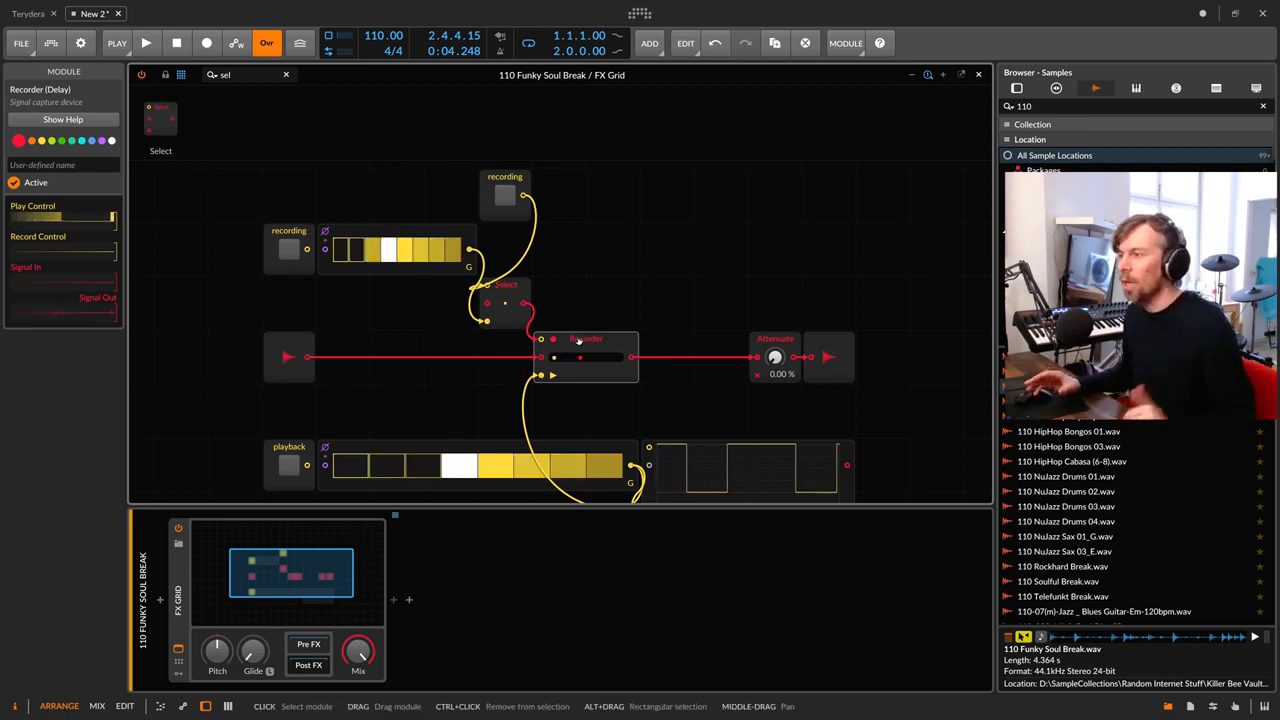
left_click(562, 448)
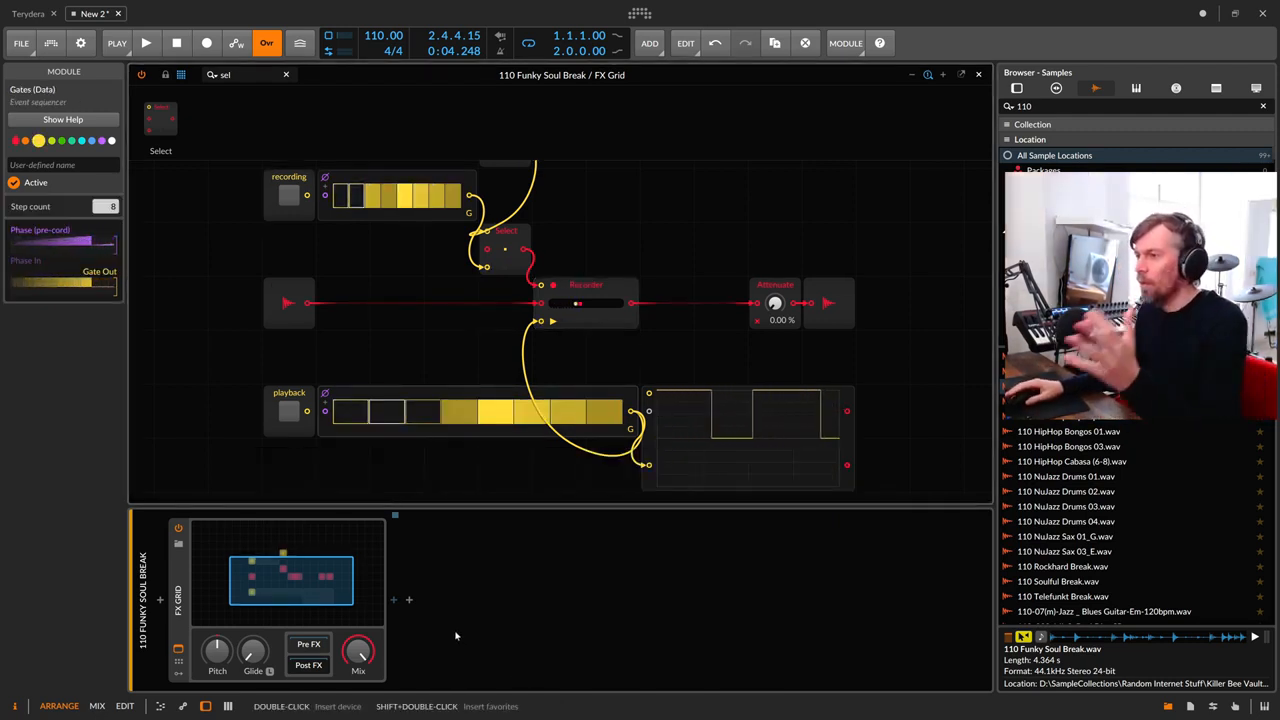
scroll(399, 394, "up", 1)
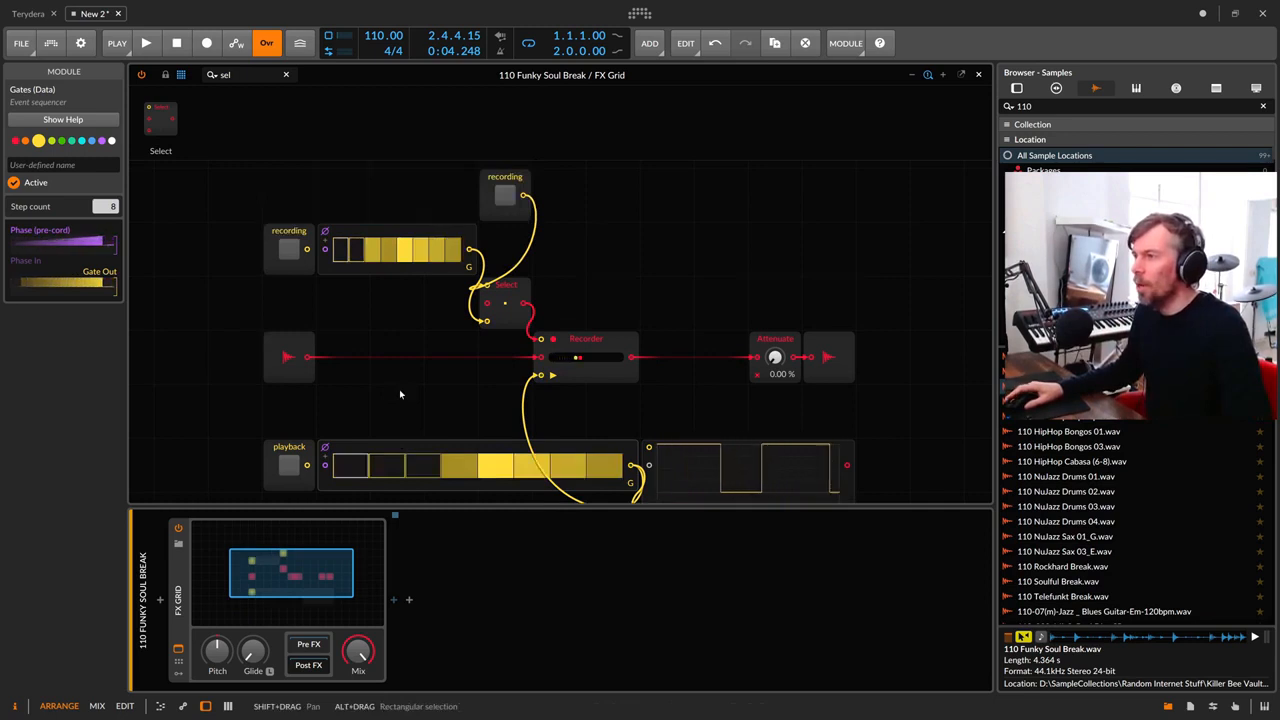
left_click(584, 342)
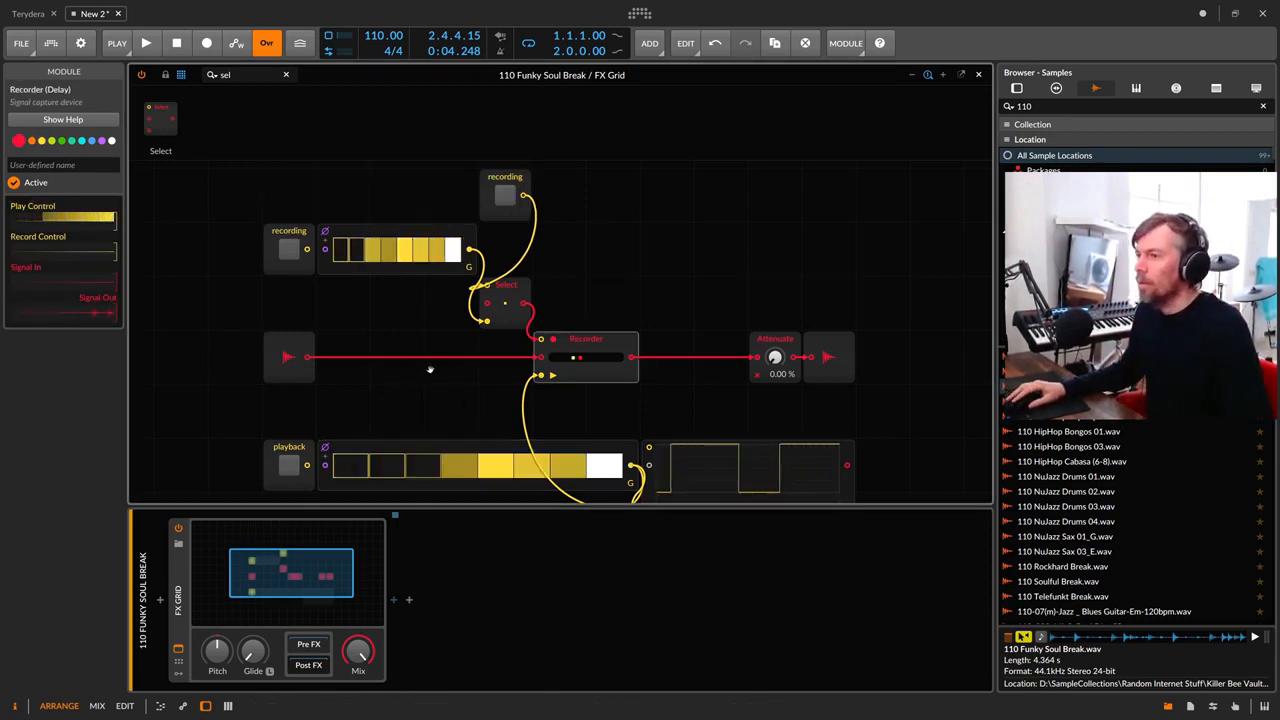
left_click_drag(434, 366, 526, 323)
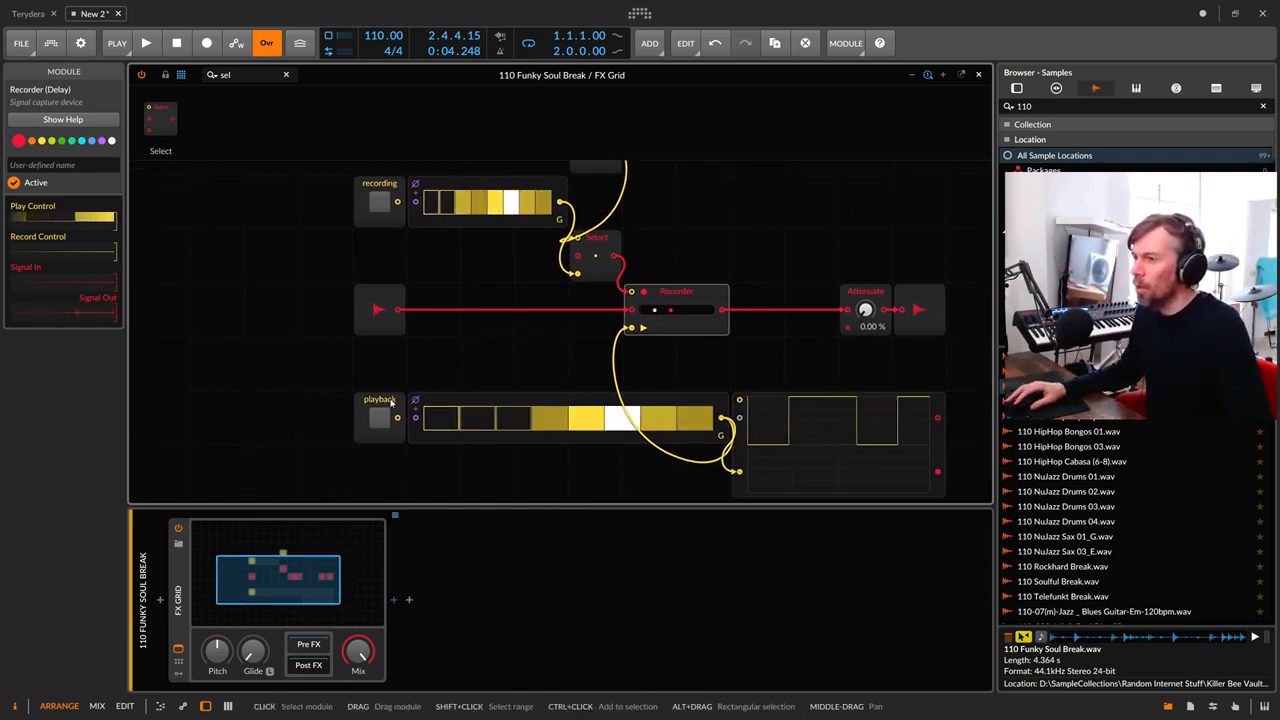
Step: Move the playback and recording buttons away from their Gates sequencers, one grid column further from them
left_click_drag(380, 402, 325, 402)
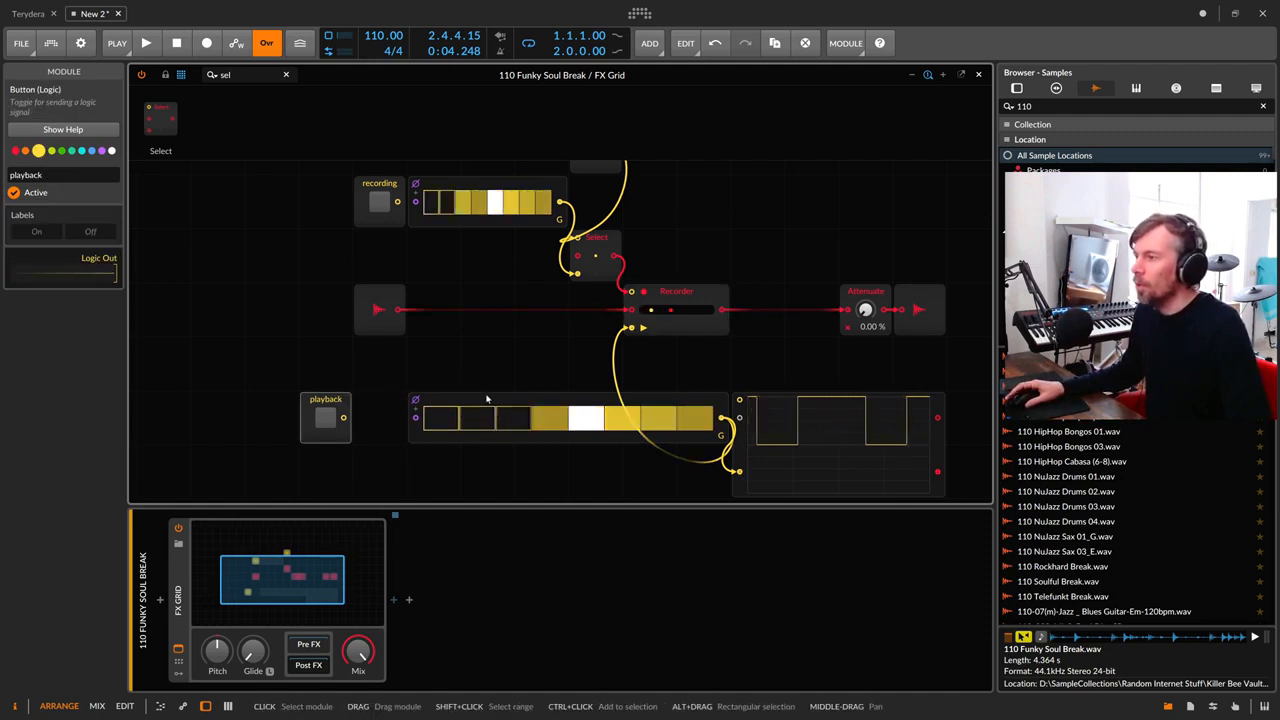
scroll(487, 399, "up", 2)
scroll(487, 399, "down", 1)
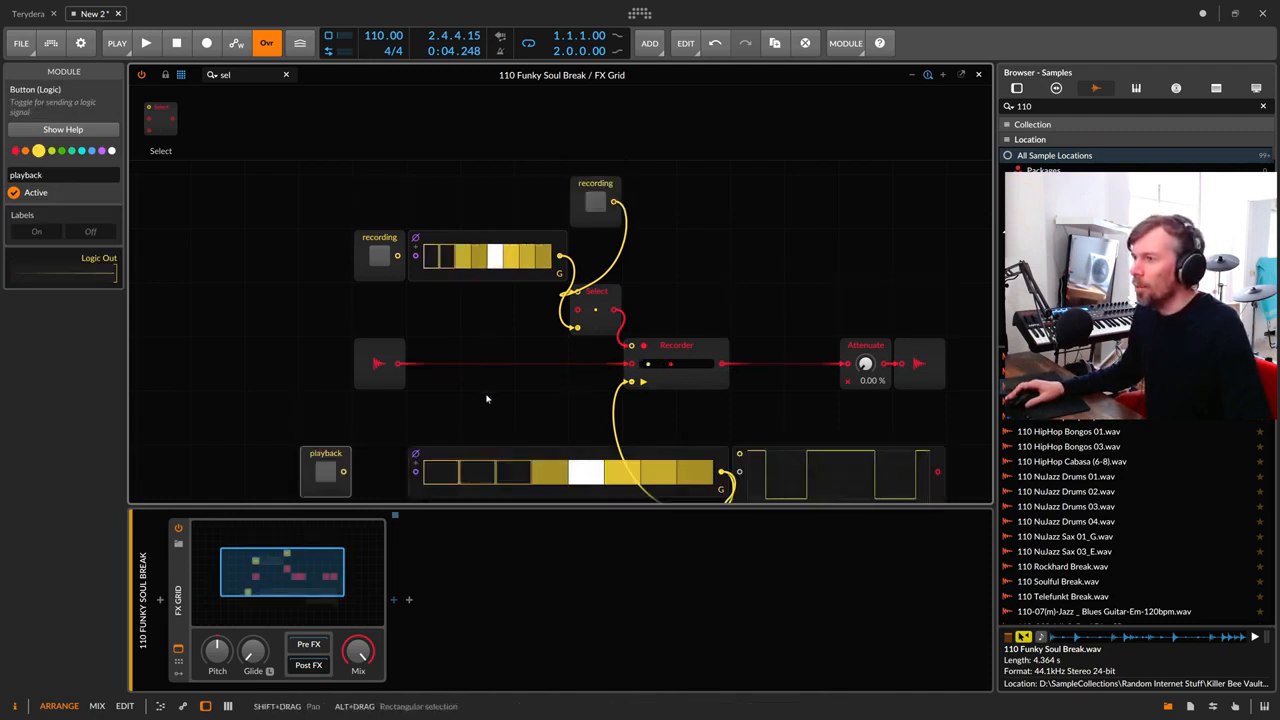
left_click(370, 241)
left_click_drag(370, 241, 315, 241)
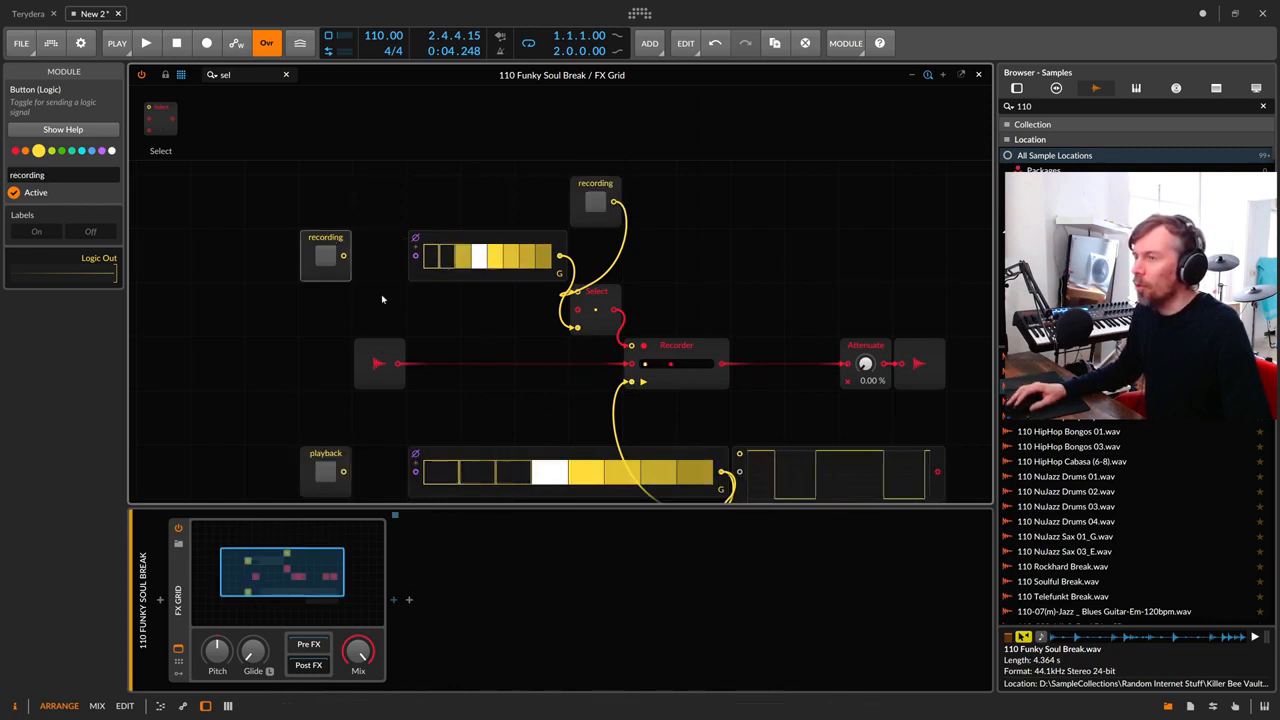
scroll(494, 333, "down", 1)
scroll(494, 333, "up", 1)
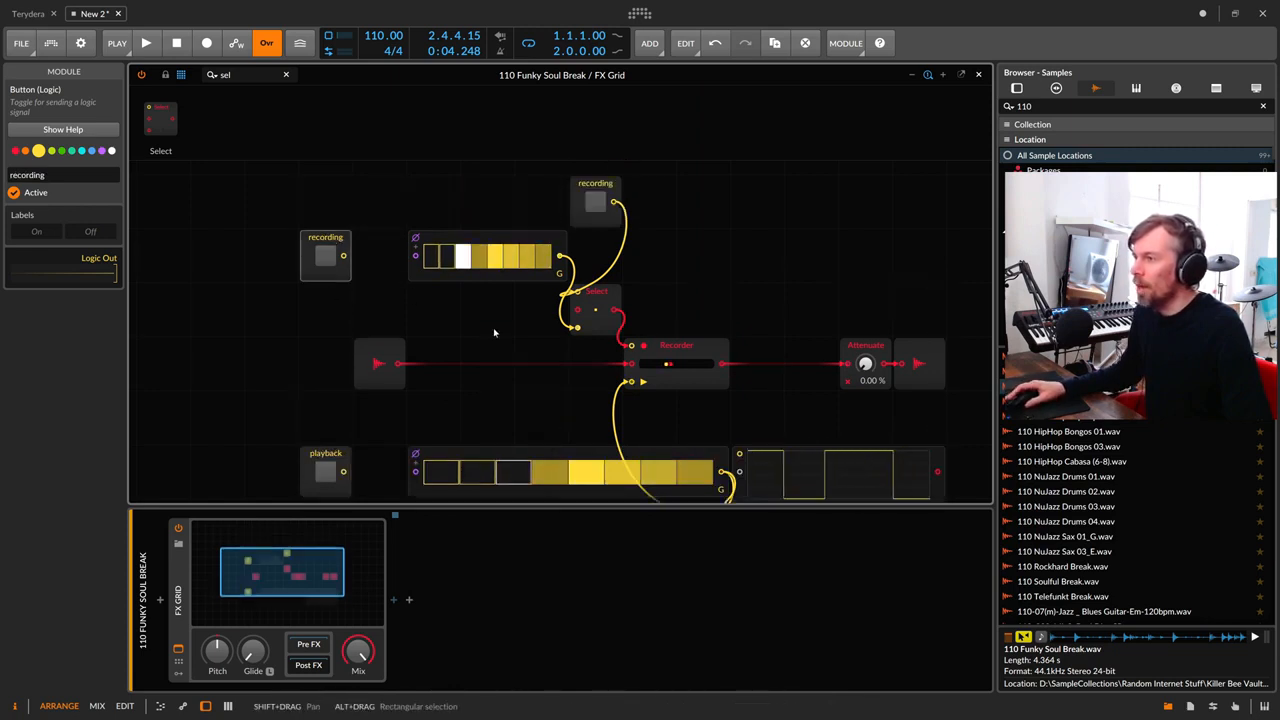
Step: Delete both Gates sequencers, the playback oscilloscope, the Select module and the copied recording button
scroll(494, 333, "down", 1)
left_click_drag(508, 378, 750, 478)
key("Delete")
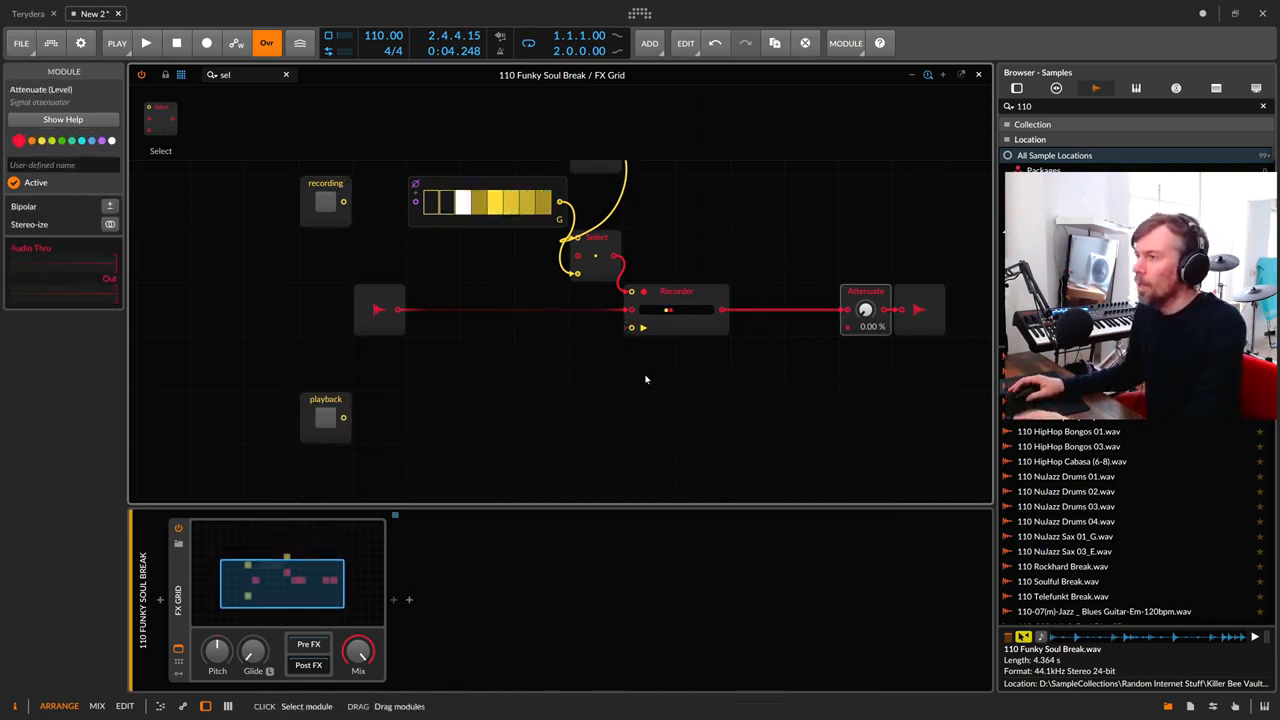
scroll(510, 195, "up", 2)
left_click_drag(464, 233, 666, 297)
key("Delete")
left_click(590, 346)
key("Delete")
Step: Move the recording and playback buttons between the audio input and the Recorder, one above and one below the audio path
left_click_drag(312, 293, 473, 296)
scroll(409, 390, "down", 2)
left_click_drag(340, 401, 502, 401)
scroll(507, 374, "up", 2)
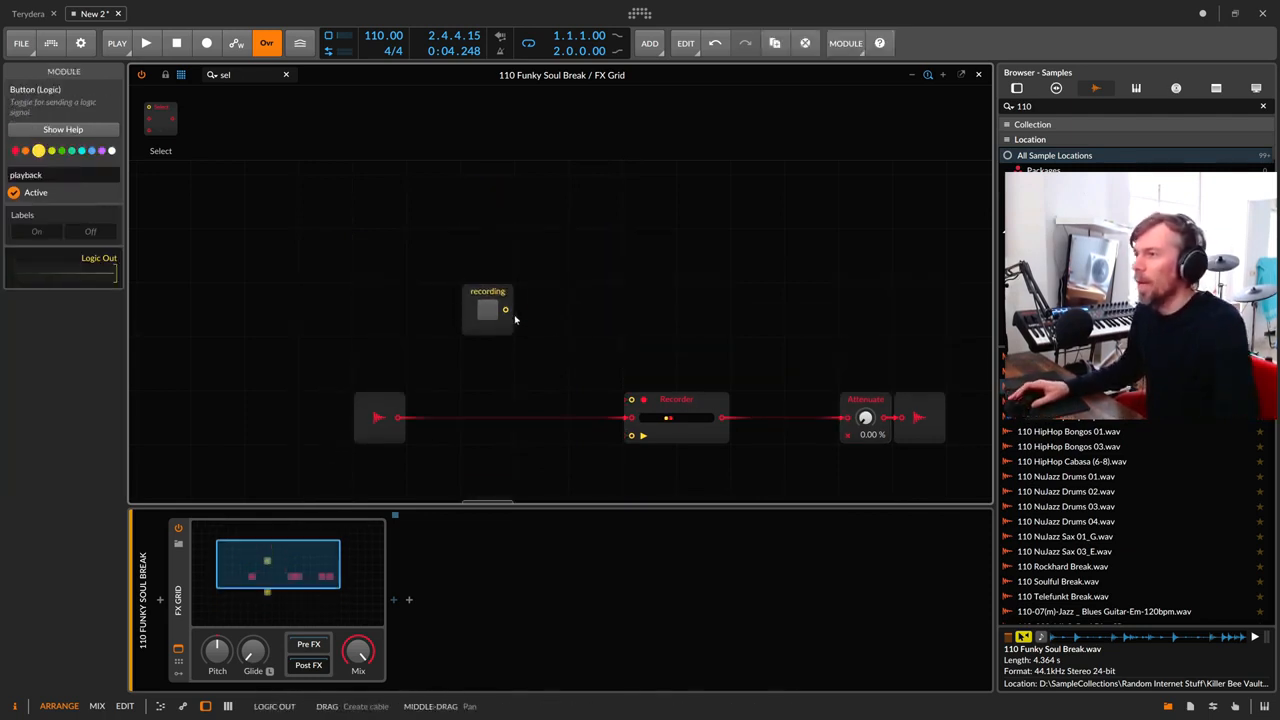
Step: Insert a Clock Quantize module after the recording button and wire its output to the Recorder's record input
left_click(497, 305)
left_click(218, 76)
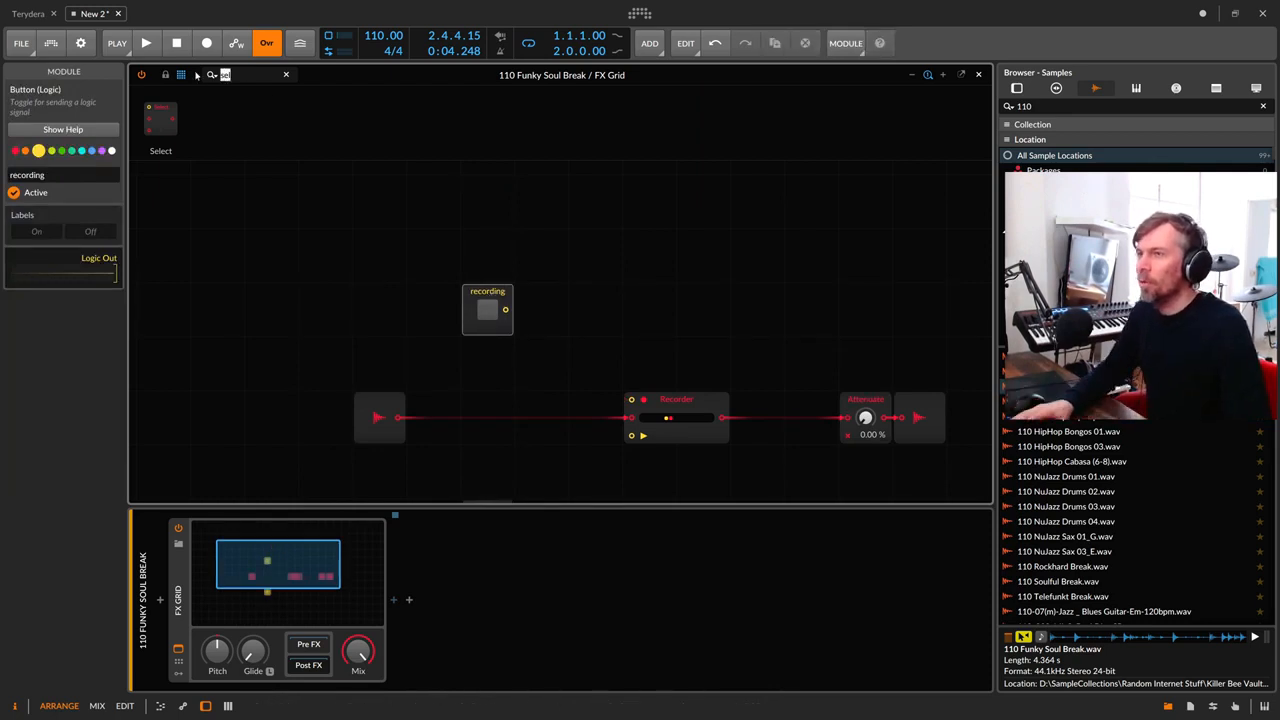
key("BackSpace")
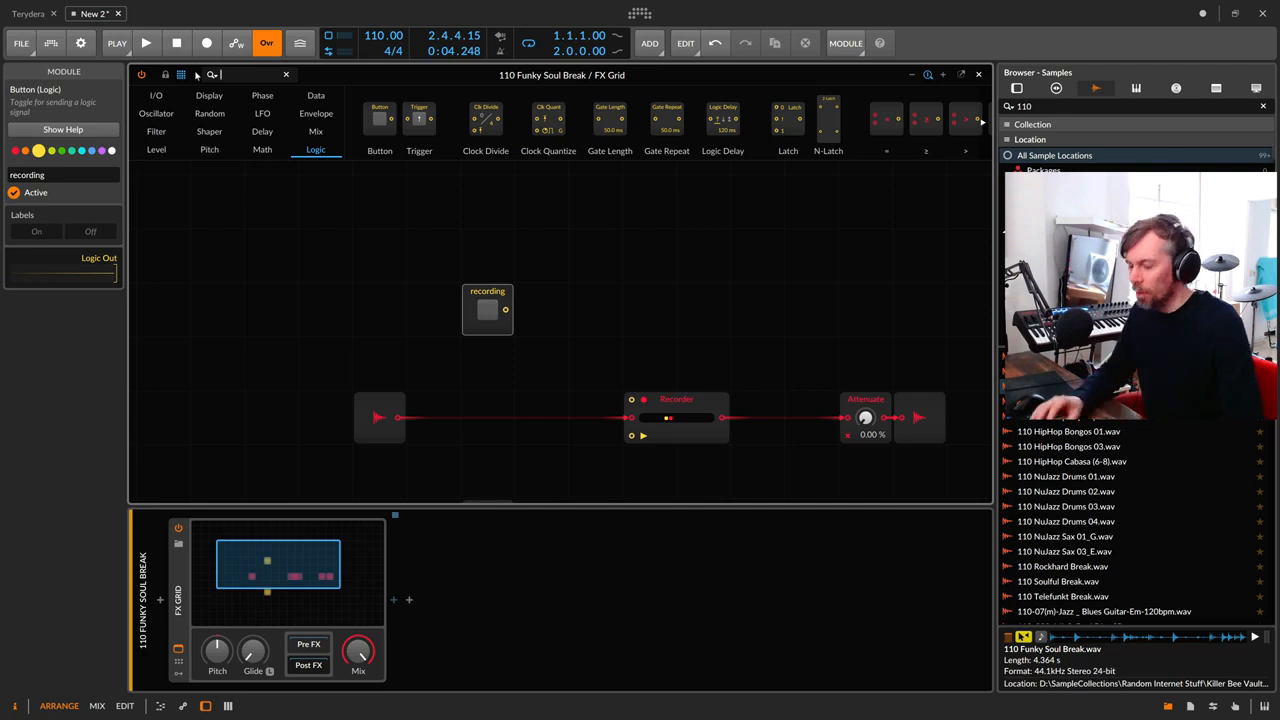
type("clock")
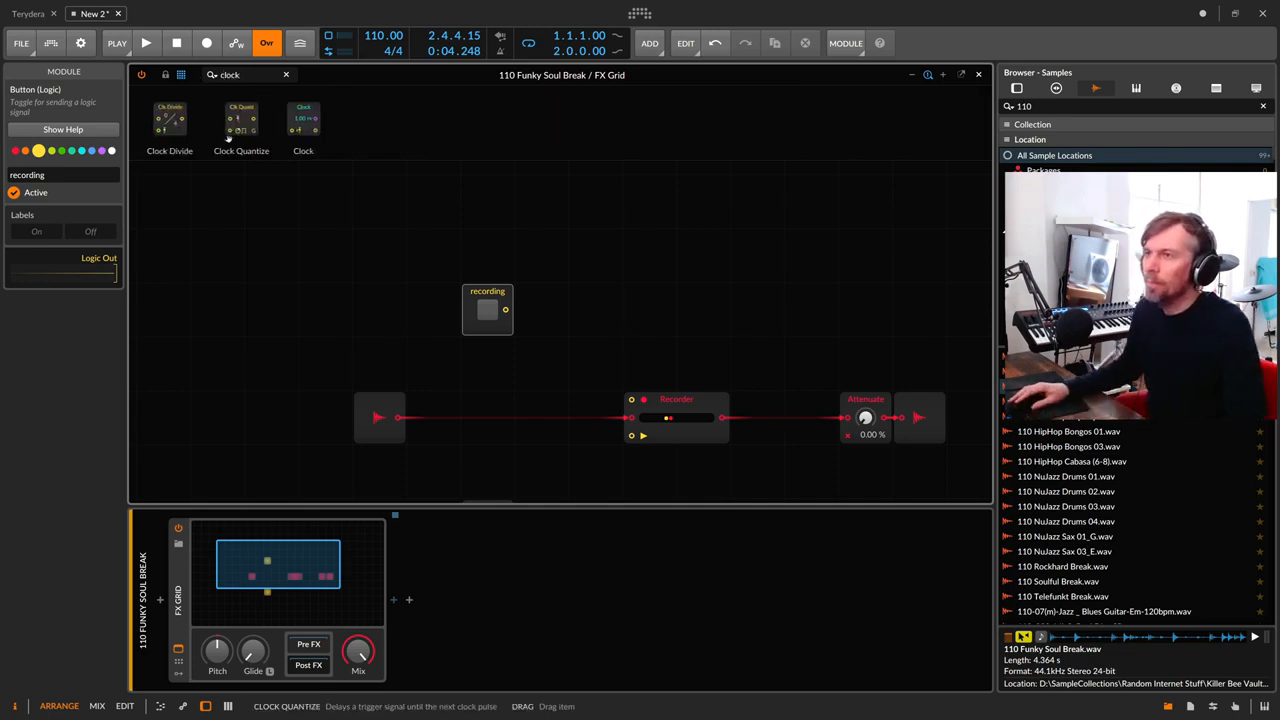
left_click_drag(229, 137, 632, 400)
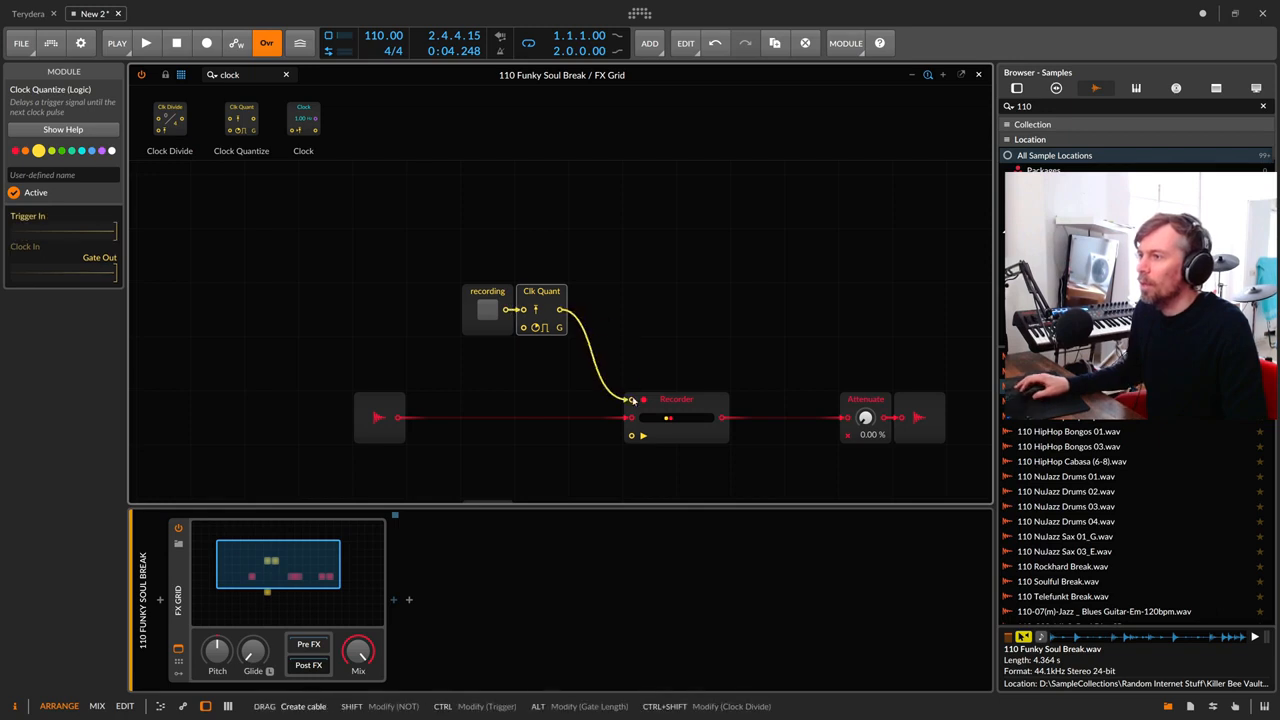
Step: Add a Triggers module with N = 1 below the recording button and wire it to the Clock Quantize's clock input
left_click(230, 75)
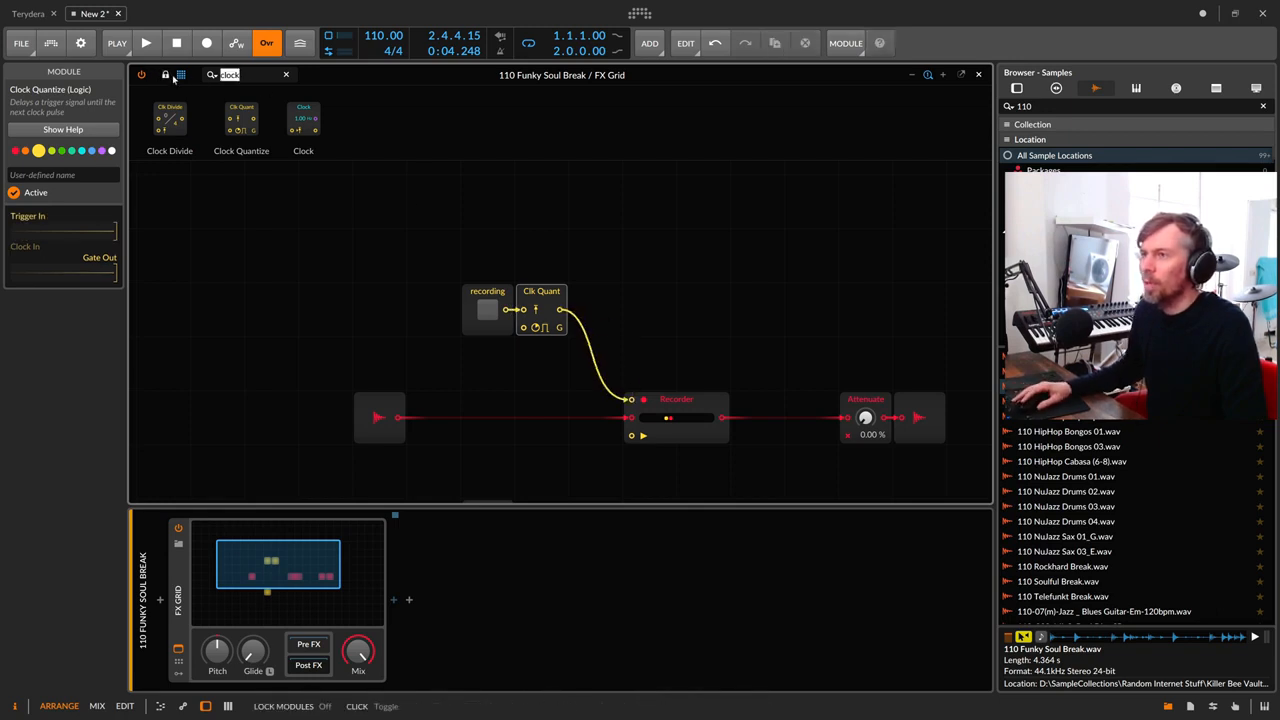
key("BackSpace")
type("tr")
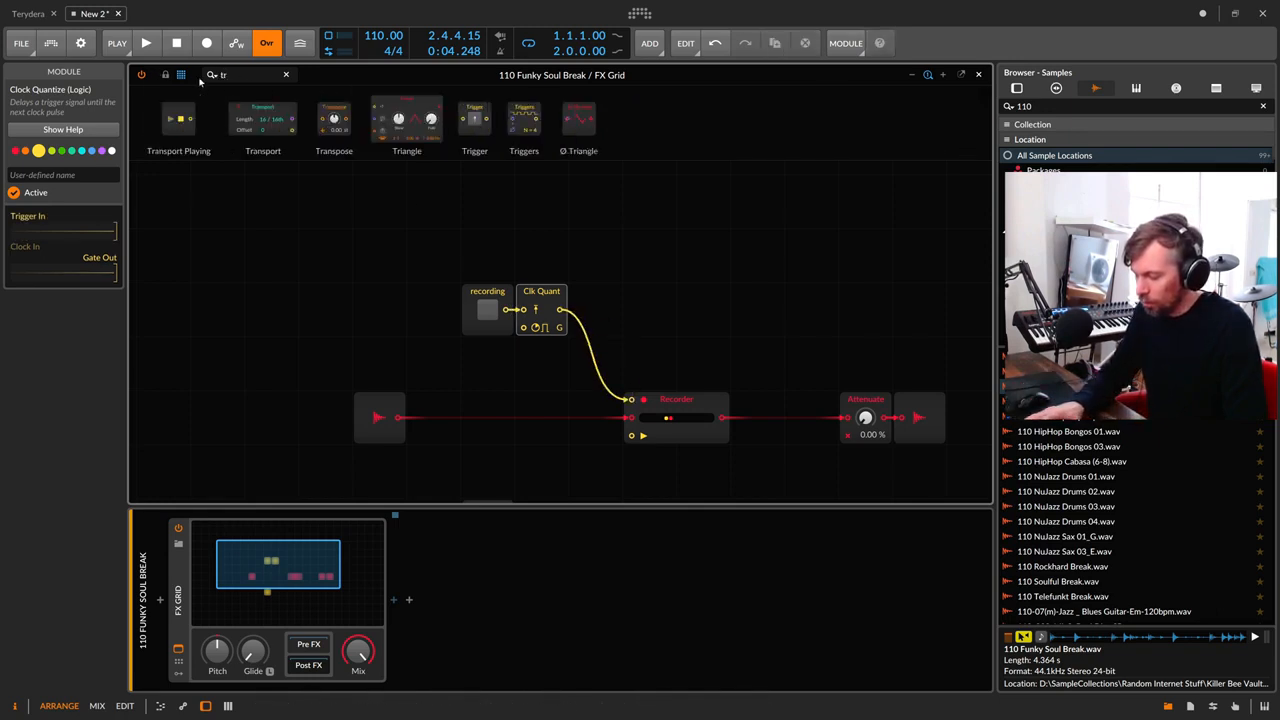
type("igger")
left_click_drag(210, 118, 508, 437)
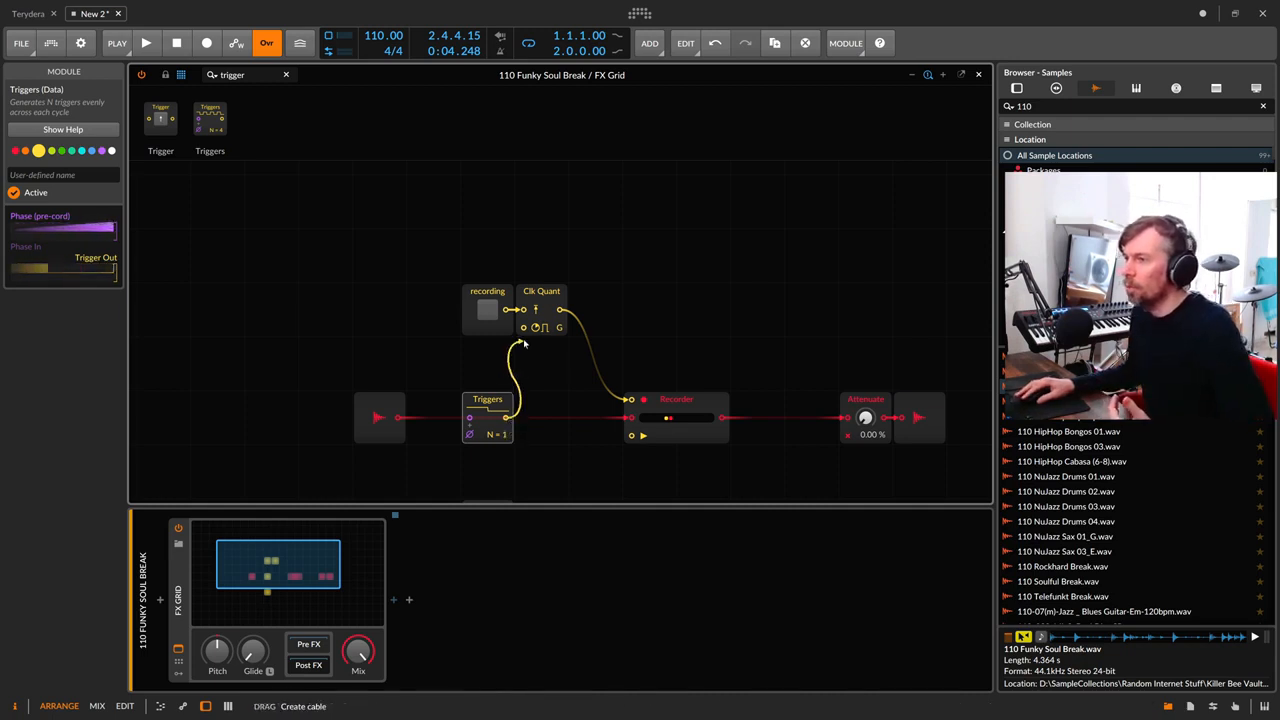
left_click_drag(522, 343, 522, 328)
Step: Copy the Clock Quantize to the playback button, clock it from Triggers and wire its output to the Recorder's play input
left_click(549, 298)
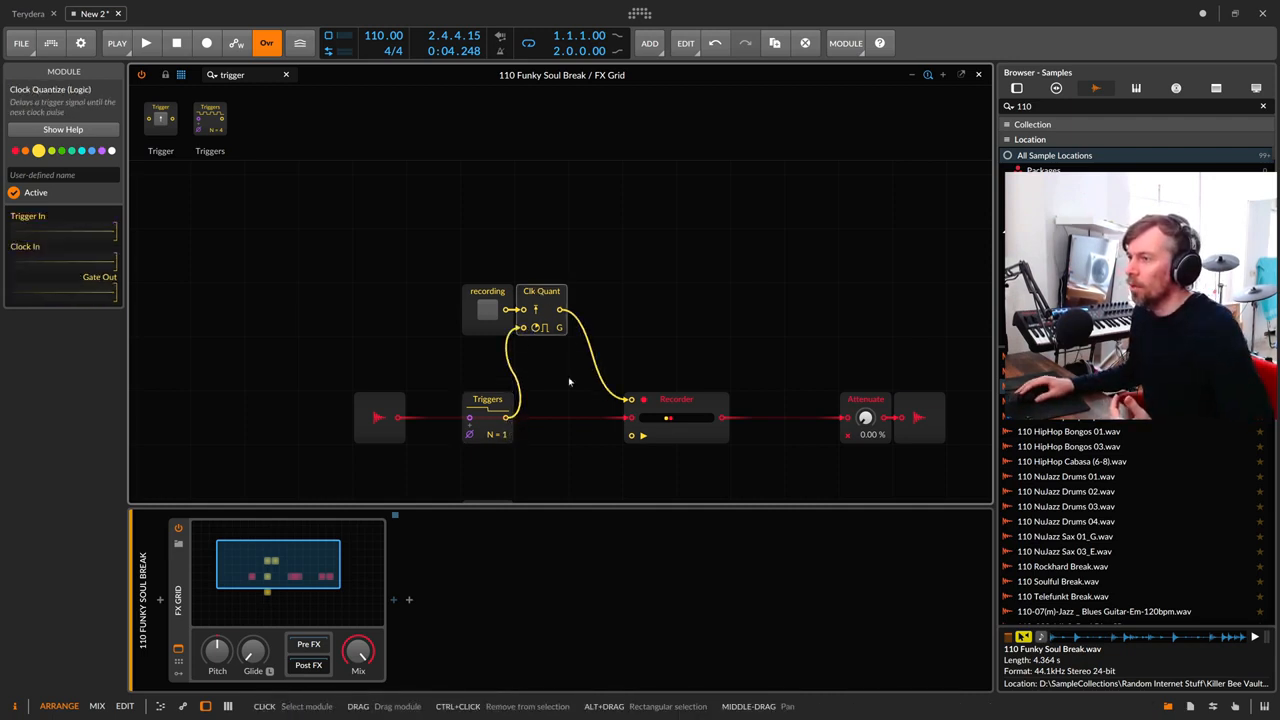
scroll(564, 385, "down", 1)
scroll(546, 370, "down", 1)
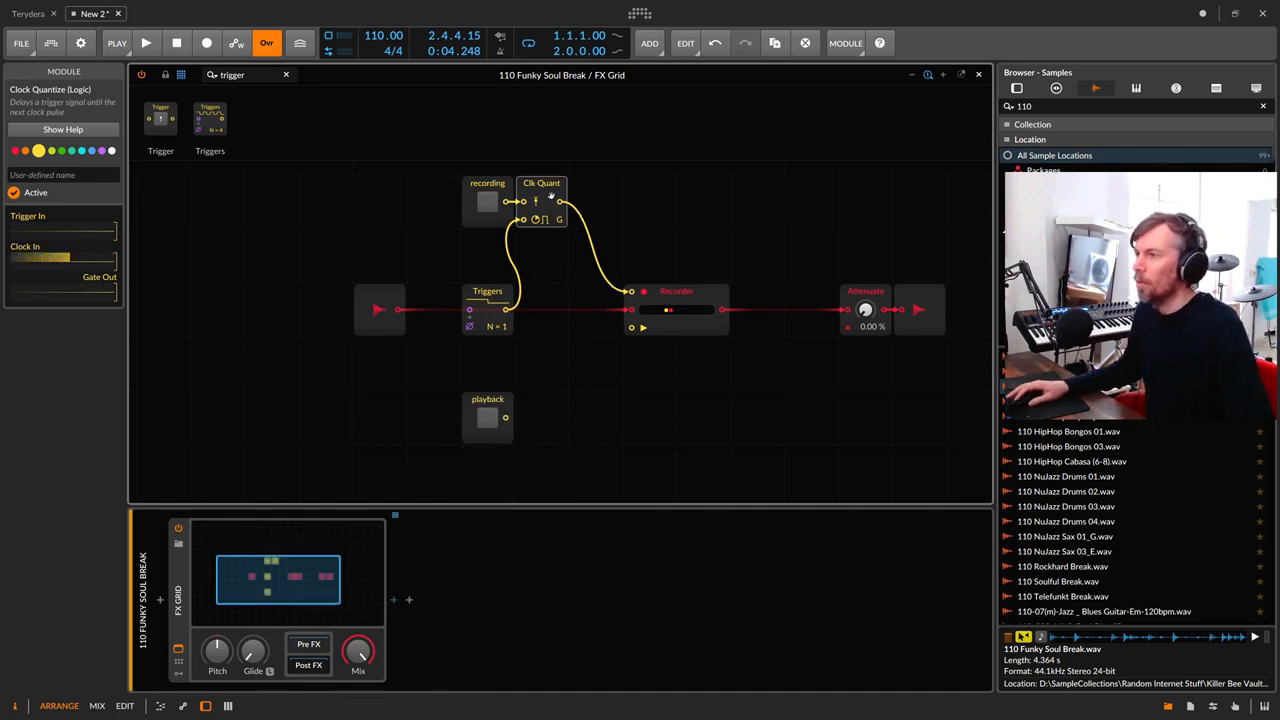
left_click(560, 415)
key("ctrl+v")
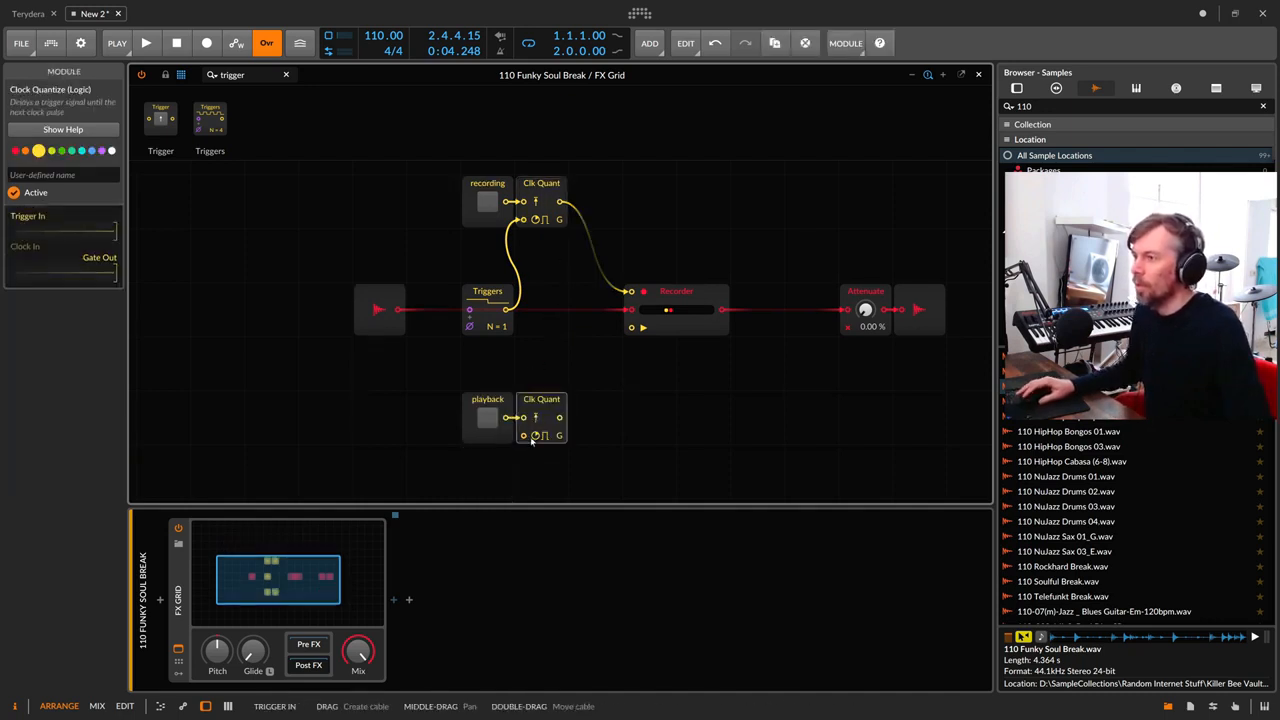
left_click_drag(508, 309, 631, 327)
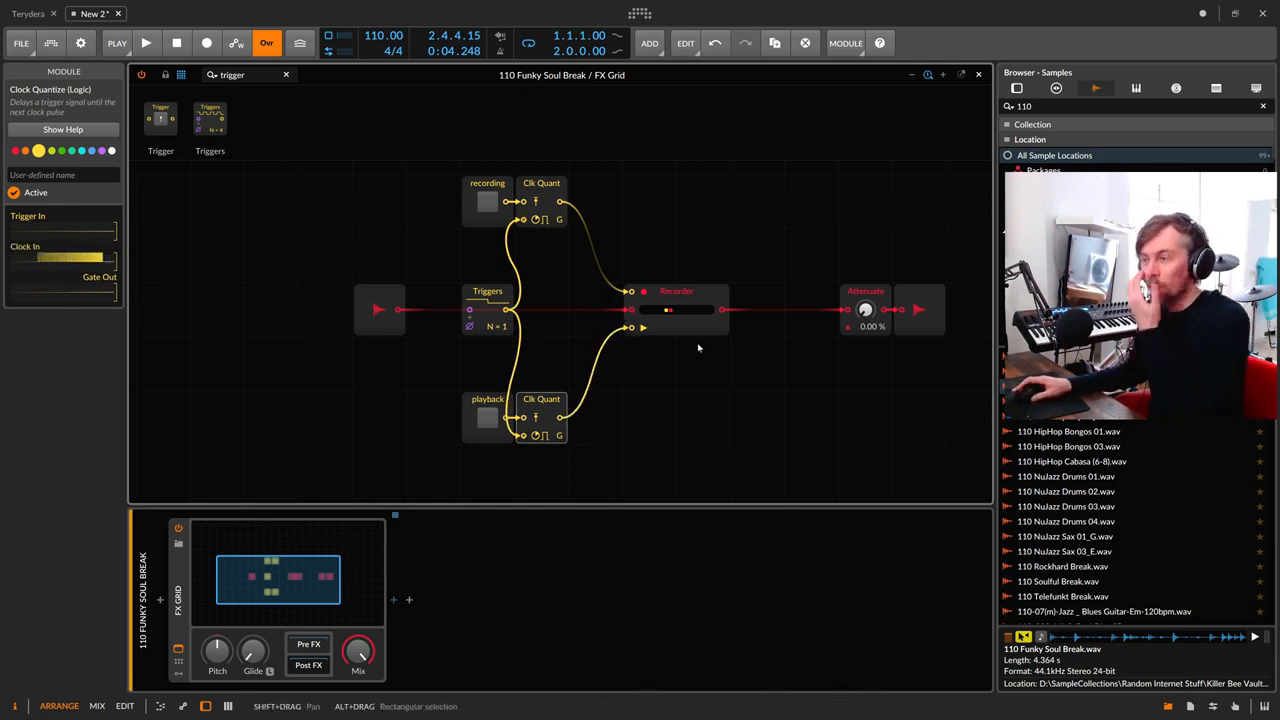
Step: Add an Oscilloscope in the free space above the Recorder and set its mode to Slow
scroll(634, 340, "up", 2)
scroll(542, 310, "up", 2)
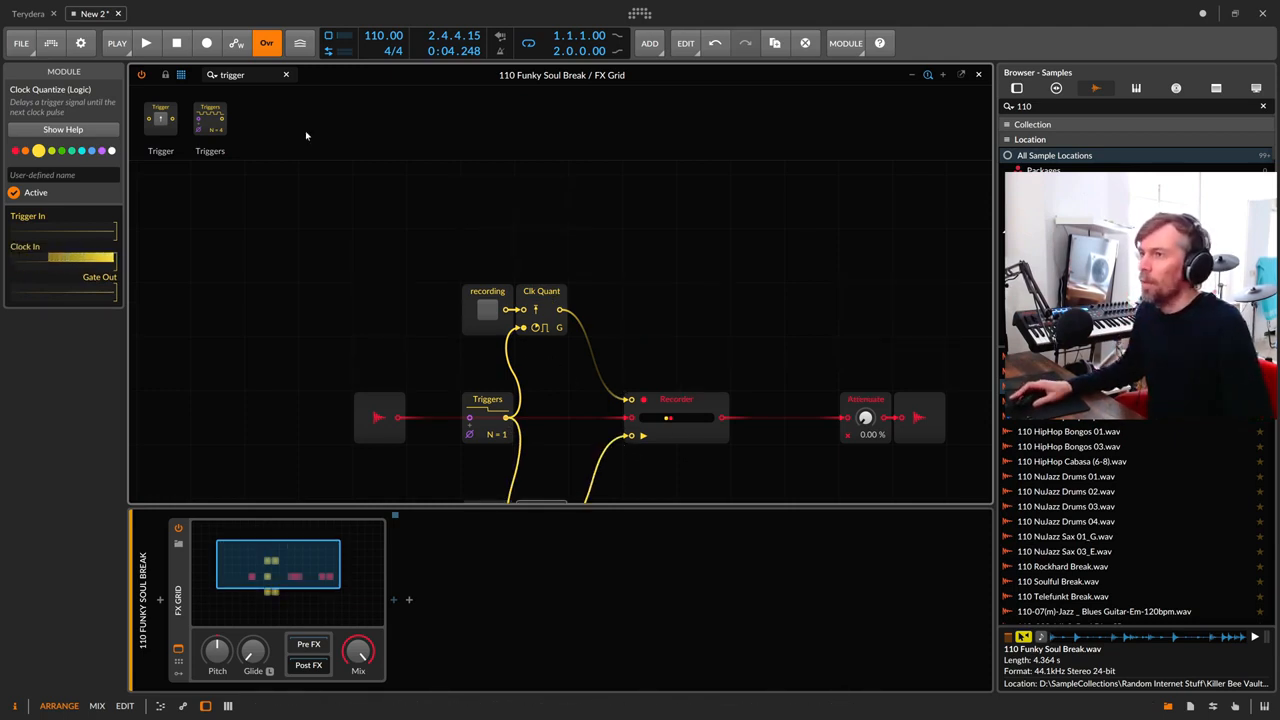
left_click(232, 75)
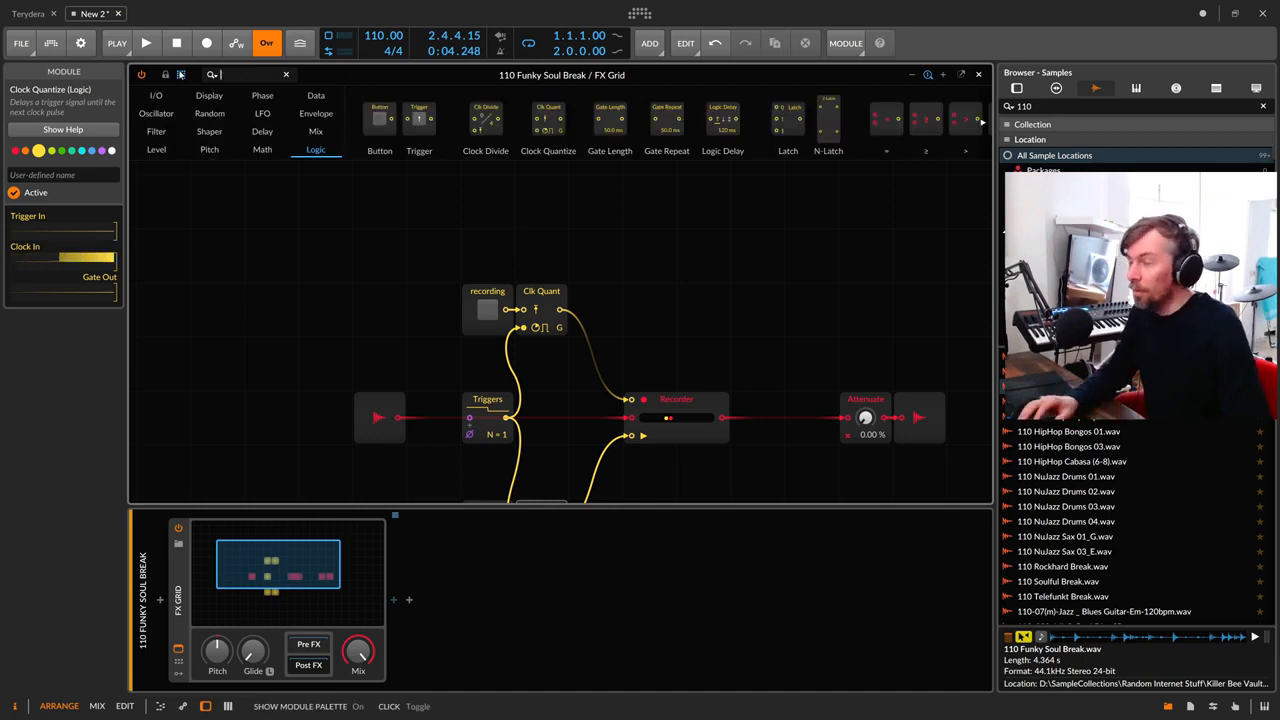
type("osc")
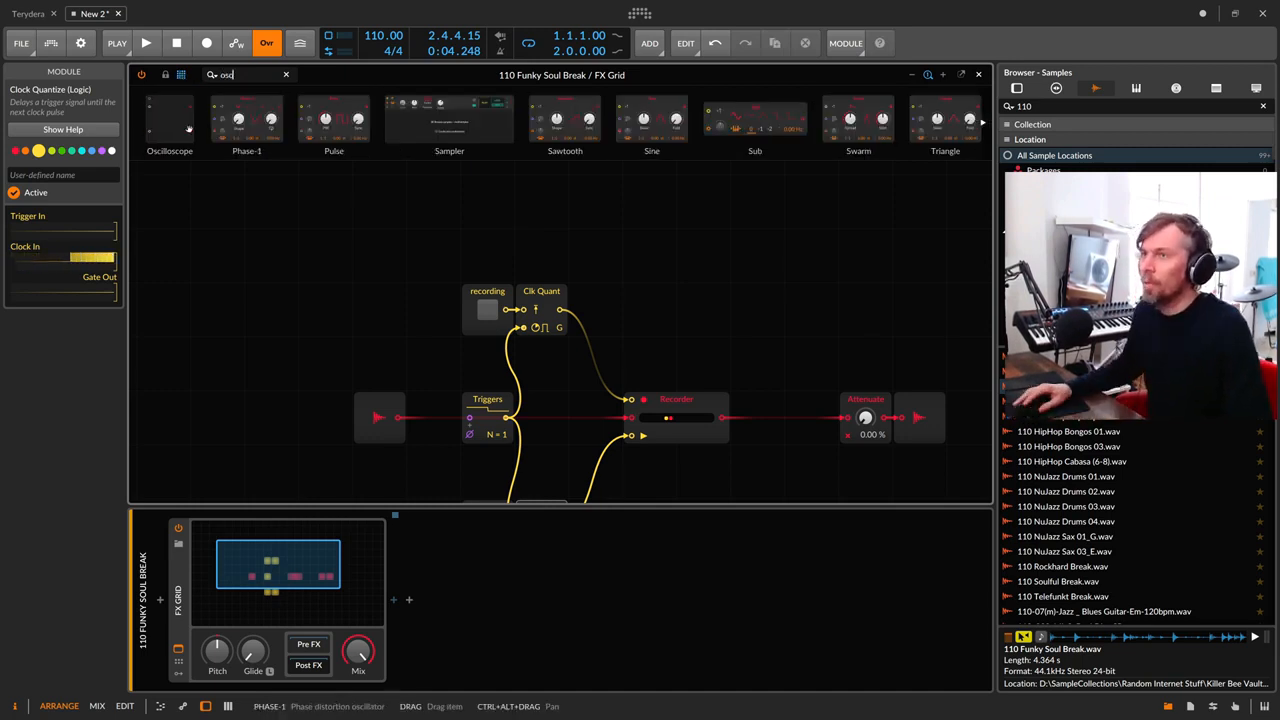
left_click_drag(169, 120, 666, 268)
scroll(666, 268, "up", 2)
scroll(666, 268, "down", 1)
left_click_drag(637, 338, 635, 232)
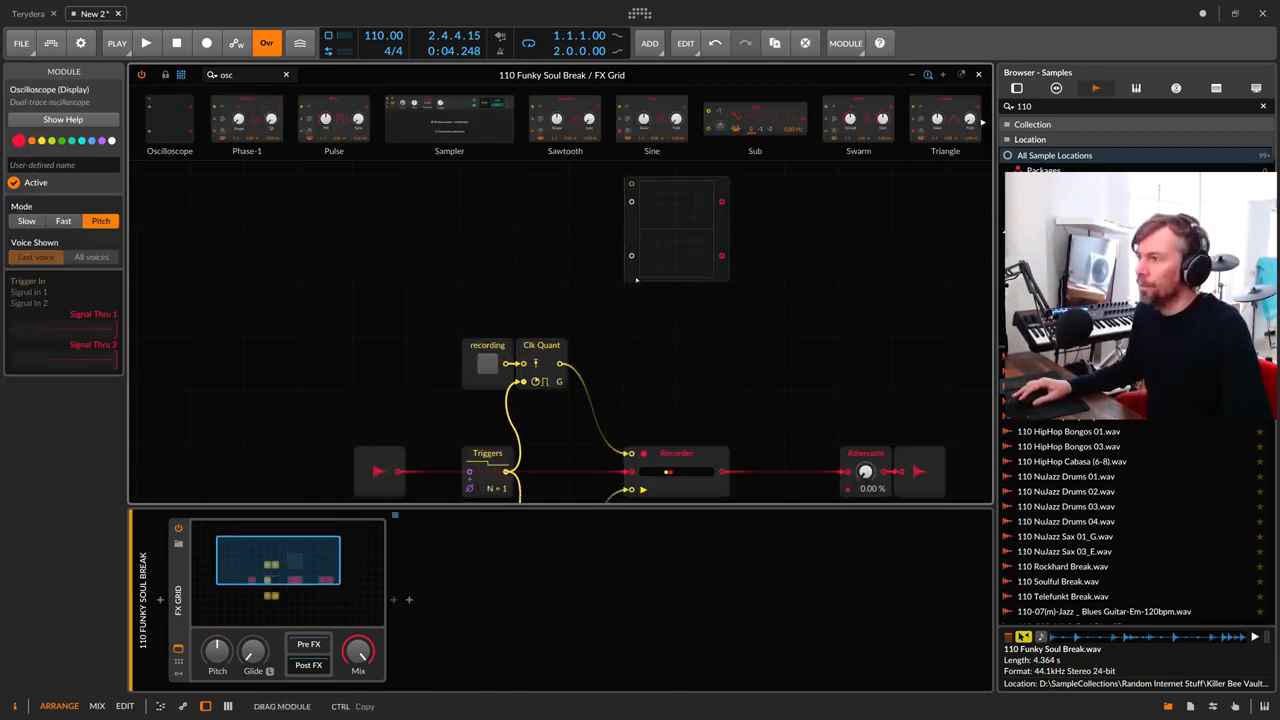
left_click(27, 221)
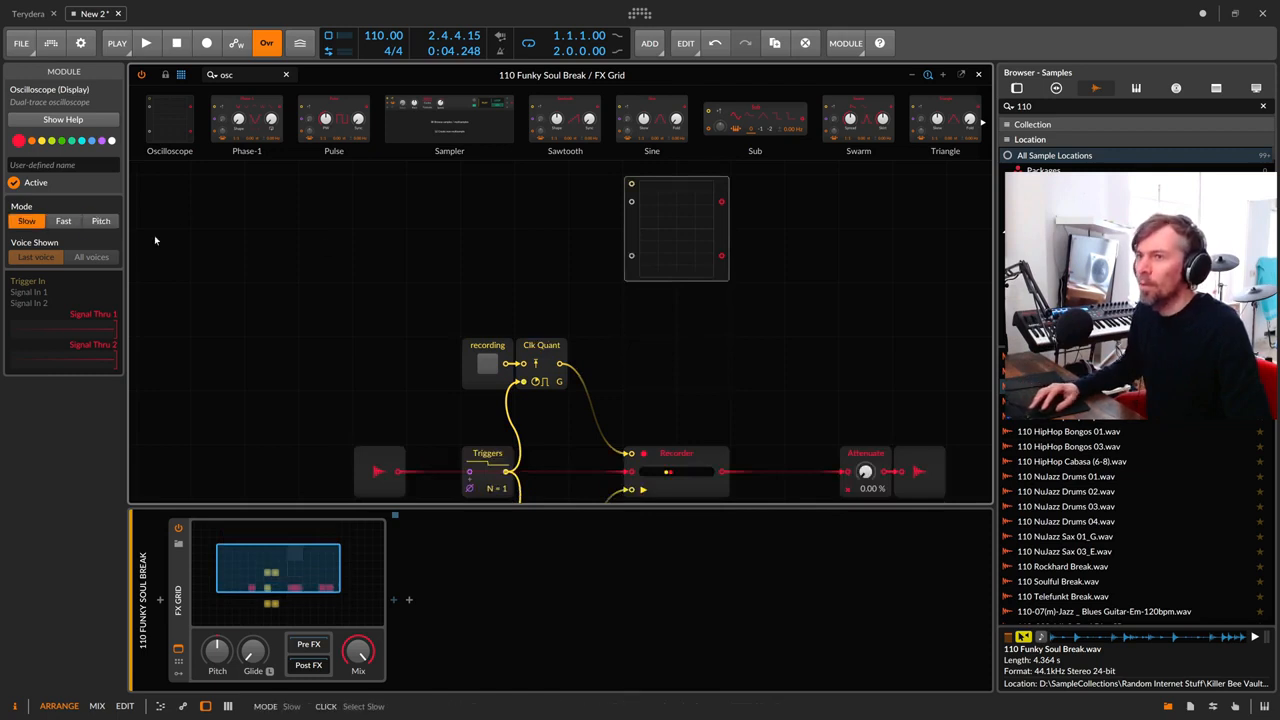
Step: Duplicate the oscilloscope directly below itself and widen both scopes equally
key("ctrl+d")
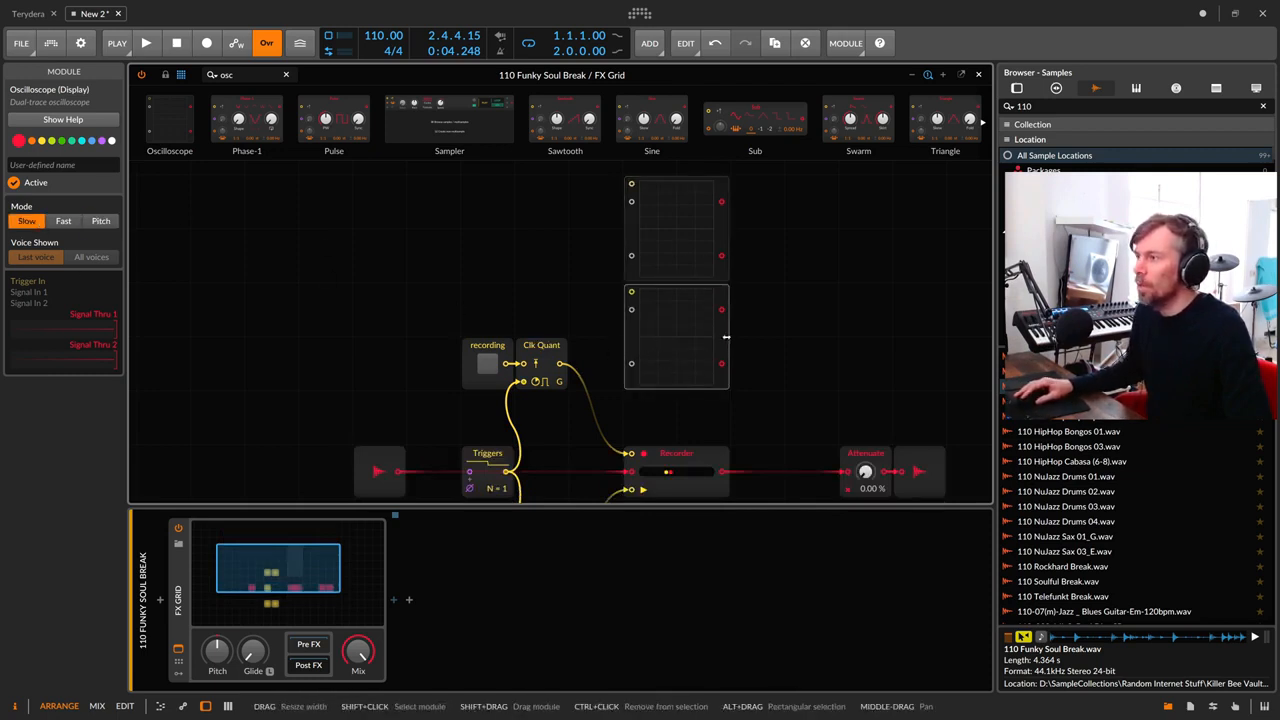
left_click_drag(721, 340, 828, 340)
left_click_drag(728, 236, 825, 236)
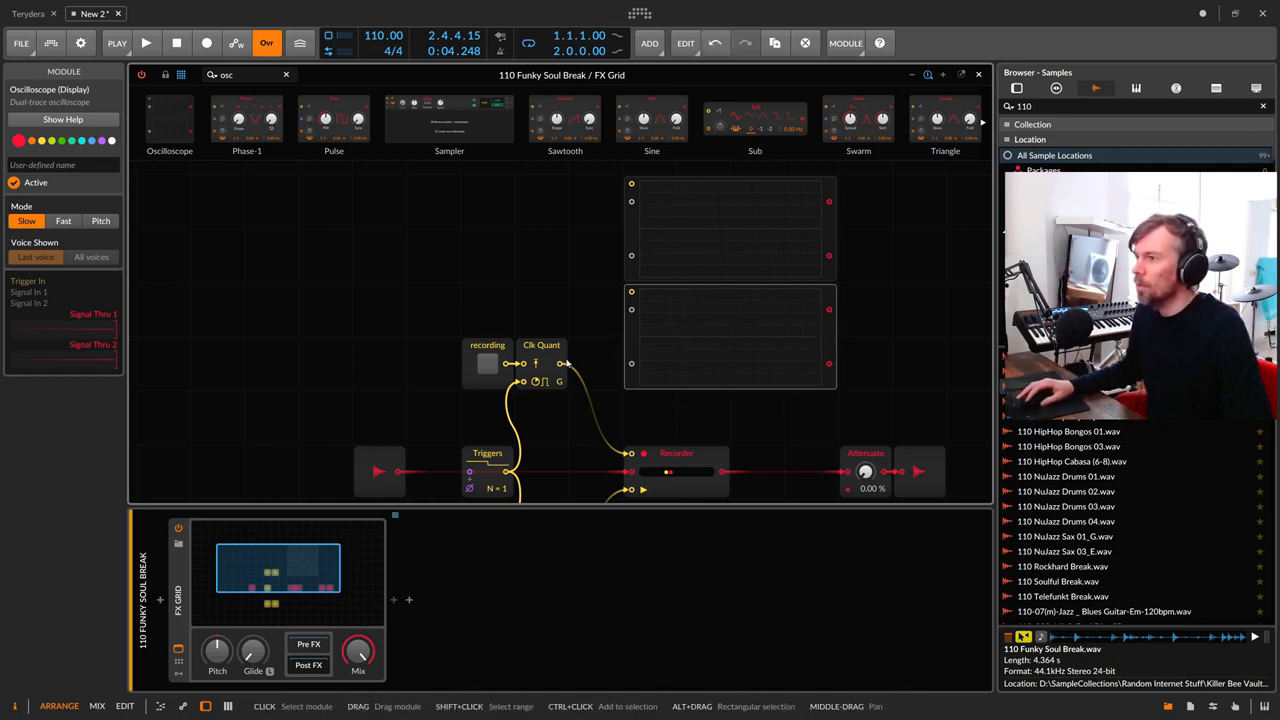
Step: Wire the recording Clock Quantize's output to the lower oscilloscope and the recording button's output to the upper one
left_click_drag(628, 361, 630, 363)
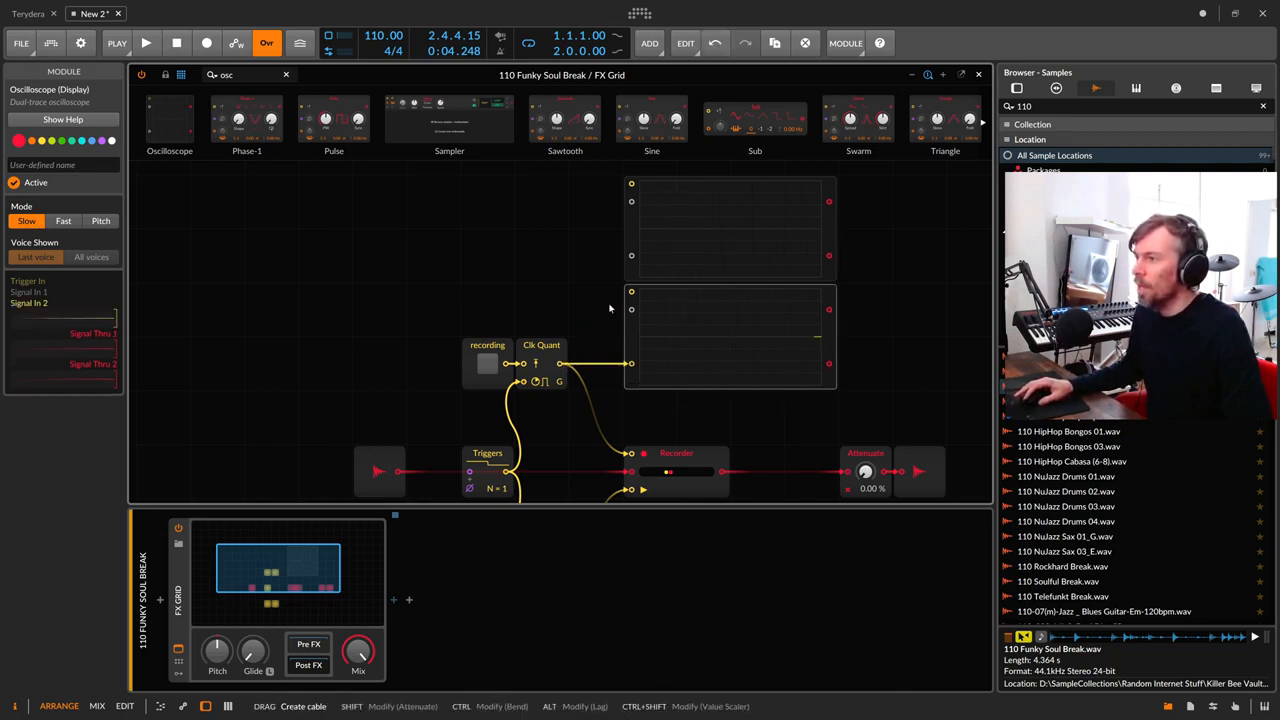
left_click(553, 345)
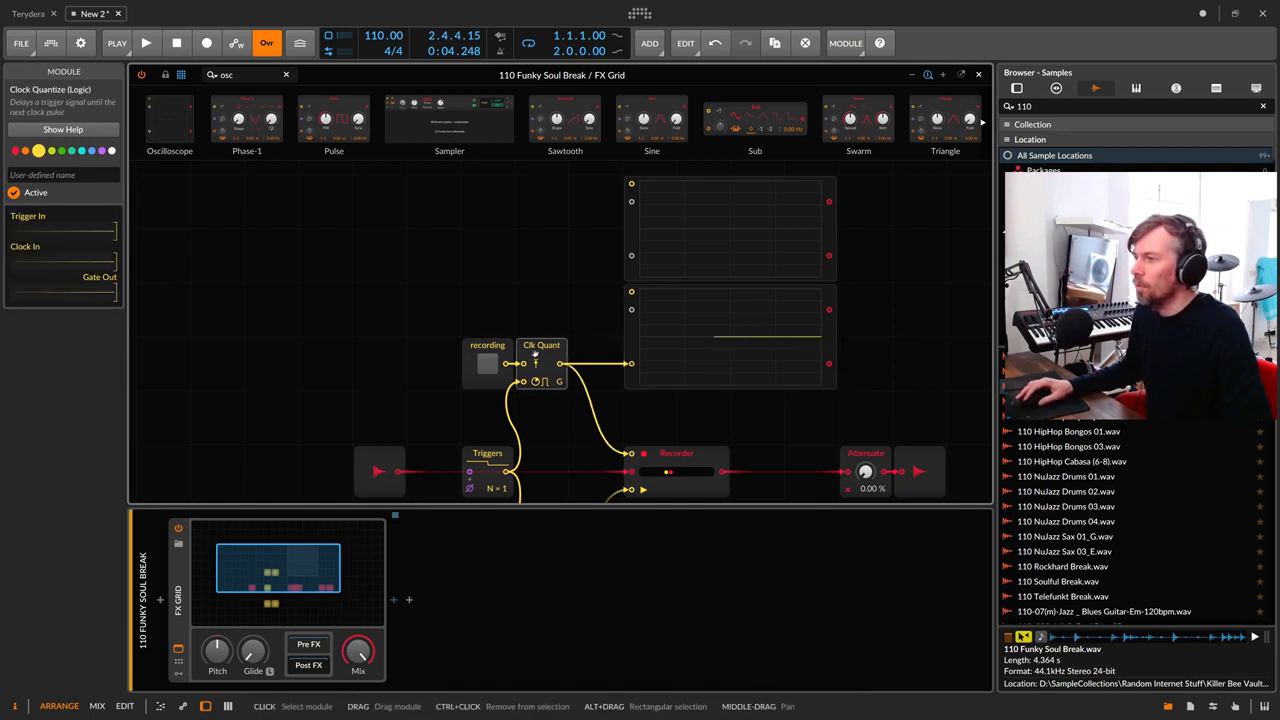
left_click(487, 453)
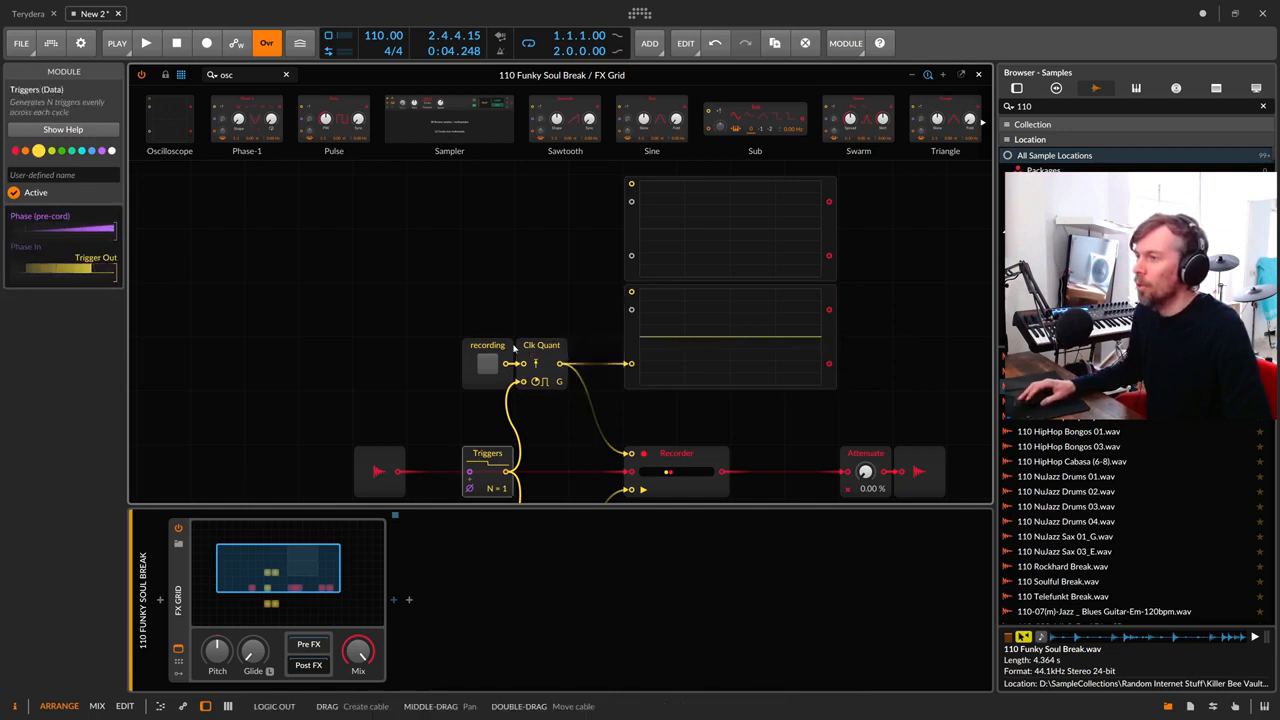
mouse_move(513, 347)
left_mouse_down()
mouse_move(575, 232)
mouse_move(631, 257)
left_mouse_up()
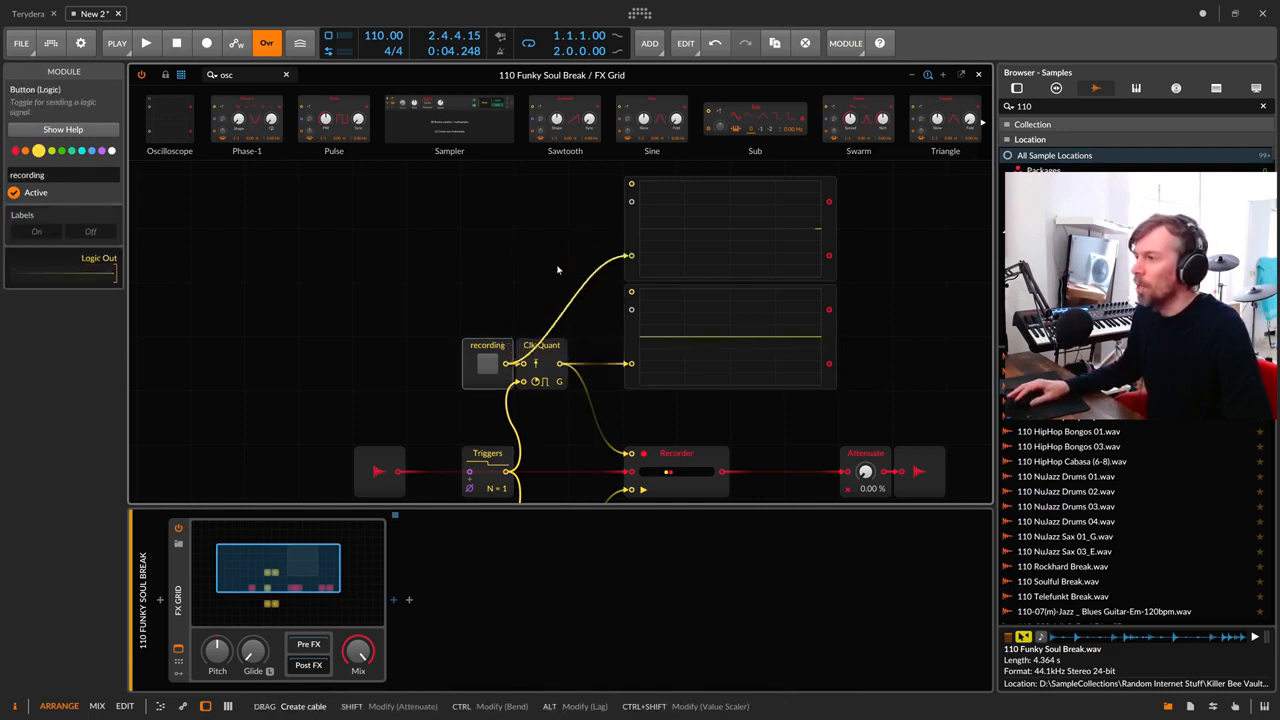
left_click(632, 262)
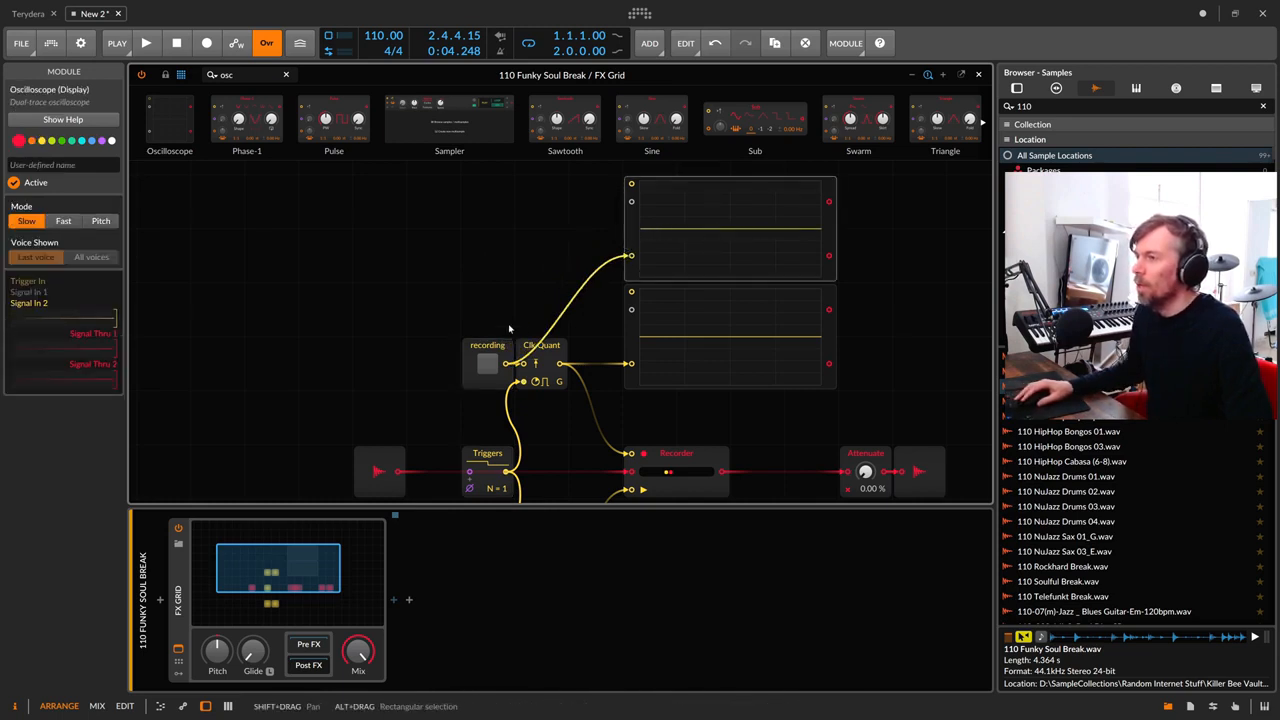
Step: Toggle the recording button on, off and on again, comparing the button signal with the quantized gate on the oscilloscopes
scroll(407, 451, "down", 3)
scroll(407, 451, "up", 5)
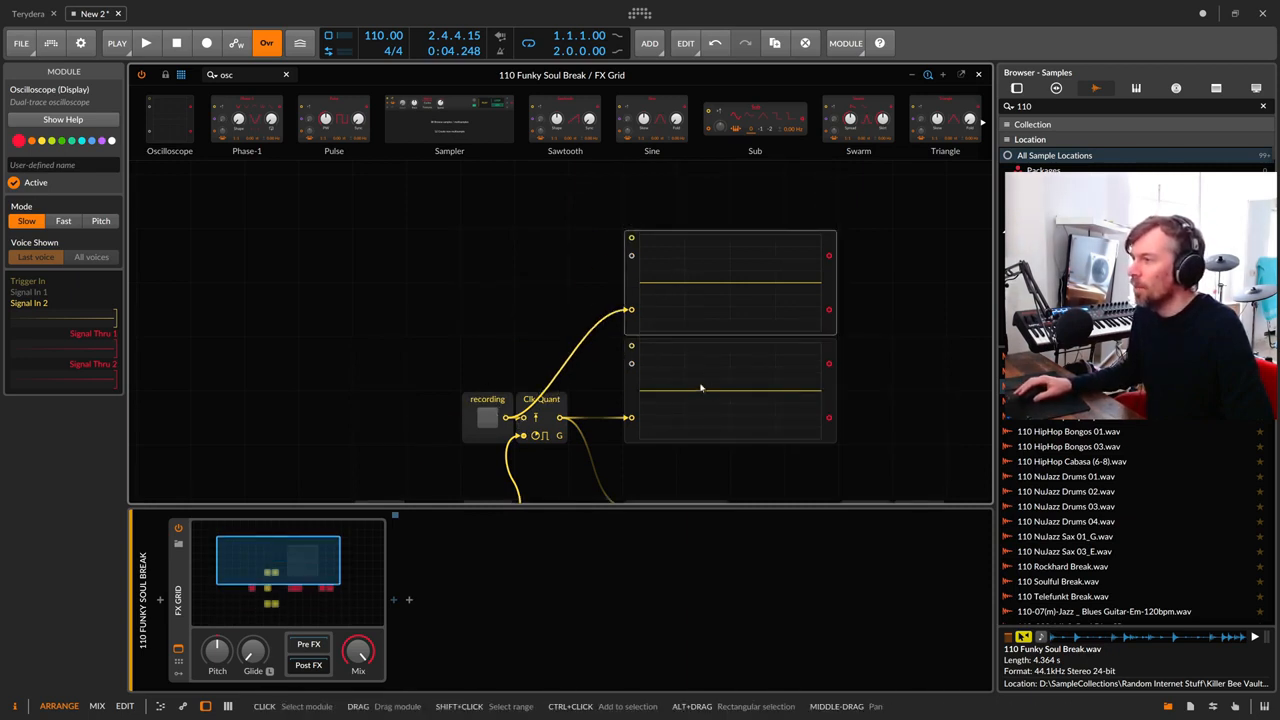
left_click(490, 419)
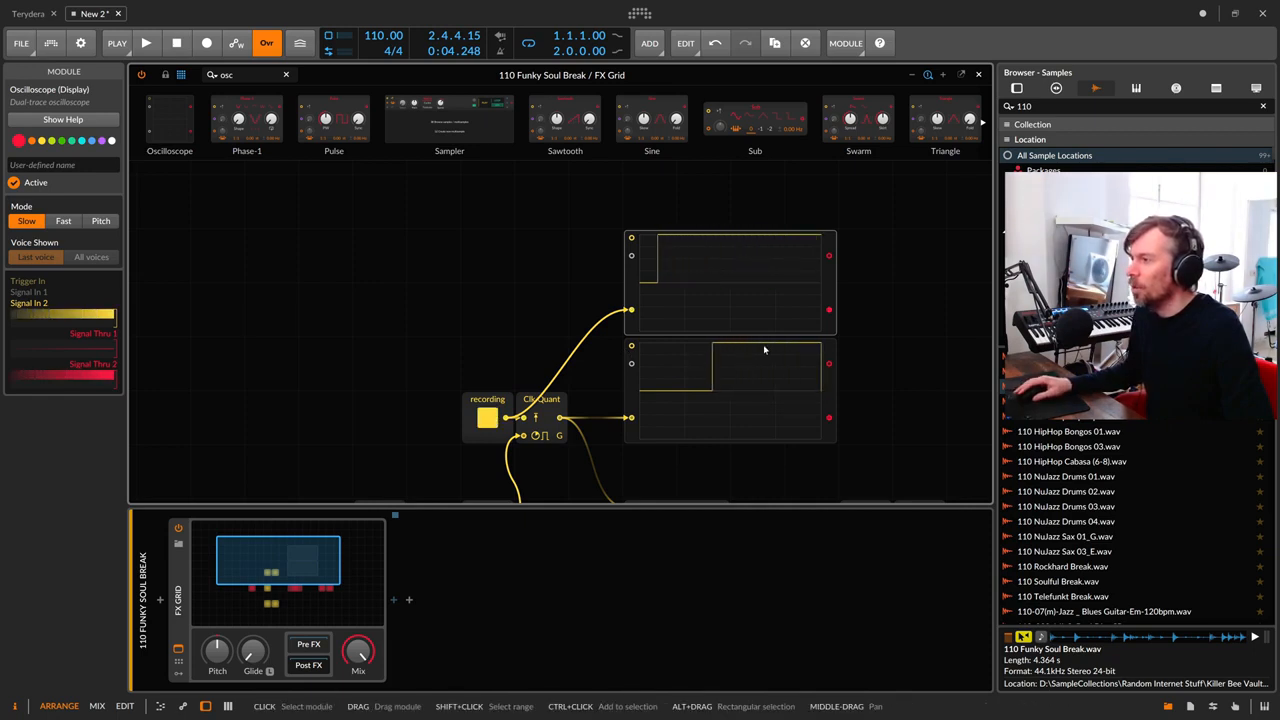
scroll(501, 427, "down", 2)
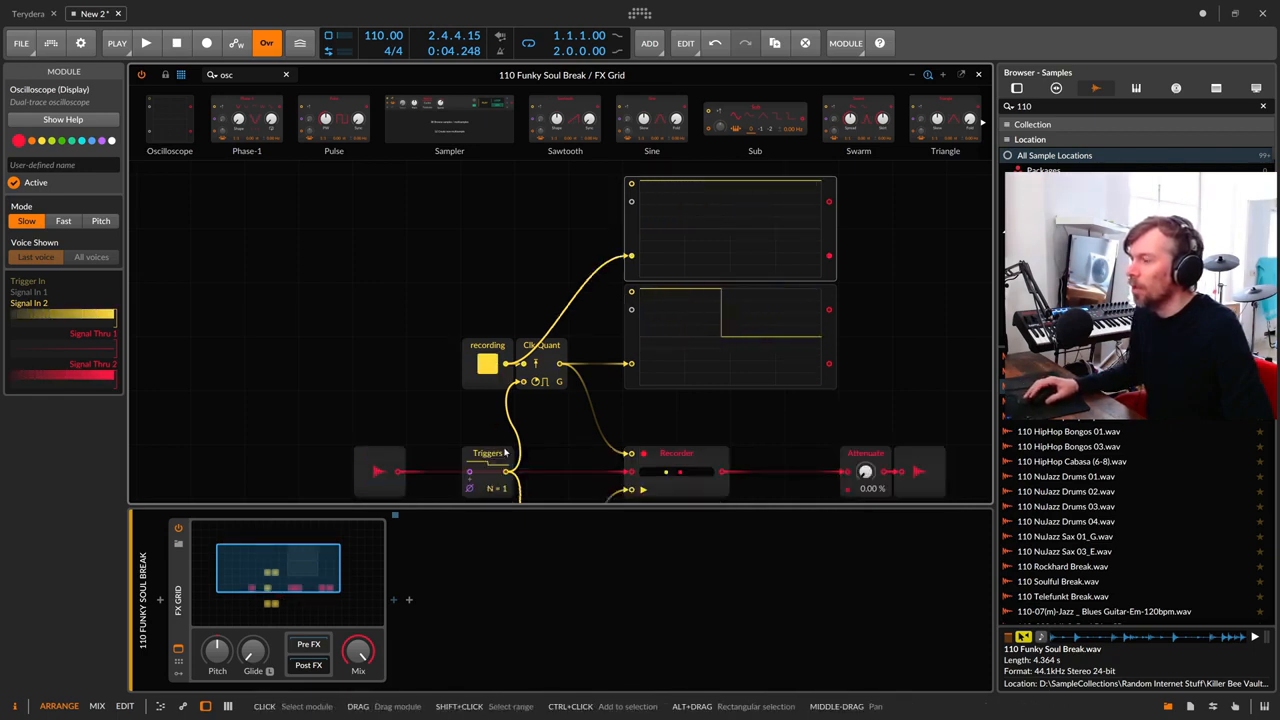
scroll(505, 453, "up", 2)
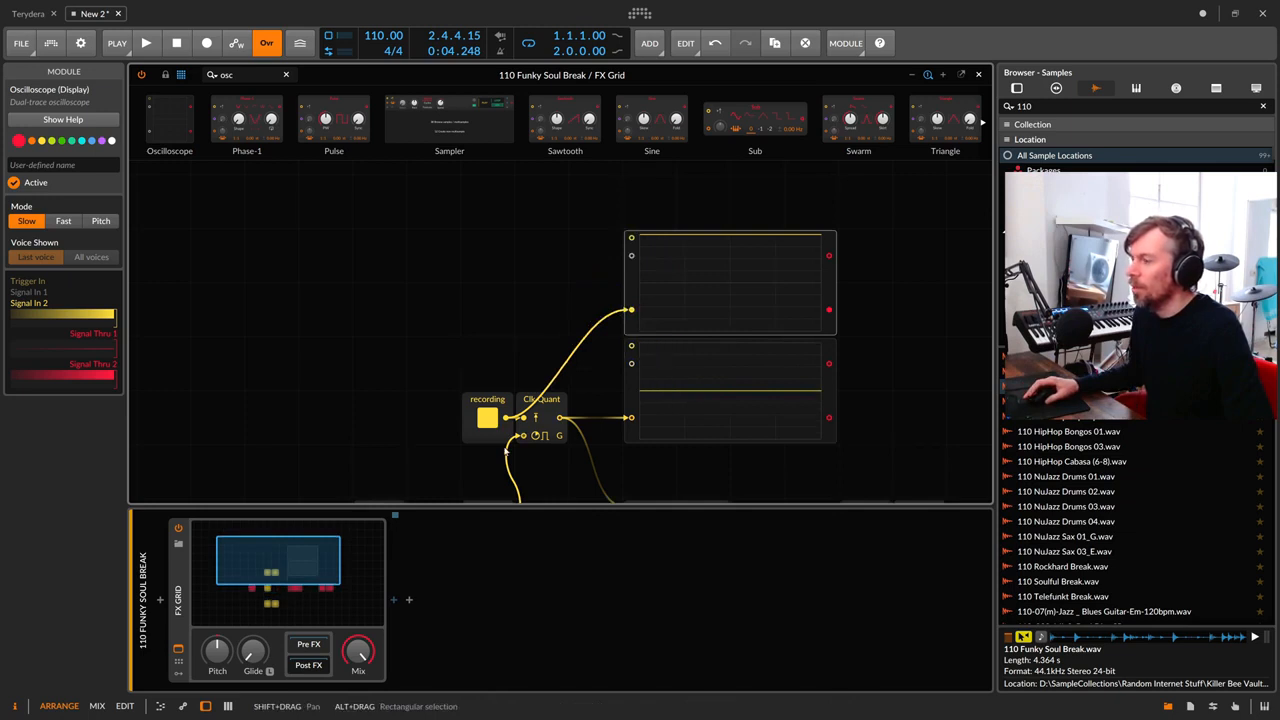
scroll(505, 450, "down", 2)
left_click(489, 360)
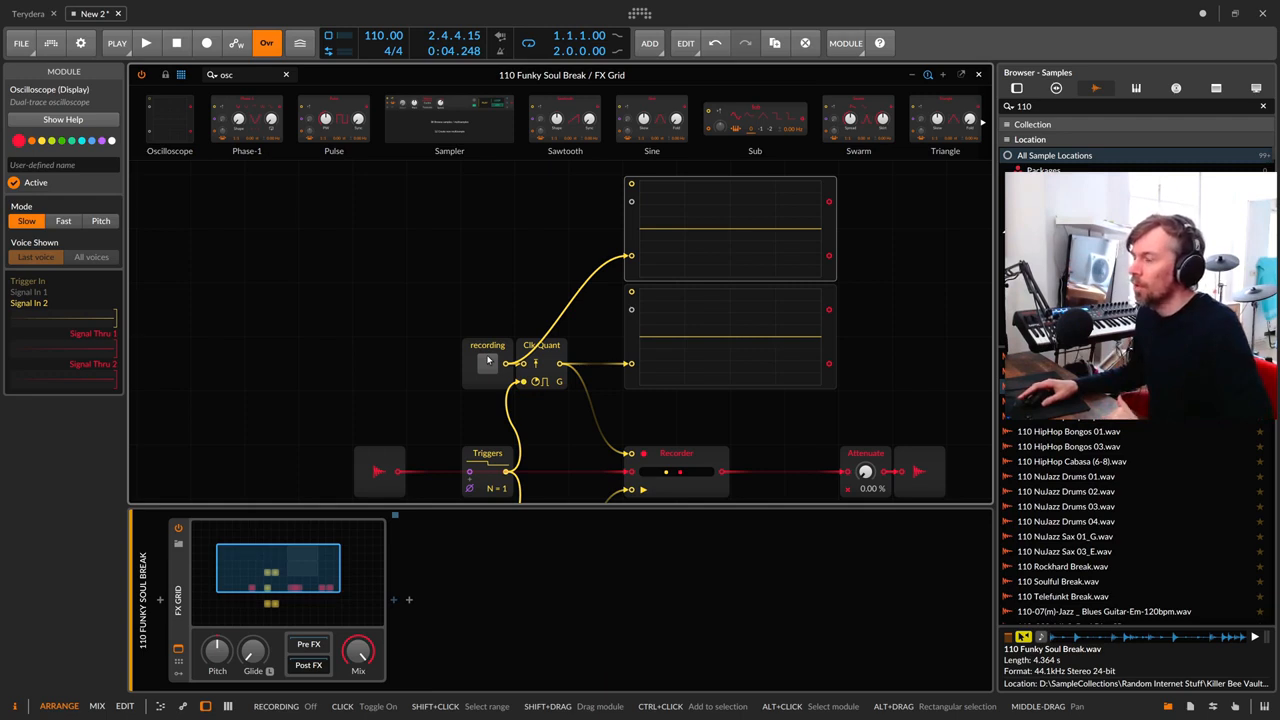
left_click(487, 362)
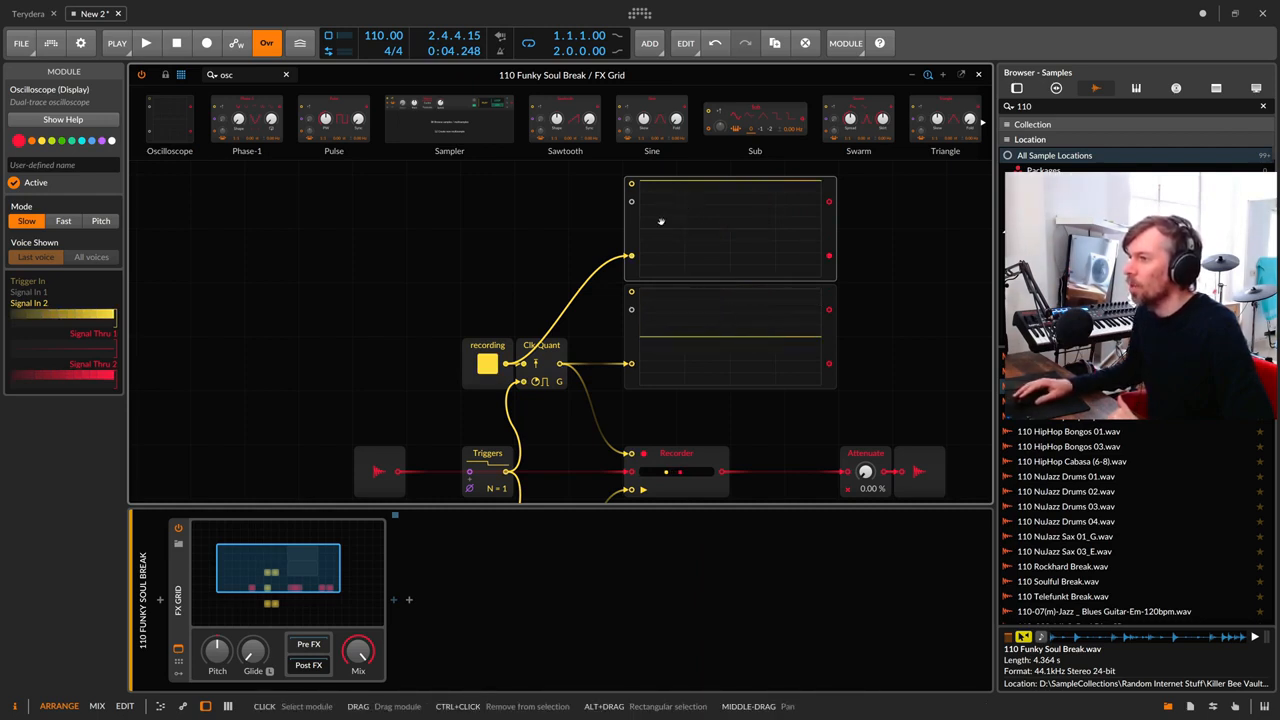
Step: Move the recording button up one grid row above its Clock Quantize and shift both oscilloscopes up by one row
left_click_drag(487, 345, 487, 292)
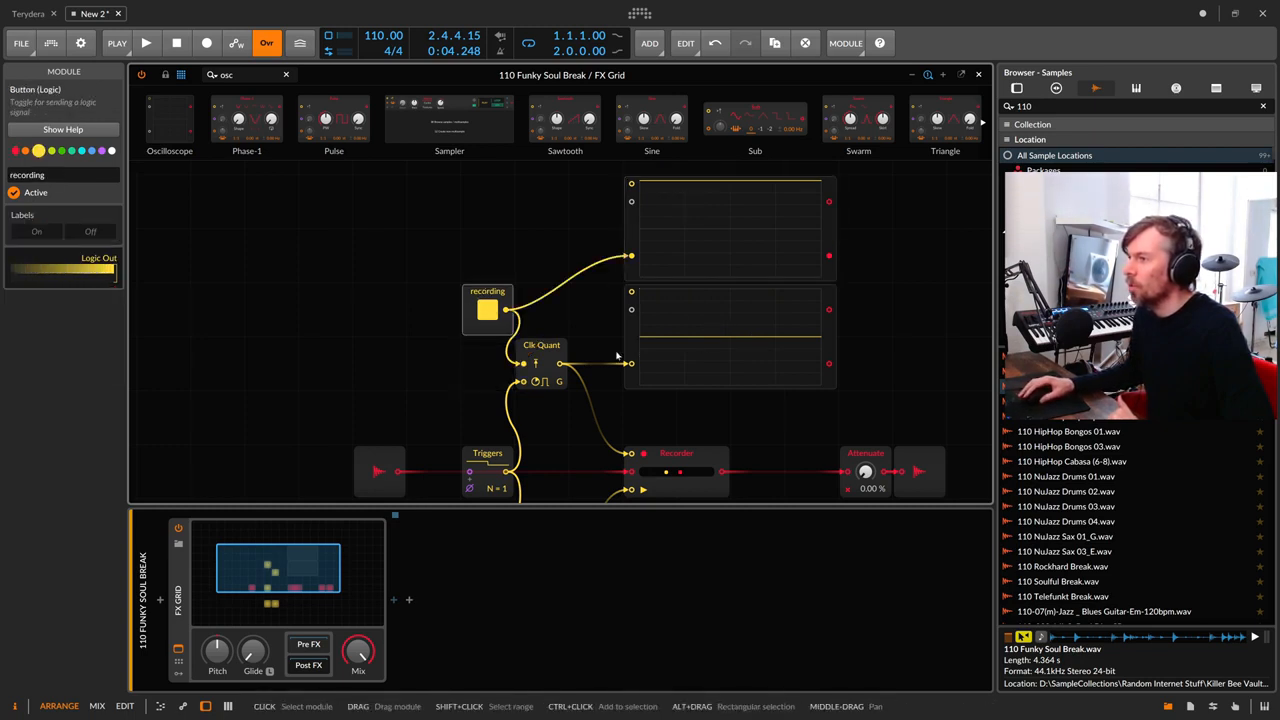
left_click(551, 352)
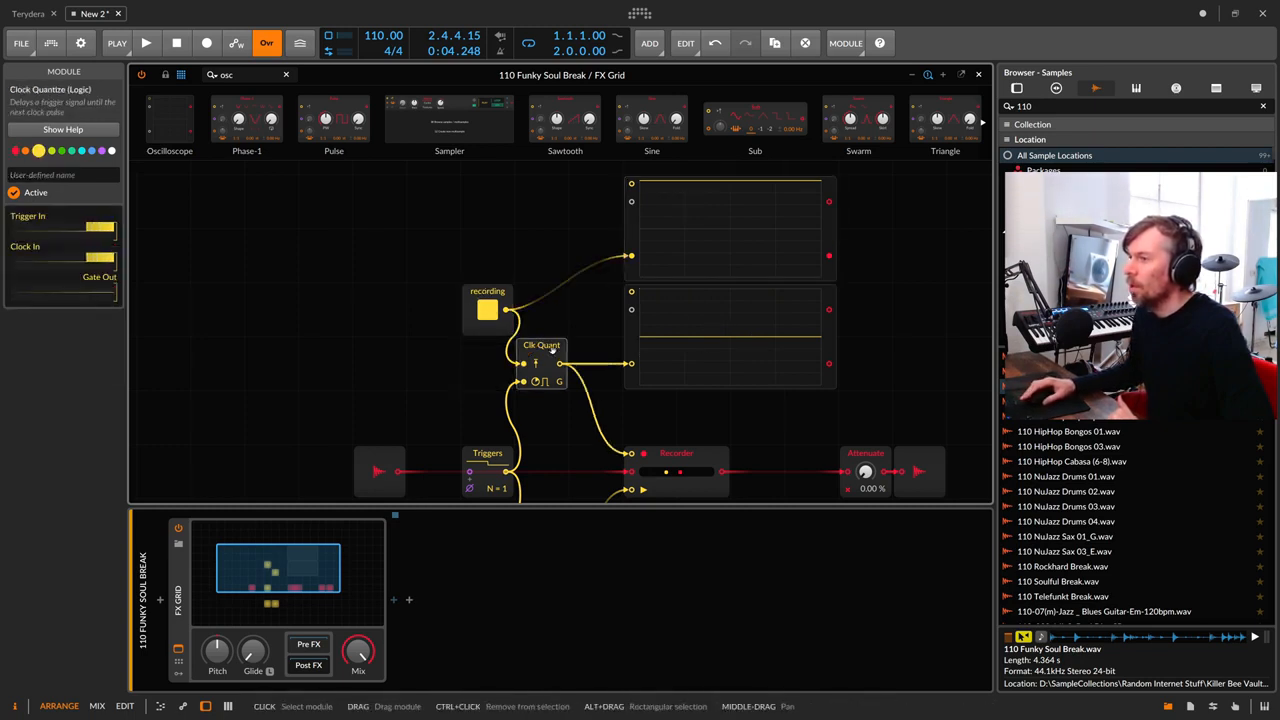
left_click(489, 455)
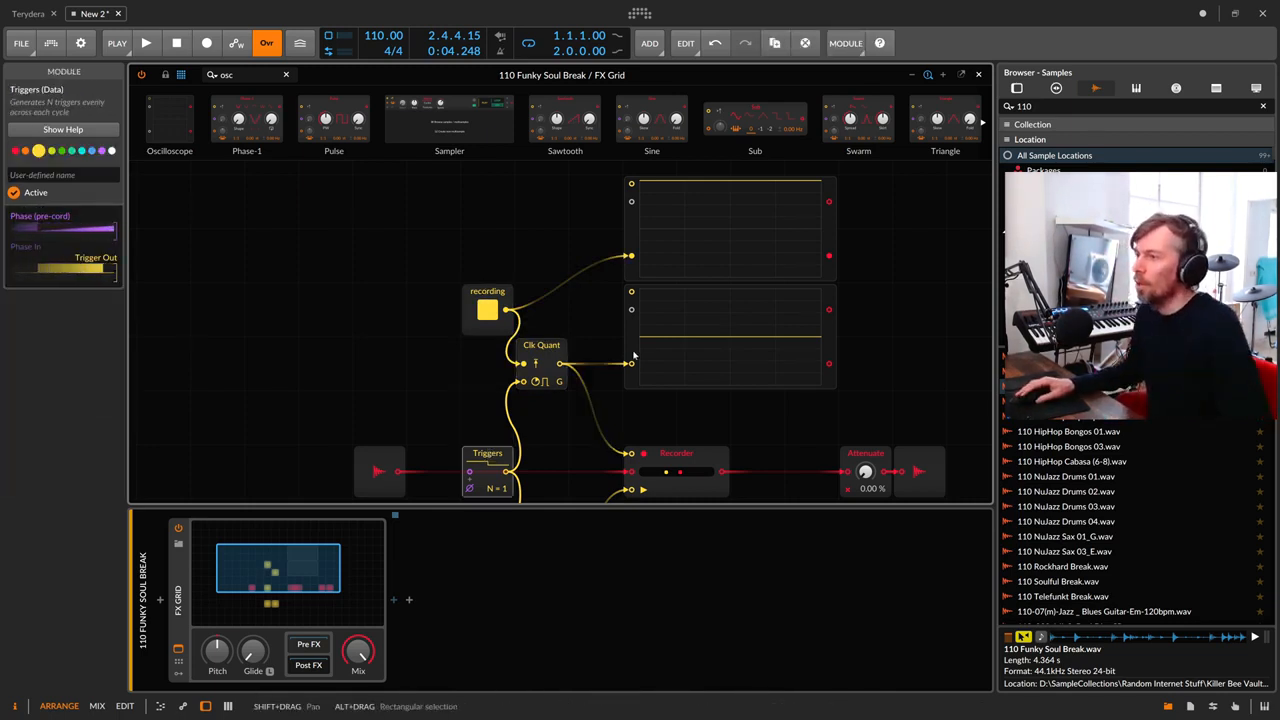
scroll(644, 331, "up", 2)
left_click_drag(644, 331, 644, 277)
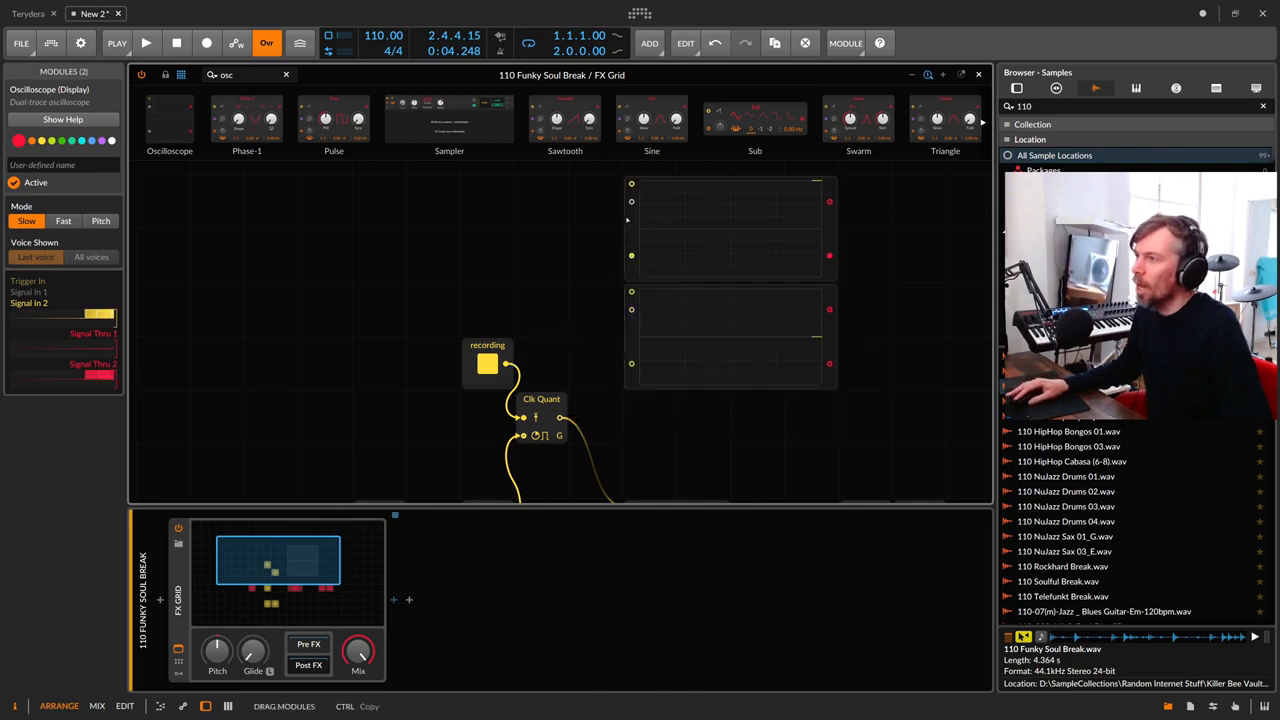
Step: Duplicate the lower oscilloscope directly below itself and wire the Triggers output to the copy
scroll(641, 300, "down", 4)
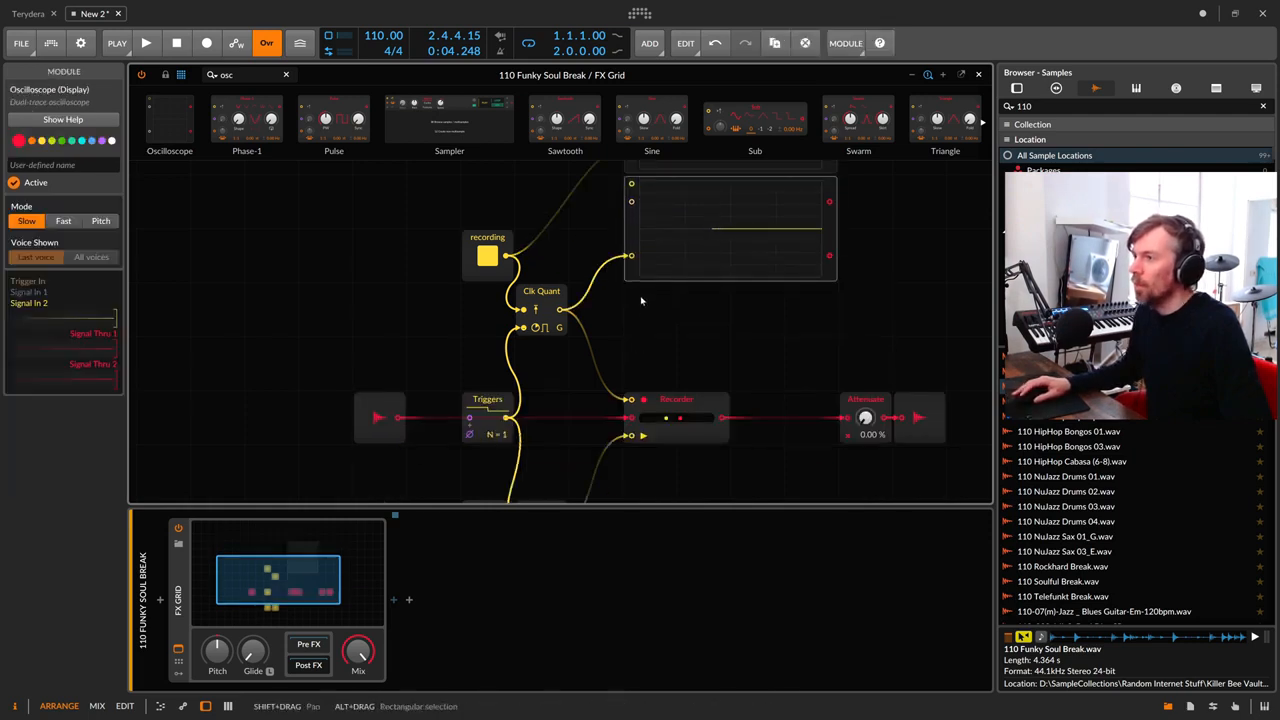
key("ctrl+d")
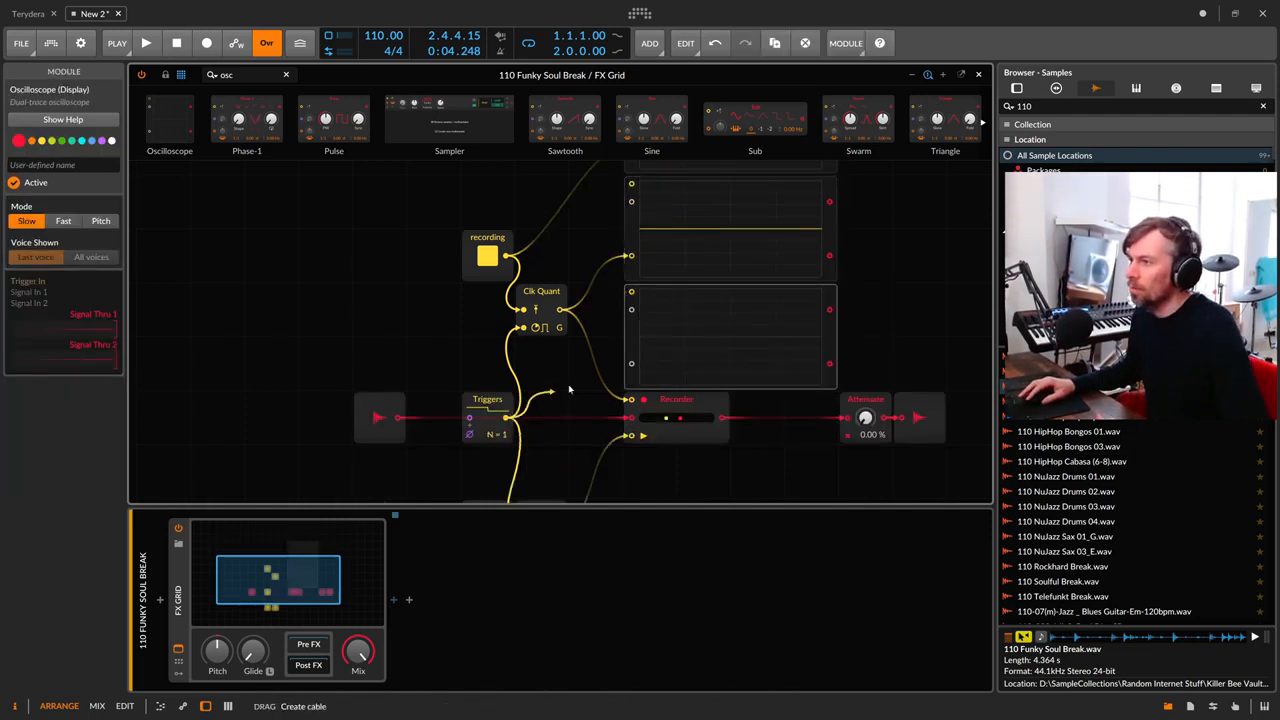
left_click_drag(510, 418, 631, 366)
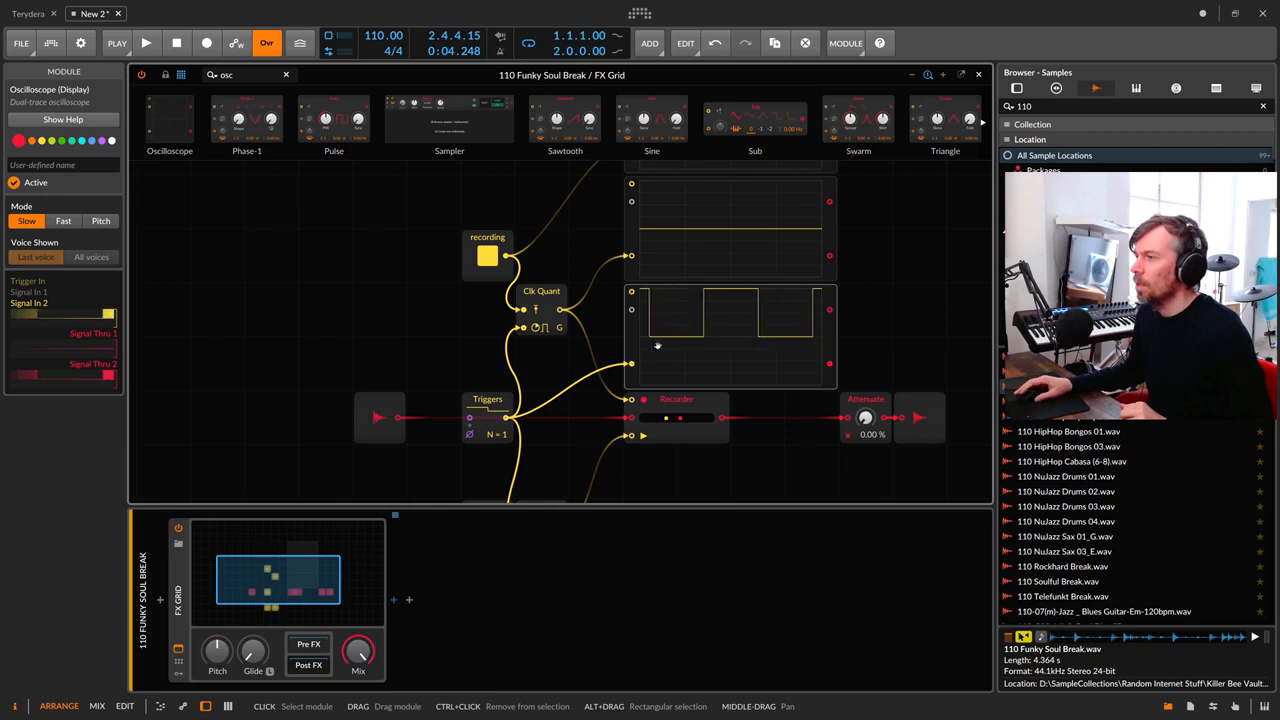
Step: Toggle the recording button off and on, comparing the button, quantized gate and Triggers signals on the three oscilloscopes
scroll(562, 360, "up", 1)
left_click(556, 357)
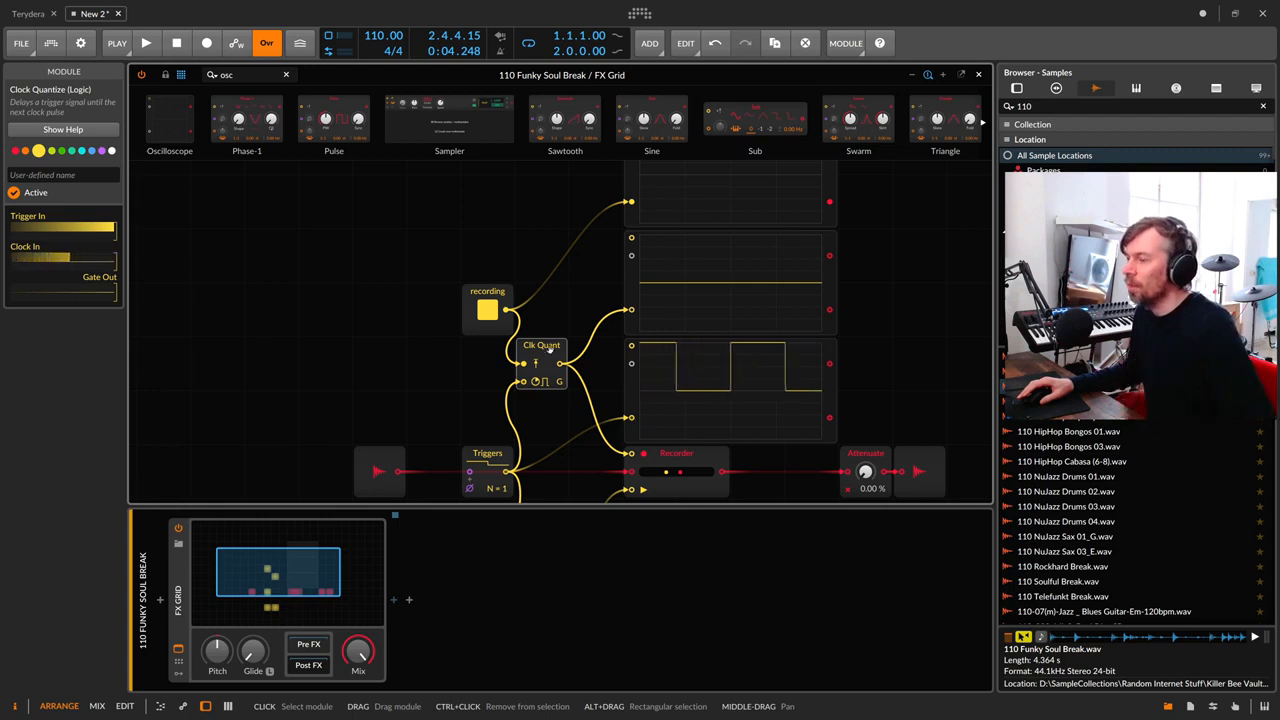
left_click(487, 311)
scroll(515, 340, "up", 1)
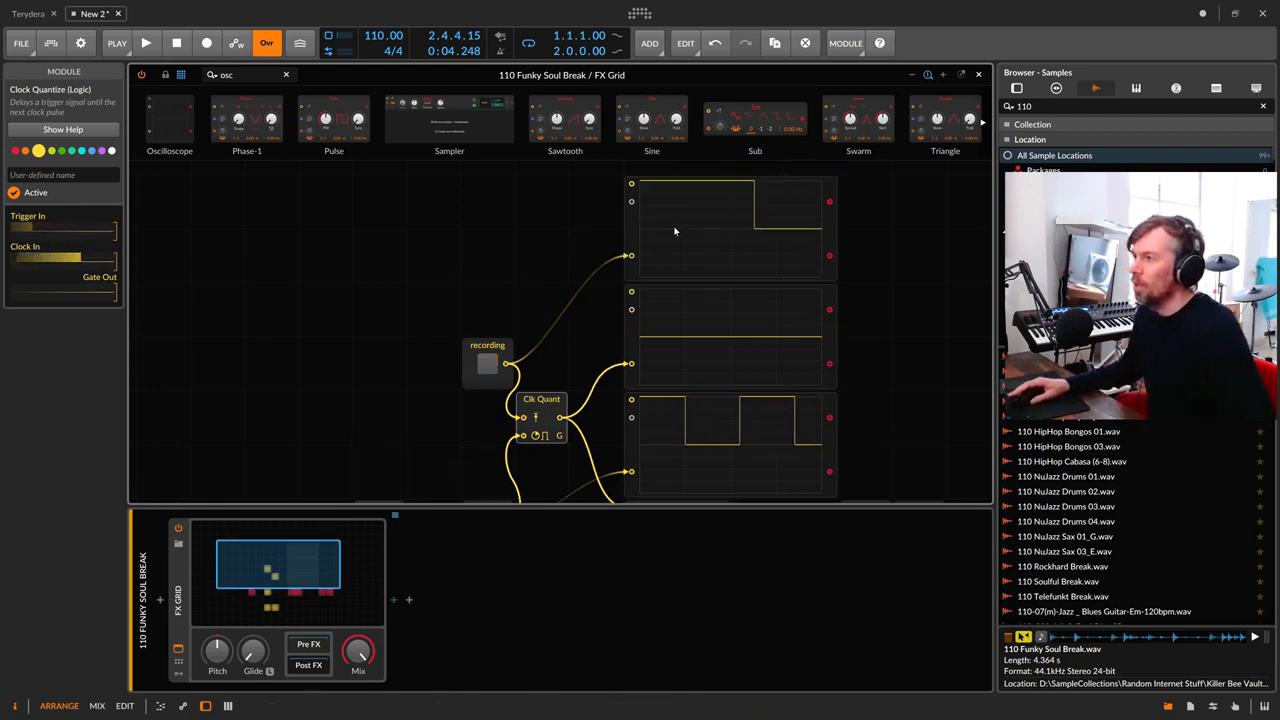
left_click(487, 364)
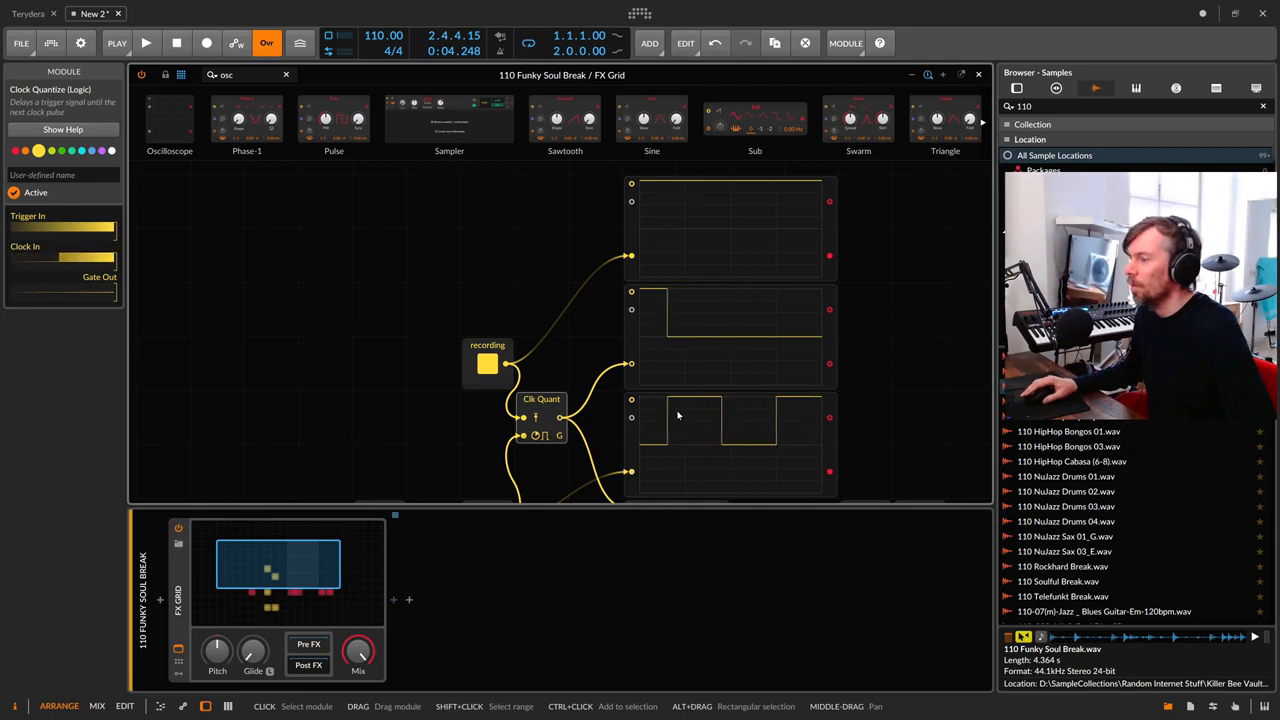
Step: Try the recording Clock Quantize in trigger output mode instead of gate mode
scroll(677, 415, "down", 2)
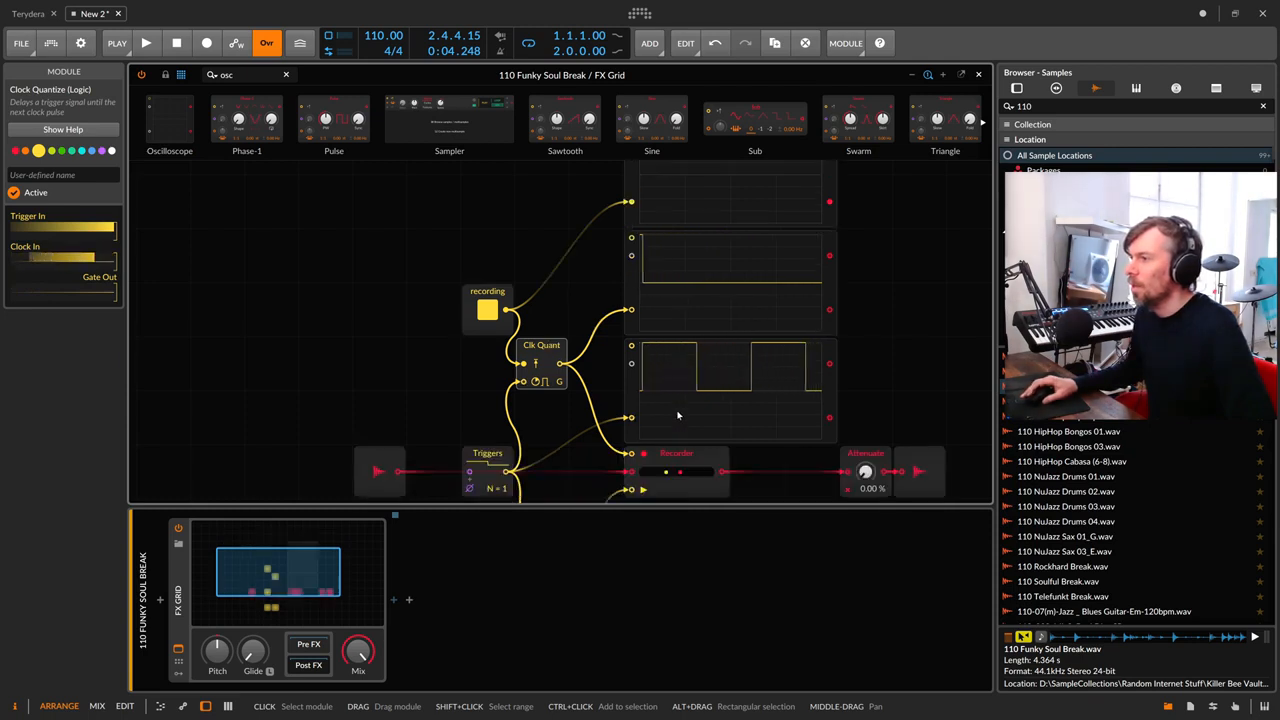
left_click(560, 384)
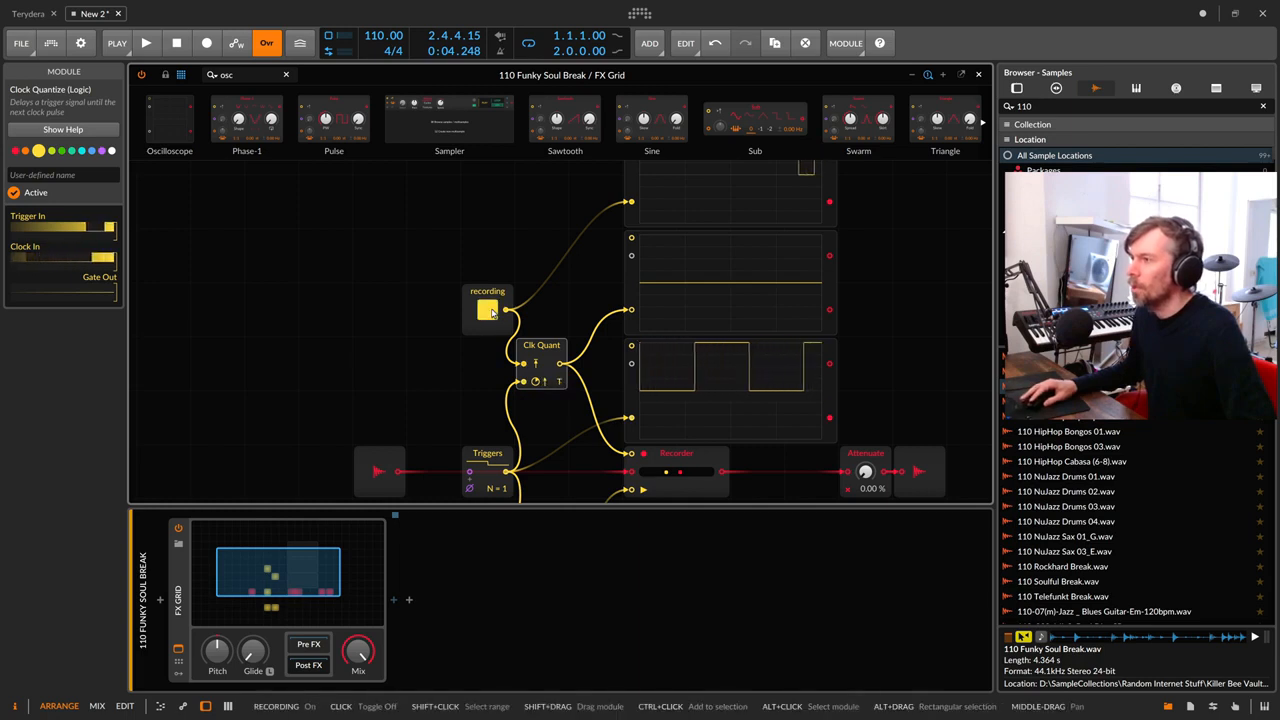
scroll(595, 366, "up", 1)
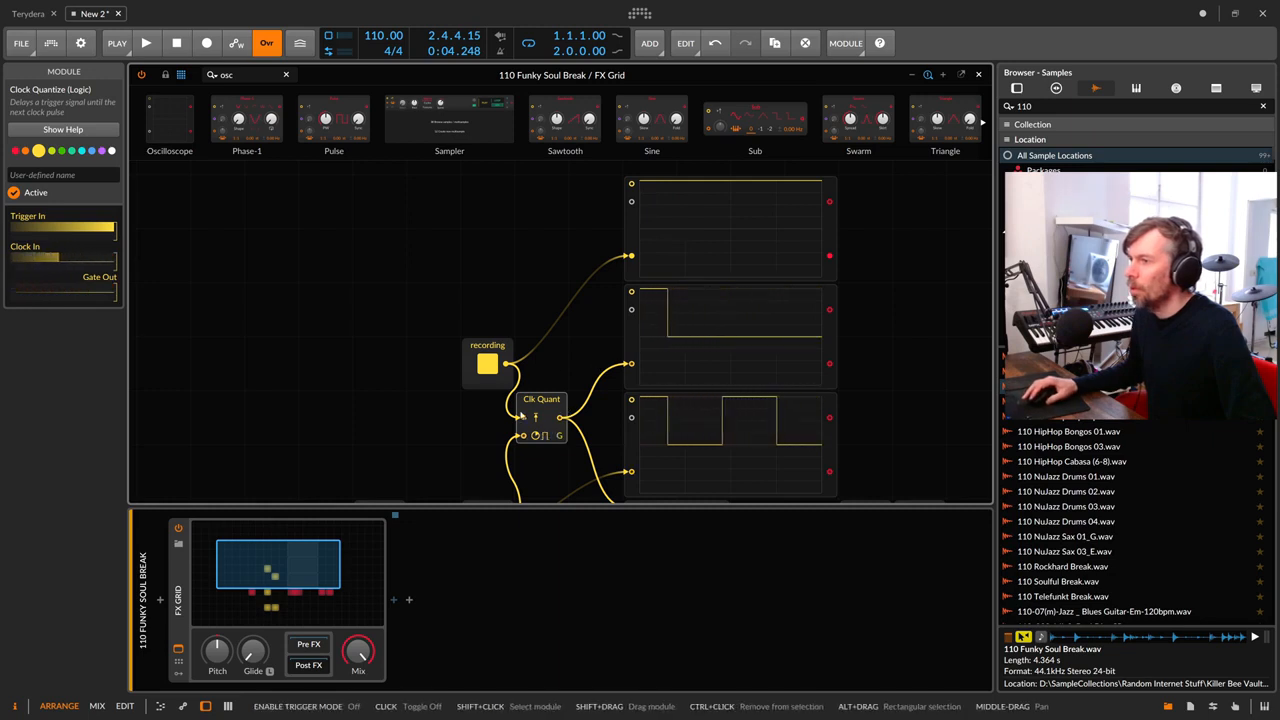
Step: Turn the recording button off and move it and its Clock Quantize further left, freeing space before the oscilloscopes
left_click(488, 362)
left_click_drag(490, 362, 435, 362)
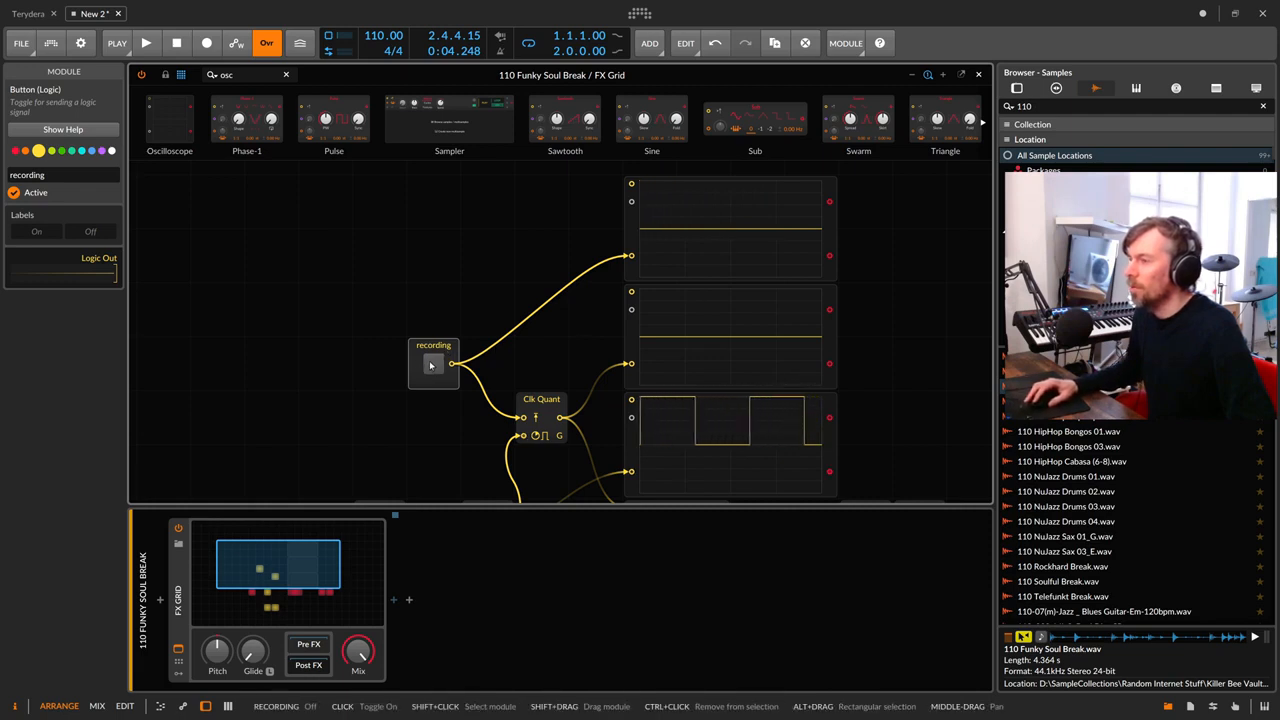
scroll(496, 337, "down", 2)
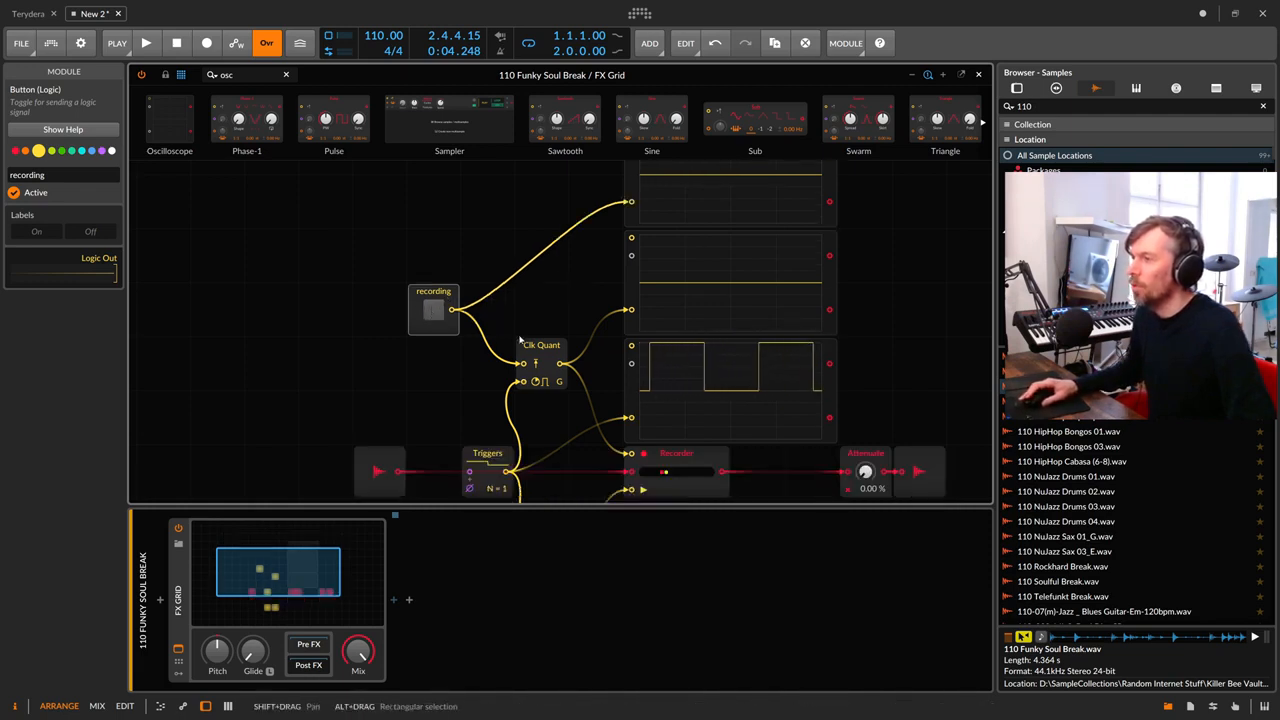
left_click_drag(433, 300, 379, 300)
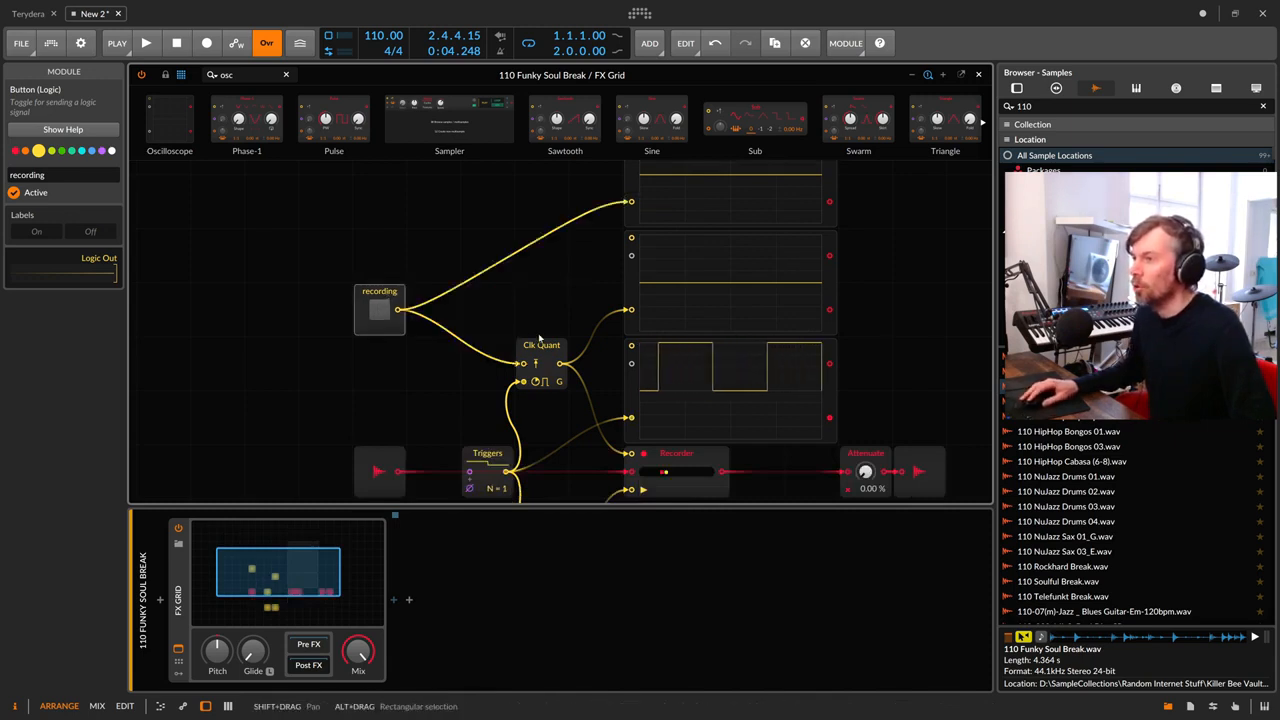
left_click_drag(541, 345, 487, 345)
Step: Clear the module search and add a Latch module between the recording Clock Quantize and the oscilloscopes
left_click_drag(242, 76, 204, 77)
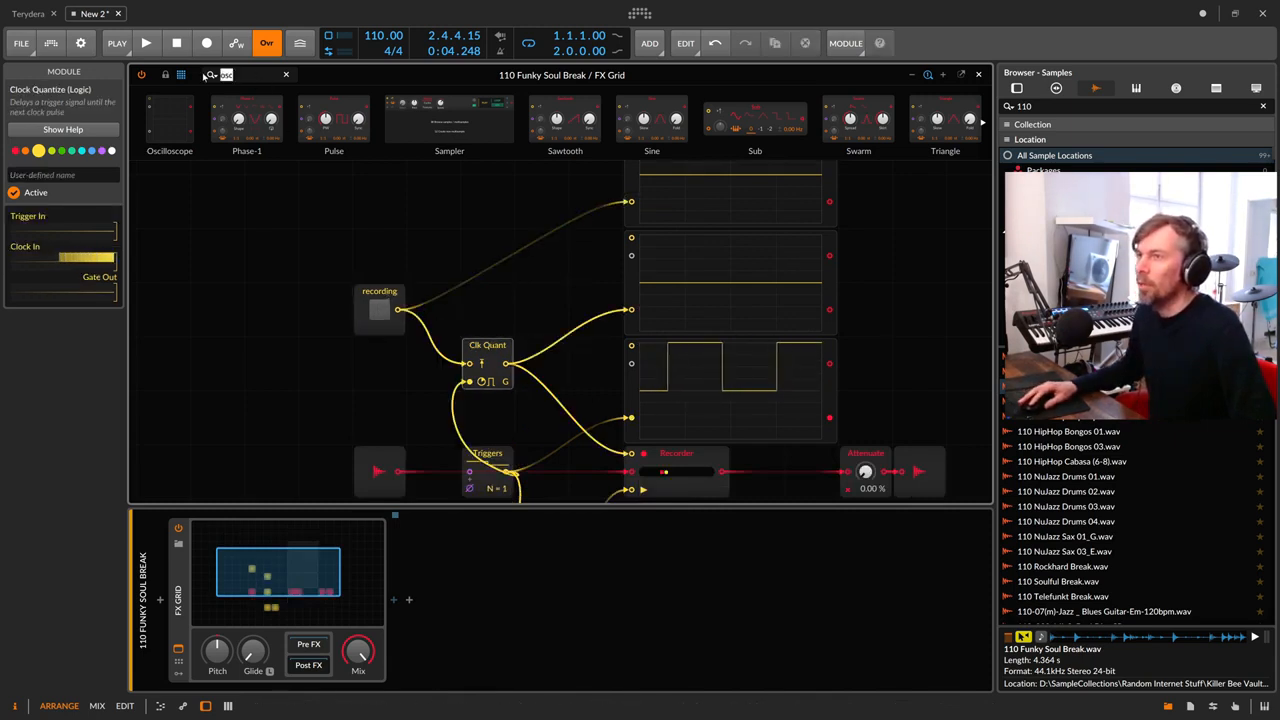
key("BackSpace")
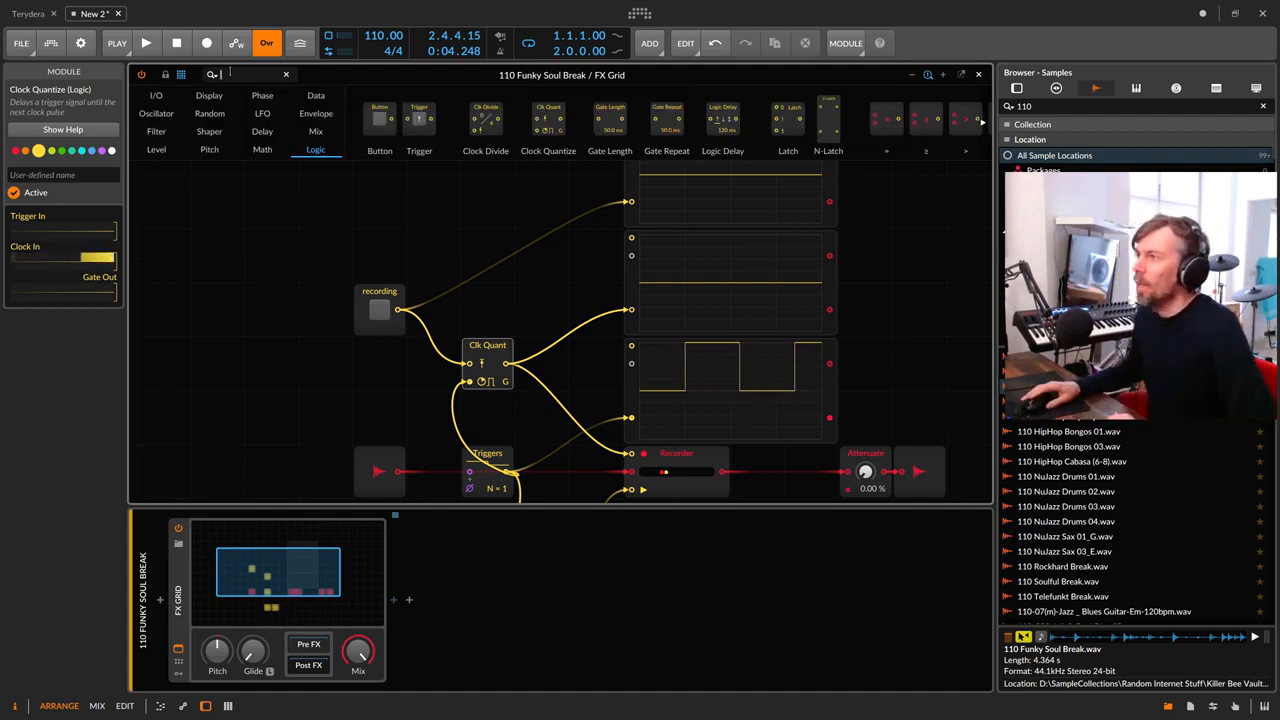
left_click_drag(788, 118, 436, 336)
Step: Disconnect the cables from the button, Clock Quantize and Triggers to the three oscilloscopes
left_click(380, 295)
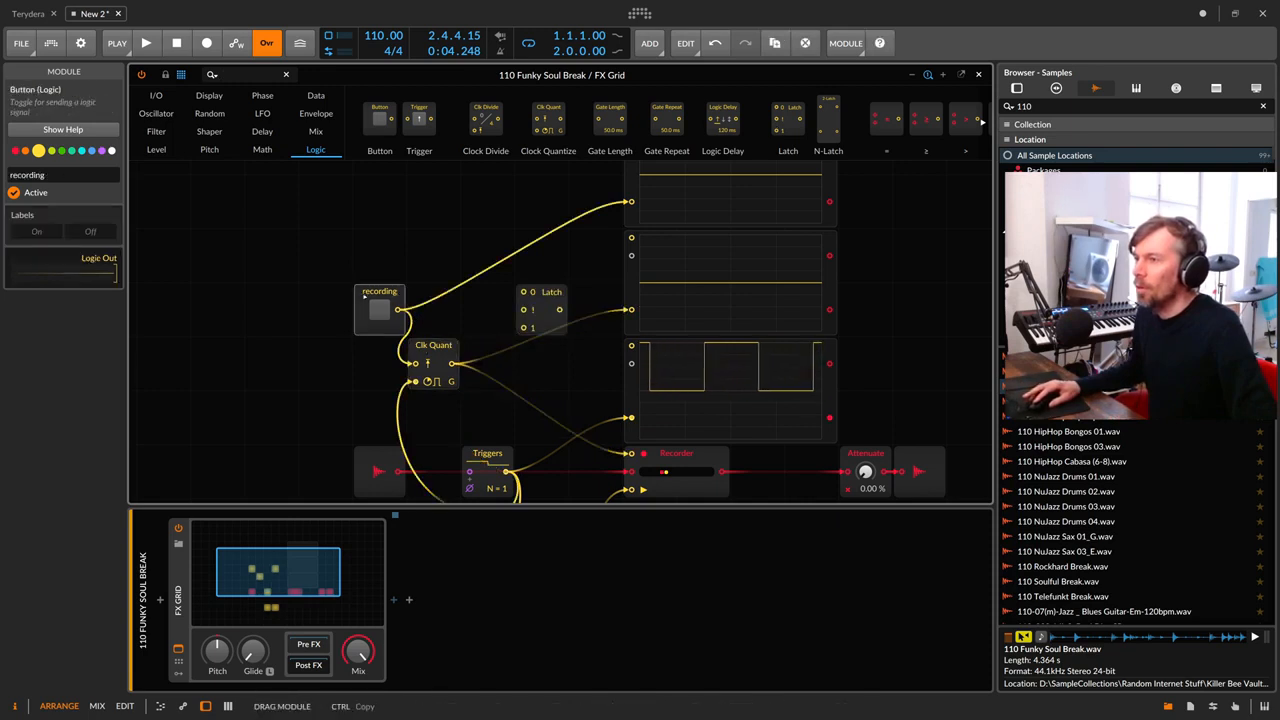
left_click_drag(631, 202, 603, 186)
left_click_drag(631, 310, 602, 300)
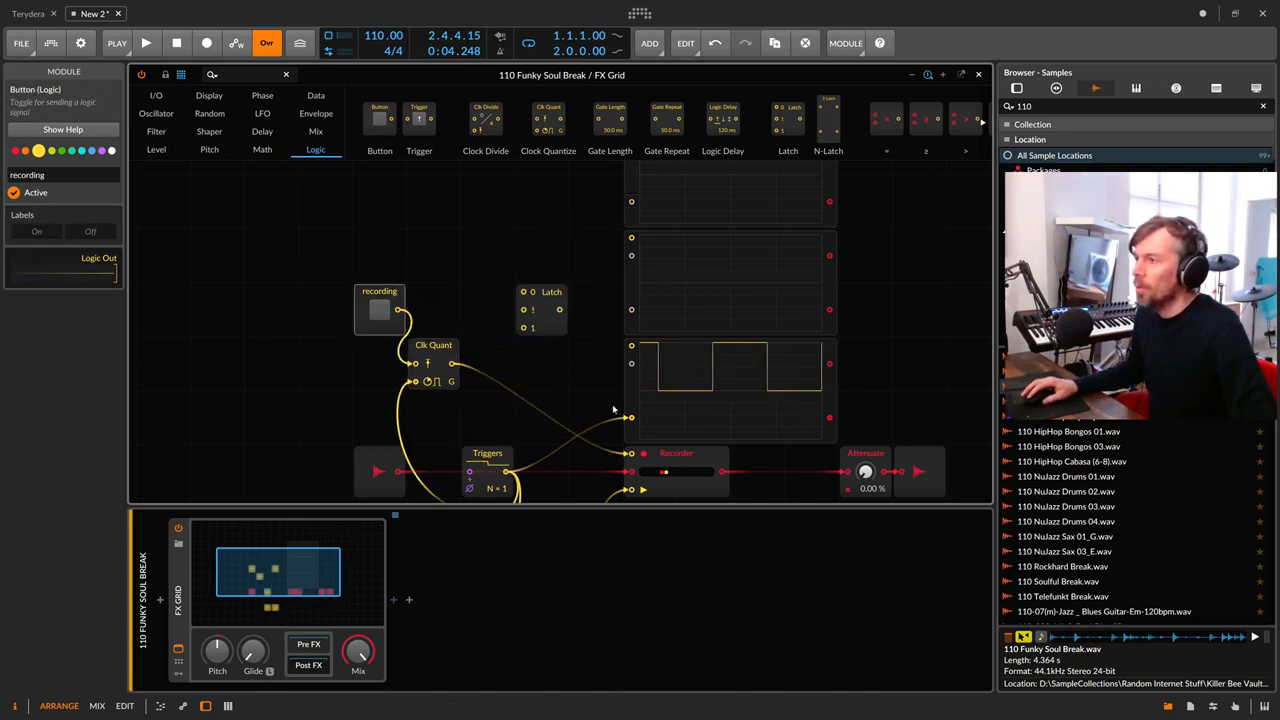
left_click_drag(631, 418, 566, 375)
scroll(558, 370, "down", 2)
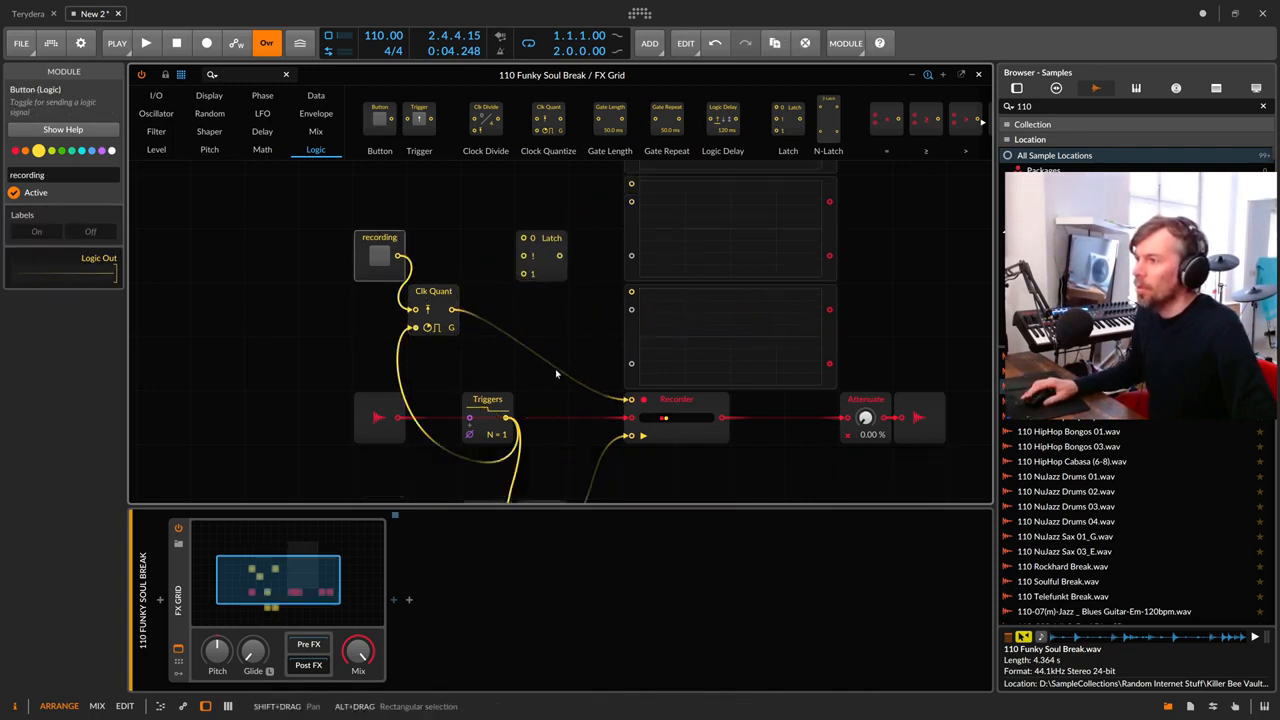
Step: Move the recording button left, then wire the Clock Quantize output to the Latch's set input and the Latch output to the middle oscilloscope
left_click(540, 242)
left_click_drag(380, 248, 325, 248)
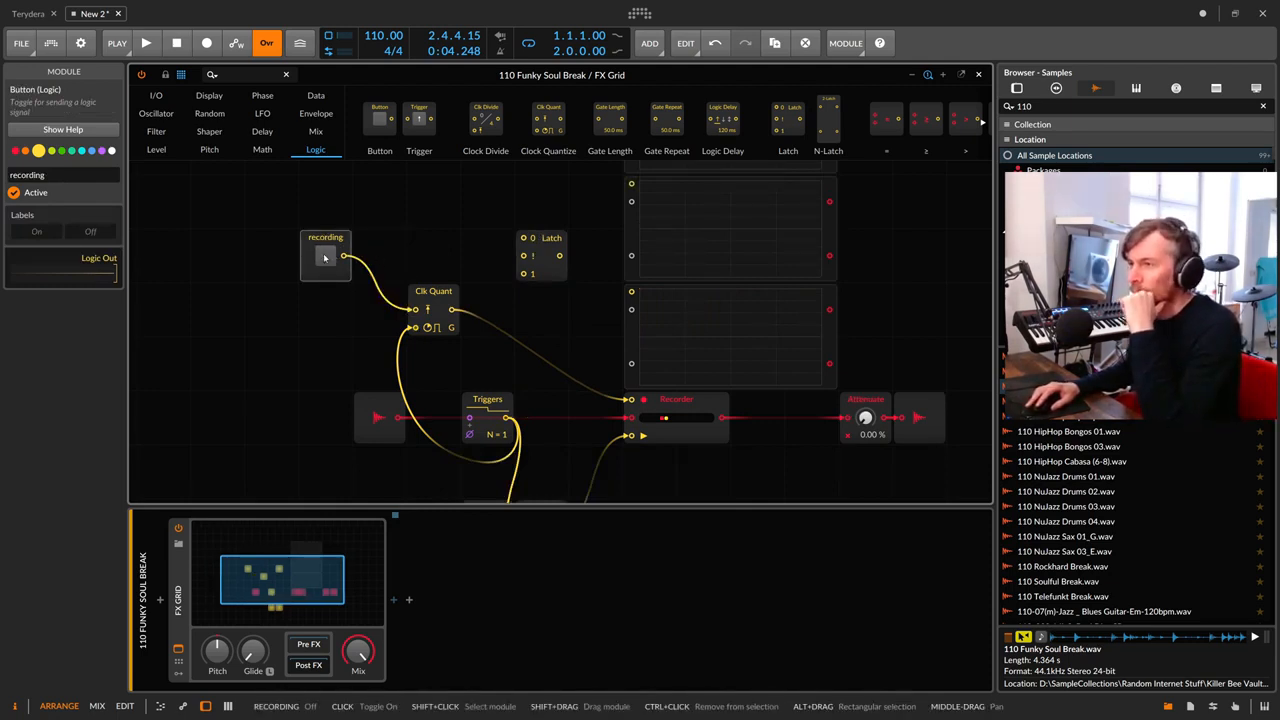
left_click(431, 300)
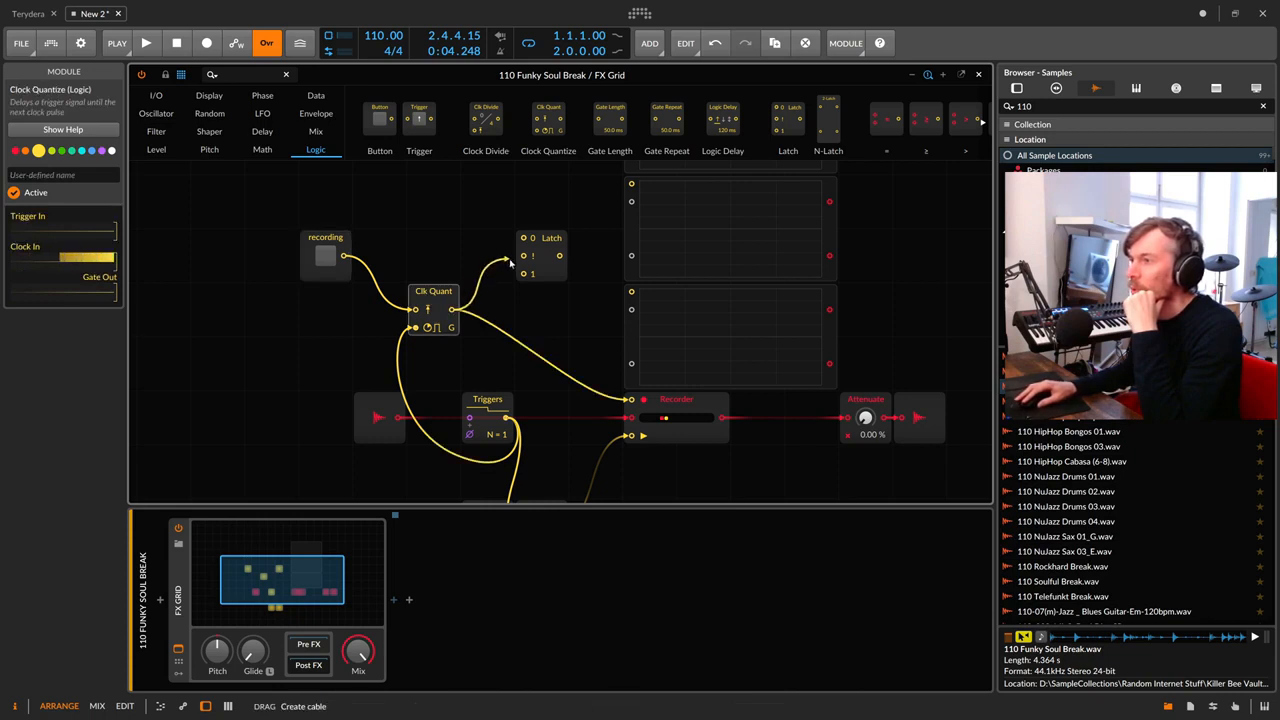
left_click_drag(513, 271, 631, 256)
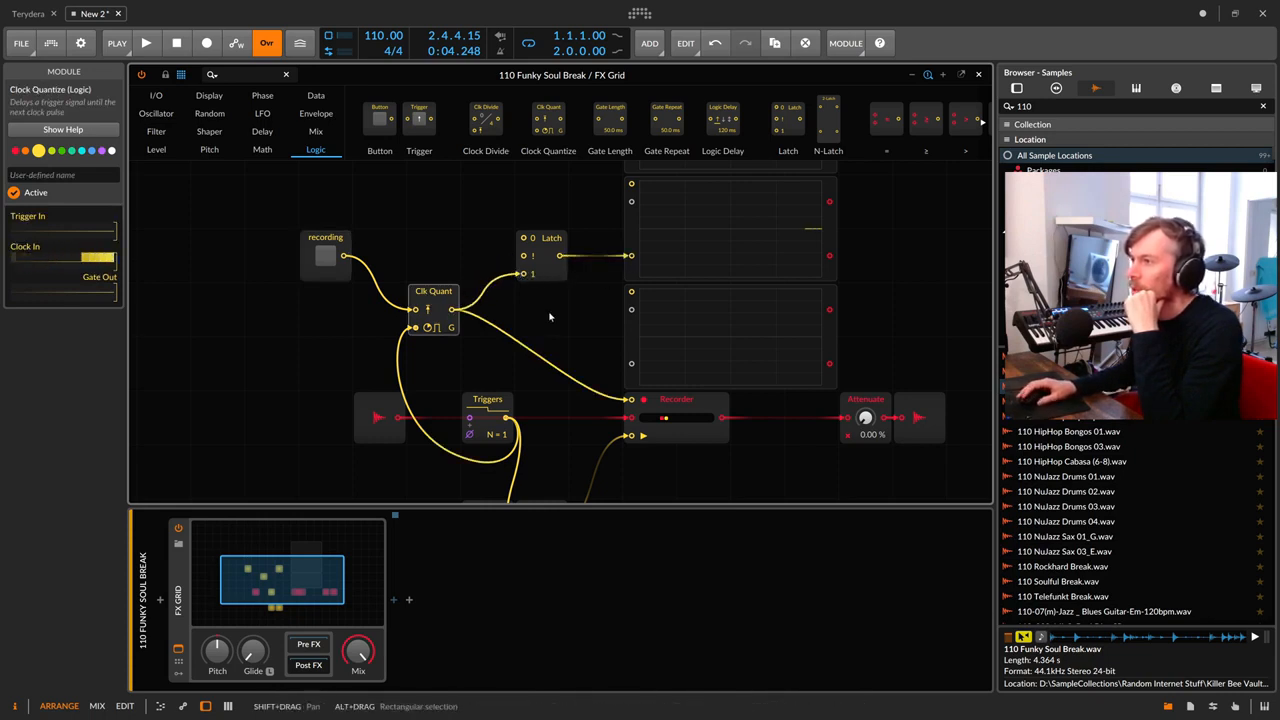
Step: Toggle the recording button on and off, watching the Latch output on the middle oscilloscope
scroll(533, 293, "up", 2)
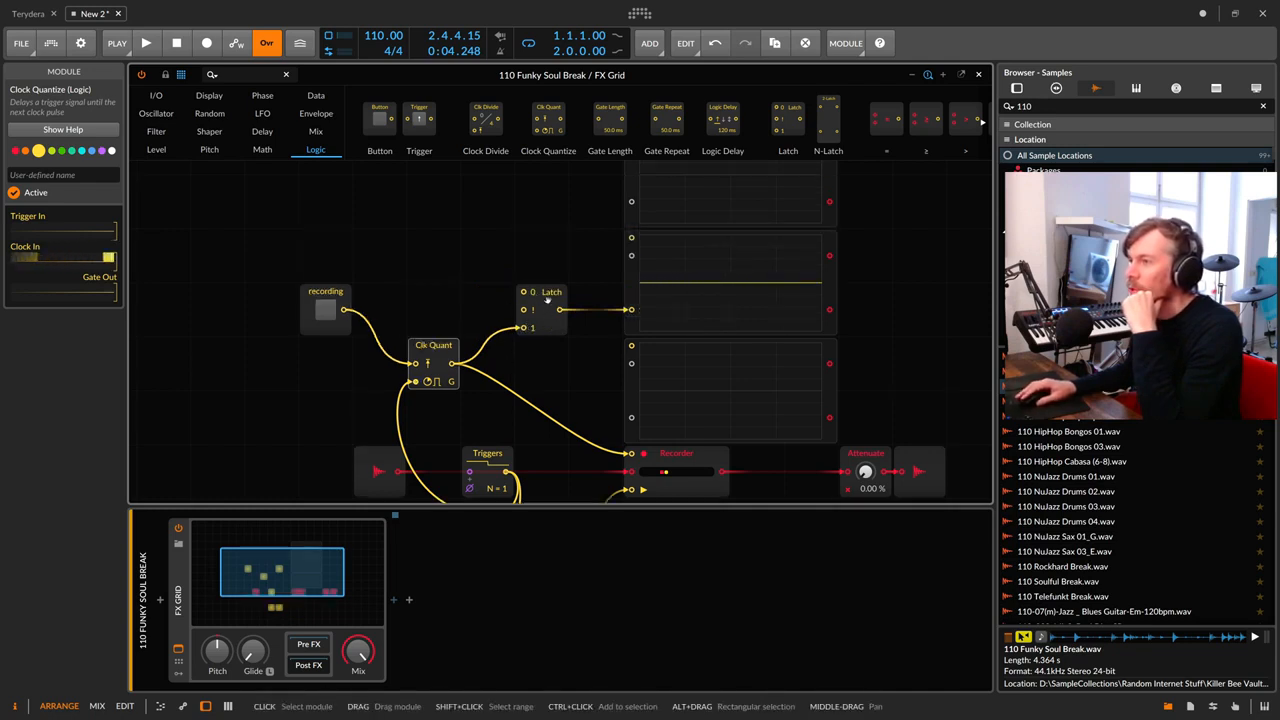
left_click(531, 318)
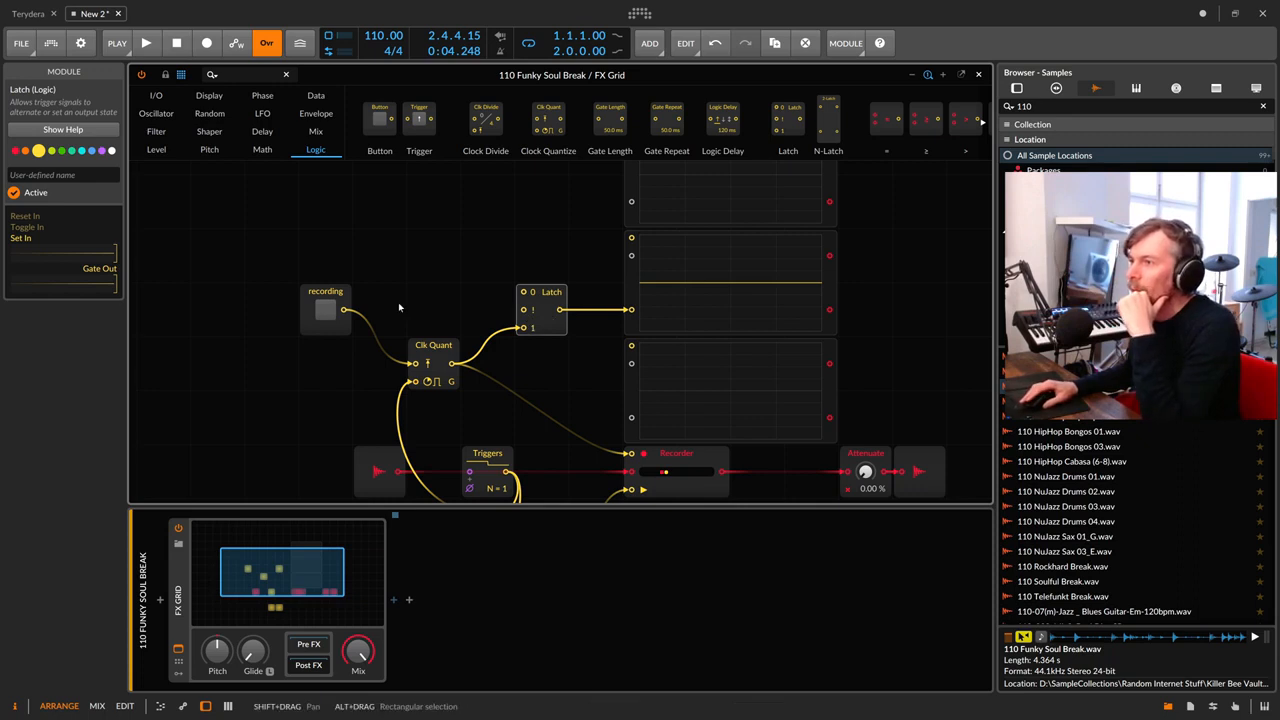
left_click(325, 307)
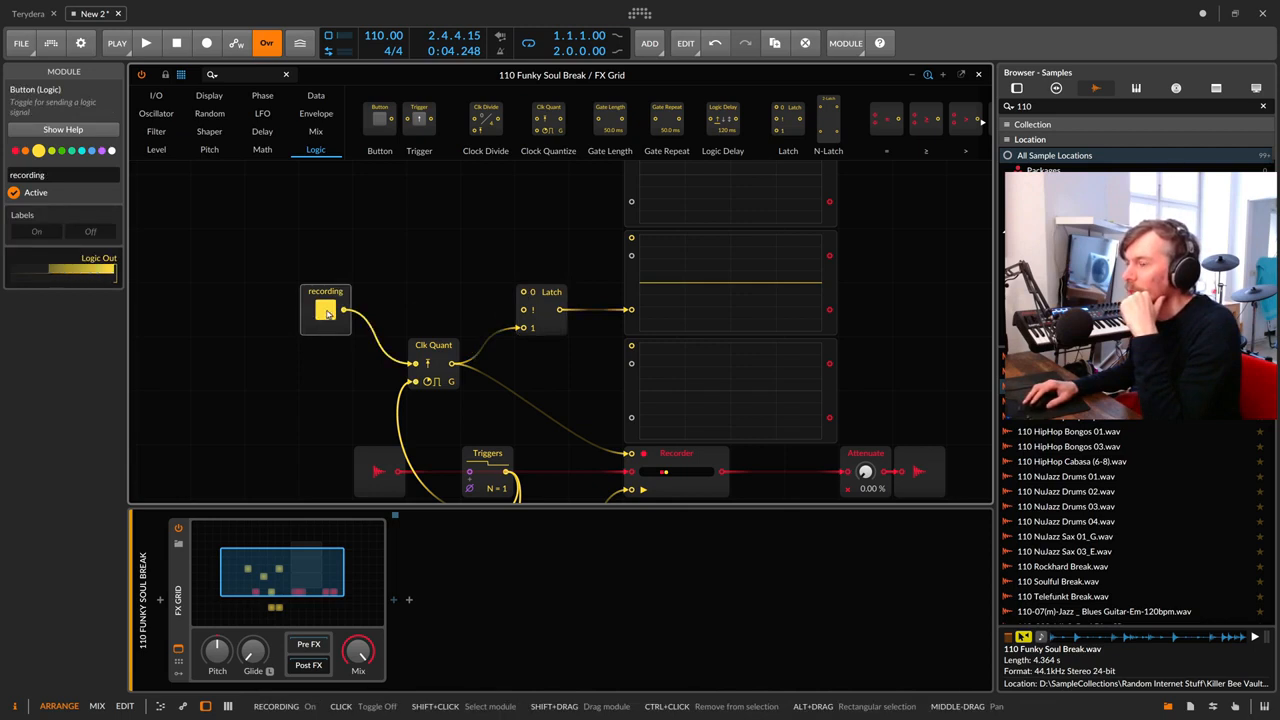
left_click(326, 311)
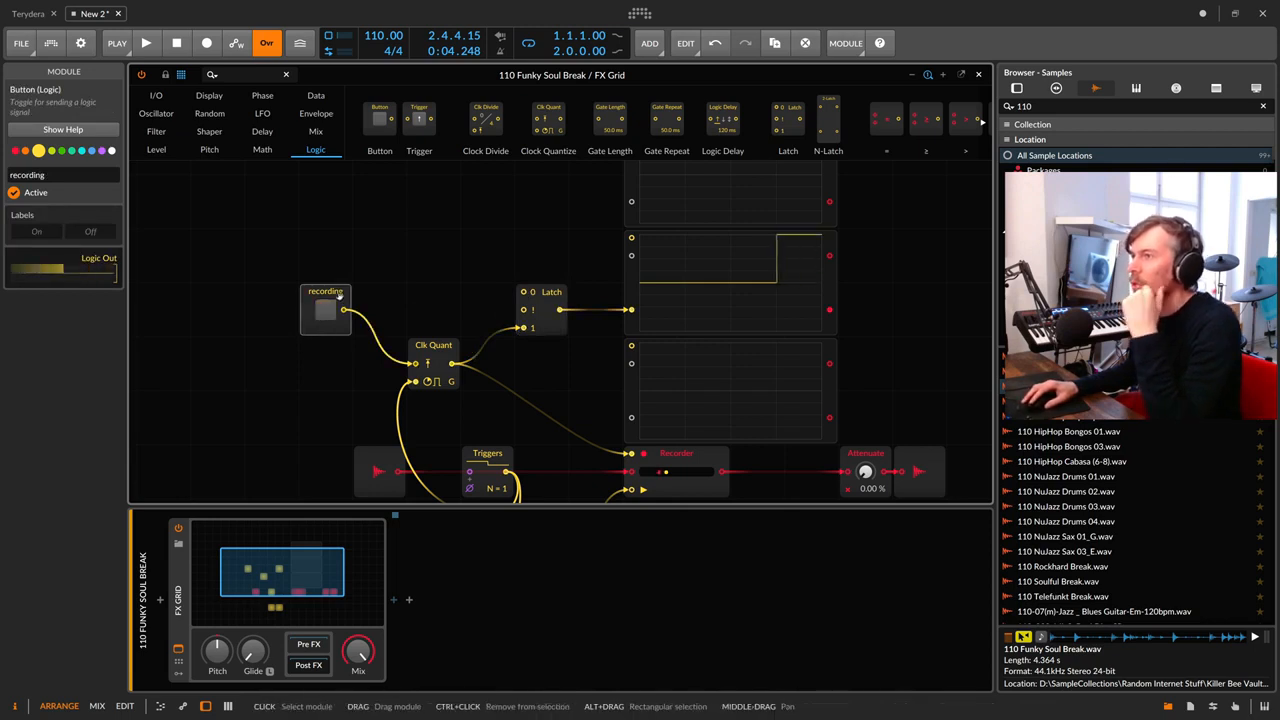
Step: Add a NOT module above the Clock Quantize and wire the recording button through it to the Latch's reset input
left_click(225, 74)
type("not")
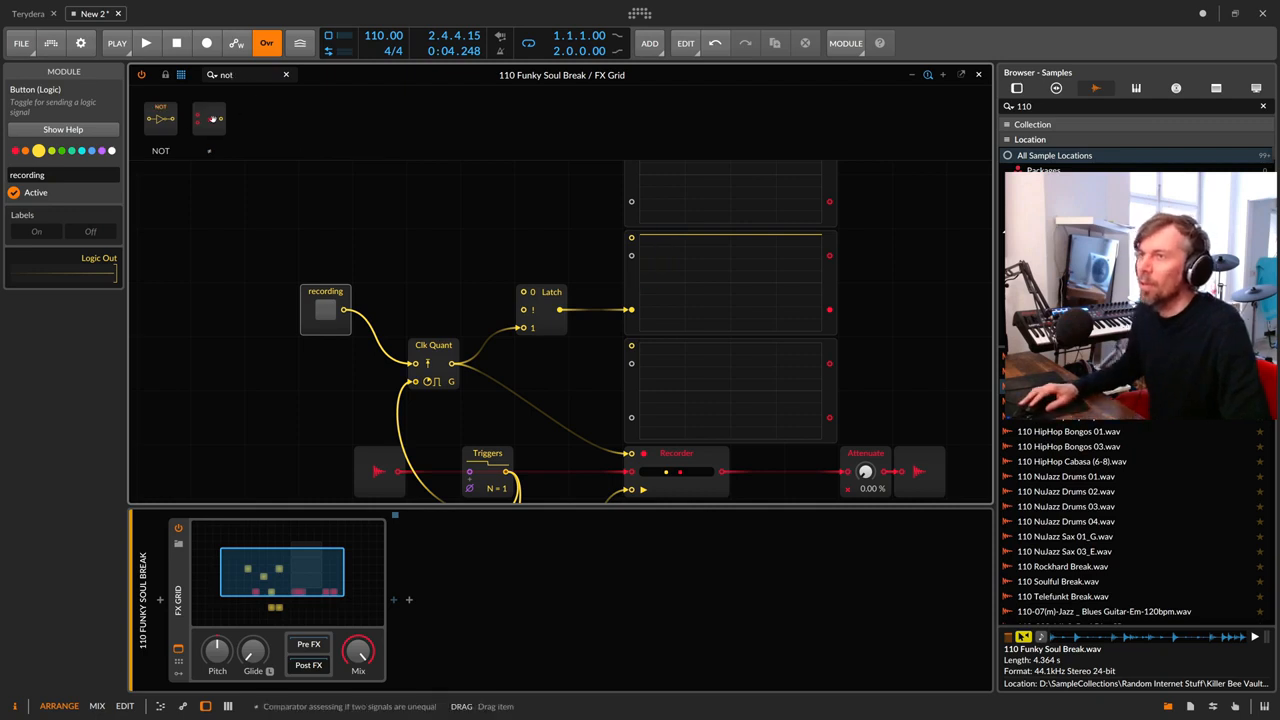
left_click_drag(160, 118, 523, 292)
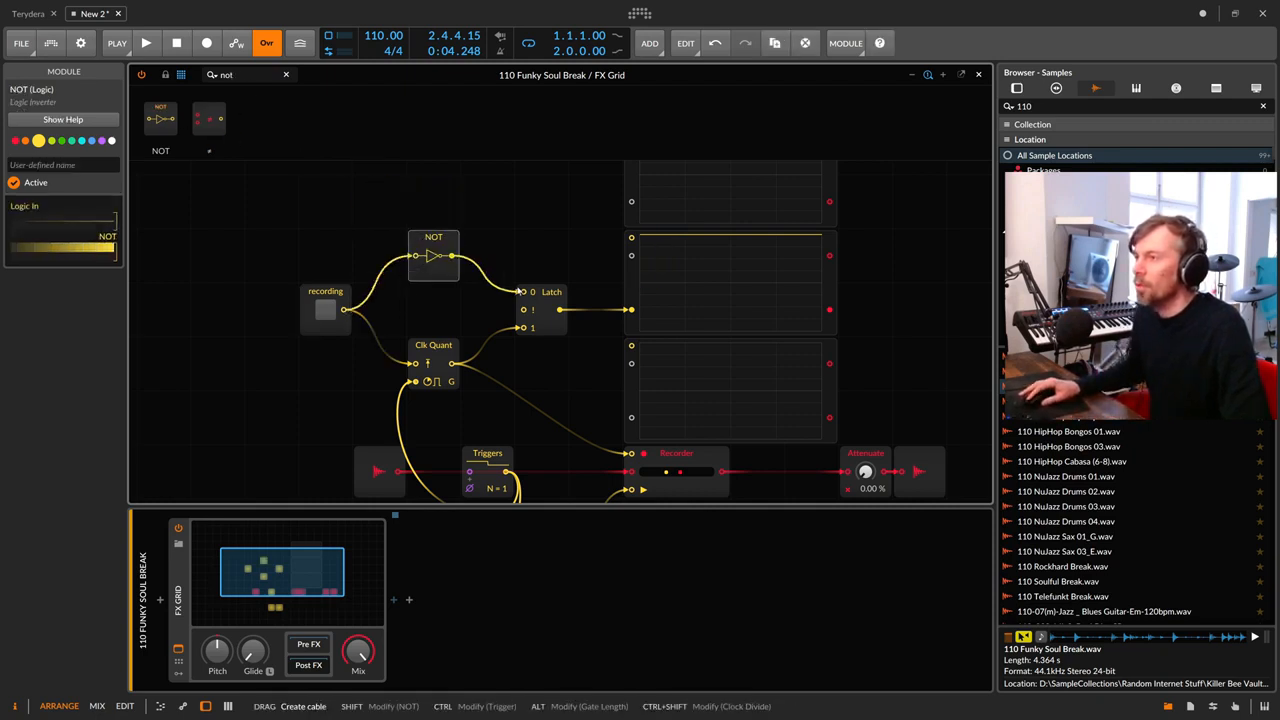
Step: Toggle the recording button on and off to test how the Latch responds to the inverted reset signal
left_click(325, 300)
left_click(327, 310)
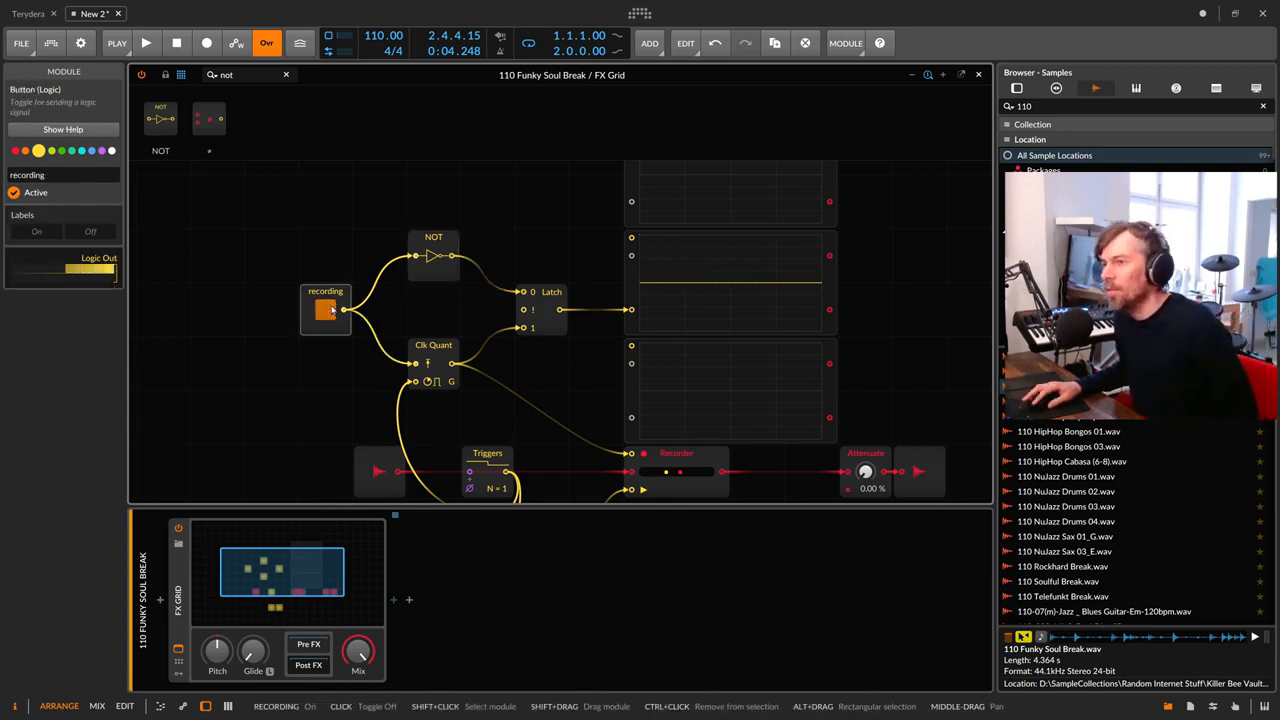
left_click(331, 310)
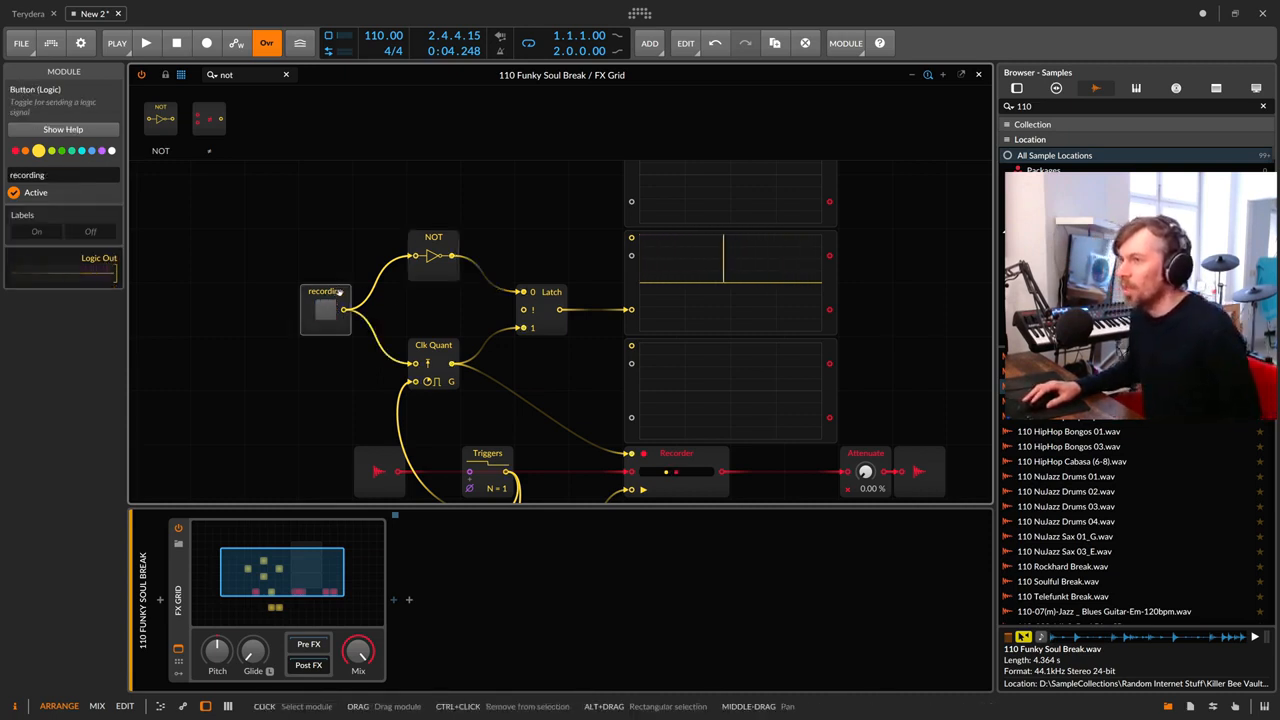
Step: Check the NOT and Latch signals, then wire the recording Clock Quantize's output to the lowest oscilloscope
left_click(430, 254)
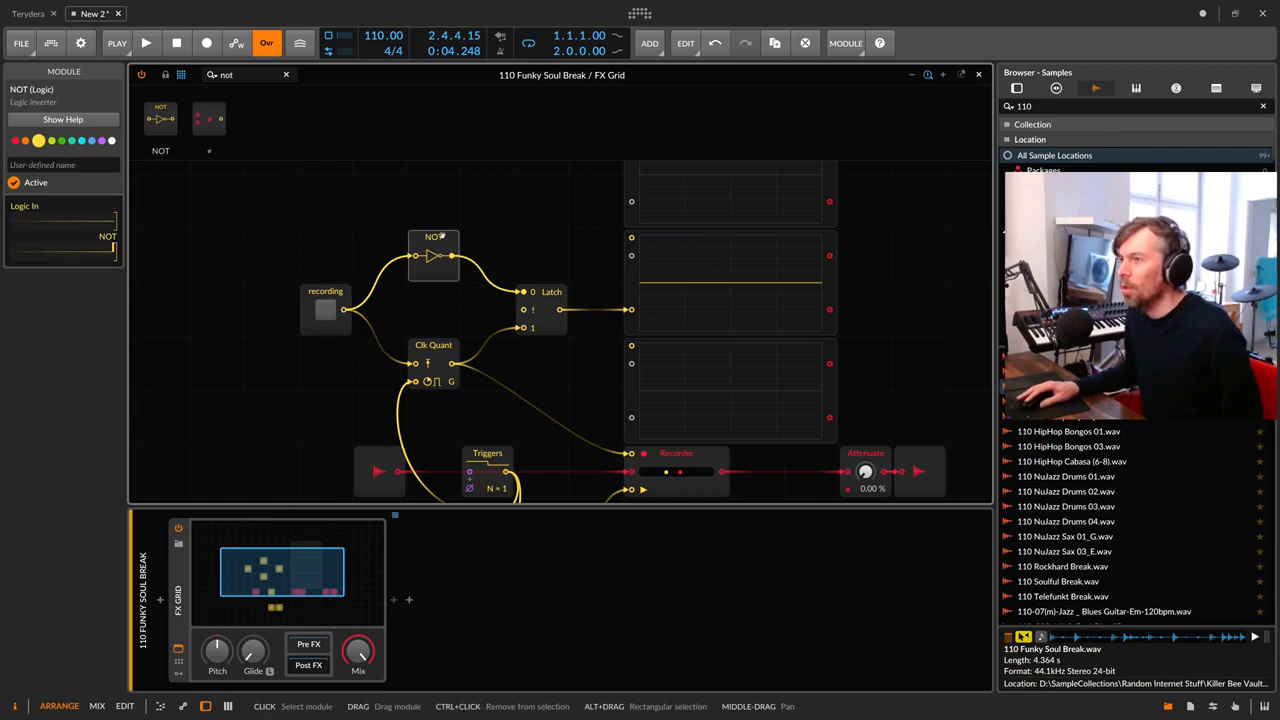
left_click(530, 292)
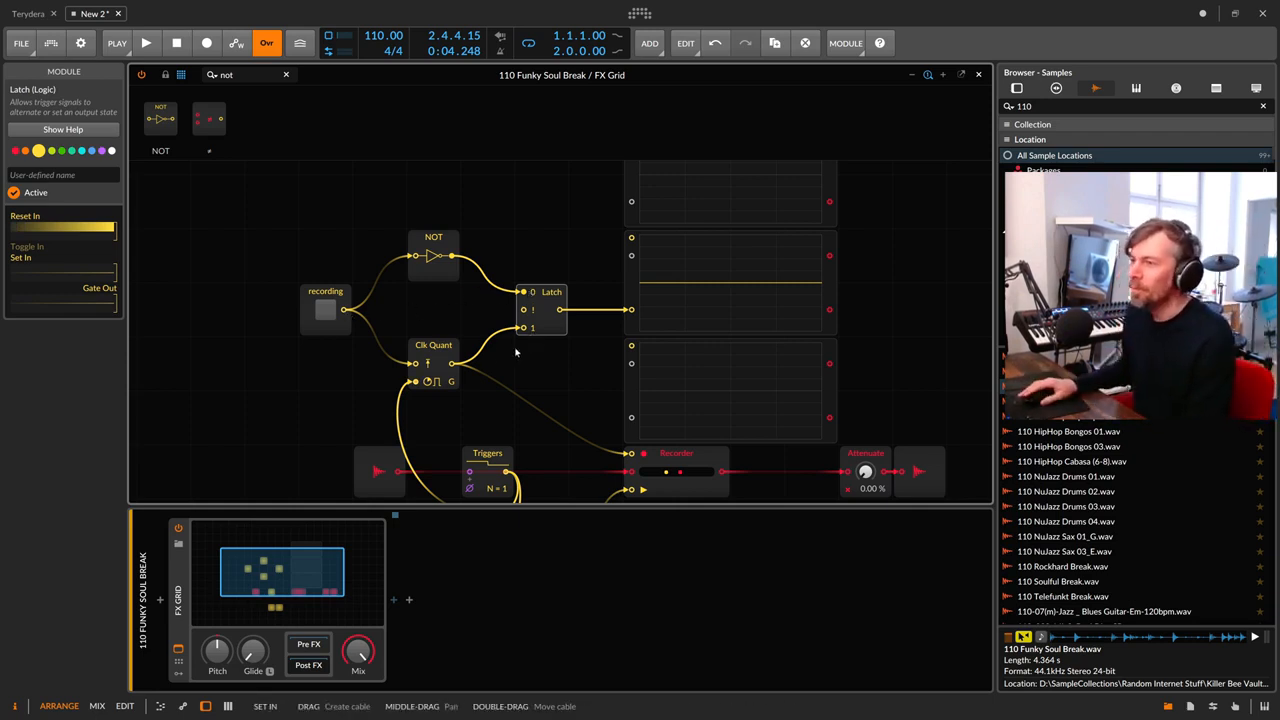
left_click_drag(453, 363, 631, 417)
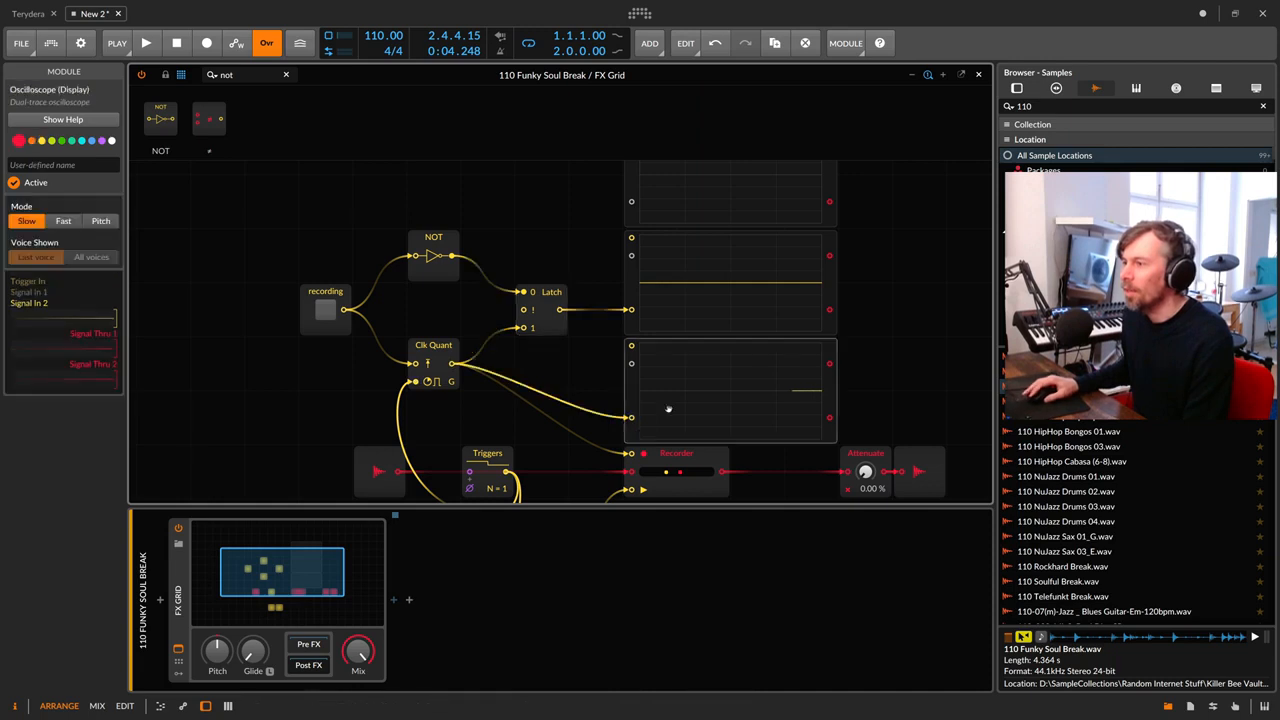
Step: Wire the recording button to the uppermost oscilloscope and toggle it on and off to compare its signal with the Latch and Clock Quantize outputs
left_click_drag(463, 254, 631, 201)
scroll(636, 238, "up", 2)
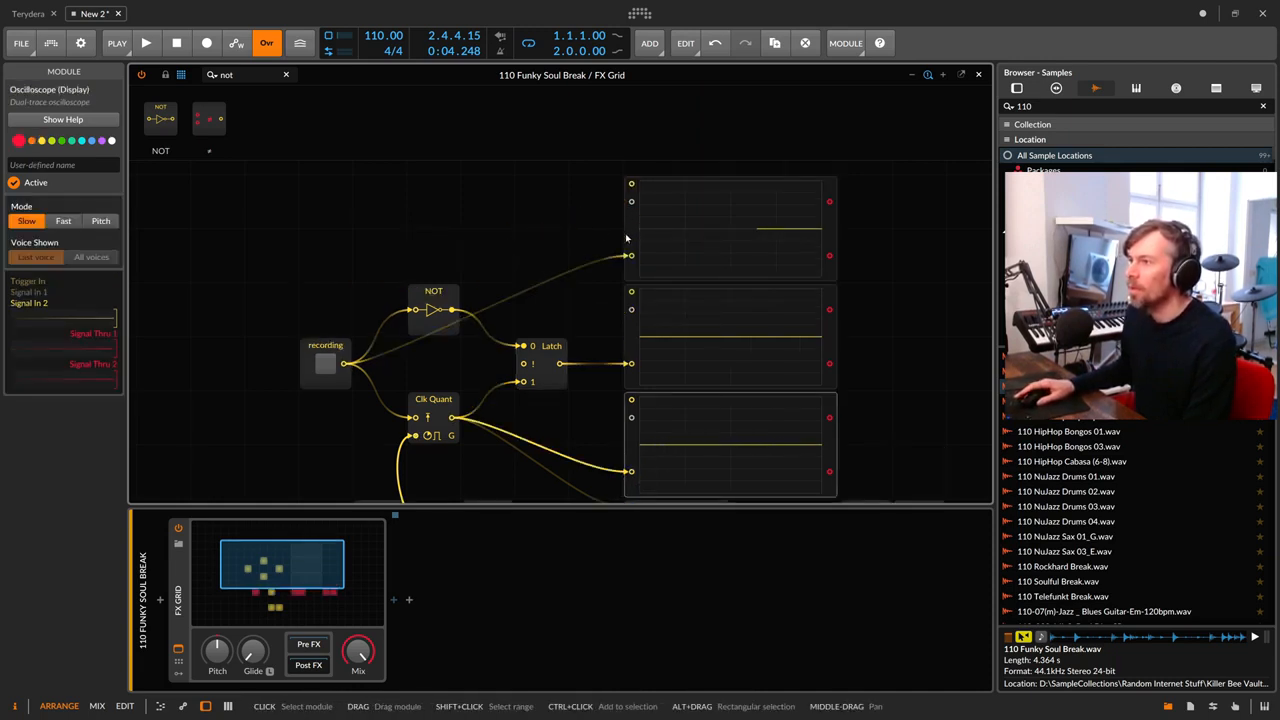
left_click(325, 363)
scroll(785, 227, "down", 4)
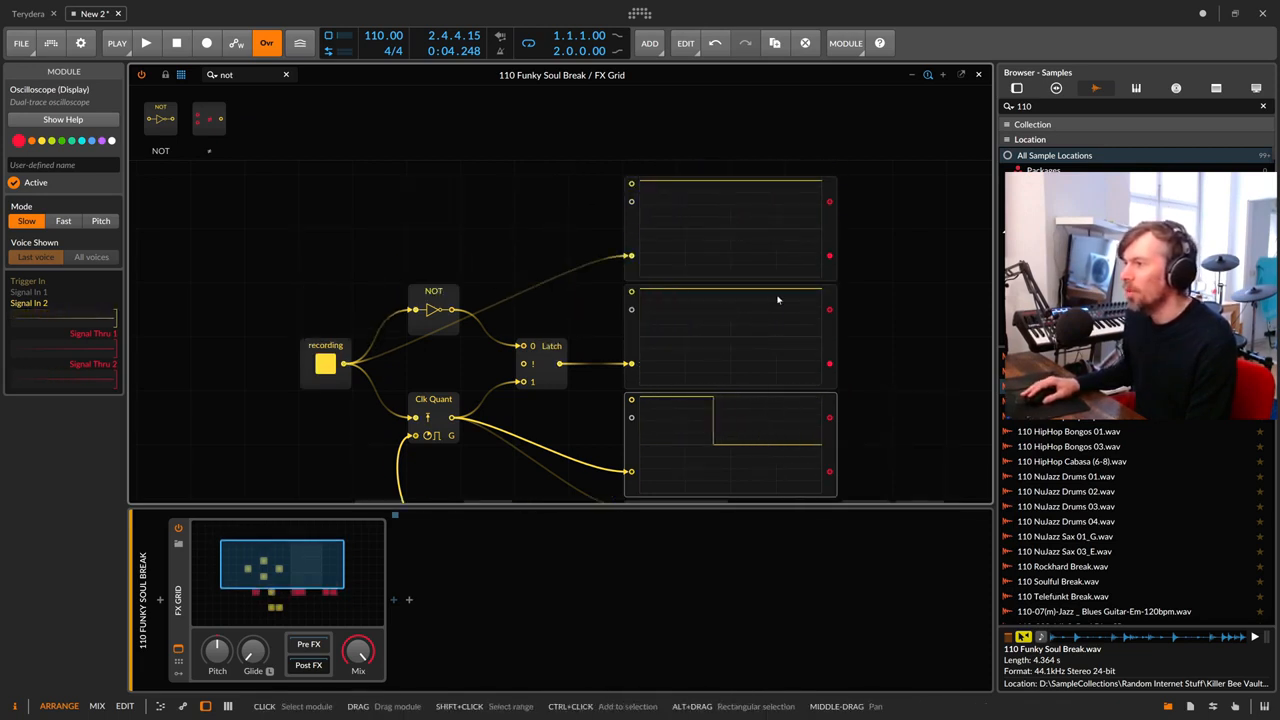
left_click(548, 350)
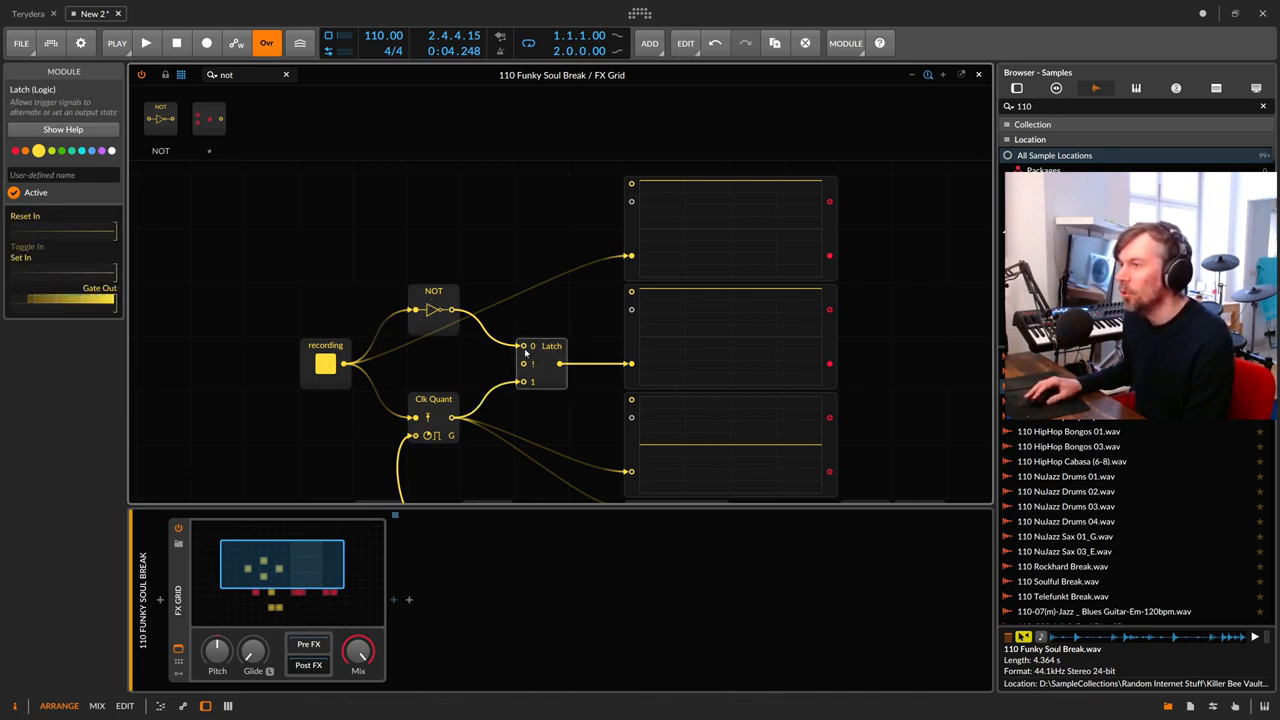
left_click(328, 362)
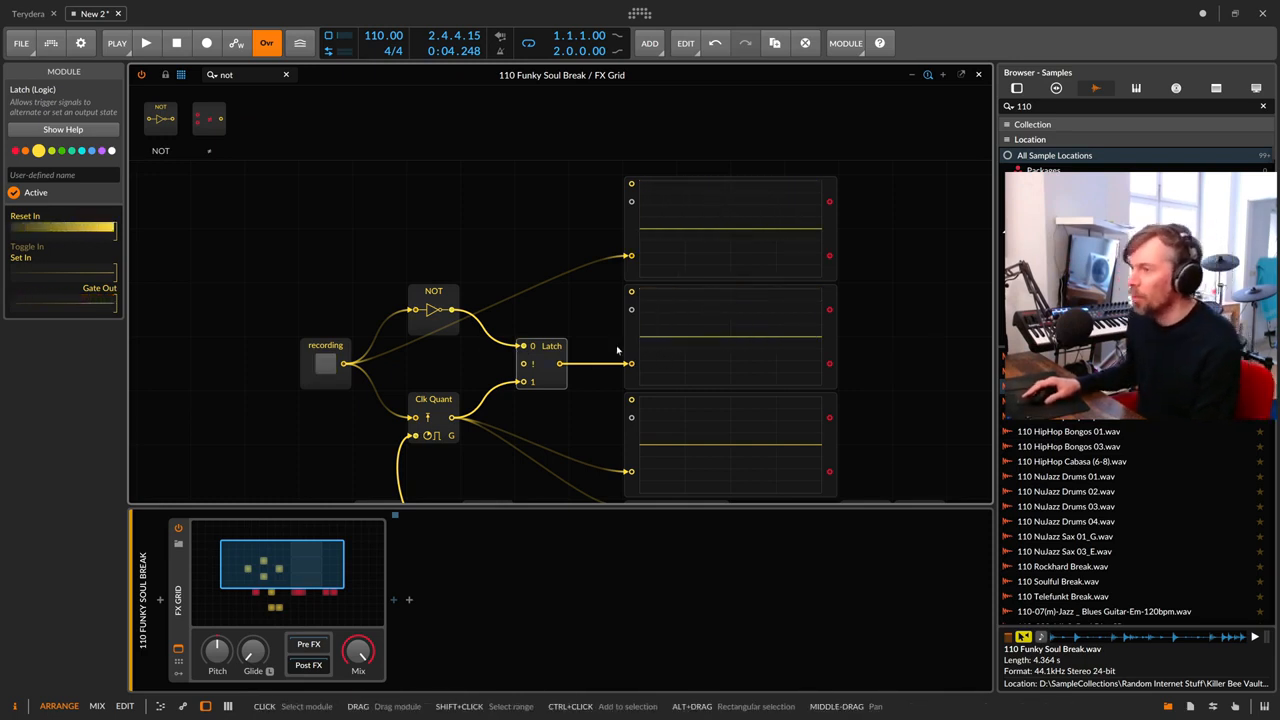
scroll(617, 350, "down", 1)
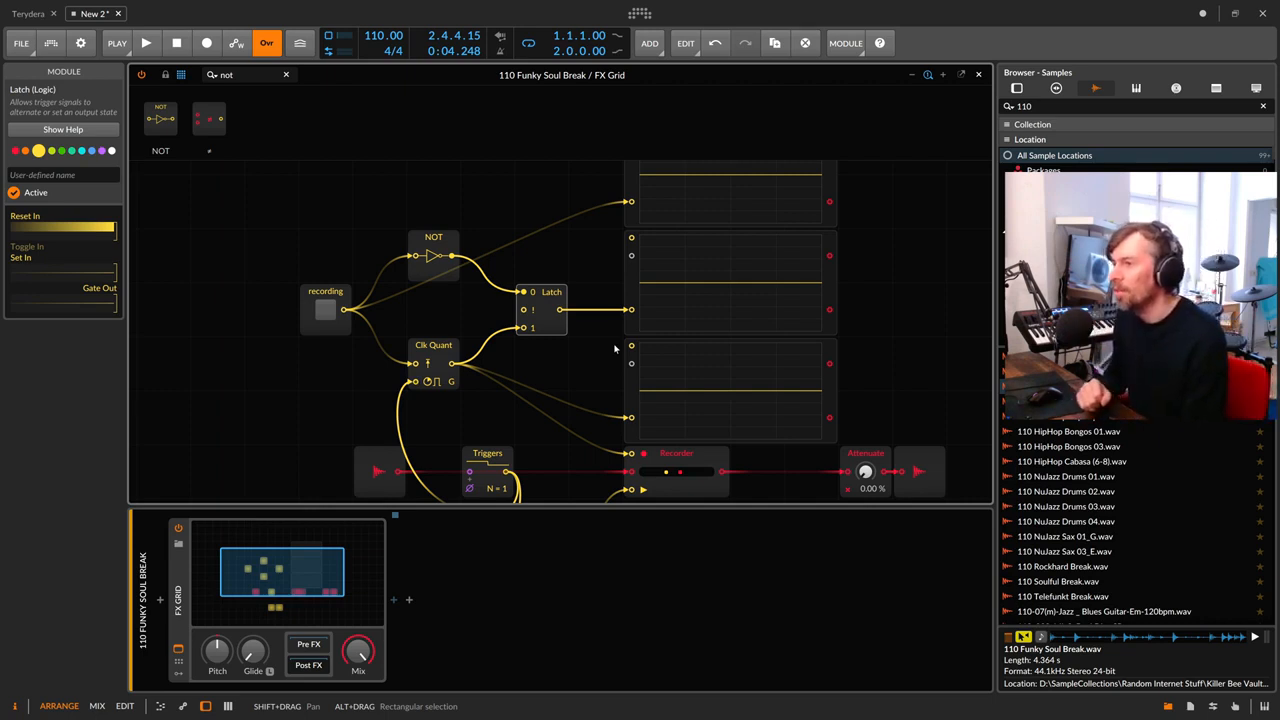
Step: Shift the NOT module one cell towards the recording button and insert a copy of the Clock Quantize between it and the Latch's reset input
left_click(333, 306)
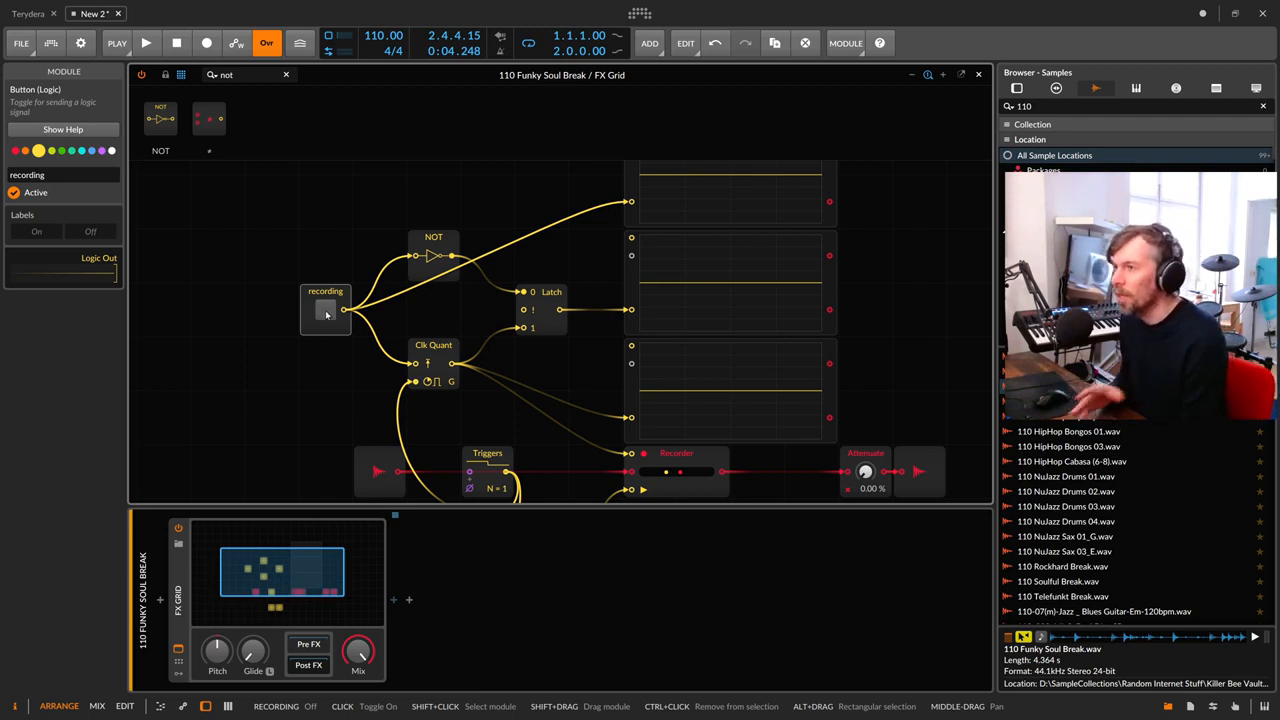
left_click_drag(440, 248, 386, 248)
left_click_drag(436, 346, 437, 273)
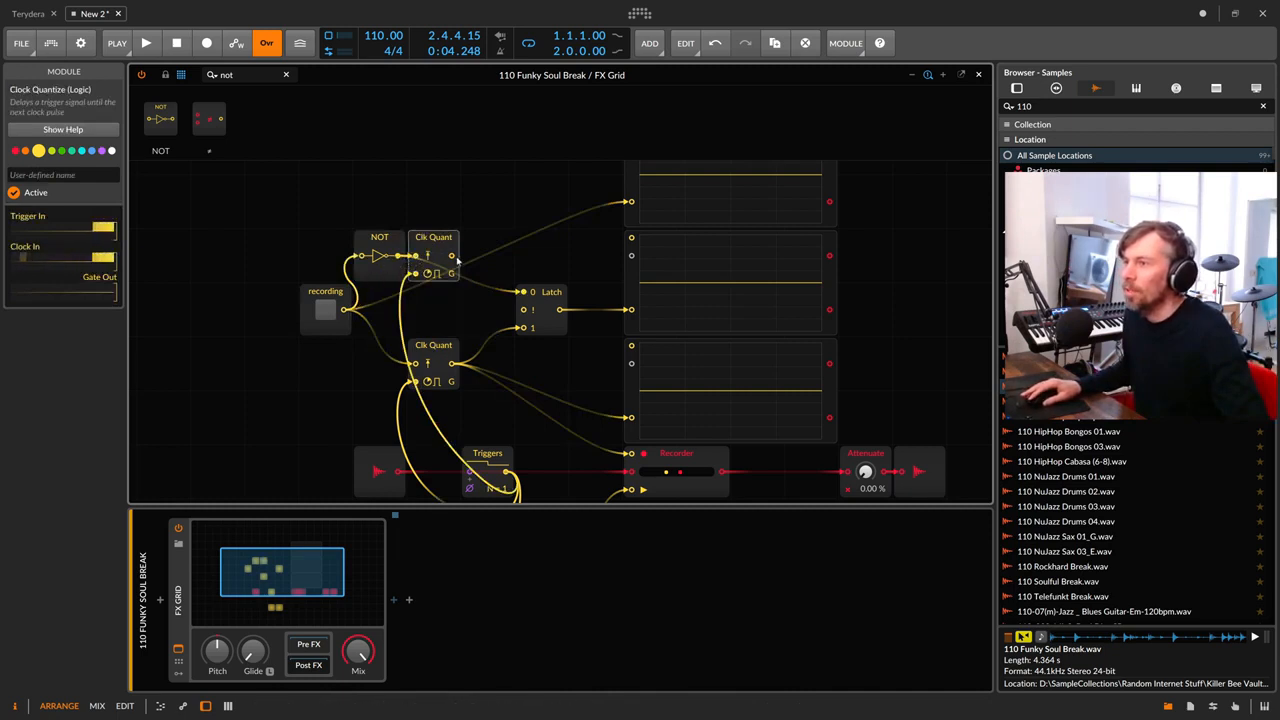
left_click(480, 349)
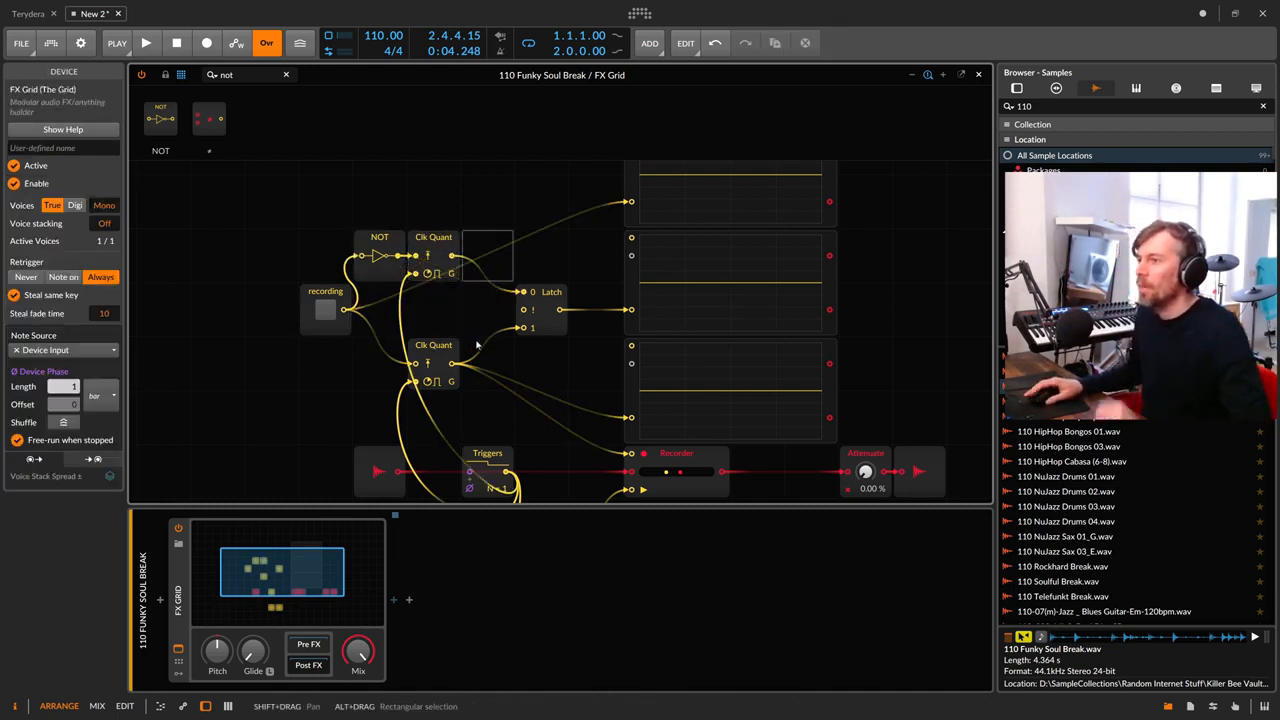
Step: Toggle the recording button on and off to test the Latch with both its set and reset signals clock-quantized
scroll(477, 345, "up", 2)
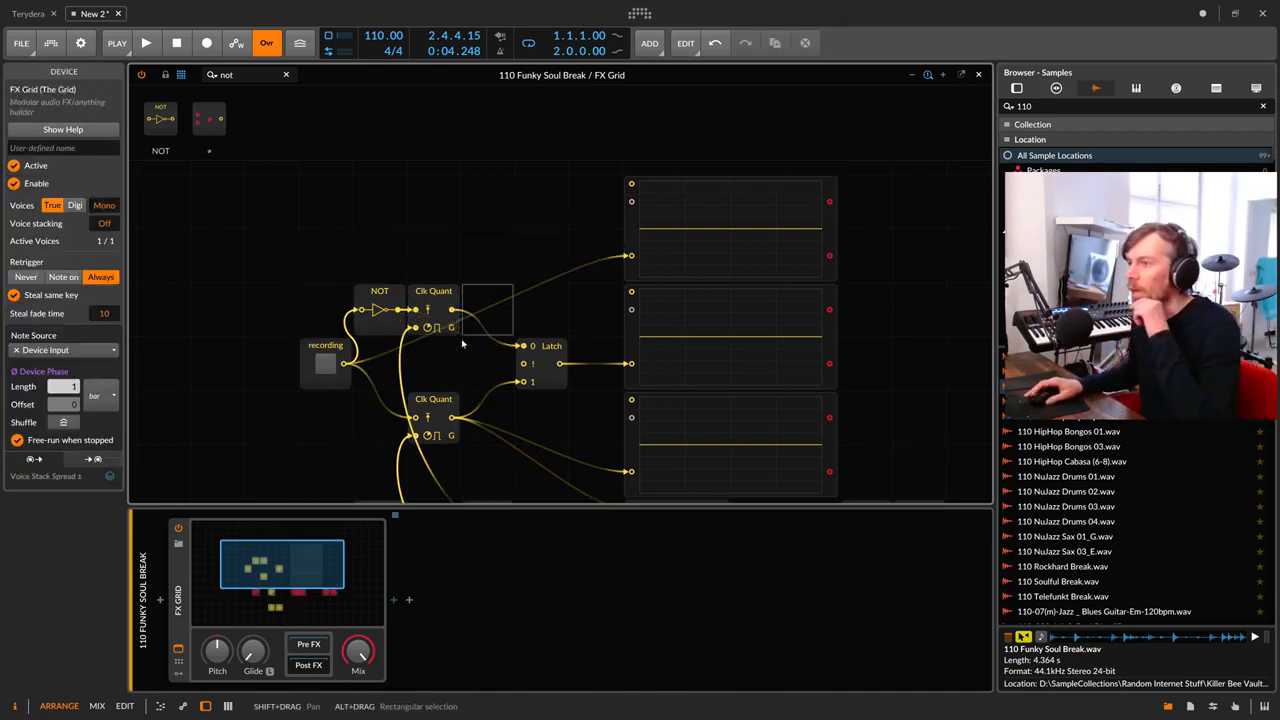
left_click(327, 366)
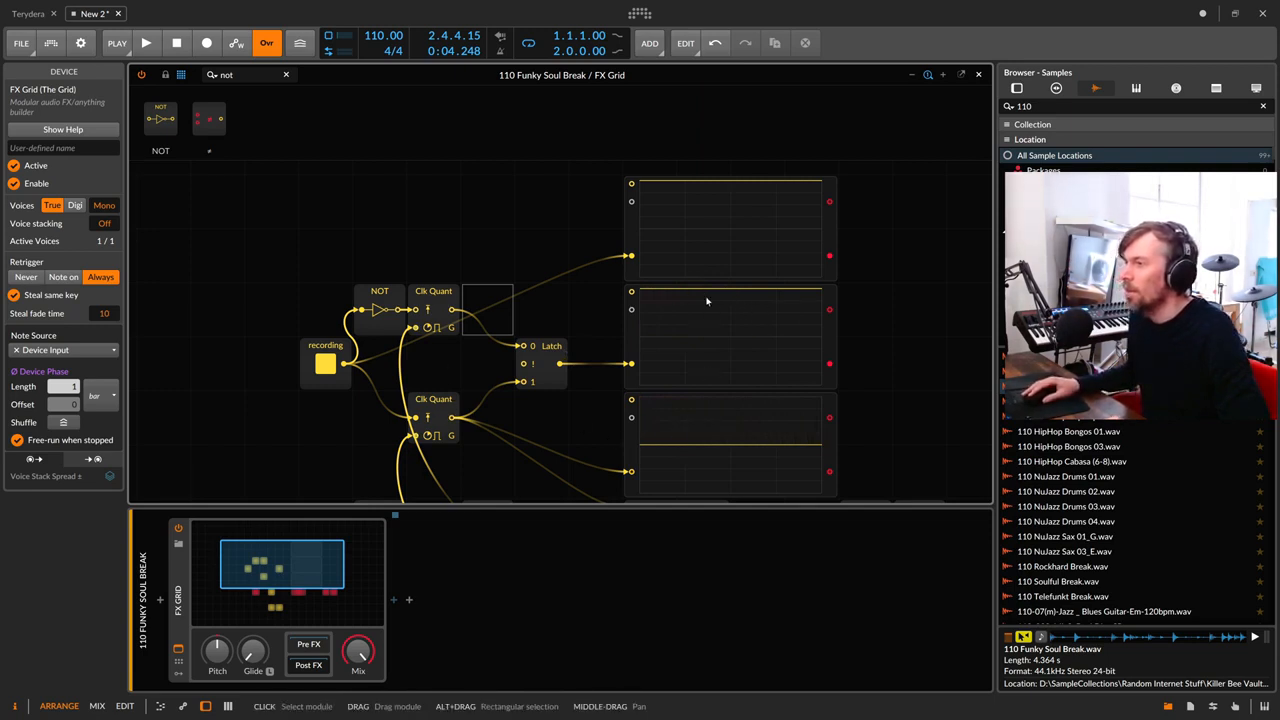
left_click(326, 364)
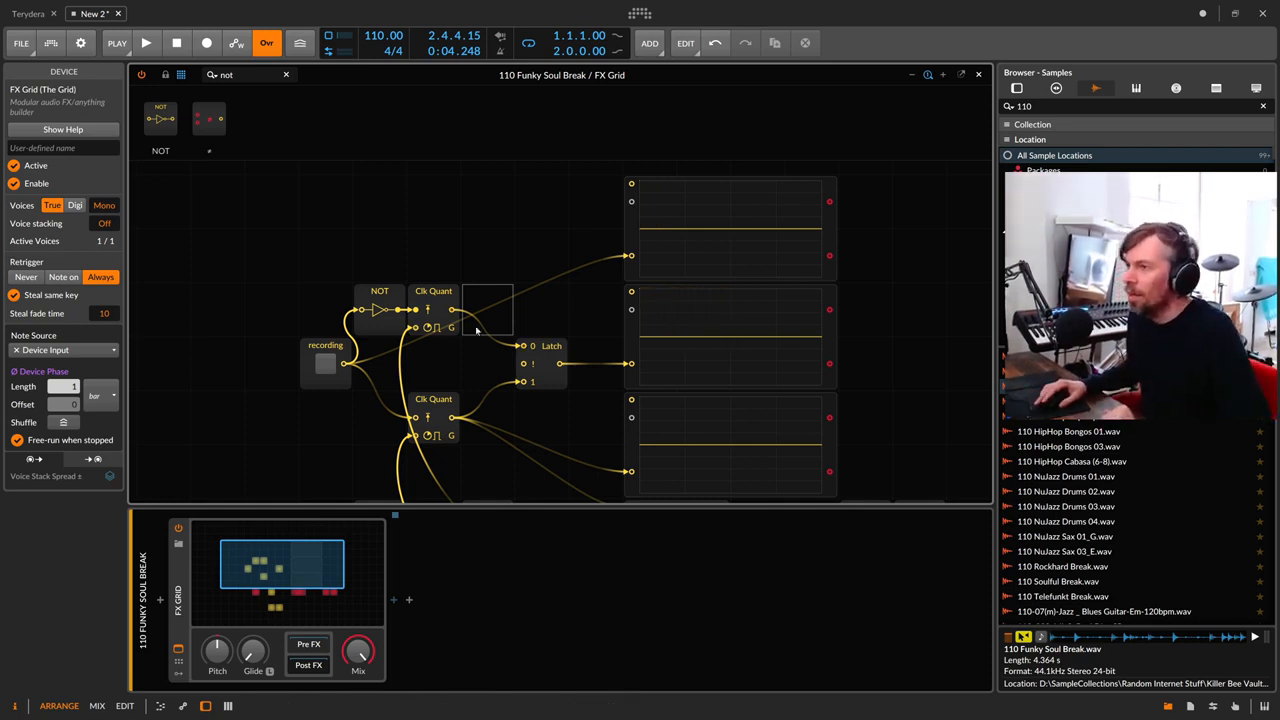
Step: Delete the uppermost and lowest oscilloscopes, keeping only the one wired to the Latch output
left_click(545, 352)
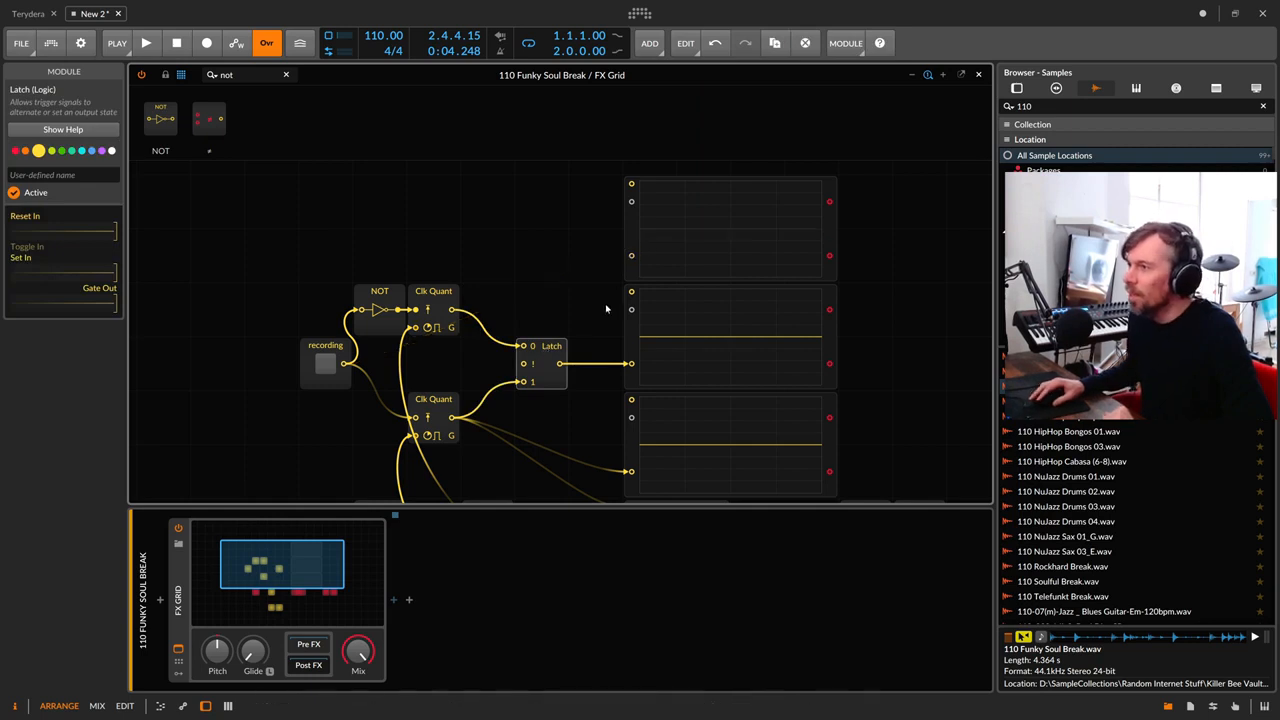
scroll(587, 397, "down", 1)
left_click(627, 382)
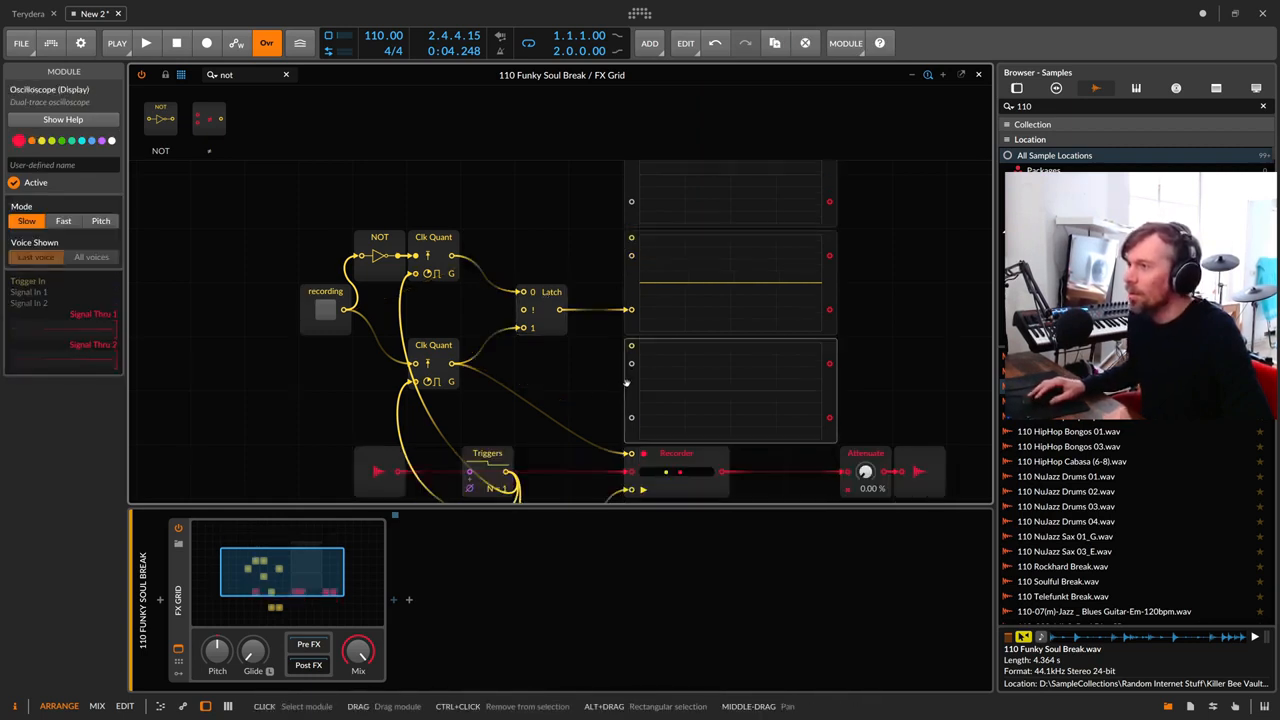
key("Delete")
scroll(634, 270, "up", 2)
left_click(632, 280)
key("Delete")
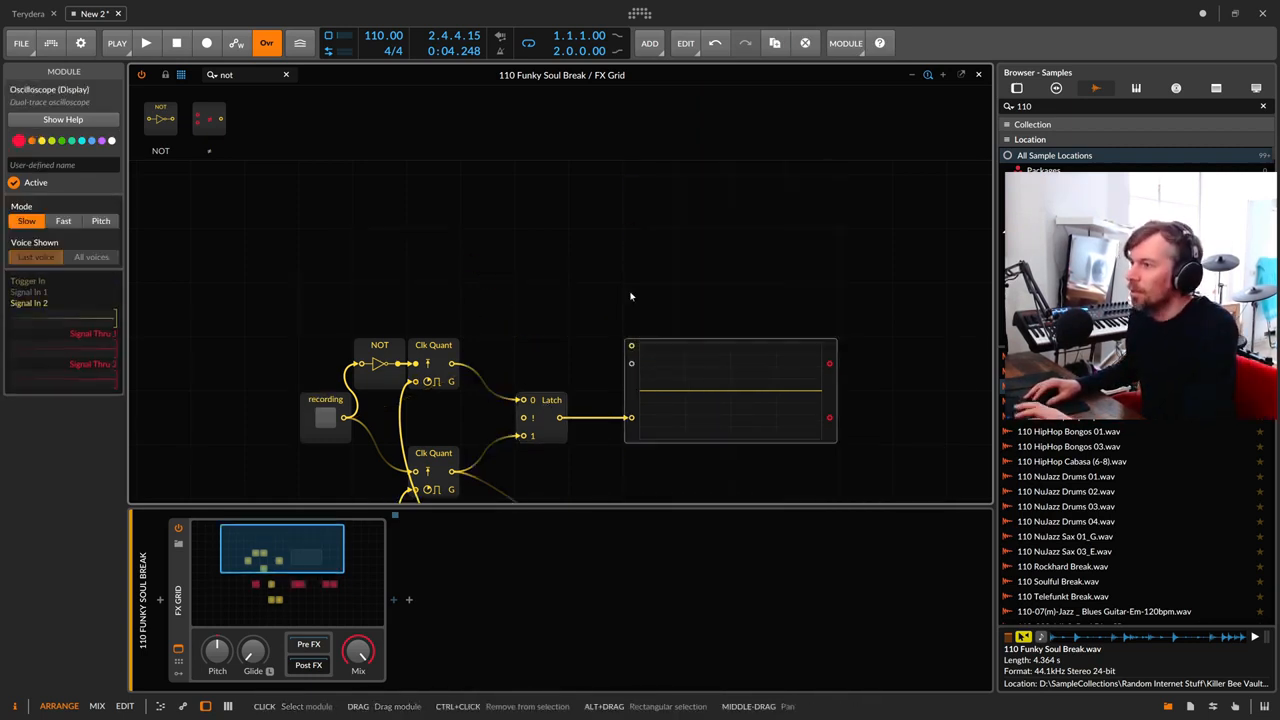
Step: Move the Latch one cell closer so it sits directly beside the two Clock Quantize modules
scroll(612, 330, "down", 1)
left_click(551, 366)
left_click_drag(551, 366, 490, 358)
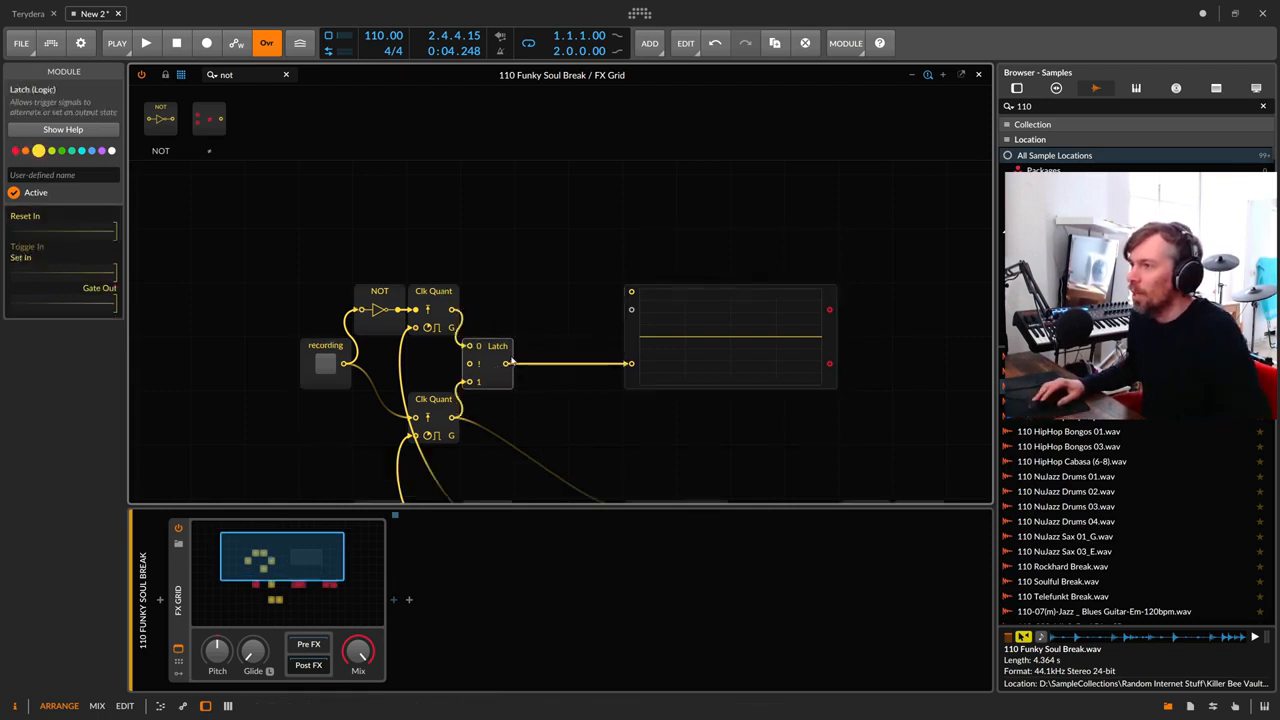
Step: Connect the Latch output to the Recorder's record input and delete the oscilloscope
scroll(530, 287, "down", 2)
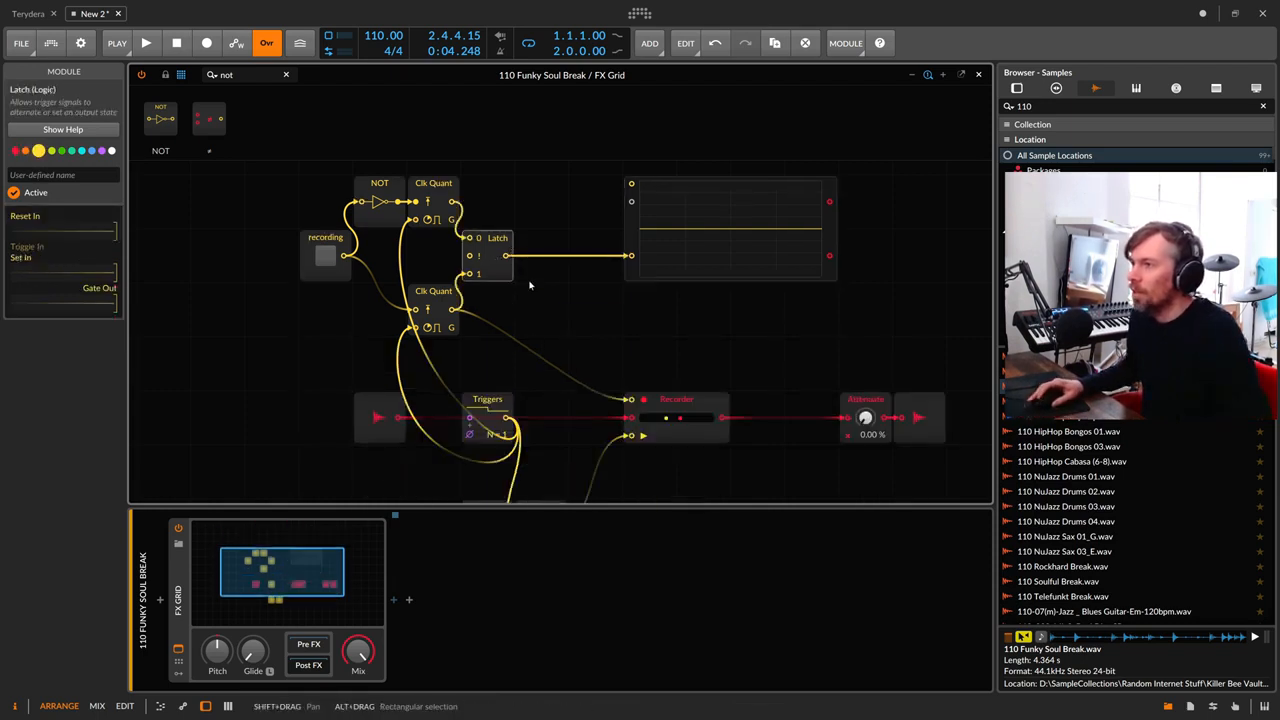
left_click(640, 265)
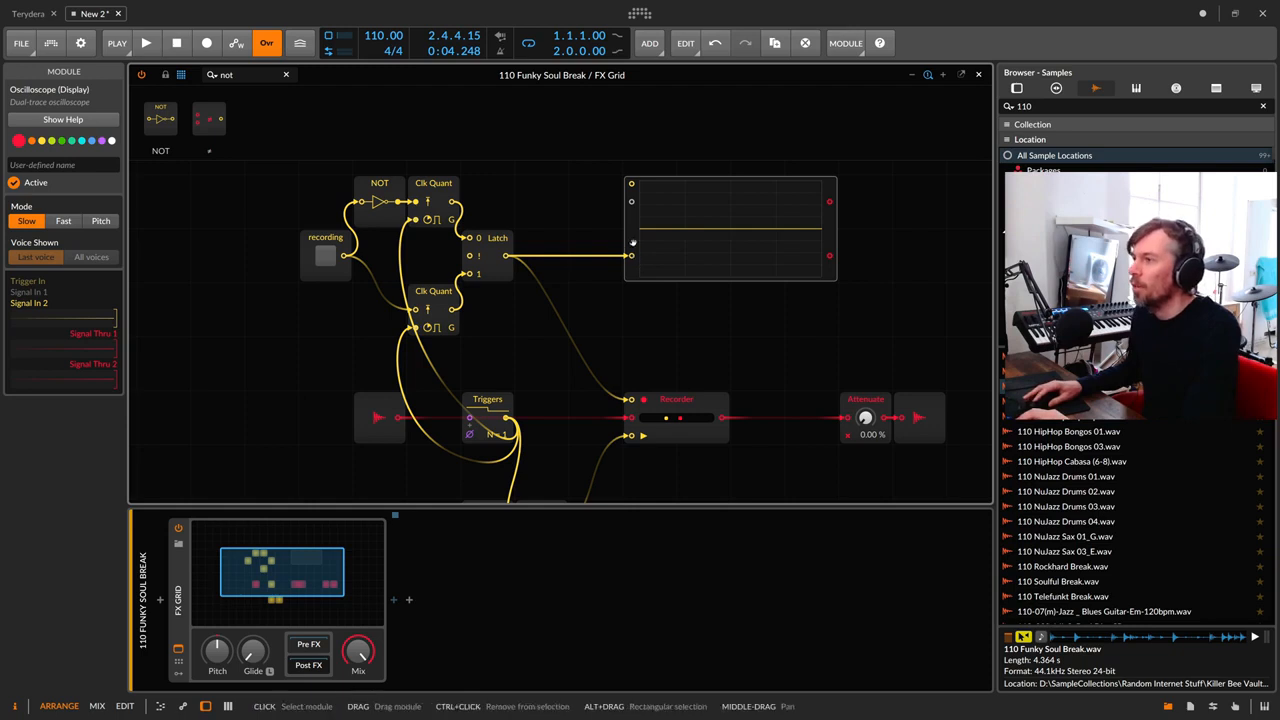
key("Delete")
scroll(575, 268, "up", 2)
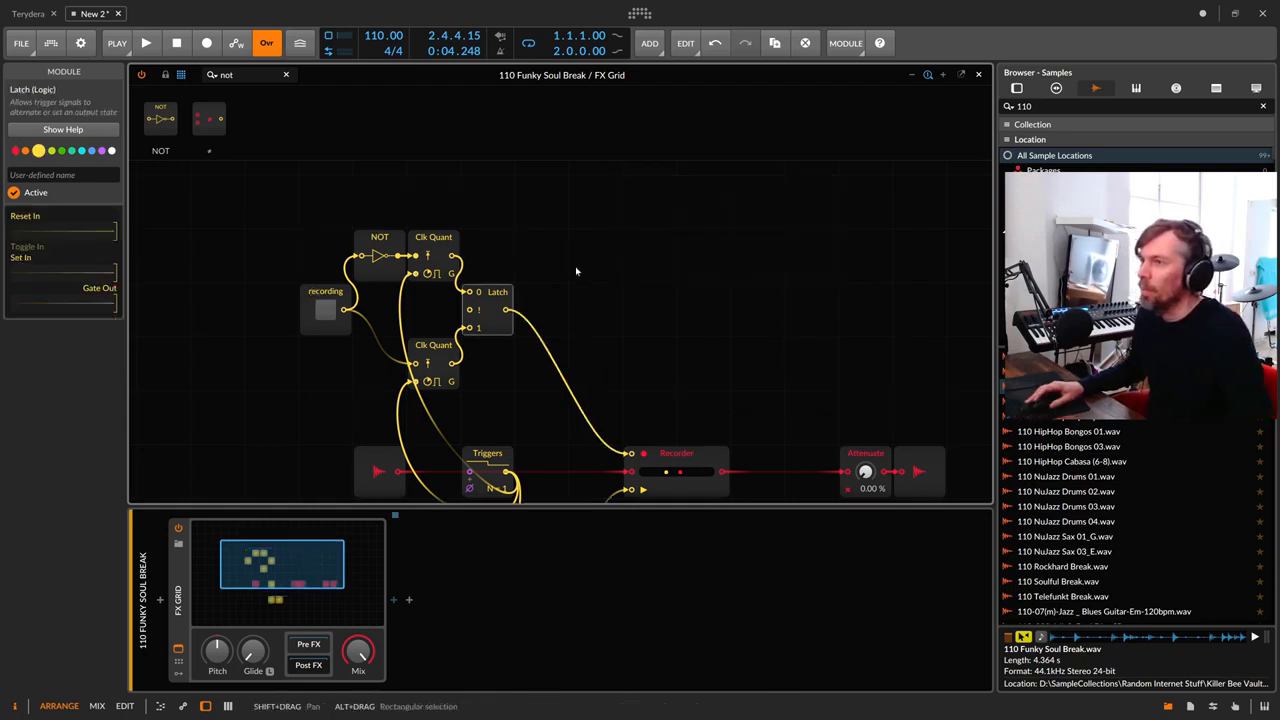
Step: Move the lower Clock Quantize up beside the Latch, directly beneath the other one, and switch the recording button off
left_click(358, 298)
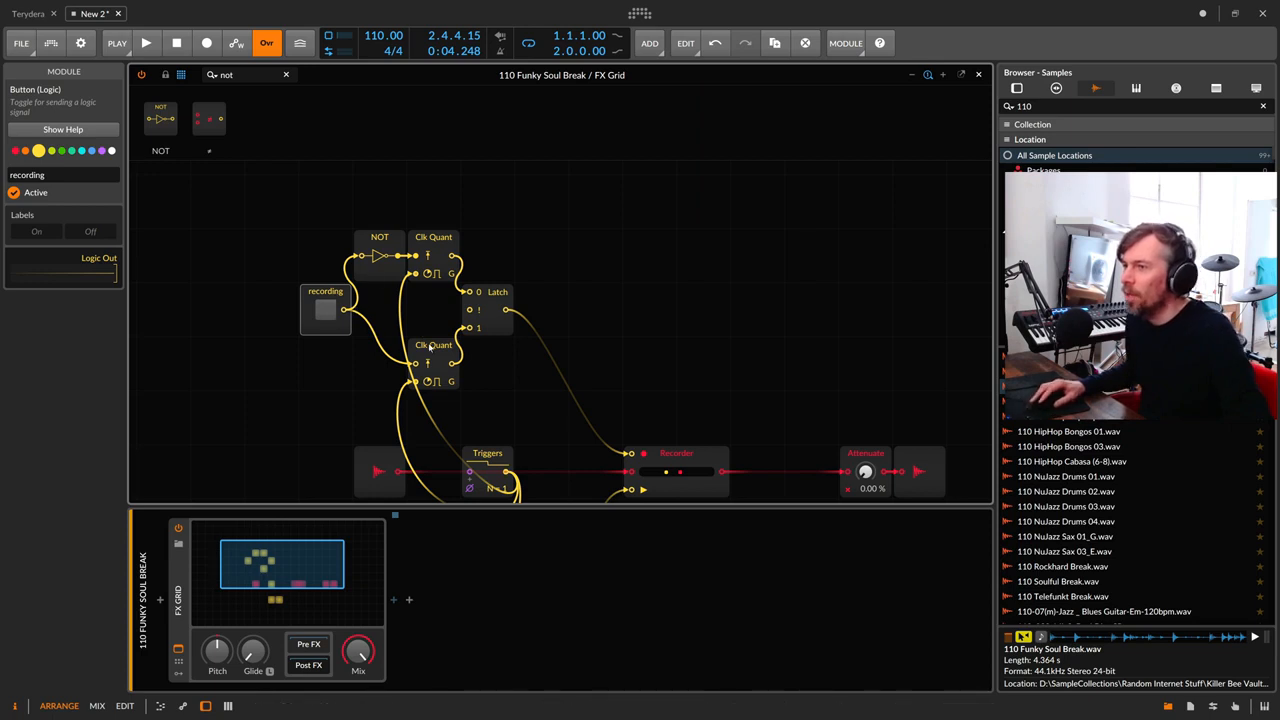
left_click_drag(440, 366, 440, 312)
left_click(500, 360)
scroll(502, 294, "down", 2)
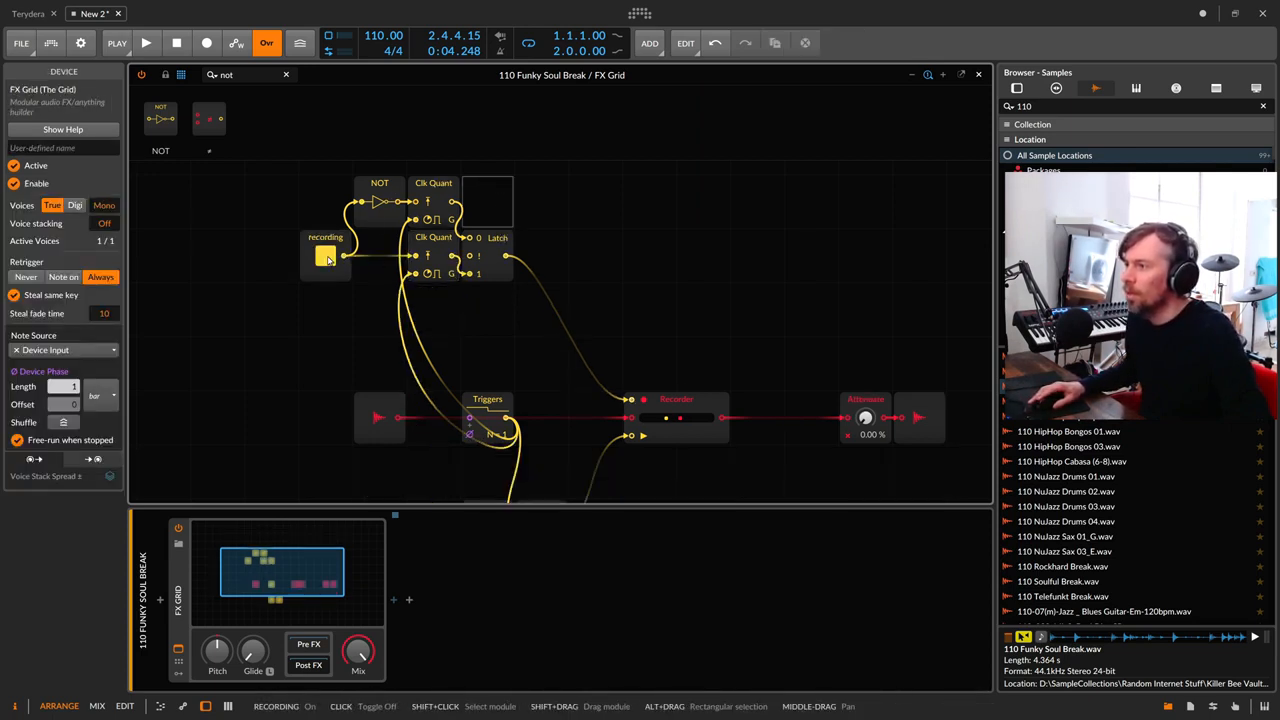
left_click(323, 259)
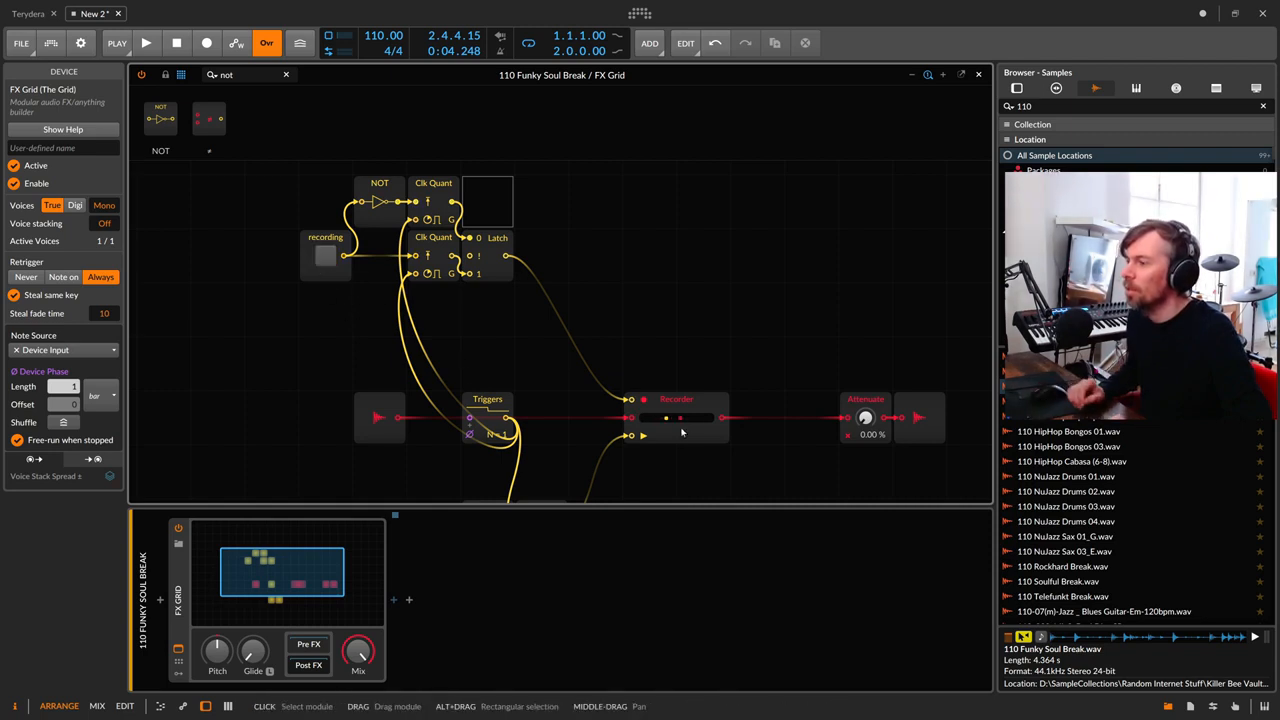
Step: Close the grid editor, start playing the drum break in the arrangement, and reopen the FX Grid
left_click(440, 571)
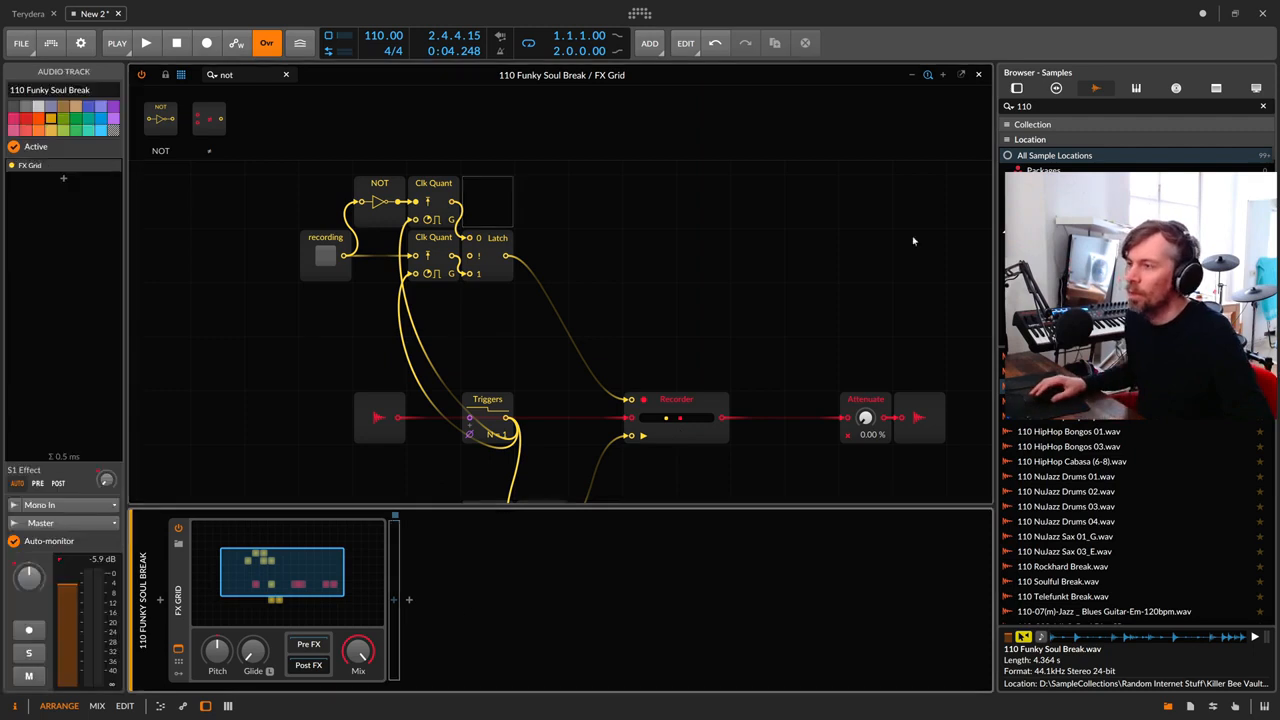
left_click(980, 75)
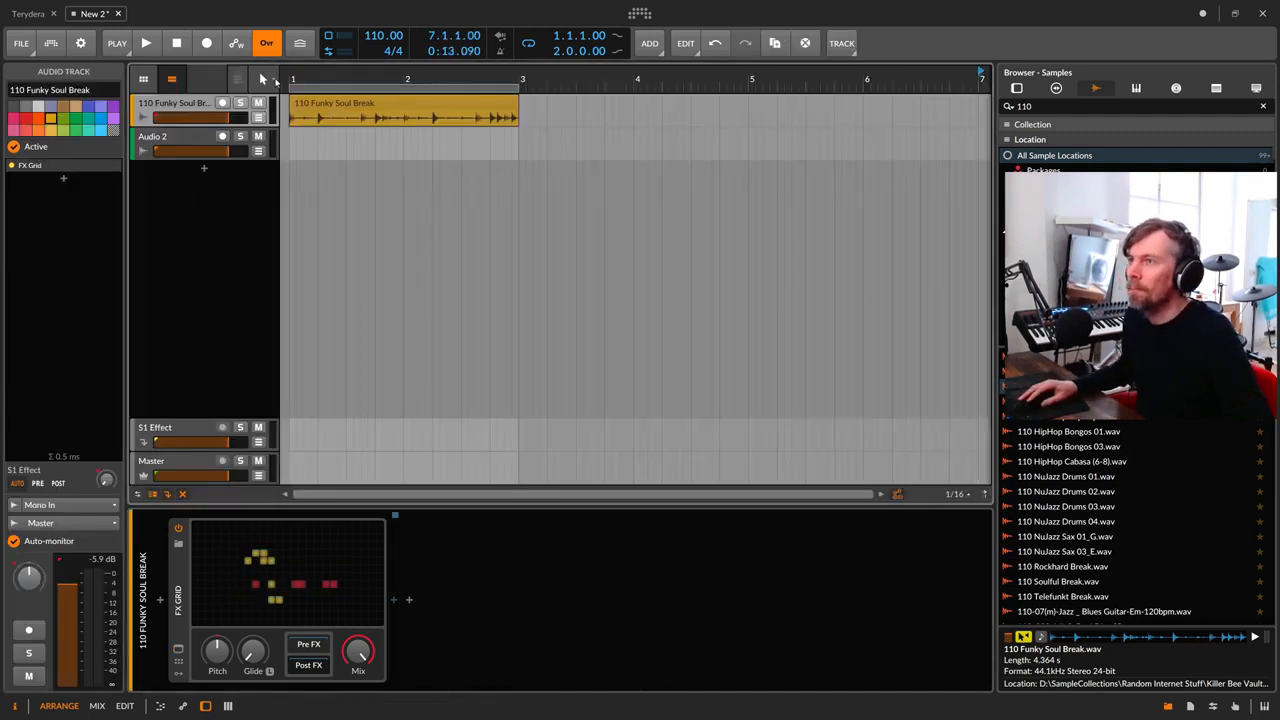
key("space")
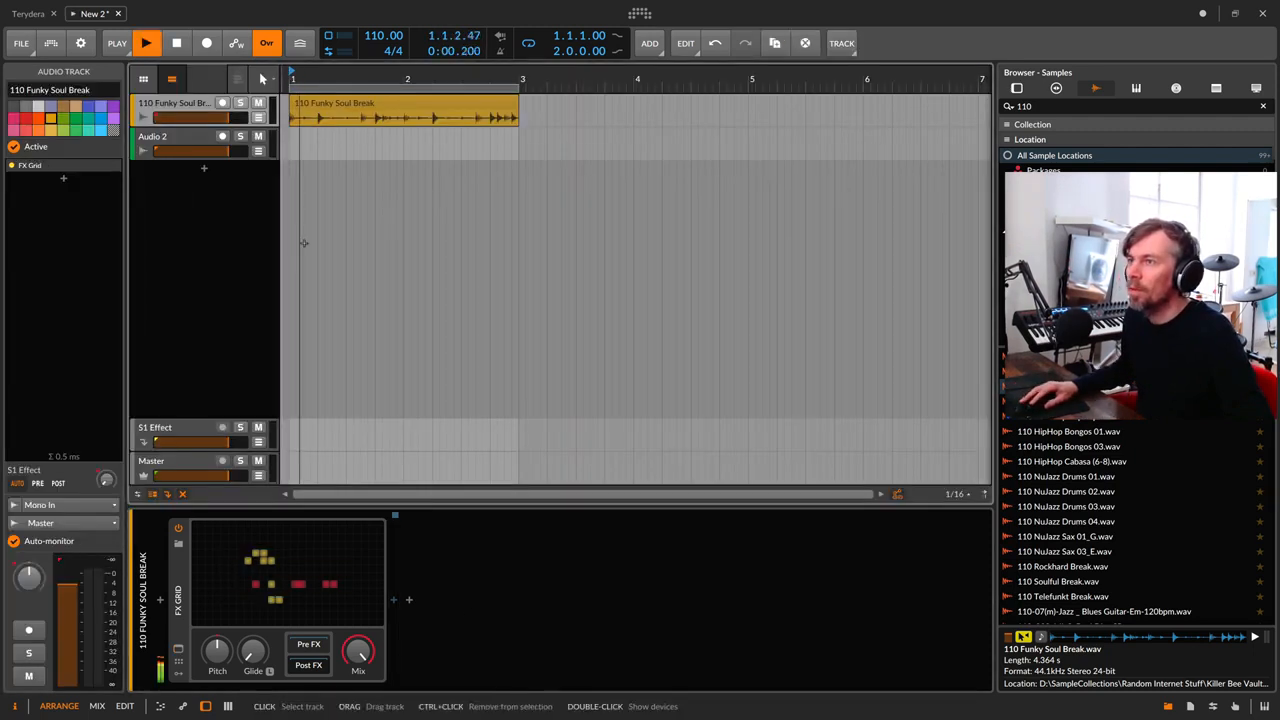
left_click(340, 587)
Step: Record the running break with the recording button, and switch the playback button on and off to test it
left_click(263, 222)
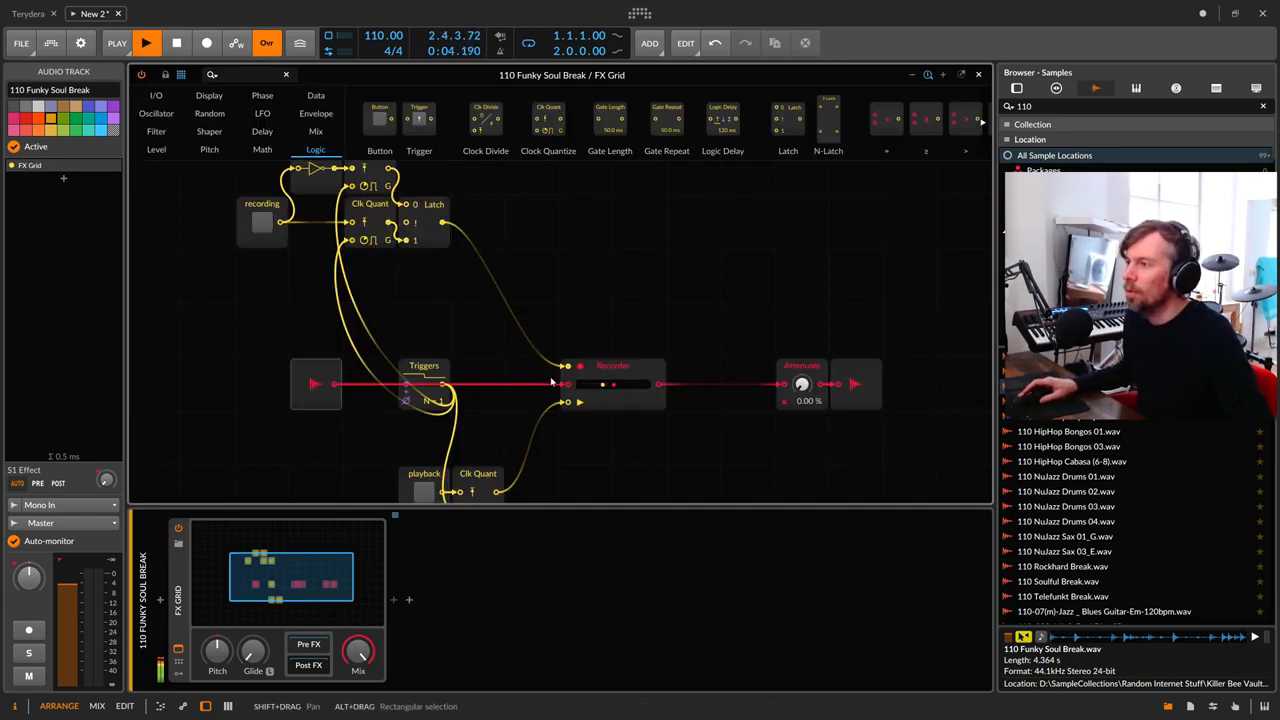
scroll(550, 381, "down", 2)
left_click(426, 440)
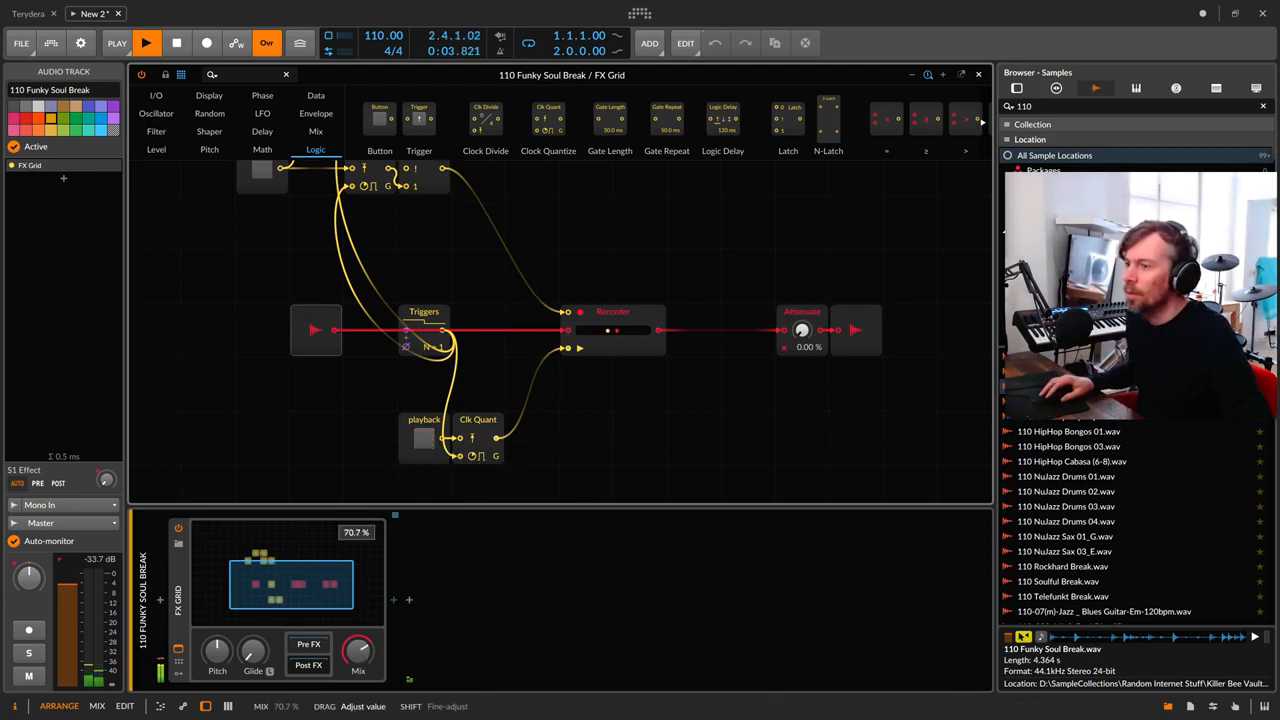
left_click(426, 440)
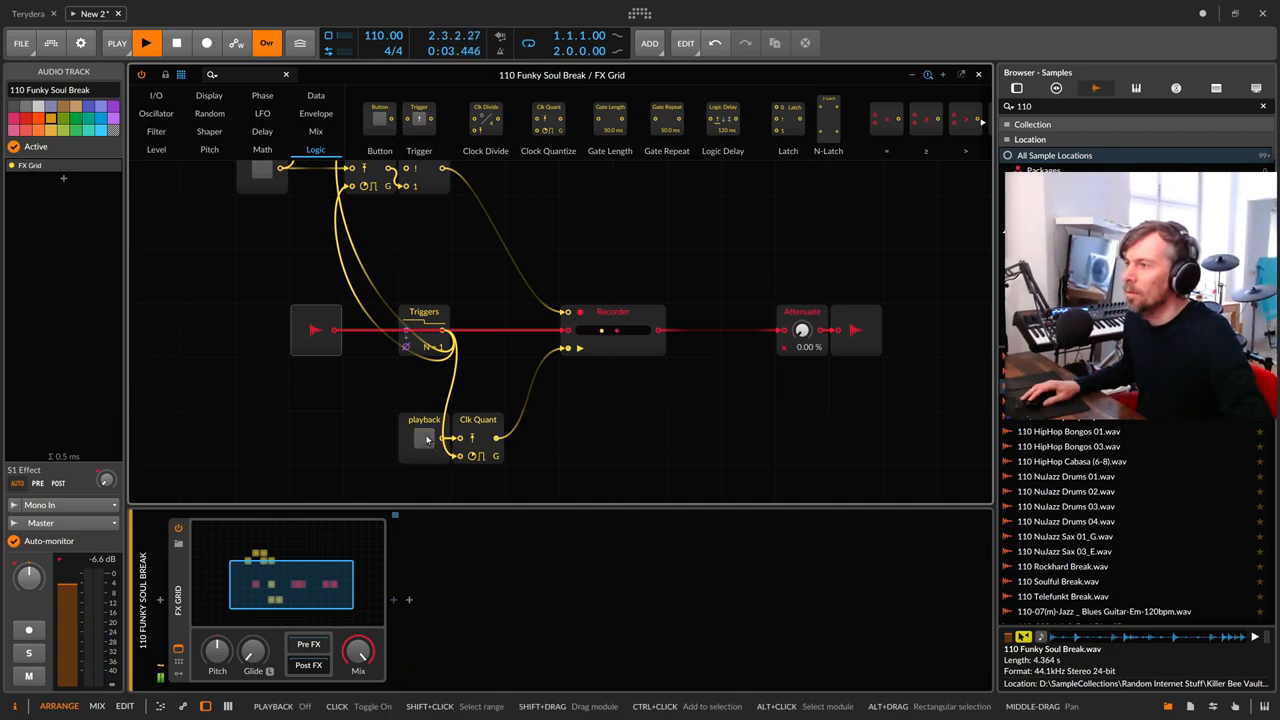
scroll(426, 440, "up", 2)
scroll(426, 438, "down", 2)
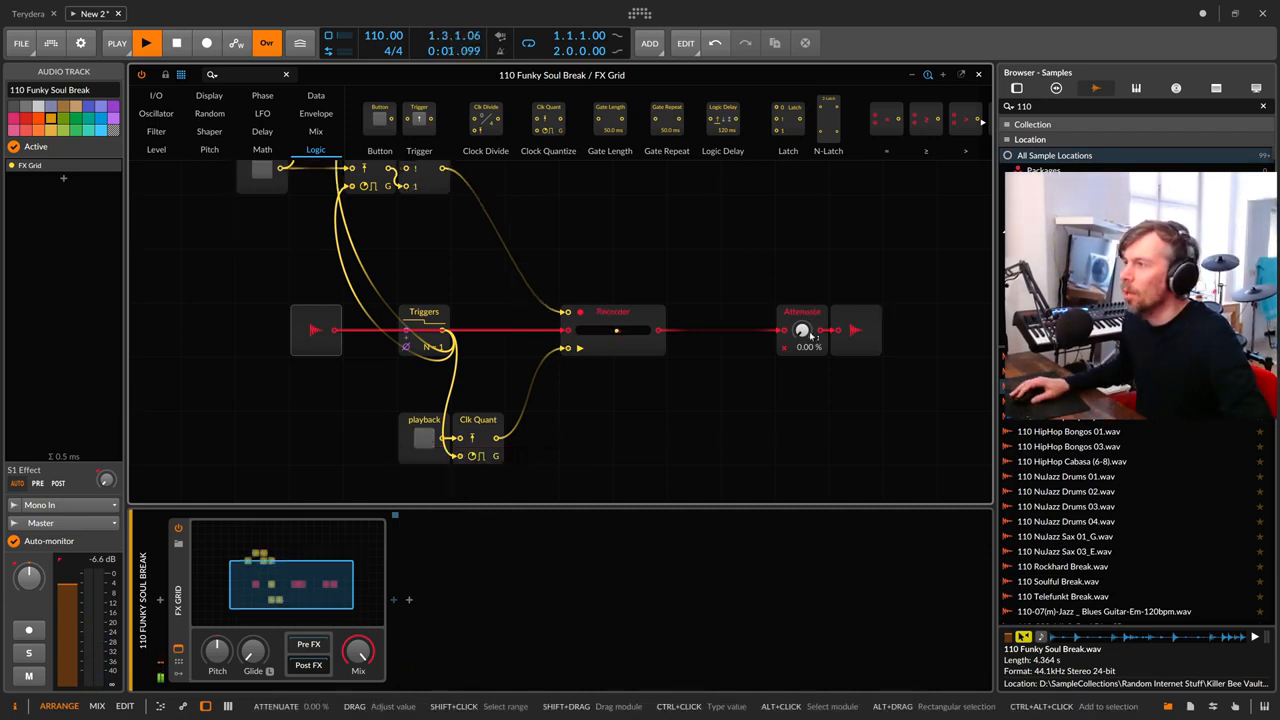
Step: Set Attenuate to 50% and toggle the playback button on and off repeatedly to retrigger the recorded loop
left_click(434, 447)
left_click(434, 441)
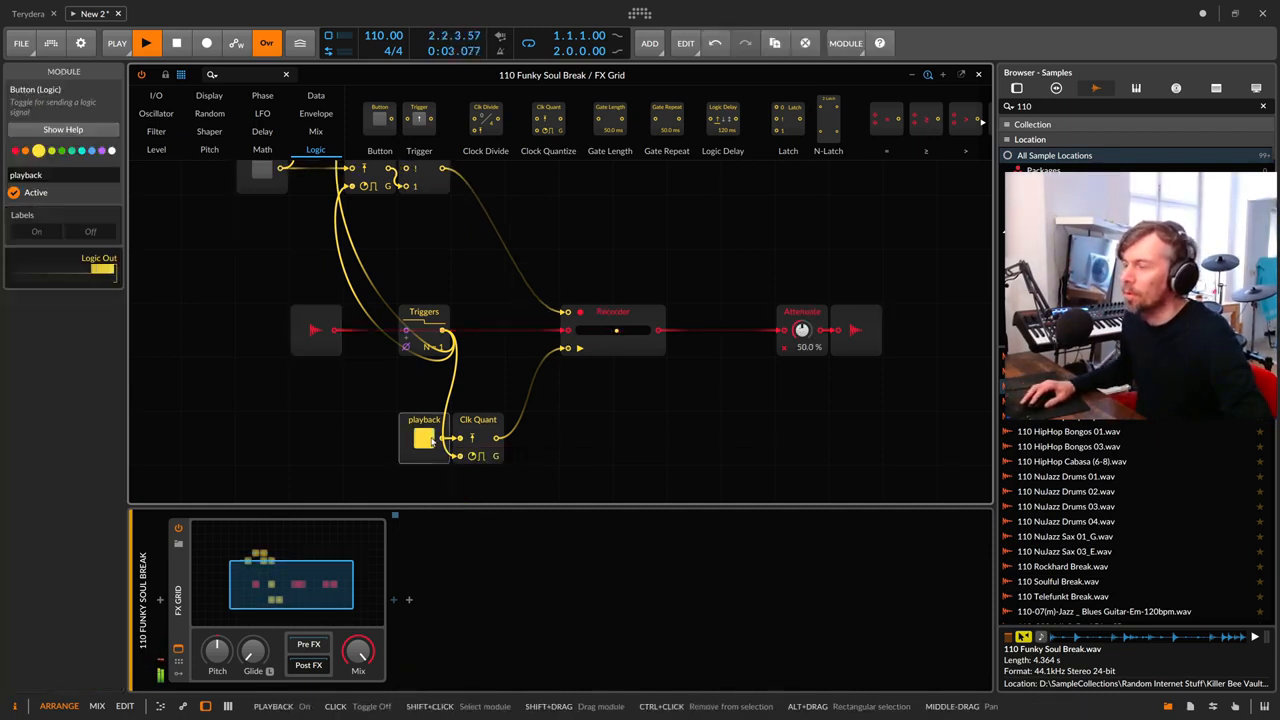
left_click(432, 440)
left_click(432, 440)
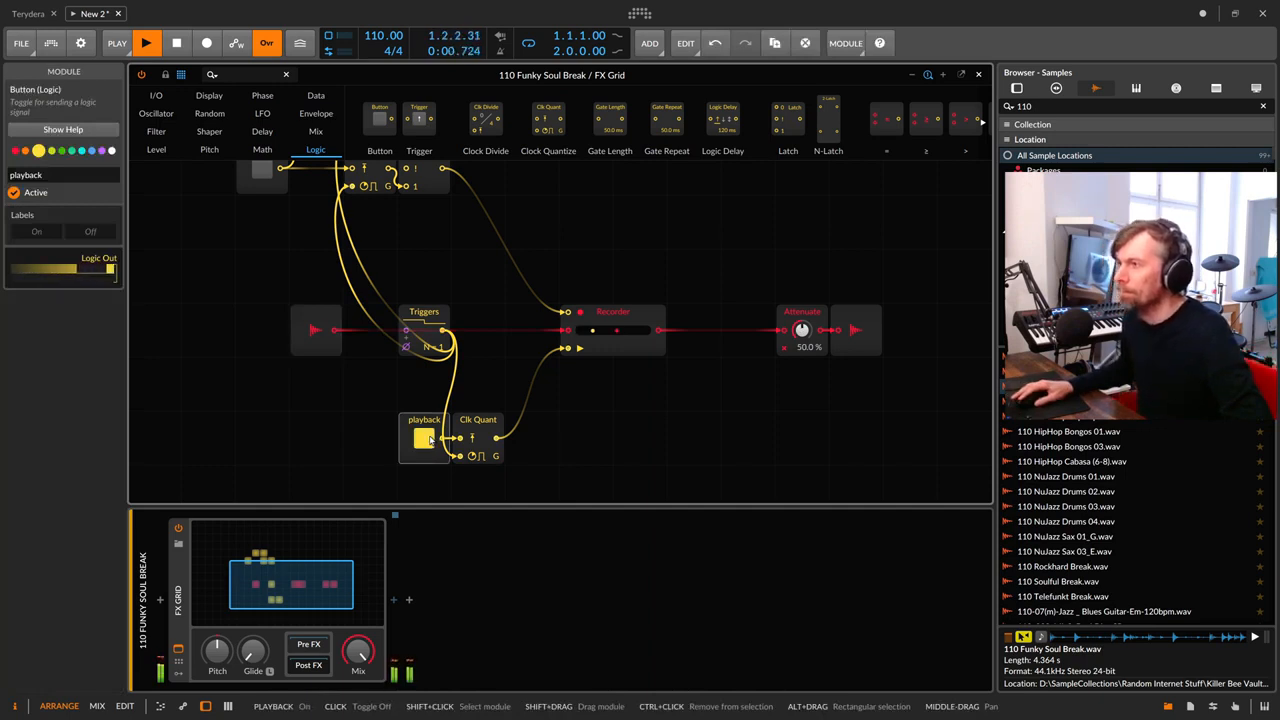
left_click(432, 440)
left_click(432, 440)
left_click(432, 440)
left_click(432, 440)
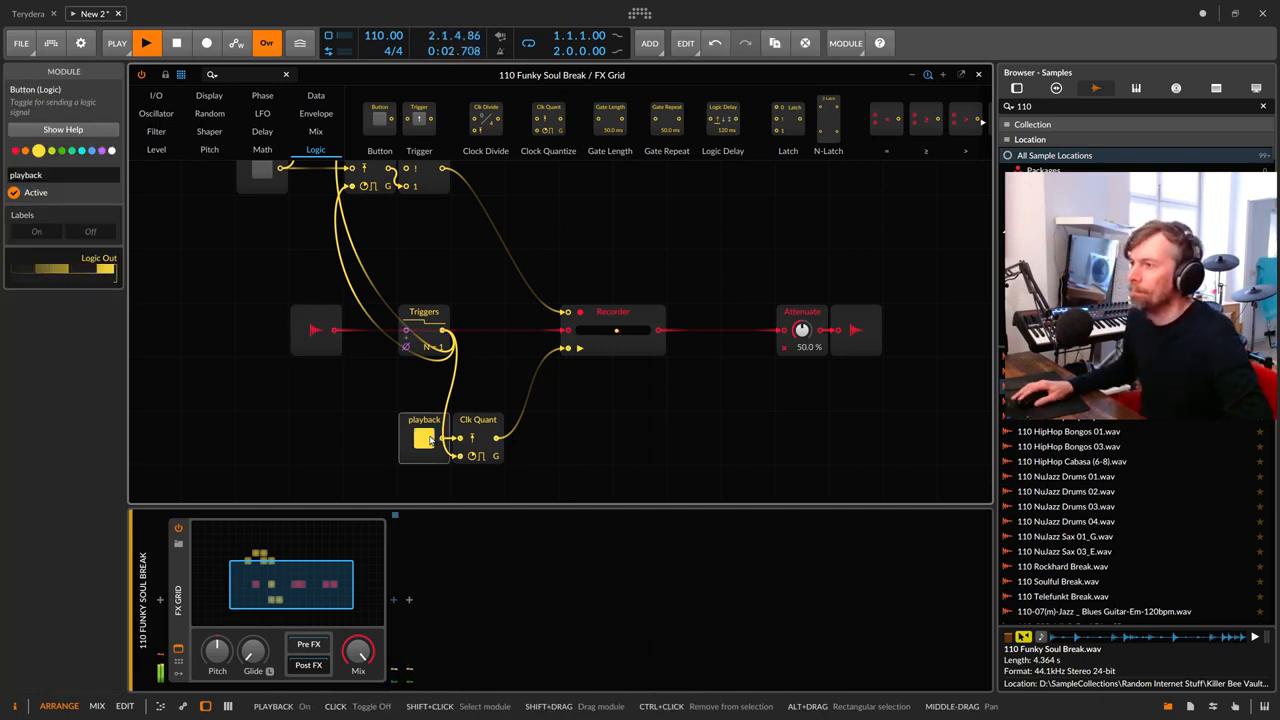
left_click(432, 440)
Step: Move the playback button away from its Clock Quantize and insert a Gate Repeat module between the two
left_click(488, 428)
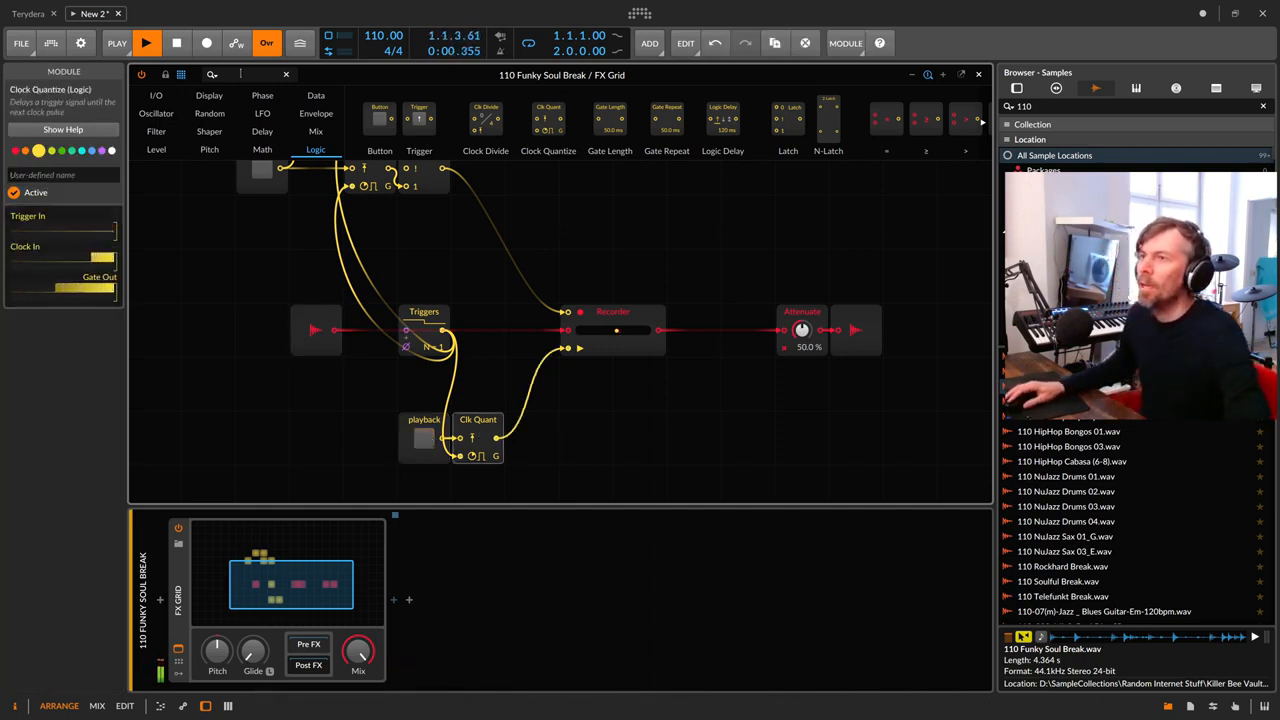
type("gate")
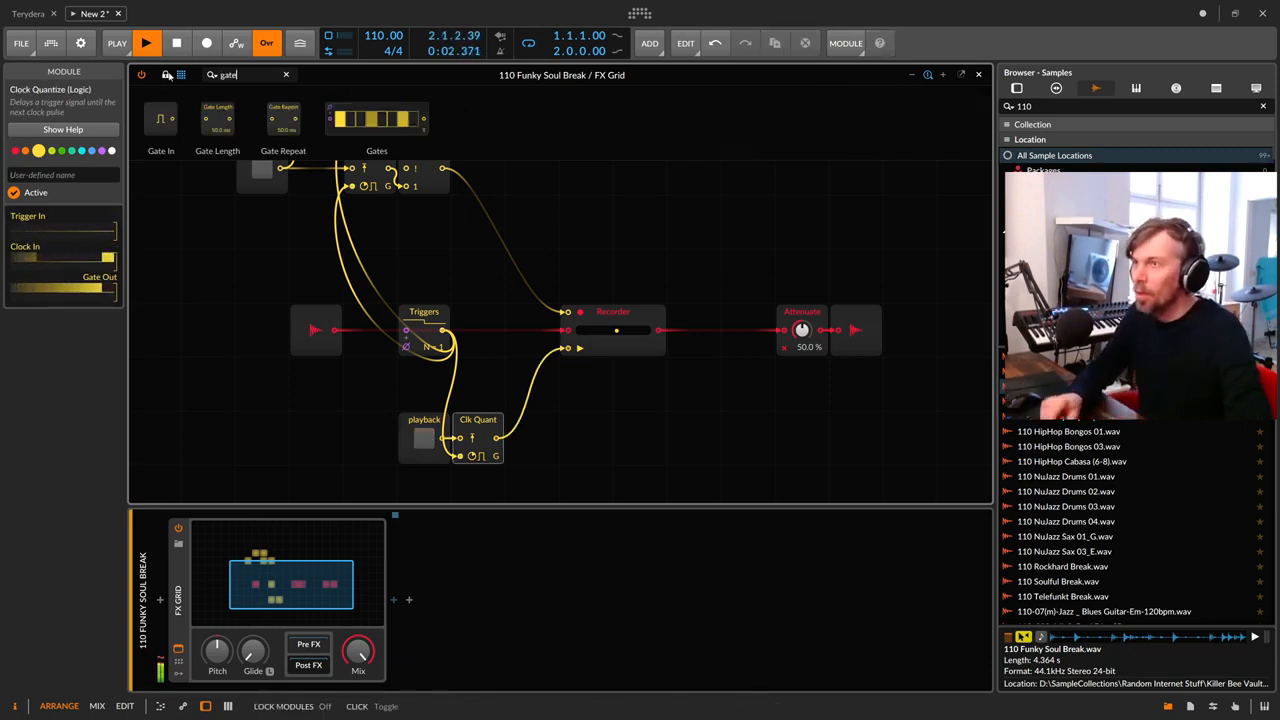
left_click_drag(424, 432, 316, 432)
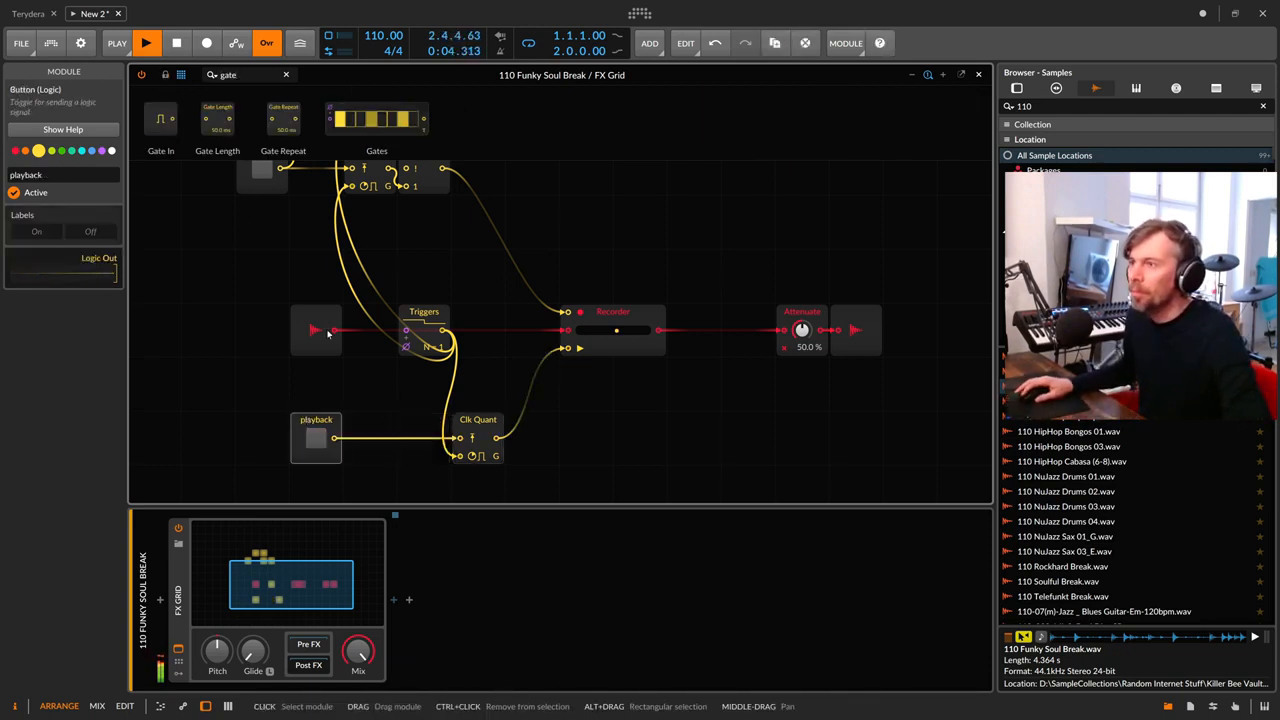
left_click_drag(217, 133, 368, 459)
Step: With the playback button switched on, set the Triggers count to 8 and the Gate Repeat rate to 6.80 ms
left_click(315, 438)
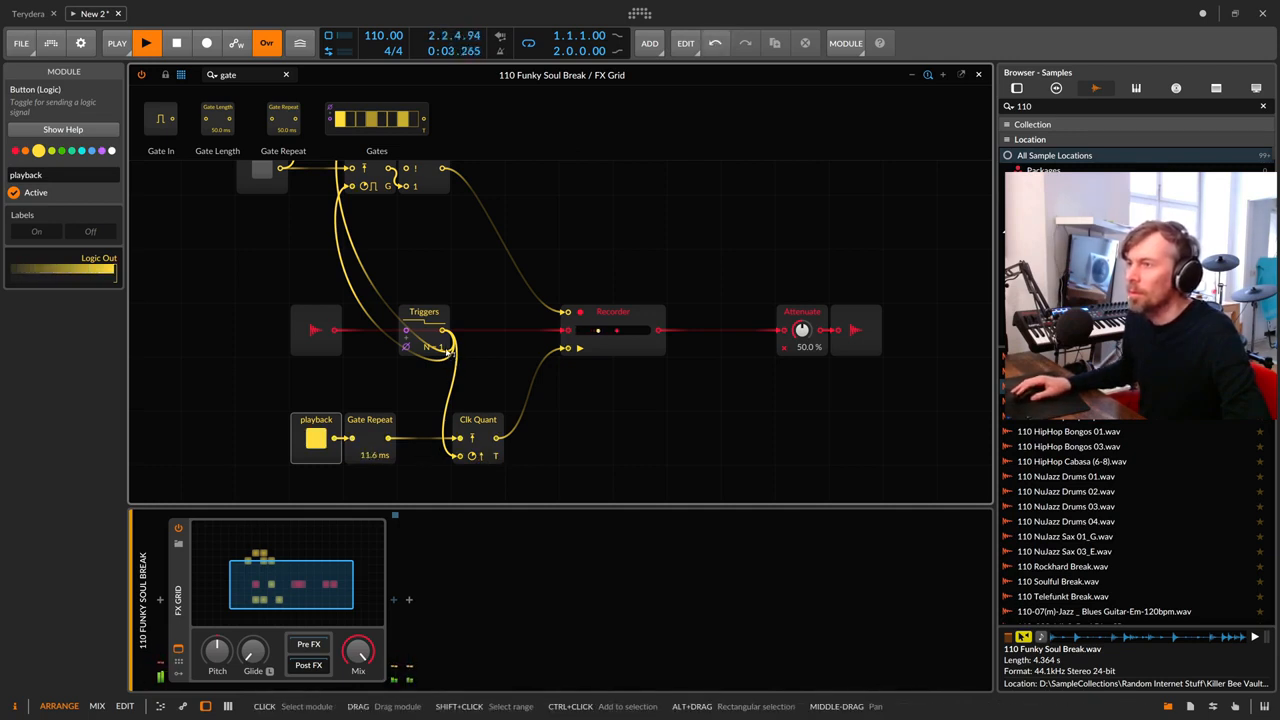
left_click_drag(434, 347, 434, 337)
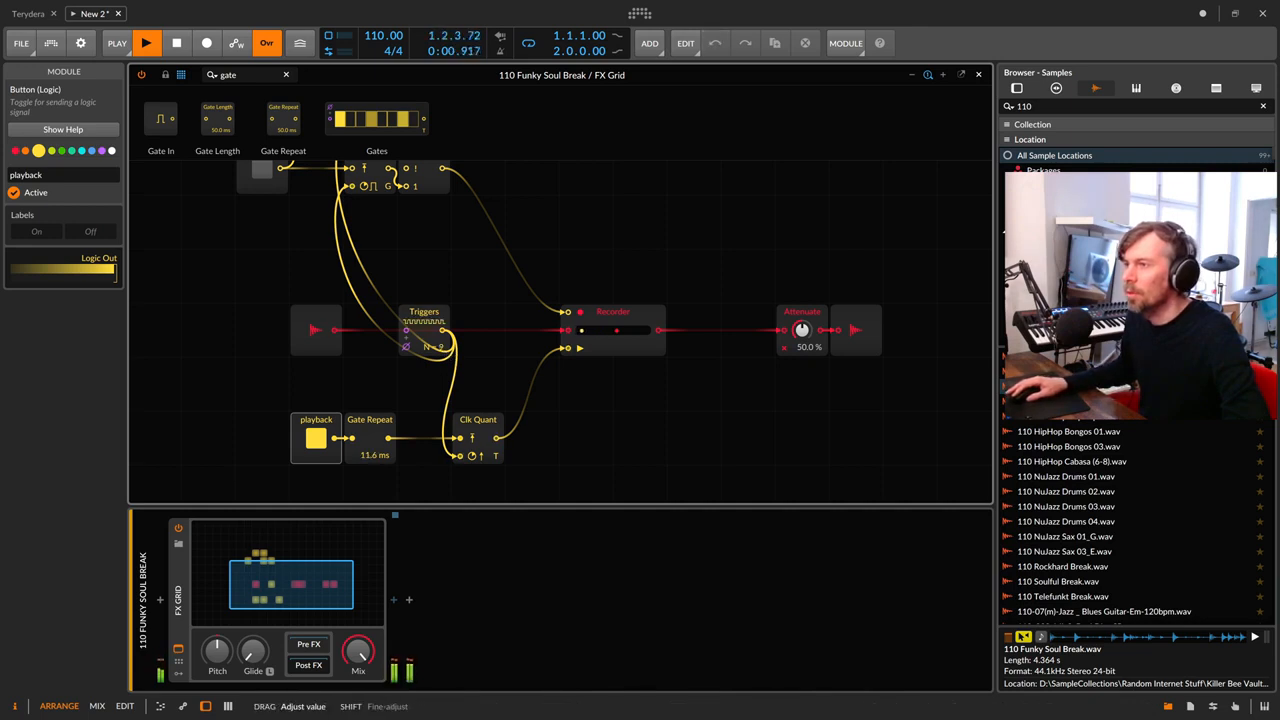
left_click_drag(374, 455, 374, 464)
Step: Delete the Clock Quantize after Gate Repeat and set the repeat rate to 58.3 ms
left_click(489, 423)
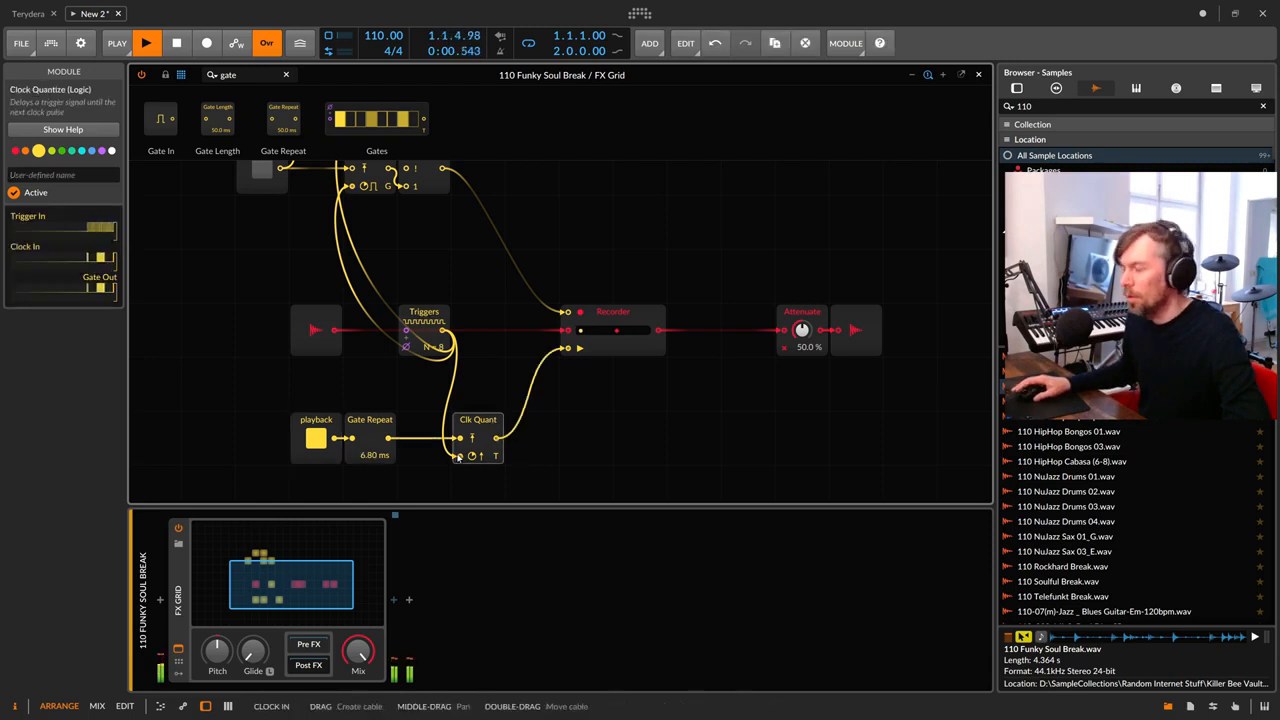
key("Delete")
mouse_move(374, 455)
left_mouse_down()
mouse_move(374, 405)
mouse_move(372, 442)
left_mouse_up()
Step: Lower the FX Grid's Mix to about 56% and sweep the Gate Repeat rate, ending on 136 ms
left_click_drag(358, 650, 358, 690)
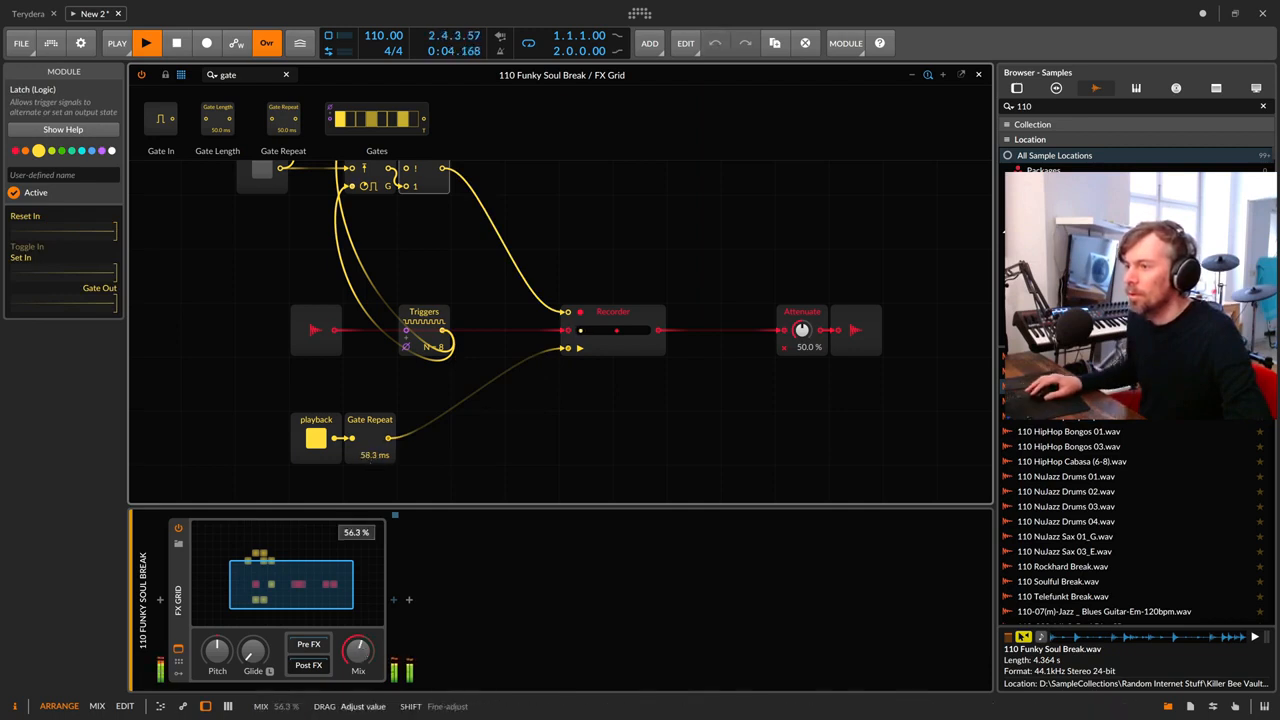
left_click_drag(372, 455, 377, 585)
left_click_drag(358, 650, 358, 640)
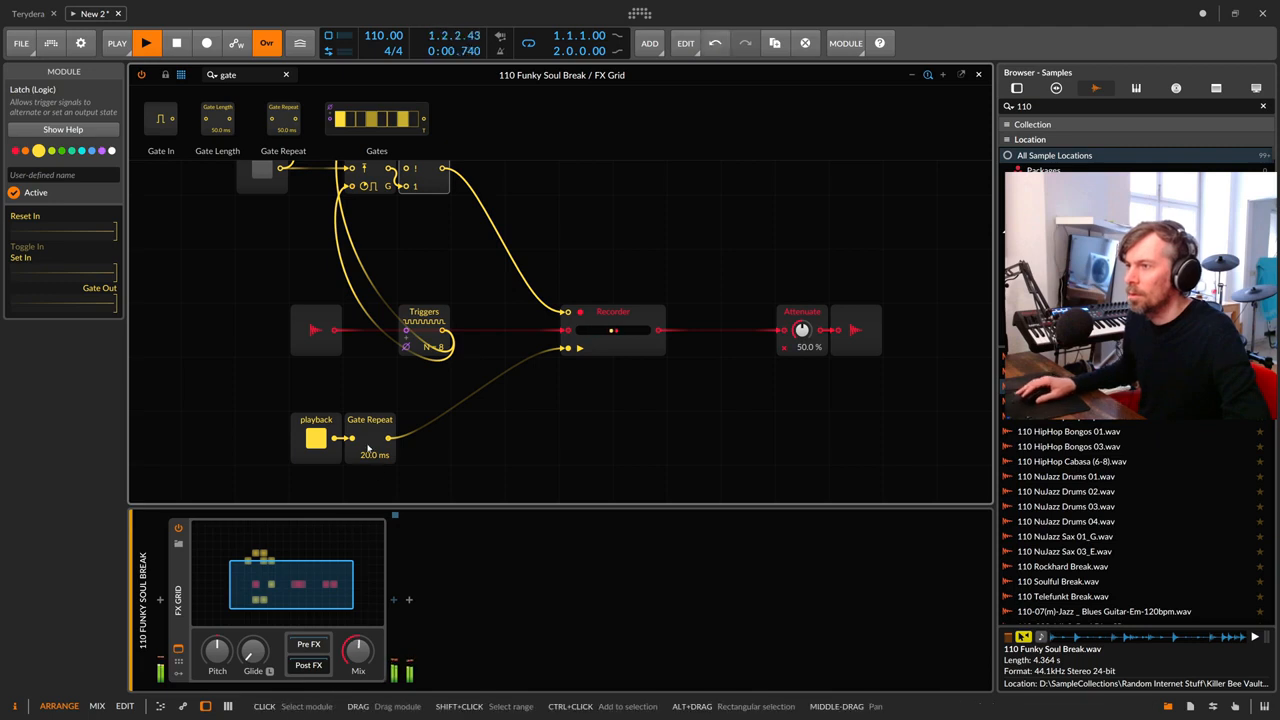
left_click_drag(370, 455, 370, 530)
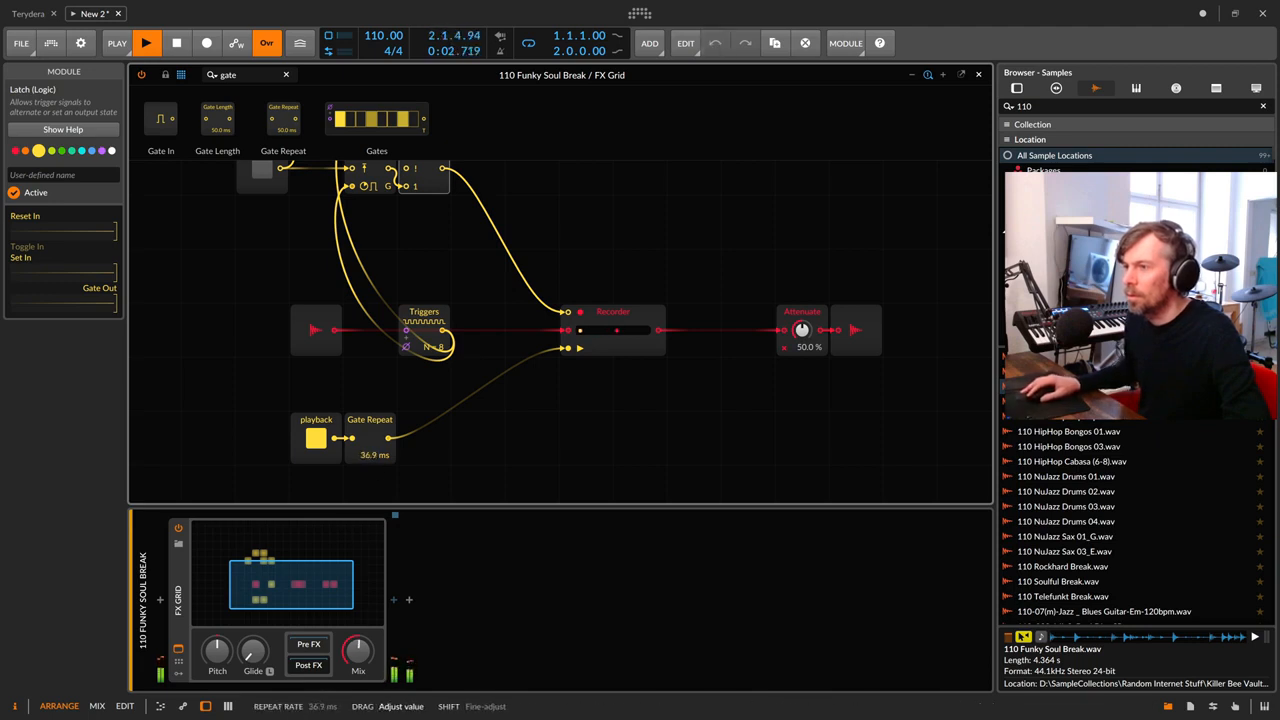
mouse_move(370, 455)
left_mouse_down()
mouse_move(370, 470)
mouse_move(370, 440)
left_mouse_up()
left_click(368, 427)
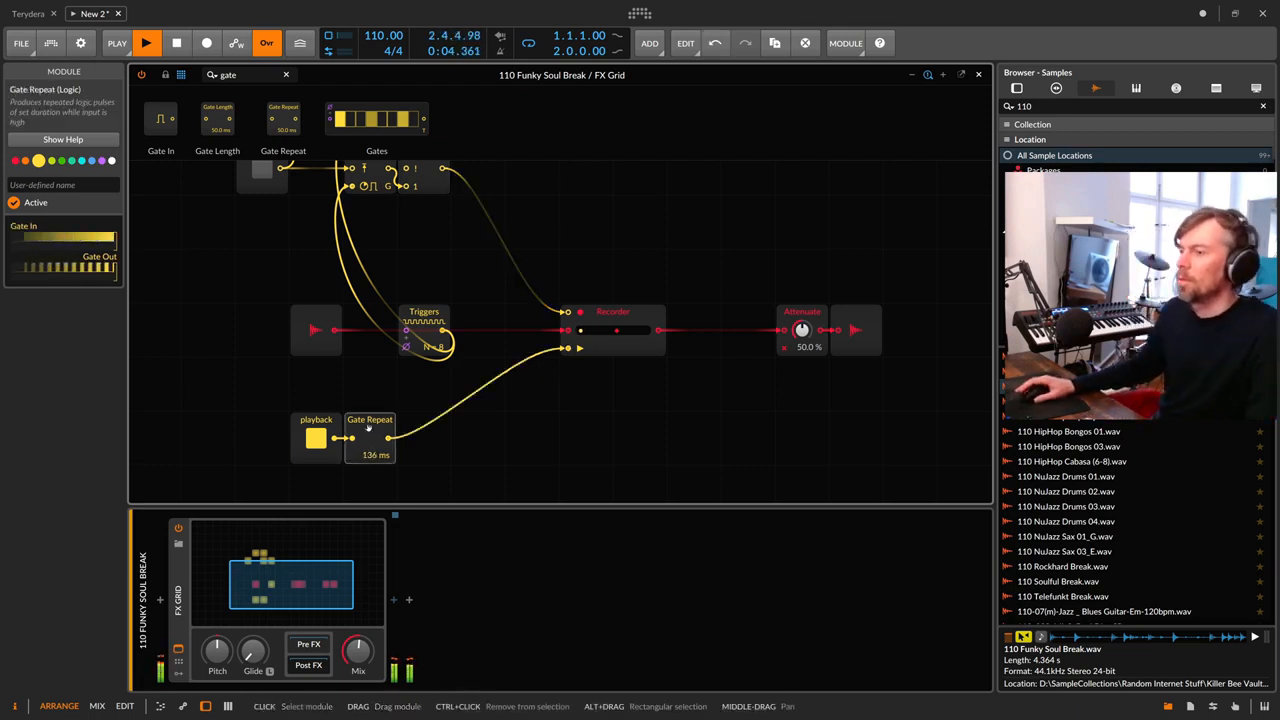
Step: Turn Attenuate down to 0% and the Mix fully down, and stop the transport
left_click_drag(801, 330, 801, 386)
left_click_drag(358, 652, 358, 700)
key("space")
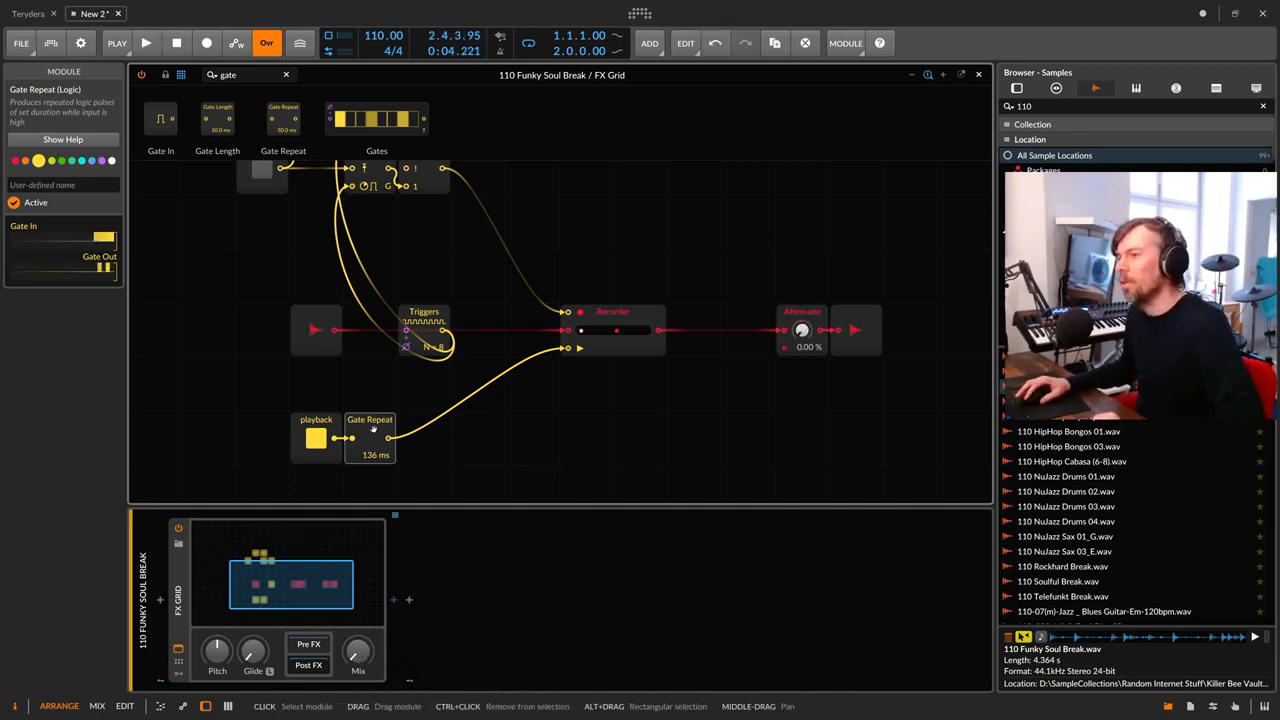
Step: Move Gate Repeat one slot toward the Recorder, sweep its rate to 76.4 ms, and finish with Attenuate at 0%
left_click_drag(372, 428, 437, 457)
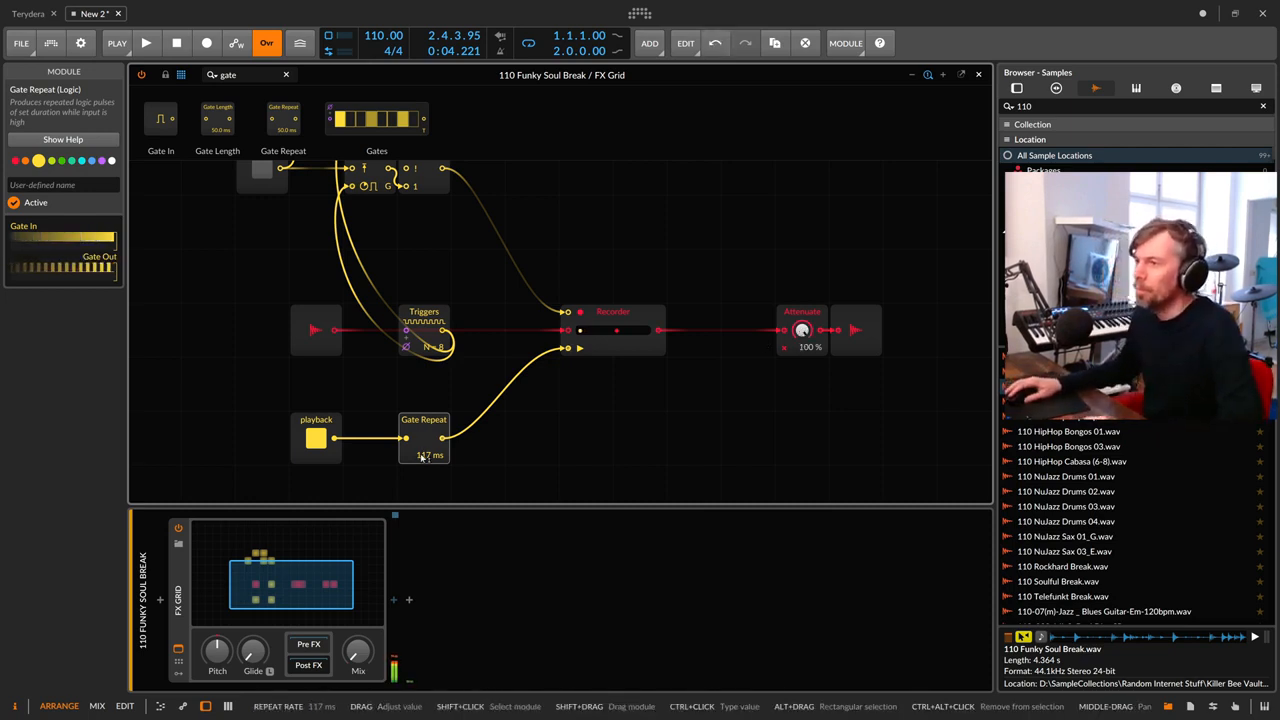
left_click_drag(422, 456, 422, 510)
mouse_move(424, 454)
left_mouse_down()
mouse_move(424, 430)
mouse_move(424, 470)
left_mouse_up()
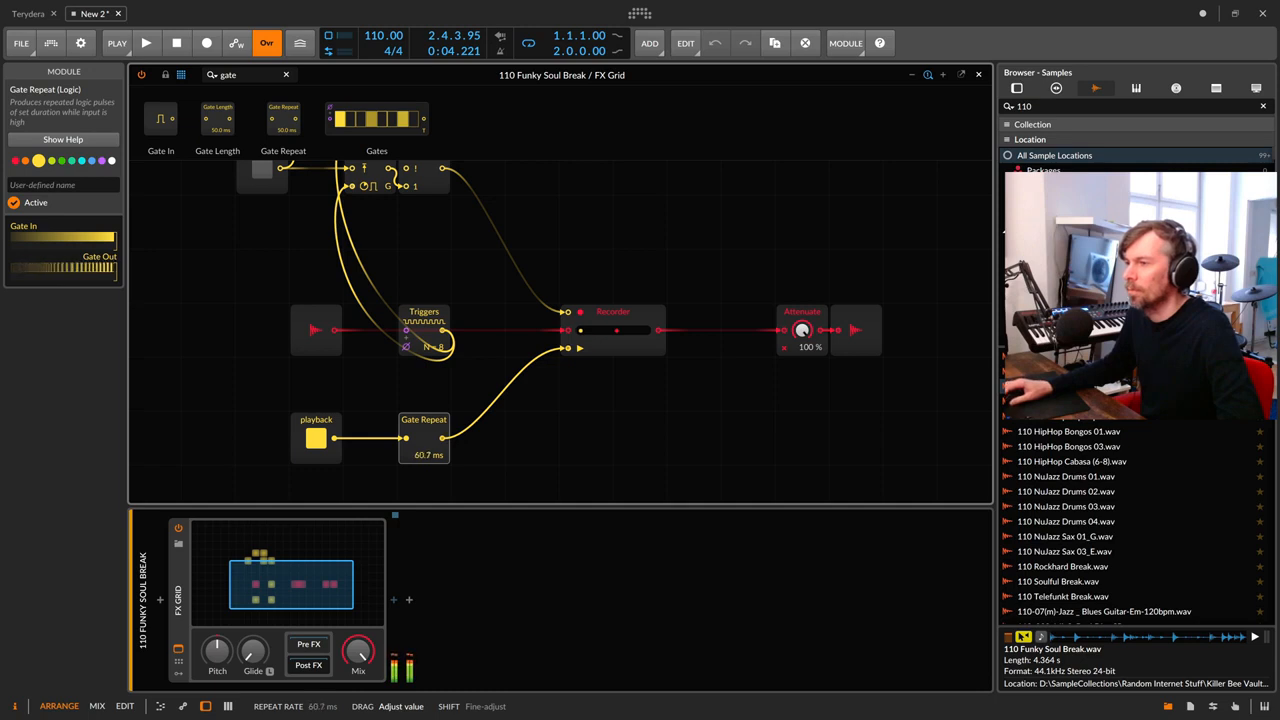
left_click_drag(426, 455, 426, 440)
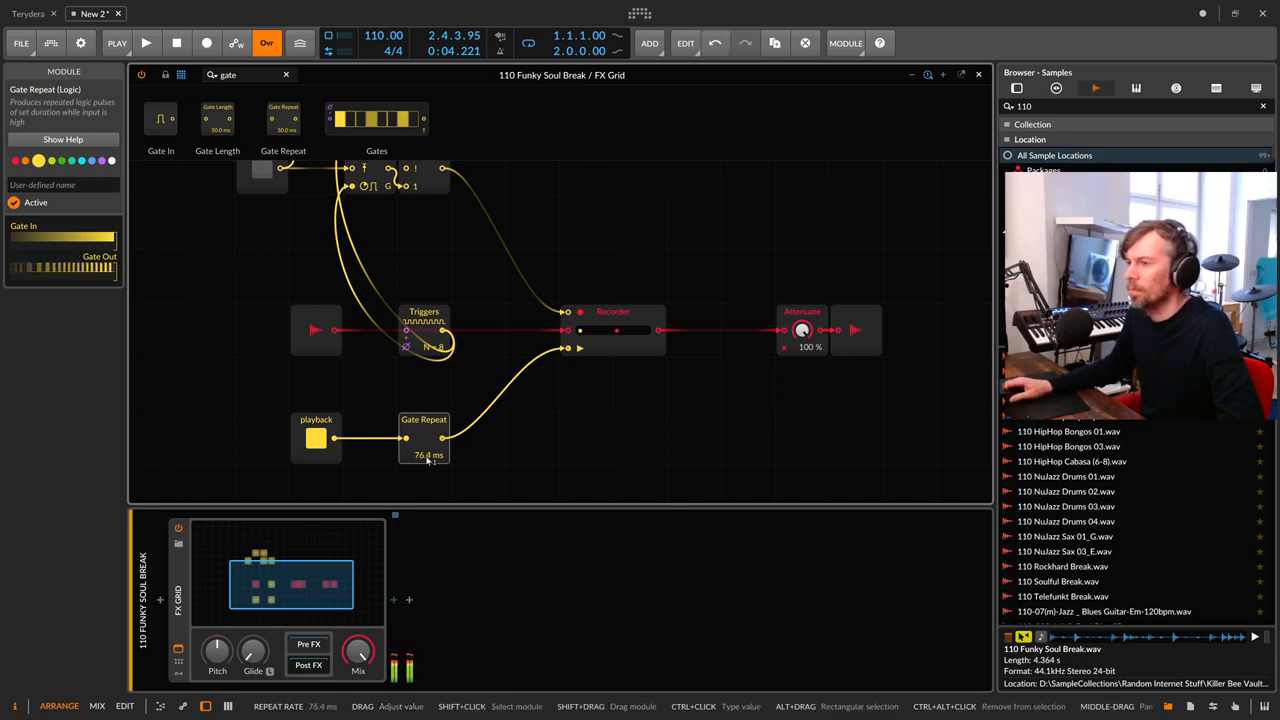
left_click_drag(802, 331, 802, 400)
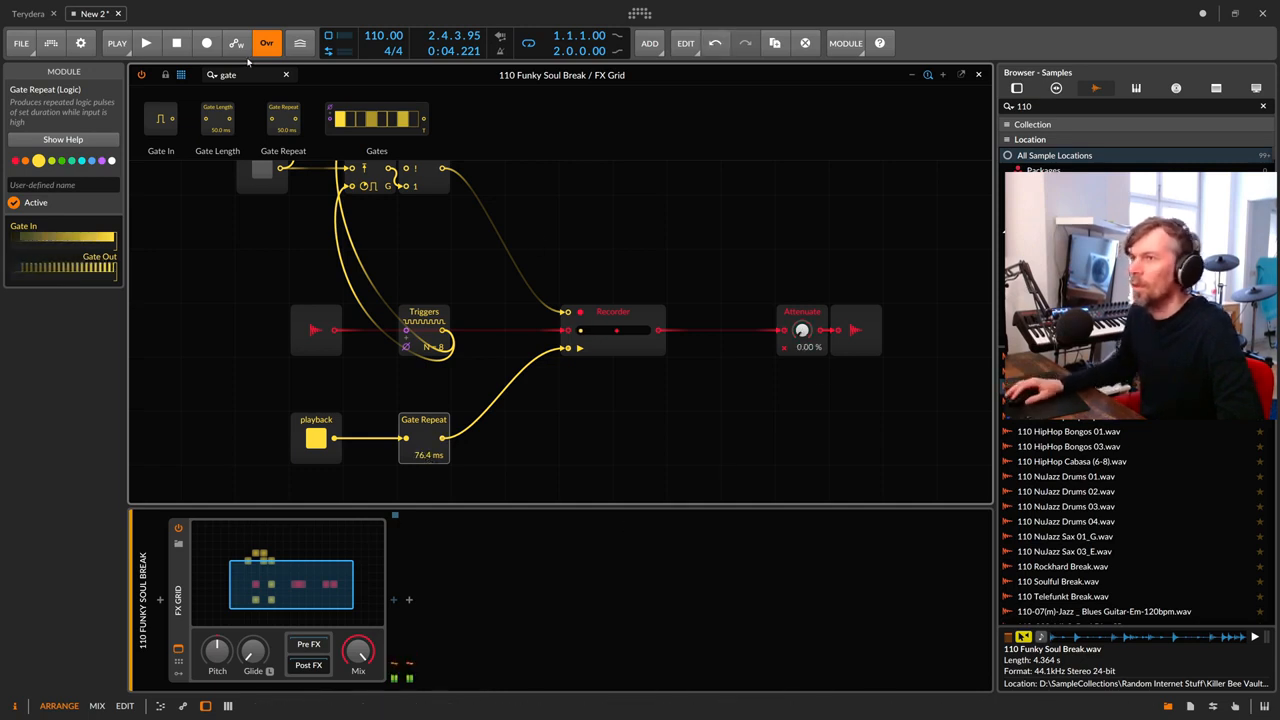
Step: Add an AD envelope module below the Recorder and set its decay to 288 ms
type("ad")
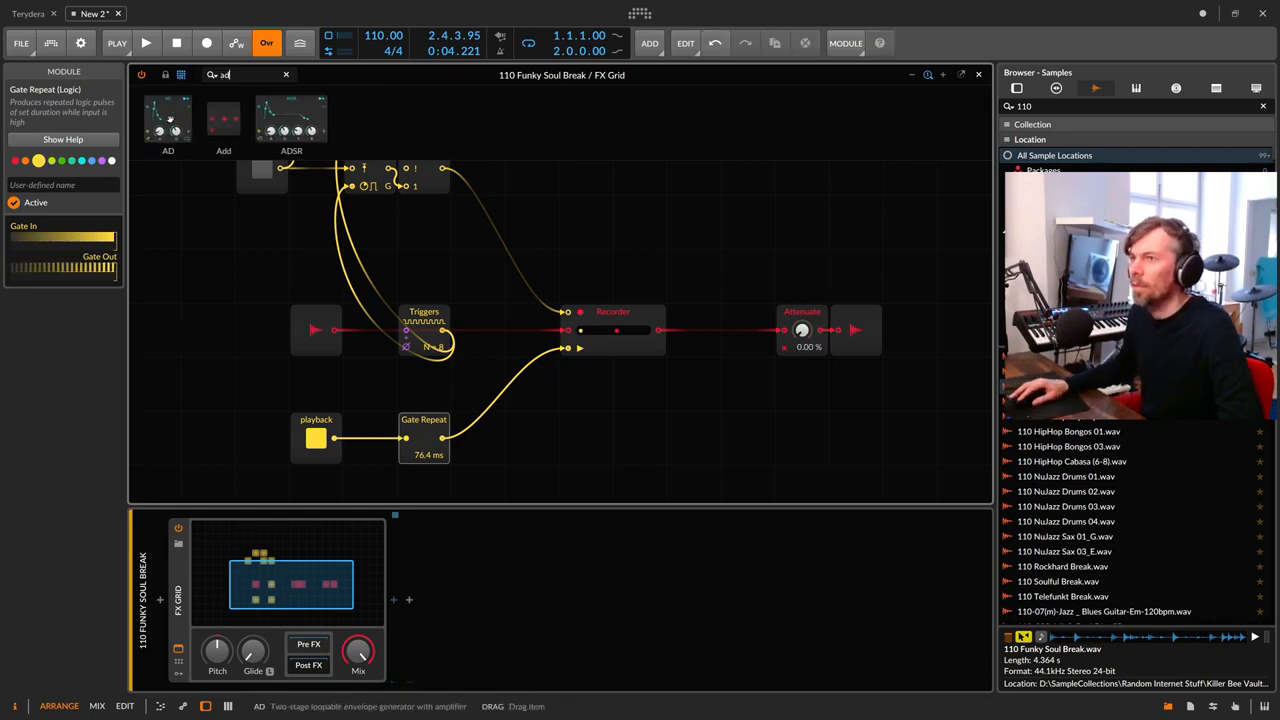
left_click_drag(170, 118, 560, 450)
scroll(575, 385, "down", 3)
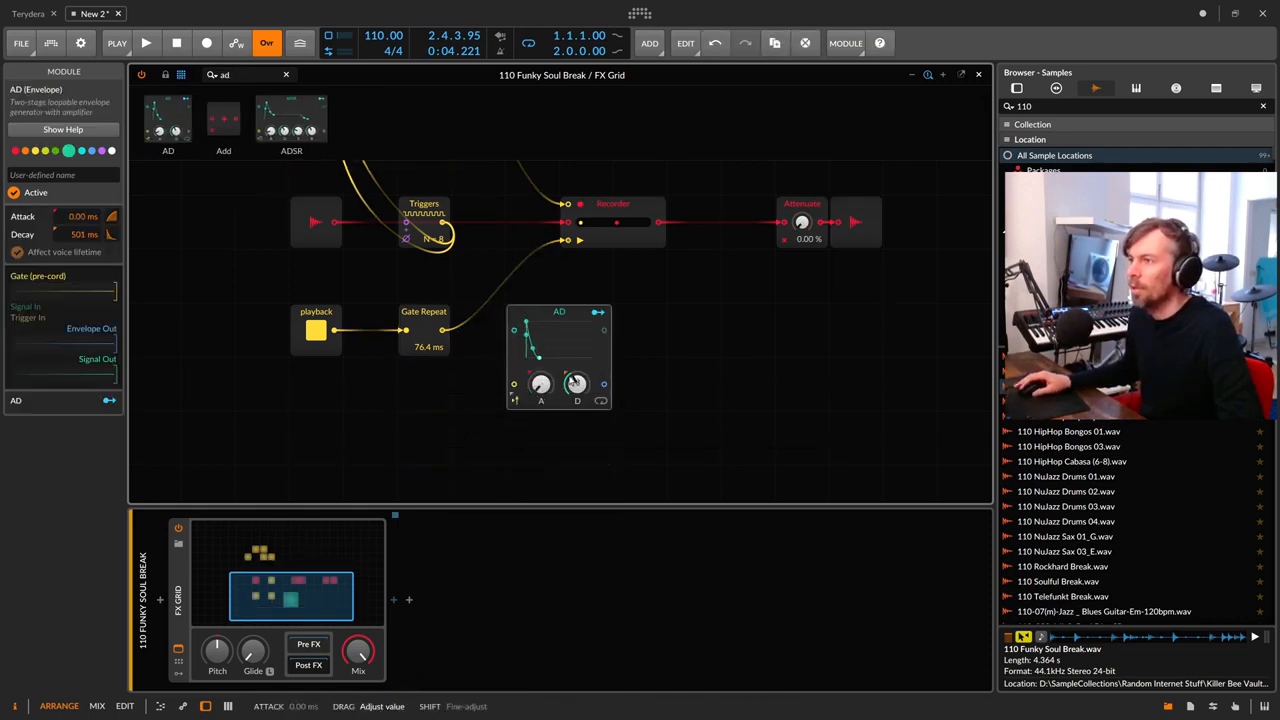
left_click_drag(574, 382, 574, 394)
Step: Modulate the Gate Repeat rate by +3.883 from the AD envelope and set the envelope's decay to 832 ms
left_click(598, 313)
left_click_drag(432, 349, 432, 338)
scroll(535, 430, "up", 3)
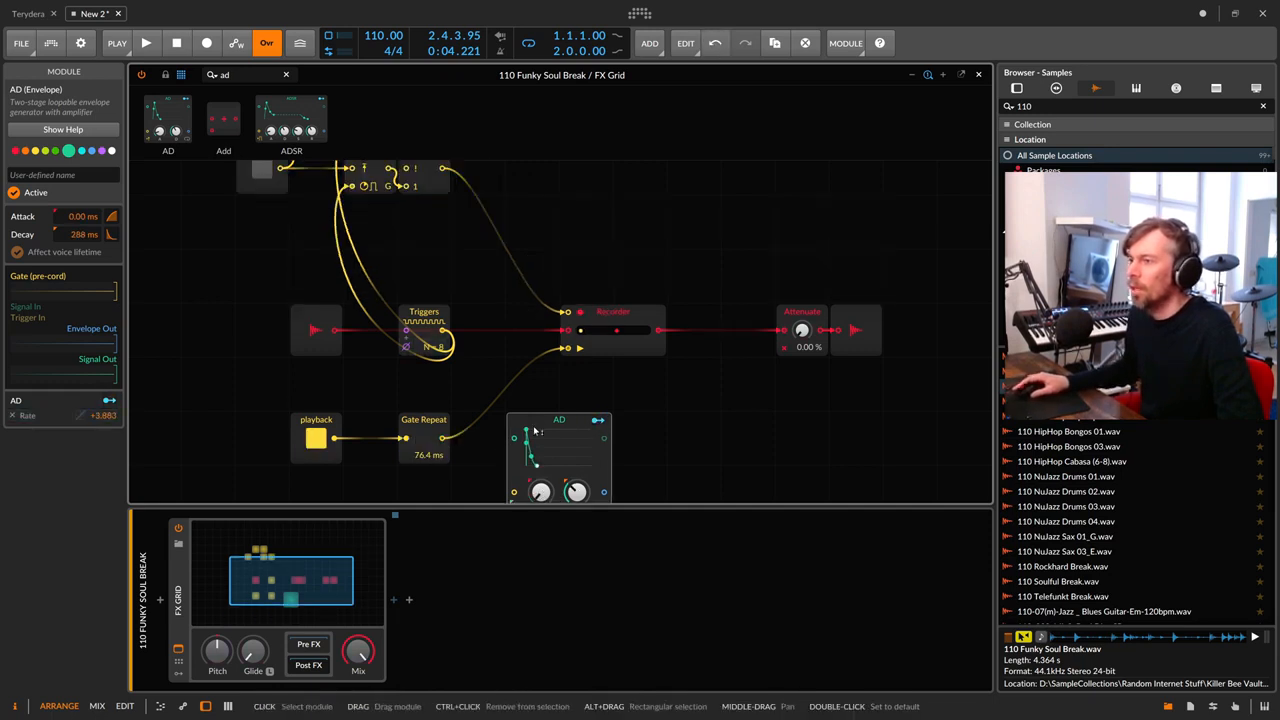
scroll(535, 430, "down", 2)
left_click_drag(576, 437, 576, 424)
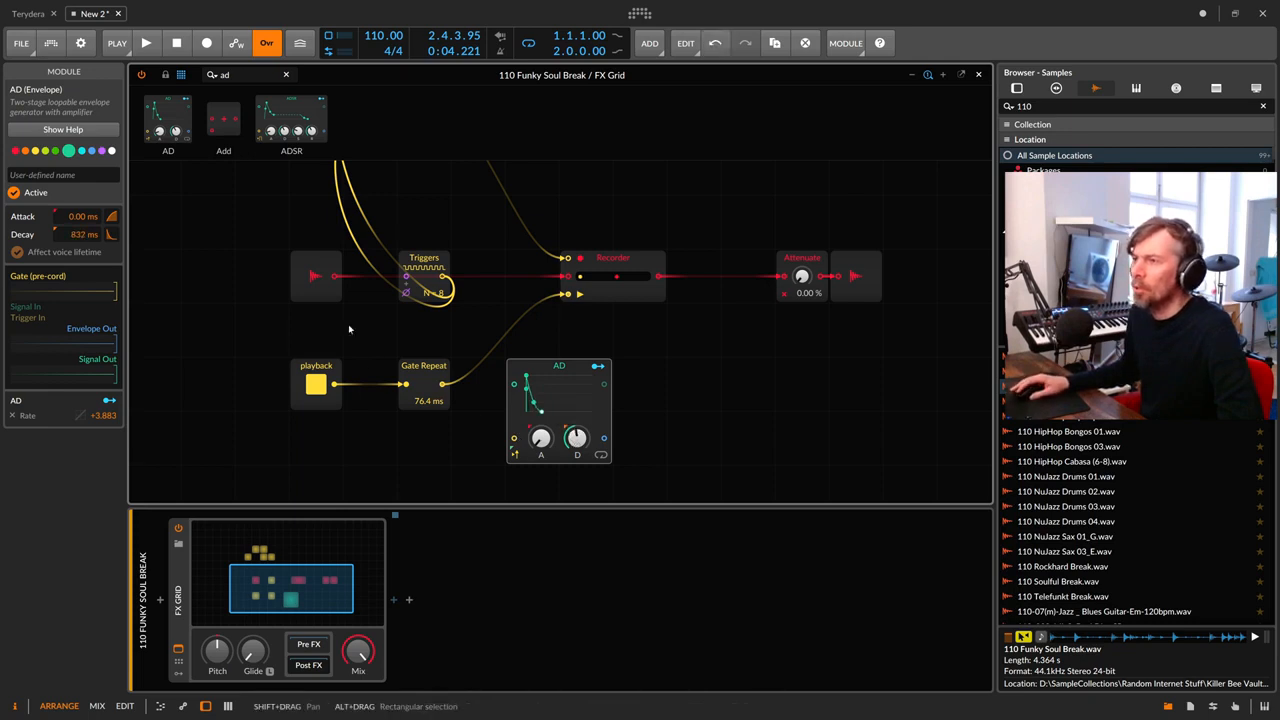
Step: Add an 8-step Gates sequencer in front of the AD envelope and let it trigger the envelope from its fourth step
left_click(237, 74)
type("gat")
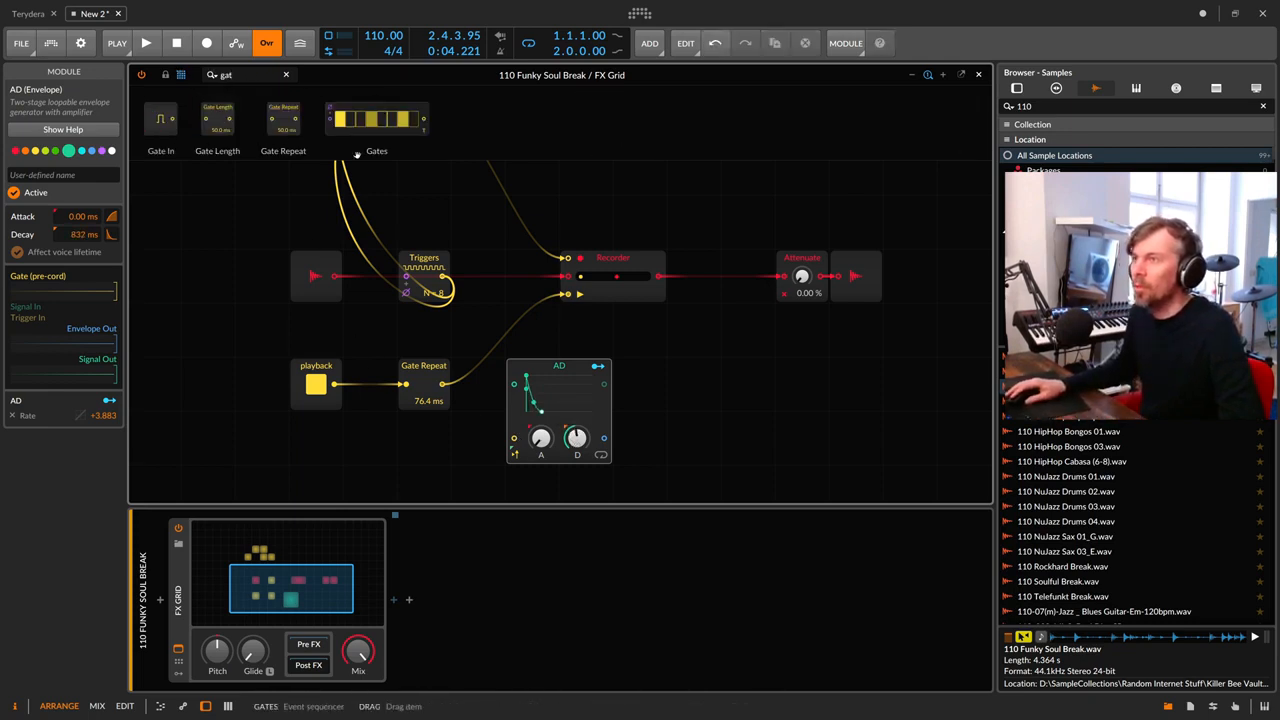
left_click_drag(356, 154, 362, 448)
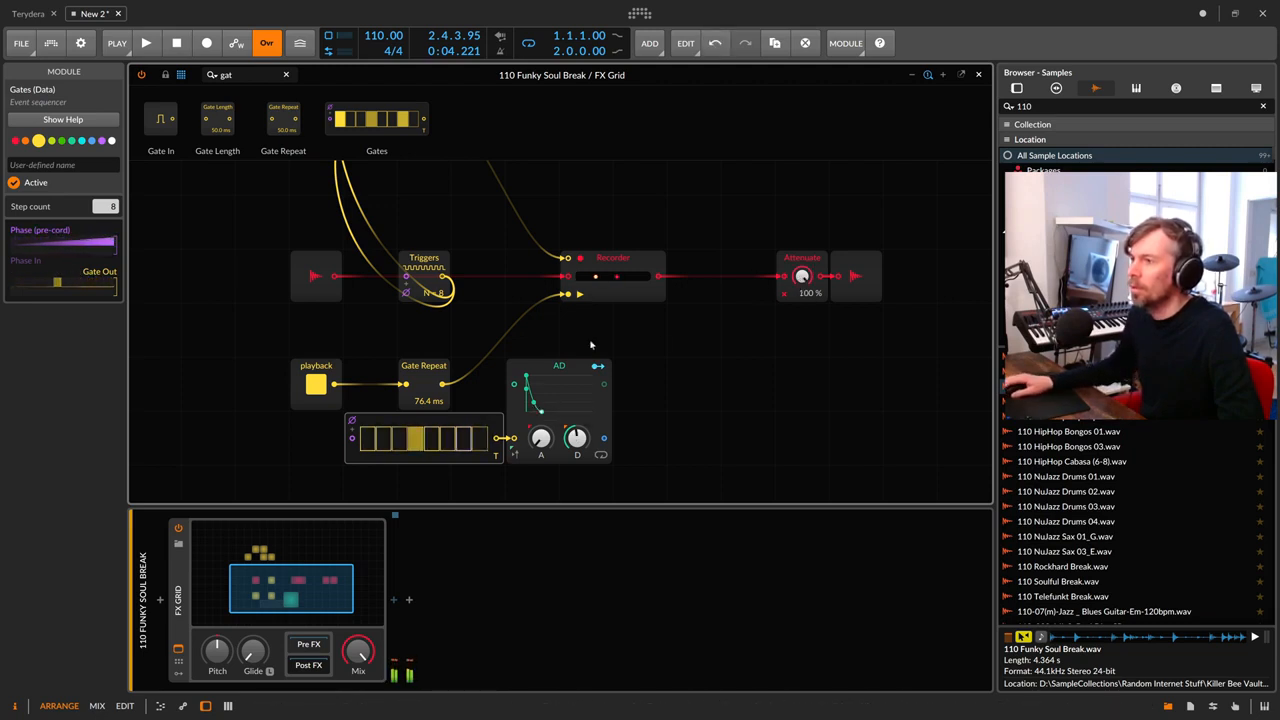
Step: Lengthen the AD decay, reapply the envelope's modulation to the Gate Repeat rate, and set that rate to 9.26 ms
left_click_drag(441, 397, 441, 450)
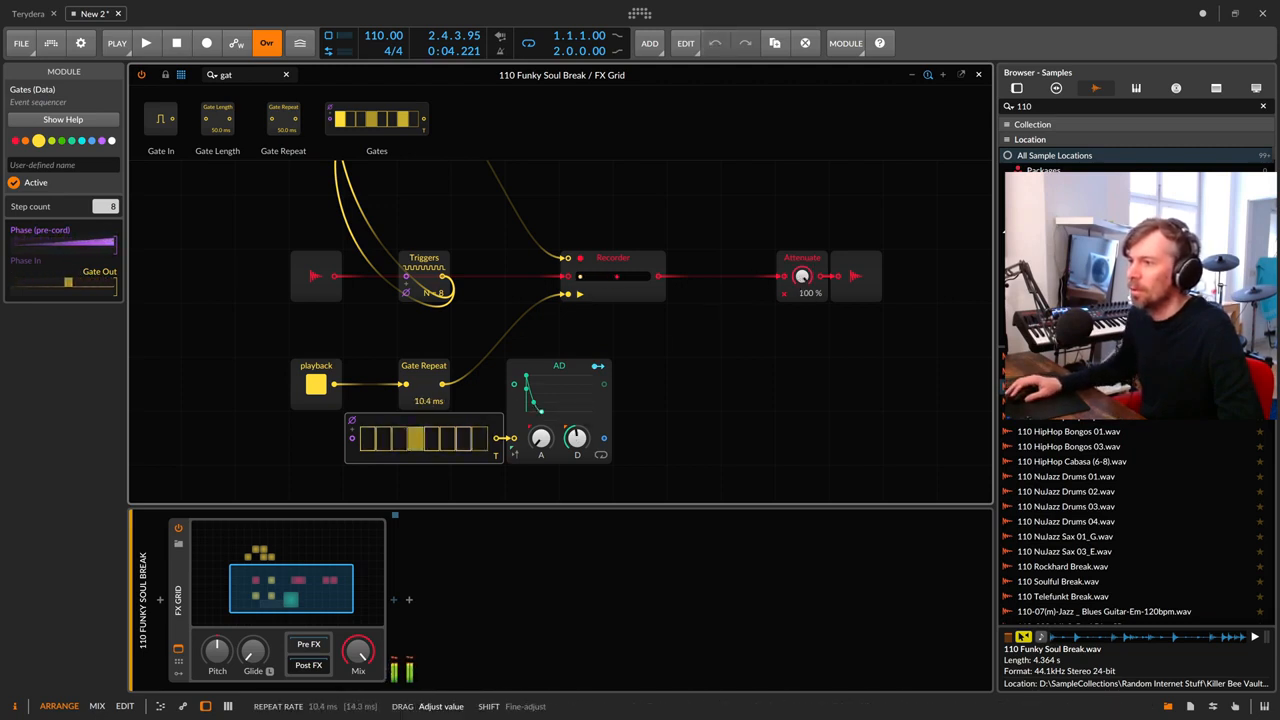
mouse_move(577, 437)
left_mouse_down()
mouse_move(577, 410)
mouse_move(580, 437)
left_mouse_up()
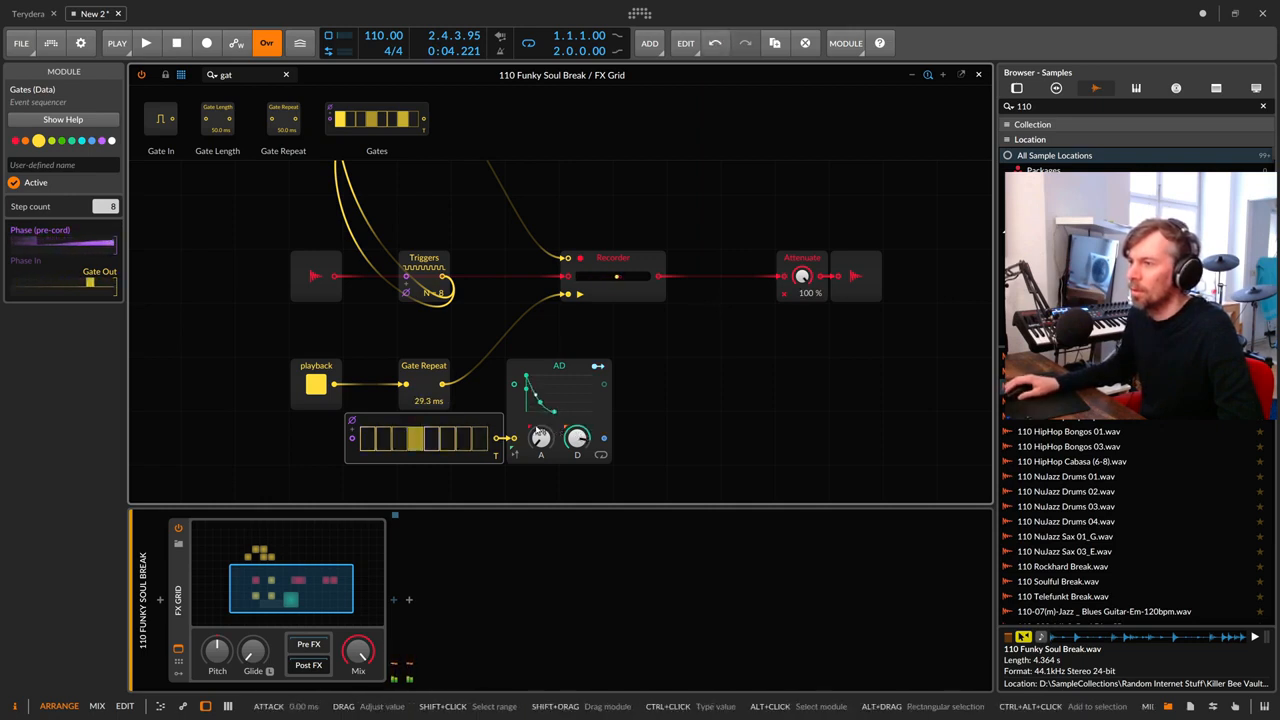
left_click_drag(430, 400, 430, 404)
left_click_drag(577, 437, 577, 439)
left_click_drag(430, 400, 430, 411)
left_click_drag(577, 437, 577, 434)
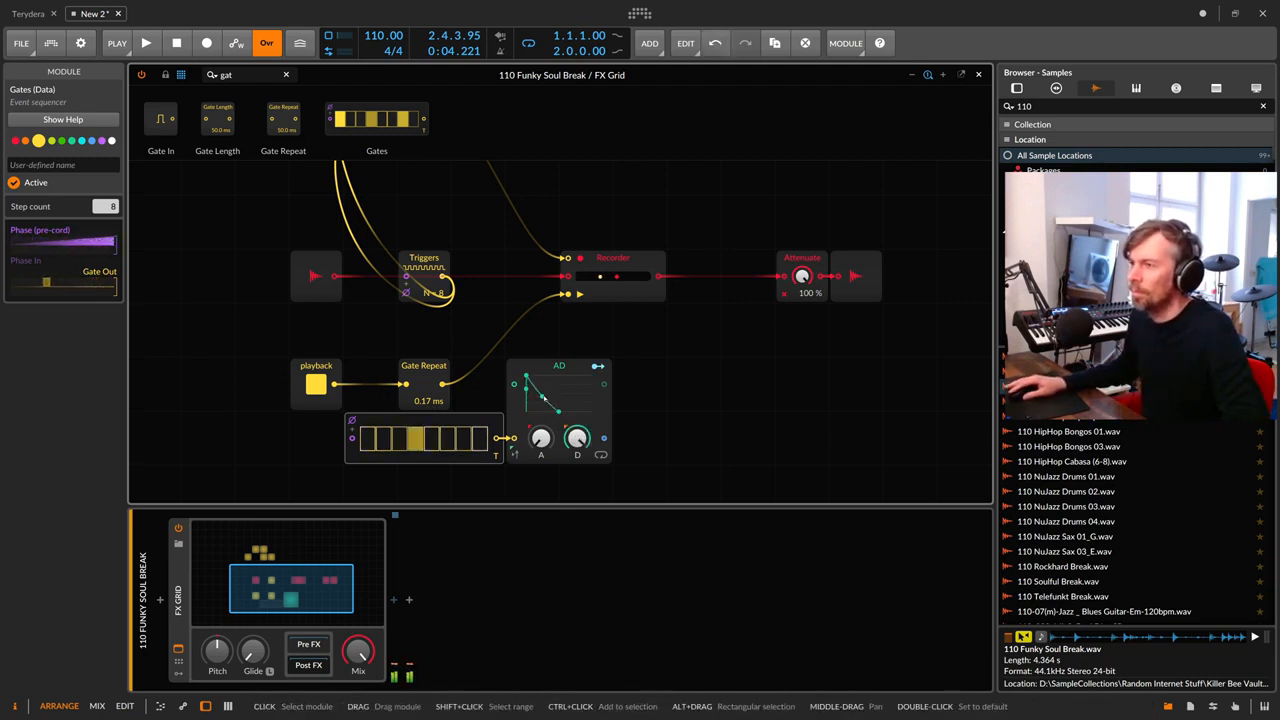
left_click_drag(597, 366, 424, 405)
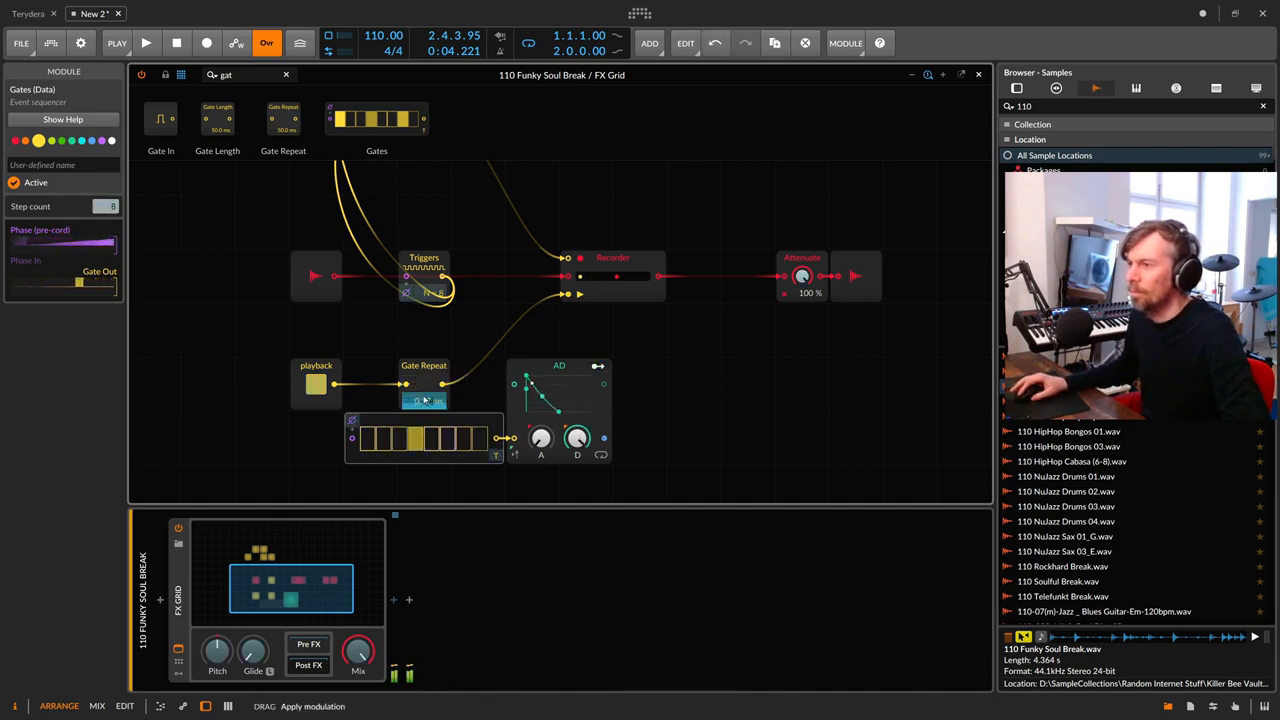
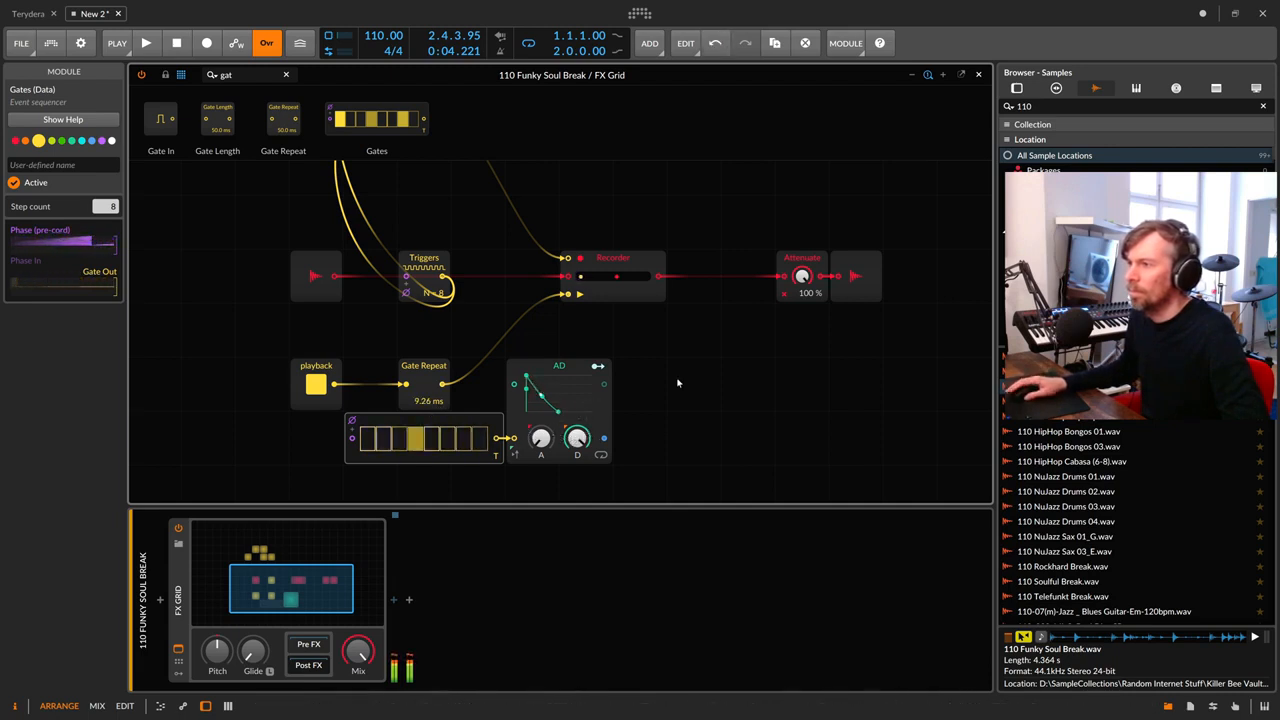
Step: Route the Recorder's output through the AD envelope into Attenuate and give the envelope a slow attack with a shortened decay
left_click_drag(662, 277, 514, 384)
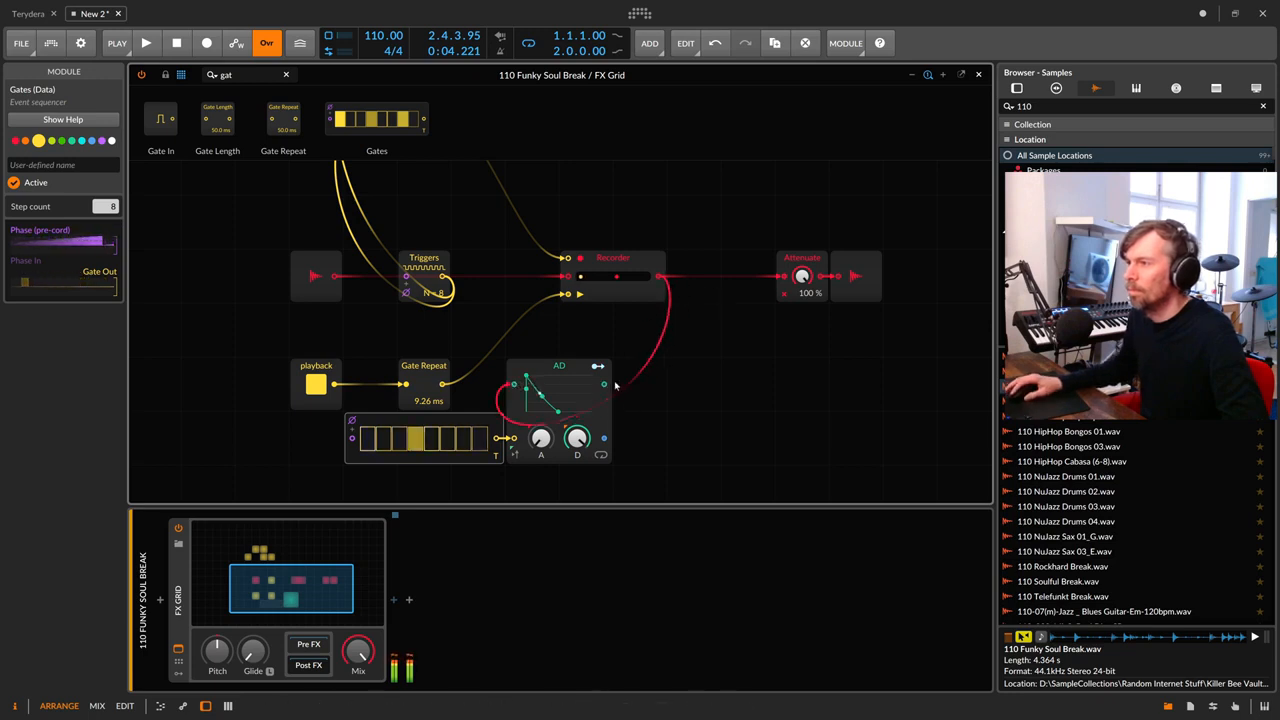
left_click_drag(604, 384, 781, 277)
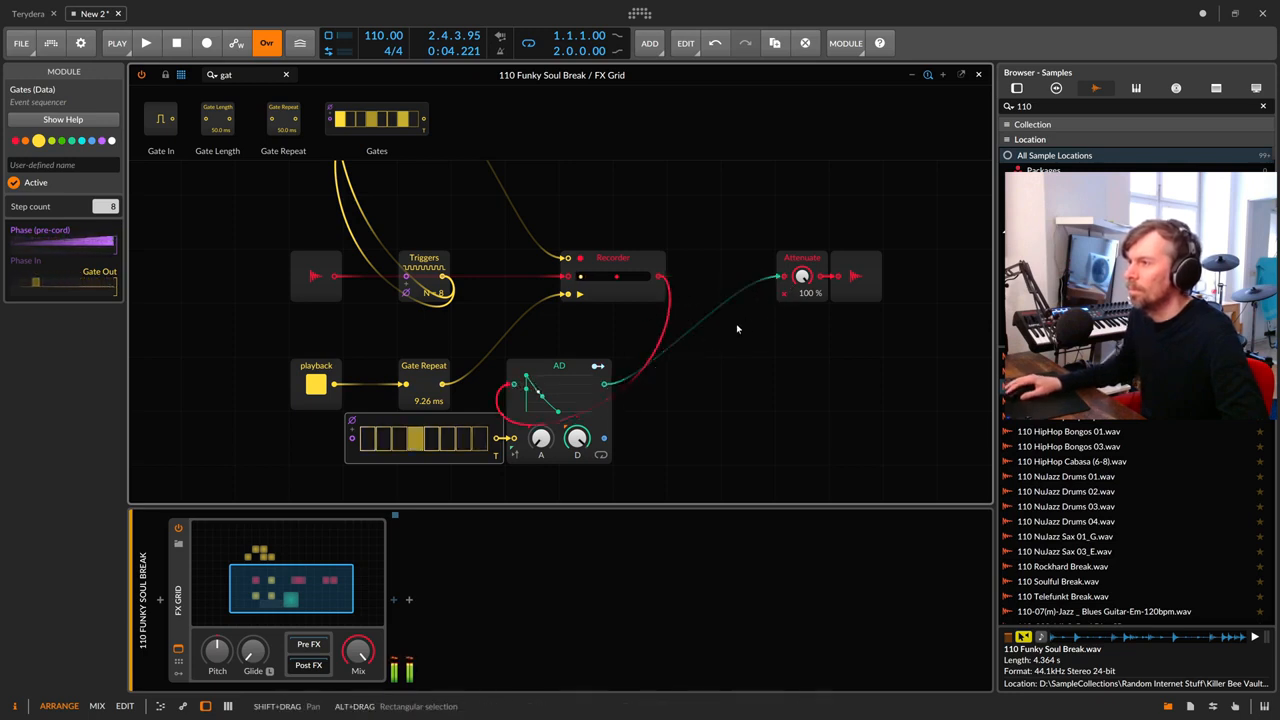
left_click_drag(577, 438, 577, 444)
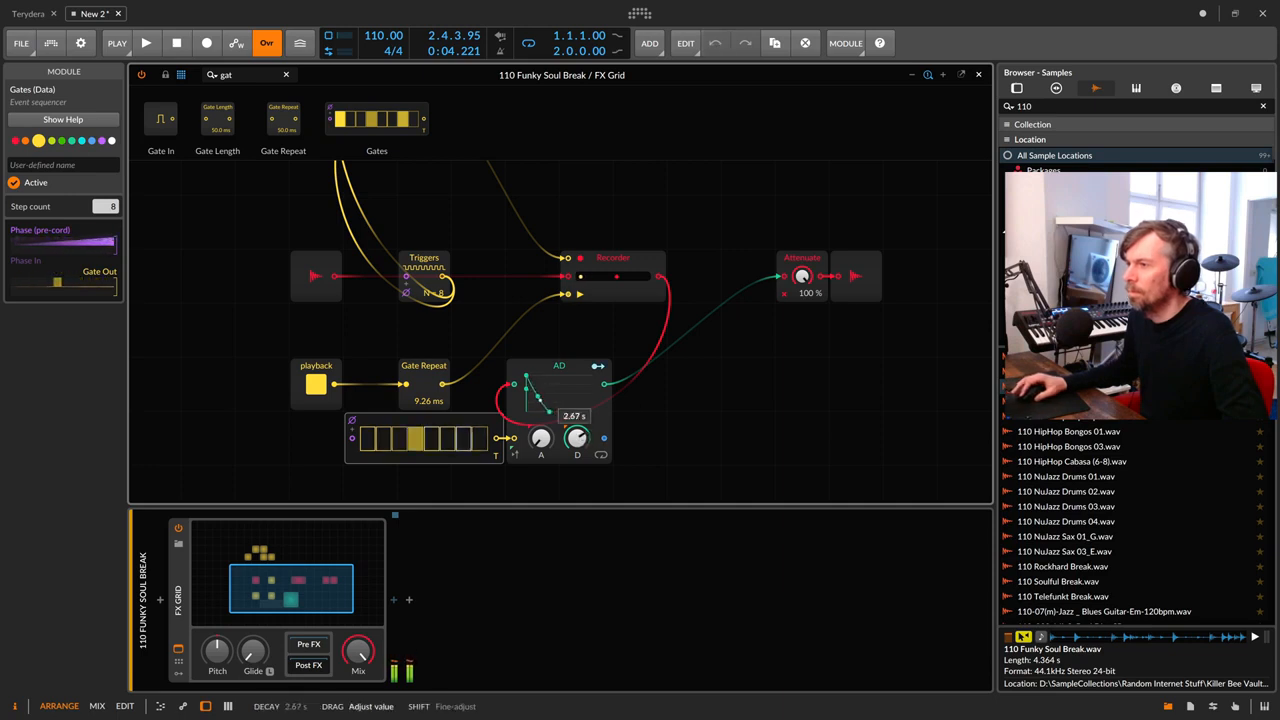
left_click_drag(540, 438, 540, 426)
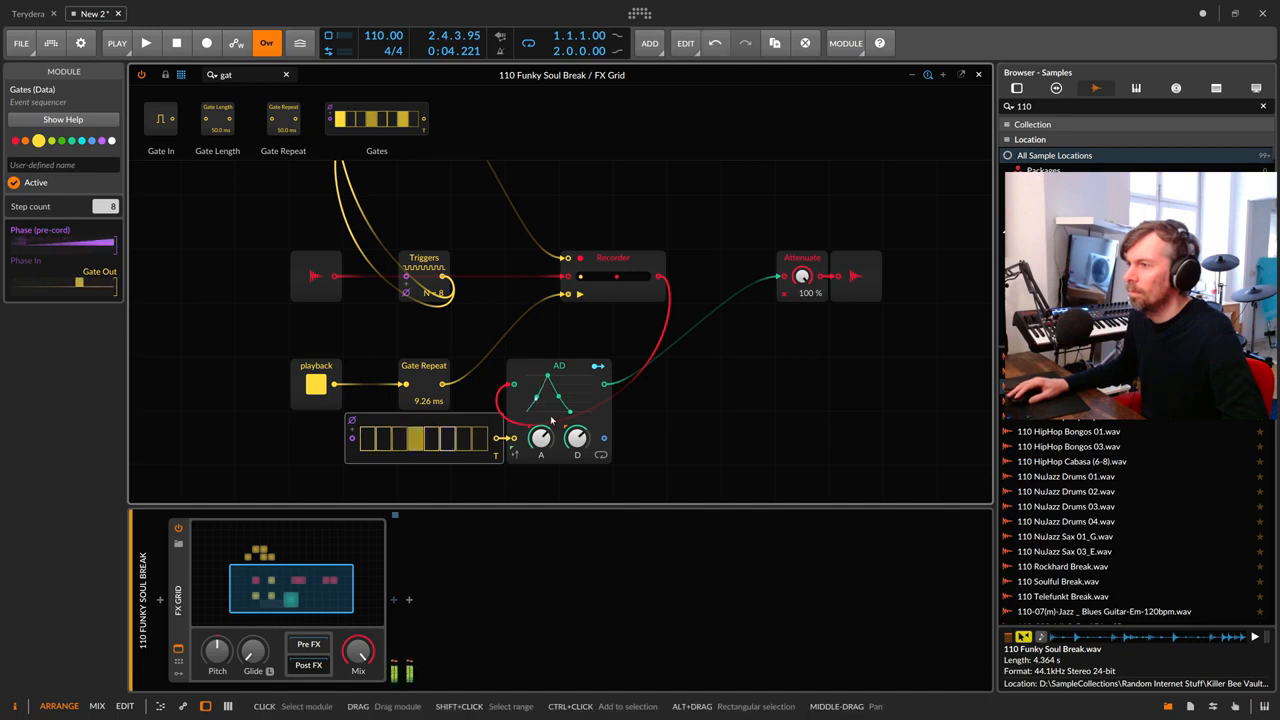
left_click_drag(577, 438, 577, 452)
Step: Start the transport and blend the FX Grid Mix down to hear the dry break alongside the loop
left_click_drag(358, 651, 358, 651)
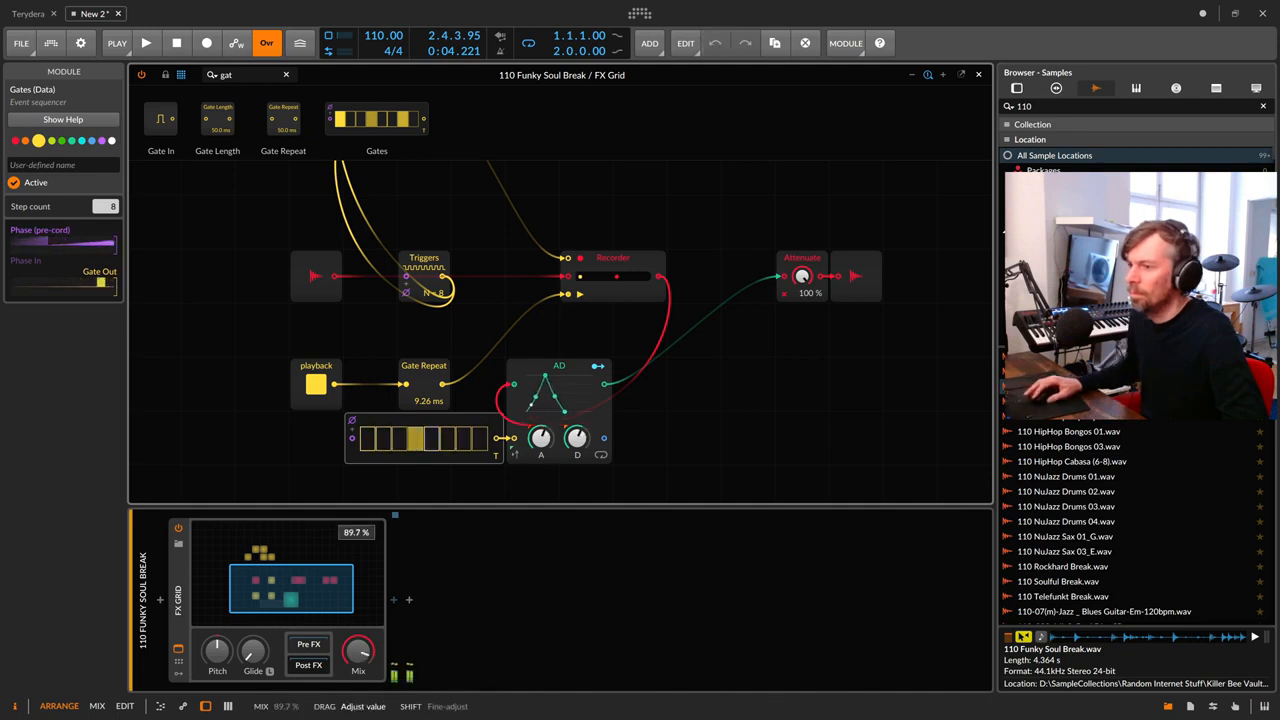
key("space")
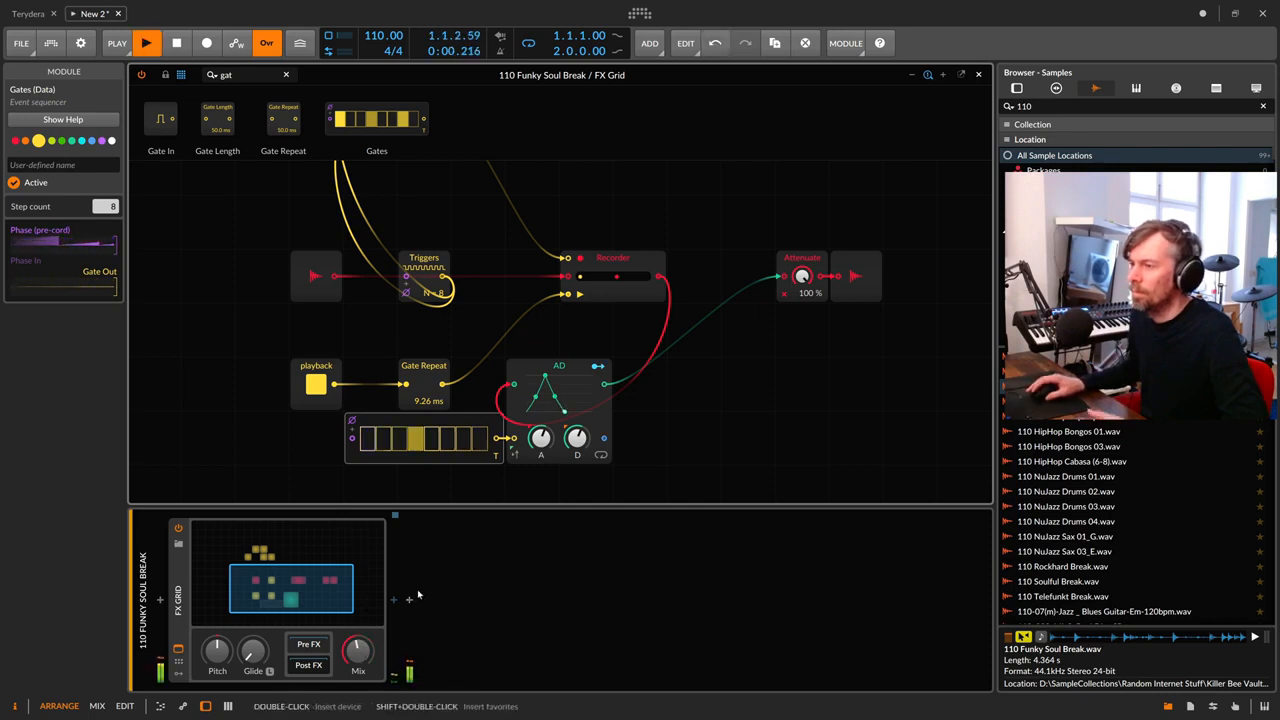
left_click_drag(358, 651, 358, 657)
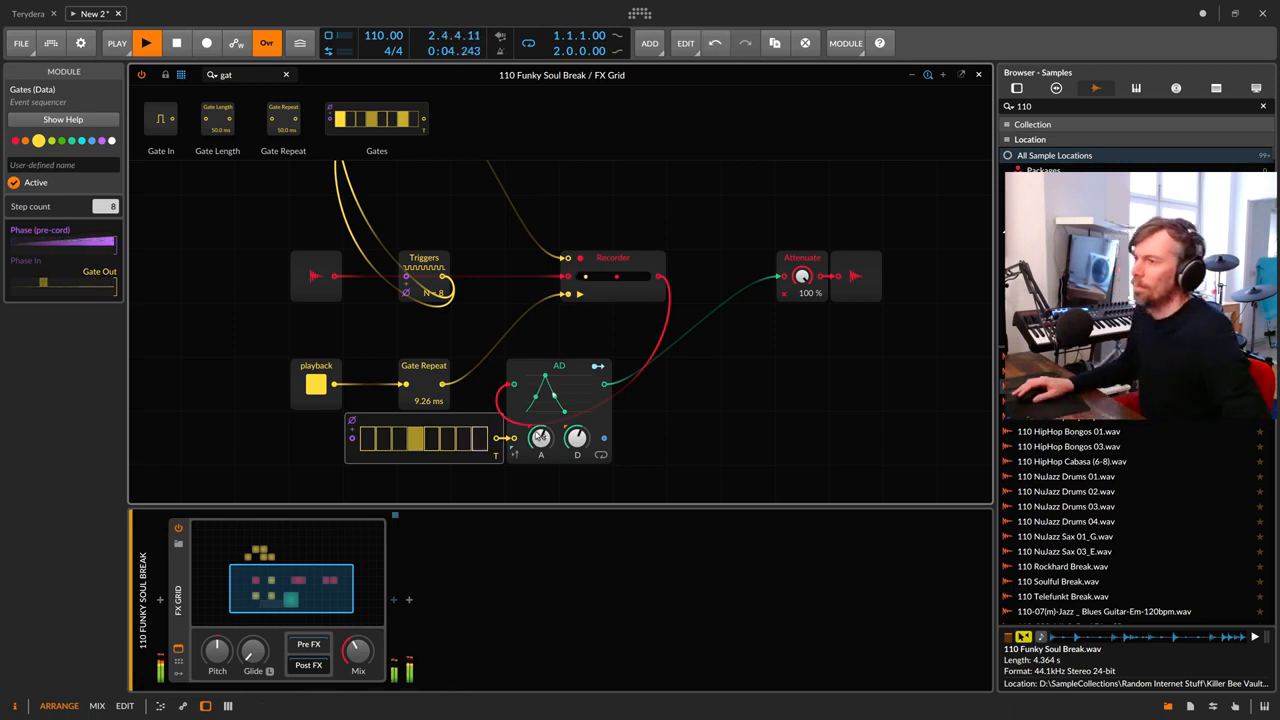
Step: Audition the AD envelope against the break with its attack at about 3 s and a shorter decay, and stop the transport
mouse_move(577, 440)
left_mouse_down()
mouse_move(541, 434)
mouse_move(577, 449)
left_mouse_up()
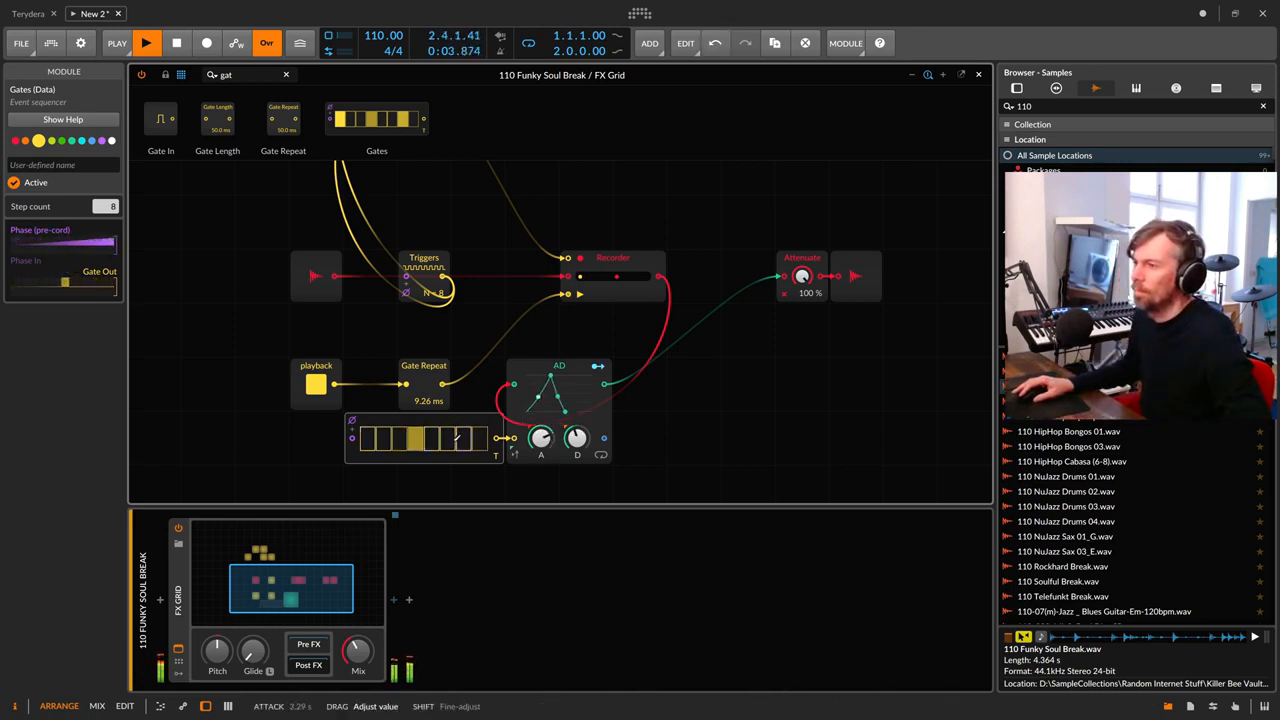
key("space")
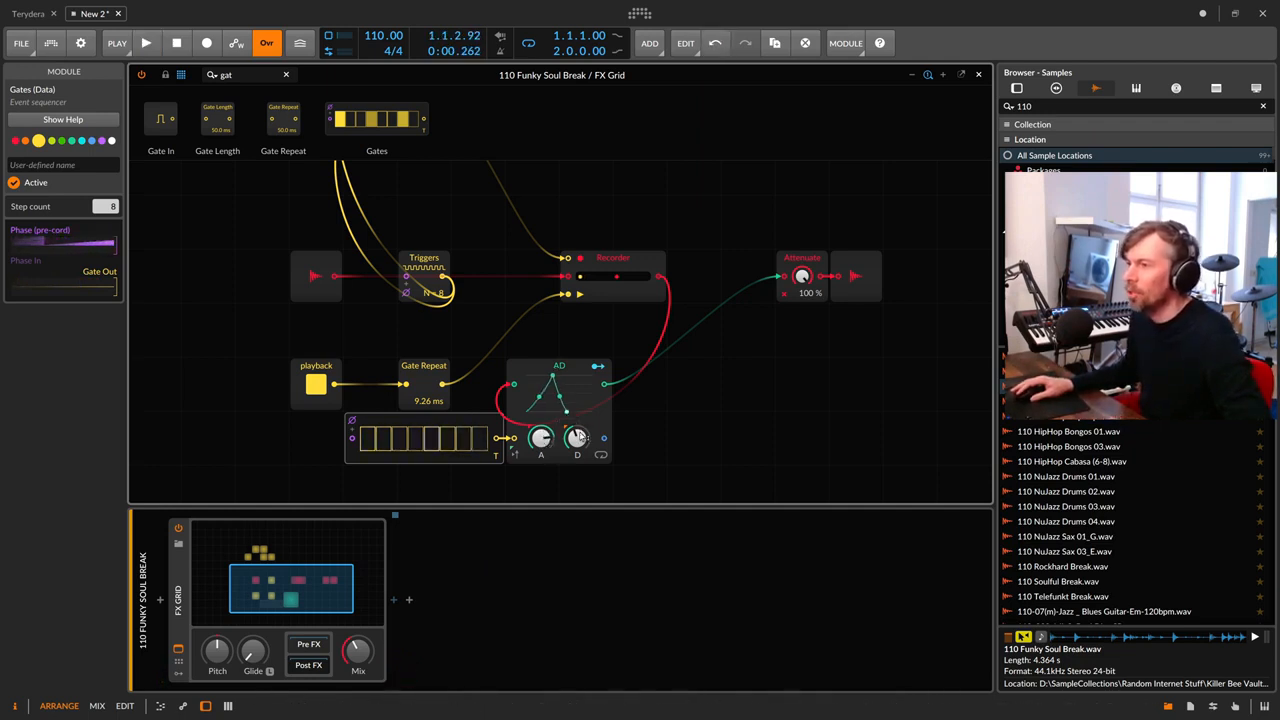
key("space")
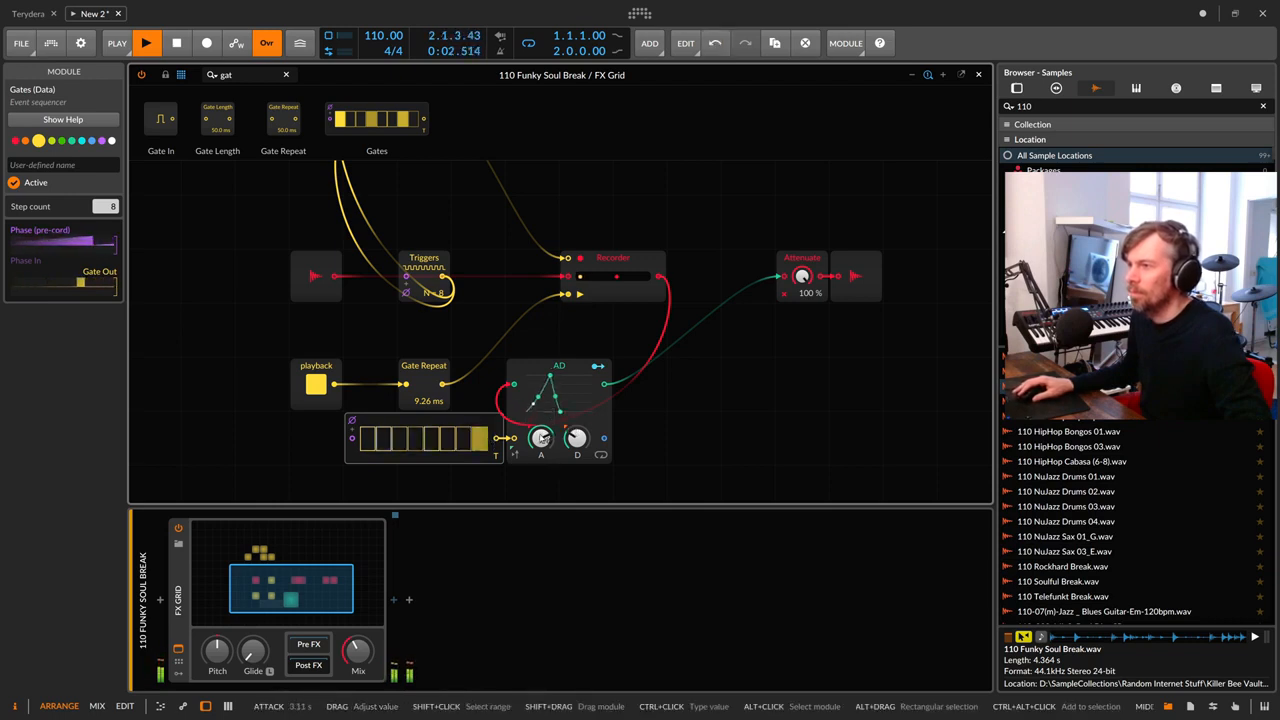
left_click_drag(542, 437, 542, 440)
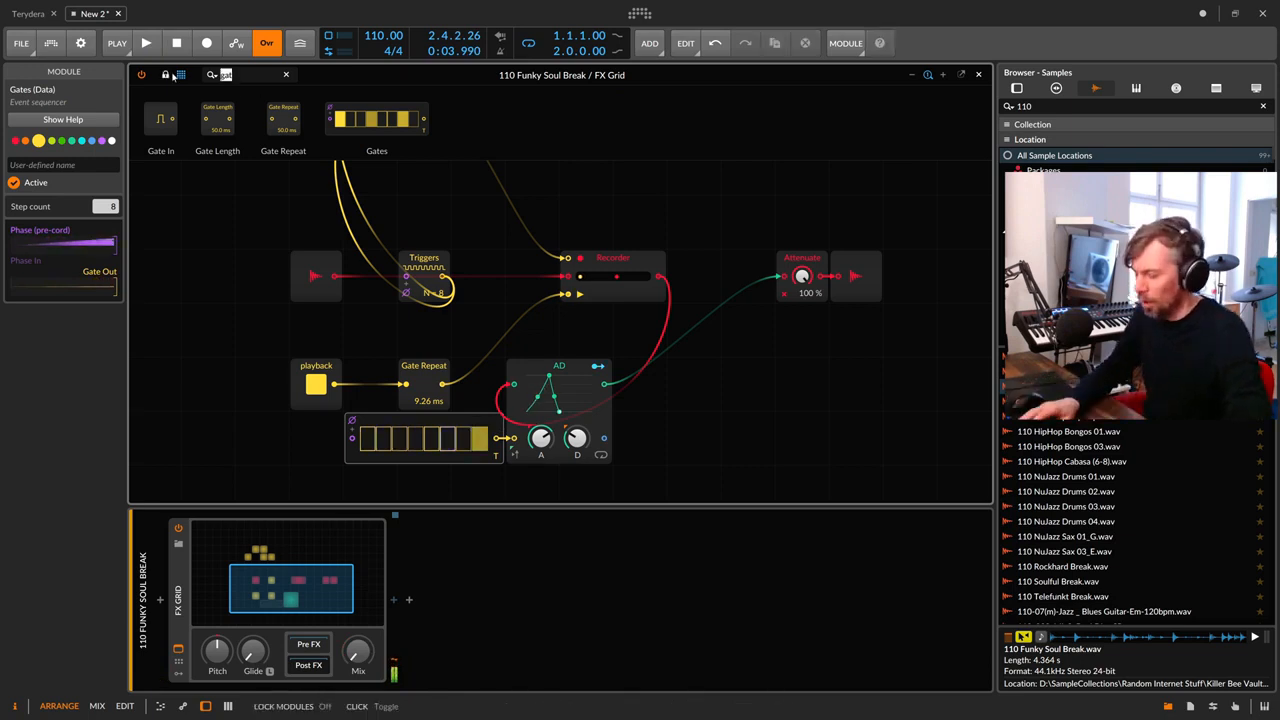
Step: Drive the Gates sequencer from a Phase In module through a Ø Scaler with its ratio set to 1:4
type("scal")
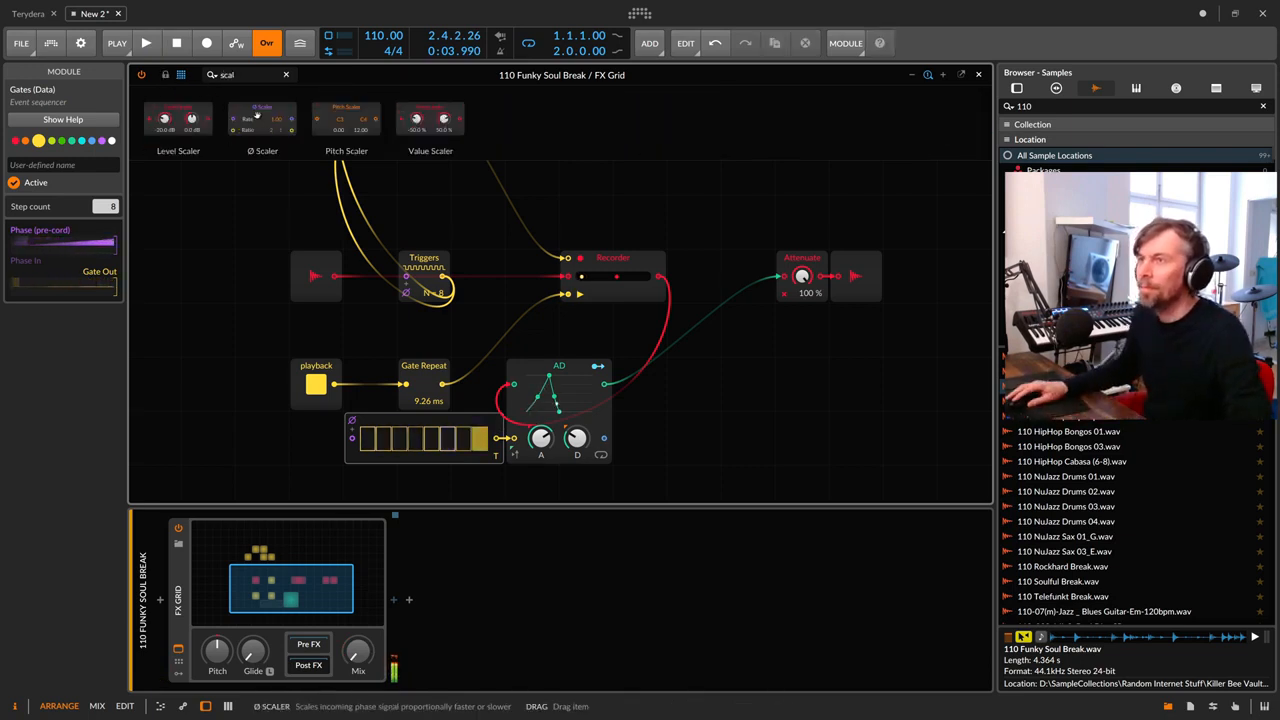
left_click_drag(257, 115, 352, 437)
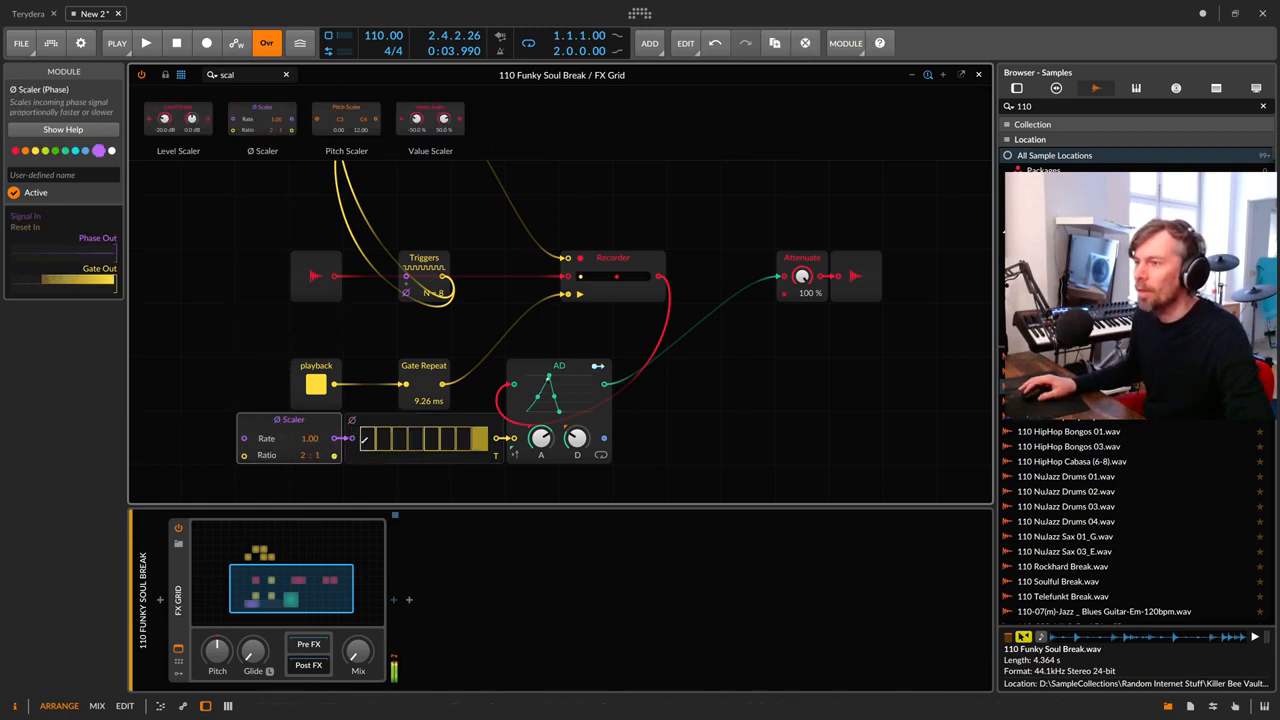
left_click_drag(238, 75, 157, 75)
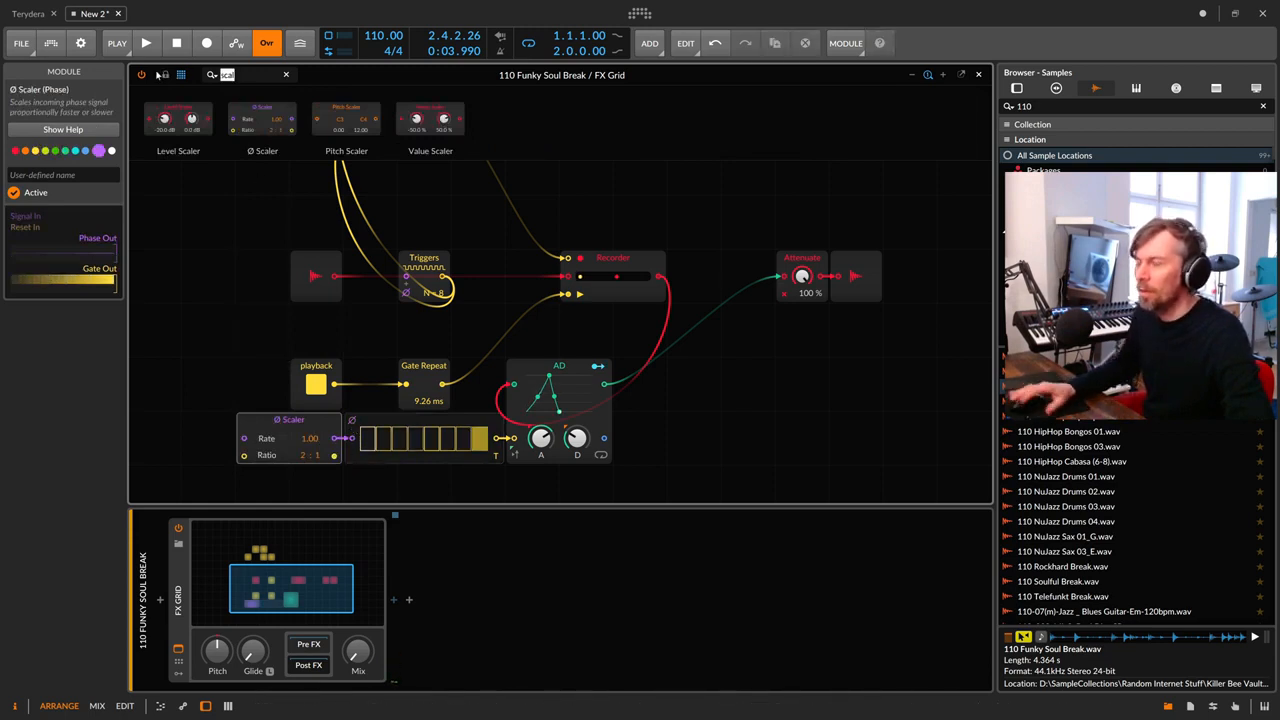
key("BackSpace")
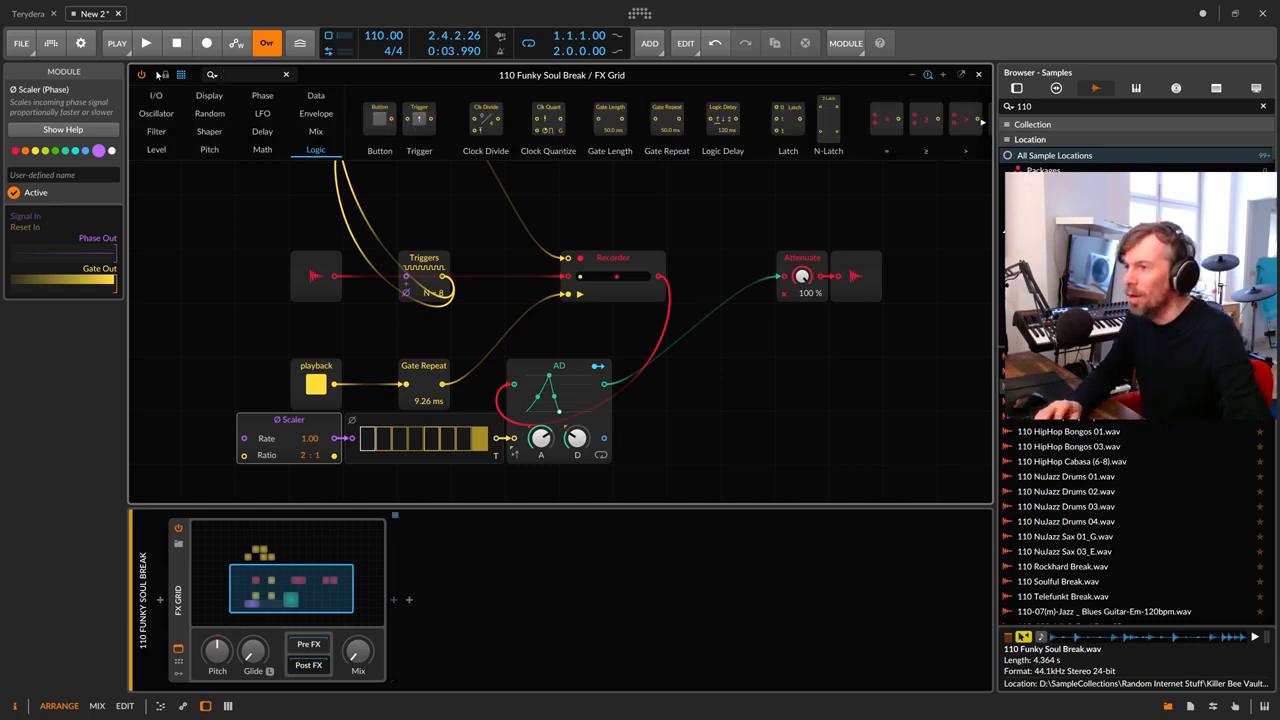
type("phga")
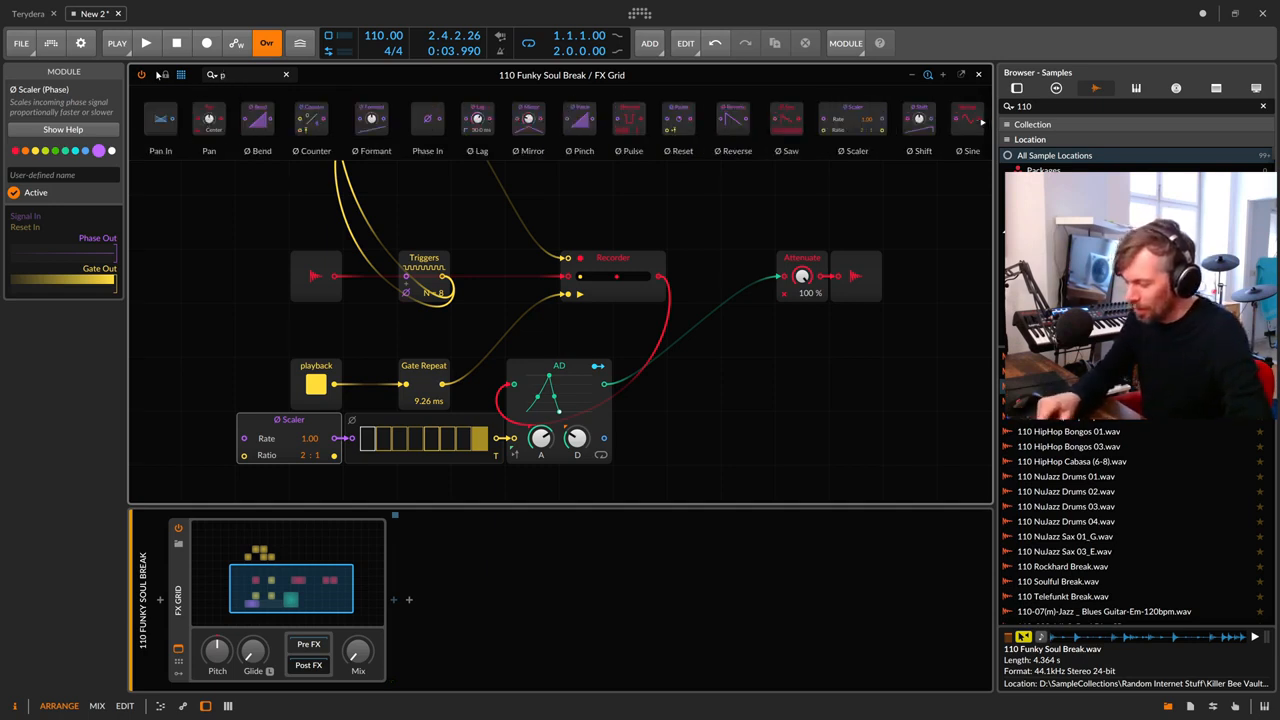
key("BackSpace")
type("ase")
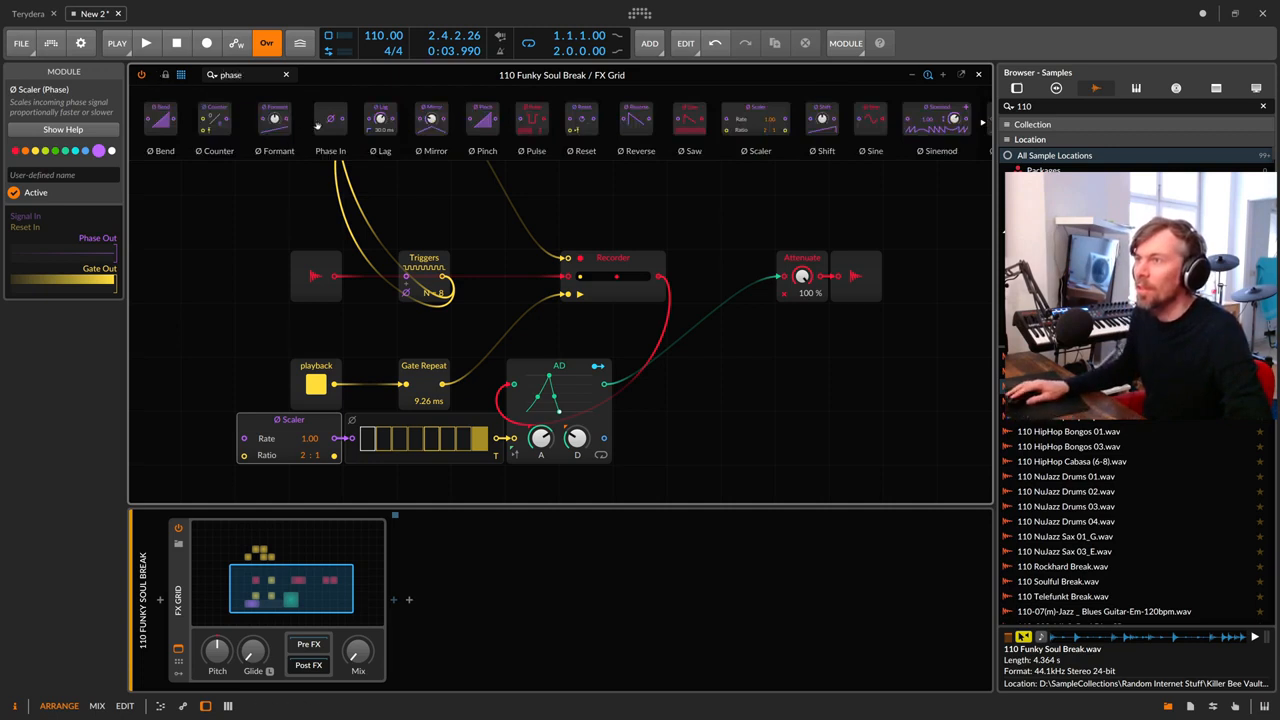
left_click_drag(317, 122, 208, 438)
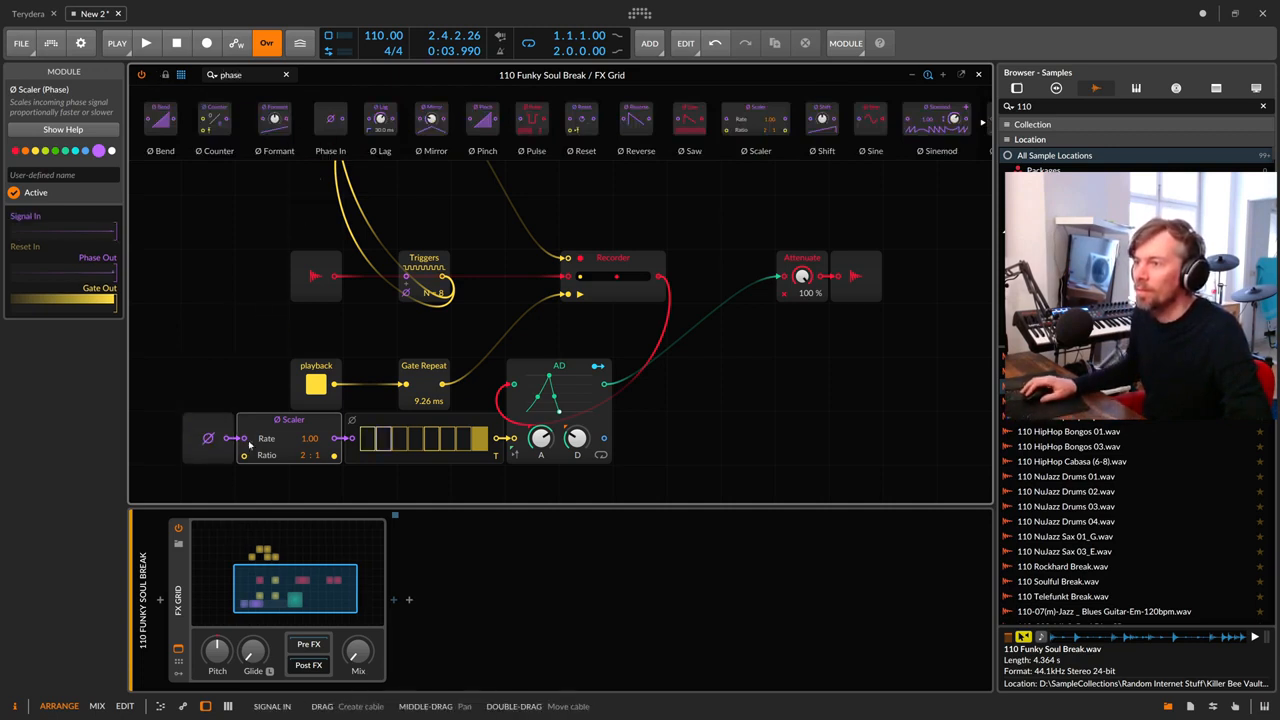
mouse_move(306, 461)
left_mouse_down()
mouse_move(306, 450)
mouse_move(320, 458)
left_mouse_up()
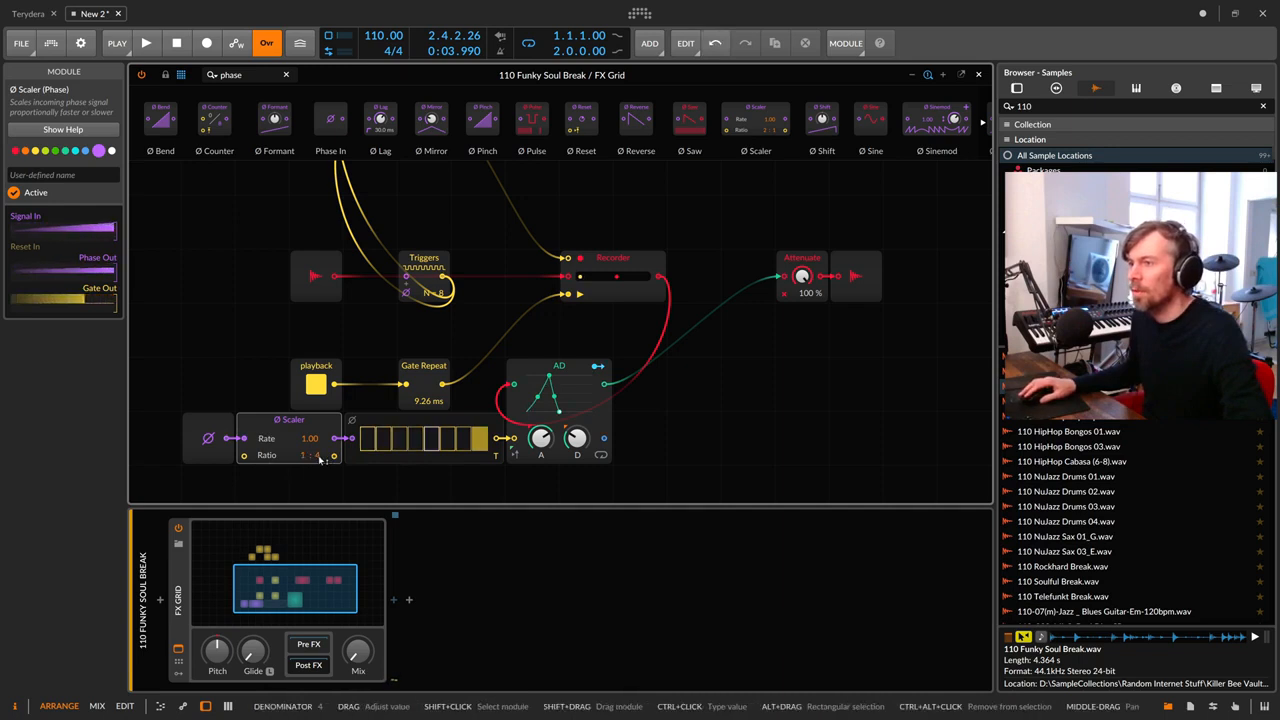
Step: Start the transport and blend the Mix to about 52%
left_click_drag(358, 652, 358, 710)
key("space")
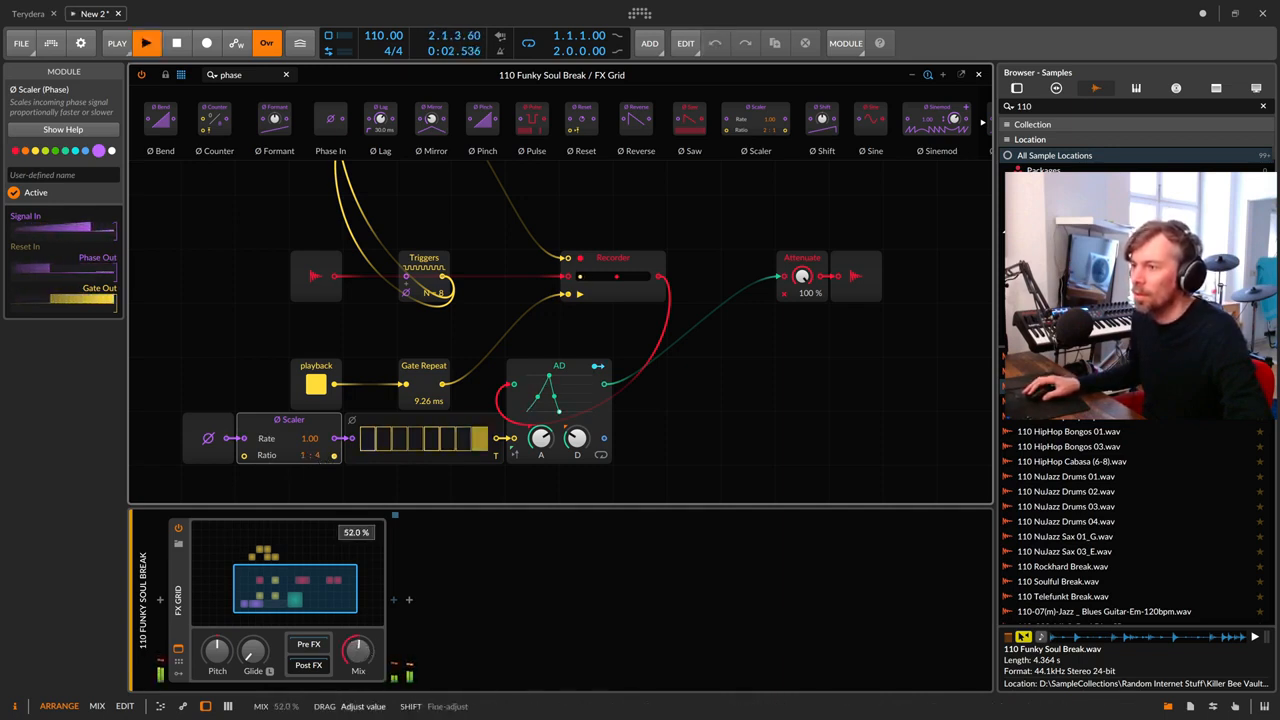
left_click_drag(358, 652, 362, 655)
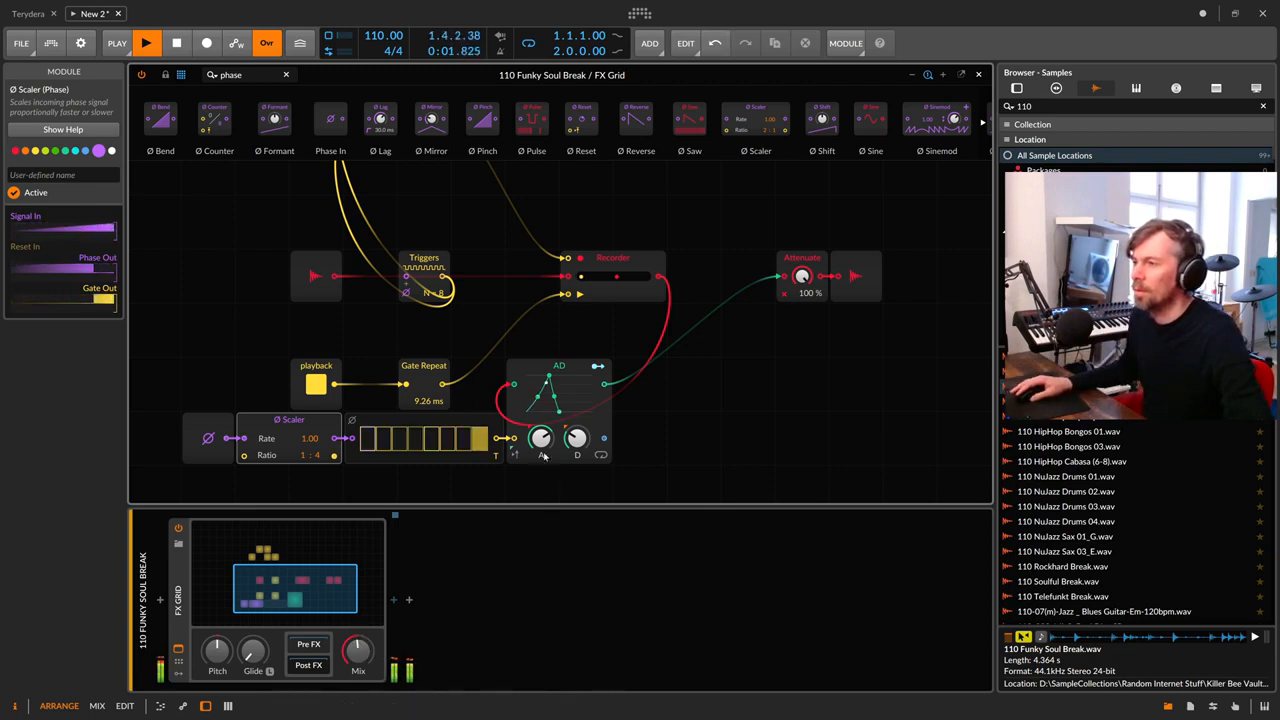
Step: Try a zero-attack, long-decay AD shape, and finish with the decay at minimum and the attack raised past 2.55 s
left_click_drag(540, 437, 540, 465)
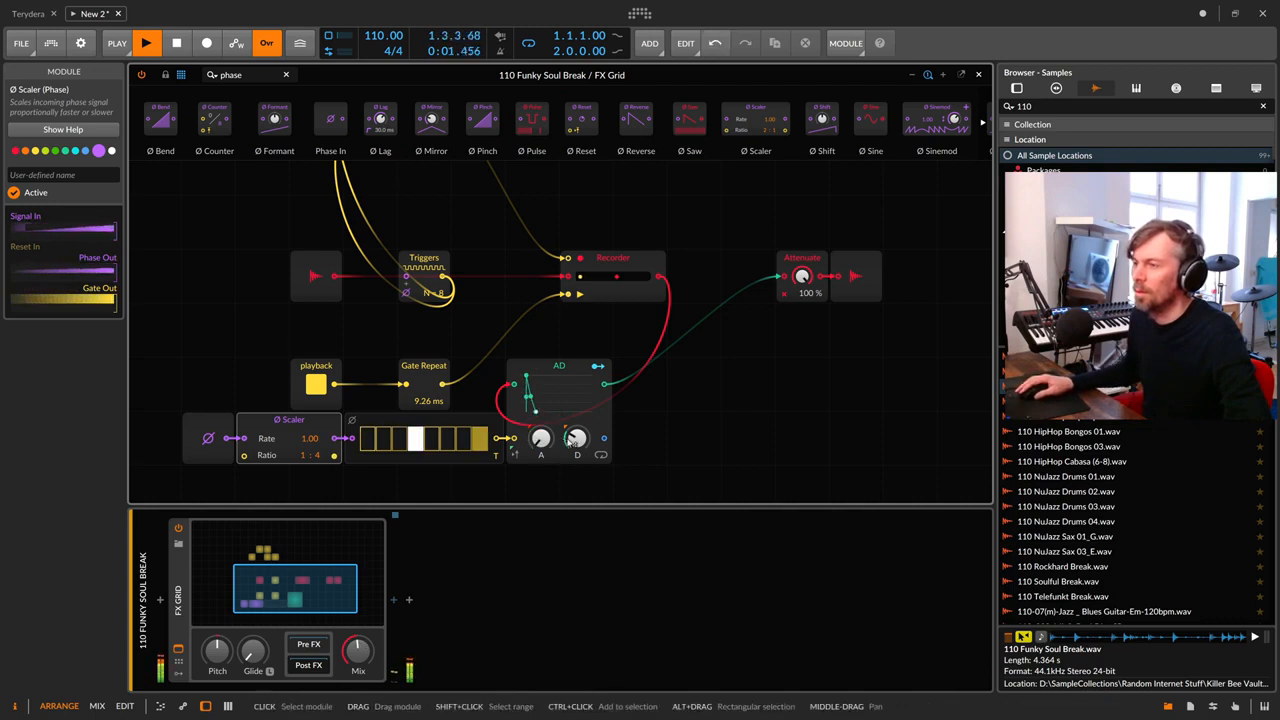
left_click_drag(576, 437, 576, 427)
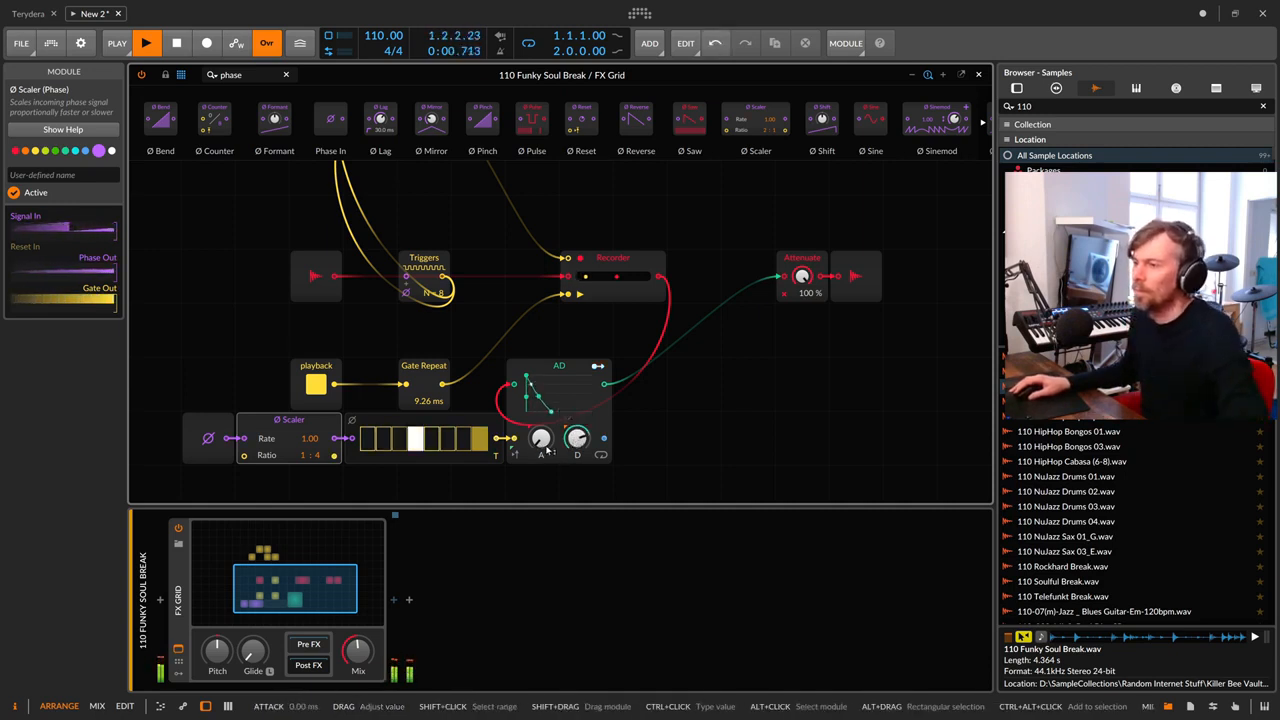
left_click_drag(576, 443, 576, 505)
mouse_move(541, 440)
left_mouse_down()
mouse_move(541, 382)
mouse_move(541, 430)
left_mouse_up()
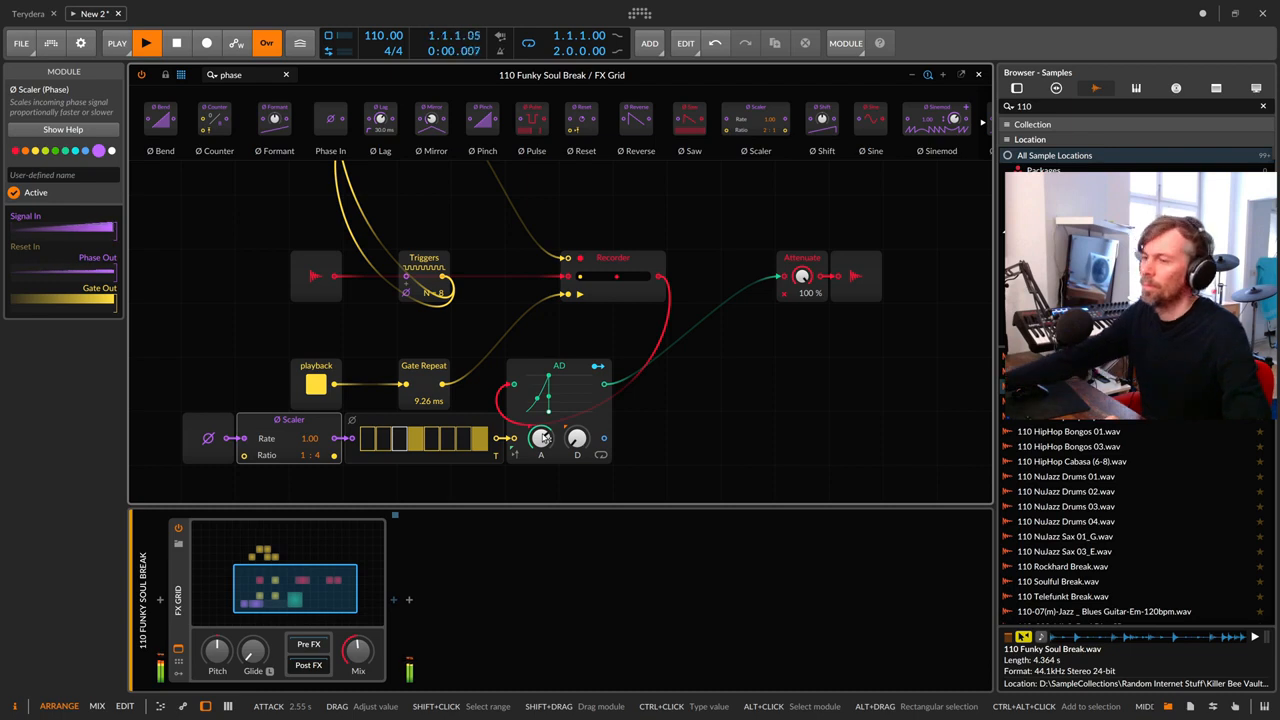
left_click_drag(541, 437, 541, 432)
Step: Turn the Mix down further and stop the transport
left_click_drag(358, 651, 358, 656)
key("space")
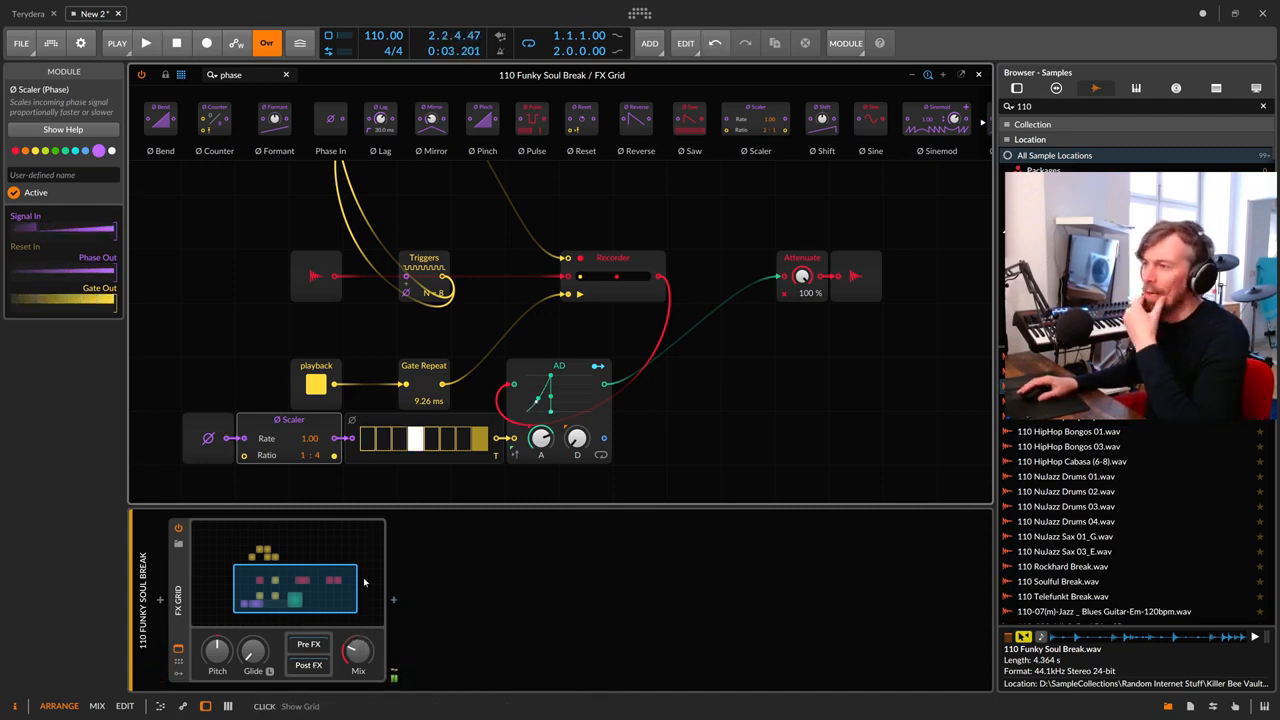
scroll(455, 413, "up", 1)
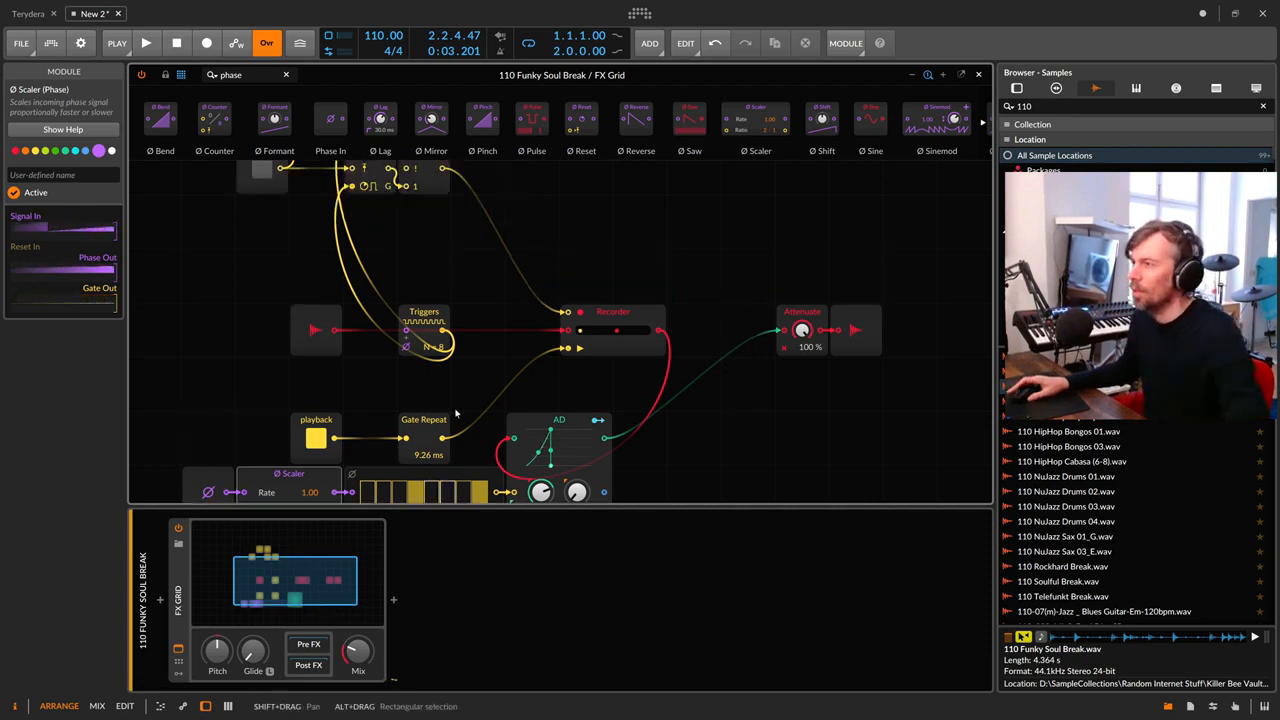
scroll(654, 369, "down", 1)
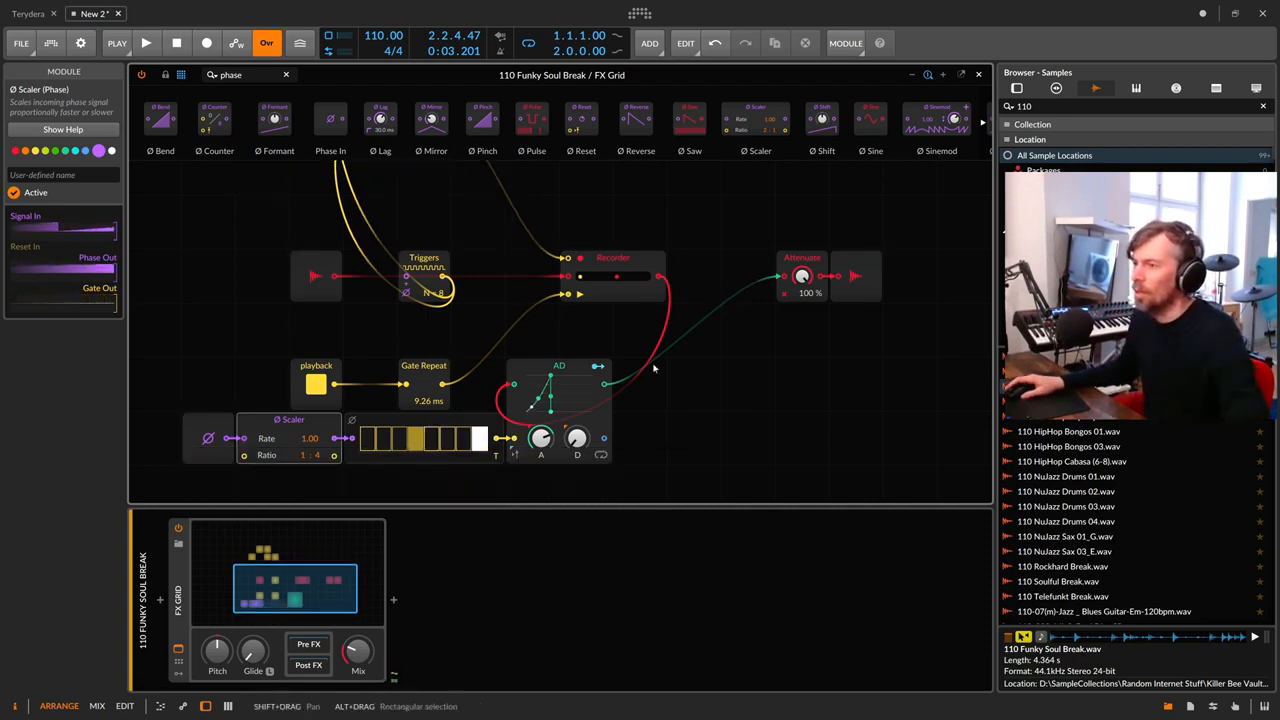
scroll(654, 369, "up", 2)
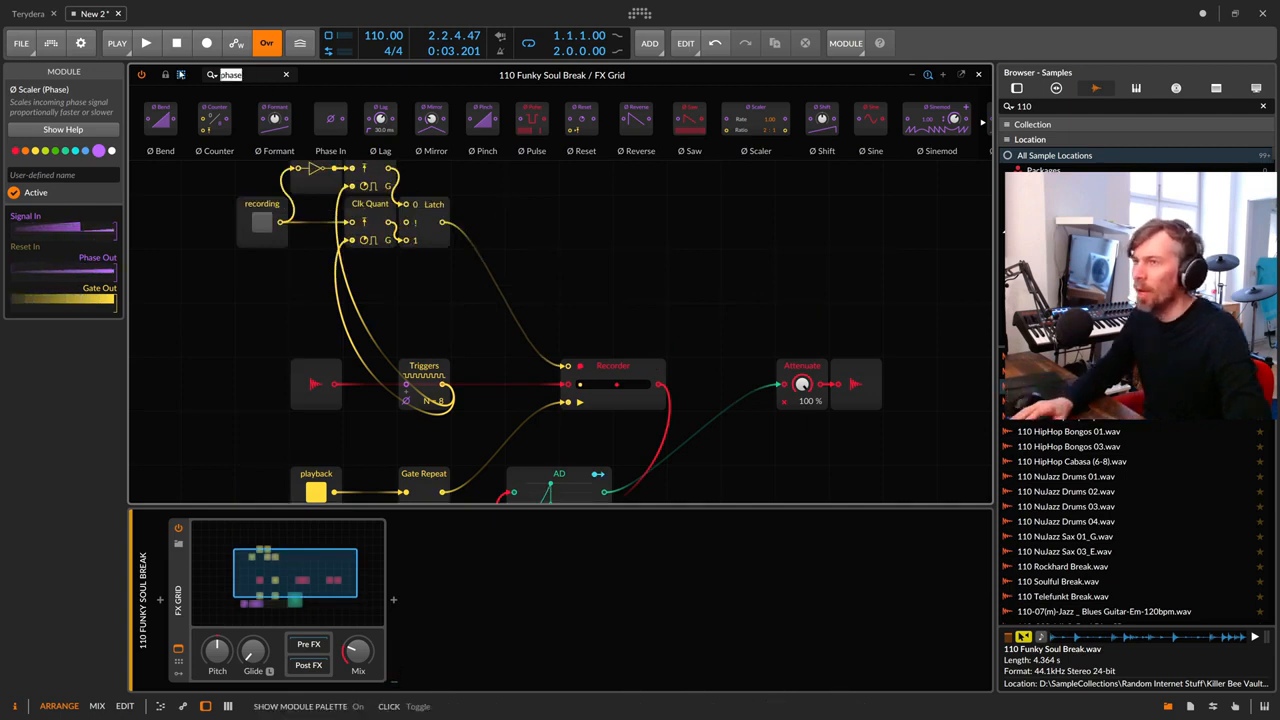
Step: Find the Transport Playing module and place it just above the Attenuate module, between it and the Recorder
key("BackSpace")
type("start")
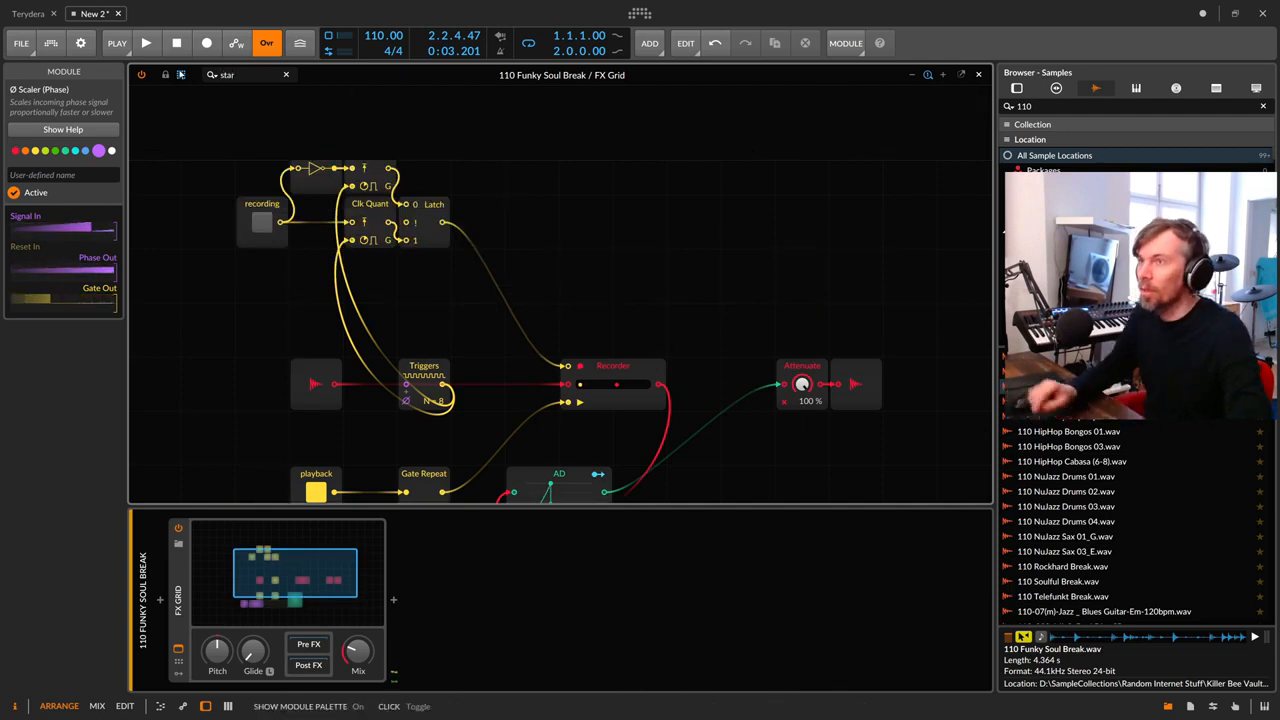
key("BackSpace")
key("BackSpace")
key("BackSpace")
key("BackSpace")
key("BackSpace")
type("play")
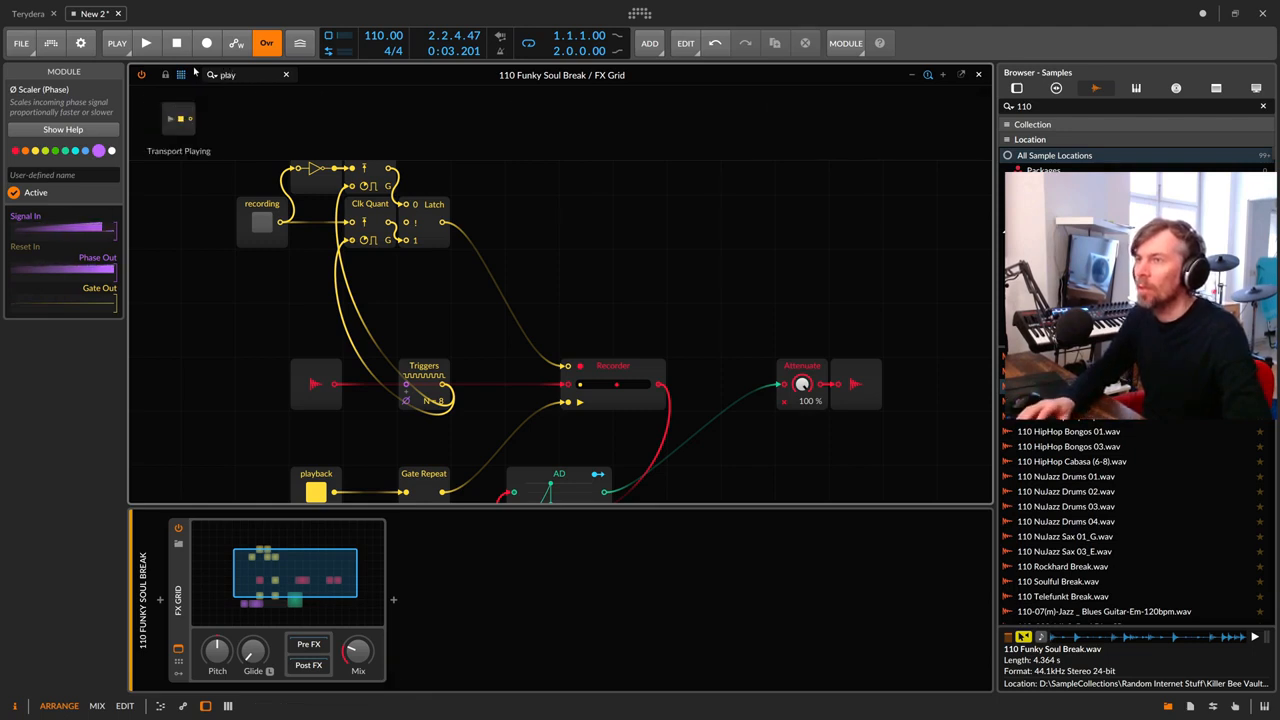
left_click_drag(178, 118, 570, 251)
left_click(691, 325)
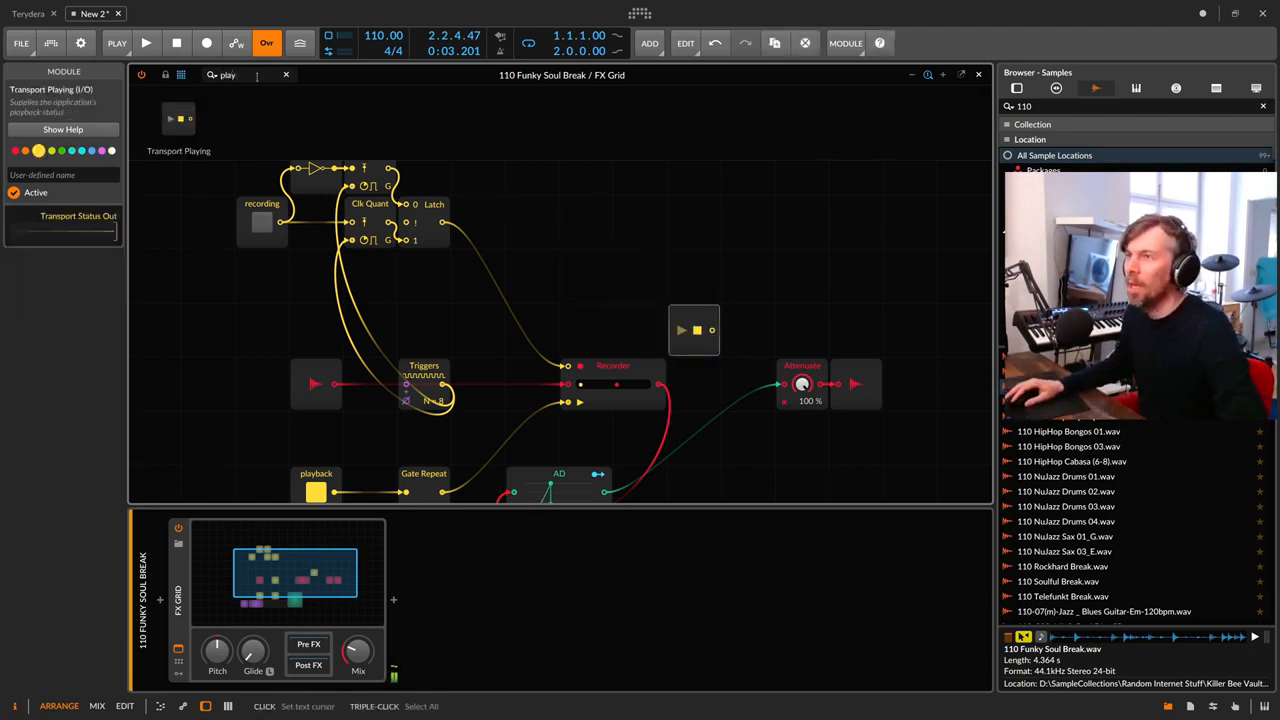
Step: Insert a Select module before Attenuate, switched by Transport Playing, with the AD signal feeding its lower input
type("se")
left_click_drag(741, 283, 712, 330)
scroll(706, 433, "down", 1)
left_click_drag(604, 438, 730, 348)
left_click_drag(730, 330, 703, 329)
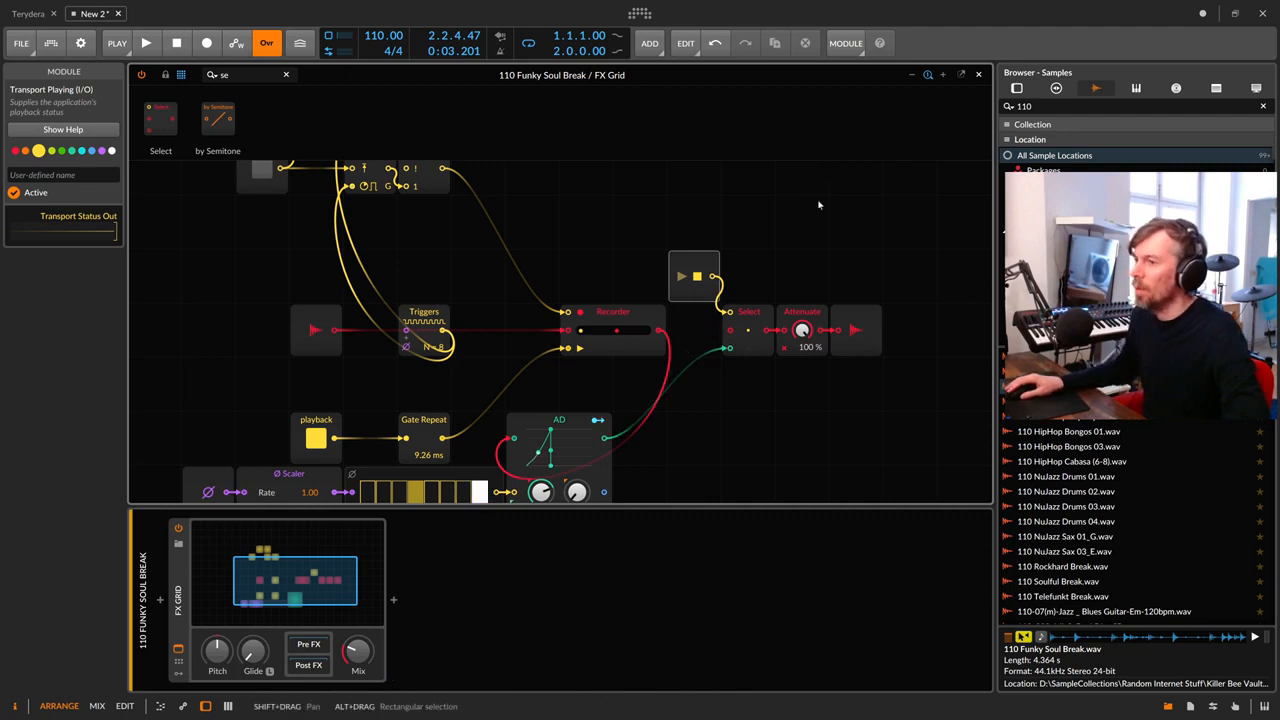
Step: Rename the FX Grid device as glitch and duplicate it in the device chain
left_click(237, 511)
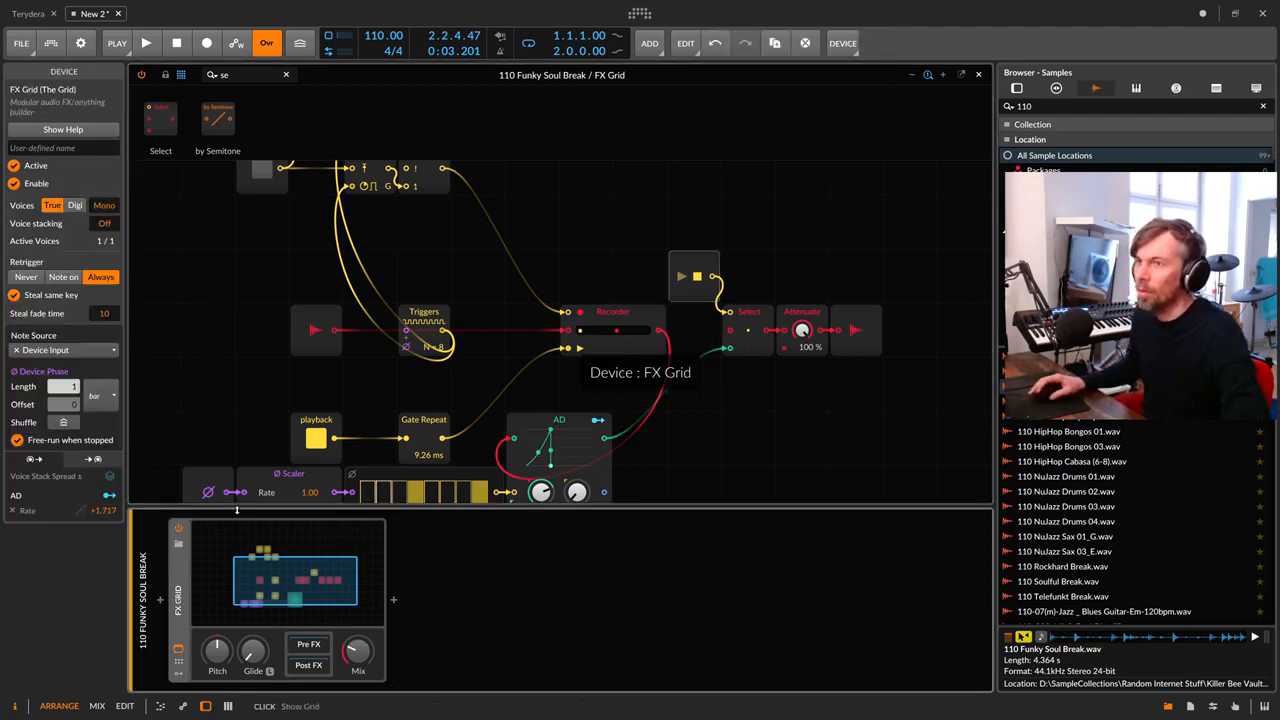
left_click(78, 148)
type("glitch")
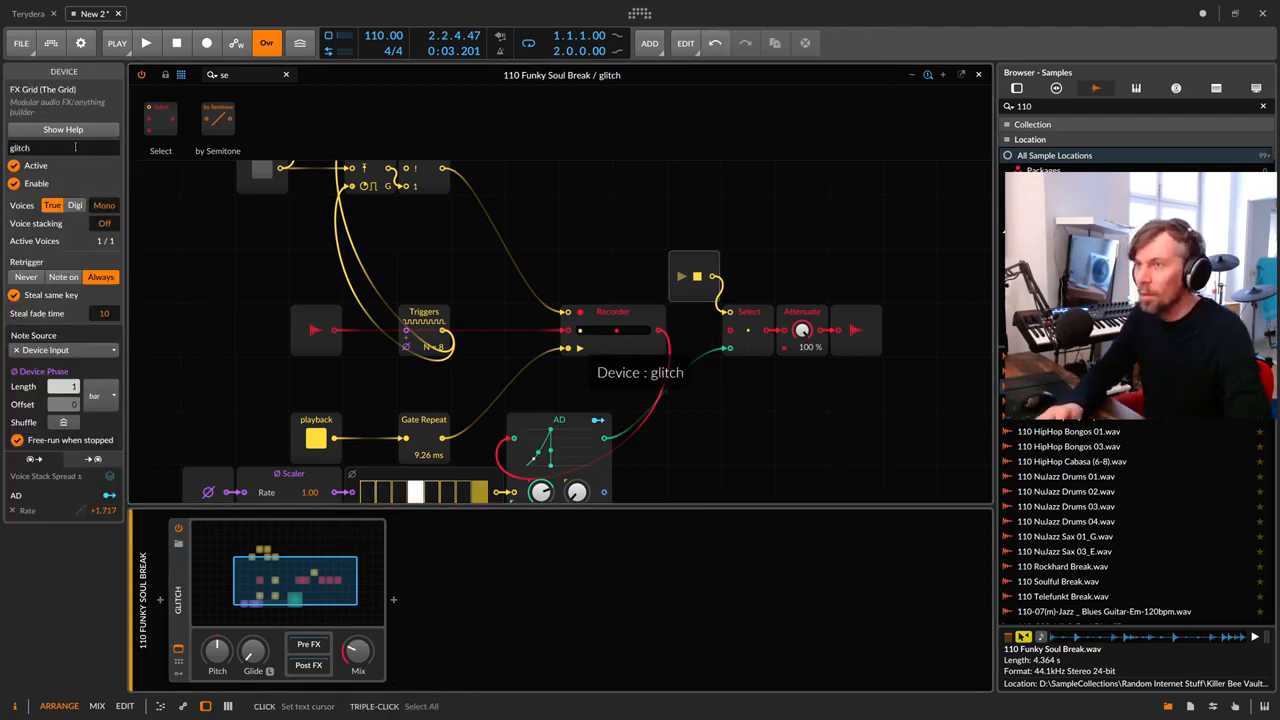
left_click(290, 580)
key("ctrl+d")
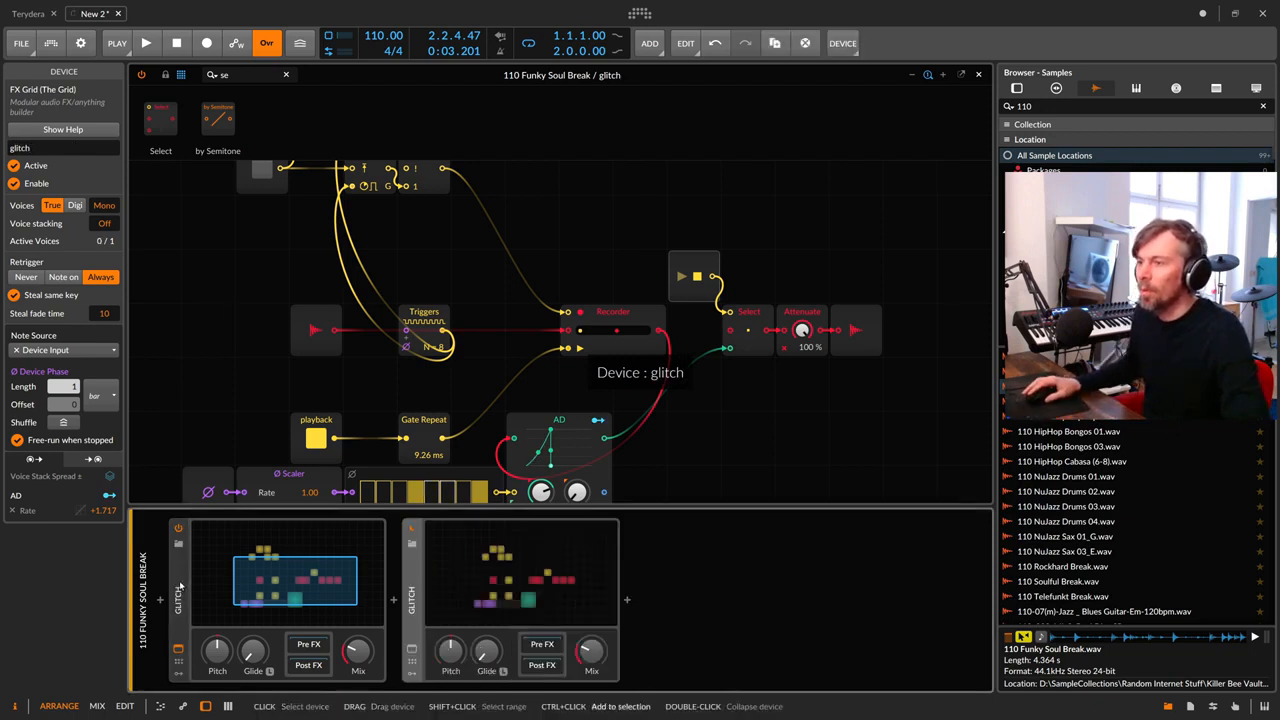
left_click(478, 569)
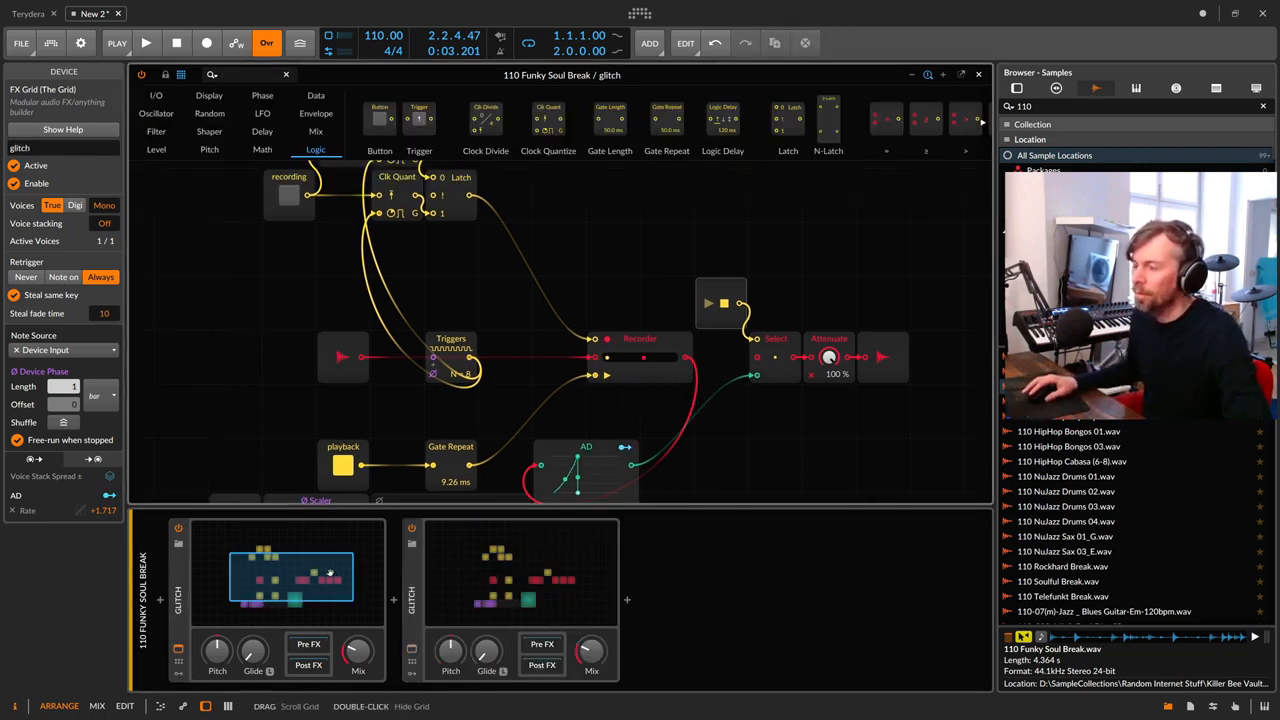
Step: In the first glitch device, delete the AD, Gates, Ø Scaler, Phase In, Gate Repeat, playback button and Transport Playing modules
left_click_drag(330, 572, 317, 584)
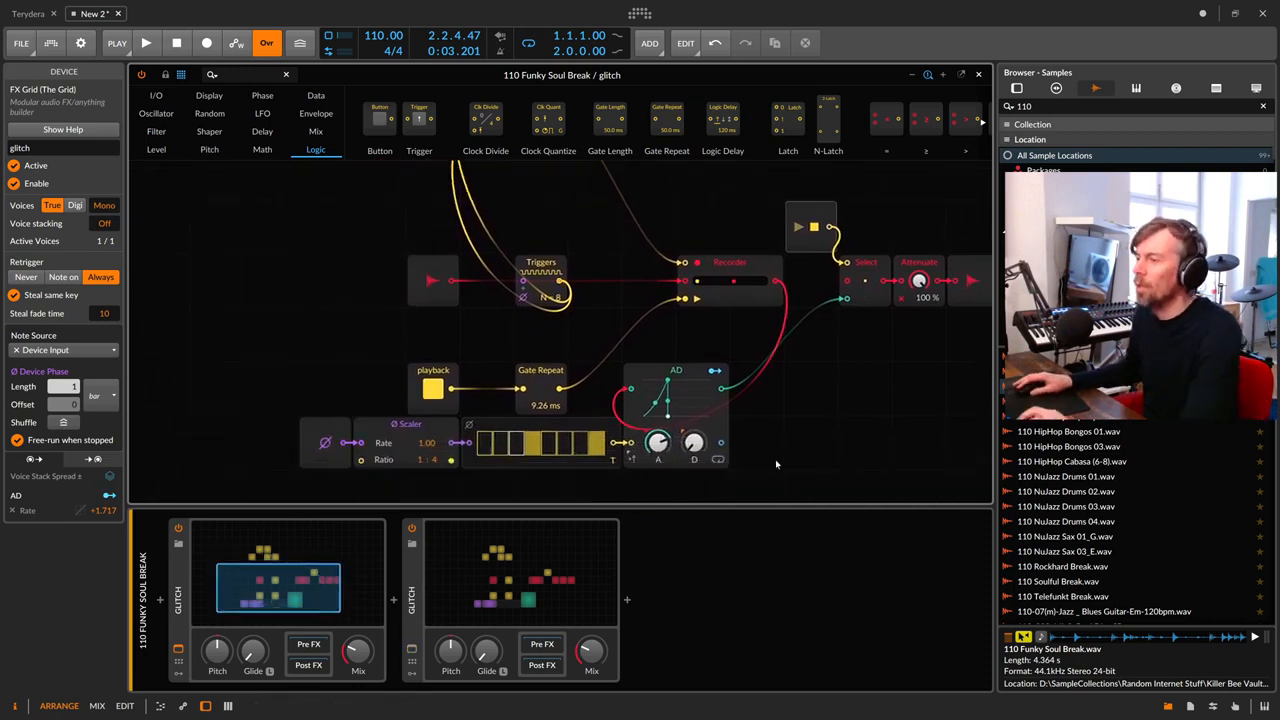
left_click_drag(775, 463, 324, 441)
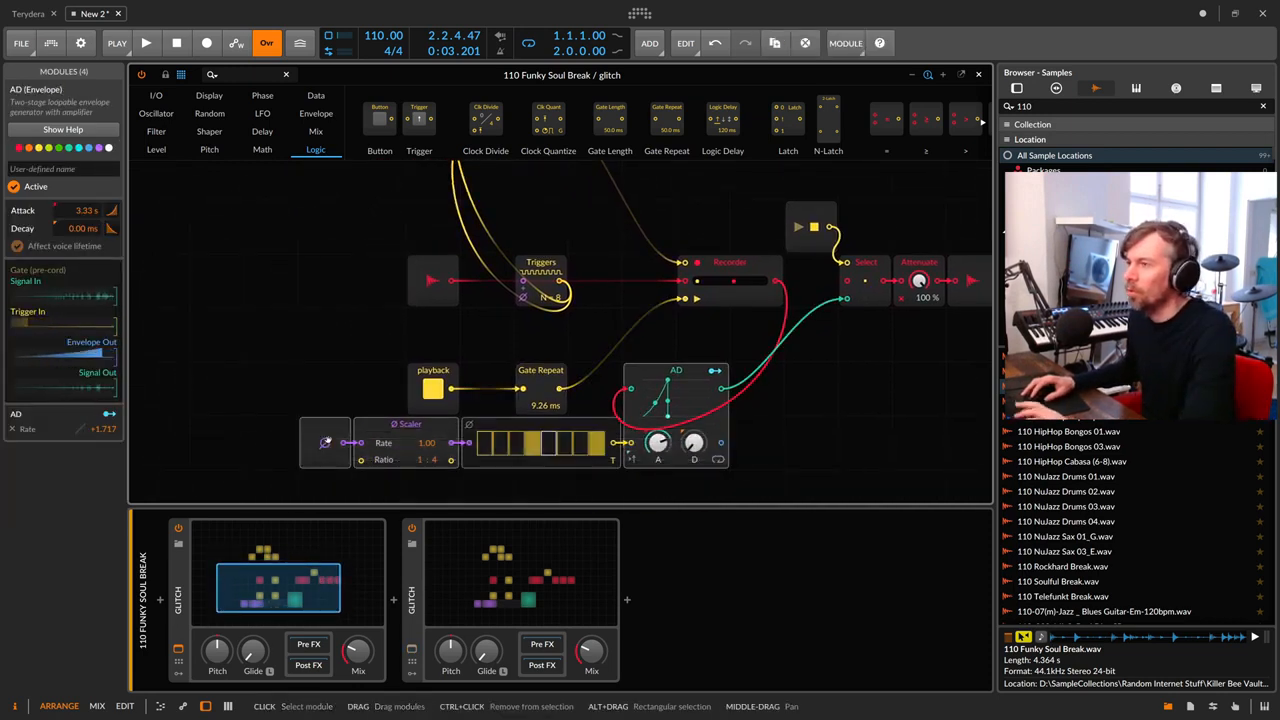
key("Delete")
left_click(543, 385)
key("Delete")
left_click(437, 381)
key("Delete")
left_click(437, 376)
key("Delete")
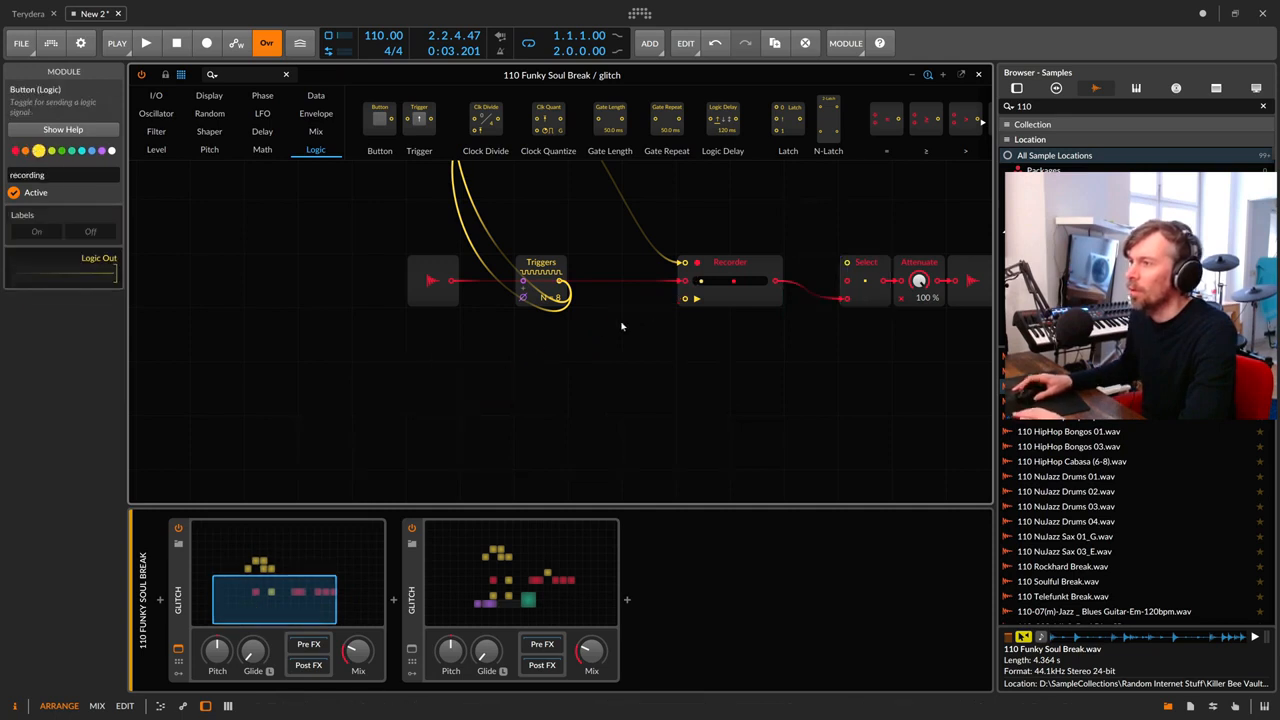
Step: Add a Gates sequencer beneath the Triggers module
scroll(622, 327, "up", 2)
left_click(735, 369)
scroll(735, 369, "up", 1)
scroll(735, 369, "down", 1)
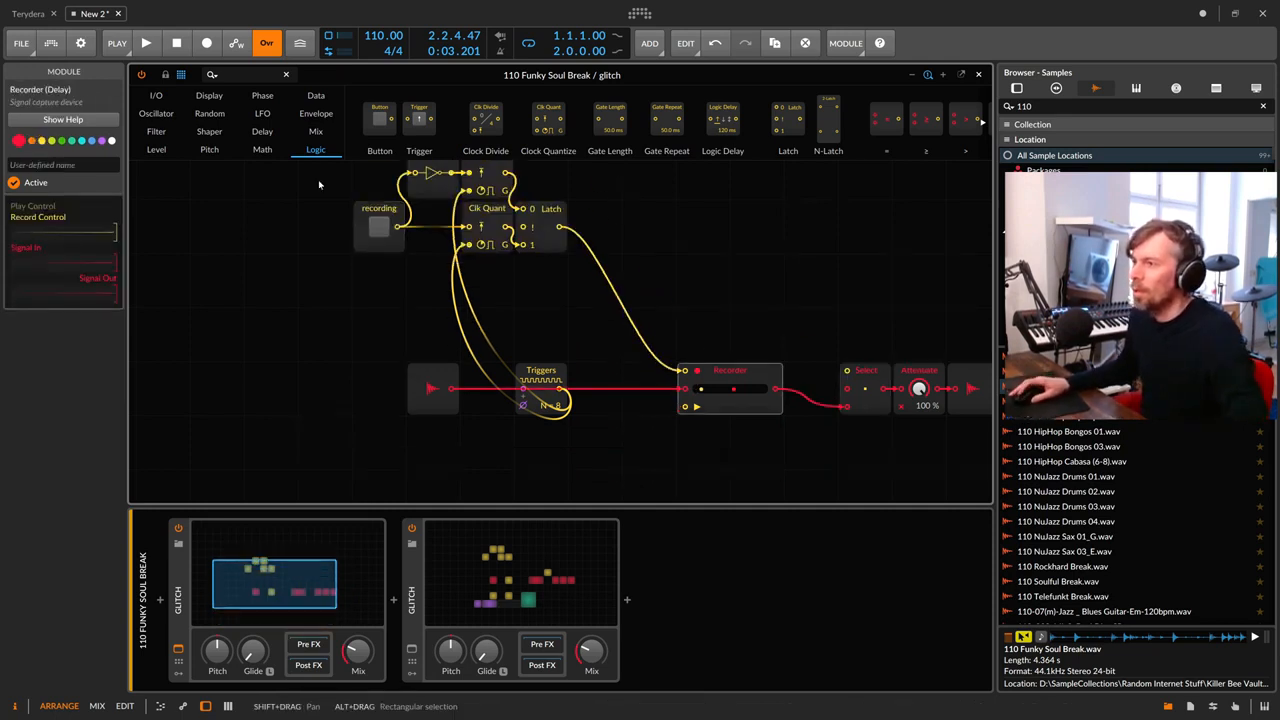
left_click(240, 75)
type("gate")
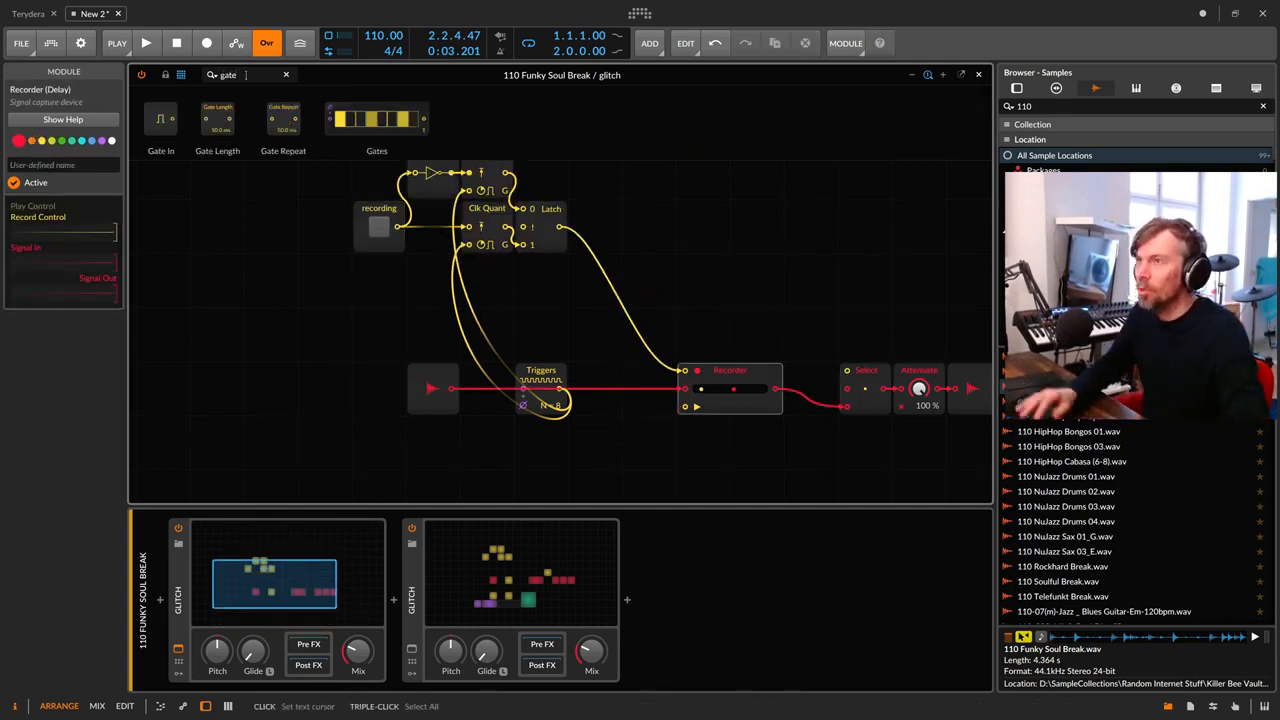
left_click_drag(331, 112, 513, 470)
Step: Leave only steps 4 and 6 active in the Gates sequencer and connect its output to the Recorder's play input
left_click(532, 443)
left_click(485, 443)
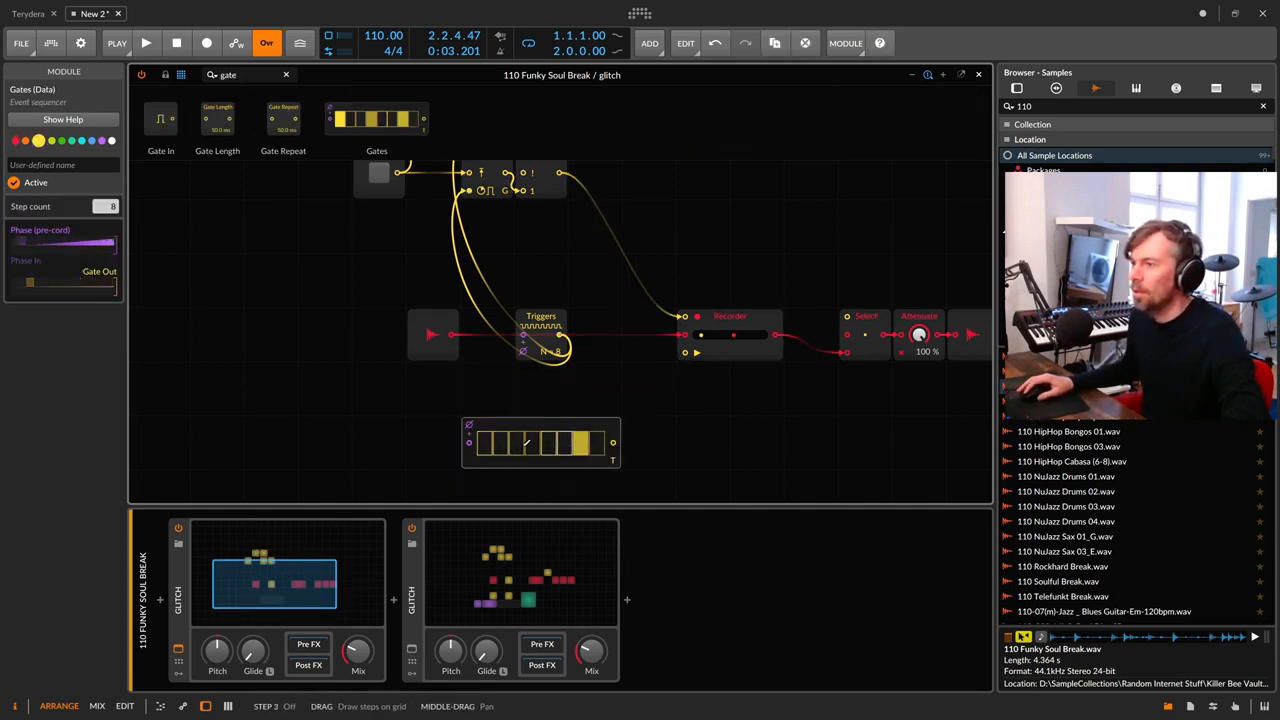
left_click(534, 443)
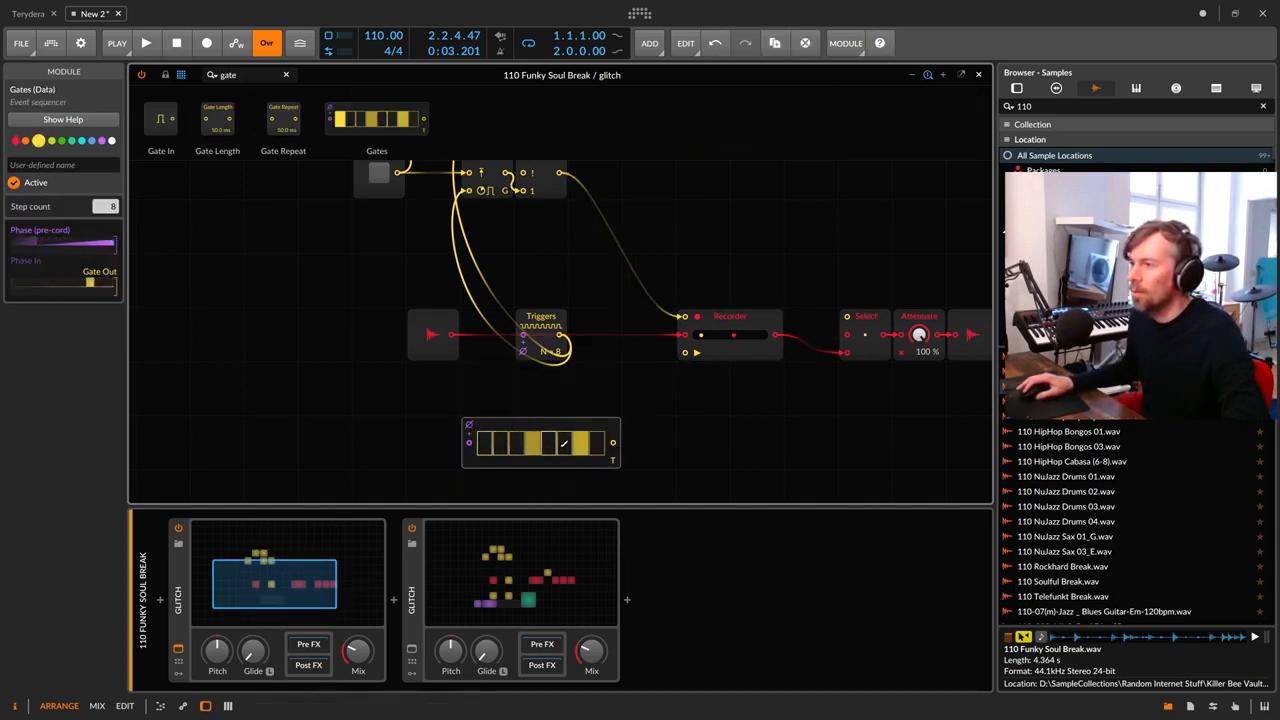
left_click_drag(613, 447, 684, 352)
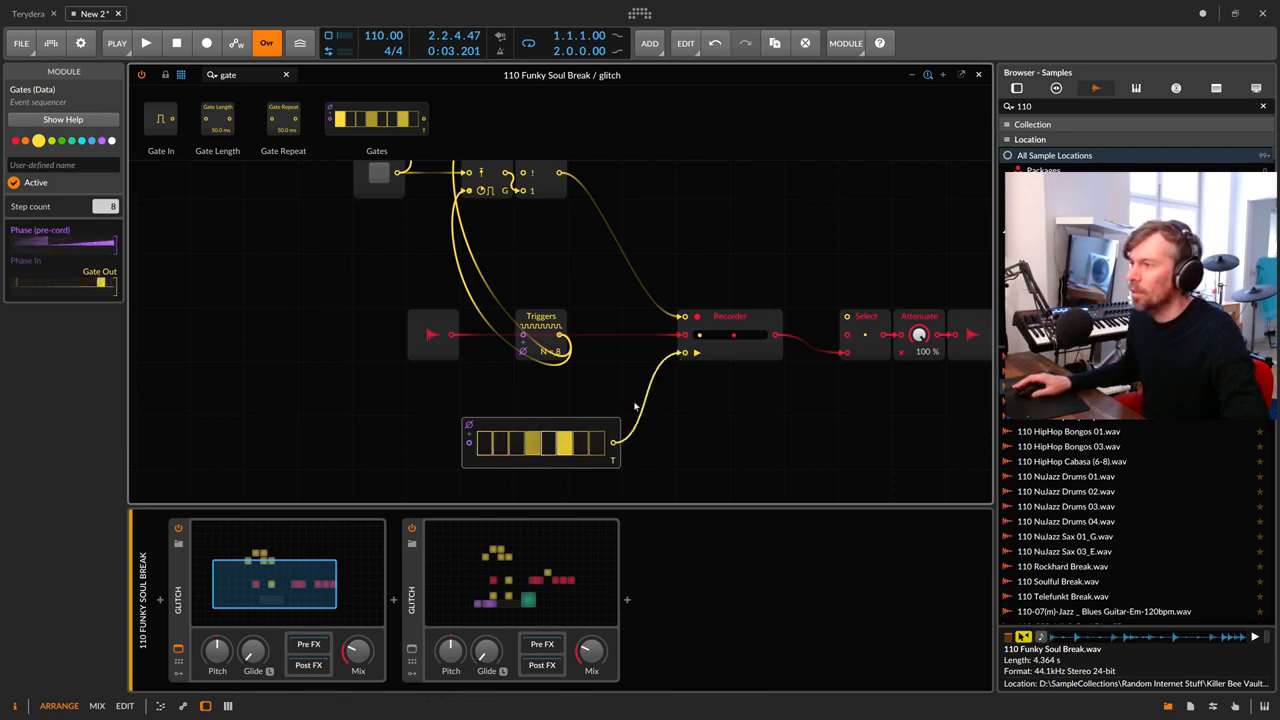
Step: Start the transport, switch the recording button on and off to capture the break, and set the Triggers count to 1
key("space")
scroll(452, 253, "up", 2)
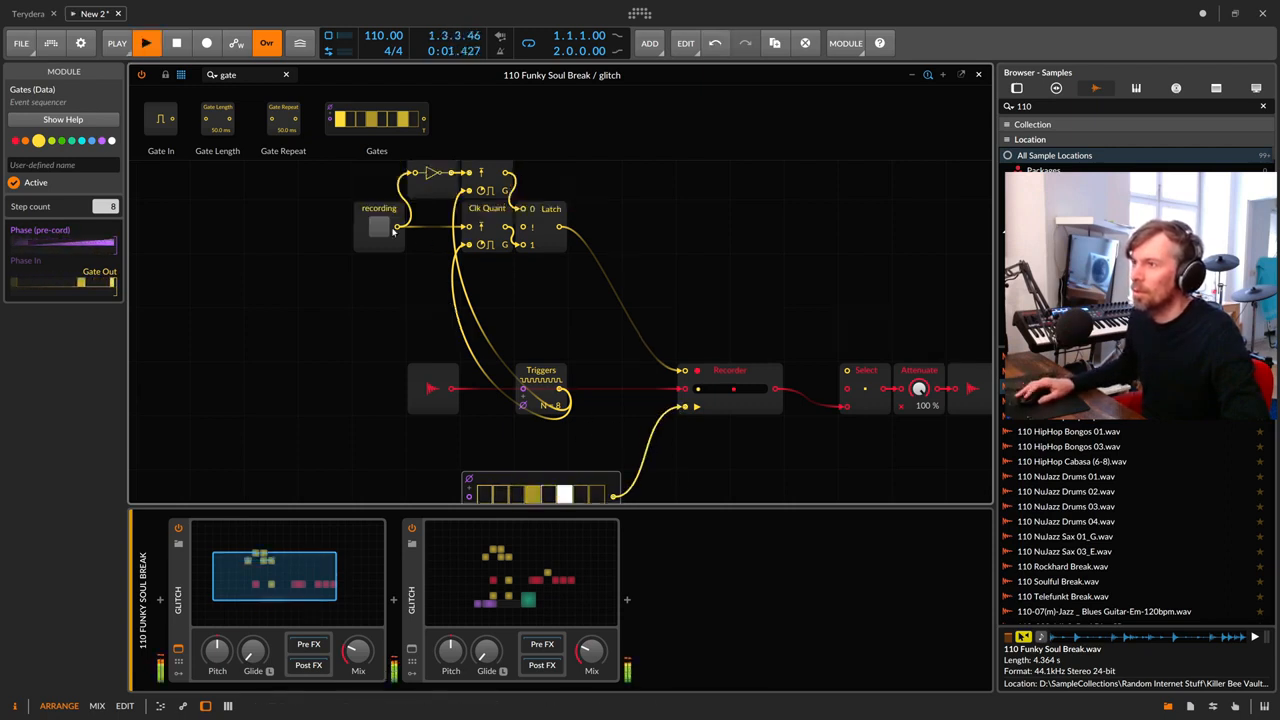
left_click(386, 228)
scroll(499, 316, "down", 2)
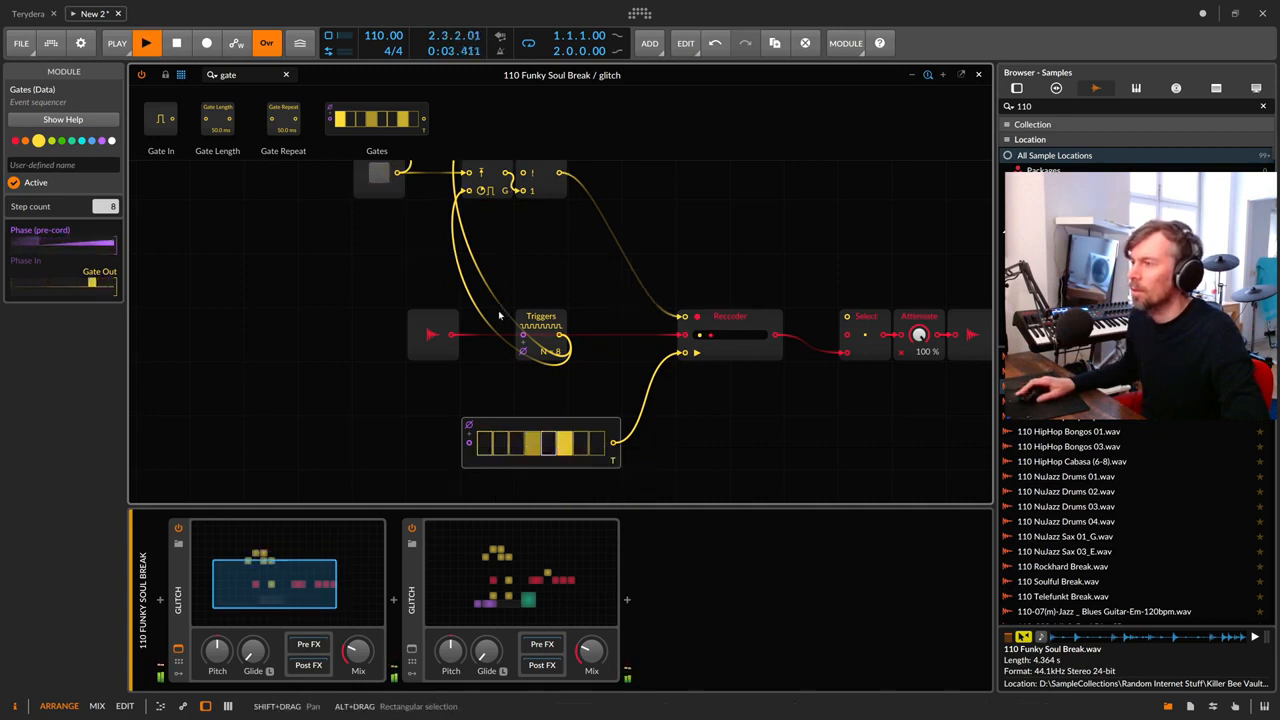
scroll(440, 260, "up", 2)
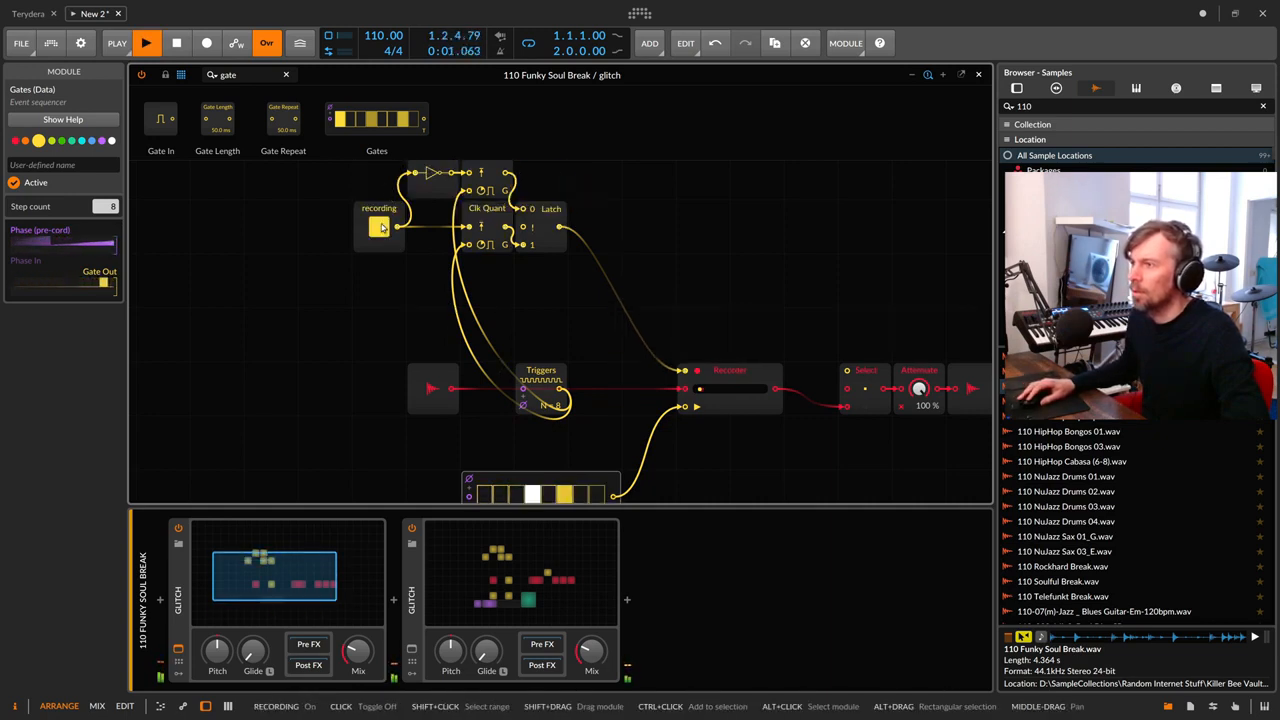
left_click_drag(545, 401, 545, 430)
left_click(379, 227)
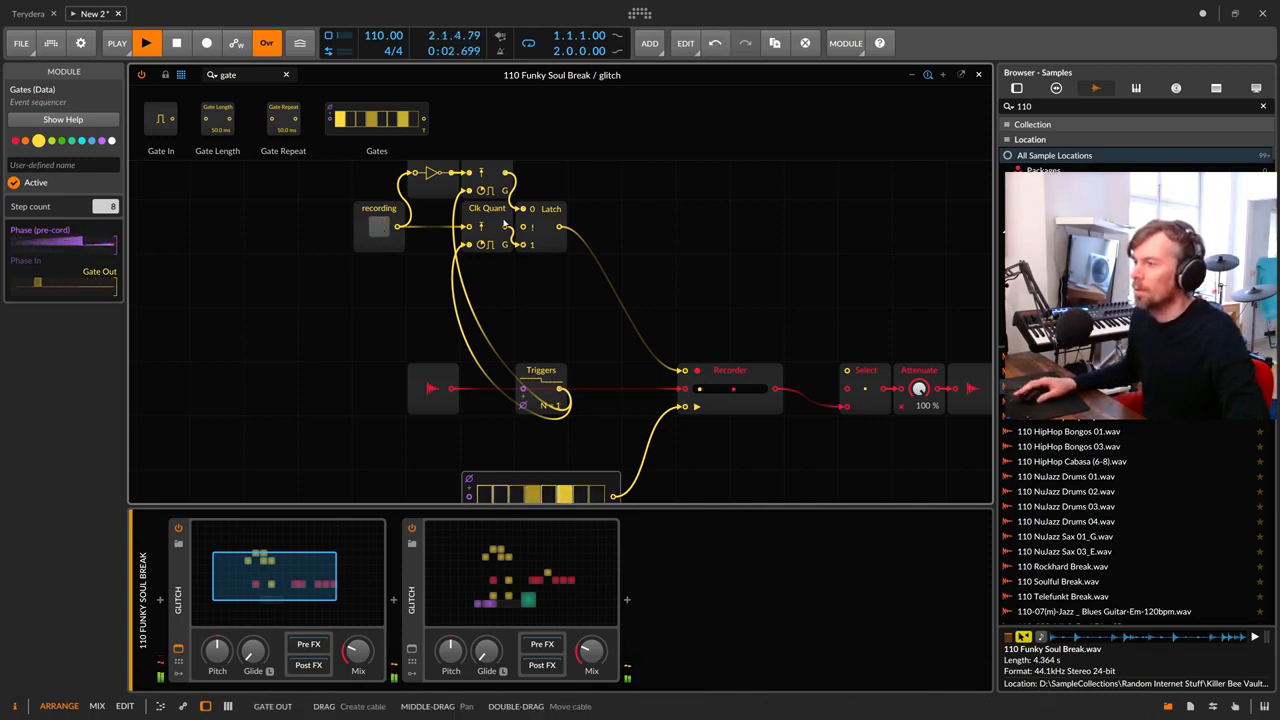
Step: Add a Transport Playing module above the Recorder and connect its output to the Select module's switching input
scroll(504, 224, "down", 1)
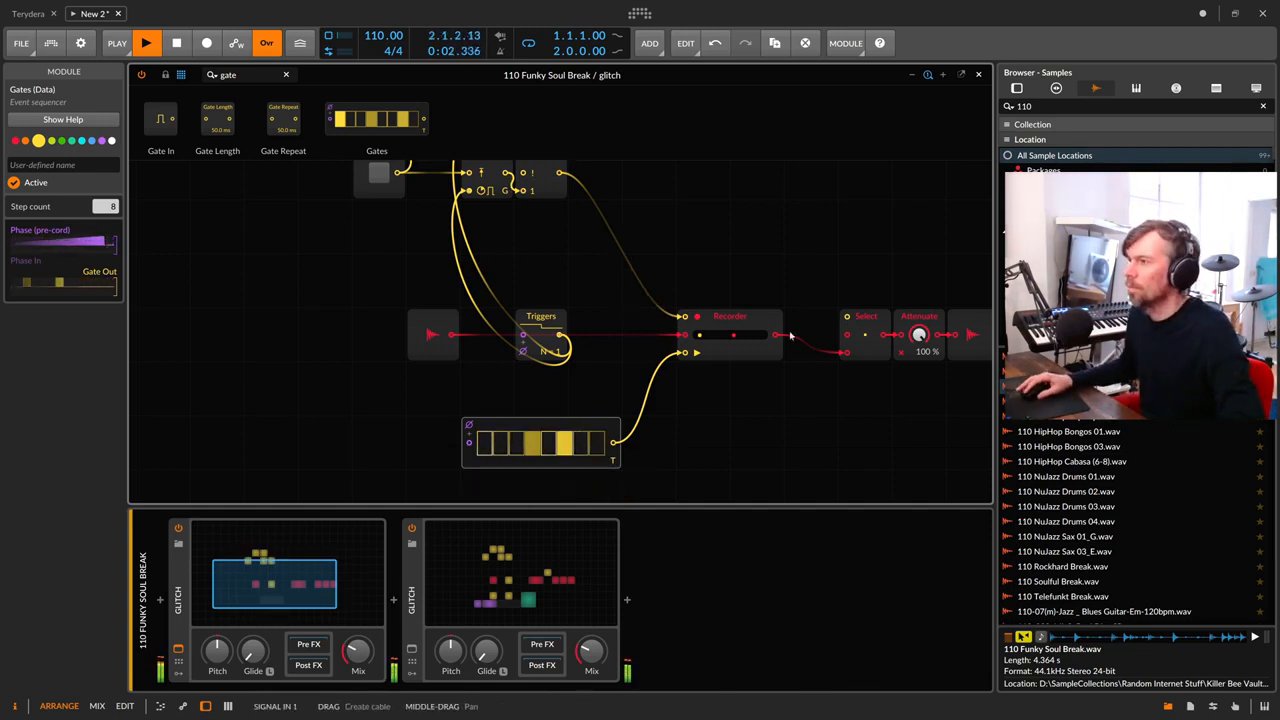
scroll(848, 323, "up", 1)
left_click_drag(782, 305, 733, 258)
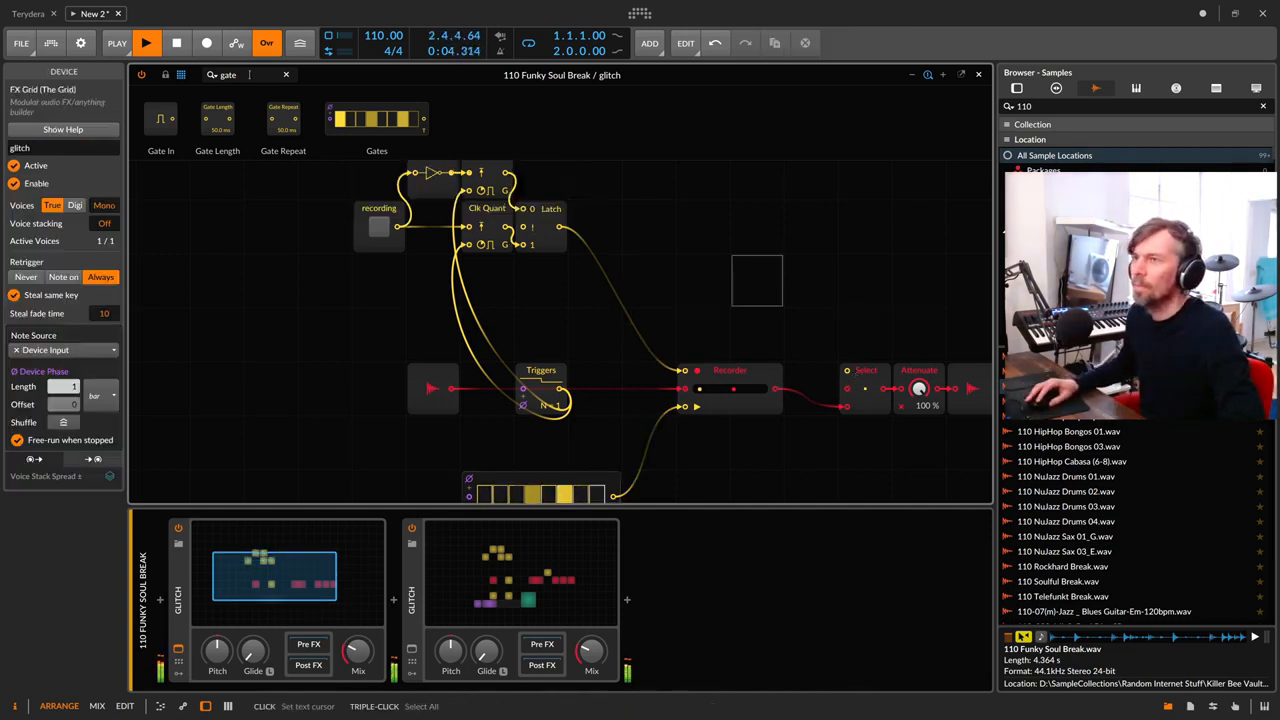
type("play")
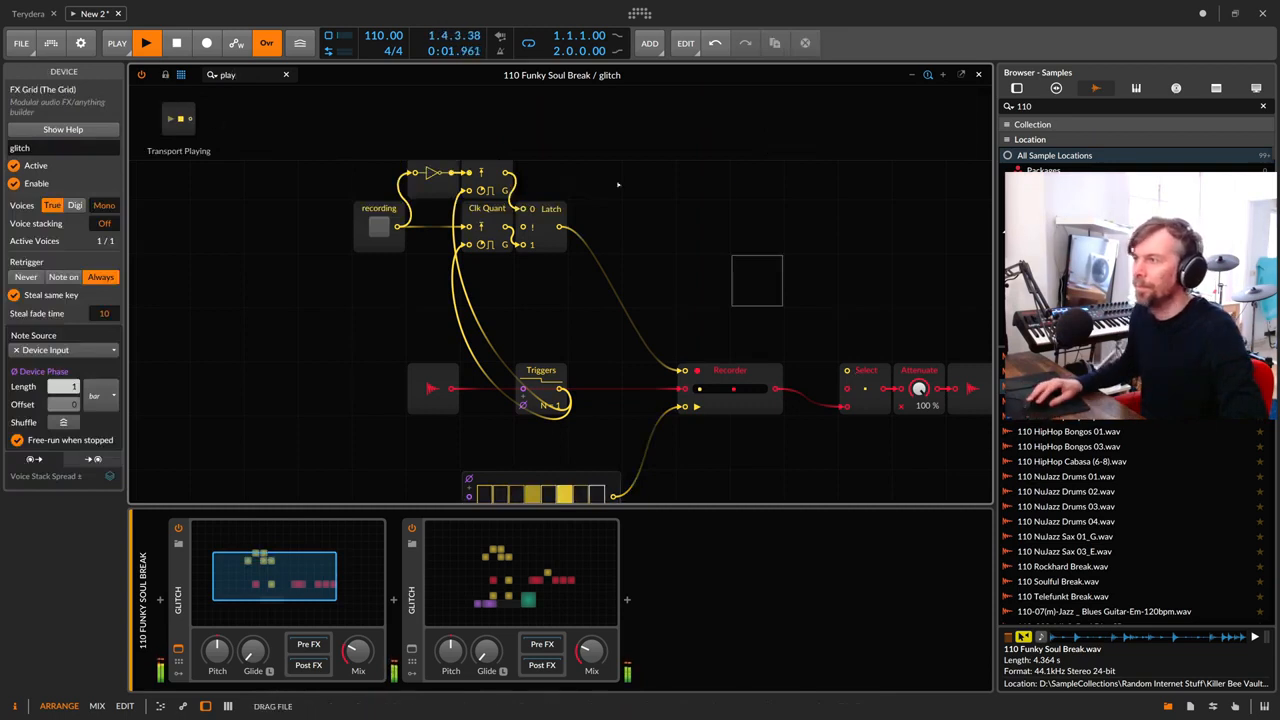
left_click_drag(180, 119, 846, 370)
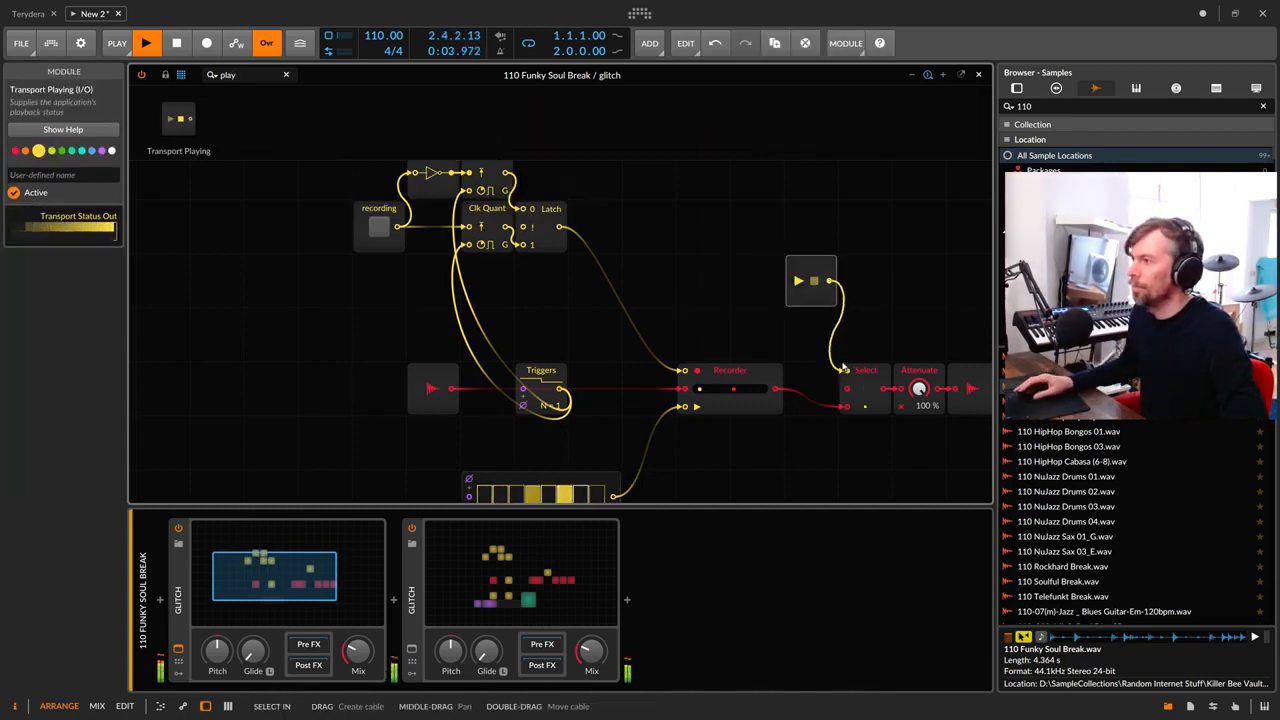
Step: Disconnect the Latch output from the Recorder's record input and clear the module search
scroll(540, 490, "down", 1)
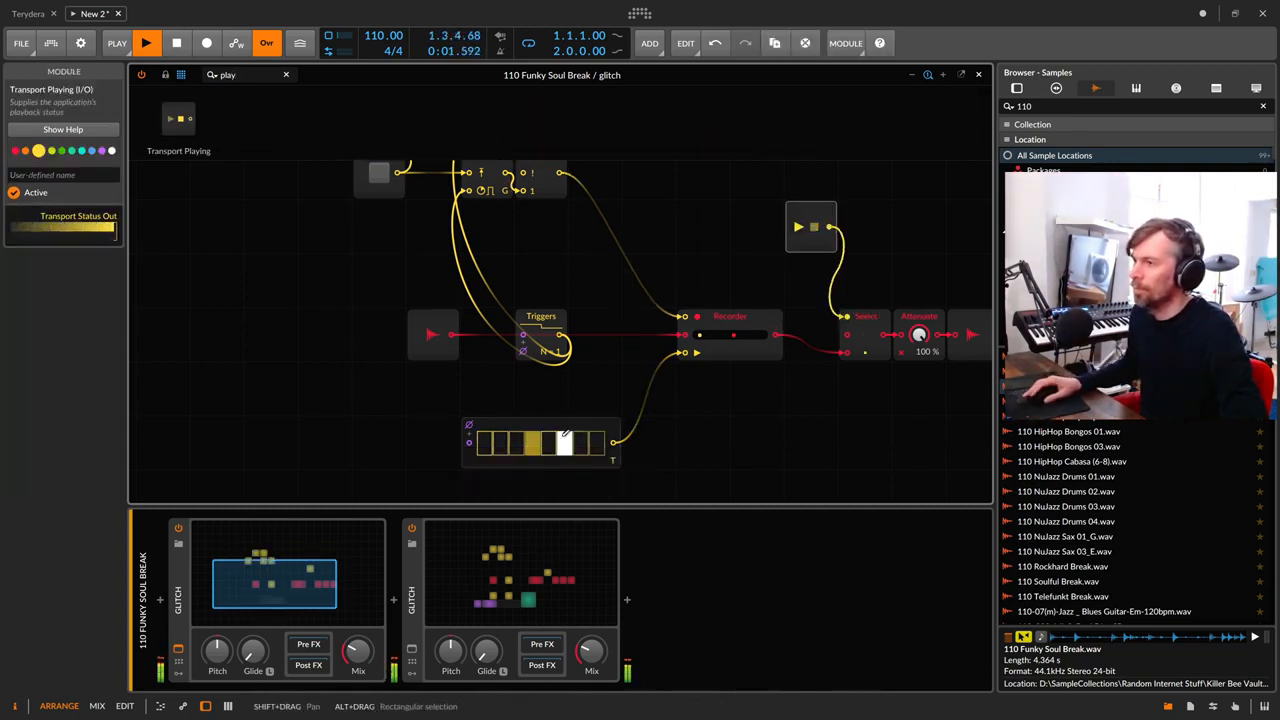
scroll(517, 330, "up", 1)
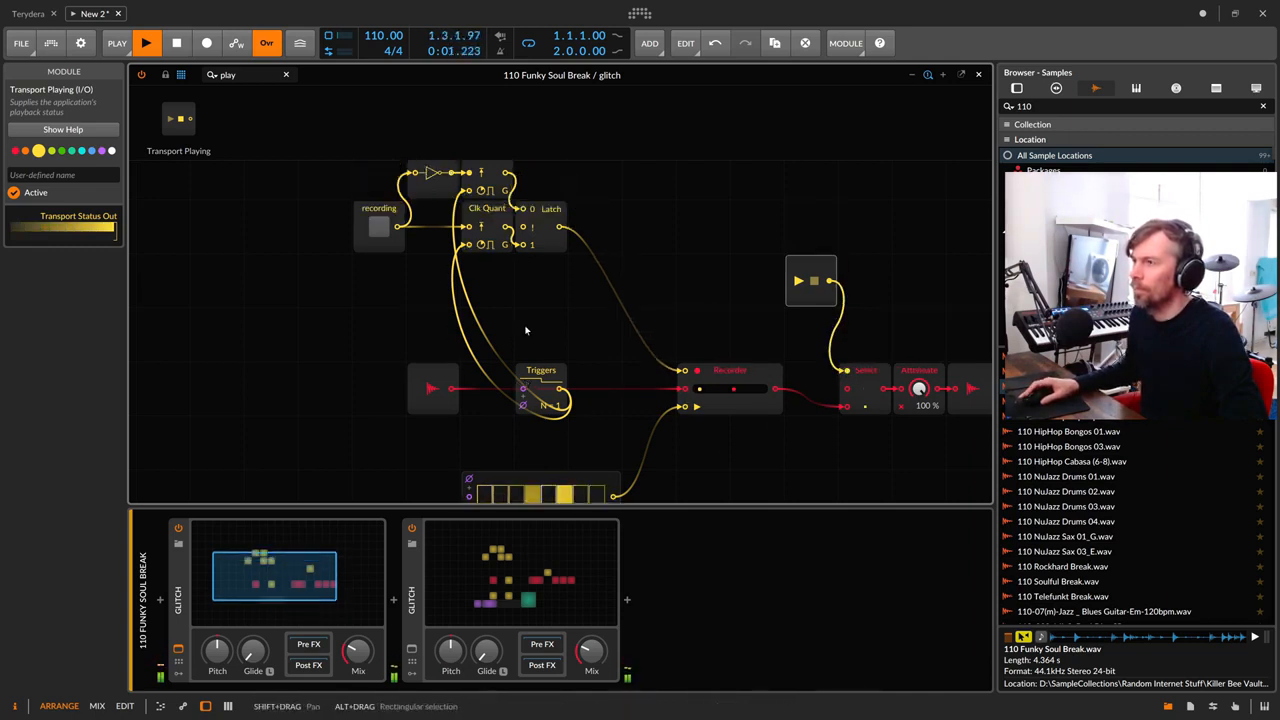
left_click(202, 79)
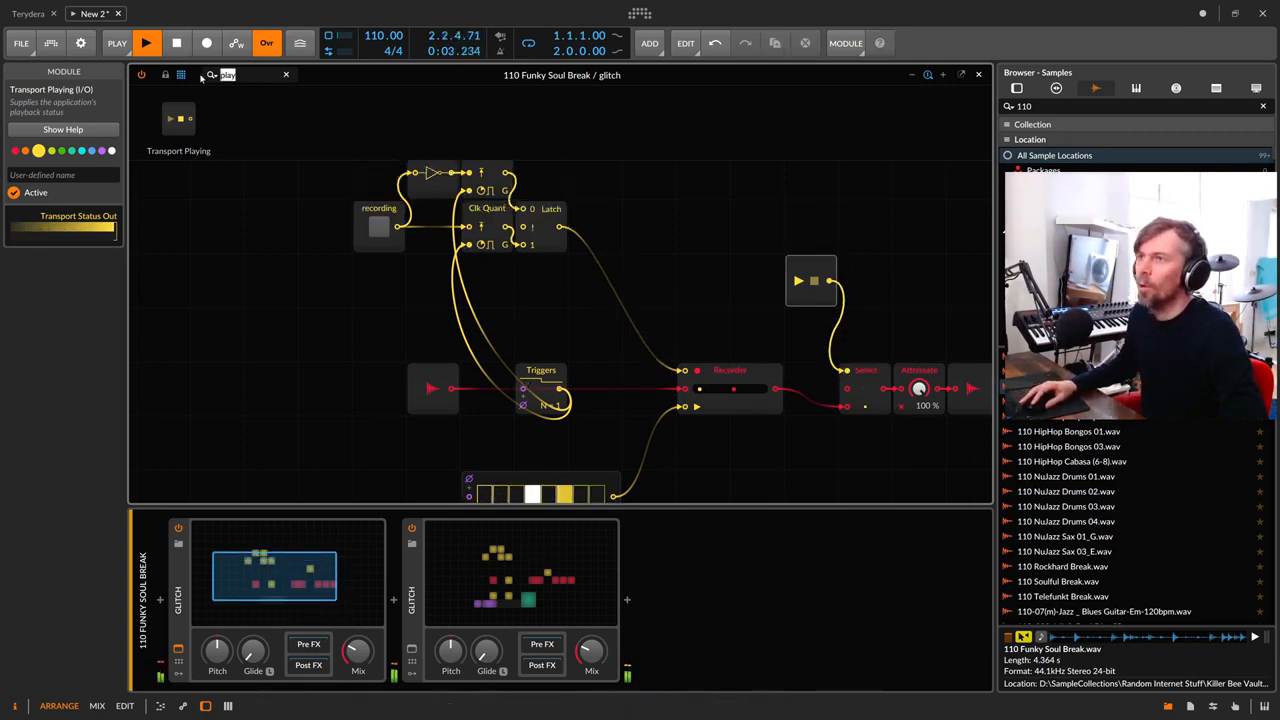
key("BackSpace")
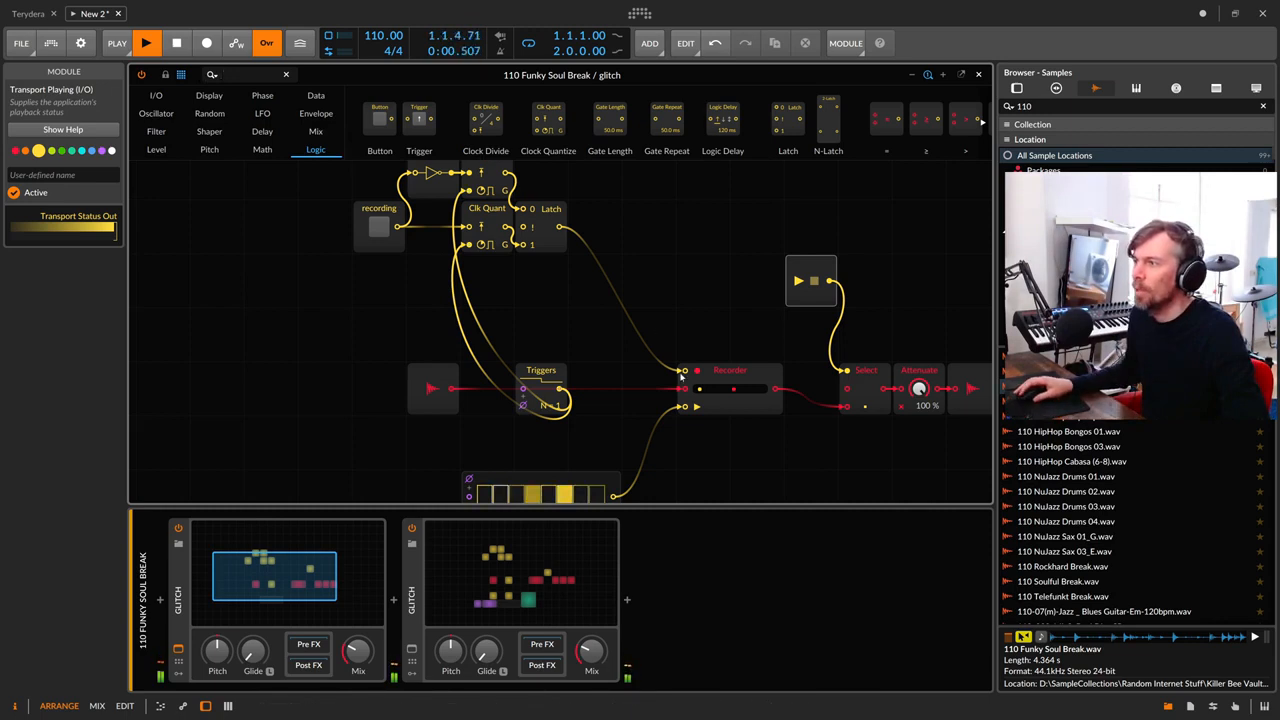
left_click_drag(681, 375, 405, 210)
Step: Add a Gates sequencer in G mode above Triggers, with steps 3 to 8 active, and connect it to the Recorder's record input
left_click(241, 72)
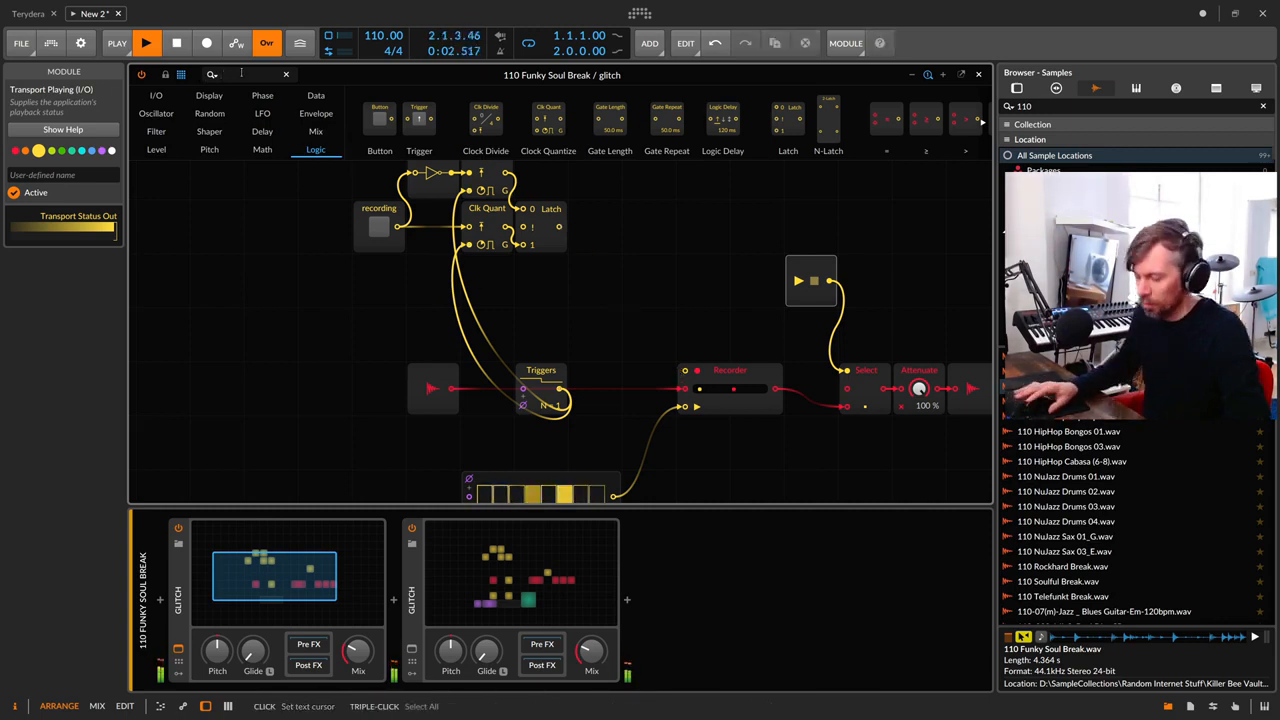
type("gate")
mouse_move(376, 120)
left_mouse_down()
mouse_move(540, 335)
mouse_move(500, 336)
mouse_move(606, 336)
left_mouse_up()
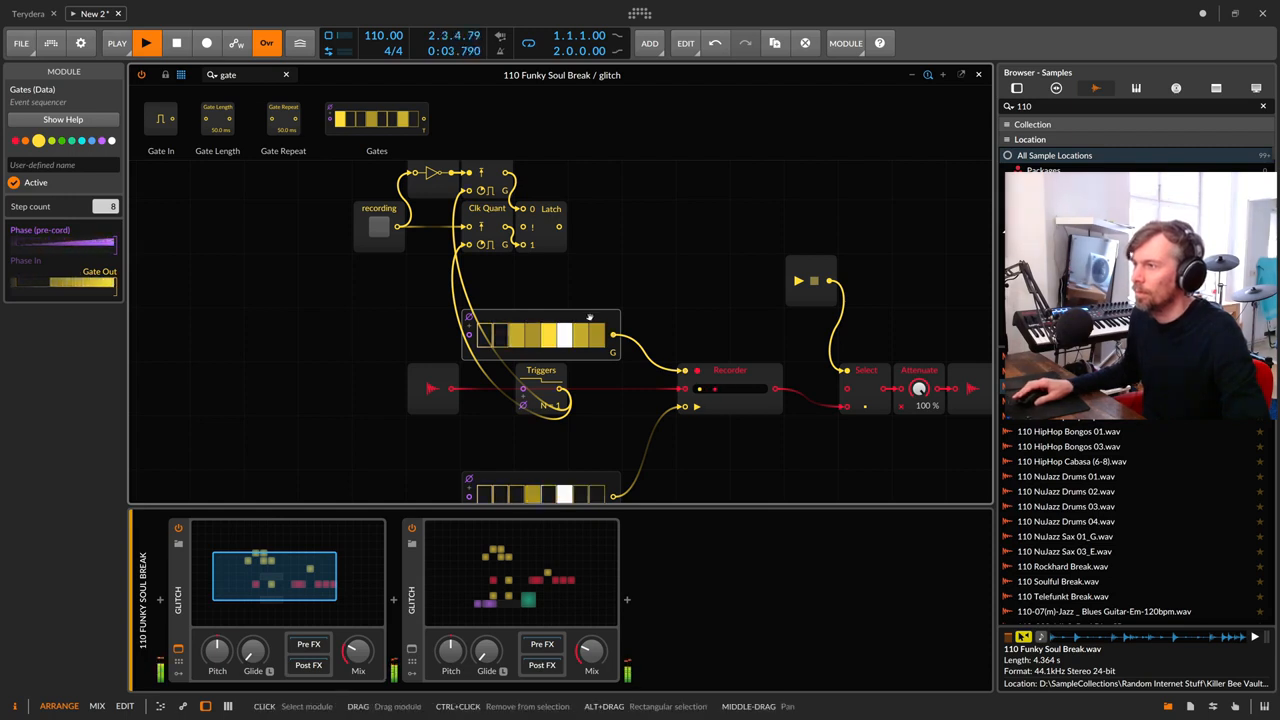
scroll(525, 290, "up", 2)
scroll(525, 290, "down", 2)
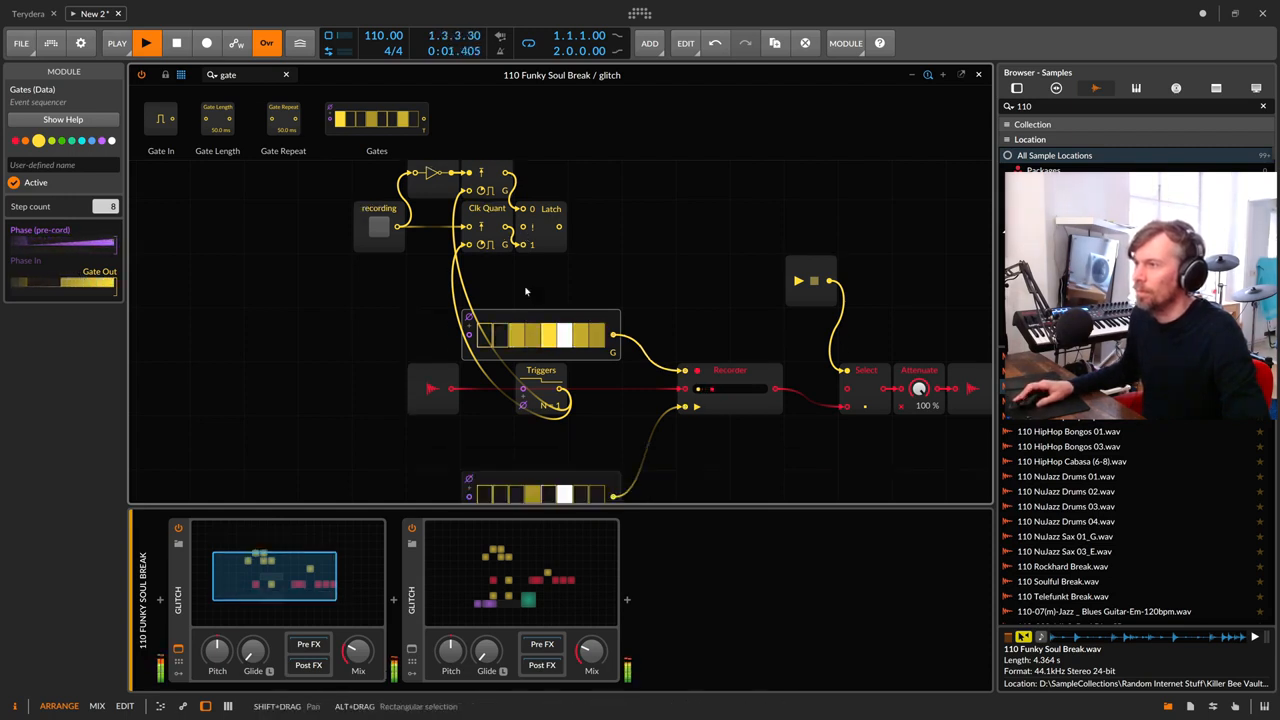
left_click_drag(543, 313, 519, 330)
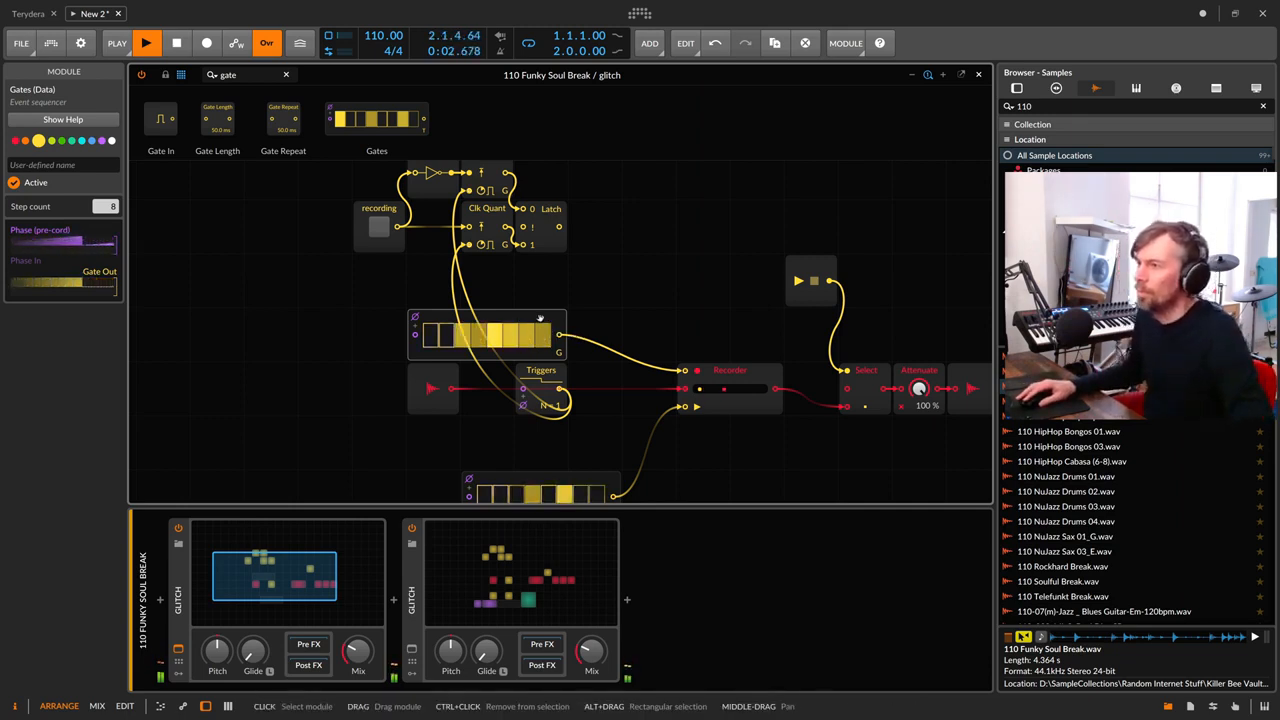
Step: Insert a Select module between the record Gates sequencer and the Recorder's record input, and connect the Latch output to its switching input
left_click(210, 78)
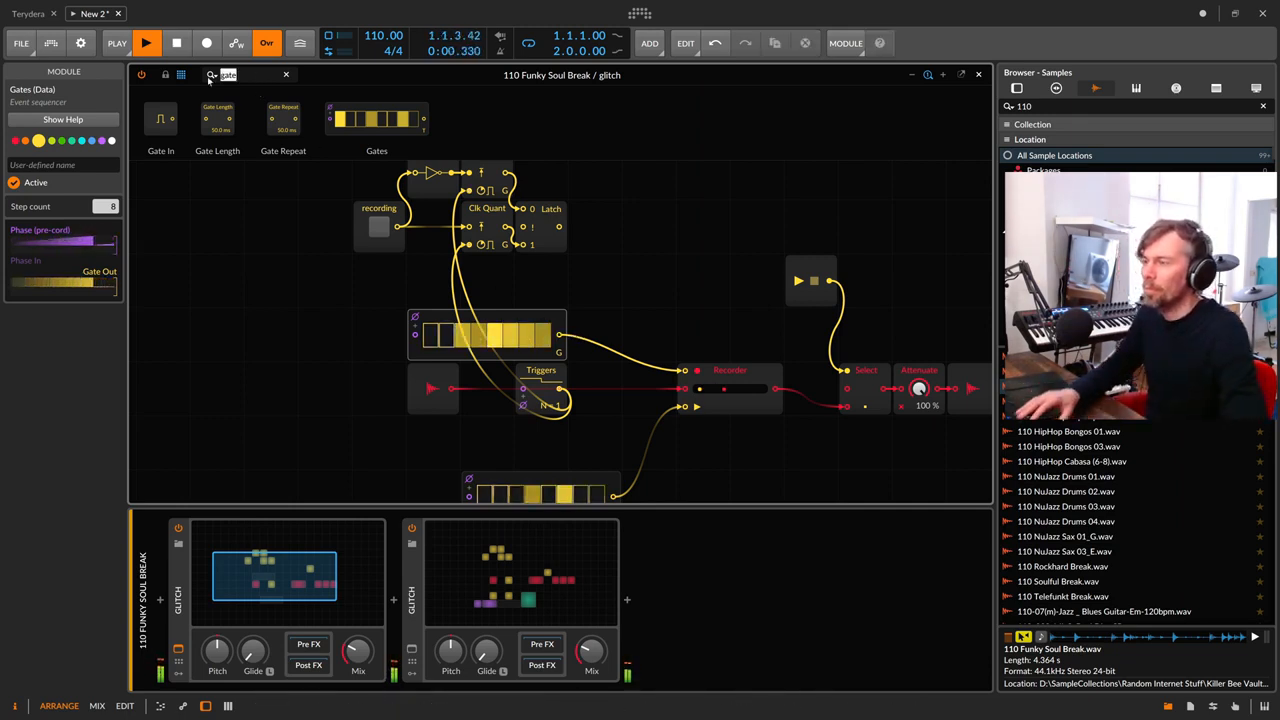
key("BackSpace")
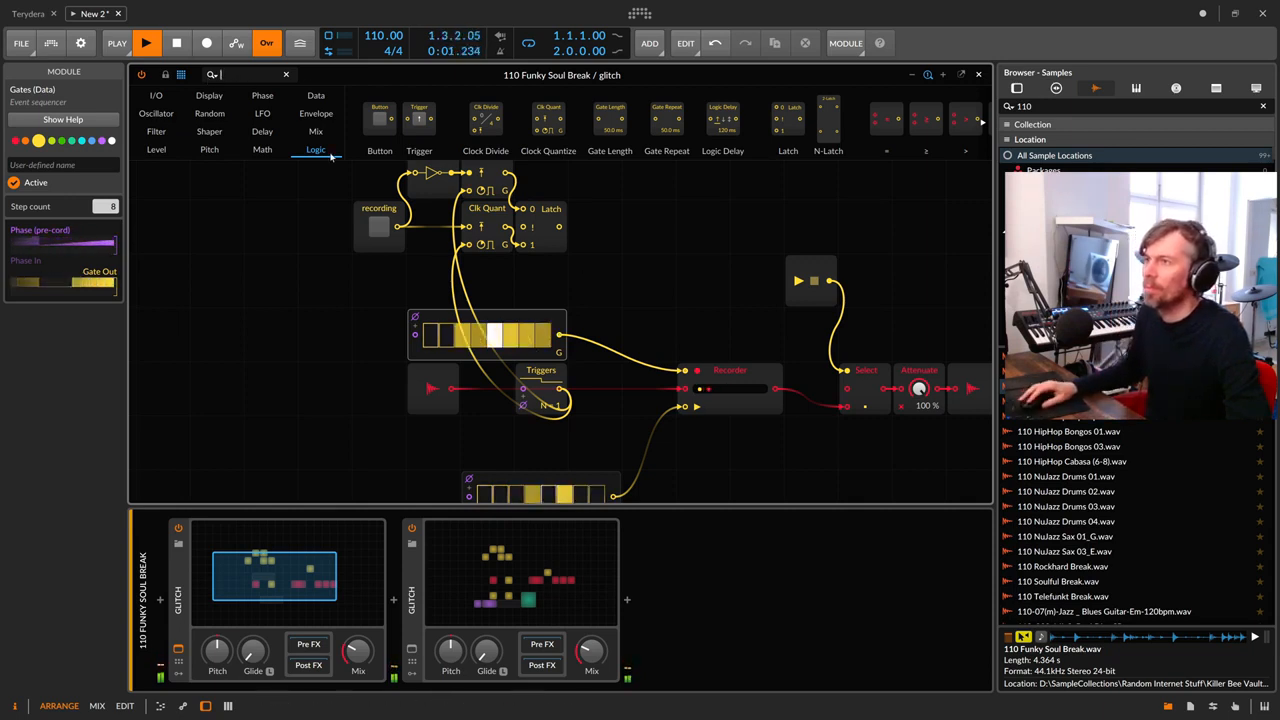
left_click(243, 74)
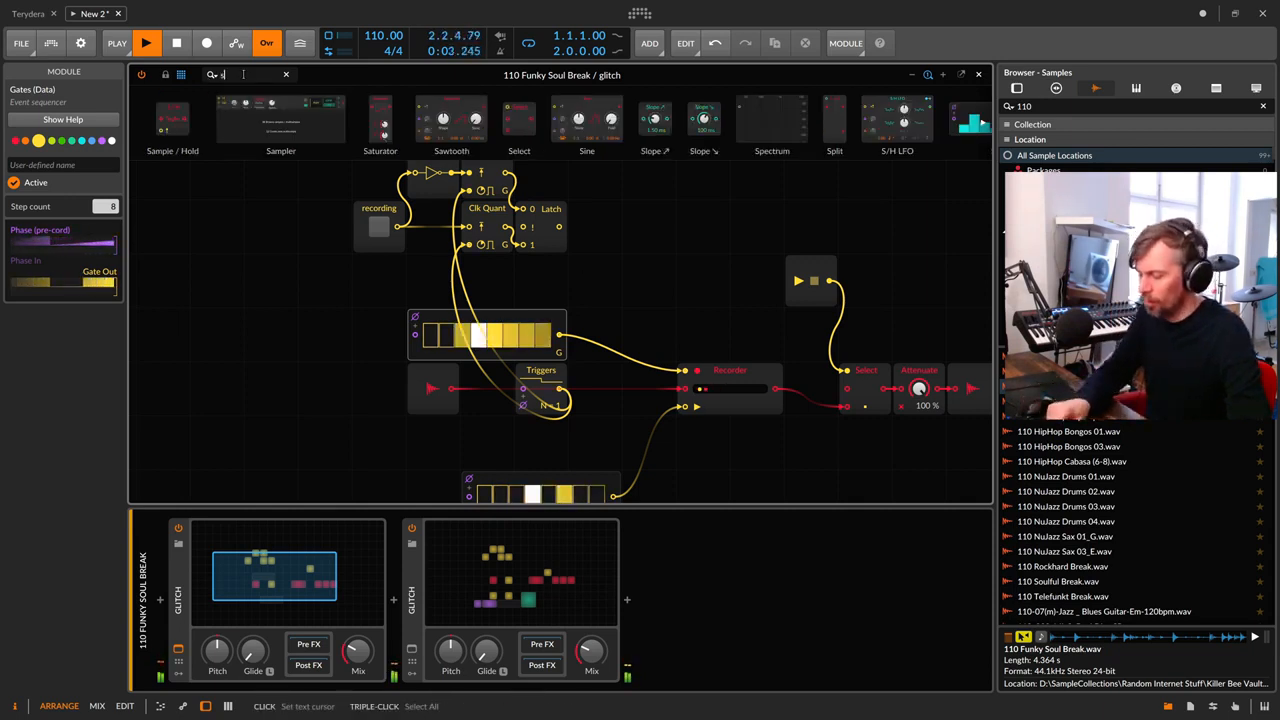
type("sele")
left_click_drag(160, 120, 654, 347)
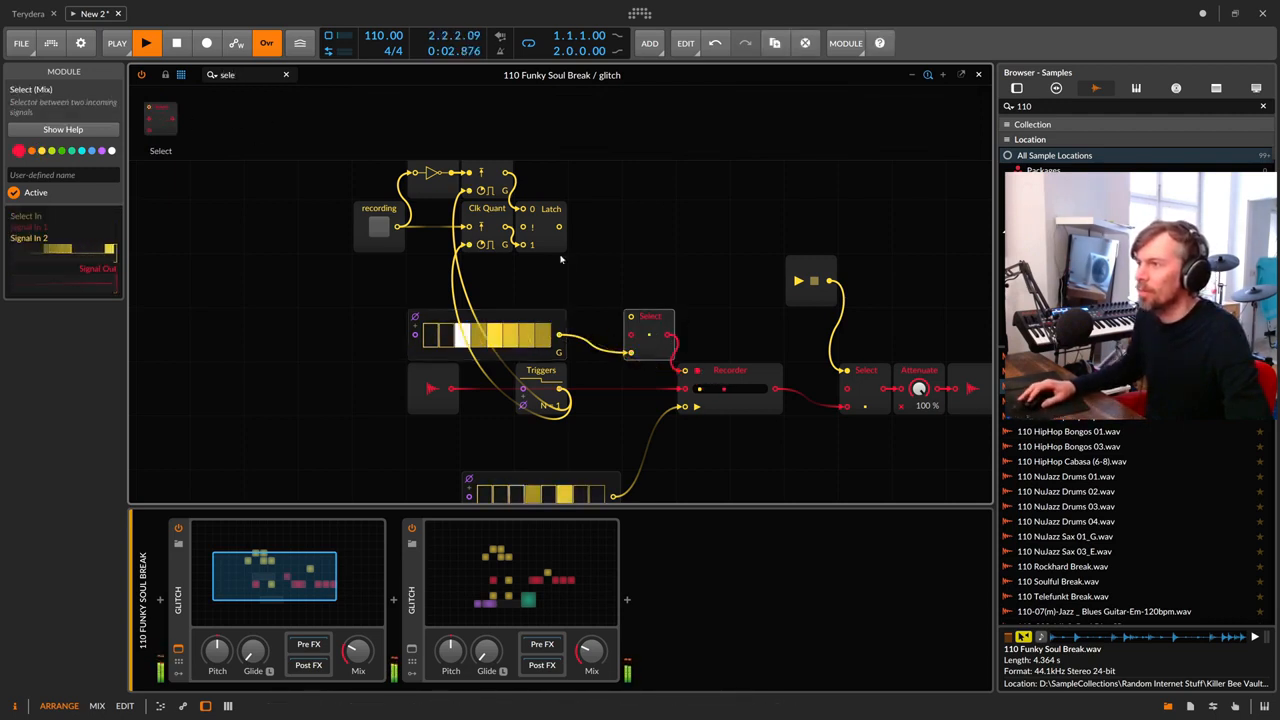
left_click_drag(558, 226, 631, 317)
Step: Switch the recording button on and off, and set the lower Gates sequencer to steps 4, 7 and 8
left_click(384, 230)
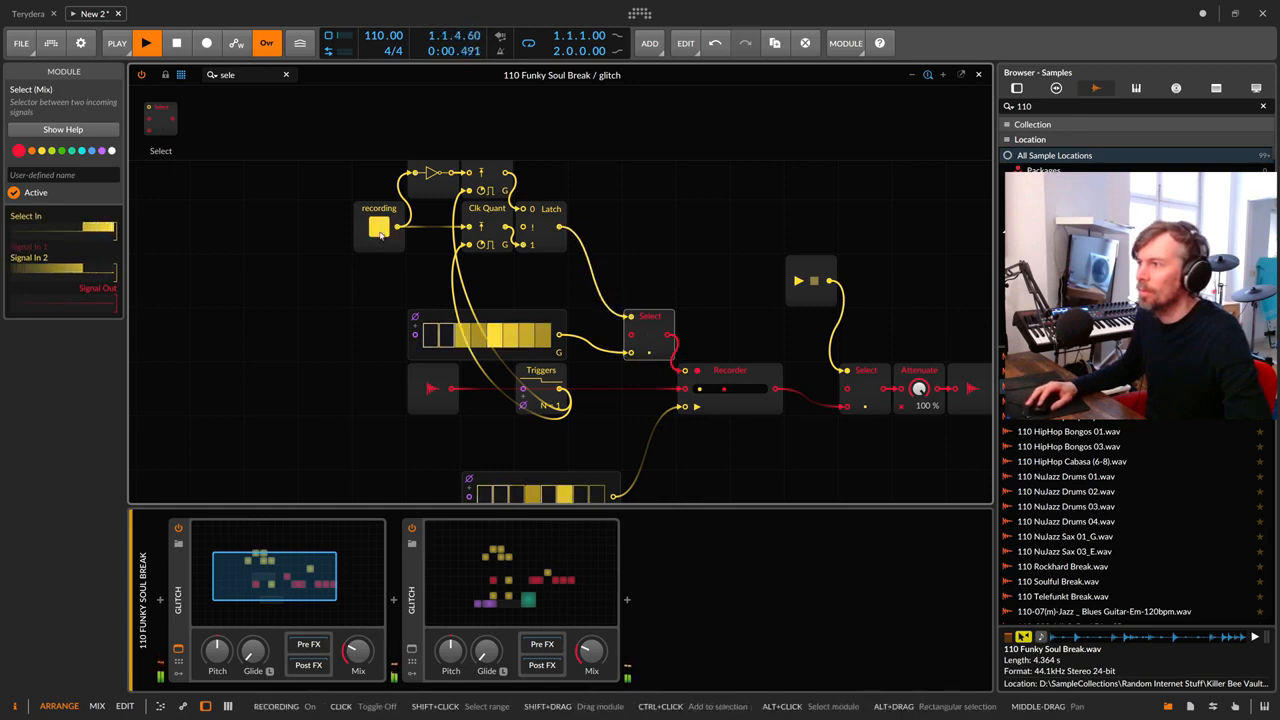
left_click(386, 231)
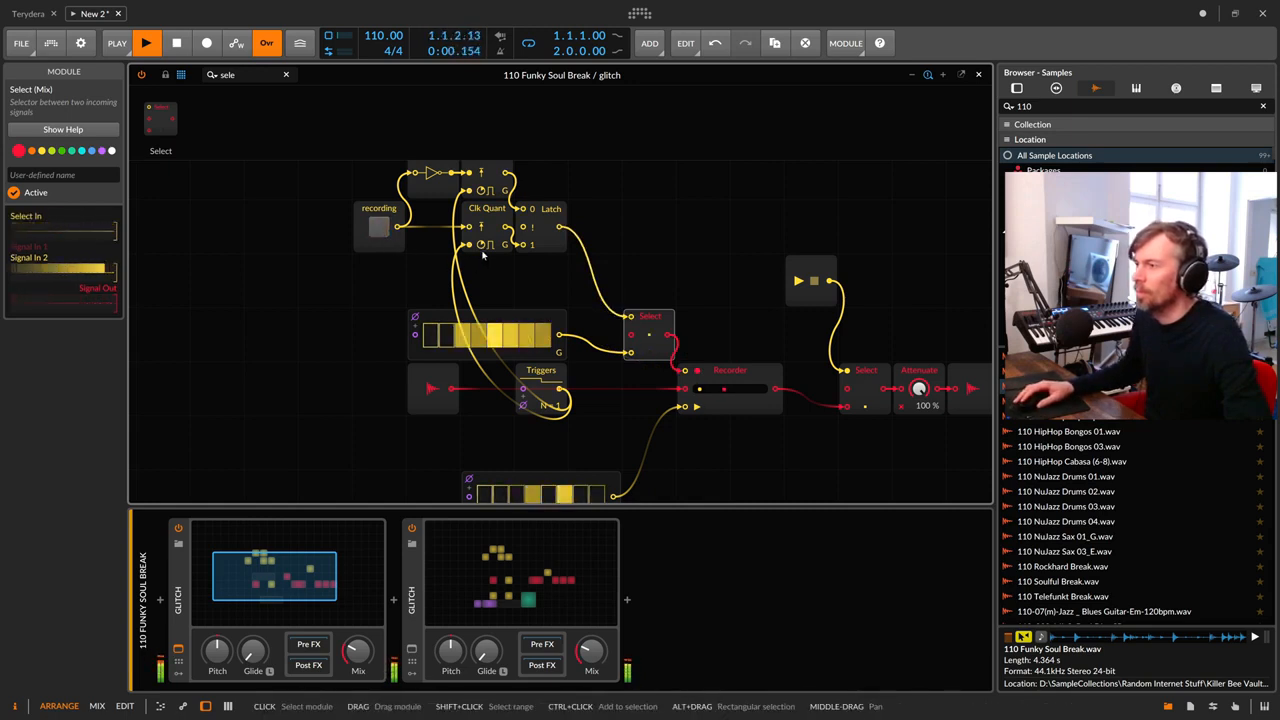
scroll(530, 320, "down", 3)
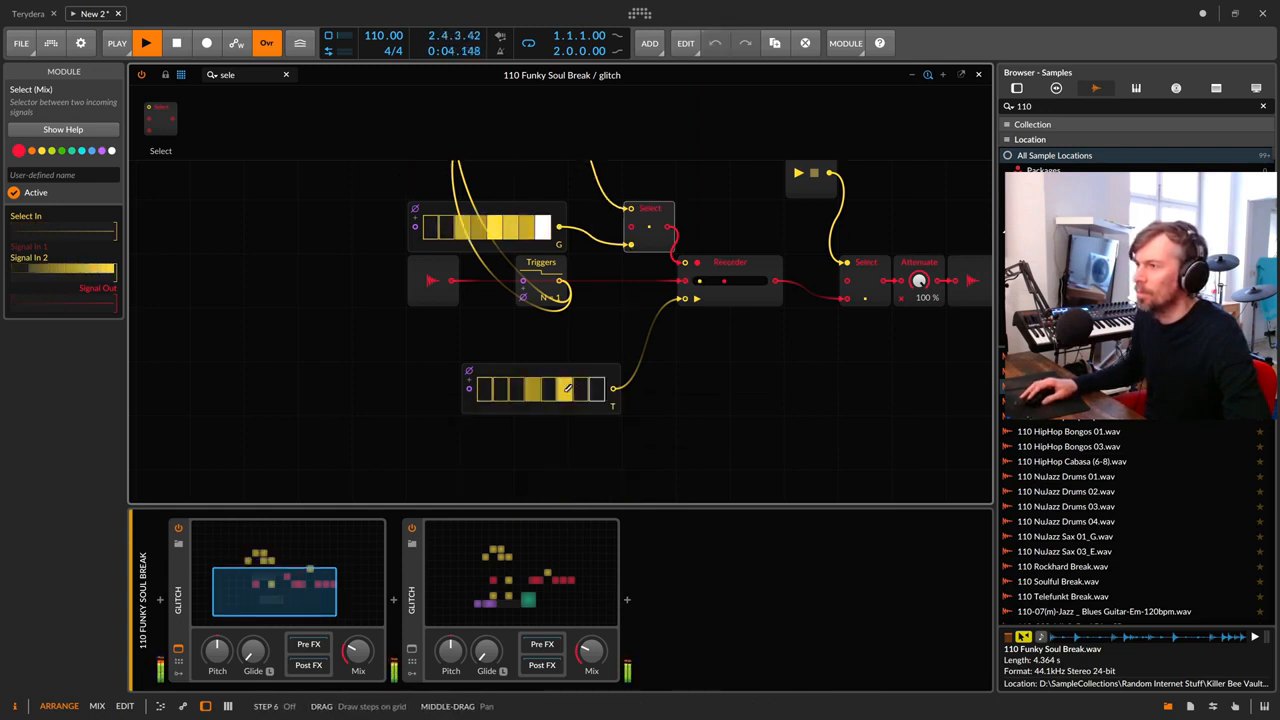
left_click(587, 389)
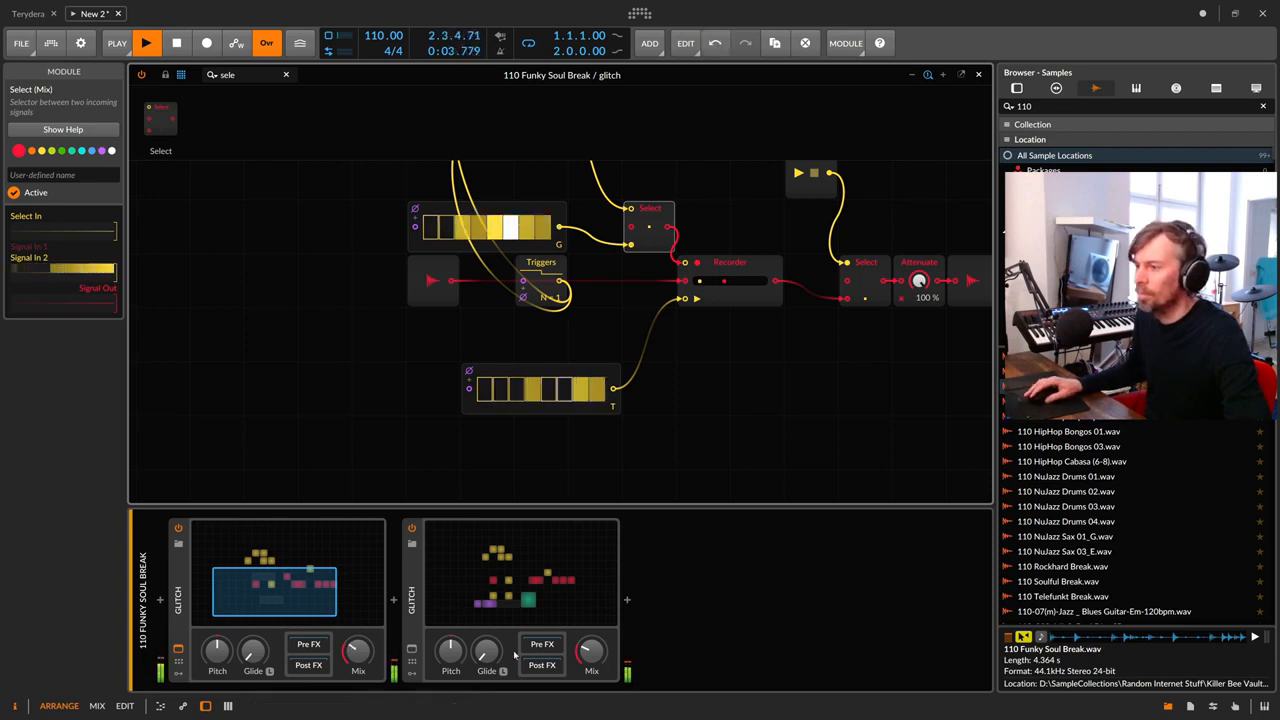
Step: Open the second glitch device's grid and adjust the AD envelope's attack
left_click(553, 605)
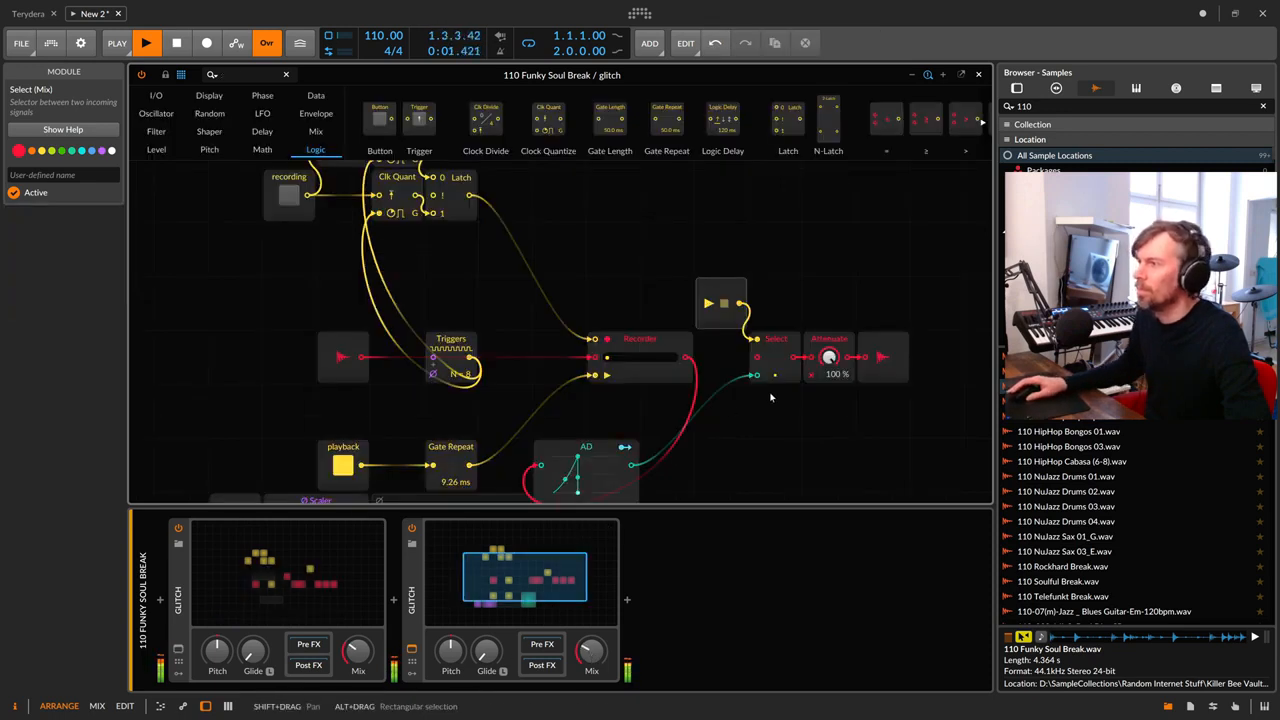
scroll(688, 420, "down", 1)
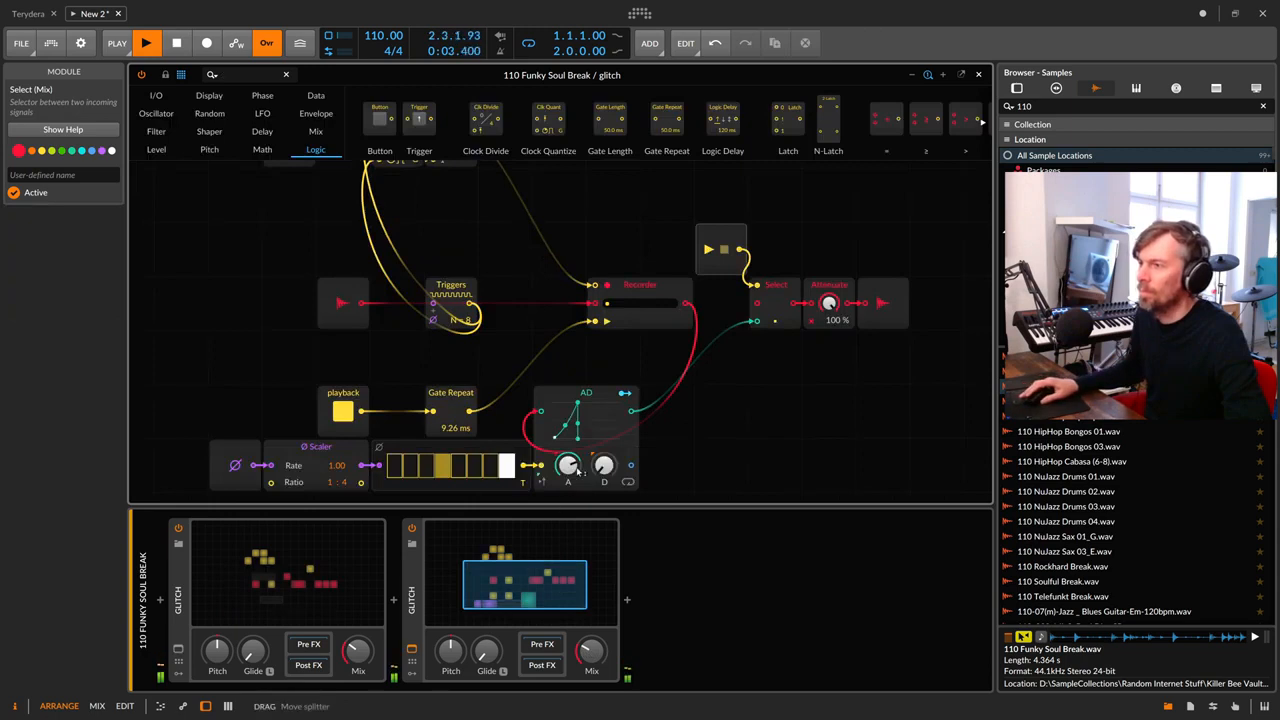
mouse_move(568, 465)
left_mouse_down()
mouse_move(568, 480)
mouse_move(567, 465)
left_mouse_up()
Step: Capture the break with the second device's recording button and set its Triggers count to 1
scroll(519, 402, "up", 3)
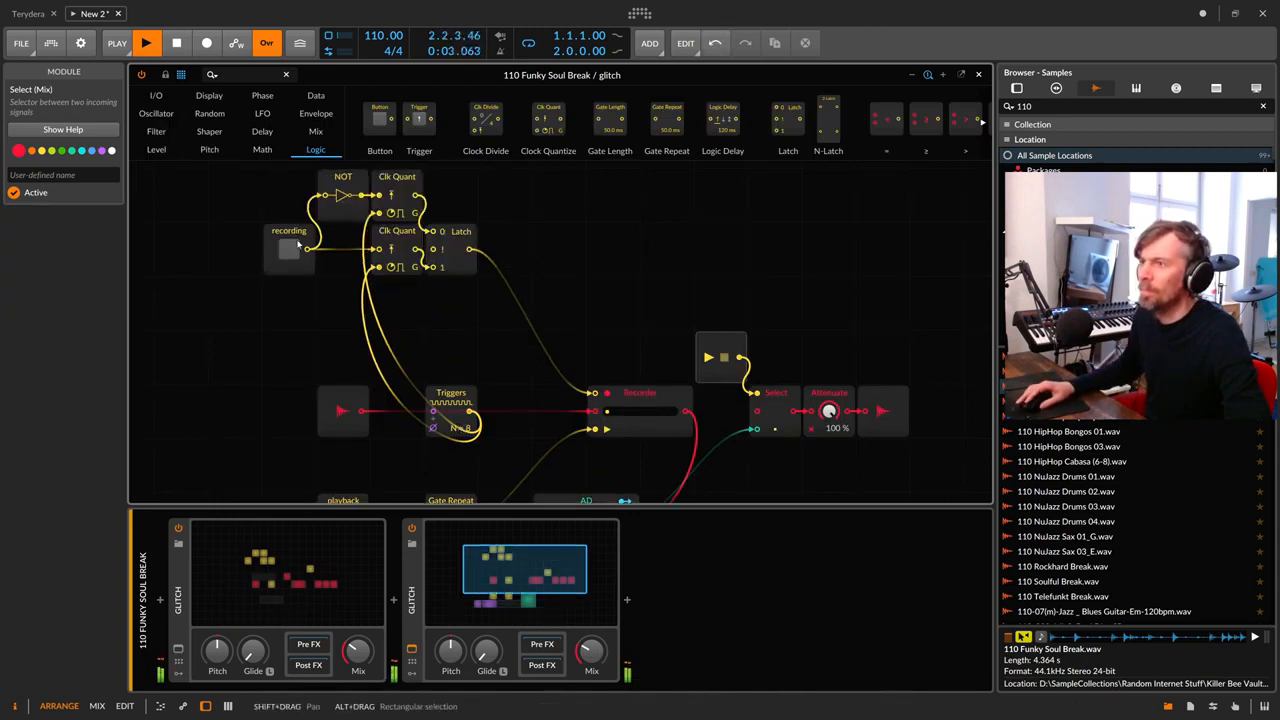
left_click(289, 250)
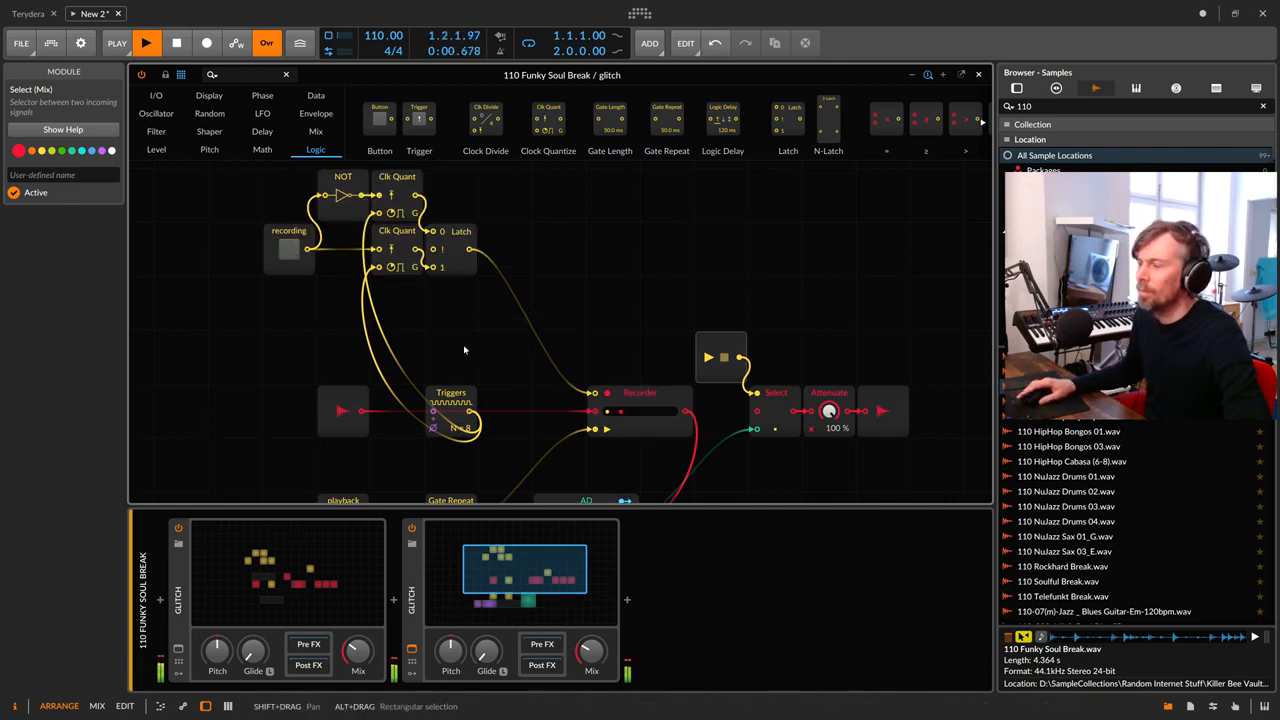
scroll(555, 282, "down", 3)
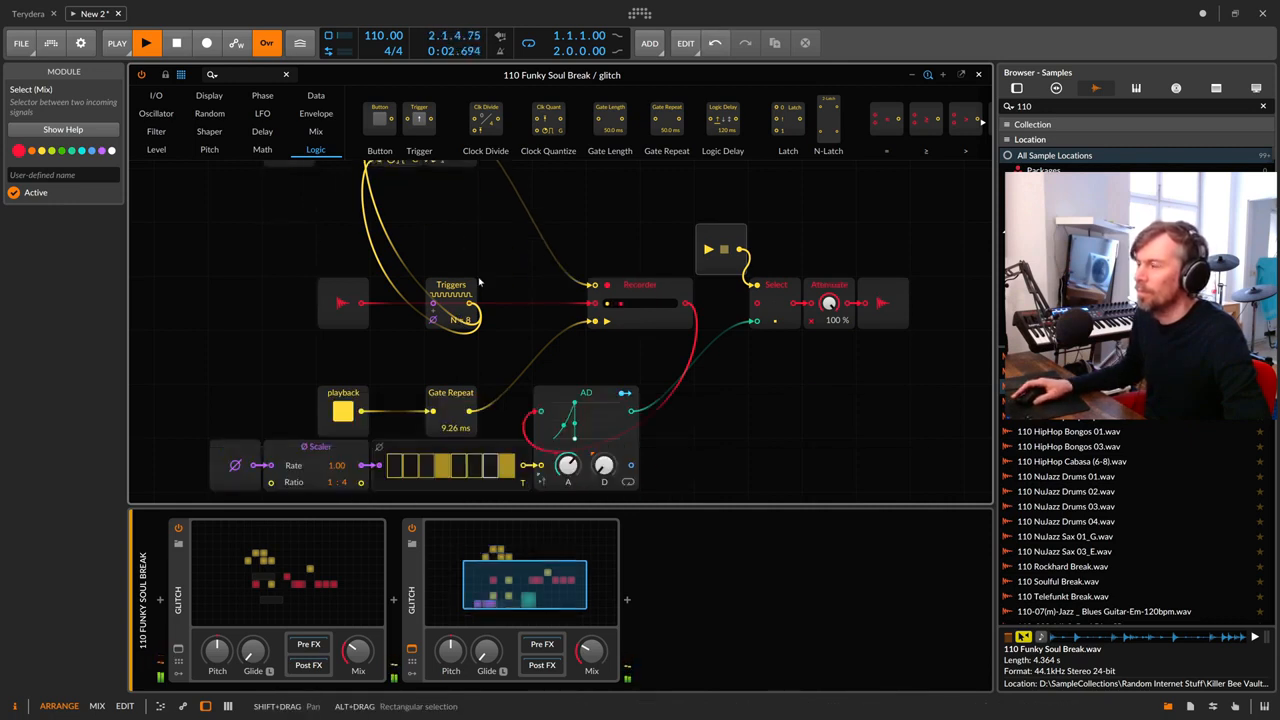
scroll(453, 279, "up", 2)
scroll(310, 241, "up", 1)
scroll(310, 241, "up", 2)
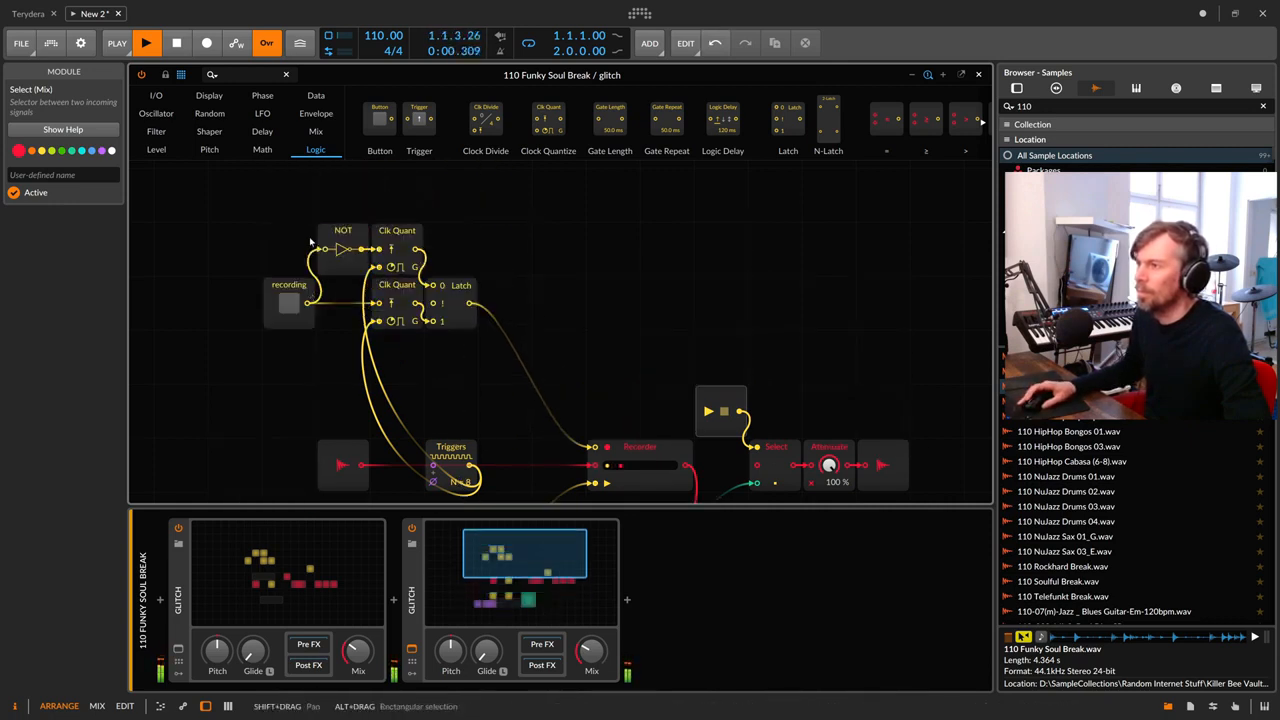
scroll(330, 265, "down", 2)
left_click(289, 250)
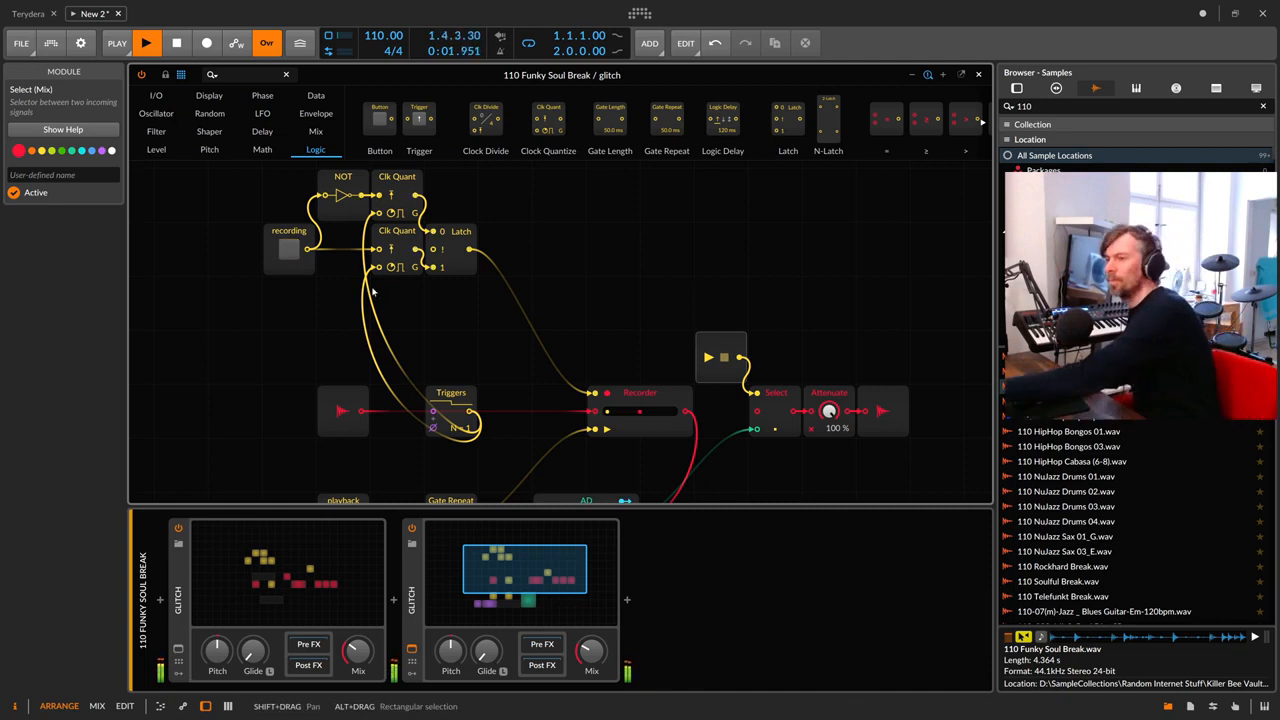
Step: Return to the first glitch device's grid and set the lower Gates sequencer to steps 3, 6 and 8
left_click(978, 75)
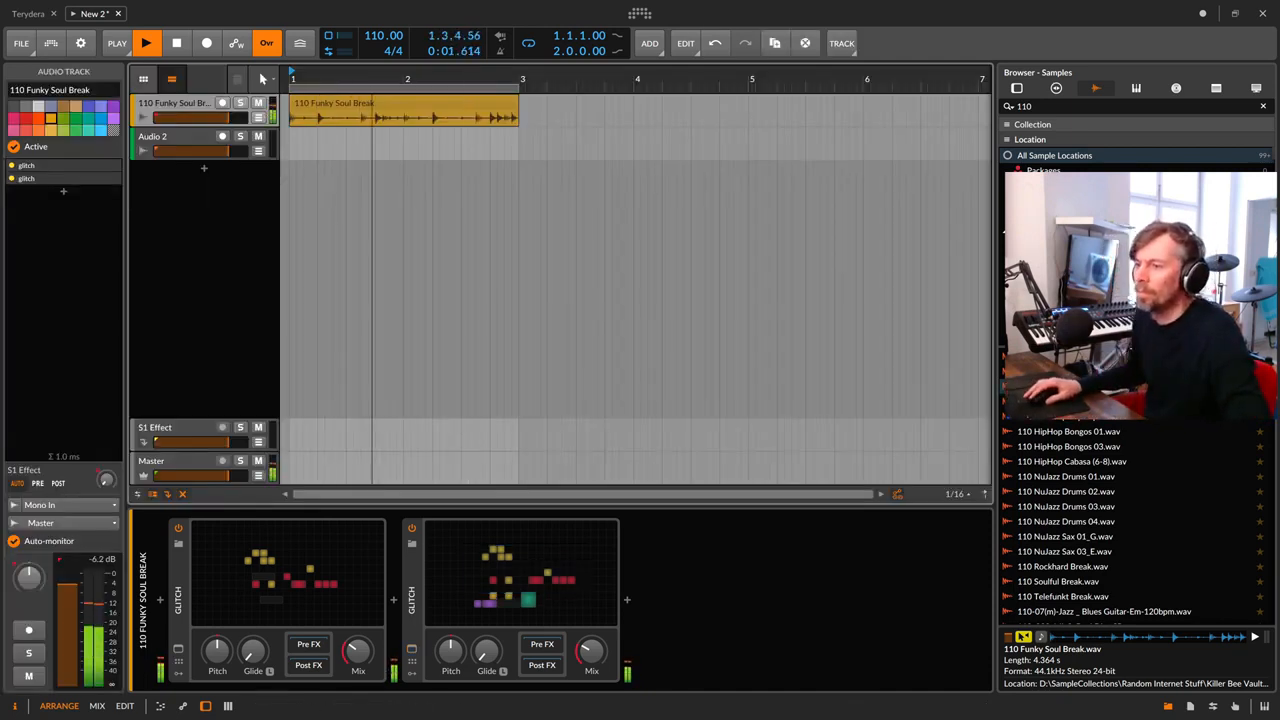
left_click(289, 583)
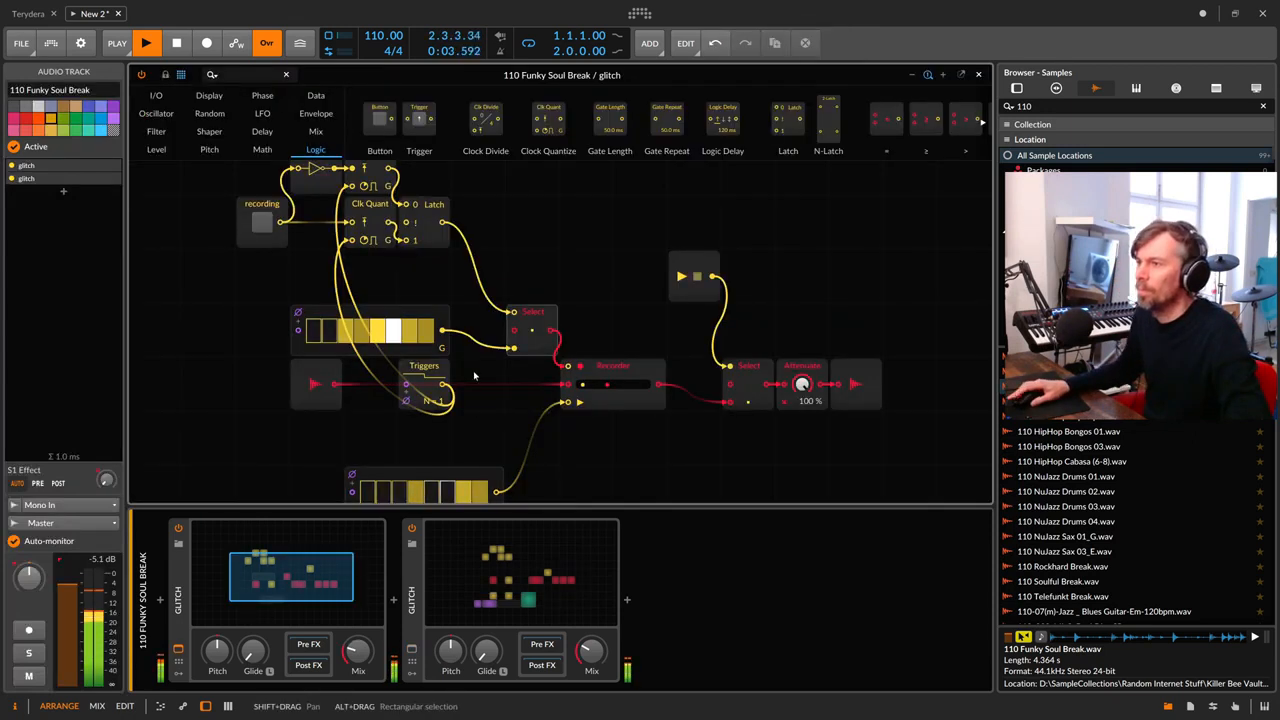
scroll(465, 417, "down", 1)
left_click(450, 439)
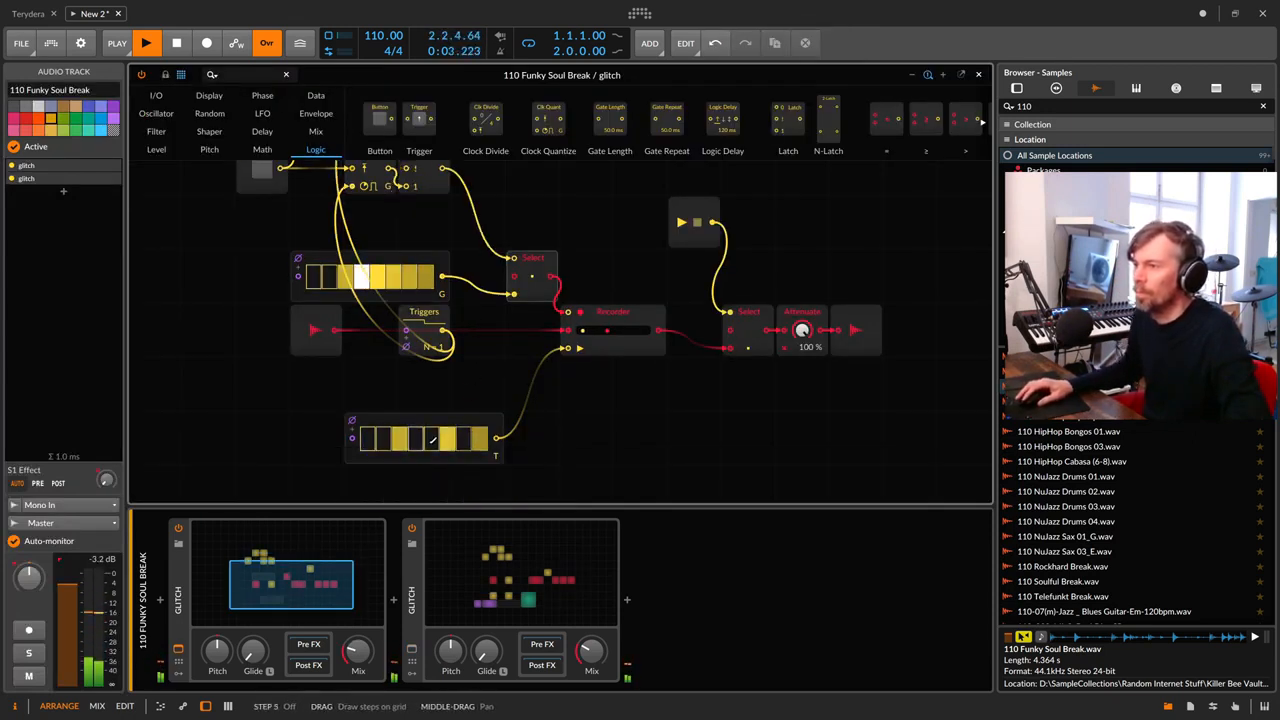
Step: Insert a Merge module between the lower Gates sequencer and the Recorder's playback input
left_click(230, 73)
type("merge")
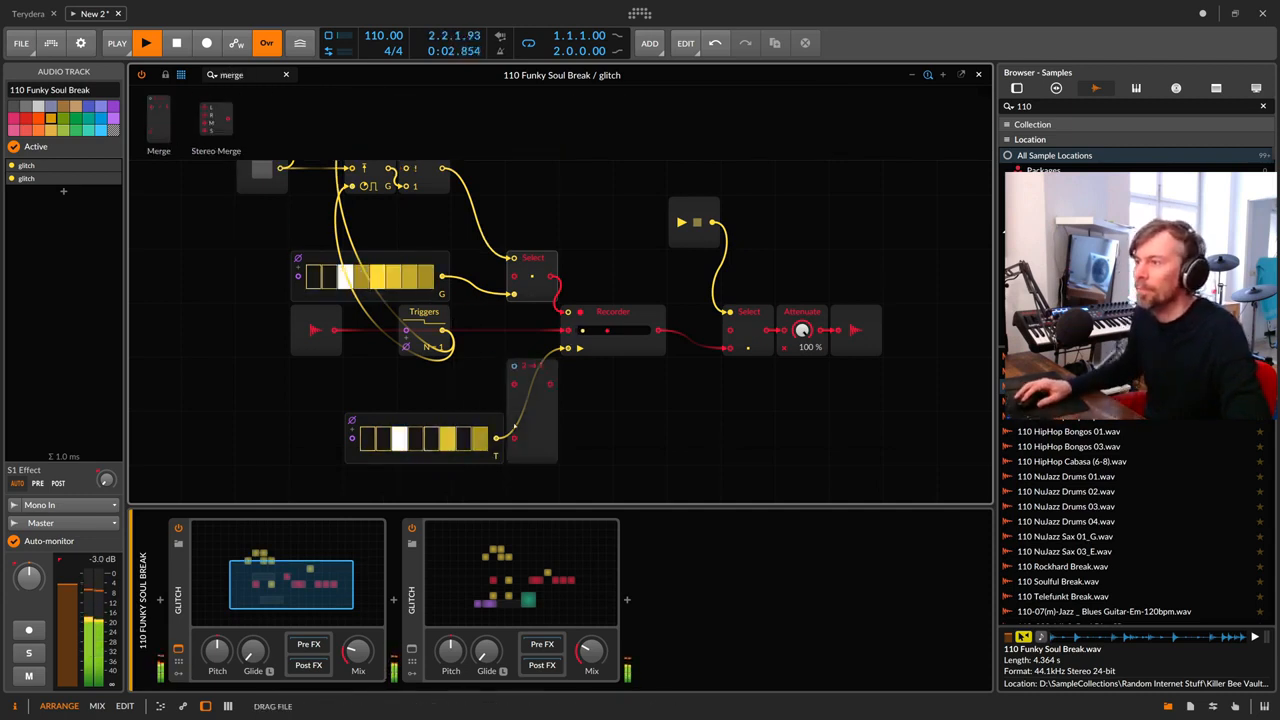
left_click_drag(499, 442, 501, 441)
Step: Duplicate the playback Gates sequencer below, set the copy to steps 5, 7 and 8, and connect it to Merge's second input
scroll(500, 441, "down", 2)
left_click(431, 350)
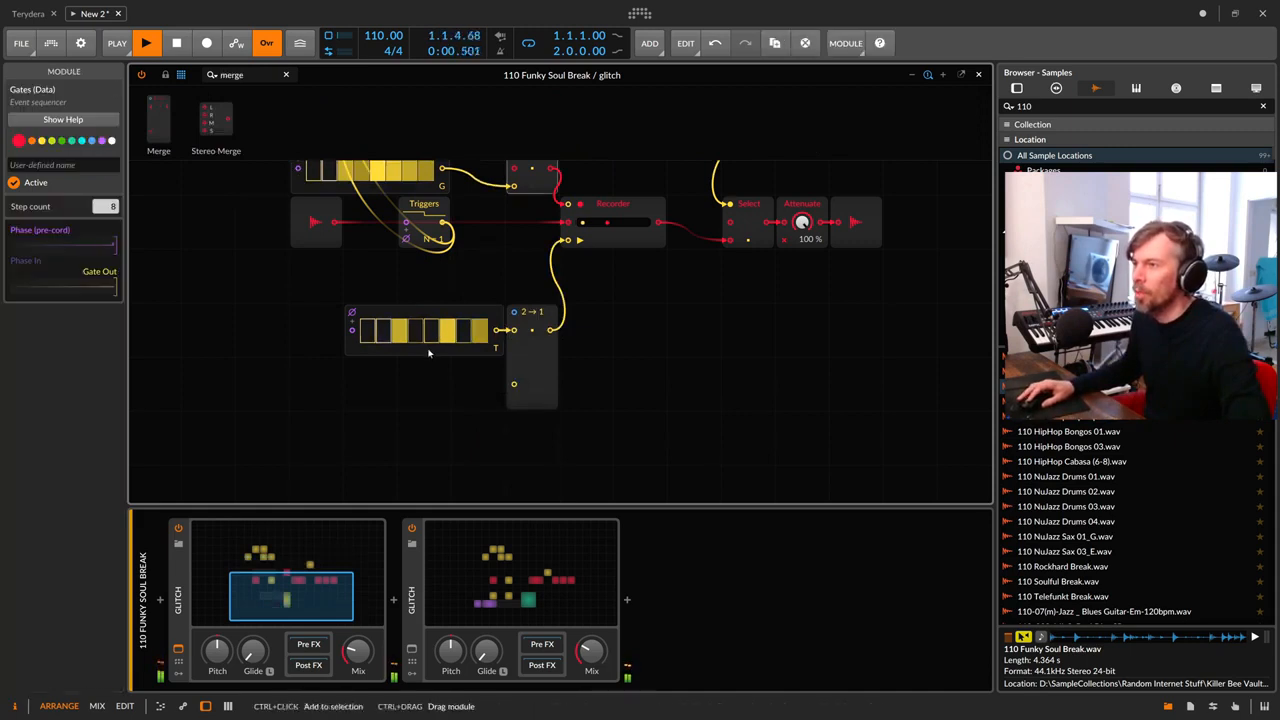
key("ctrl+d")
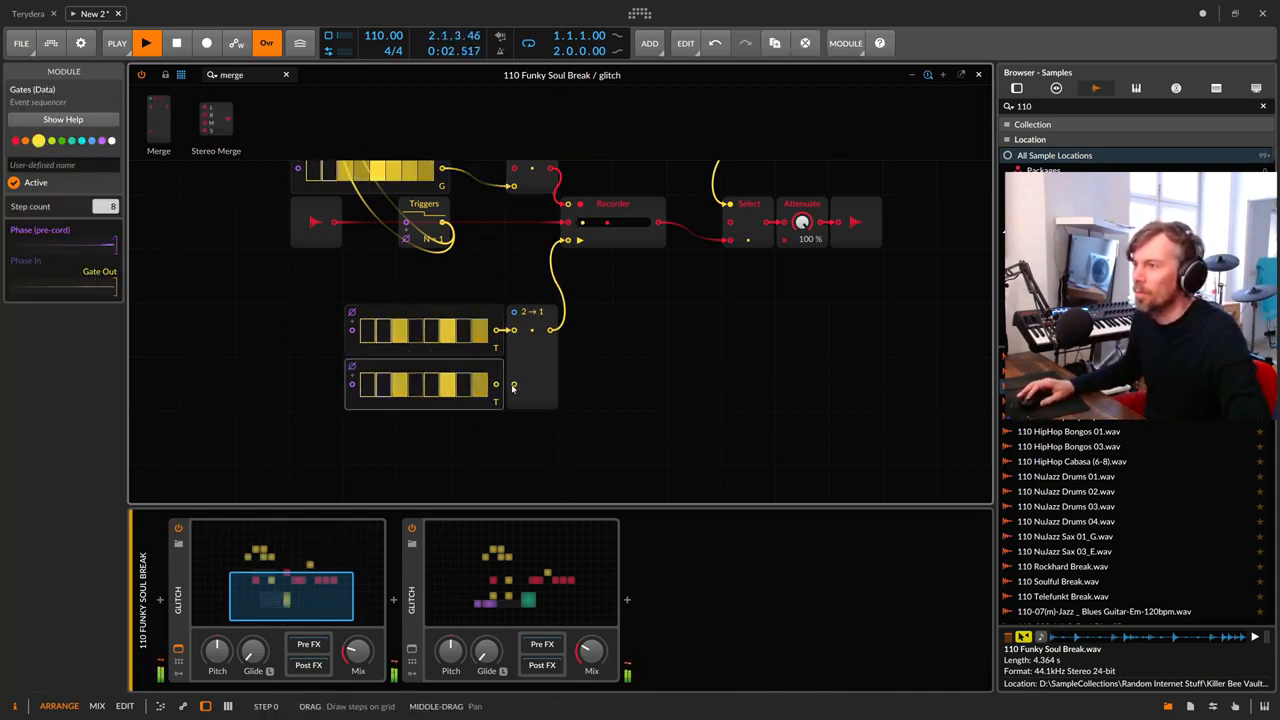
left_click(433, 388)
left_click(406, 388)
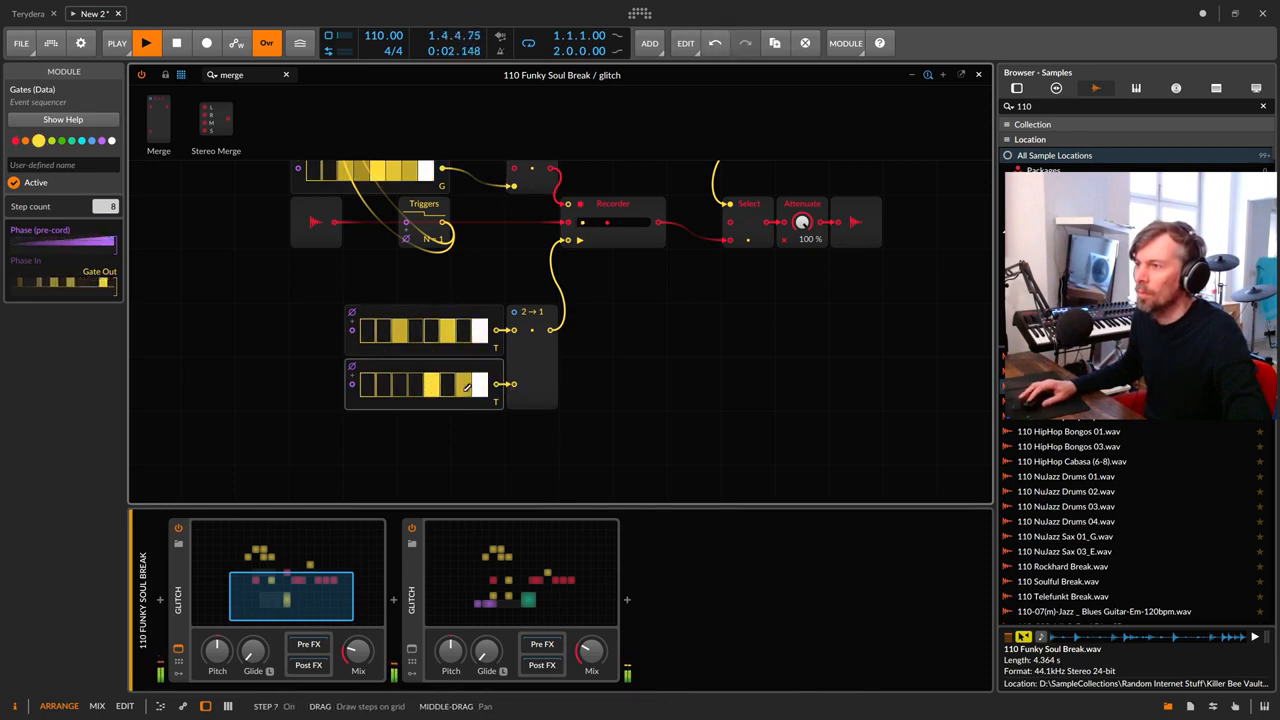
Step: Move the Merge module and its two Gates sequencers down one slot
scroll(519, 404, "up", 2)
left_click(517, 392)
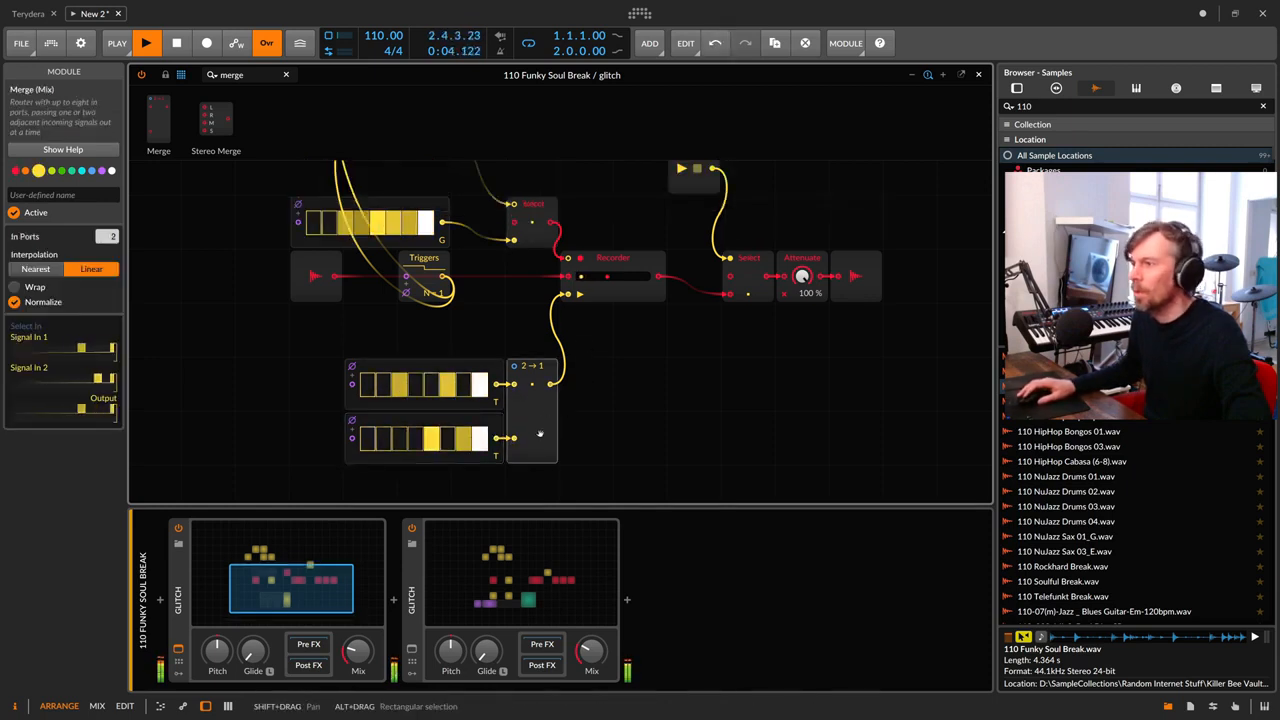
left_click_drag(622, 436, 348, 436)
Step: Add a Dice module connected to Merge's select input, and connect the Triggers output to the Dice's trigger input
left_click_drag(247, 76, 181, 78)
type("disc")
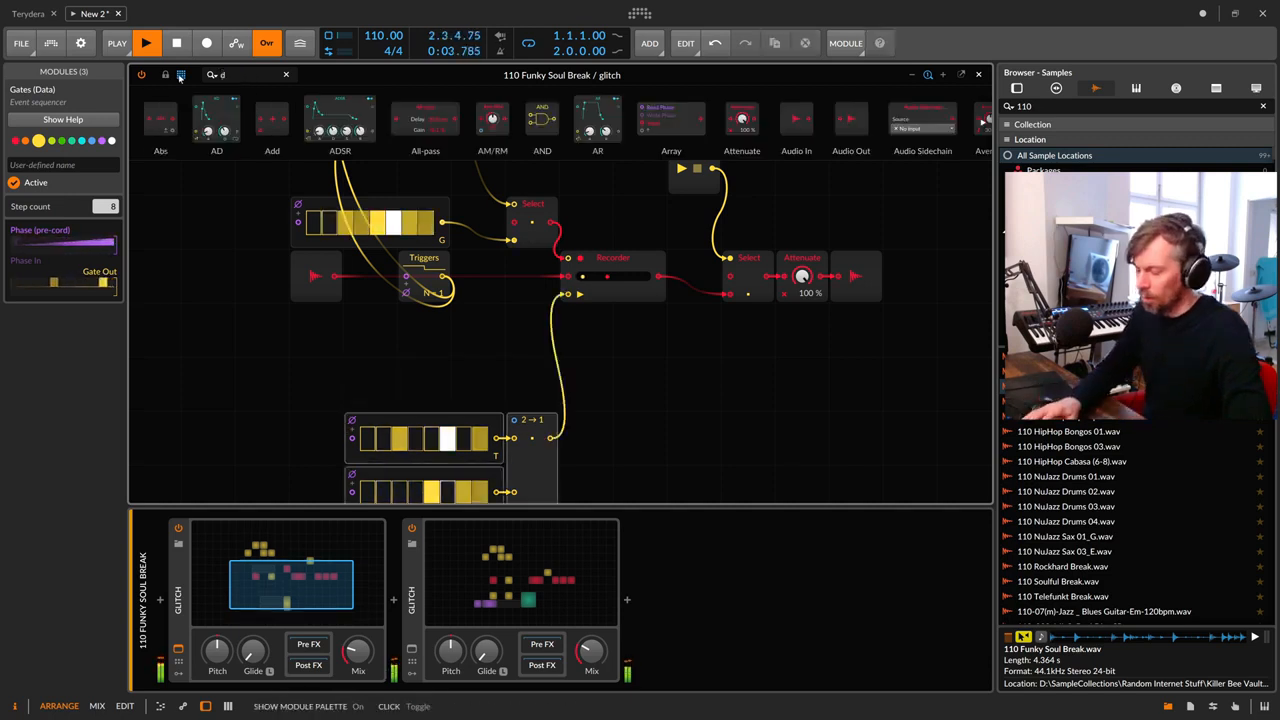
key("BackSpace")
key("BackSpace")
type("ce")
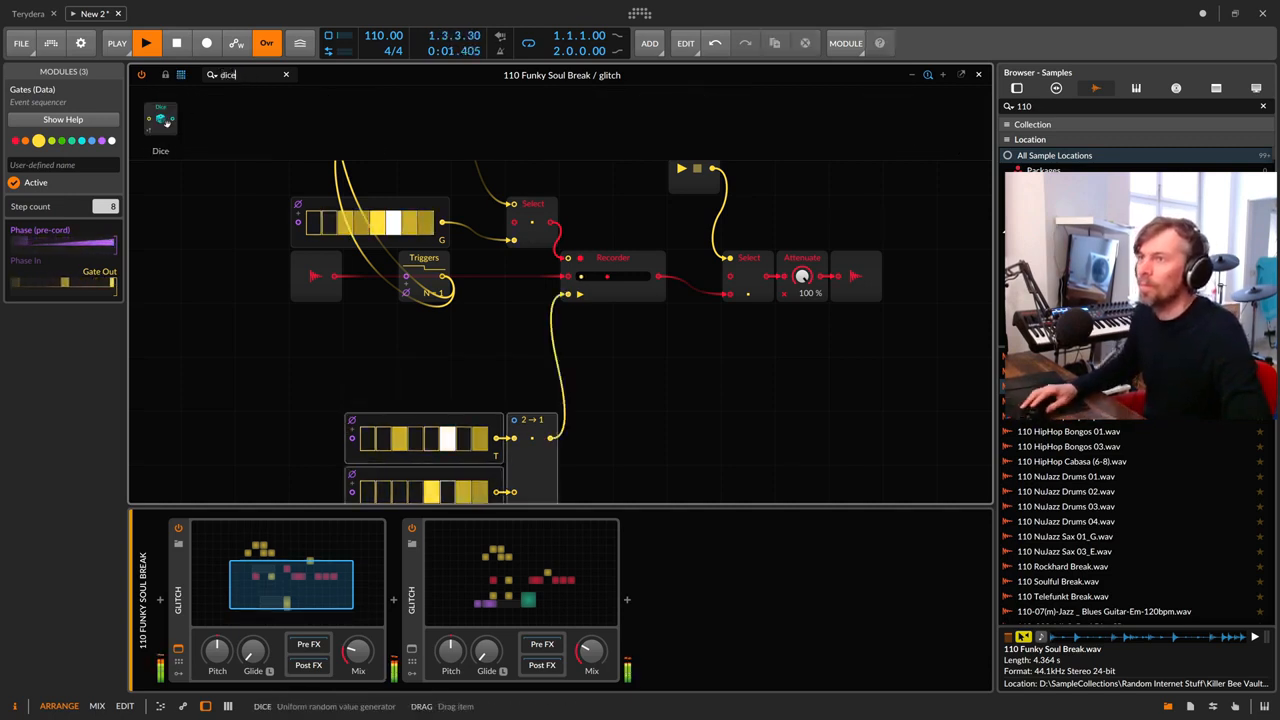
left_click_drag(163, 121, 512, 419)
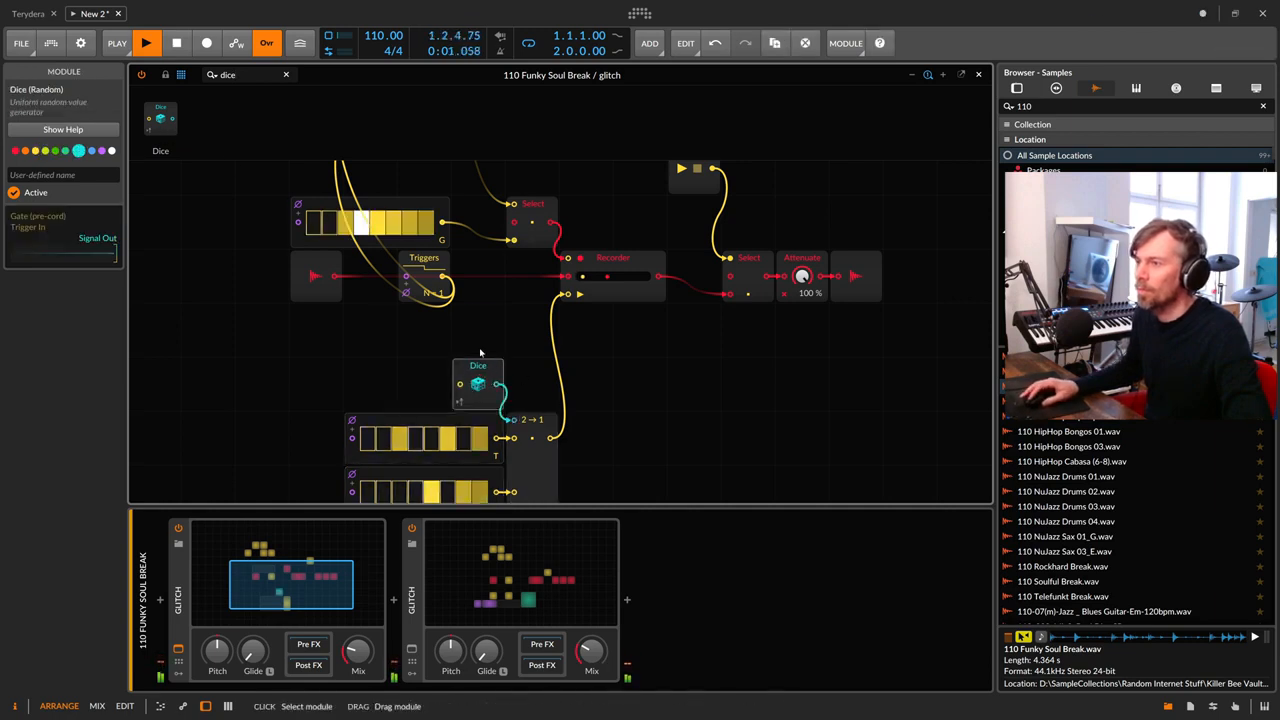
left_click_drag(446, 277, 459, 384)
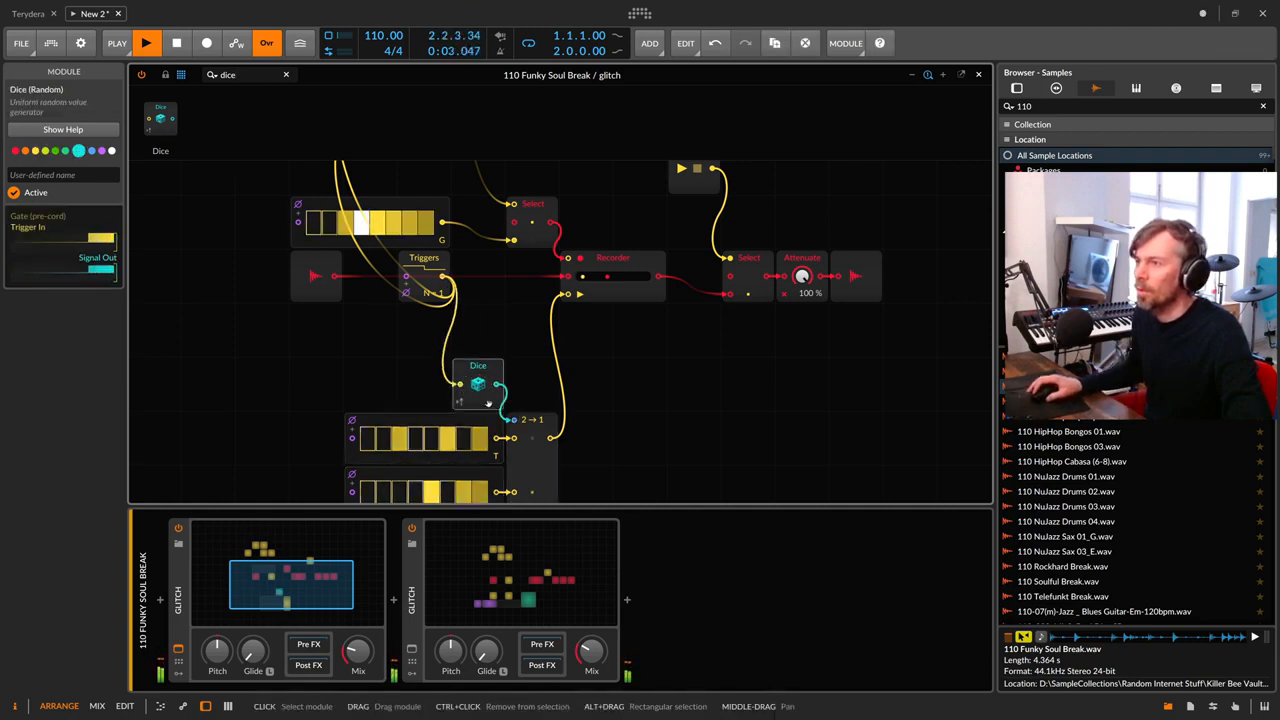
Step: Duplicate the second playback Gates sequencer below, set Merge to 3 in ports, and connect the copy to the third input
scroll(486, 399, "down", 3)
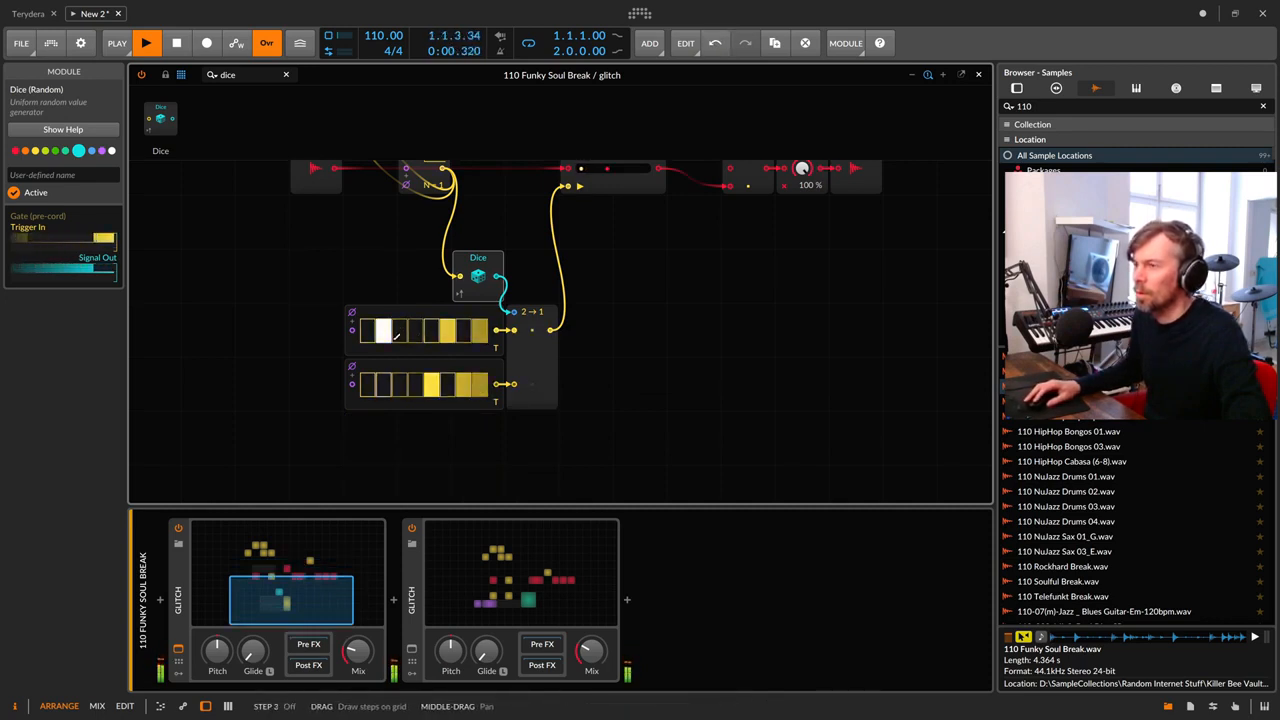
left_click(543, 325)
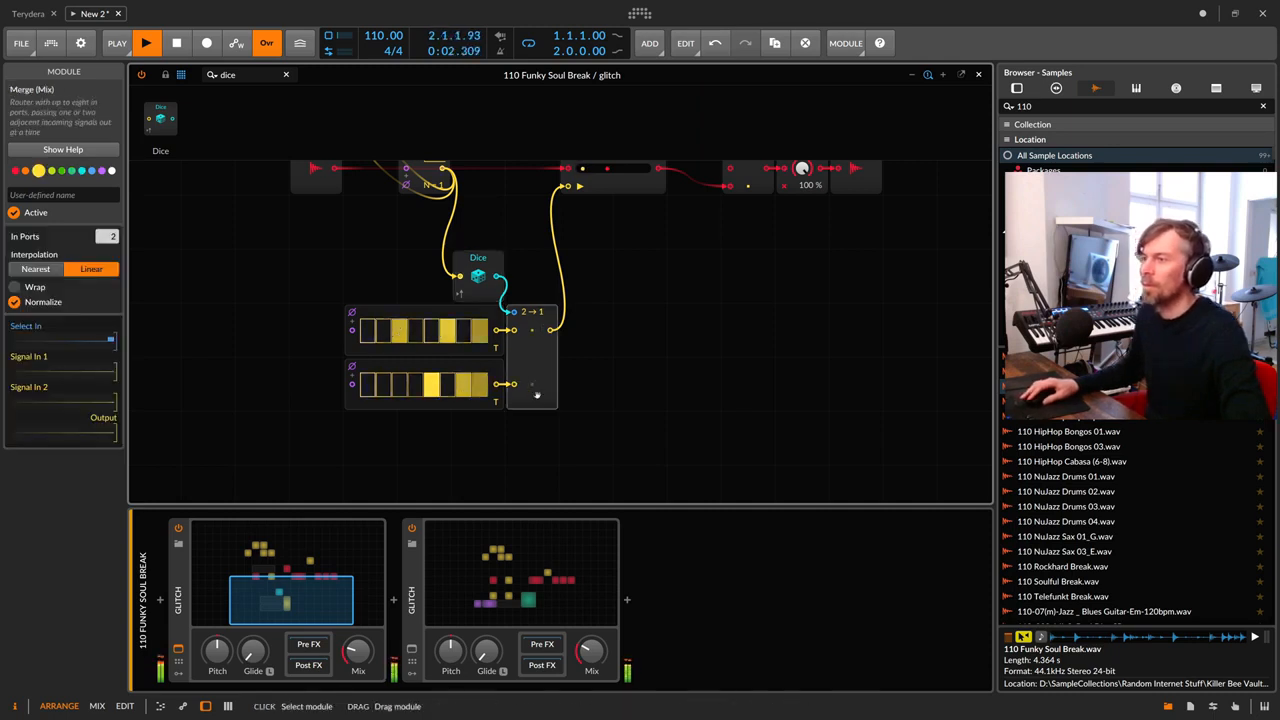
left_click_drag(440, 383, 440, 437)
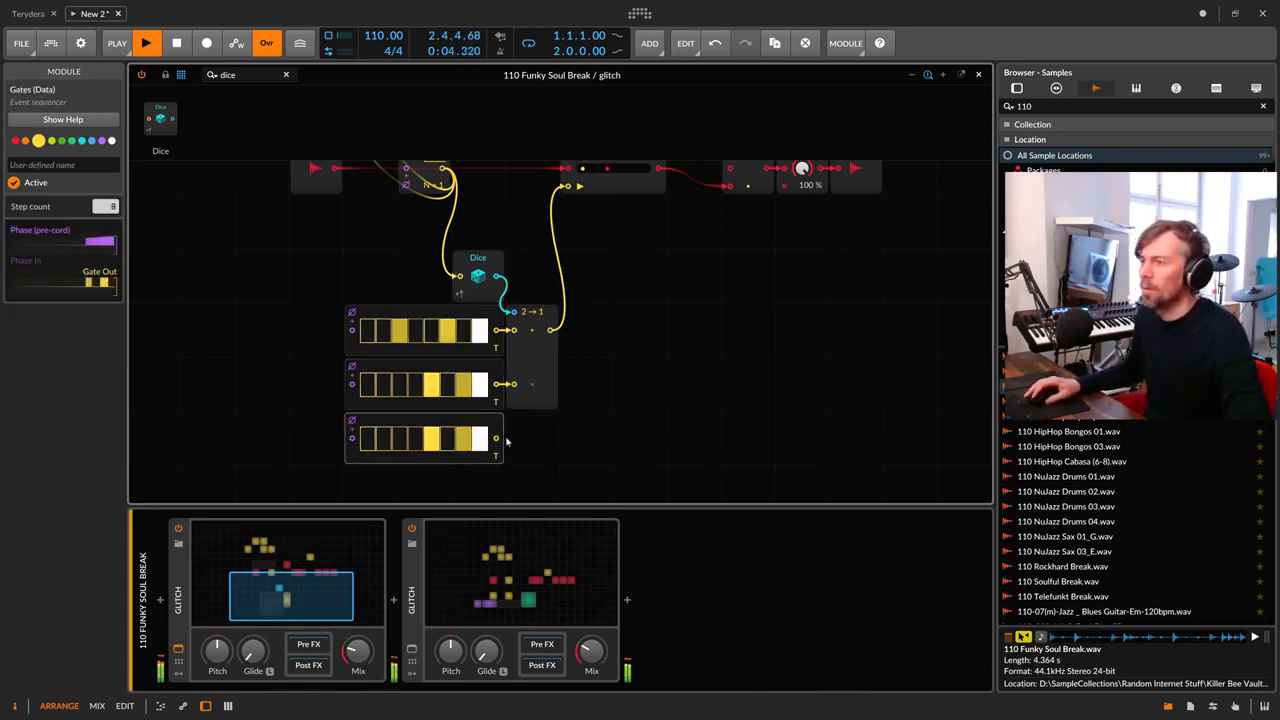
left_click(532, 397)
left_click_drag(107, 237, 107, 227)
left_click_drag(496, 438, 513, 438)
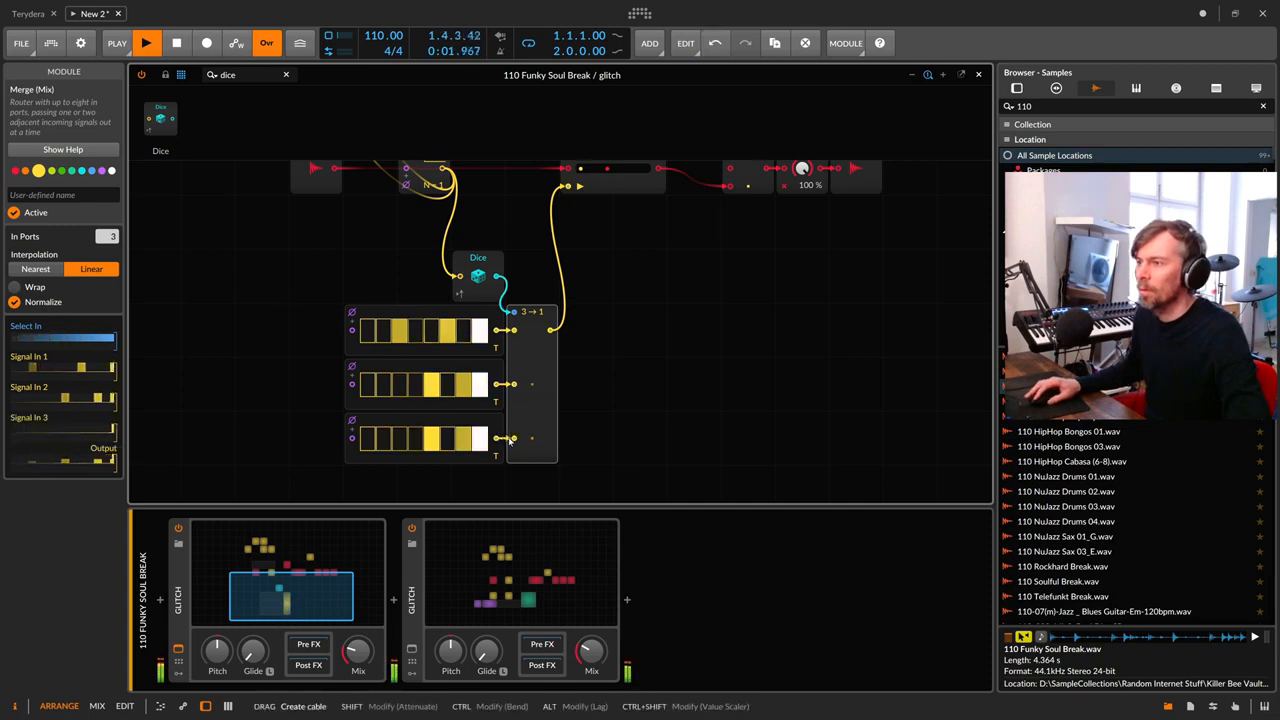
Step: Set Merge's interpolation to Nearest and set the third playback Gates sequencer to steps 2 and 6
left_click(35, 269)
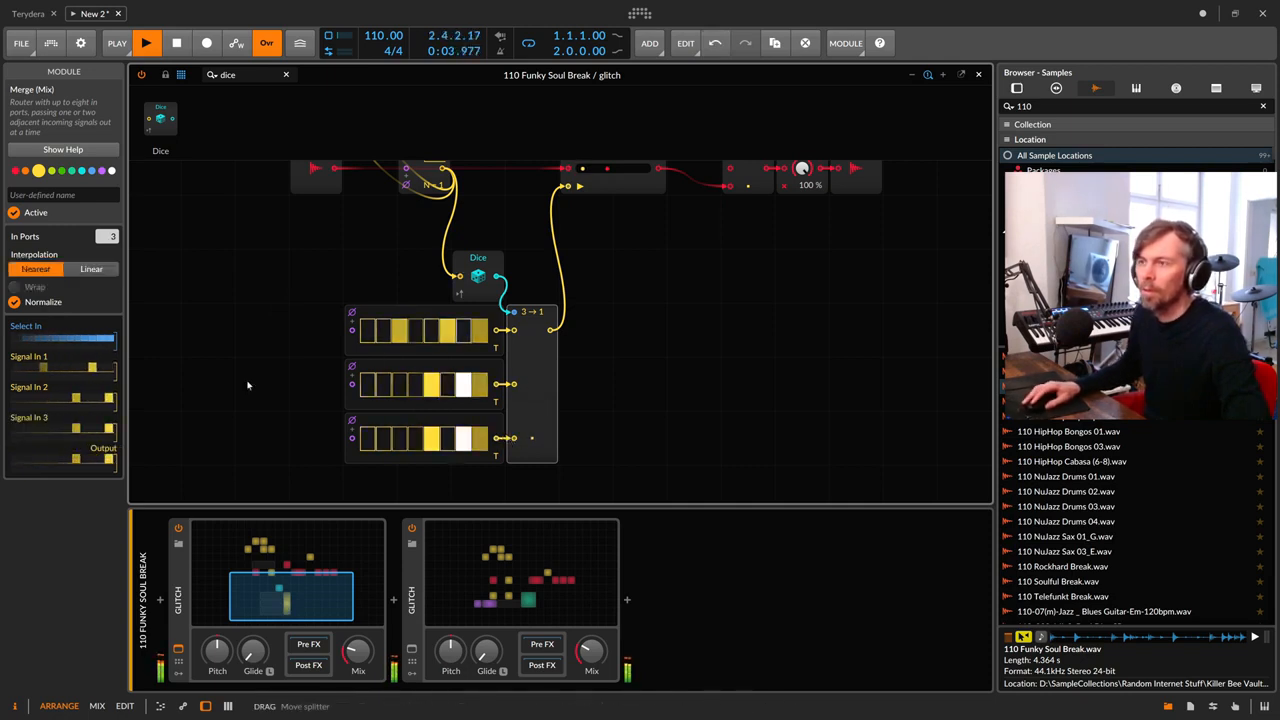
left_click_drag(388, 438, 464, 438)
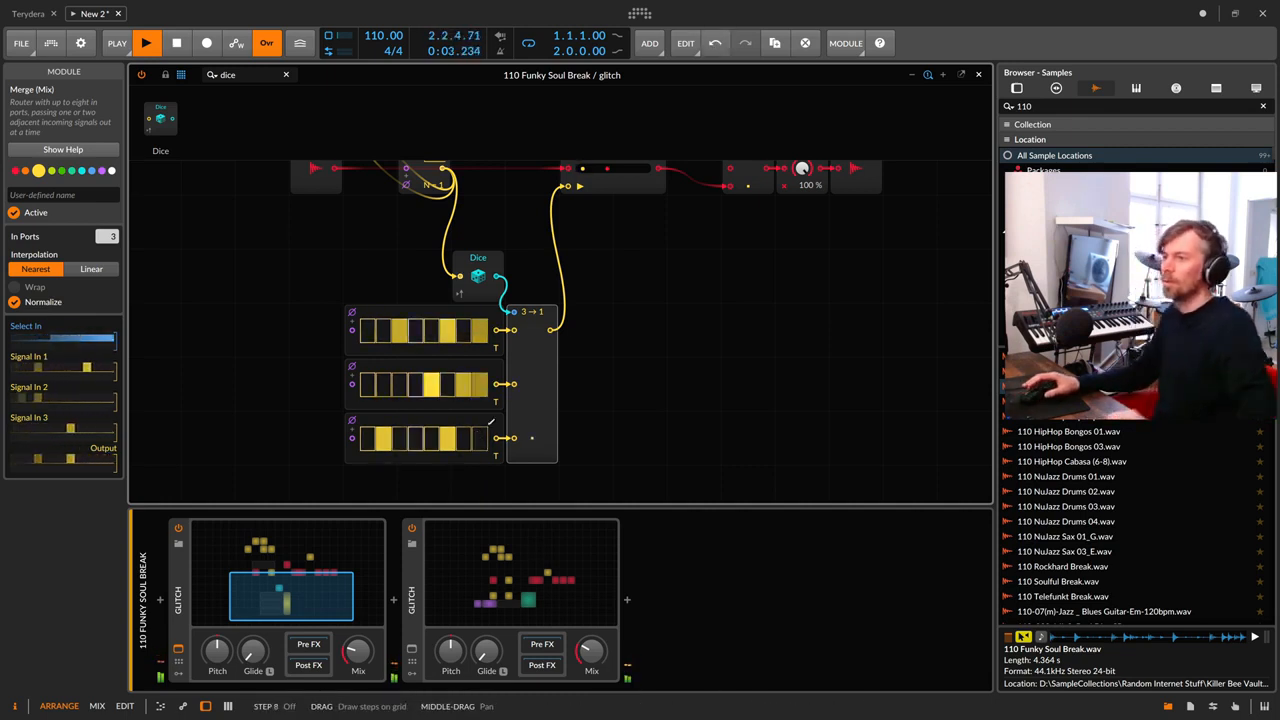
Step: Replace the Gates sequencer in the second glitch grid with Probabilities and draw bars on steps 5 and 8
scroll(490, 400, "up", 3)
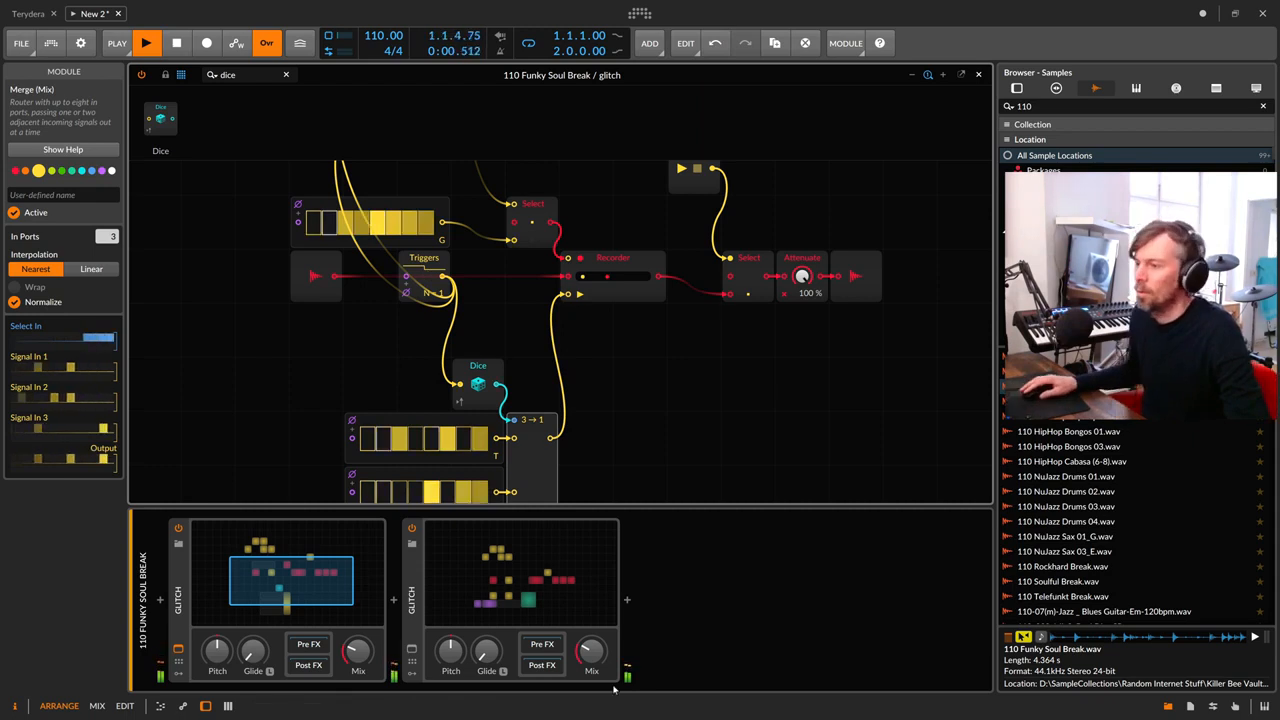
left_click(618, 566)
scroll(626, 382, "down", 2)
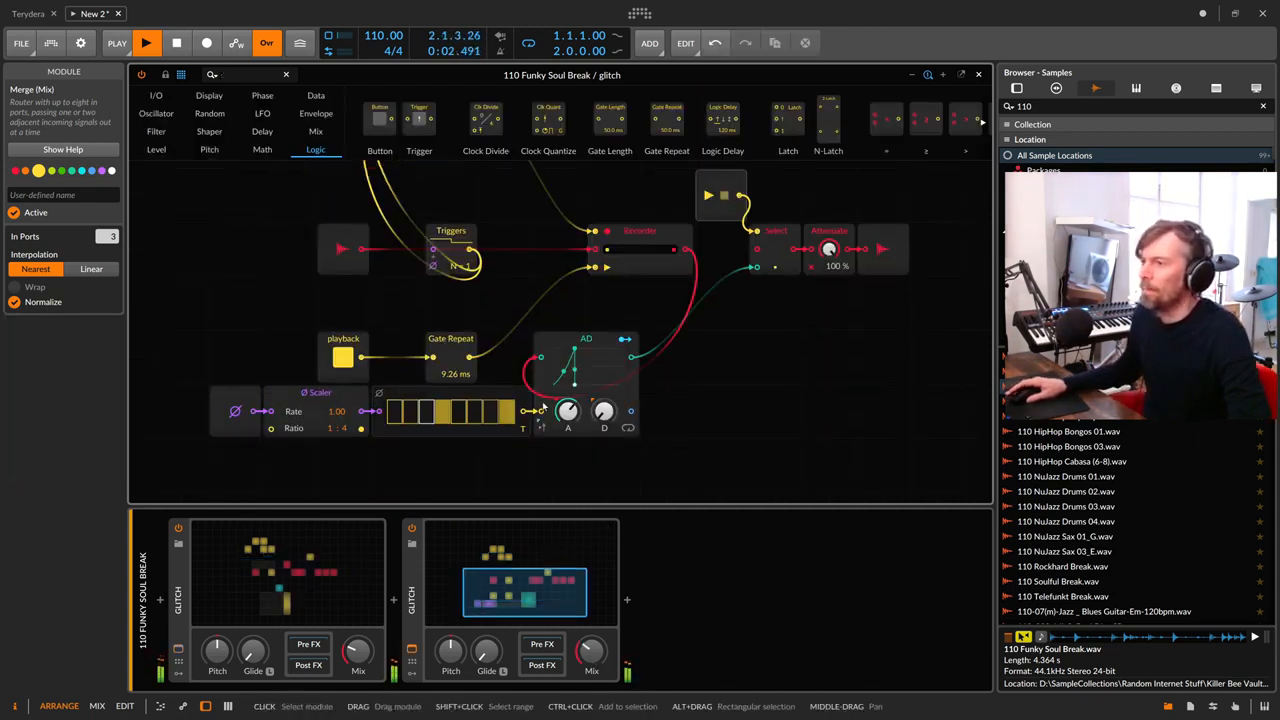
left_click(470, 400)
right_click(470, 400)
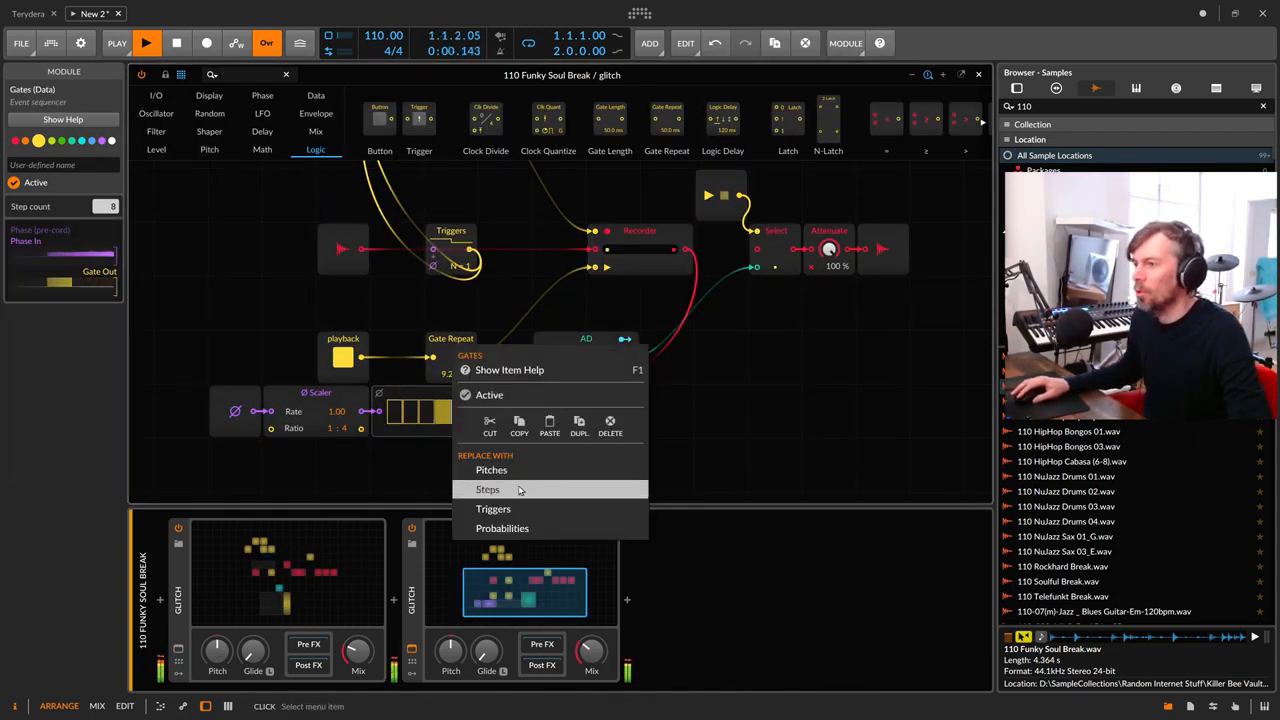
left_click(502, 528)
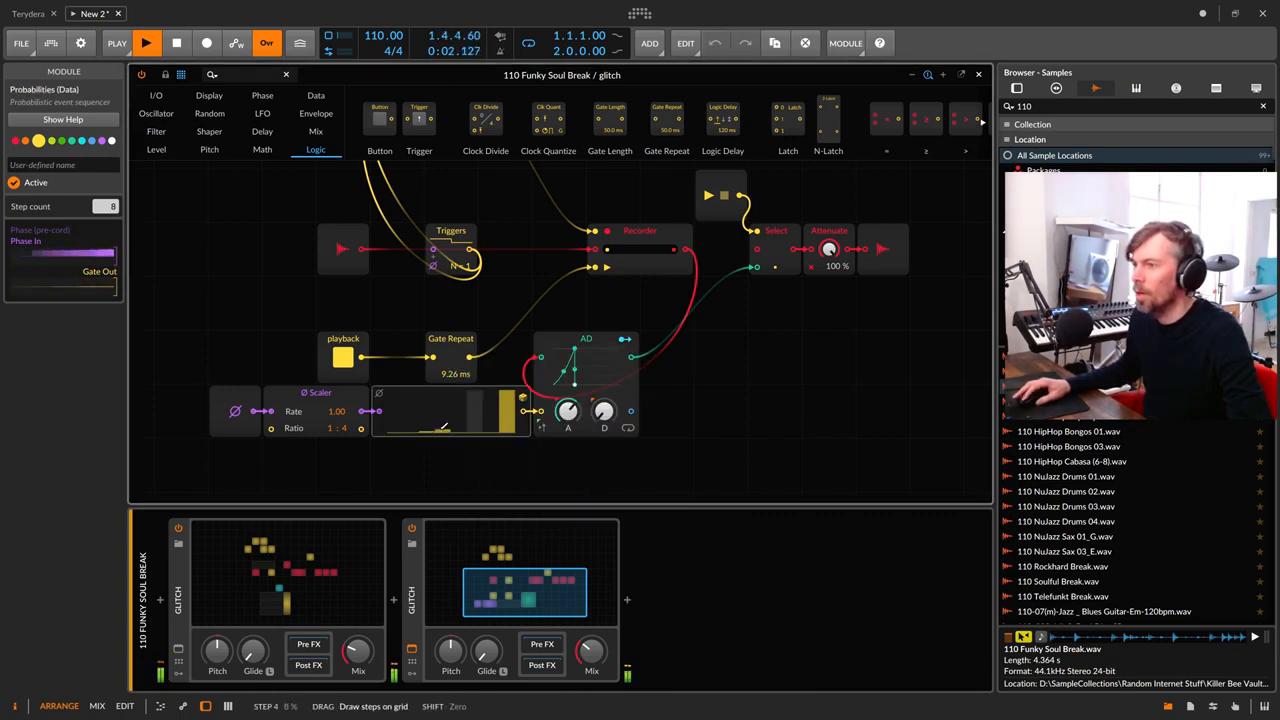
mouse_move(433, 435)
left_mouse_down()
mouse_move(500, 436)
mouse_move(507, 422)
left_mouse_up()
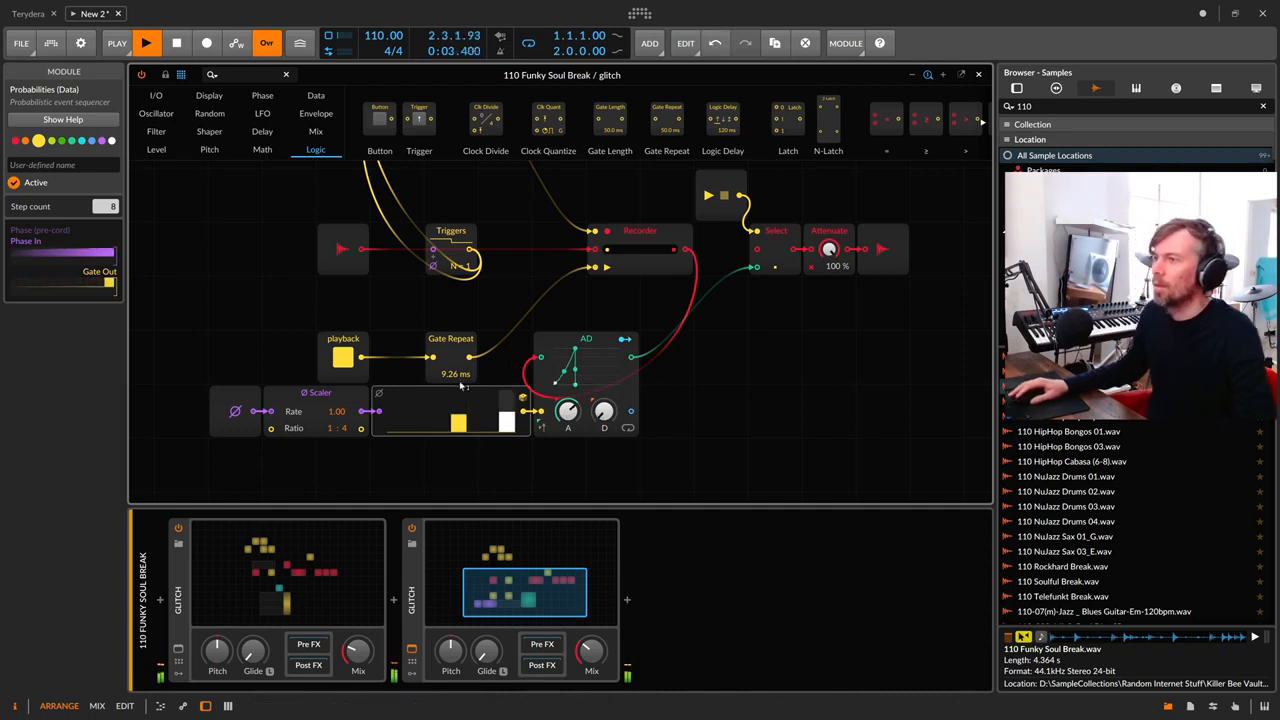
Step: Set Gate Repeat to 11.2 ms and the AD envelope's decay to 6.50 ms, and stop playback
mouse_move(455, 373)
left_mouse_down()
mouse_move(455, 355)
mouse_move(455, 368)
left_mouse_up()
left_click_drag(578, 372, 580, 374)
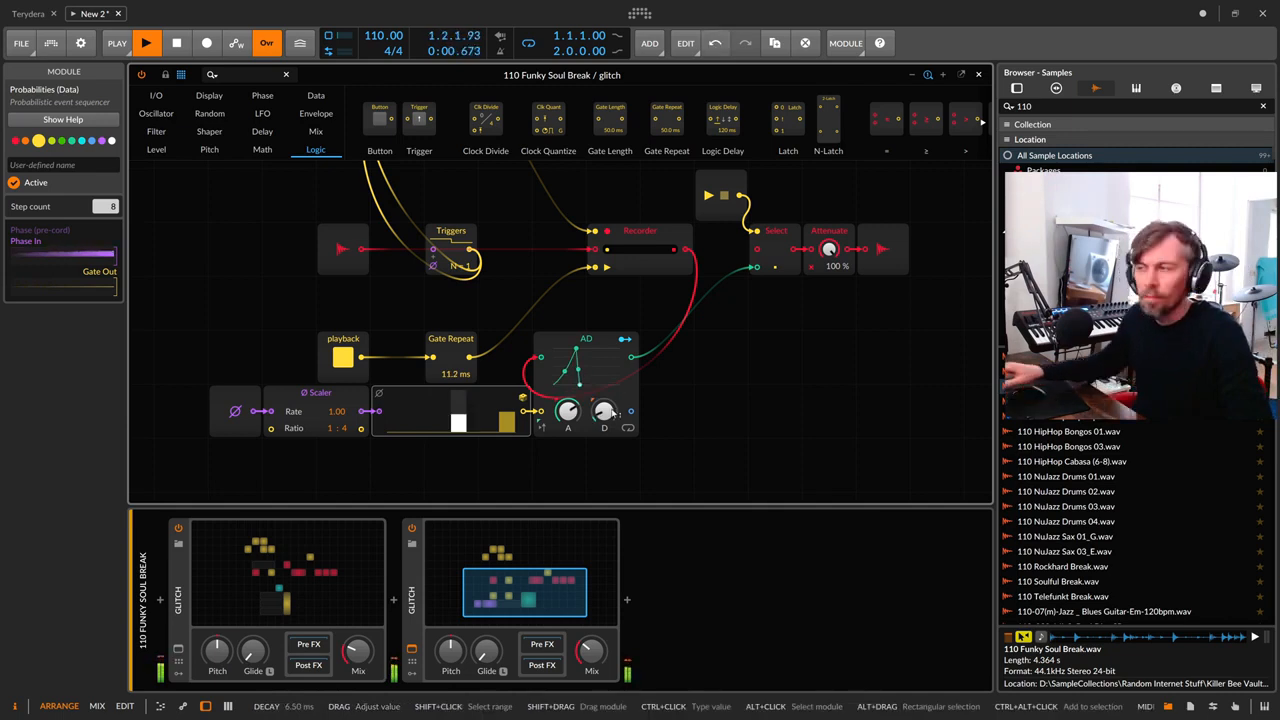
left_click(978, 75)
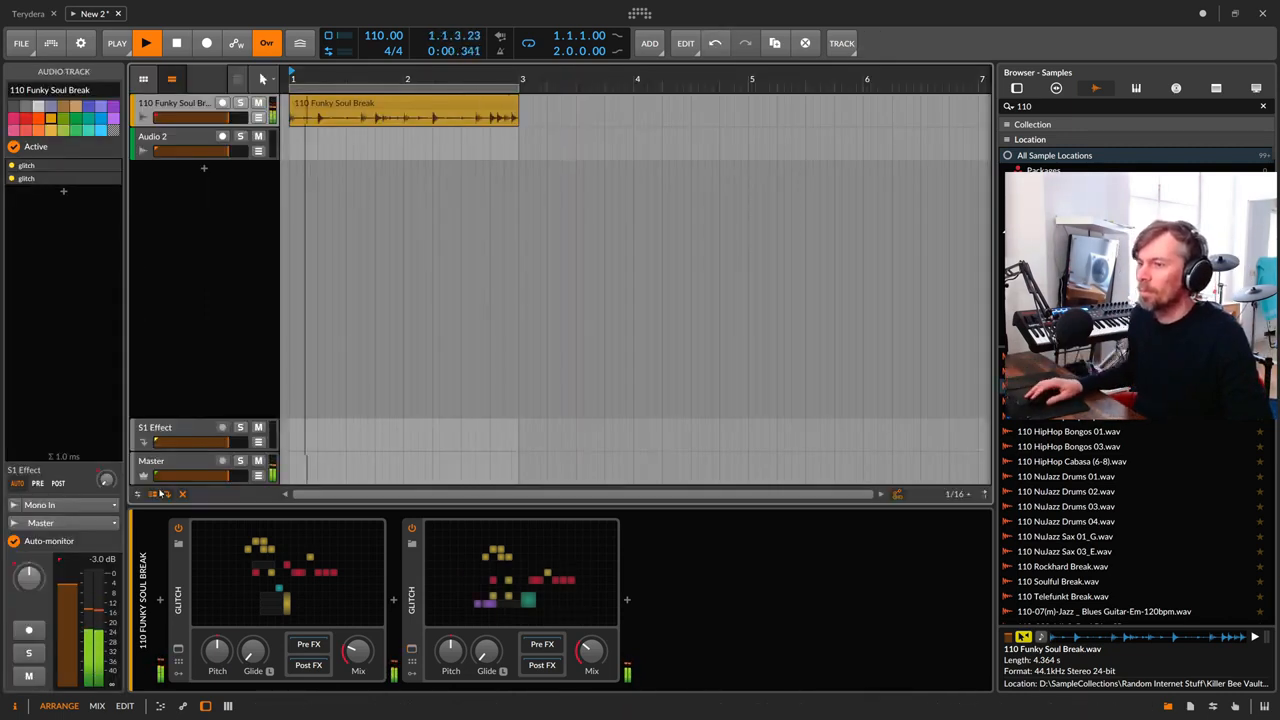
key("space")
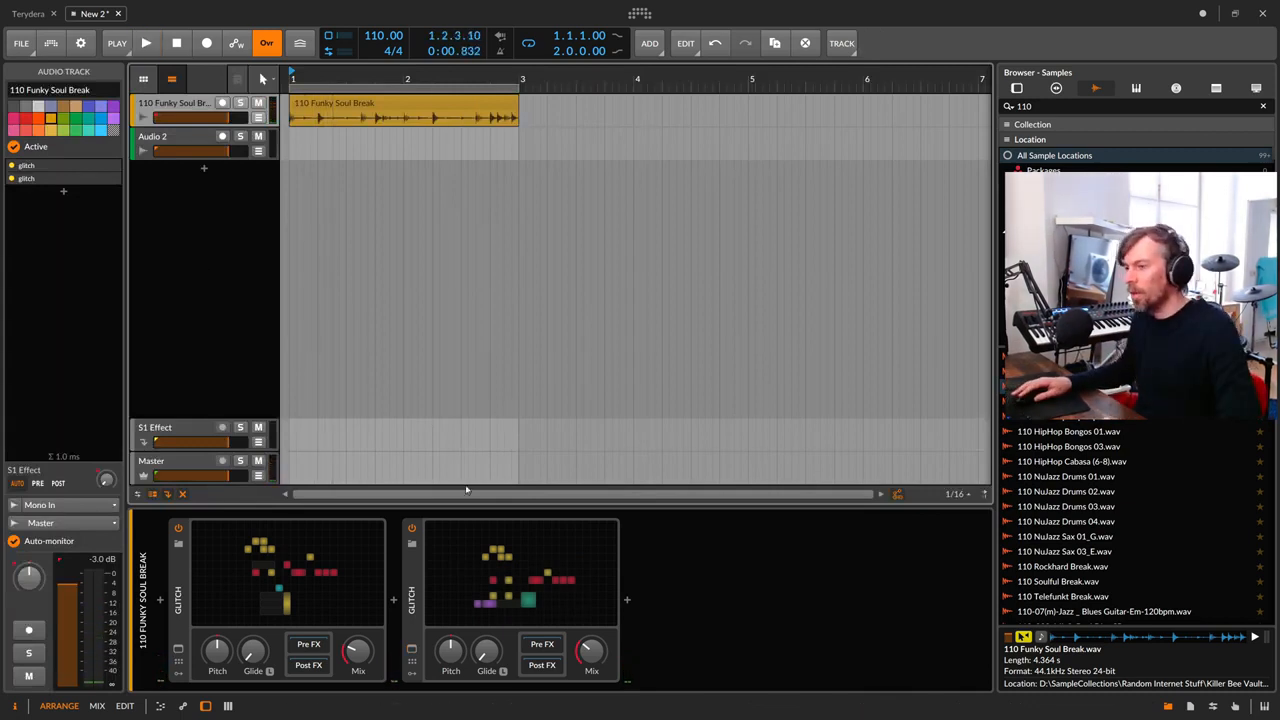
Step: Review the second glitch patch, examining its AD envelope, phase source and phase Scaler modules
left_click(317, 571)
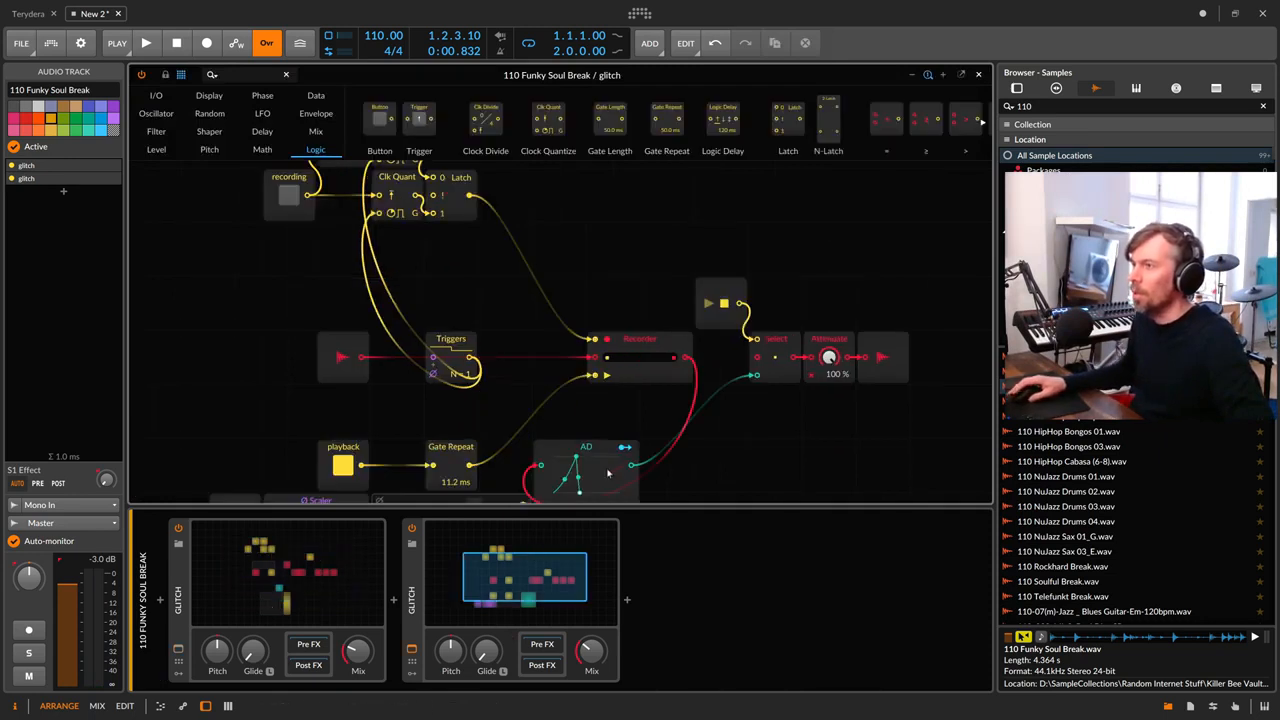
scroll(605, 468, "up", 2)
scroll(600, 455, "down", 3)
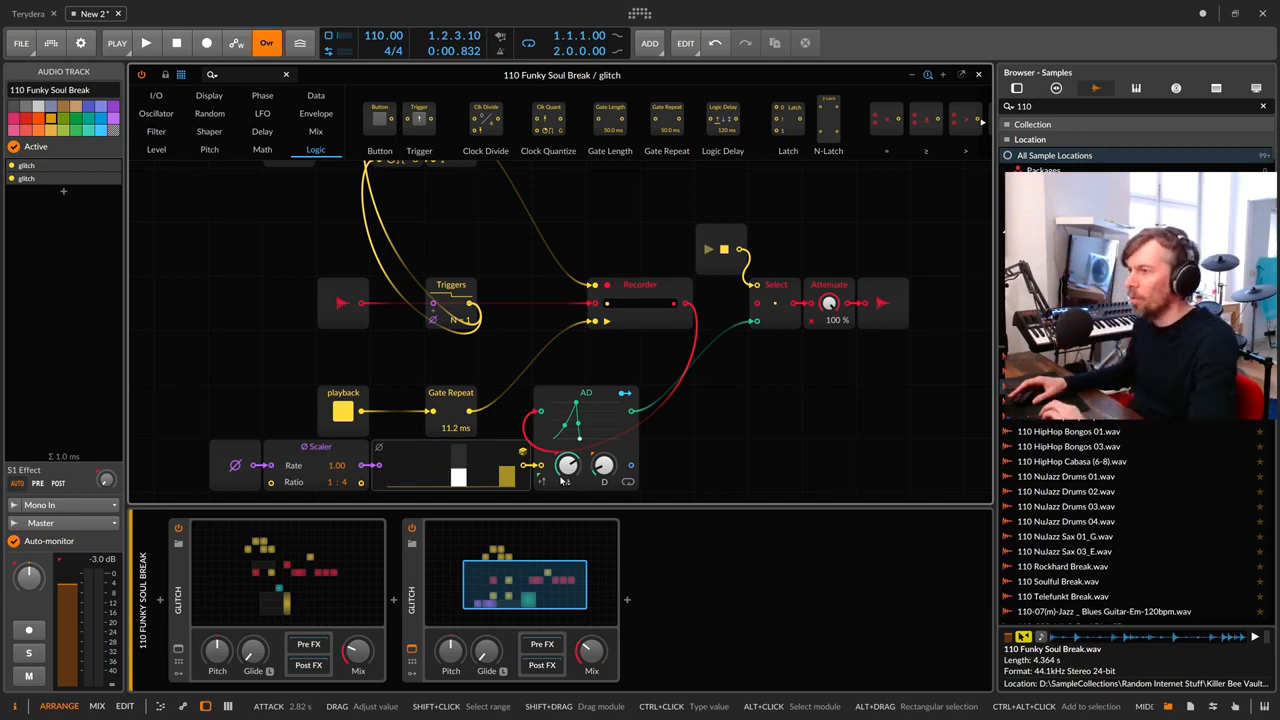
left_click(548, 436)
left_click(294, 449)
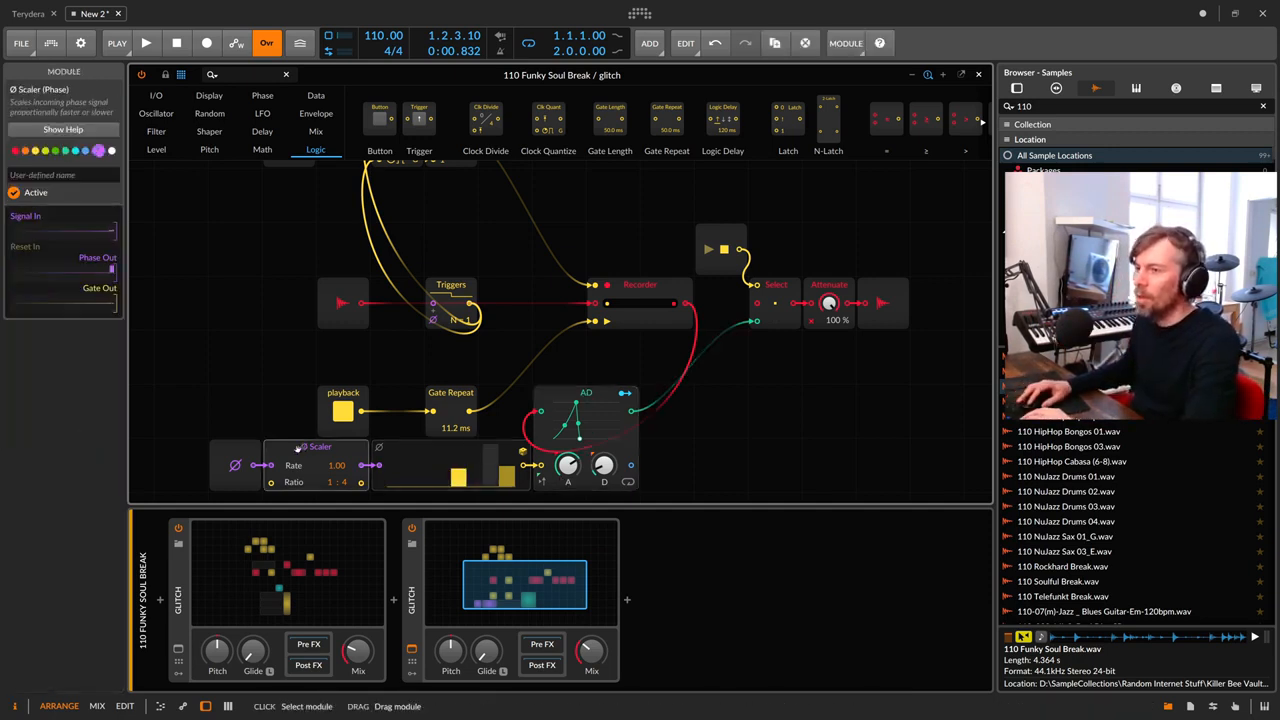
left_click(242, 451)
left_click(282, 450)
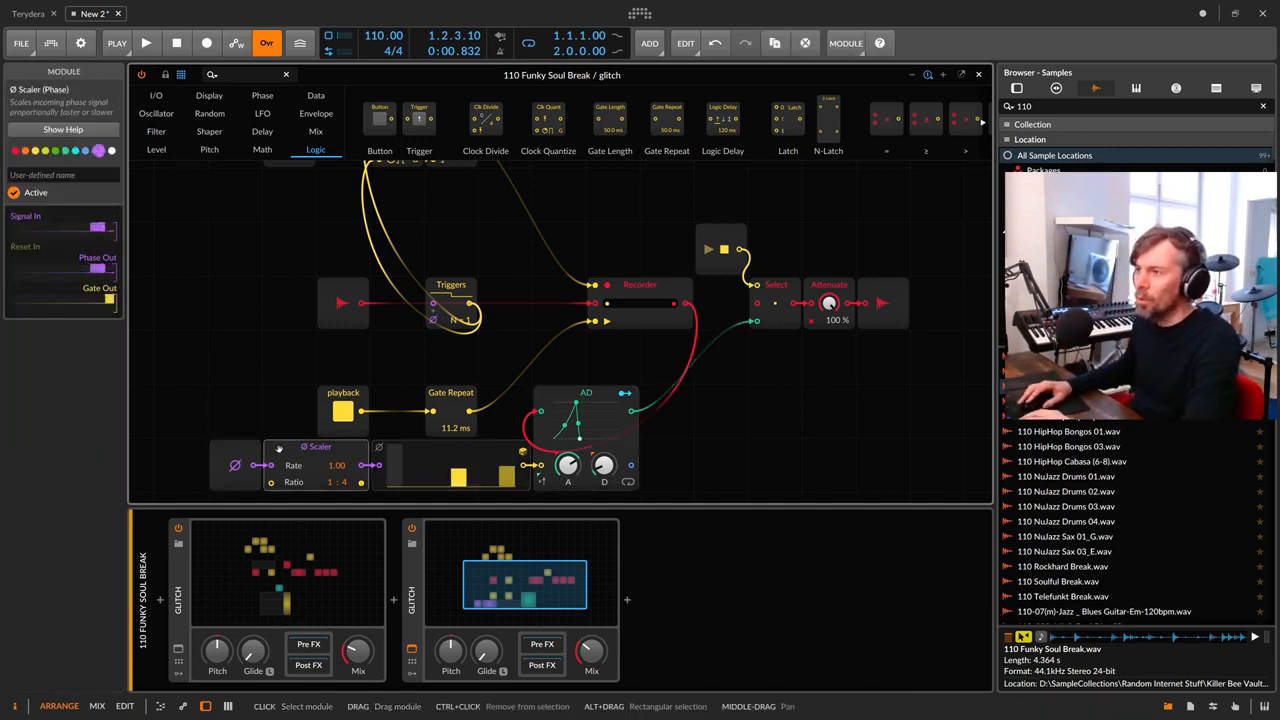
left_click(979, 77)
Step: Add a third FX Grid device after the second glitch and insert a Recorder between its audio input and output
left_click(627, 600)
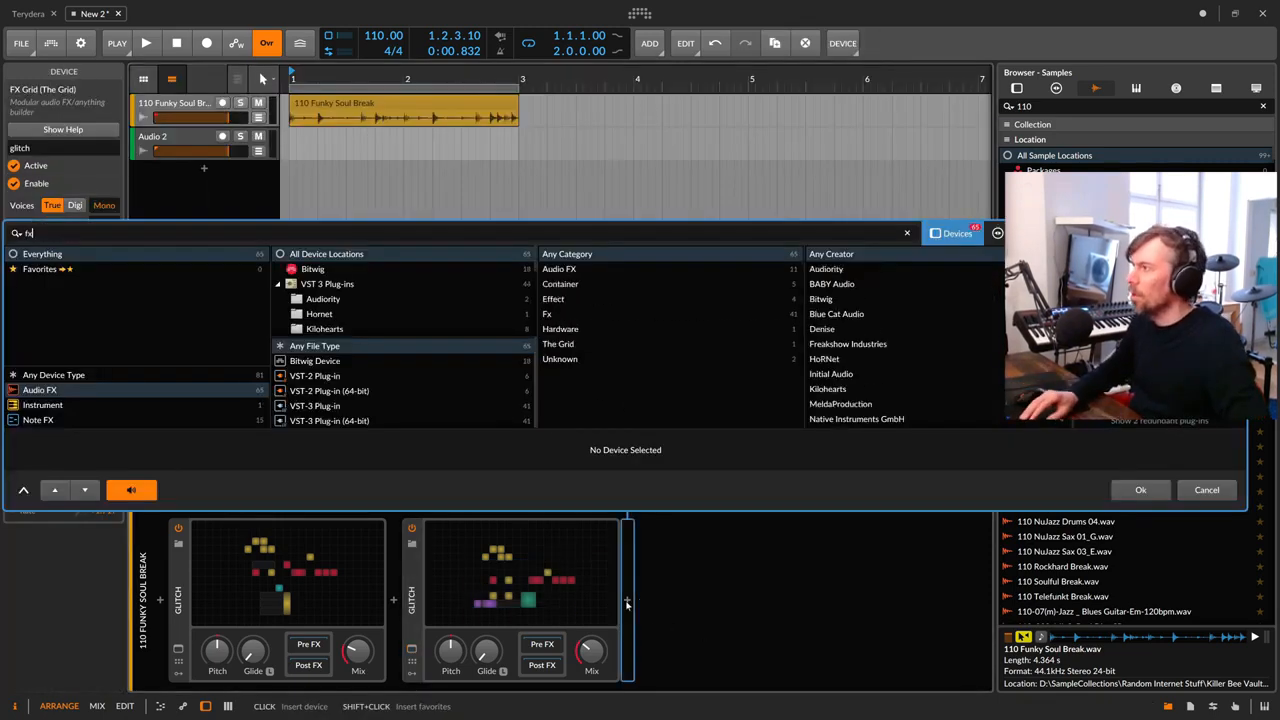
key("Return")
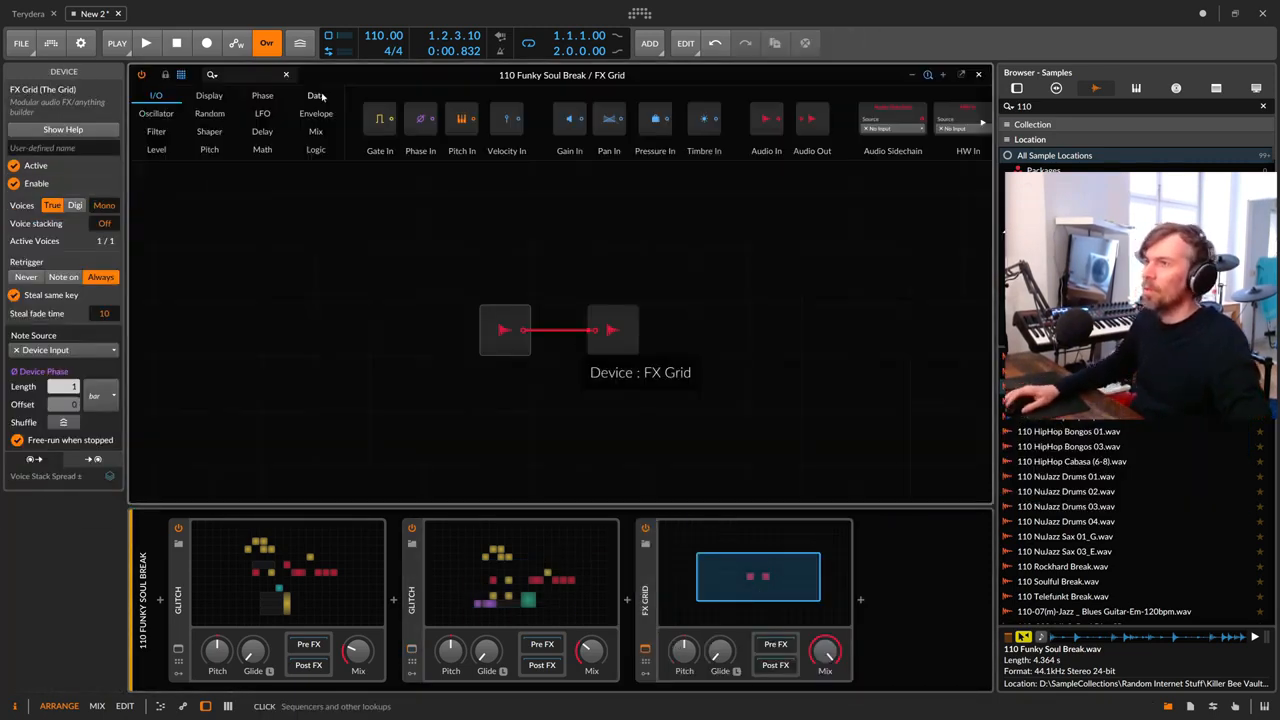
left_click(252, 78)
type("rec")
left_click_drag(178, 118, 596, 337)
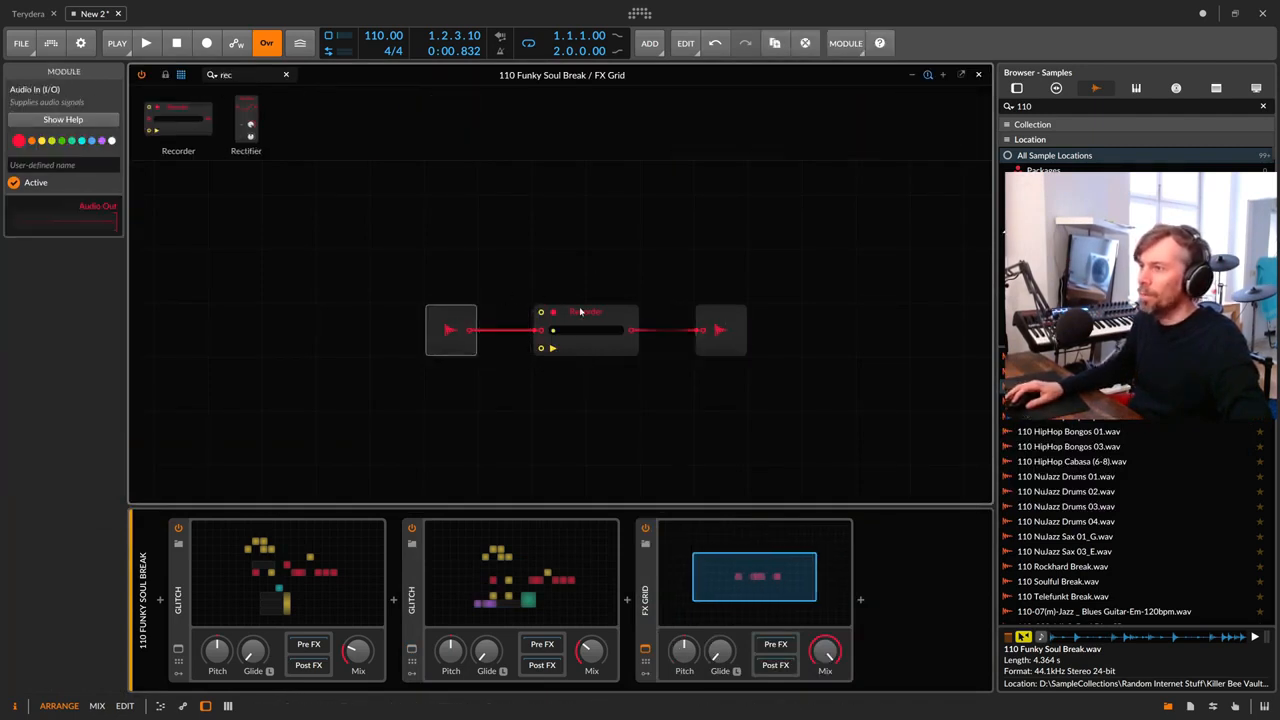
Step: Add Button modules above and below the Recorder, connect them to its record and play inputs, and align them under and over Audio In
key("BackSpace")
key("BackSpace")
key("BackSpace")
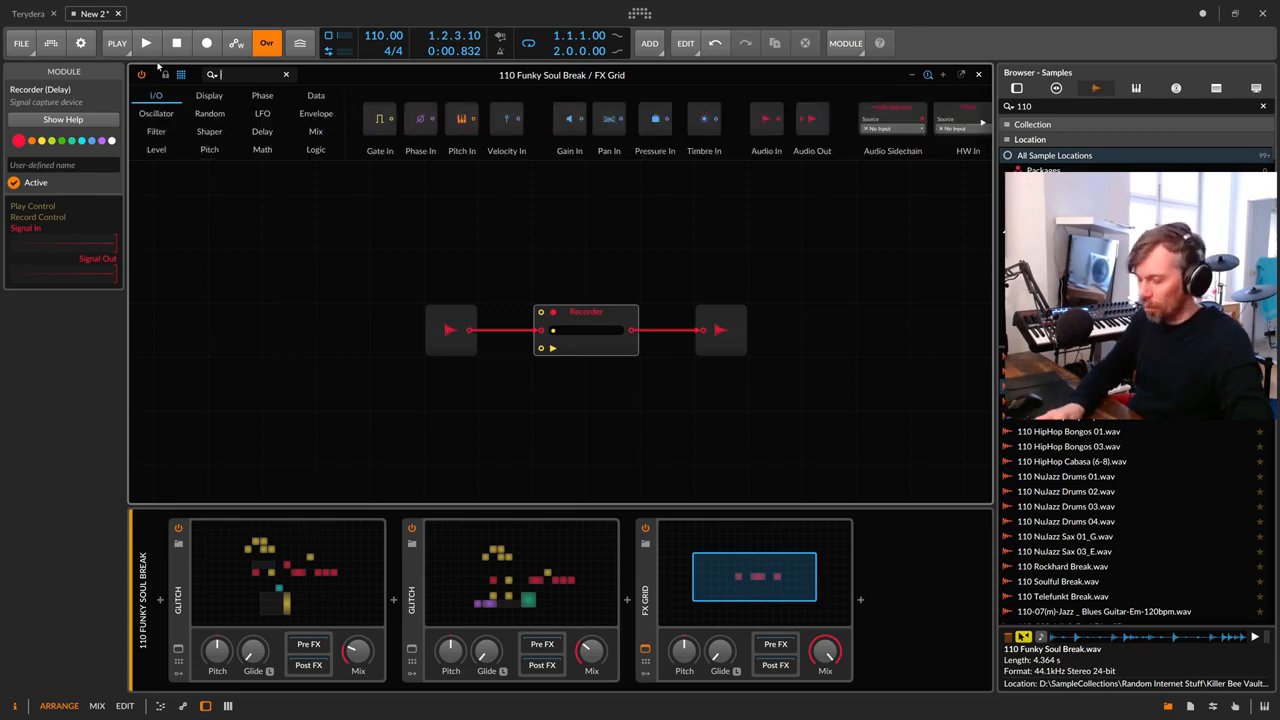
type("butt")
left_click_drag(160, 118, 540, 348)
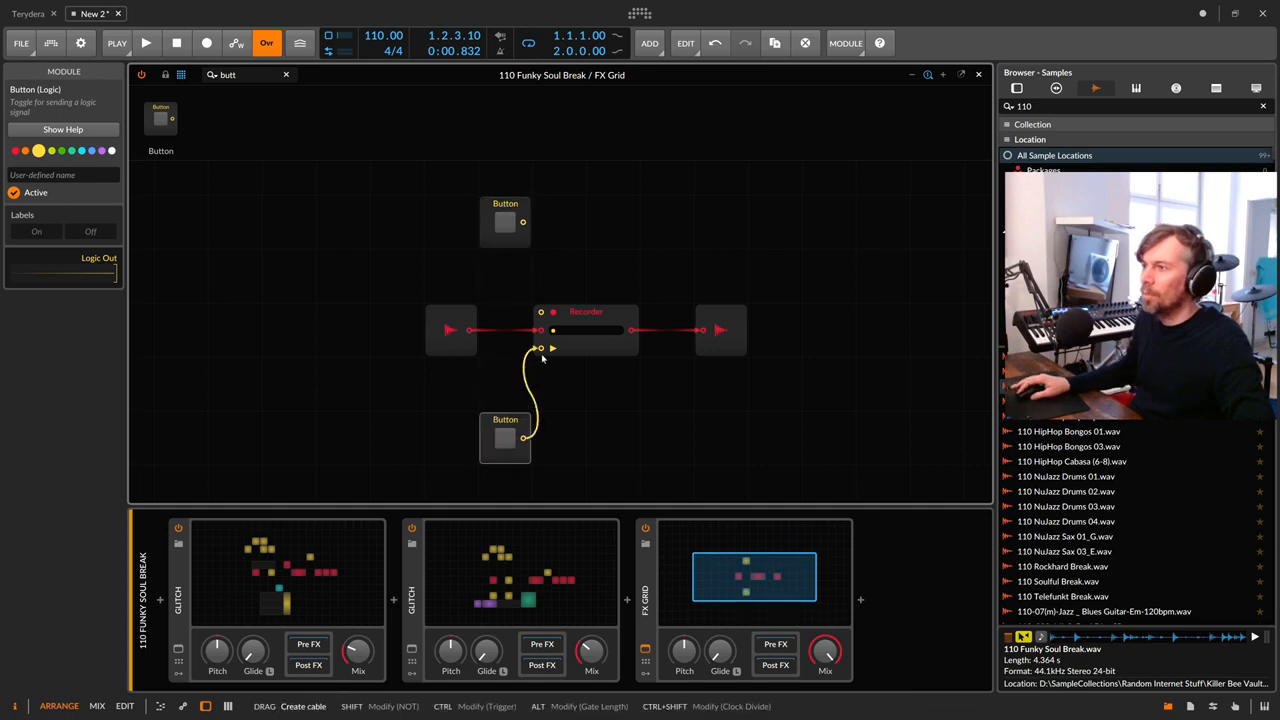
left_click_drag(522, 222, 540, 313)
left_click(540, 318)
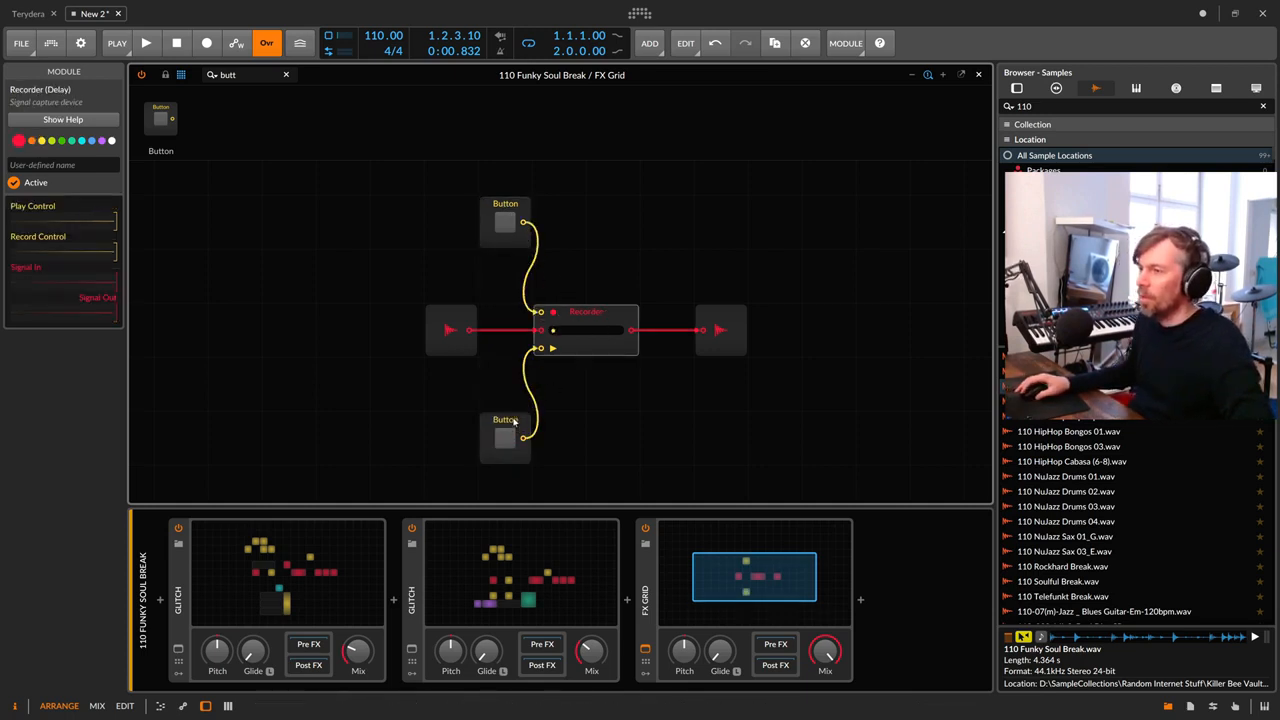
left_click_drag(530, 428, 476, 428)
left_click_drag(527, 206, 473, 206)
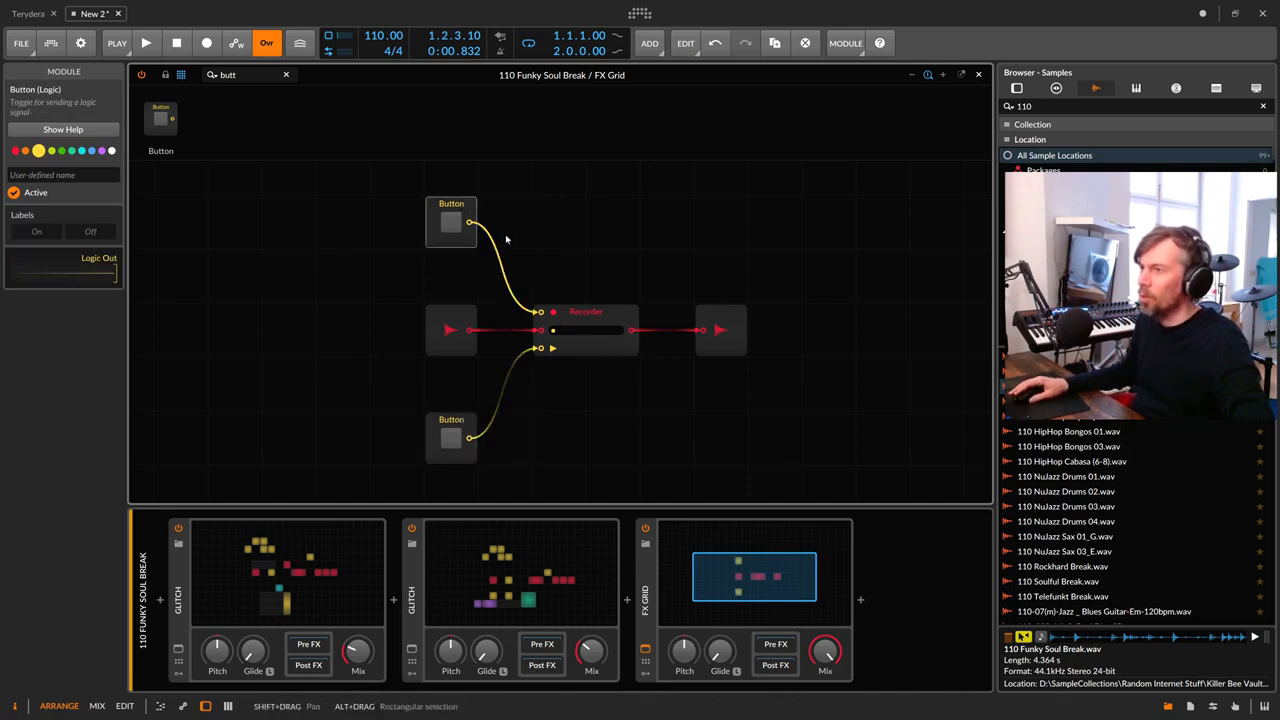
left_click(586, 312)
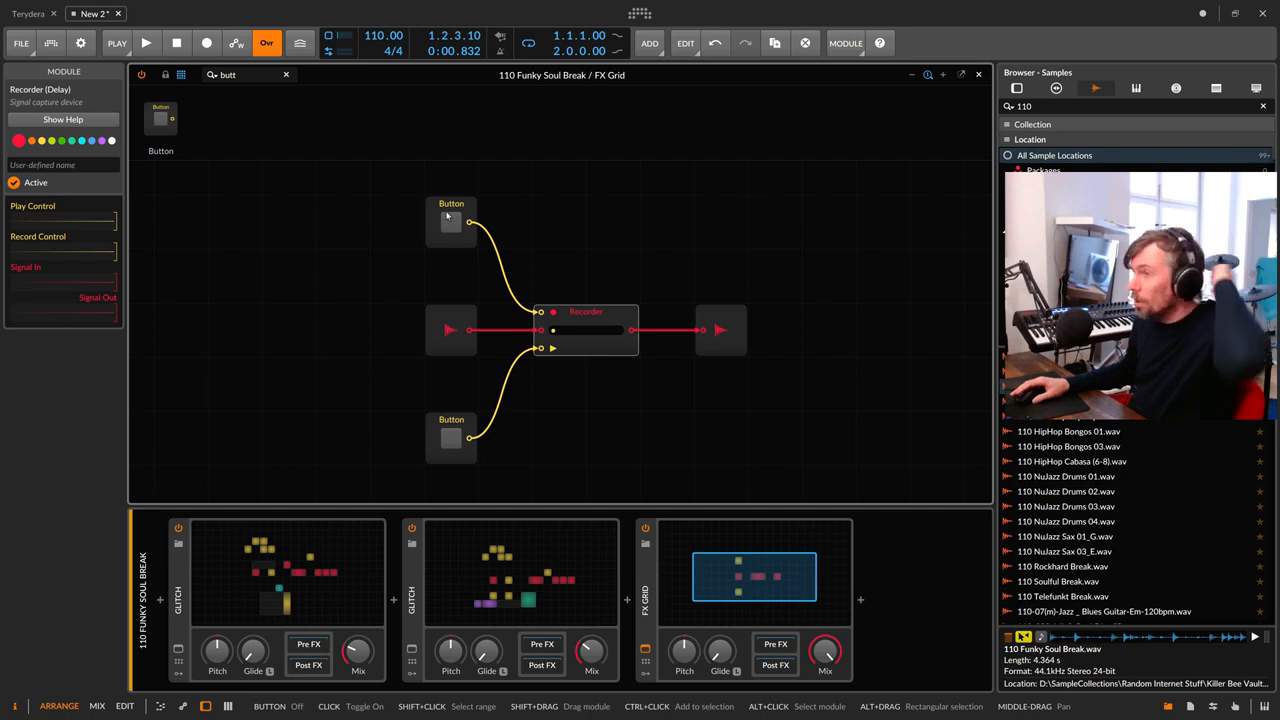
Step: Insert a Gate Repeat at 354 ms between the record Button and the Recorder, and switch that Button on
left_click(457, 230)
left_click(207, 77)
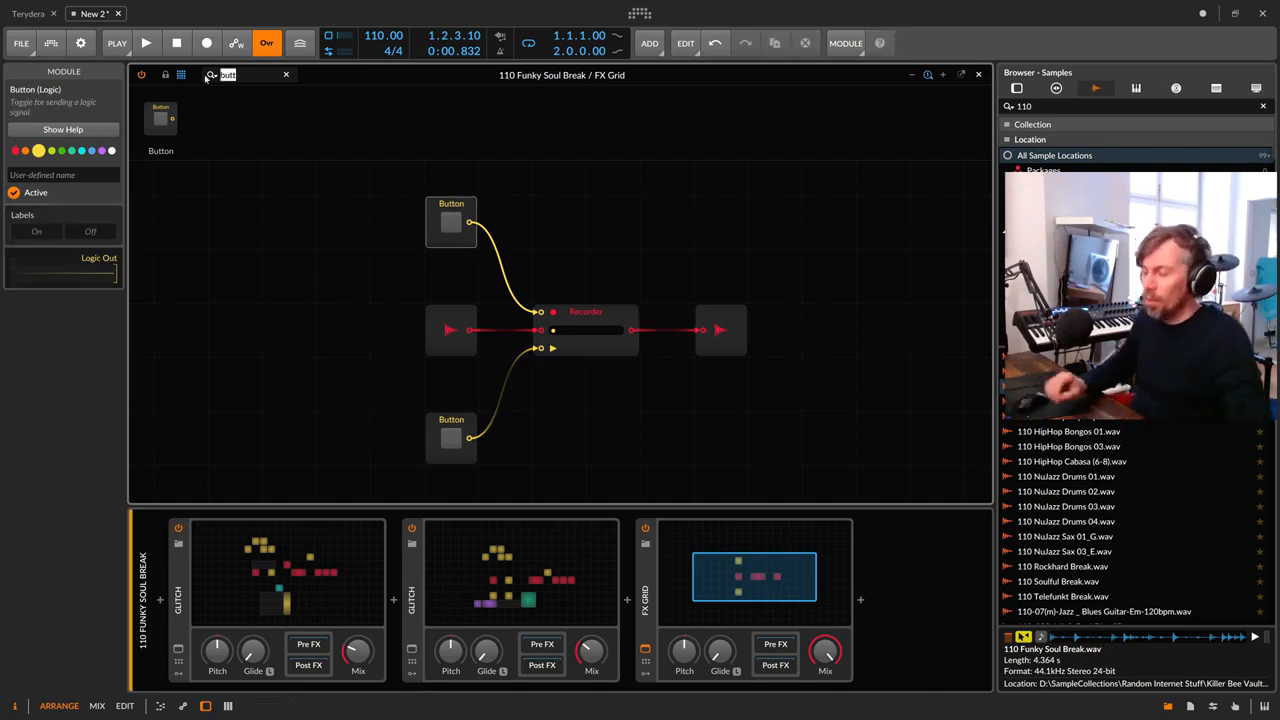
type("re")
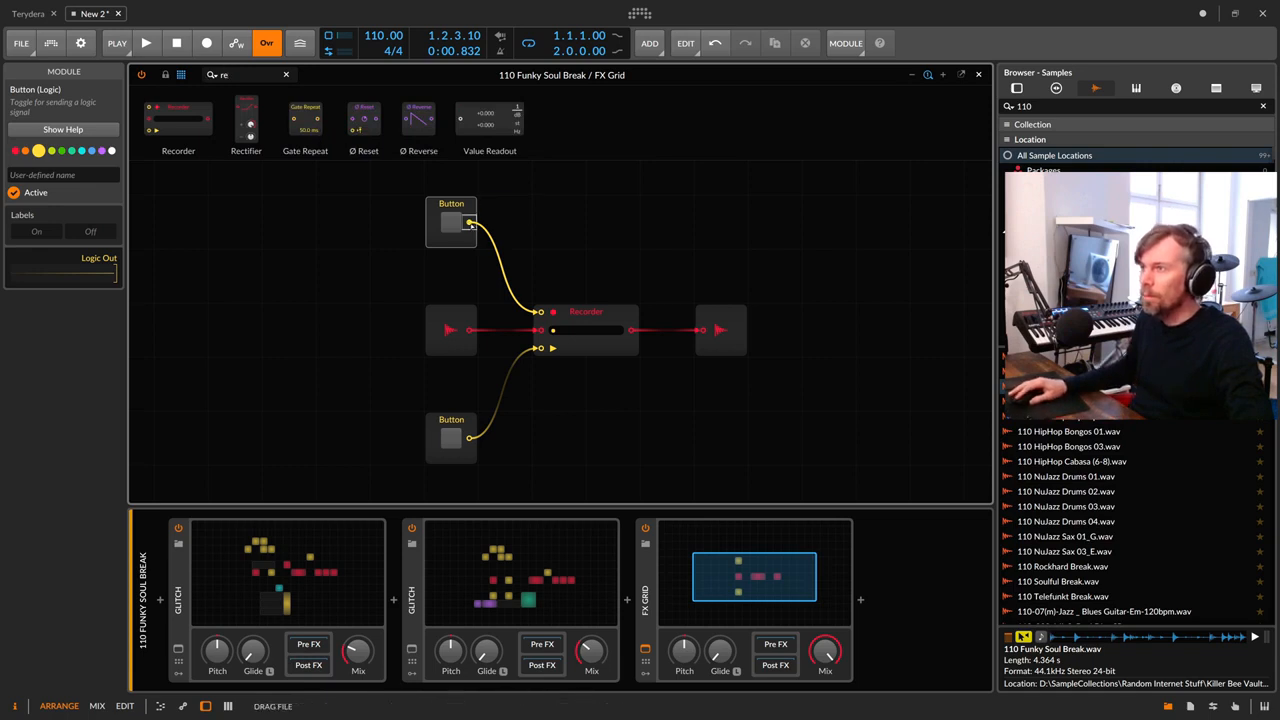
left_click(470, 224)
left_click_drag(508, 239, 502, 215)
left_click(459, 226)
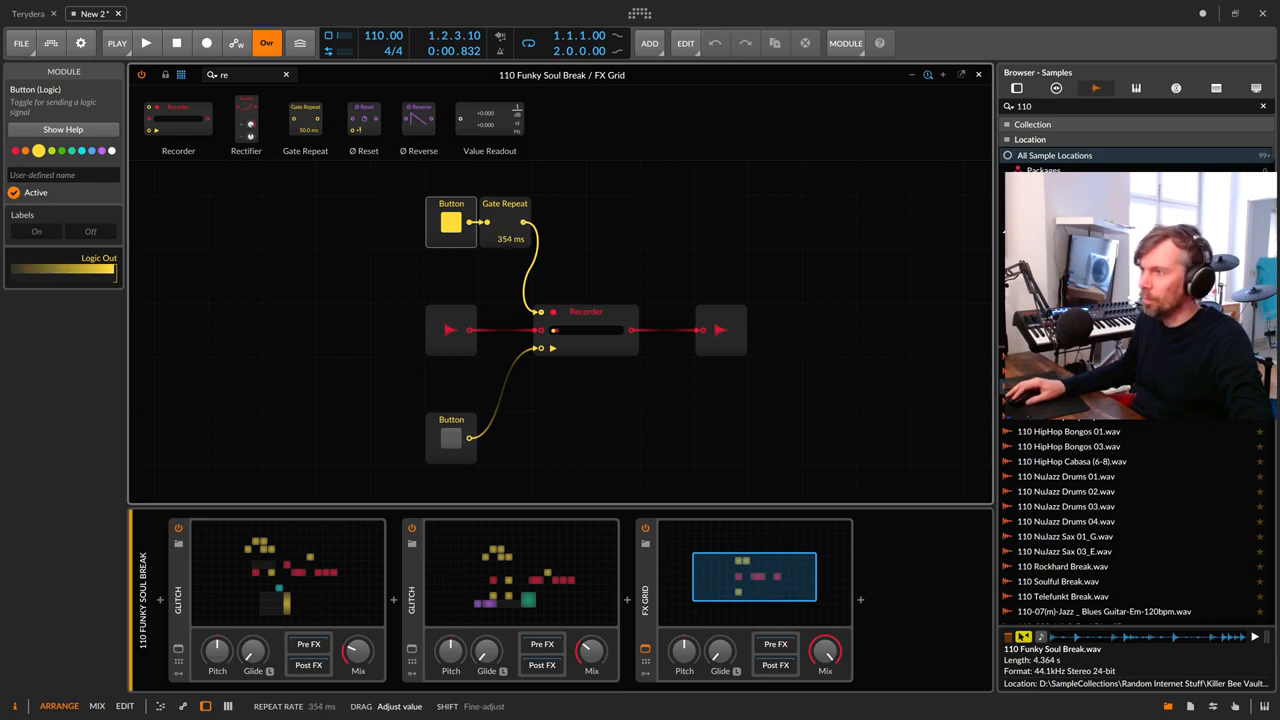
left_click(508, 238)
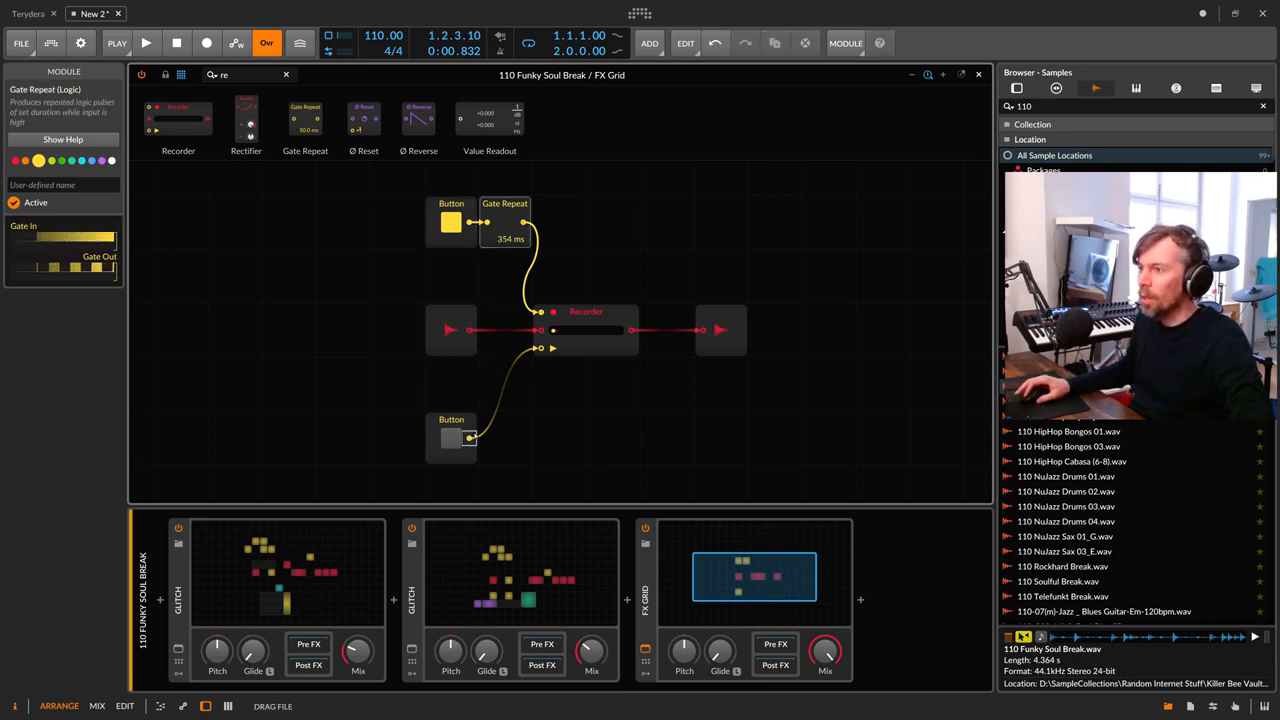
Step: Insert a Gate Repeat between the play Button and the Recorder's play input, and switch that Button on
left_click(470, 437)
left_click(451, 420)
left_click(451, 437)
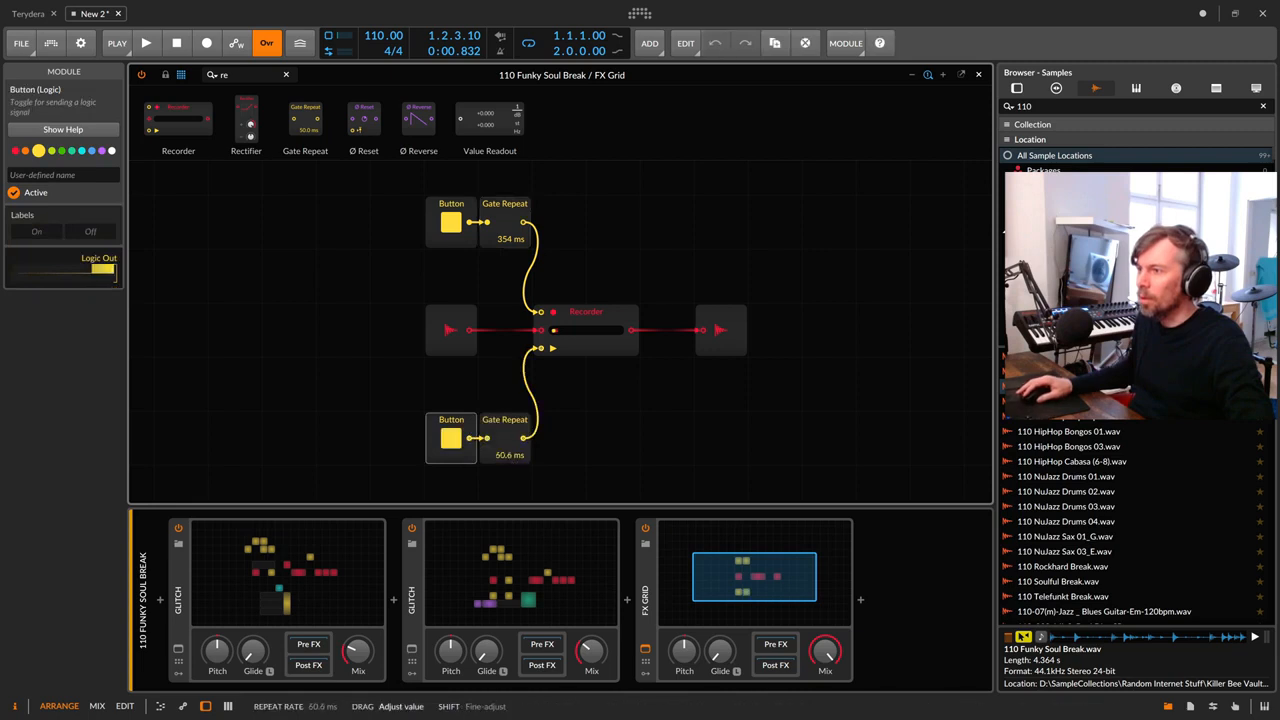
Step: Start playback and vary the playback Gate Repeat's rate between 4.13 ms and 164 ms
mouse_move(510, 455)
left_mouse_down()
mouse_move(510, 430)
mouse_move(512, 444)
left_mouse_up()
key("space")
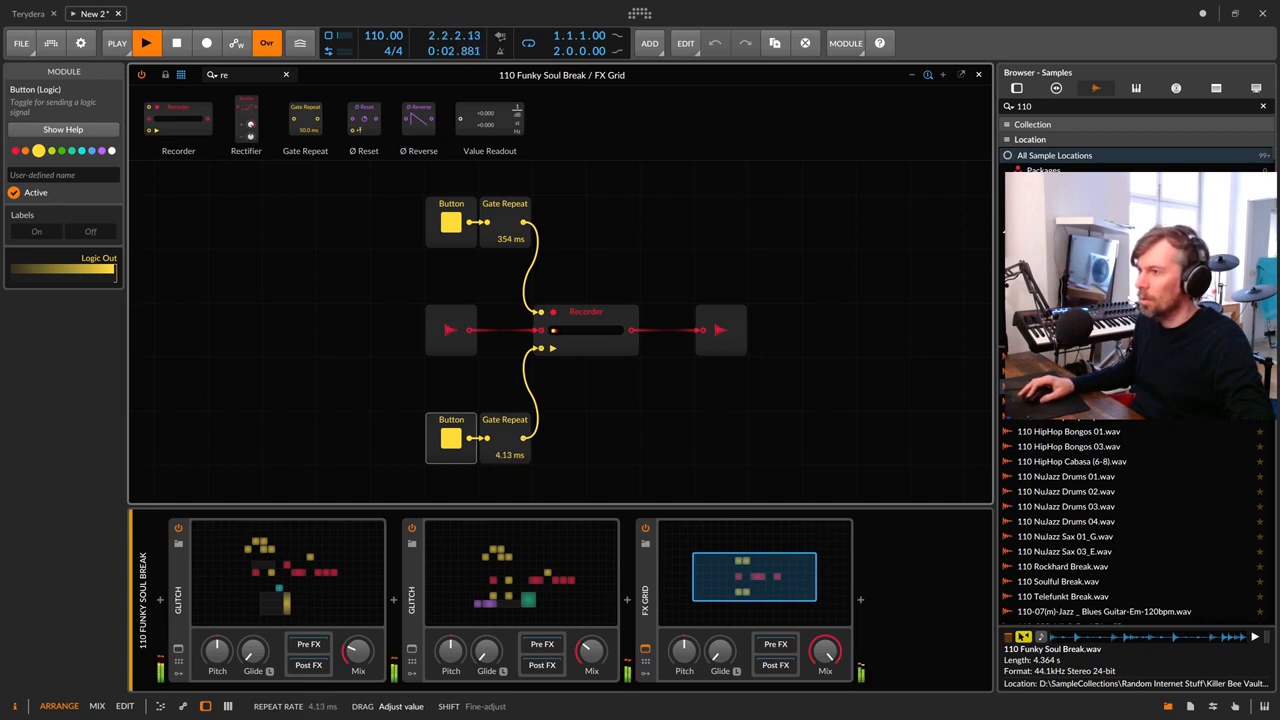
left_click_drag(510, 458, 510, 426)
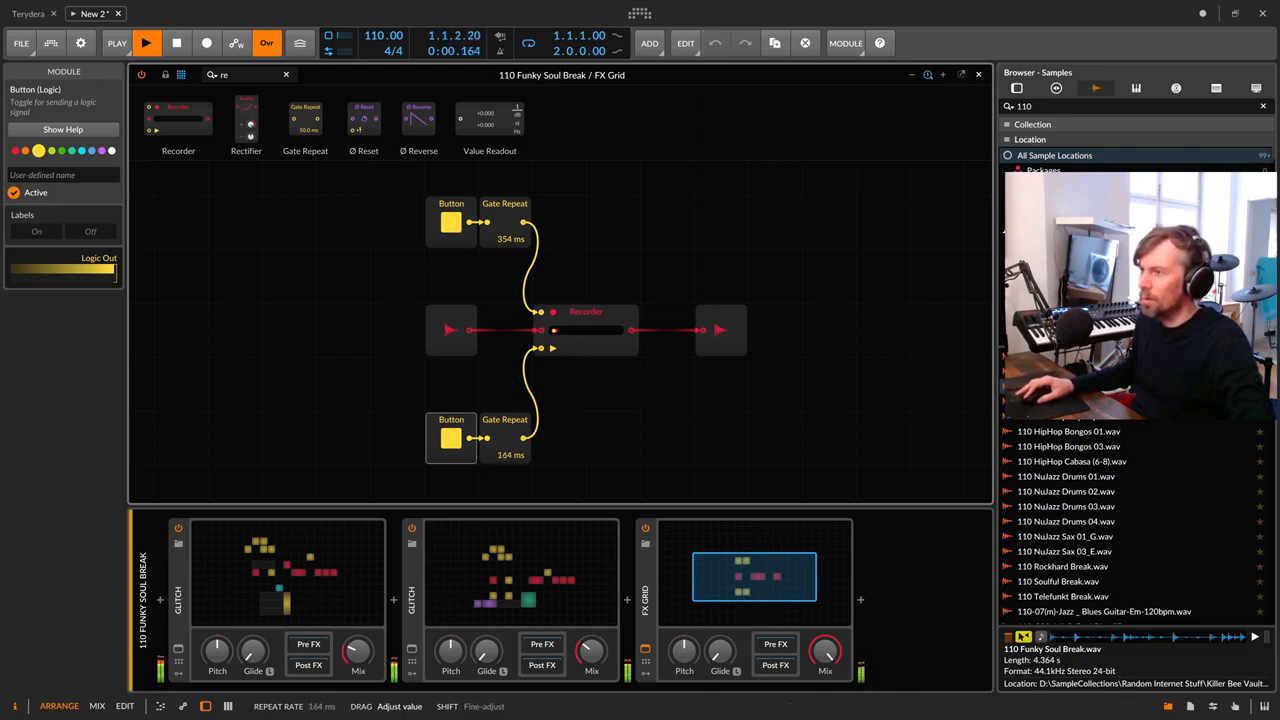
Step: Move the play Button one slot left and set the playback Gate Repeat's rate to 4.63 ms
left_click_drag(431, 427, 376, 427)
left_click(496, 454)
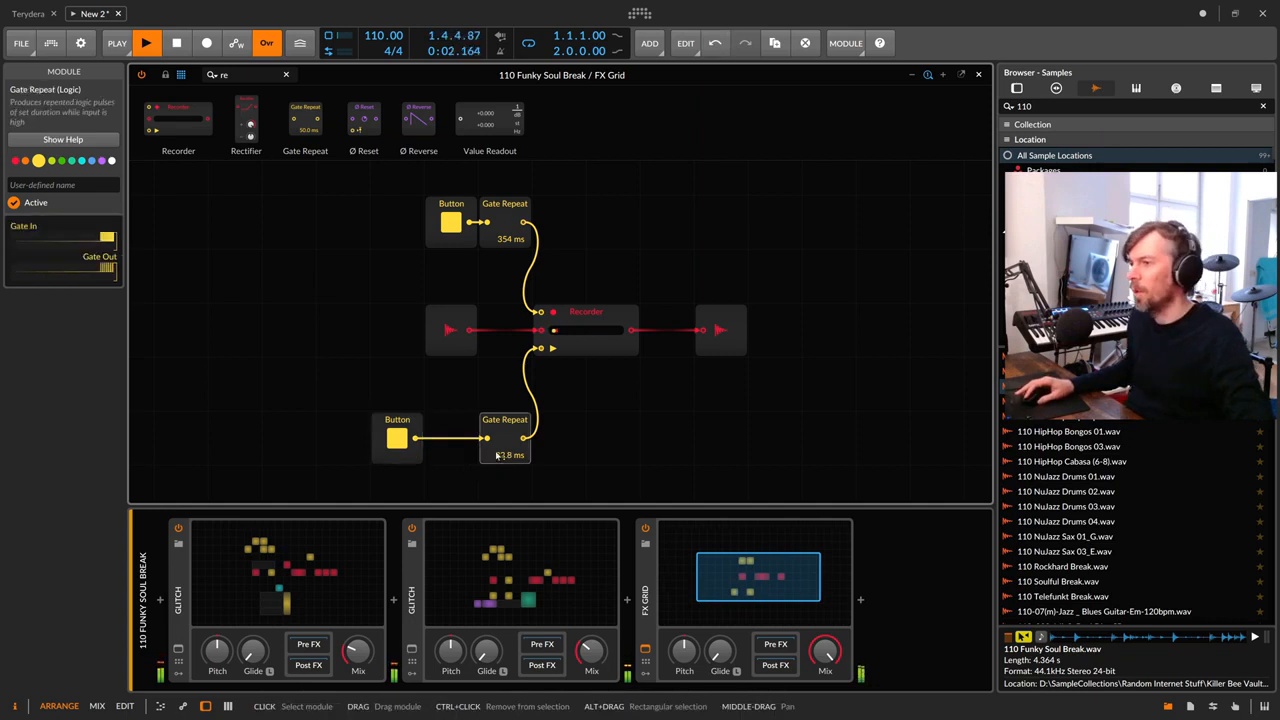
mouse_move(508, 456)
left_mouse_down()
mouse_move(508, 474)
mouse_move(510, 449)
left_mouse_up()
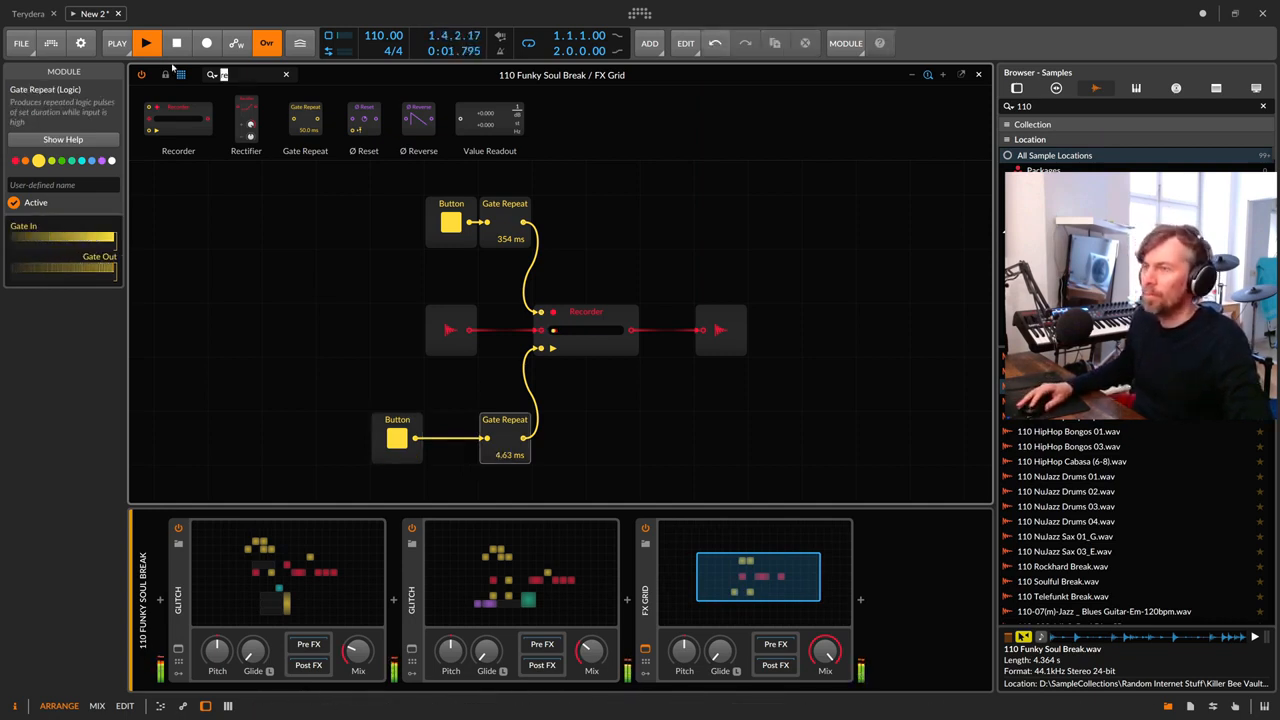
Step: Add a Dice feeding a Modulator Out above the play Button, and map the modulator to the playback Gate Repeat's rate
type("dic")
key("Return")
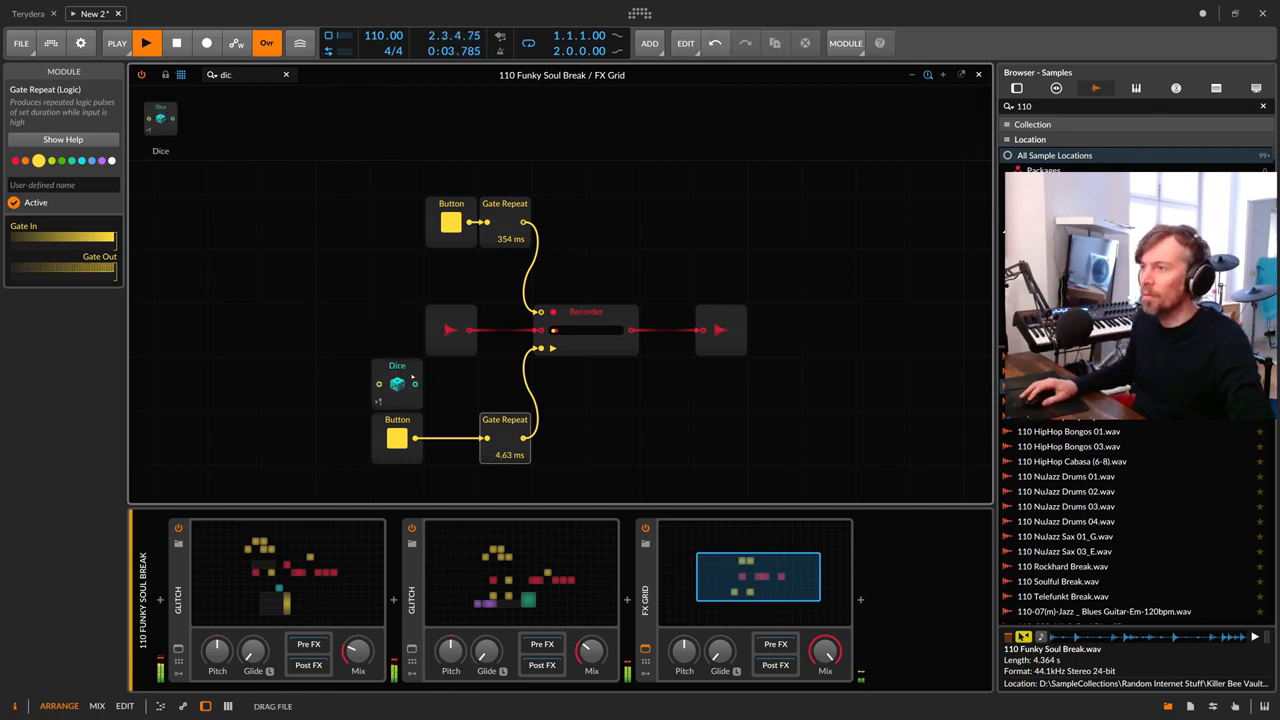
left_click_drag(240, 75, 180, 75)
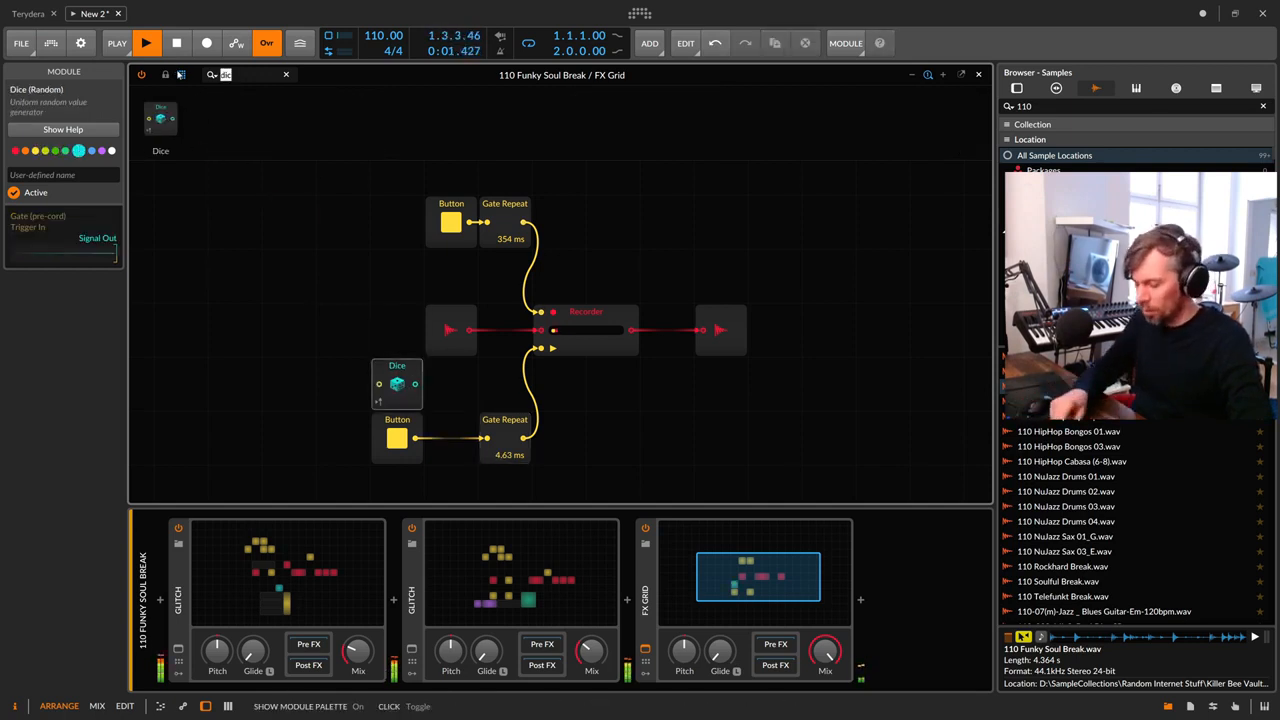
type("mod")
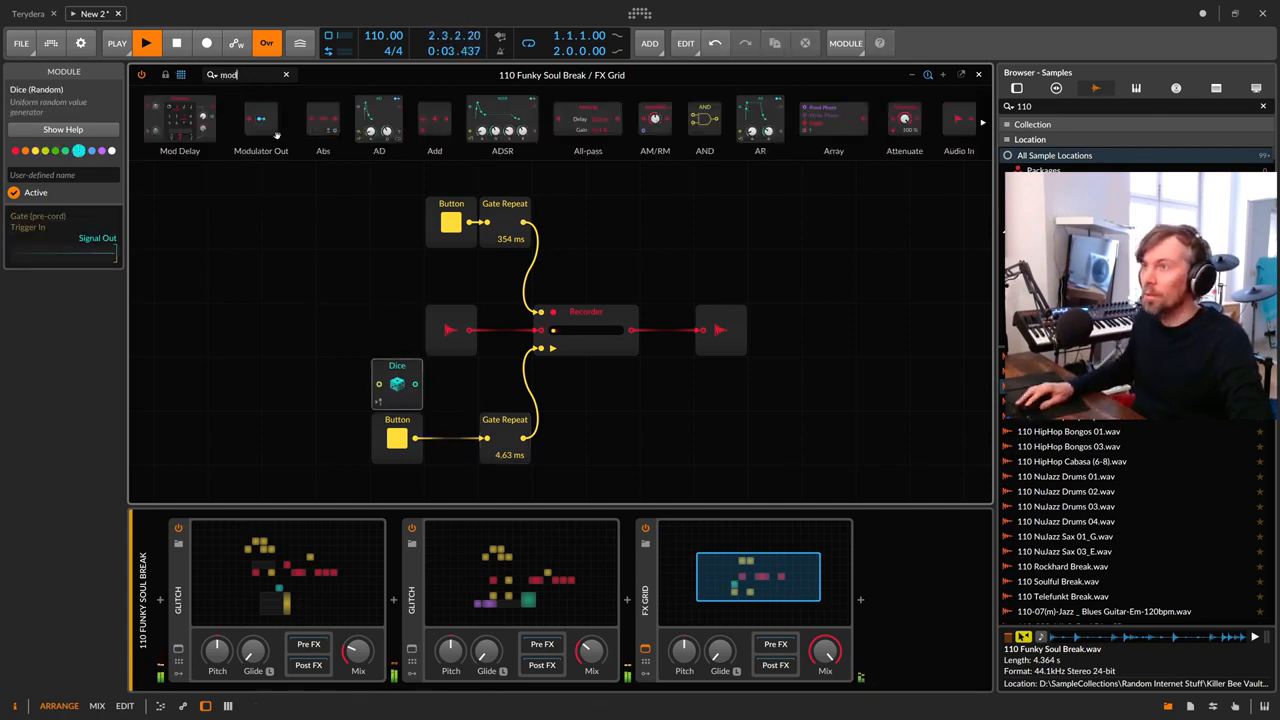
left_click_drag(277, 135, 416, 388)
left_click(454, 388)
left_click_drag(506, 455, 506, 428)
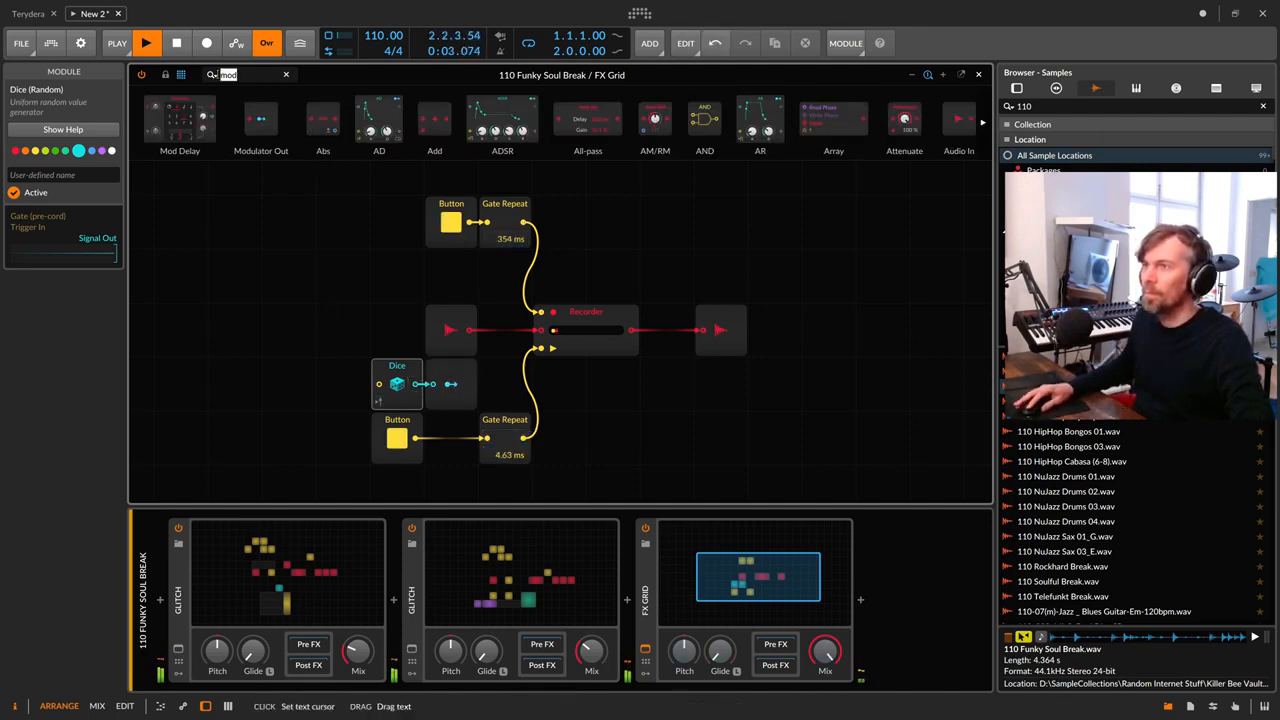
Step: Add a Triggers module with N = 8 connected to the Dice's trigger input
type("trigger")
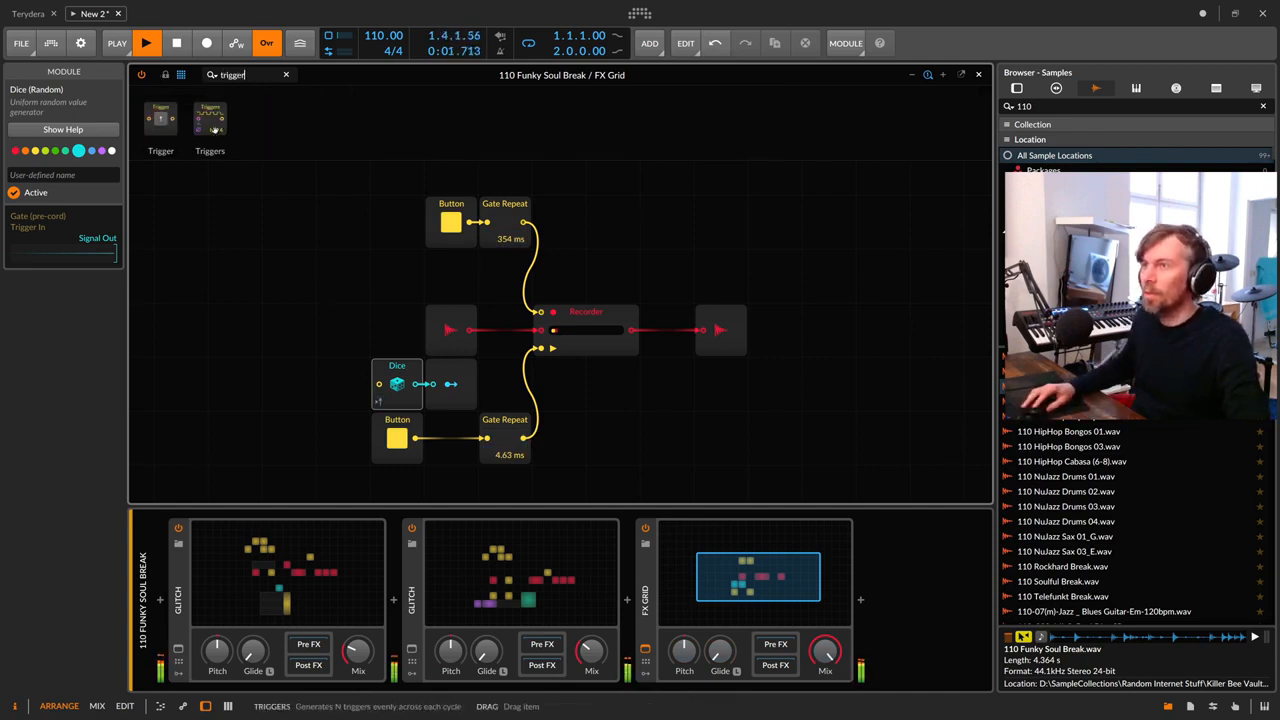
left_click_drag(210, 118, 360, 380)
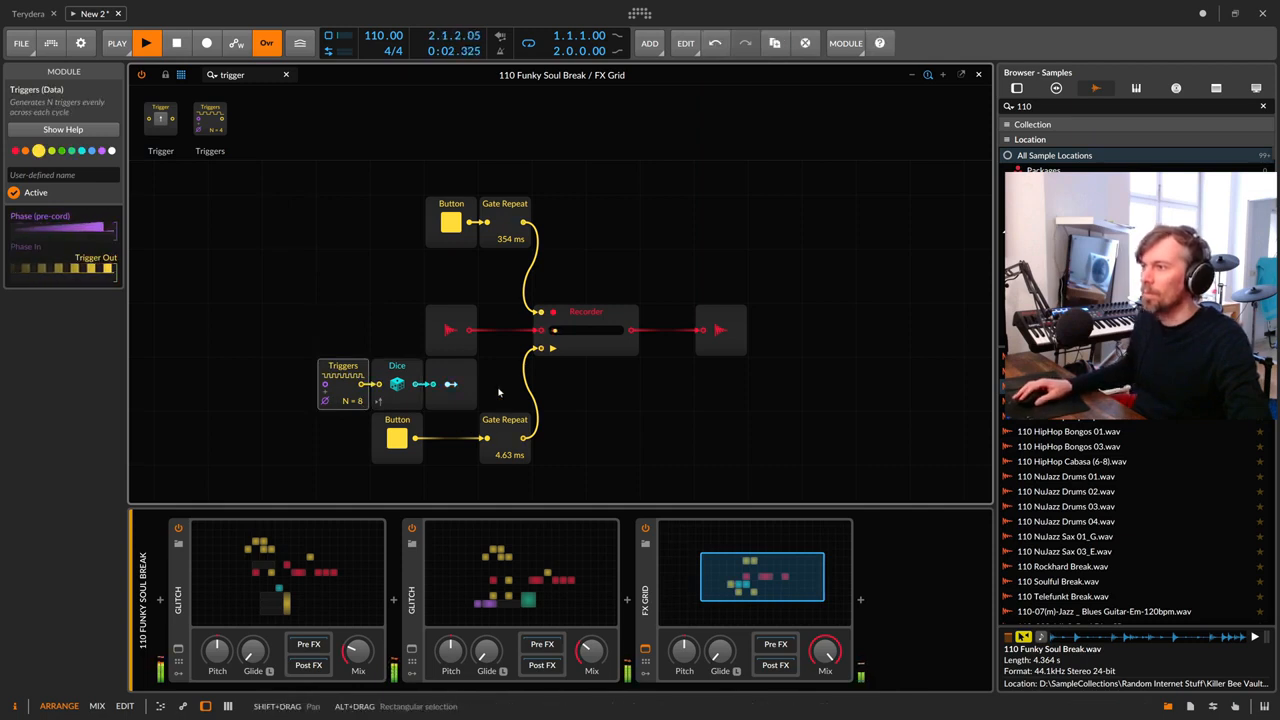
Step: Lower and reset the third FX Grid's Mix, and show its Pre FX chain
left_click_drag(505, 376, 334, 374)
left_click_drag(825, 652, 825, 709)
double_click(825, 652)
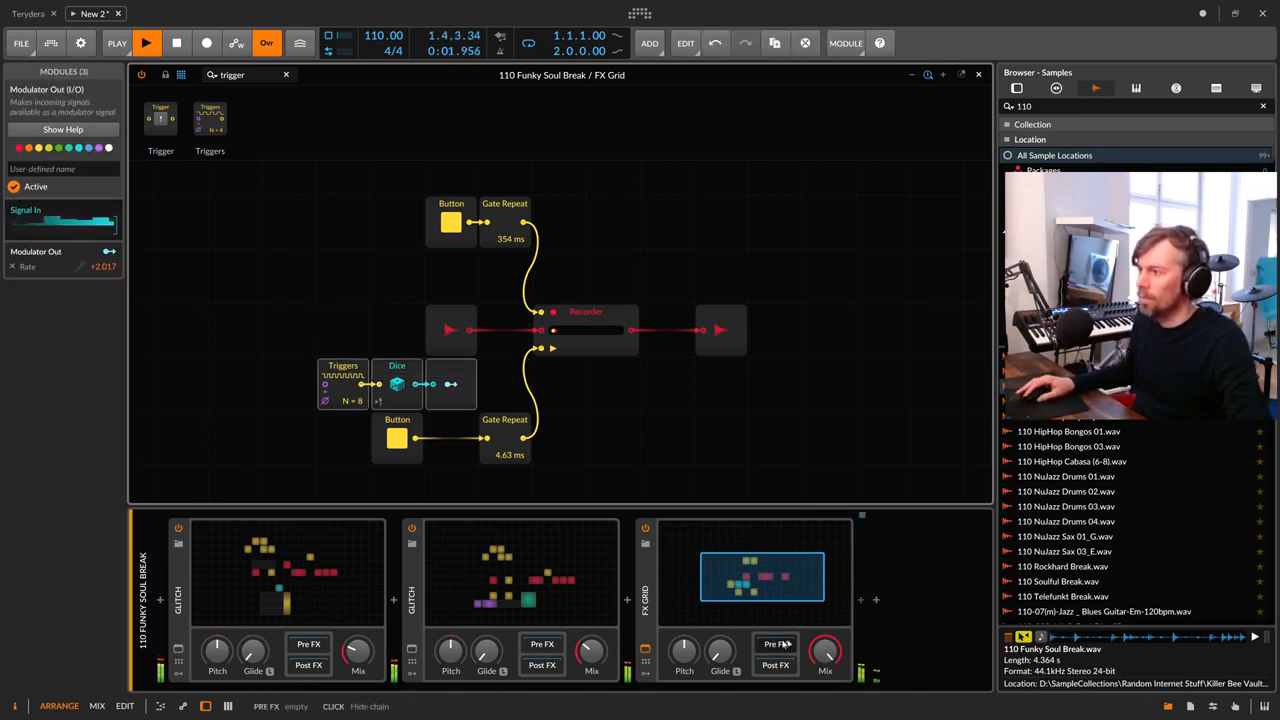
left_click(860, 600)
left_click(246, 101)
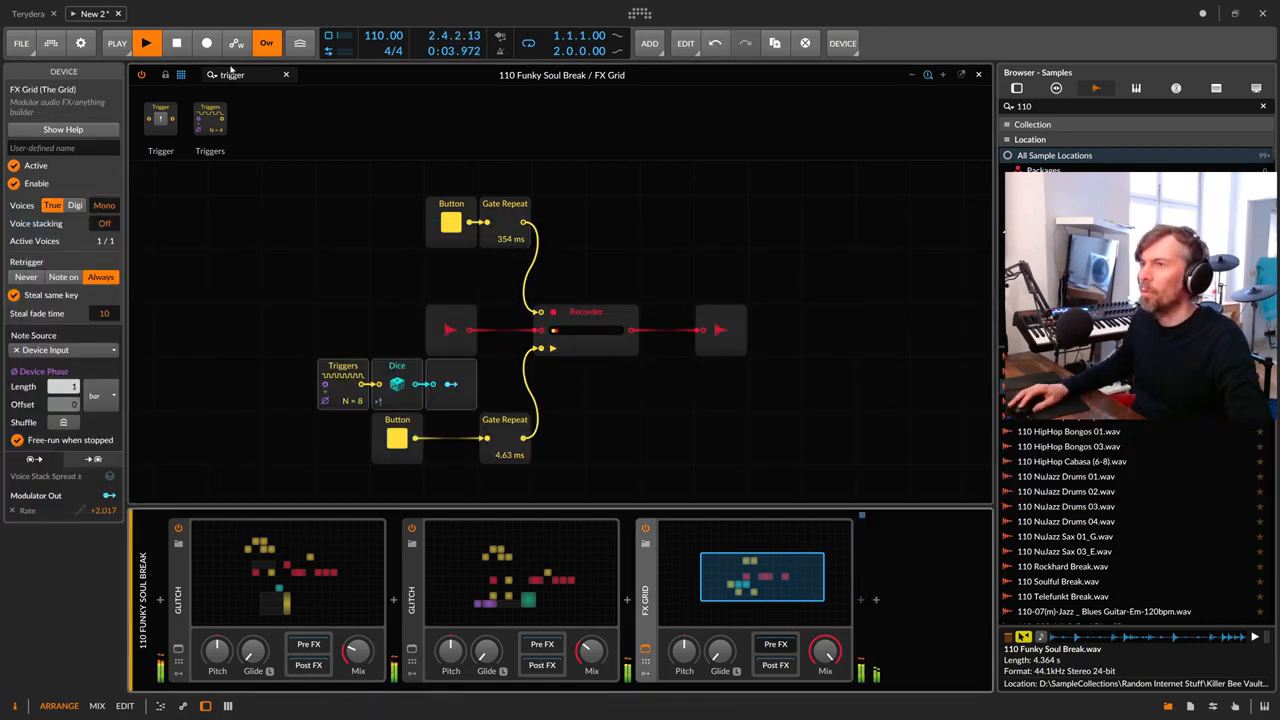
Step: Insert an SVF filter between the Recorder and the audio output, and lower its cutoff to 1.34 kHz
left_click(231, 74)
type("filt")
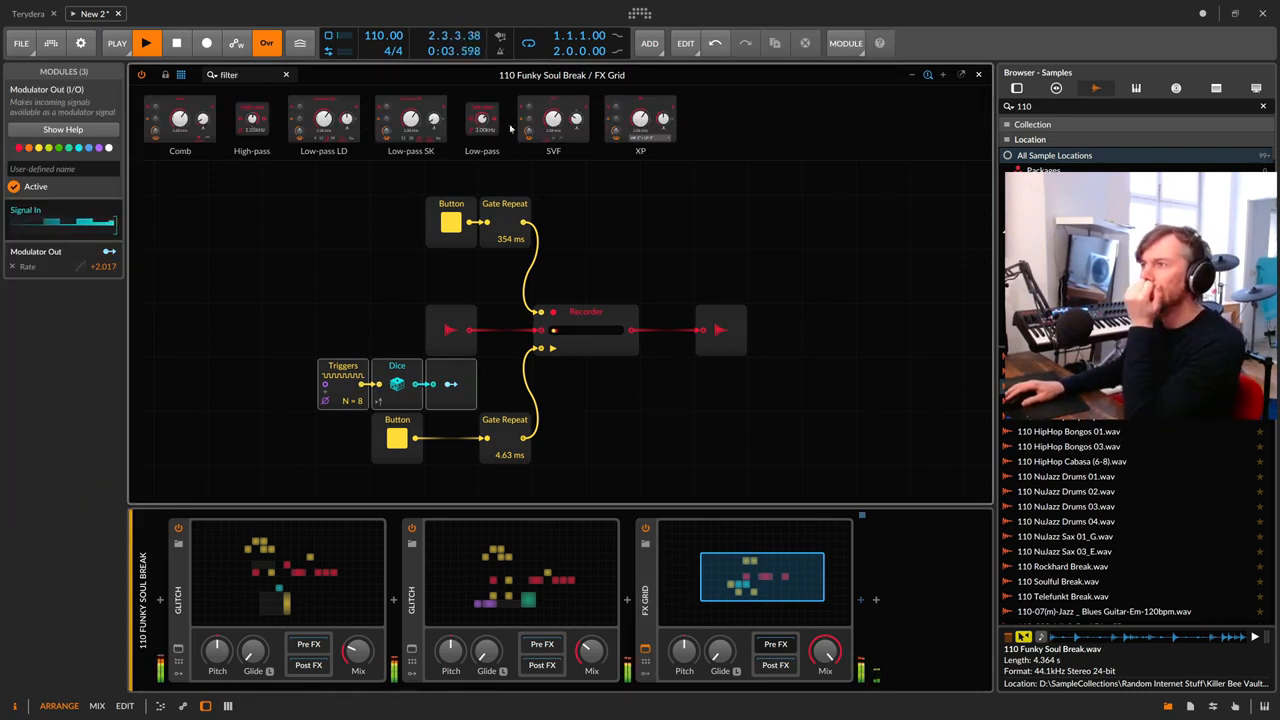
left_click_drag(553, 118, 721, 410)
left_click(722, 402)
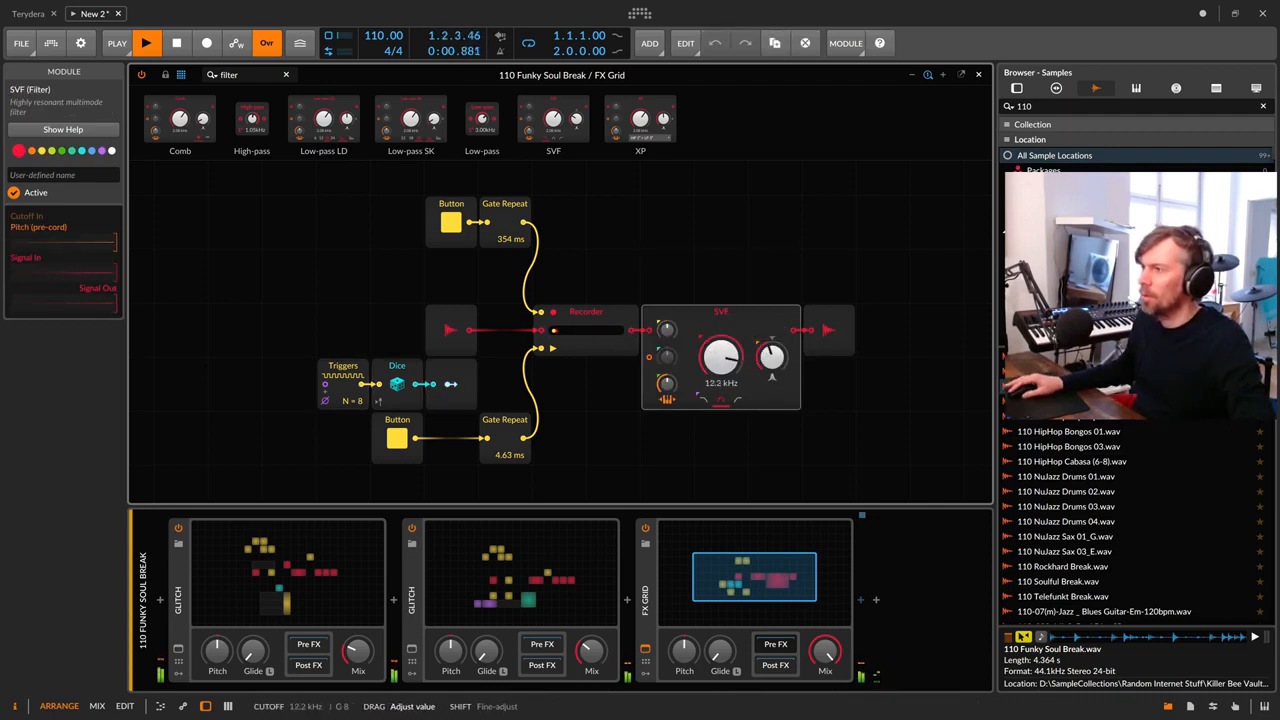
left_click_drag(721, 357, 721, 315)
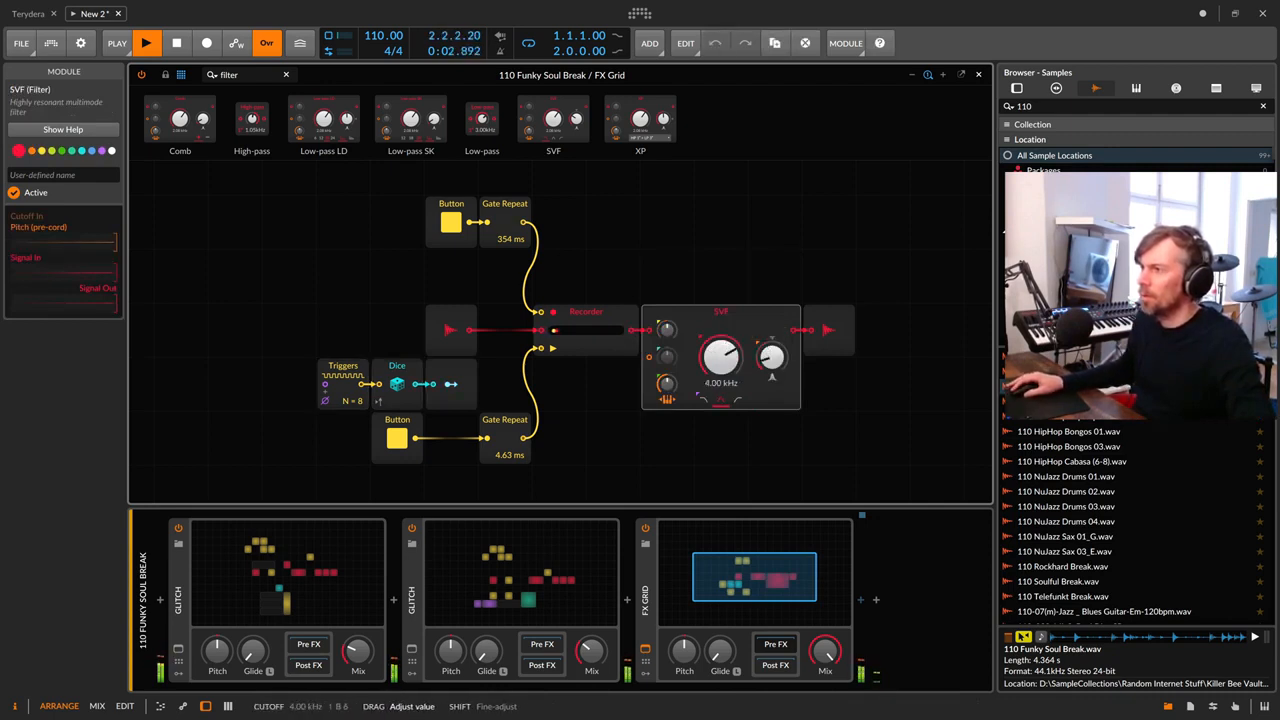
Step: Duplicate the Triggers, Dice and Modulator Out chain into the free space above the SVF
left_click(425, 372)
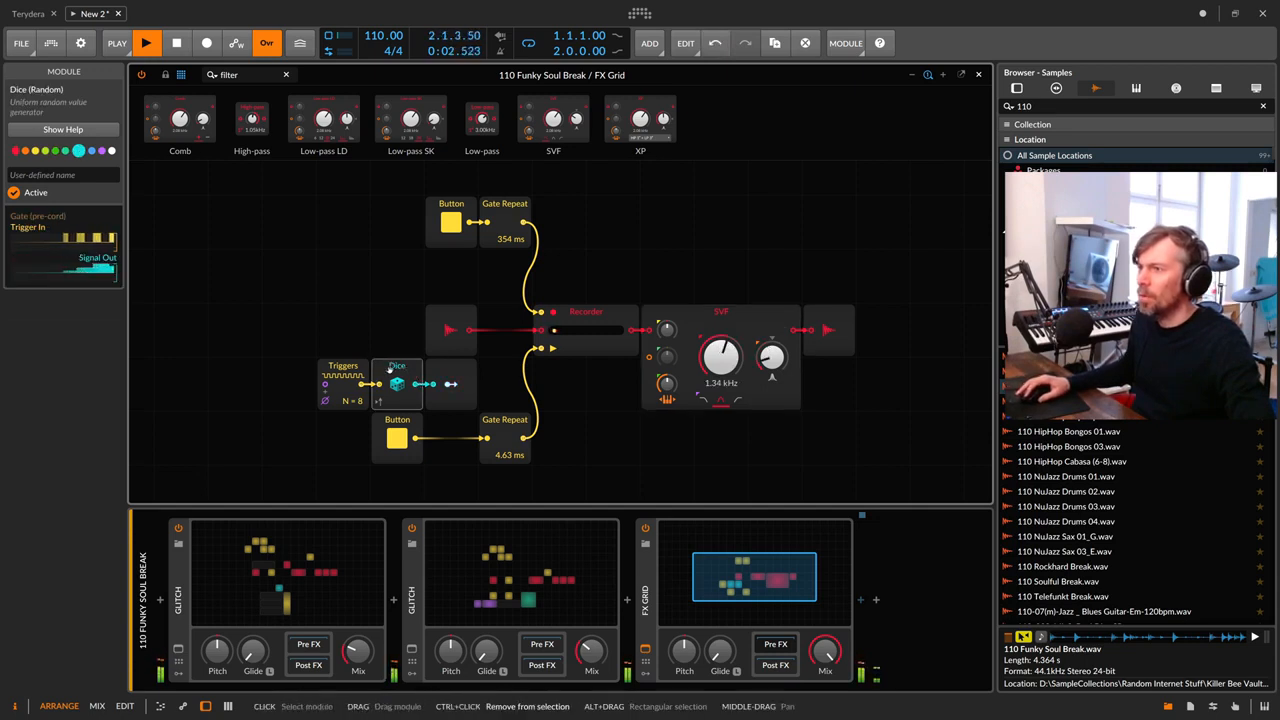
left_click(390, 327)
left_click_drag(489, 375, 364, 366)
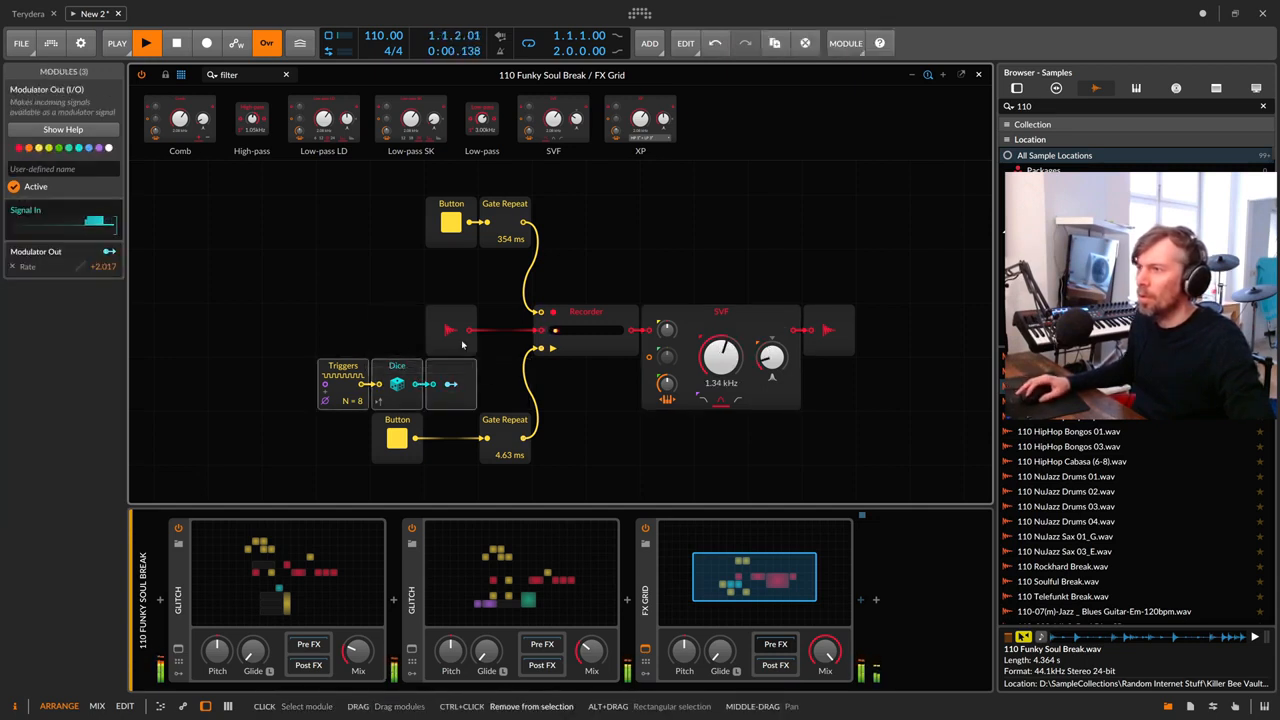
key("ctrl+c")
left_click(620, 225)
key("ctrl+v")
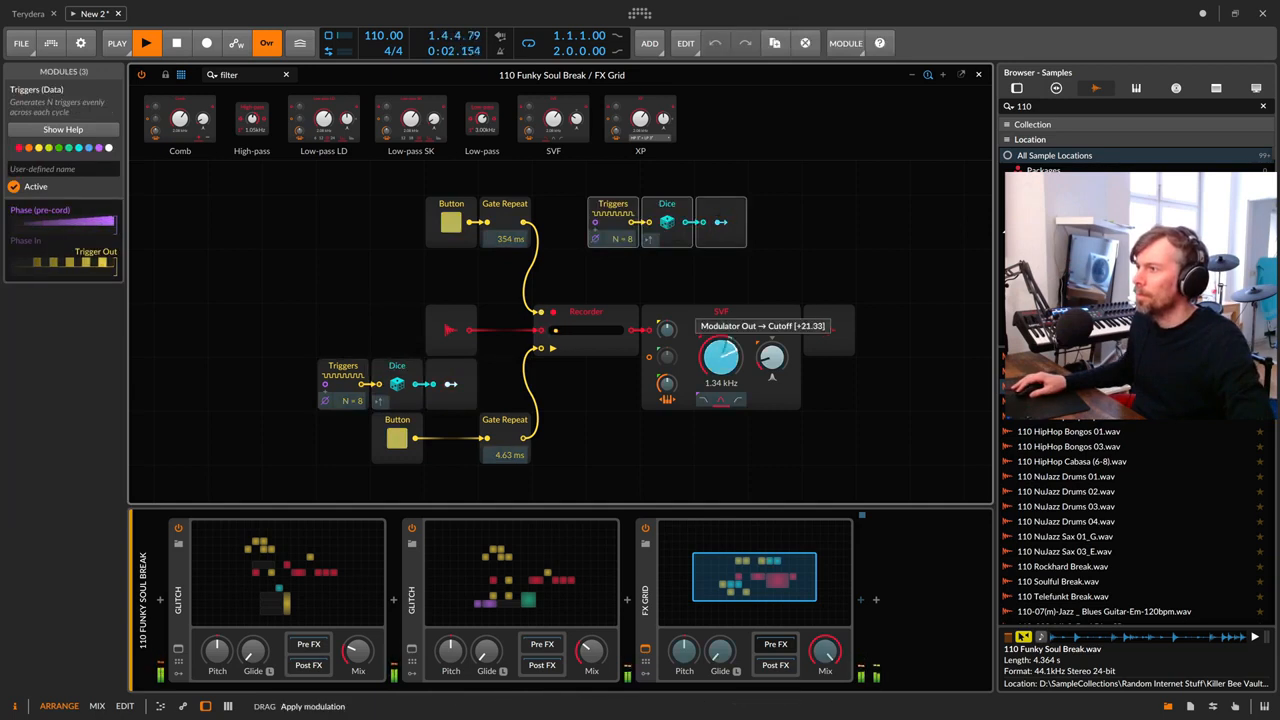
Step: Map the copied Modulator Out to the SVF's cutoff at +25.67, with Triggers N = 16 and cutoff 250 Hz
left_click_drag(624, 238, 624, 234)
left_click_drag(720, 361, 720, 408)
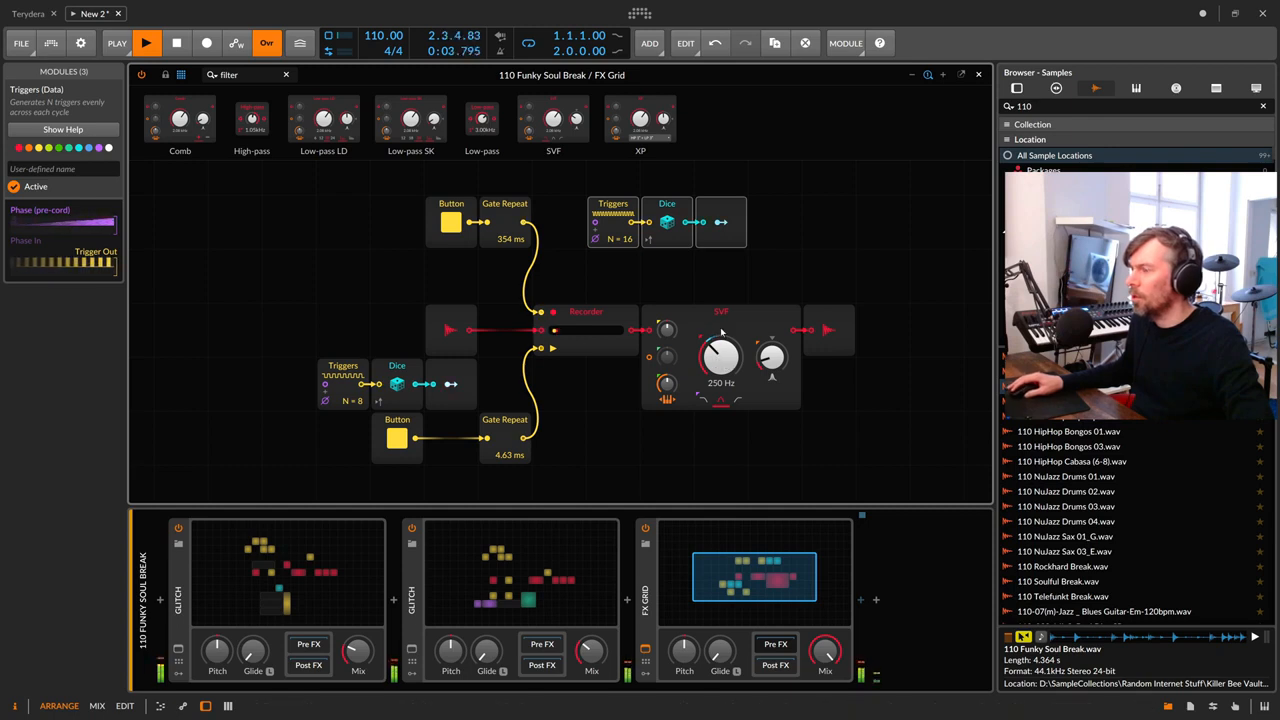
left_click(717, 234)
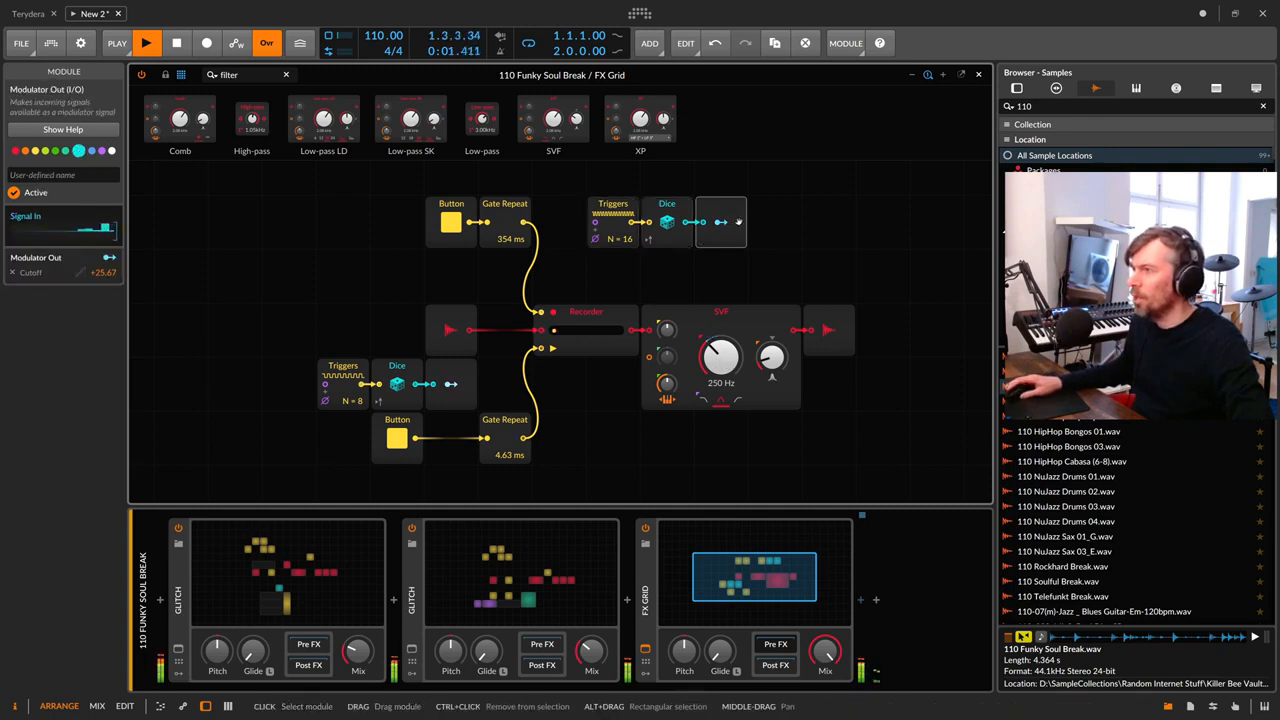
Step: Insert a Lag module set to 745 ms between the copied Dice and its Modulator Out
scroll(734, 220, "up", 1)
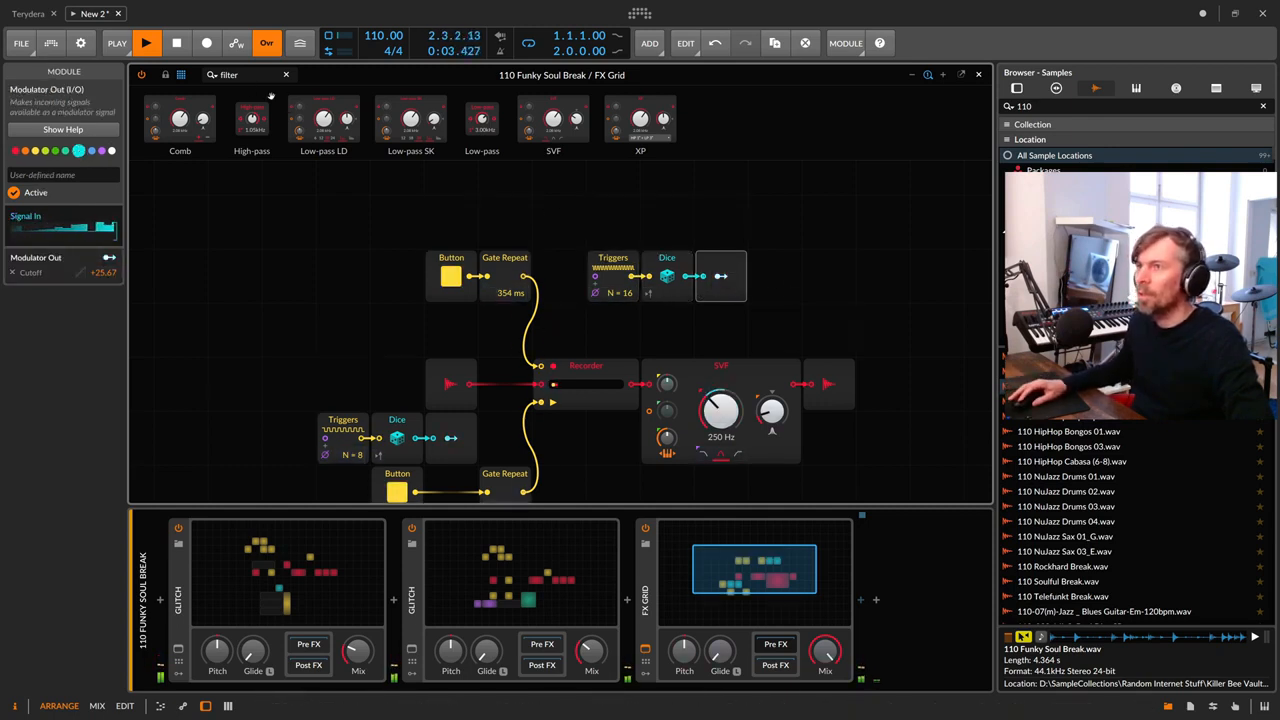
left_click_drag(243, 75, 170, 73)
key("BackSpace")
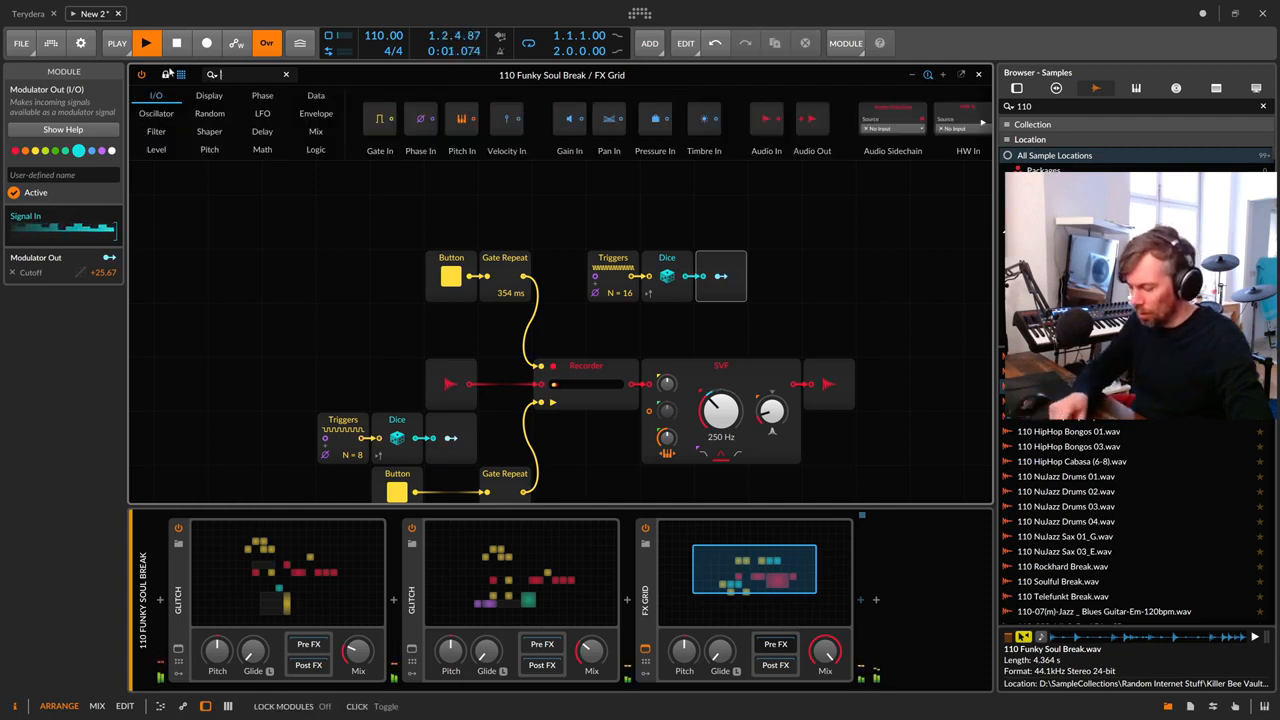
type("lag")
left_click_drag(161, 118, 720, 262)
Step: Add a widened Oscilloscope in Slow mode above the filter modulation chain, with the Dice output feeding its first signal input
scroll(560, 380, "up", 2)
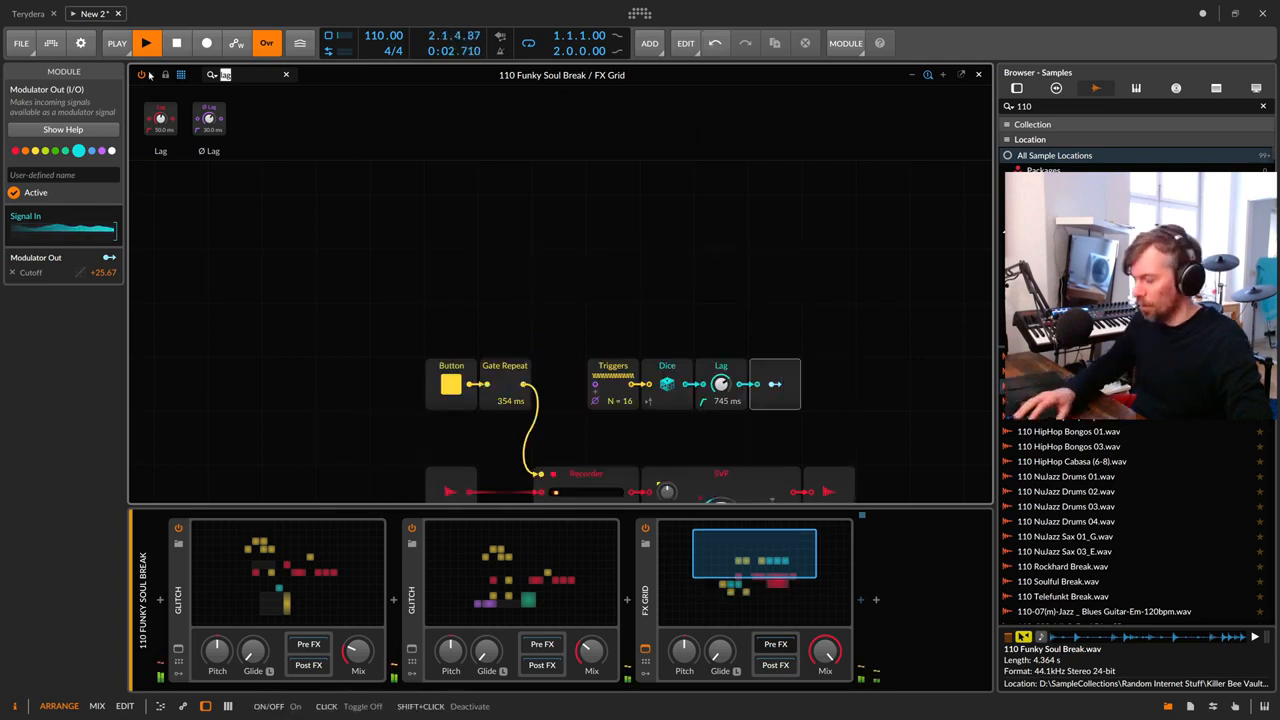
type("osc")
left_click_drag(170, 118, 748, 303)
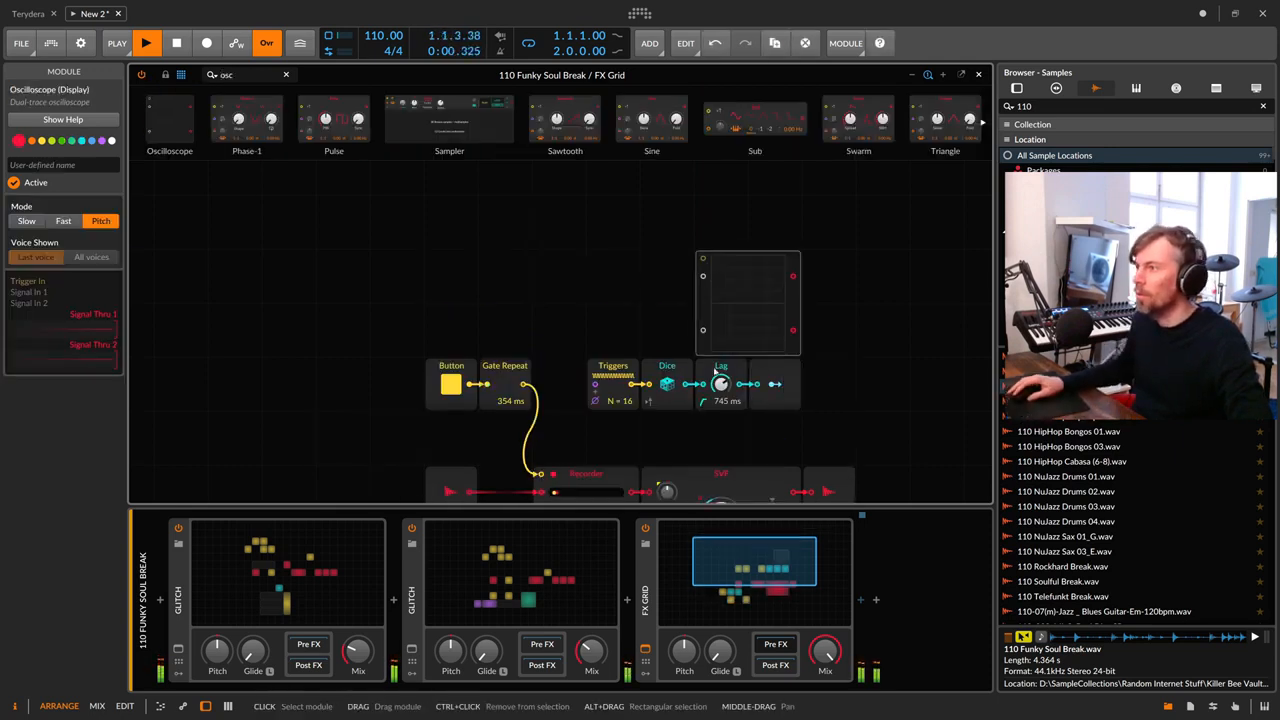
left_click_drag(686, 384, 703, 276)
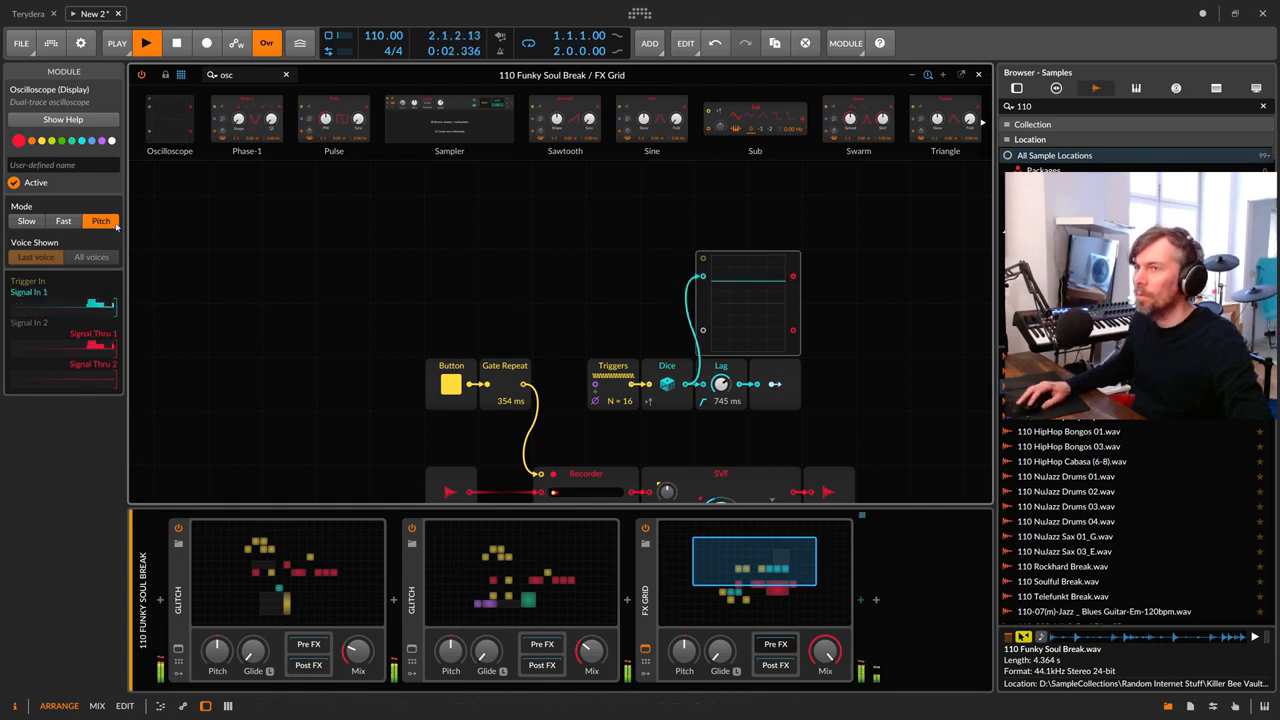
left_click(26, 221)
left_click_drag(800, 311, 908, 311)
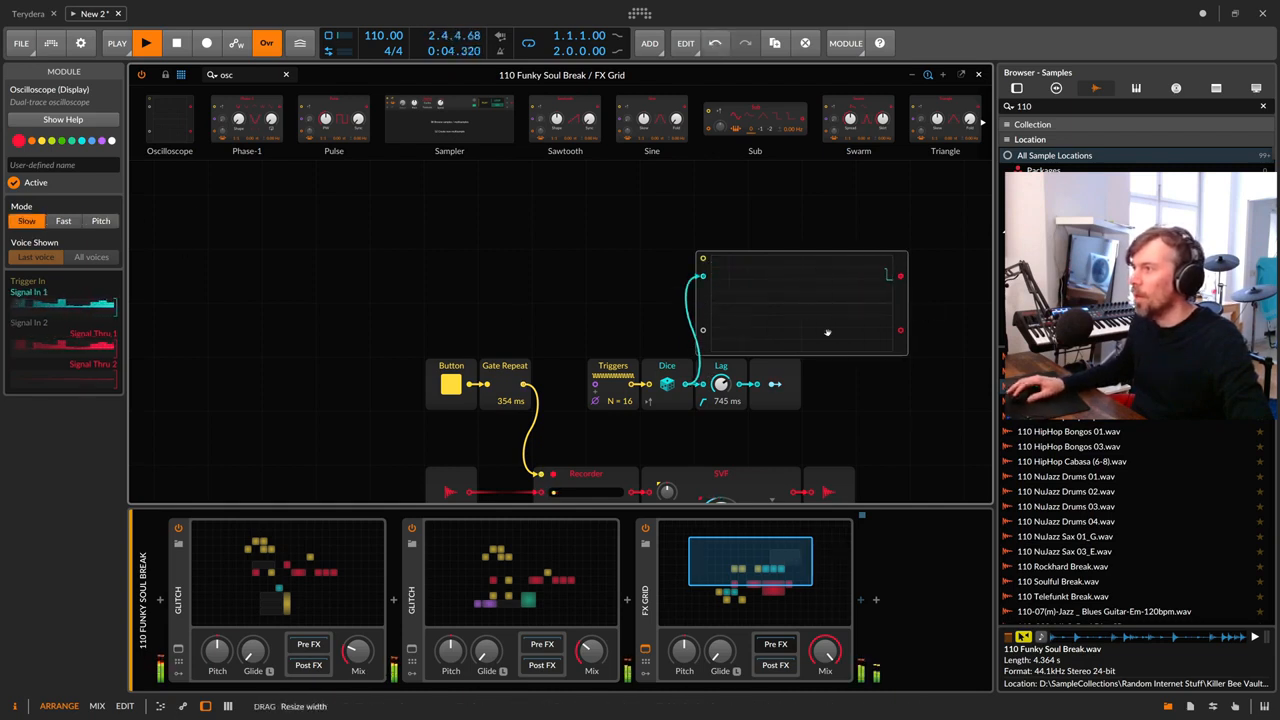
left_click_drag(707, 313, 684, 316)
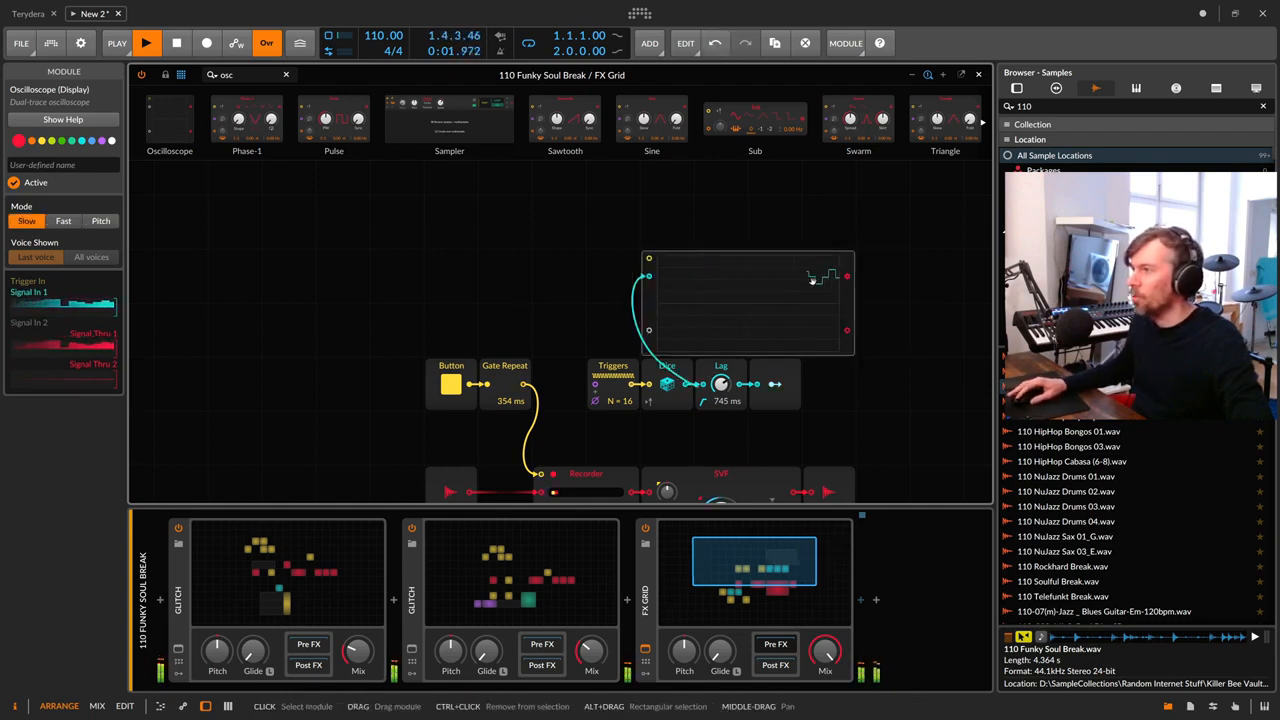
Step: Feed the Oscilloscope's second input from the Lag instead of the Dice, and set the Lag to 793 ms
left_click_drag(742, 393, 648, 330)
left_click_drag(651, 281, 814, 302)
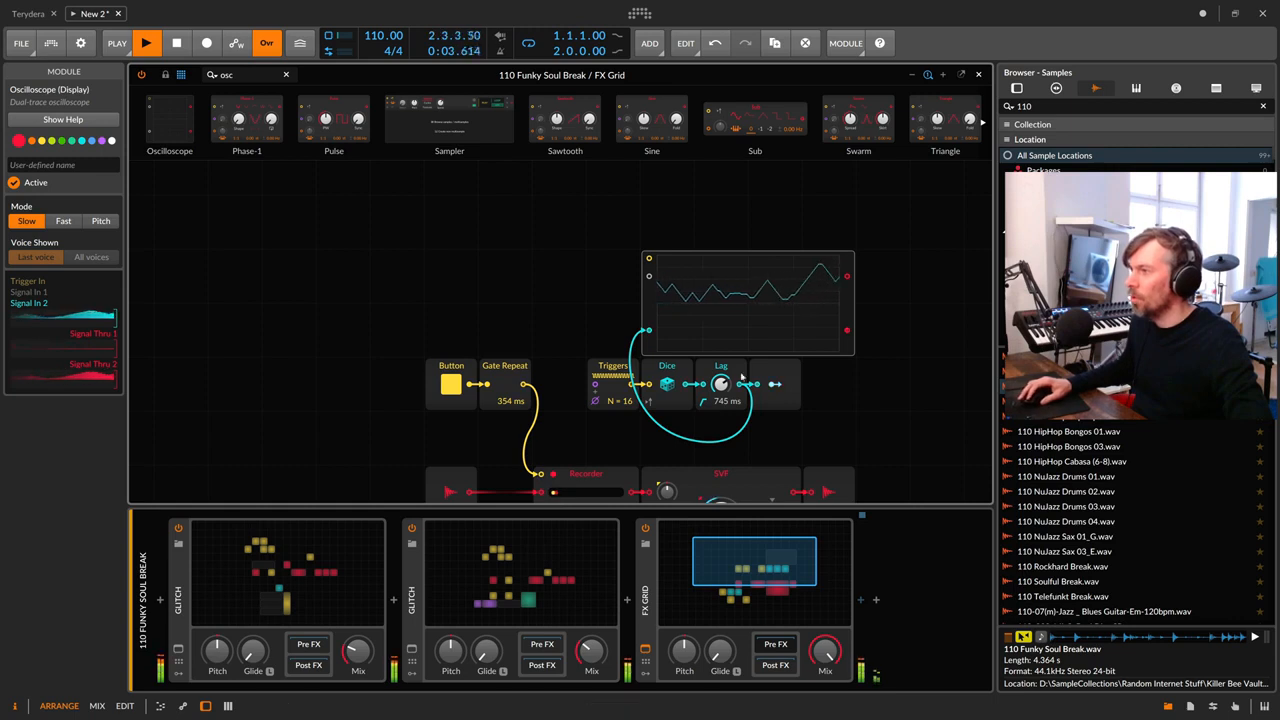
left_click_drag(721, 384, 721, 362)
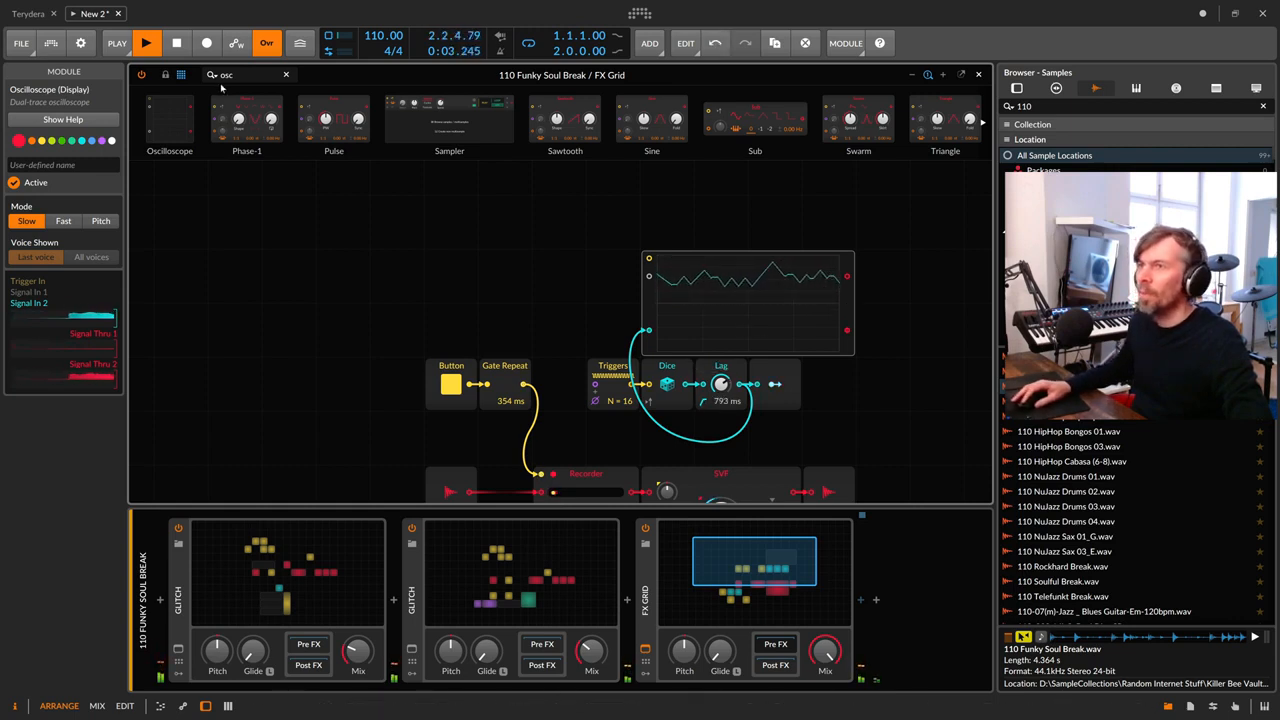
Step: Insert an Average module set to 571 ms after the Lag, and set the Lag to 351 ms
left_click(181, 75)
type("av")
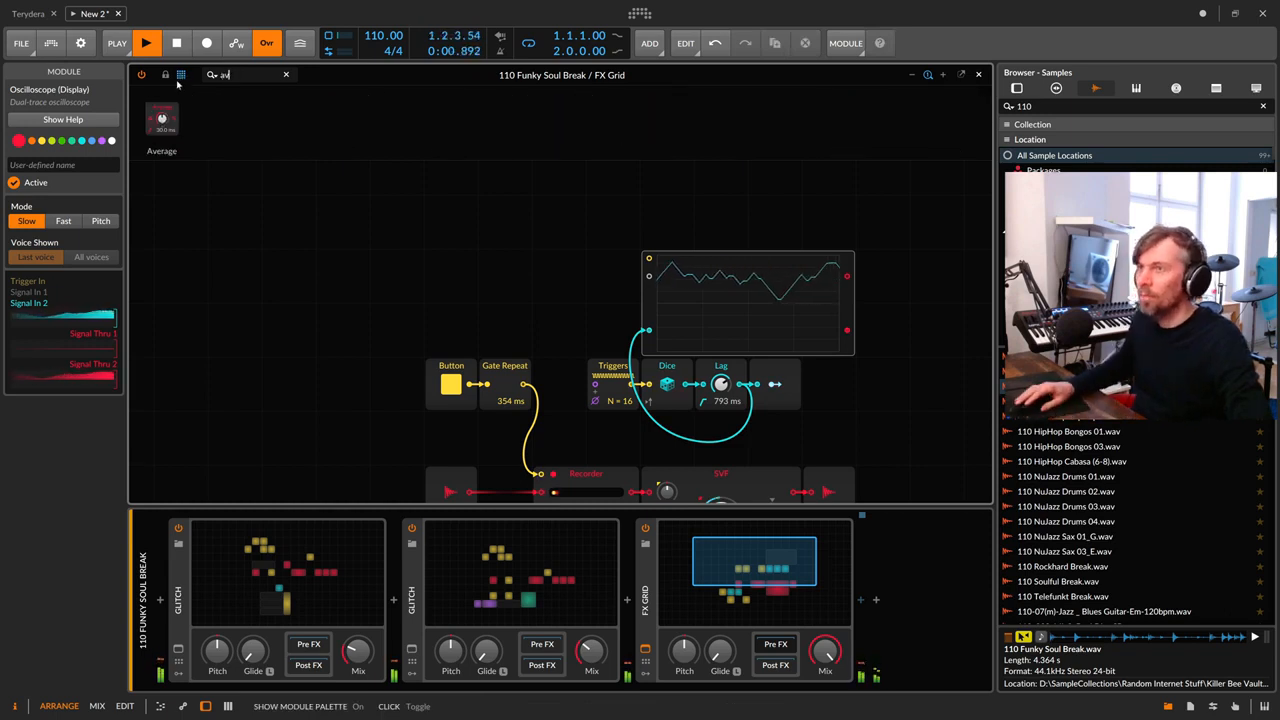
left_click_drag(740, 385, 775, 368)
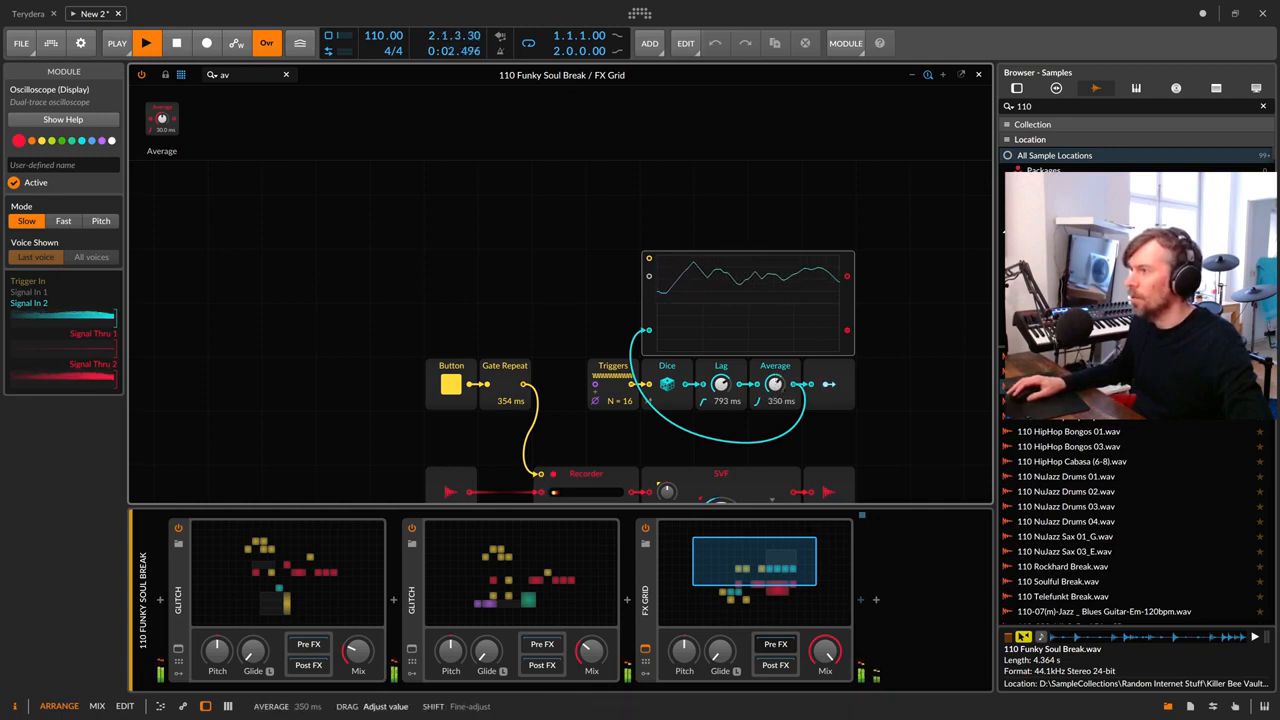
mouse_move(720, 384)
left_mouse_down()
mouse_move(720, 370)
mouse_move(720, 386)
left_mouse_up()
left_click_drag(775, 384, 775, 382)
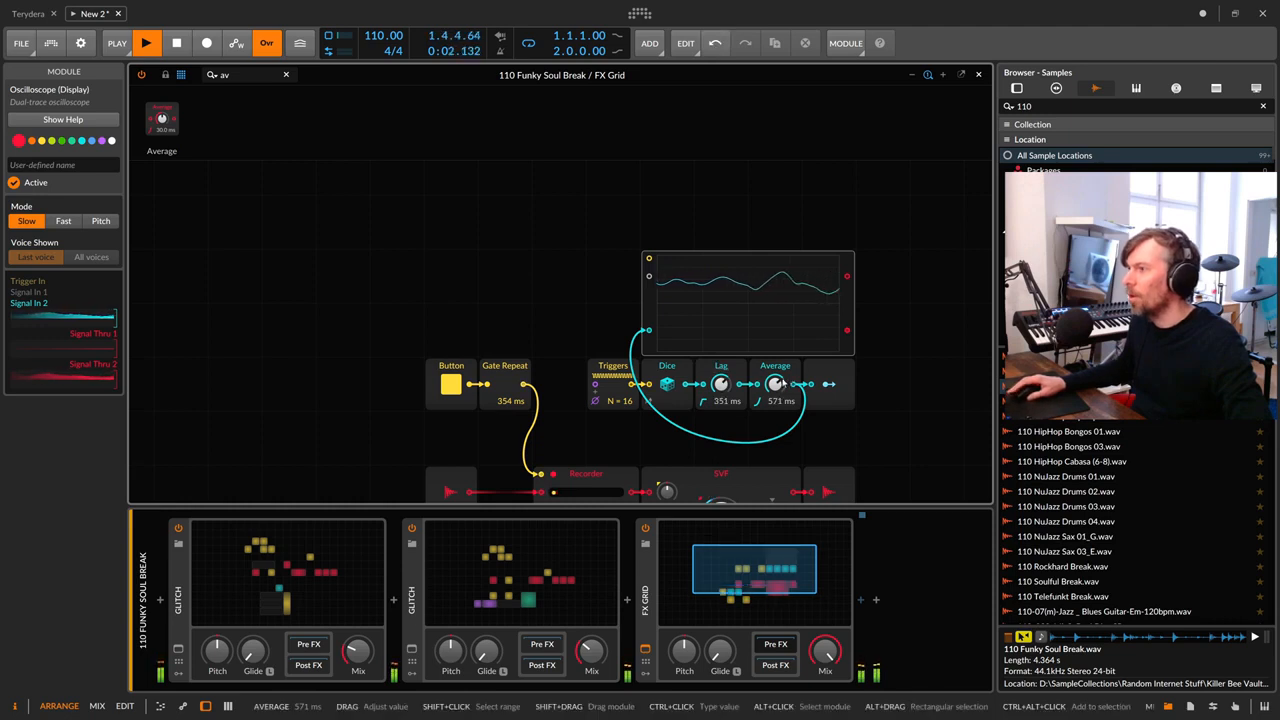
Step: Set the cutoff modulation to +57.67 and the filter chain's Triggers to N = 8, and adjust the SVF's resonance
scroll(722, 452, "down", 1)
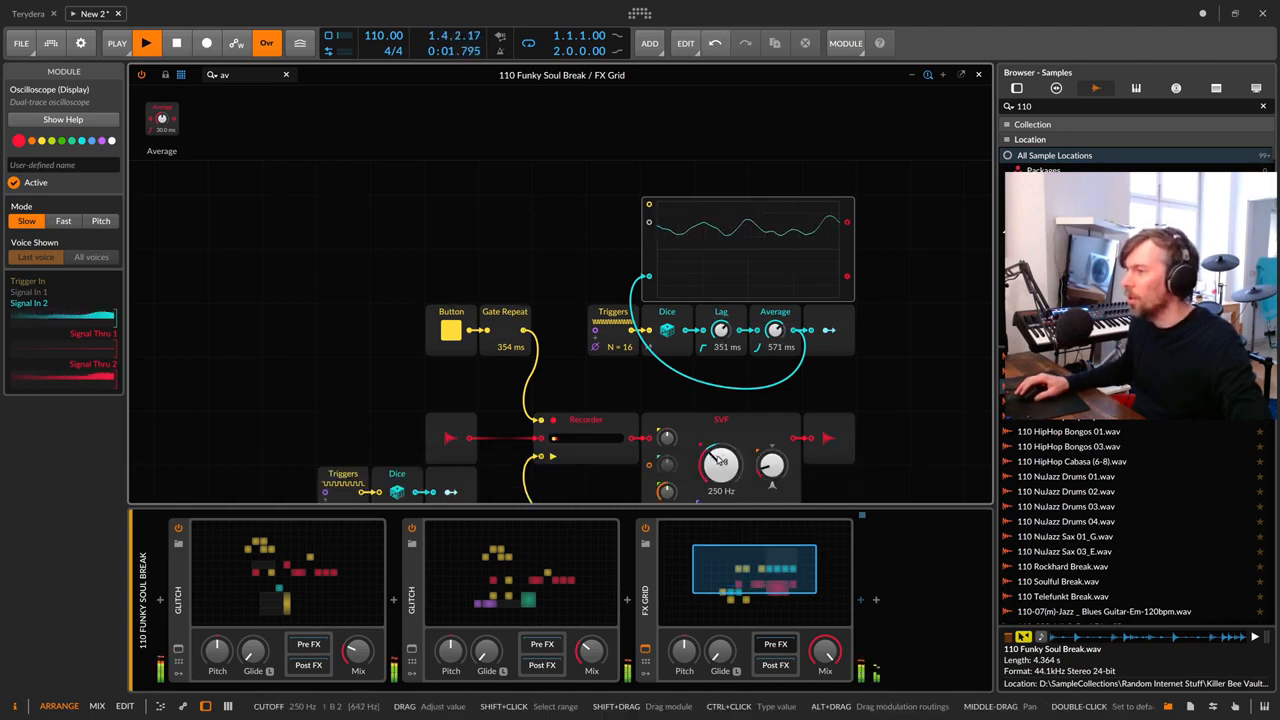
left_click_drag(720, 460, 720, 450)
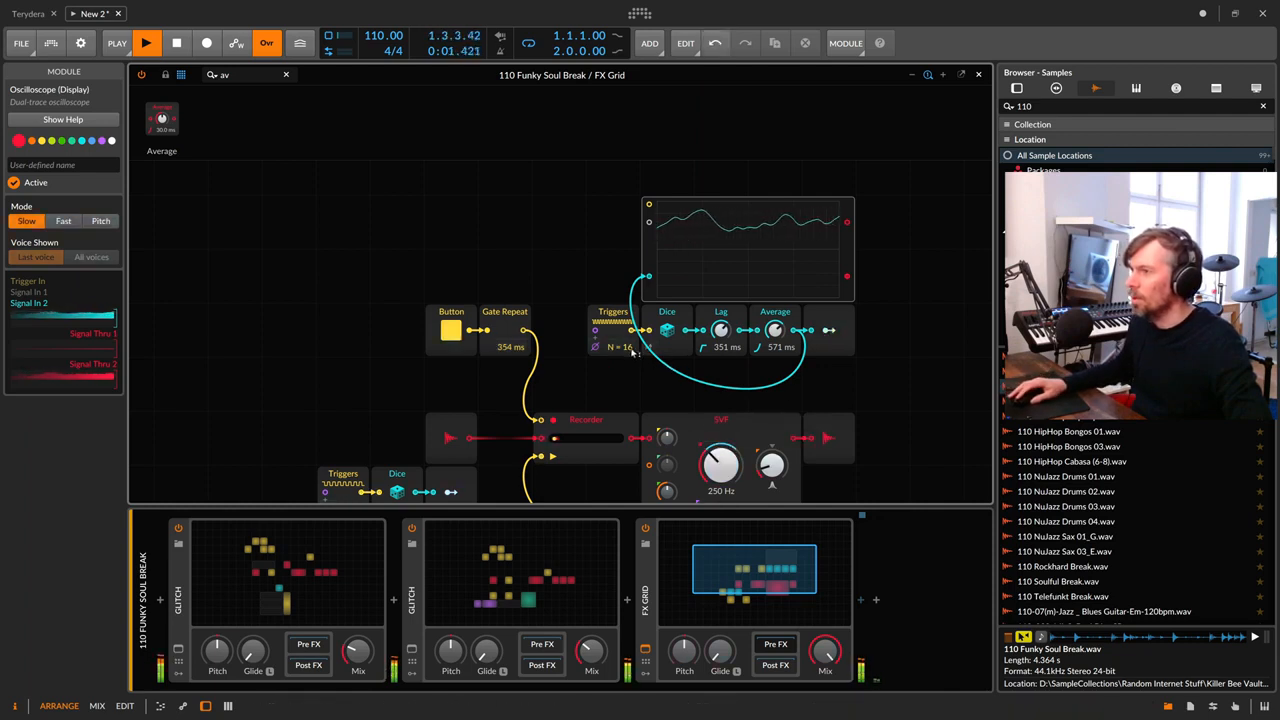
left_click_drag(632, 351, 632, 372)
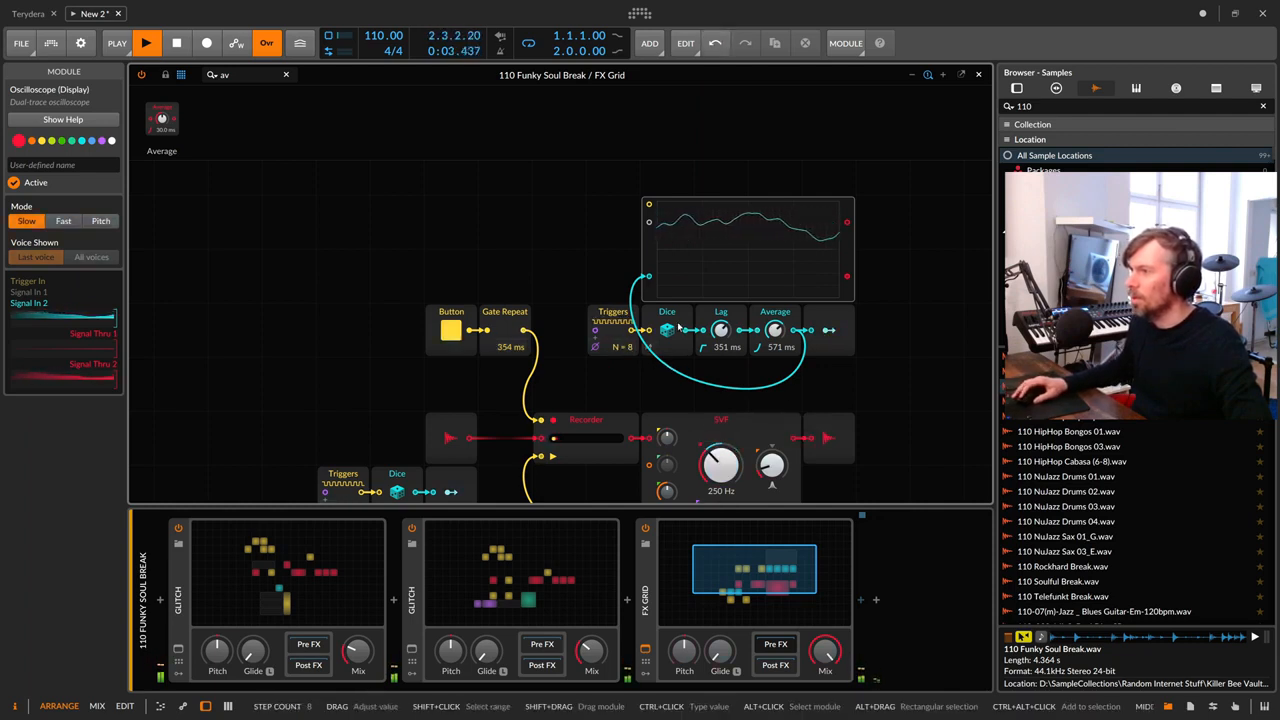
scroll(771, 412, "down", 1)
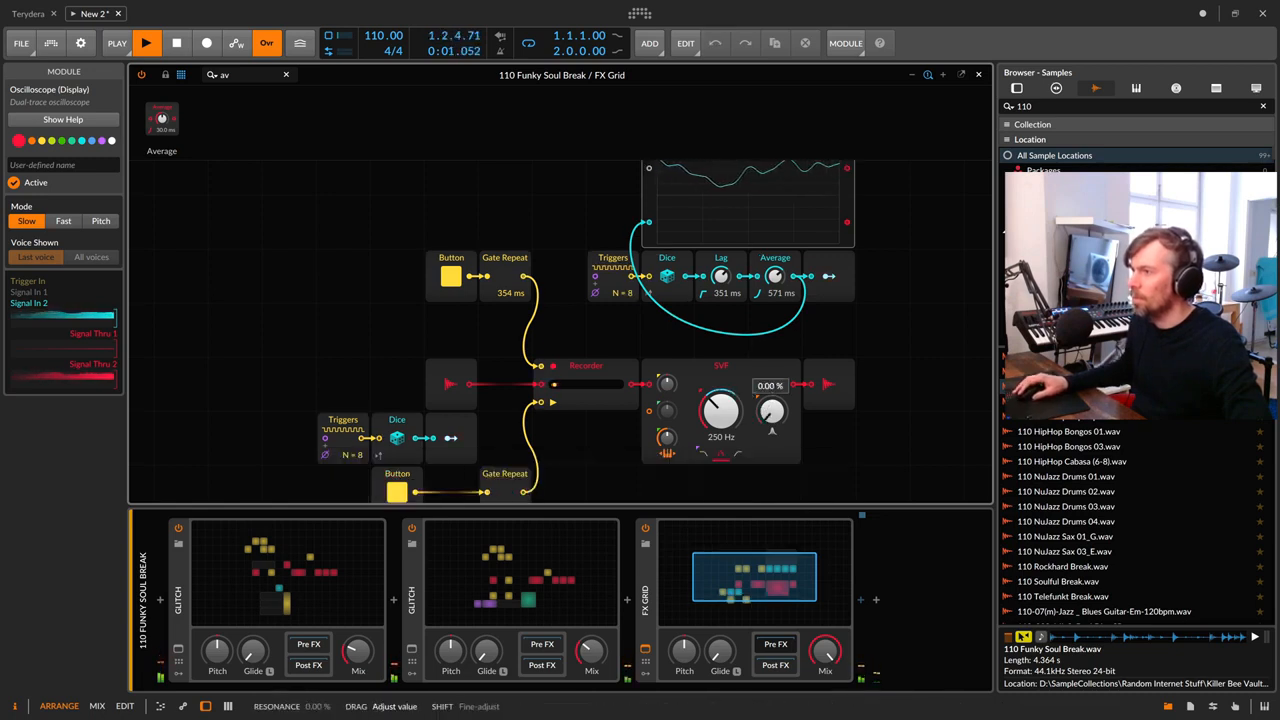
left_click_drag(771, 411, 771, 411)
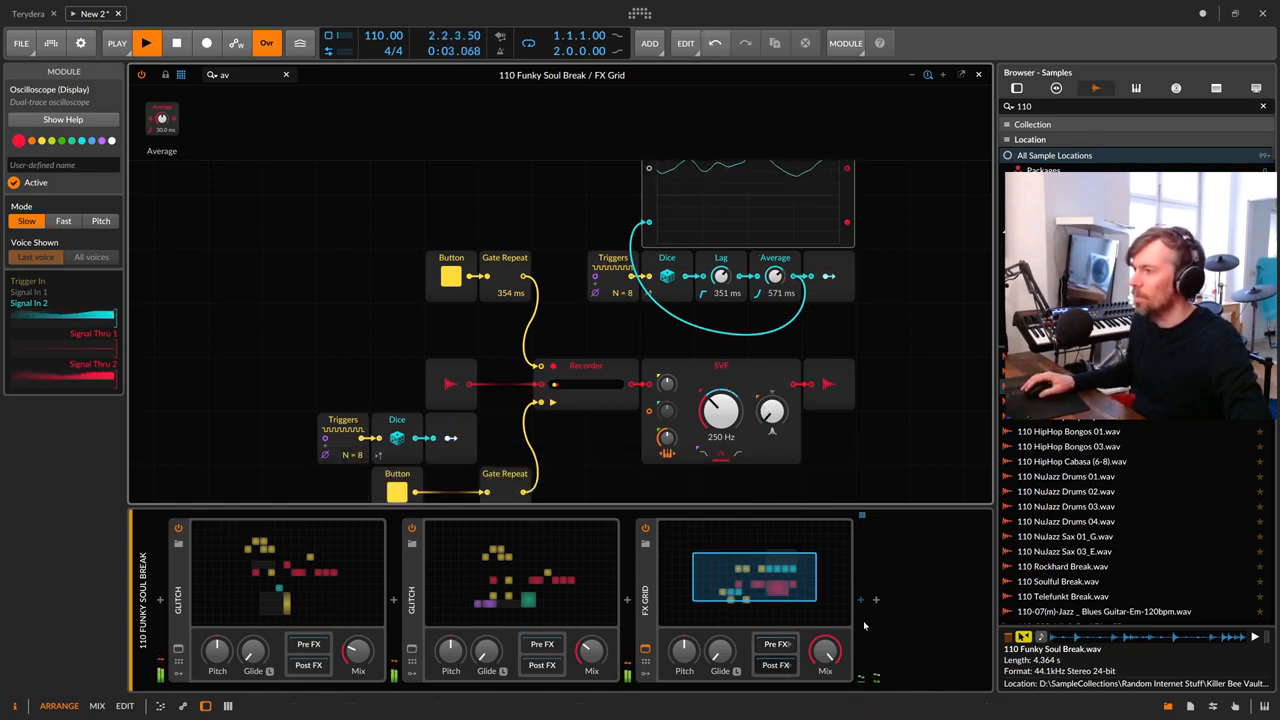
Step: Add a Reverb device to the FX Grid's Pre FX chain and set its early reflections to Room
left_click(861, 601)
left_click(861, 601)
left_click(861, 602)
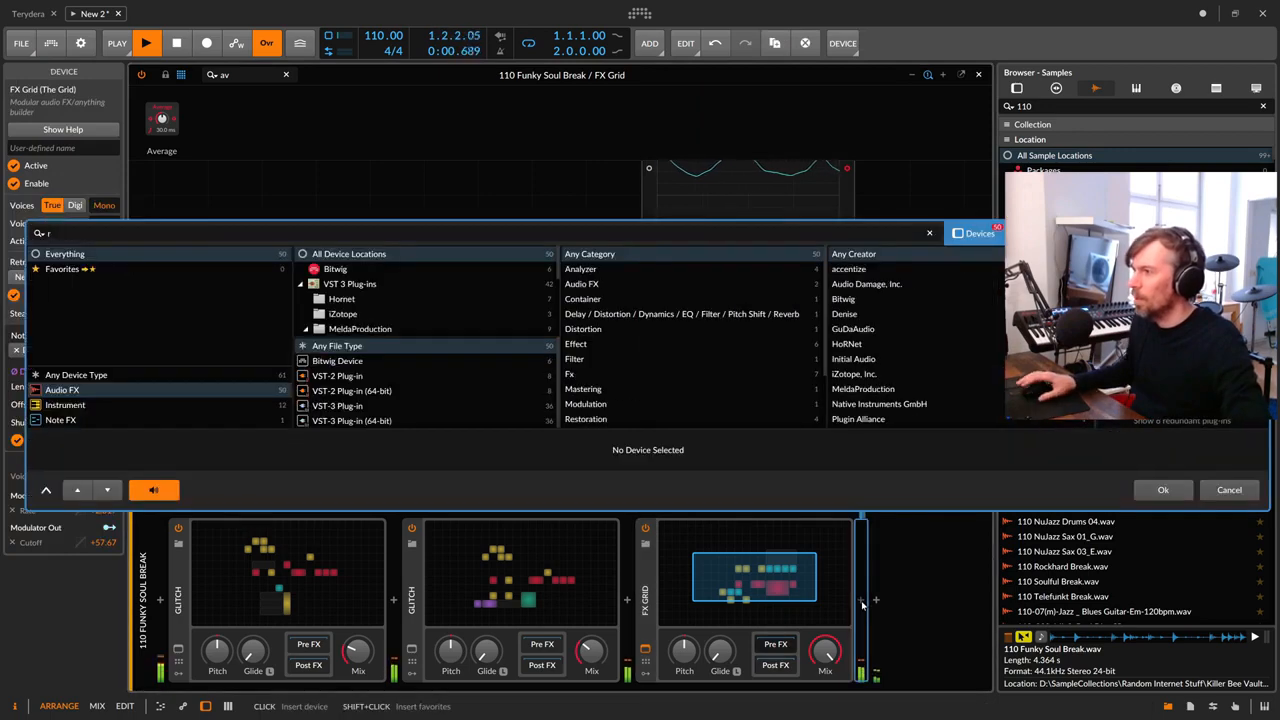
type("r")
key("Return")
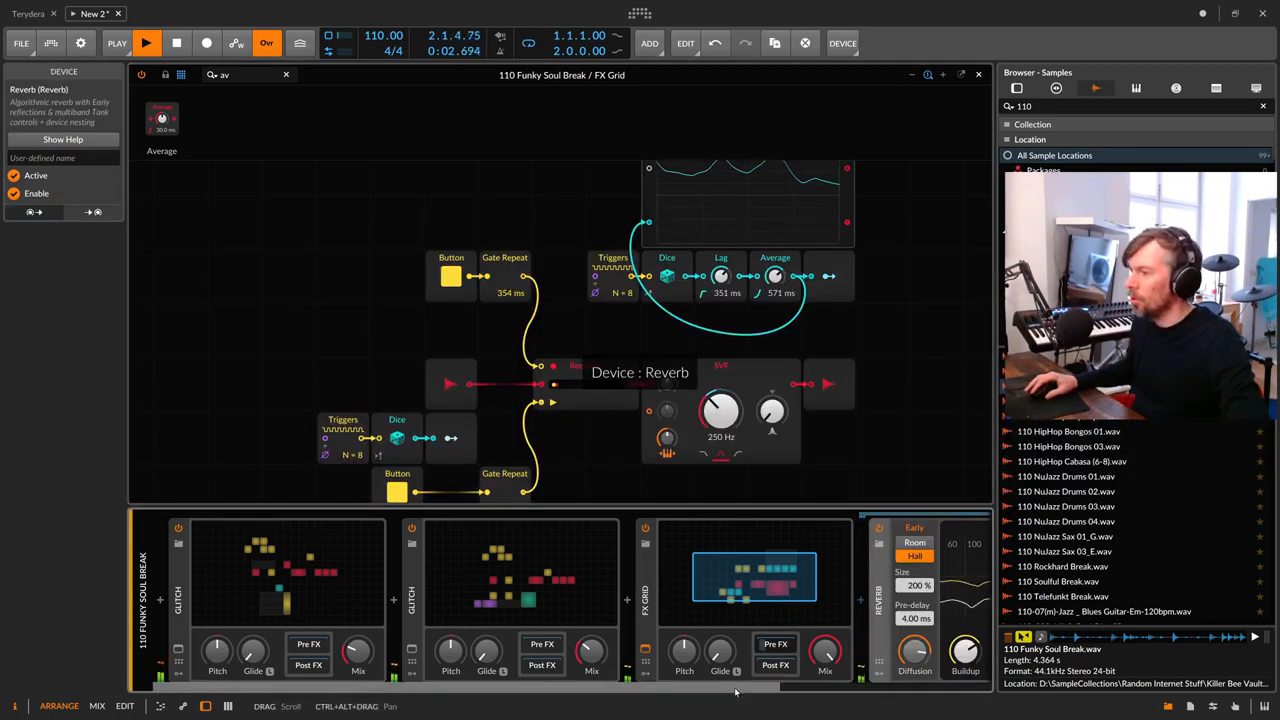
scroll(735, 692, "right", 3)
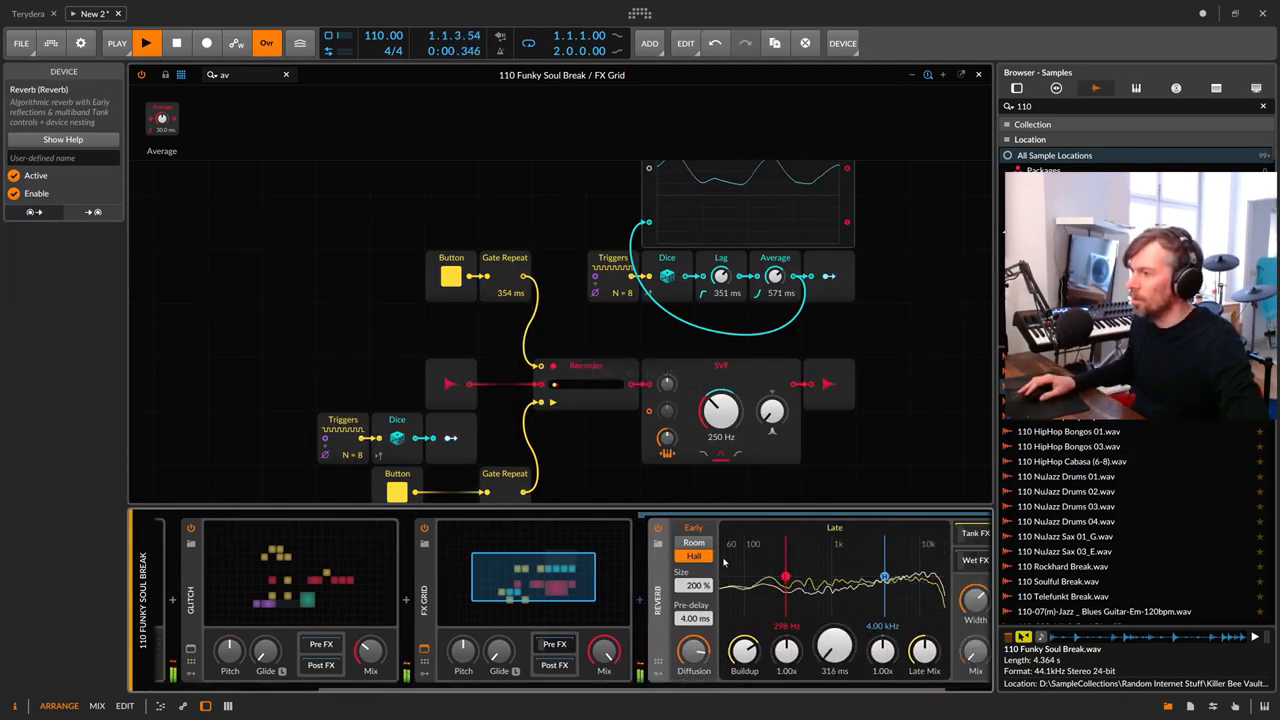
left_click(694, 542)
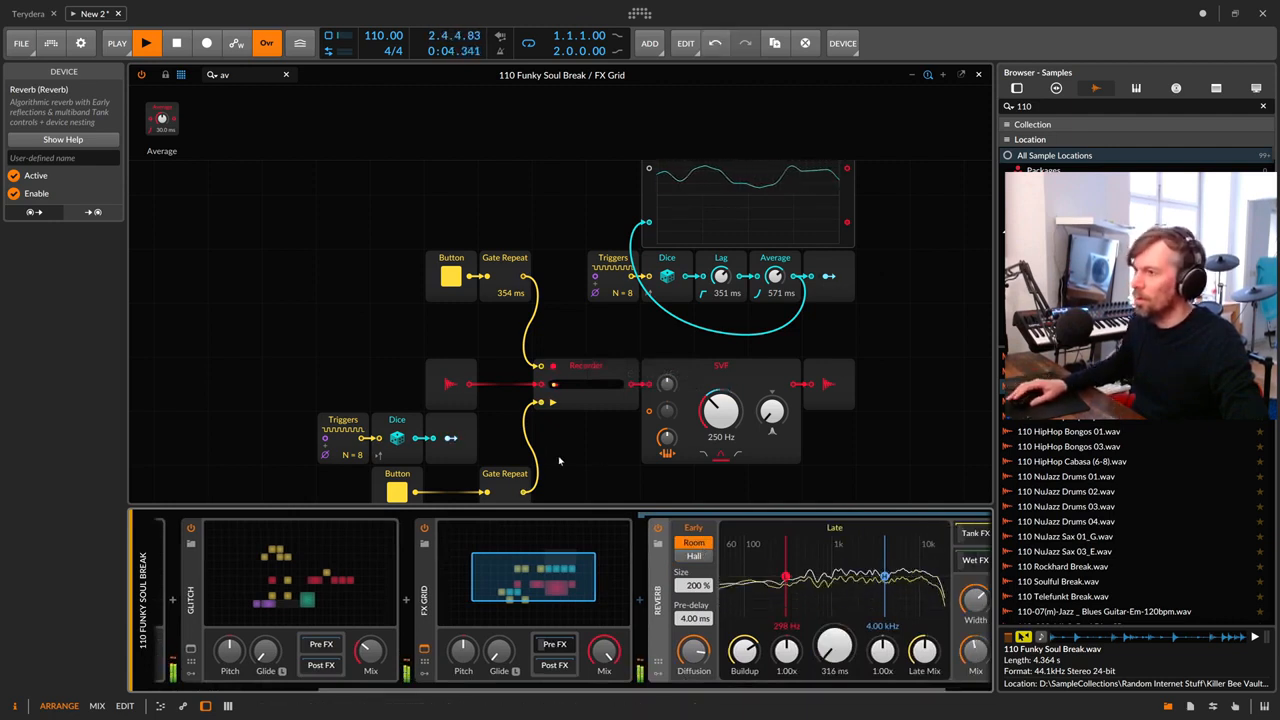
Step: Vary both Gate Repeat rates, ending at 38.2 ms for recording and 3.68 ms for playback
scroll(508, 455, "down", 2)
left_click_drag(508, 455, 508, 431)
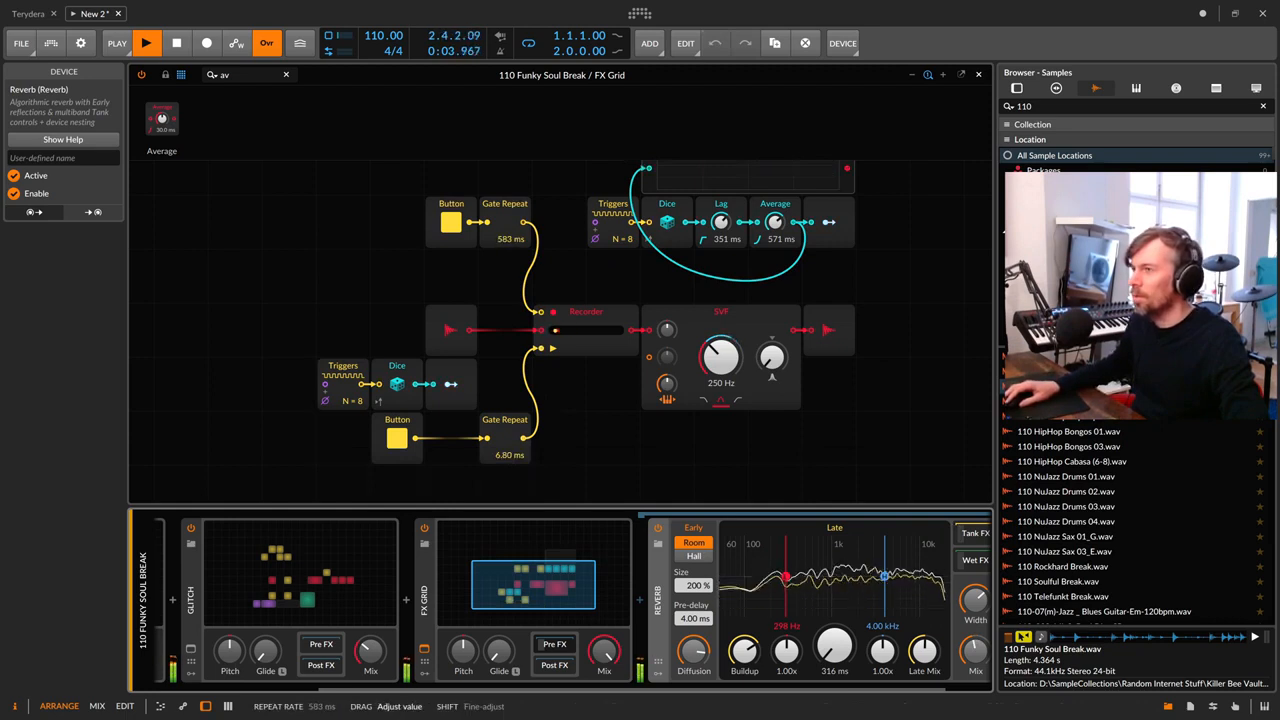
left_click_drag(508, 431, 508, 419)
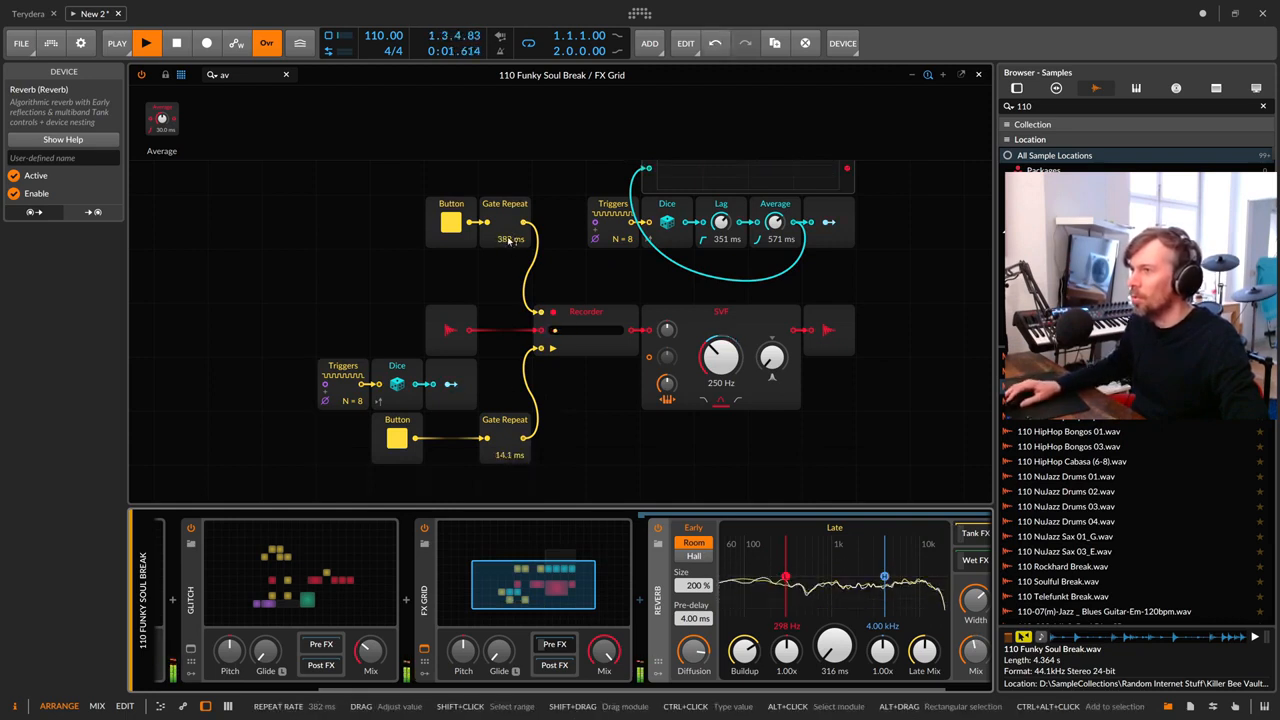
left_click_drag(510, 238, 510, 216)
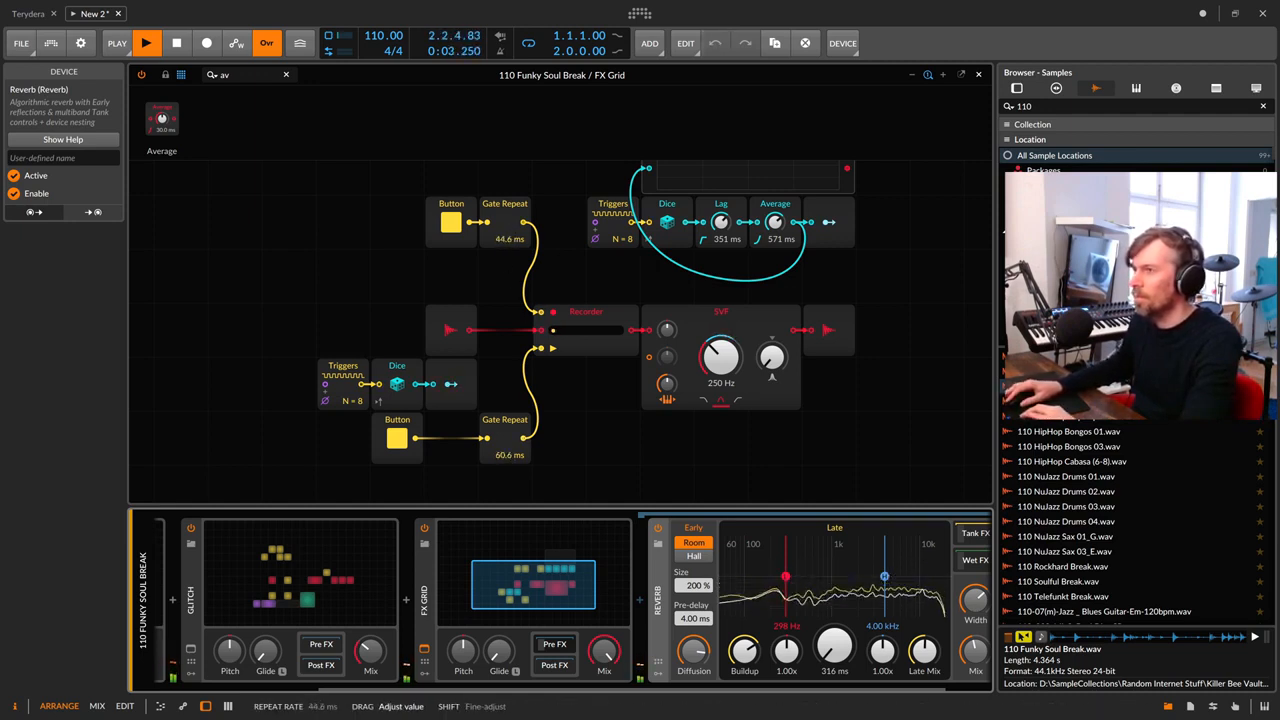
left_click_drag(510, 239, 510, 241)
left_click_drag(510, 454, 506, 466)
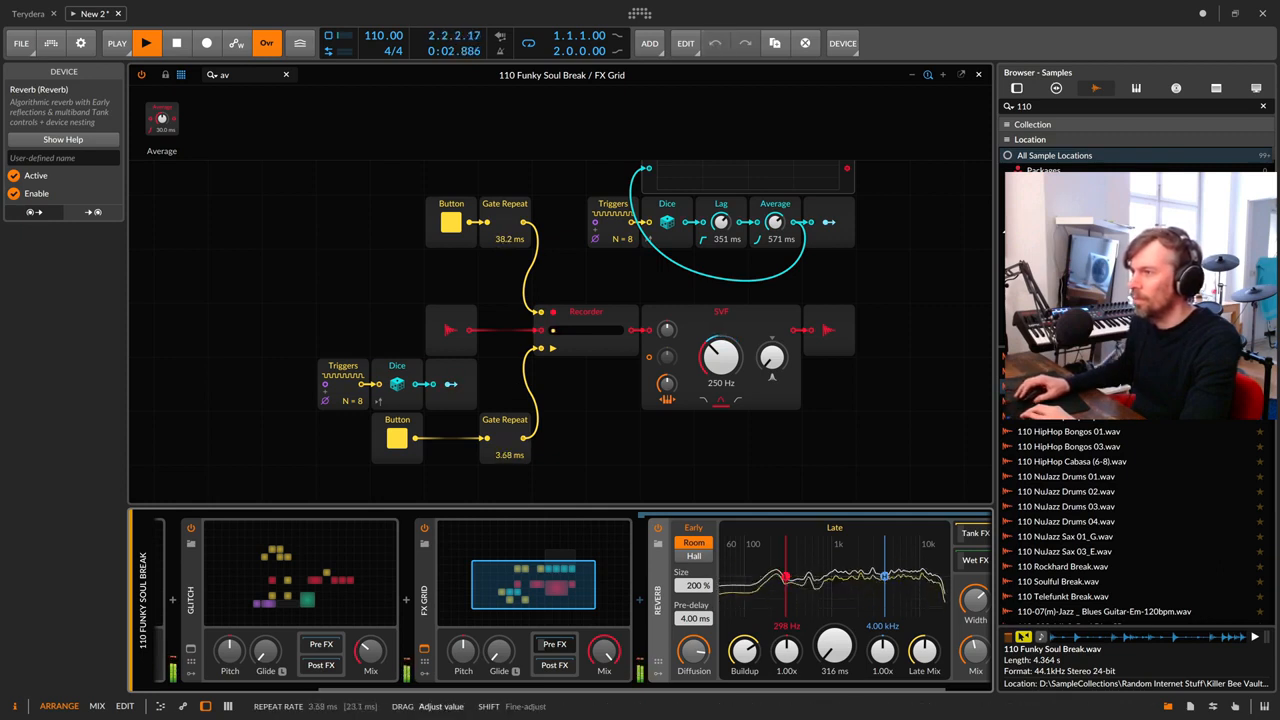
Step: Set the recording Gate Repeat rate to 215 ms and the playback rate to 146 ms, and raise the SVF's drive to +12.6 dB
left_click_drag(510, 239, 510, 230)
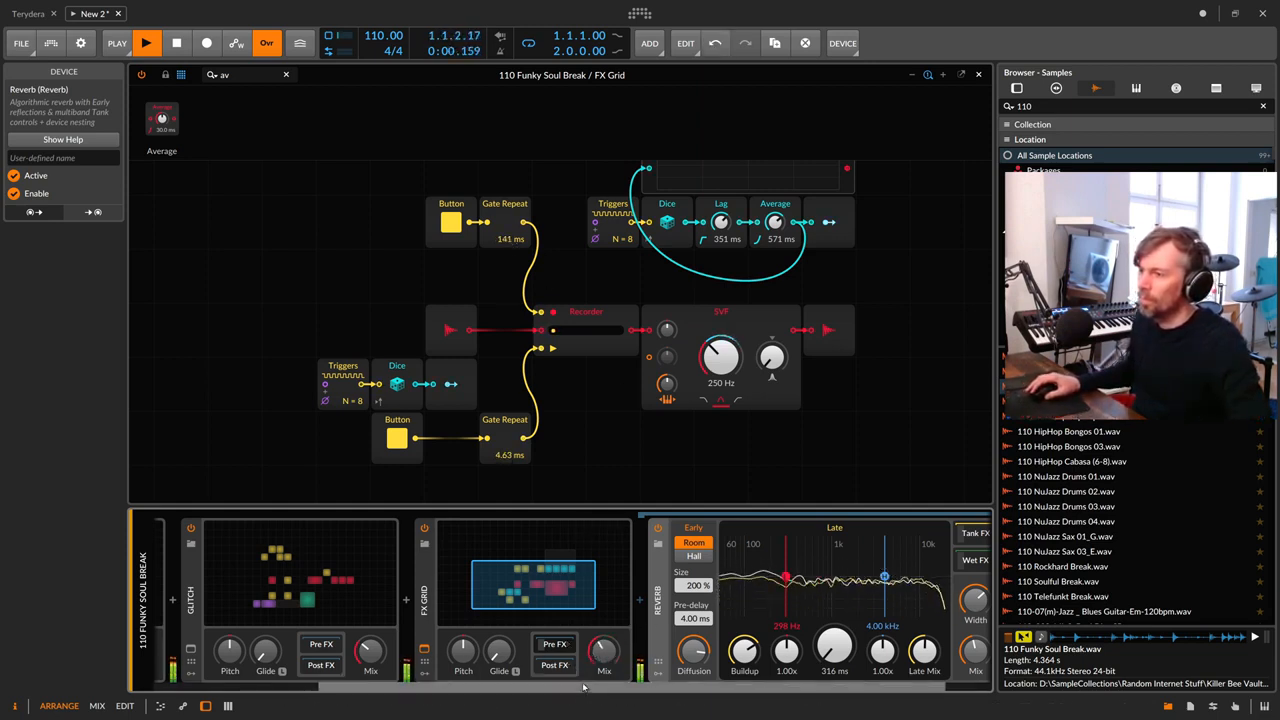
left_click_drag(584, 687, 424, 687)
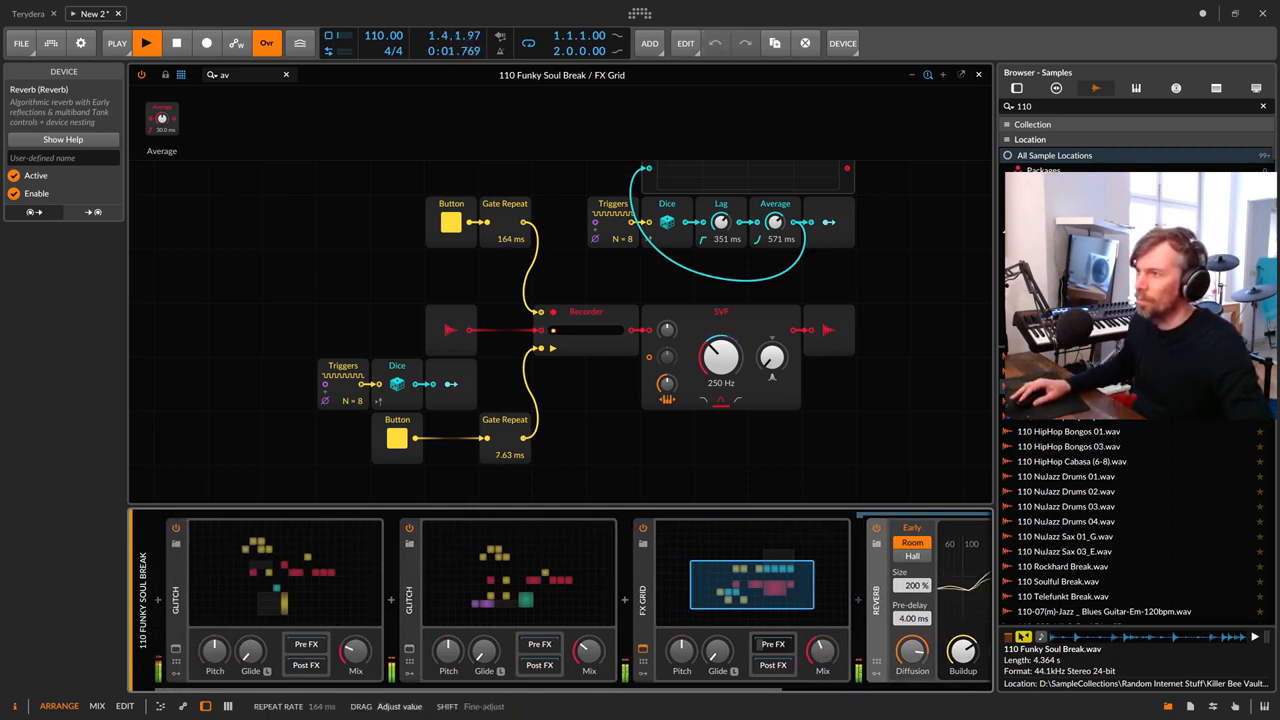
left_click_drag(510, 242, 510, 226)
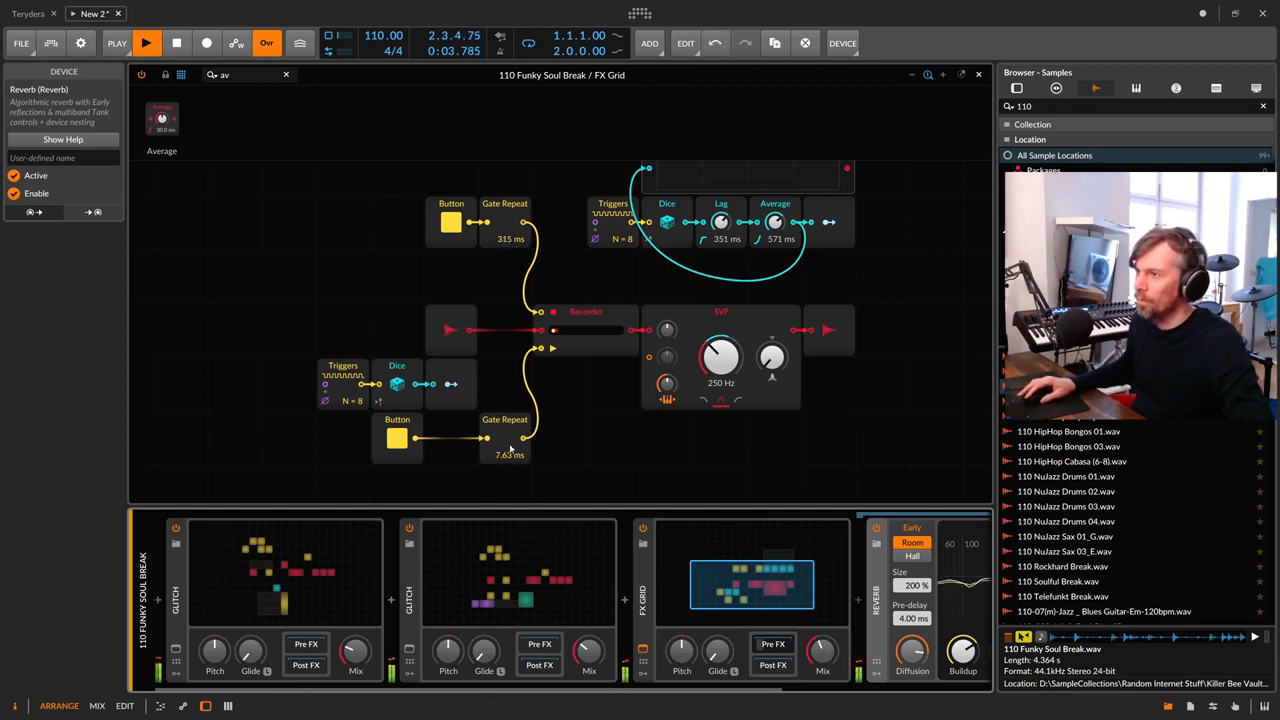
left_click_drag(510, 449, 533, 384)
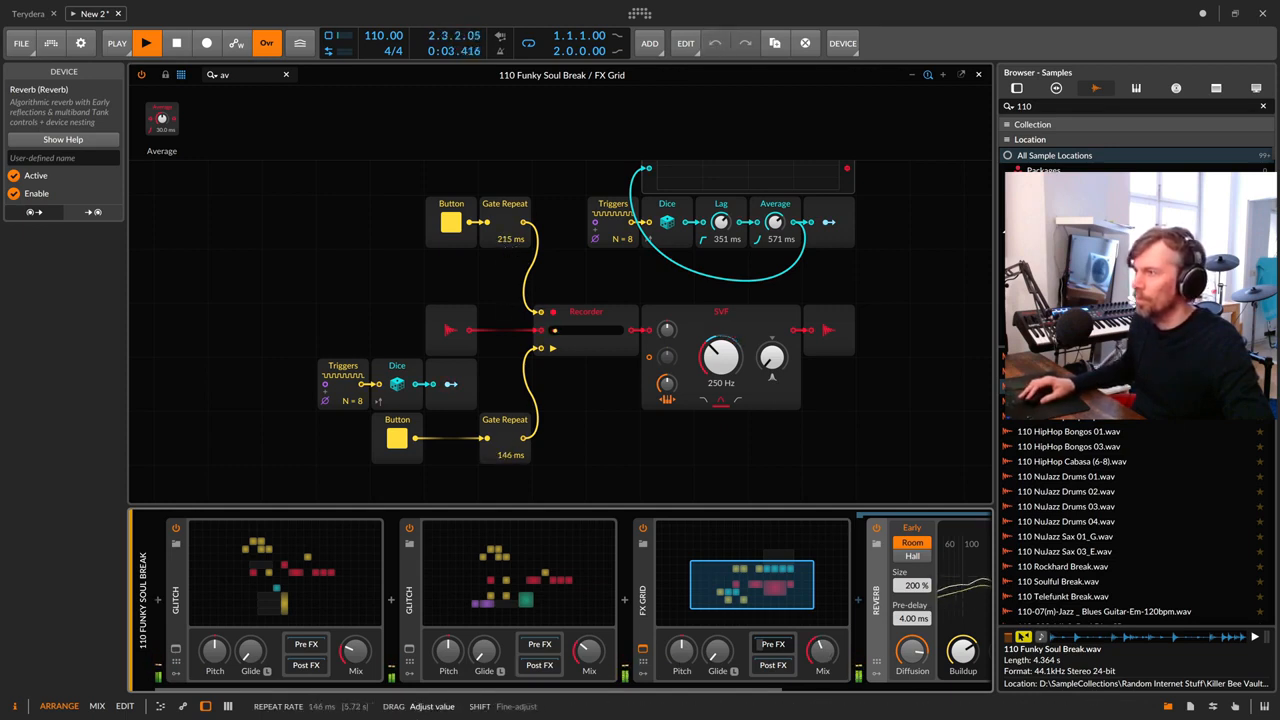
scroll(705, 668, "down", 3)
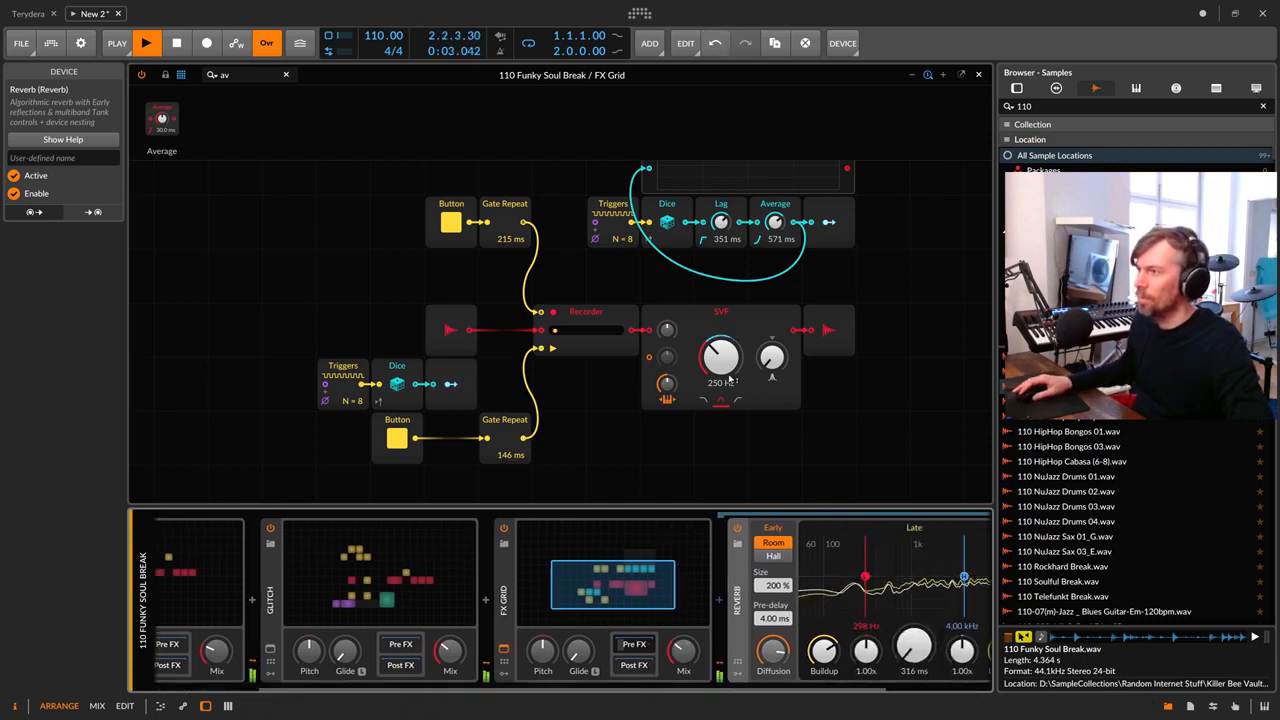
left_click_drag(667, 330, 667, 328)
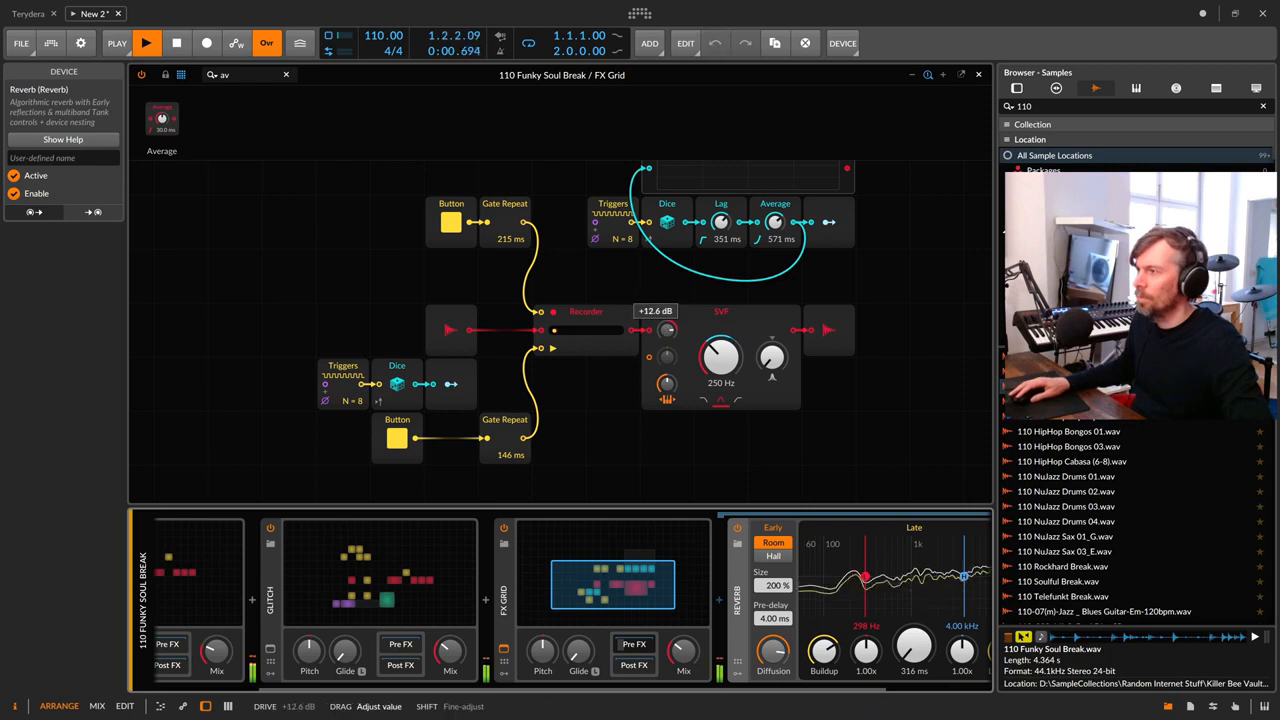
Step: Replace the Reverb in the FX Grid's nested chain with a Peak Limiter and raise its input gain to about +9.2 dB
key("Delete")
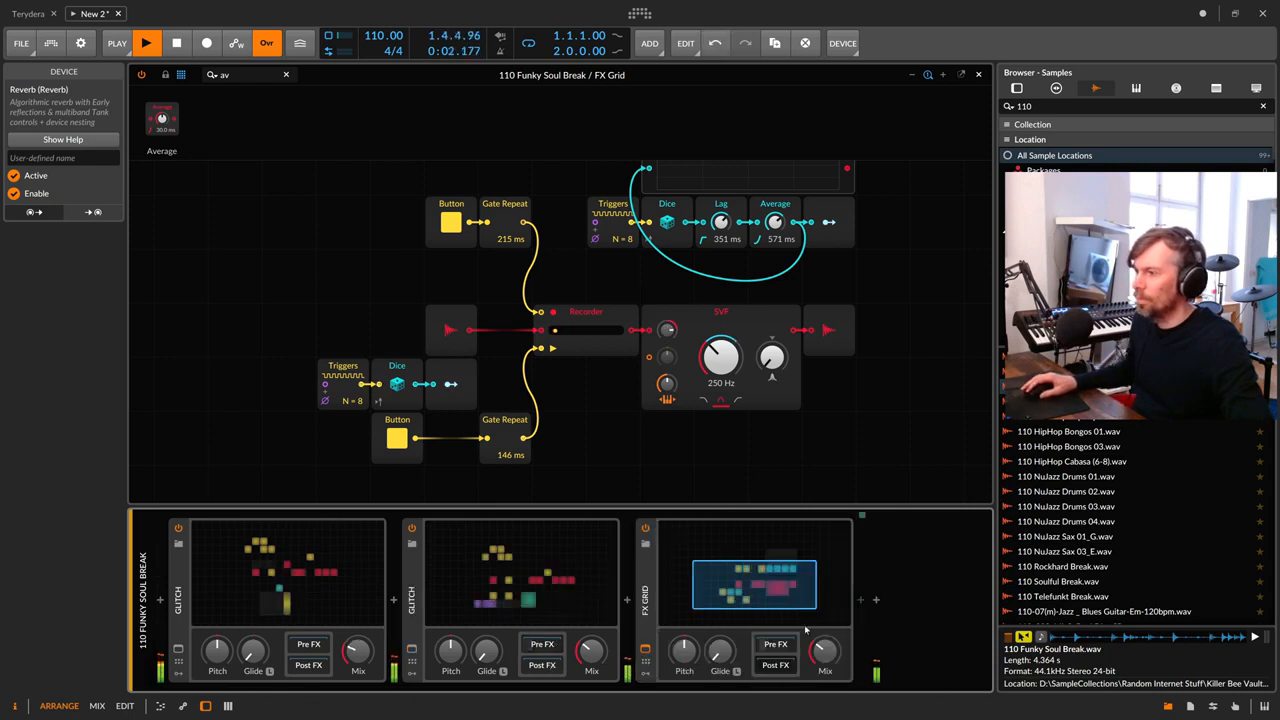
left_click(859, 602)
type("peak")
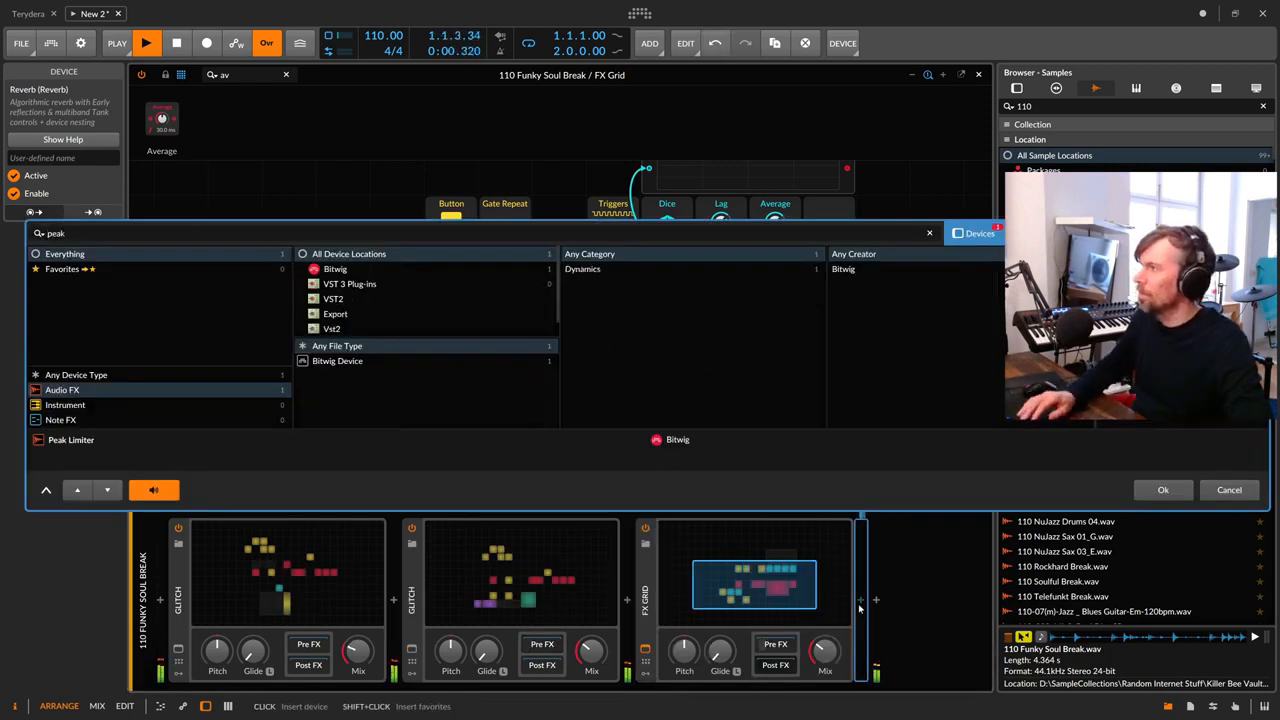
key("Return")
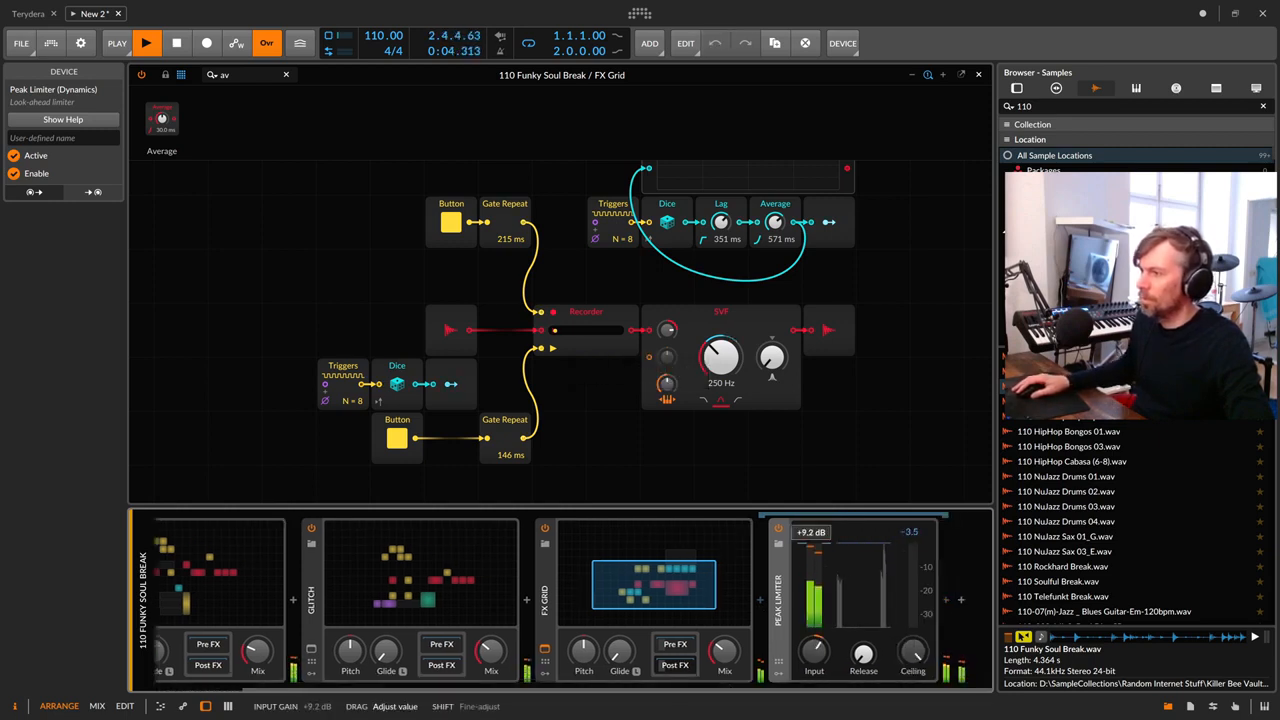
left_click_drag(815, 651, 815, 645)
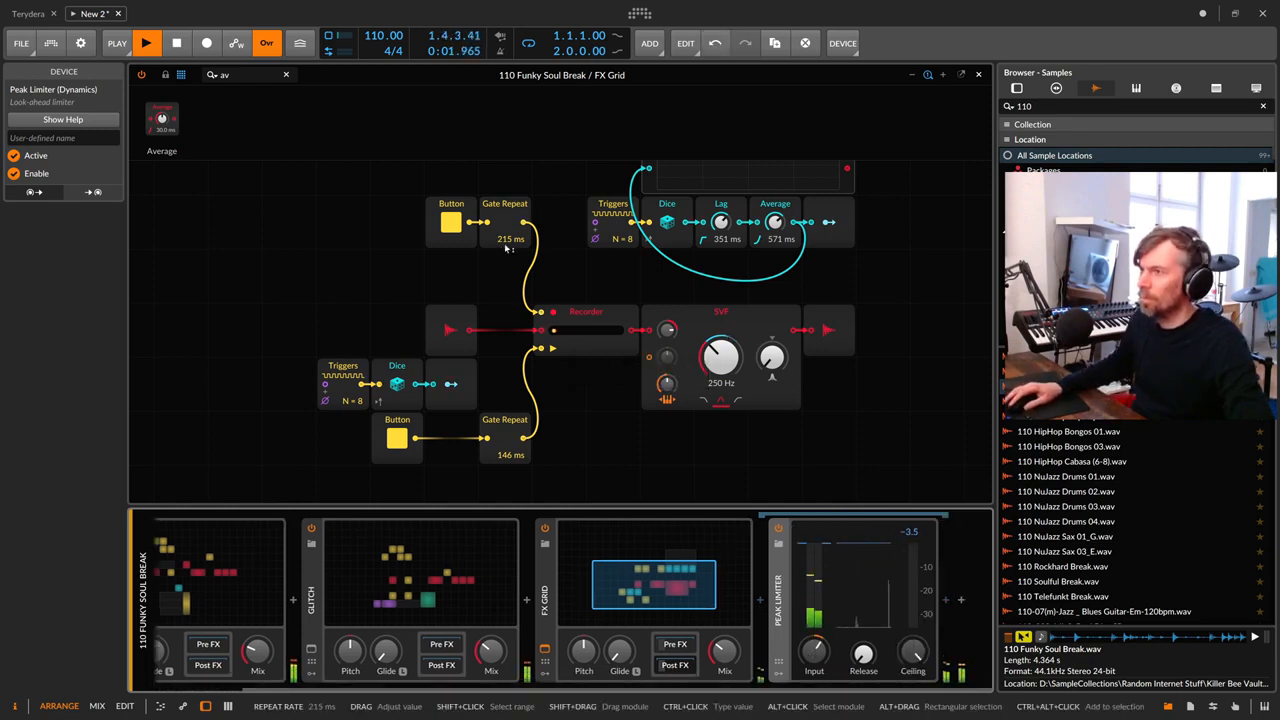
Step: Set the recording Gate Repeat rate to 164 ms, the playback rate to 27.1 ms and the SVF's cutoff to 694 Hz
left_click_drag(508, 243, 508, 254)
left_click_drag(511, 456, 511, 492)
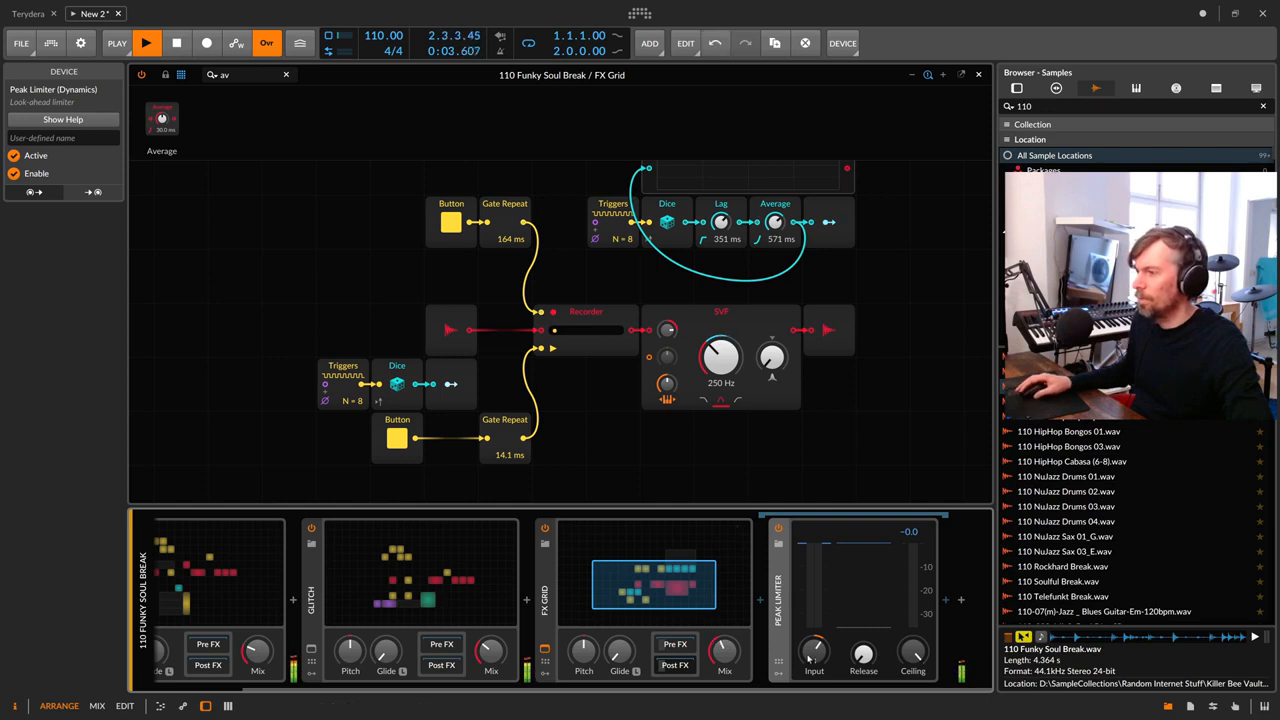
left_click_drag(507, 461, 507, 446)
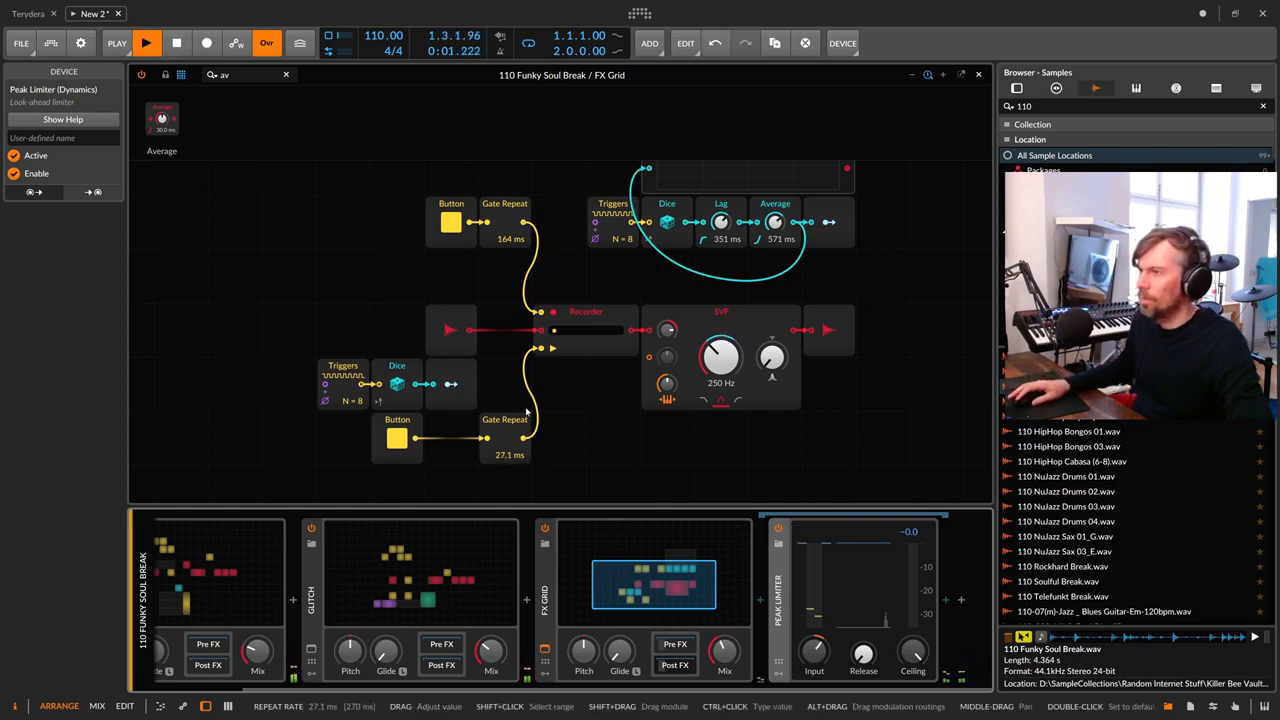
mouse_move(712, 368)
left_mouse_down()
mouse_move(712, 350)
mouse_move(713, 367)
left_mouse_up()
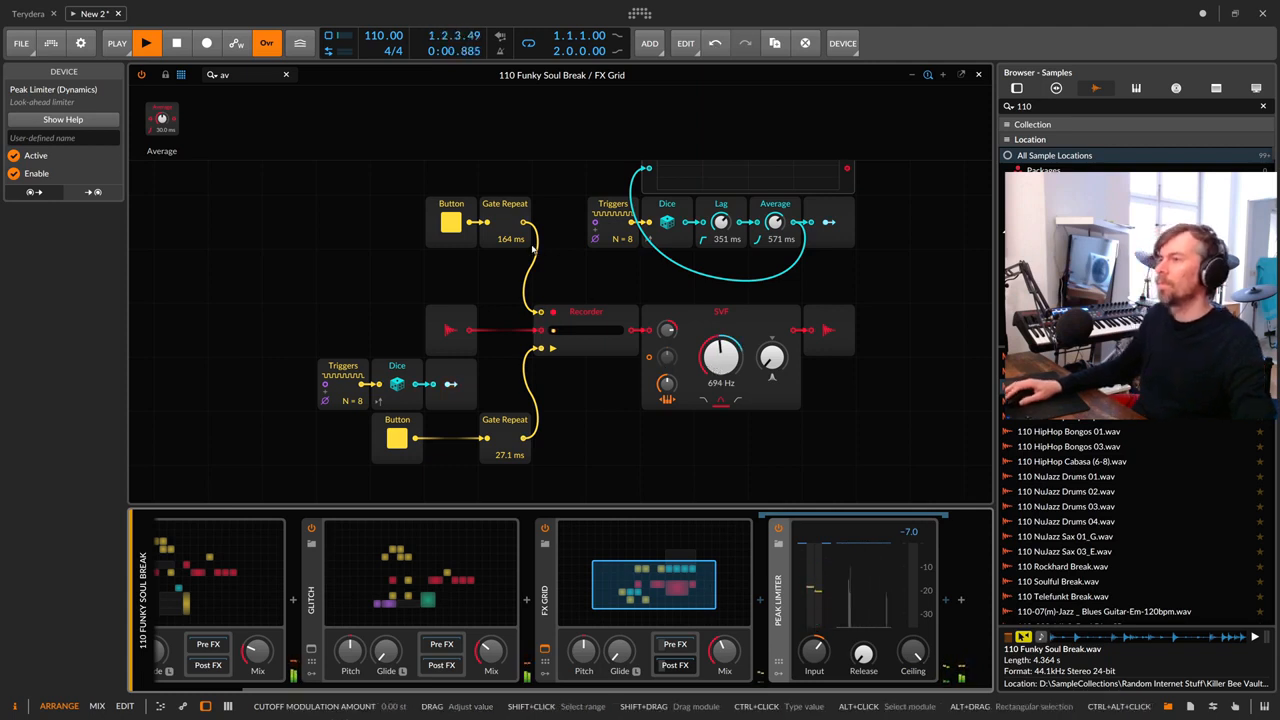
Step: Shorten the Gate Repeat rates to 19.2 ms for recording and 7.63 ms for playback, and readjust the Peak Limiter's input gain
left_click_drag(511, 239, 511, 252)
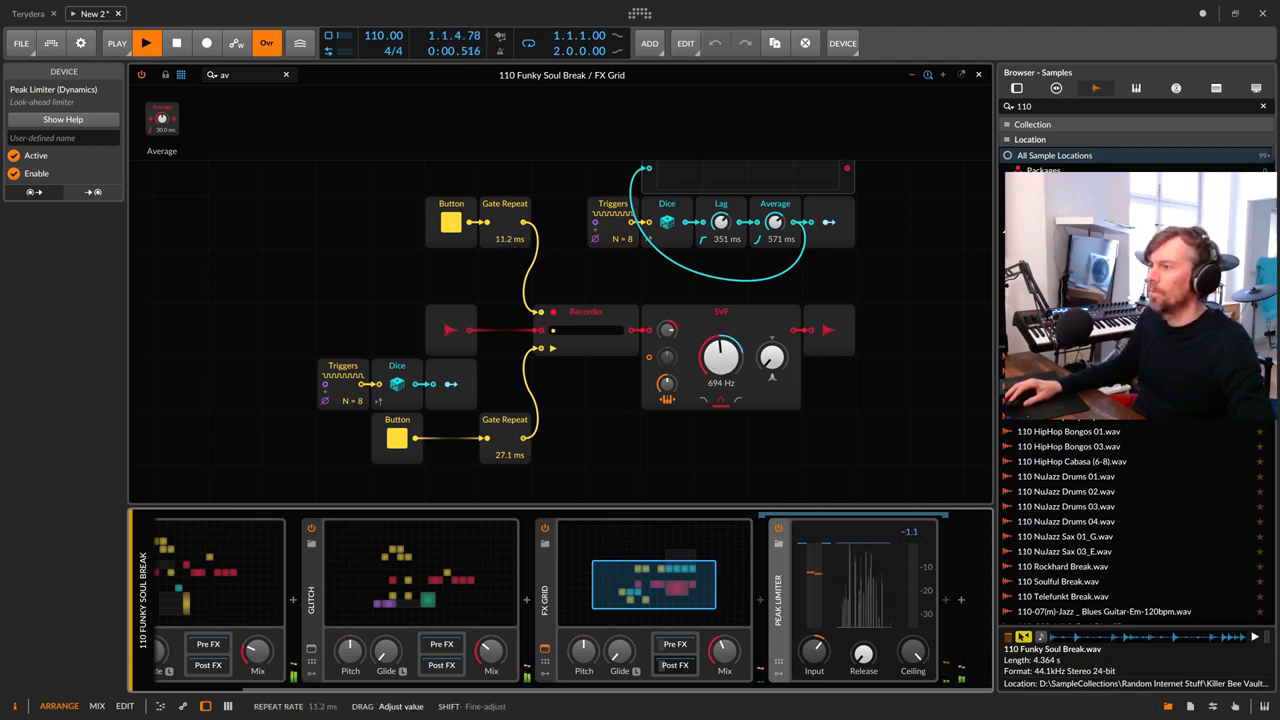
left_click_drag(516, 454, 507, 447)
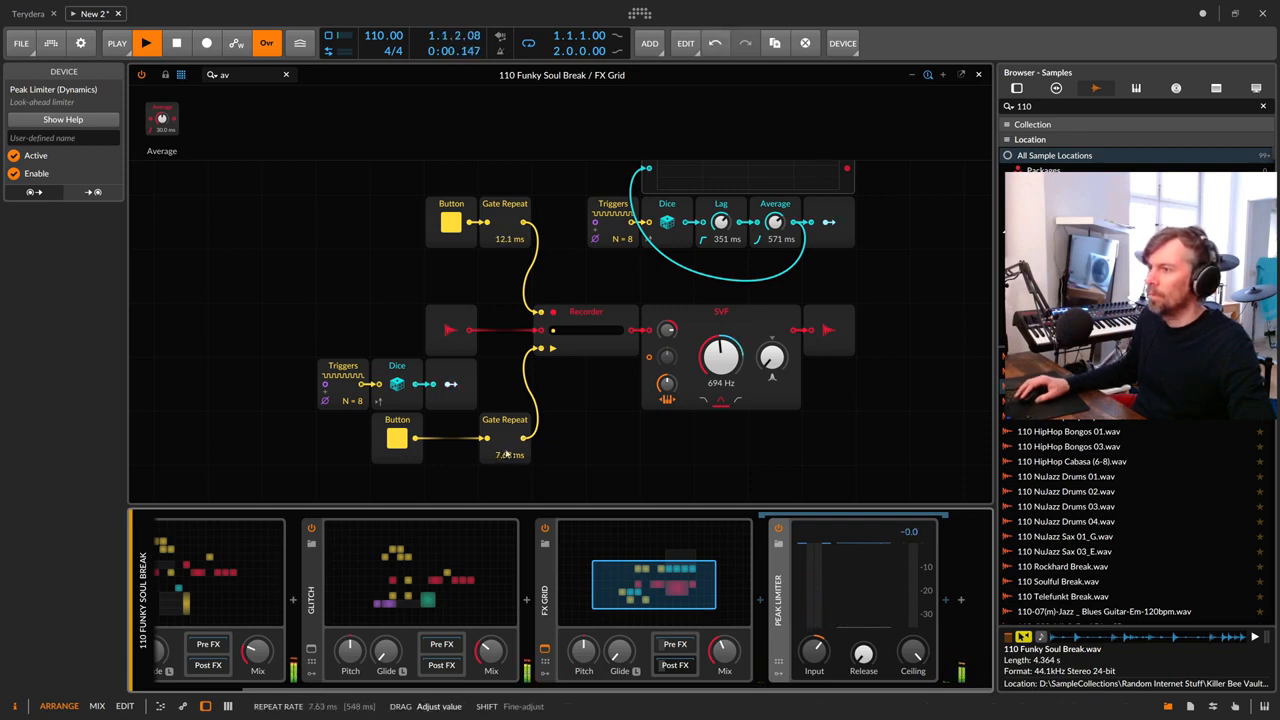
left_click_drag(509, 239, 509, 231)
left_click_drag(814, 651, 814, 655)
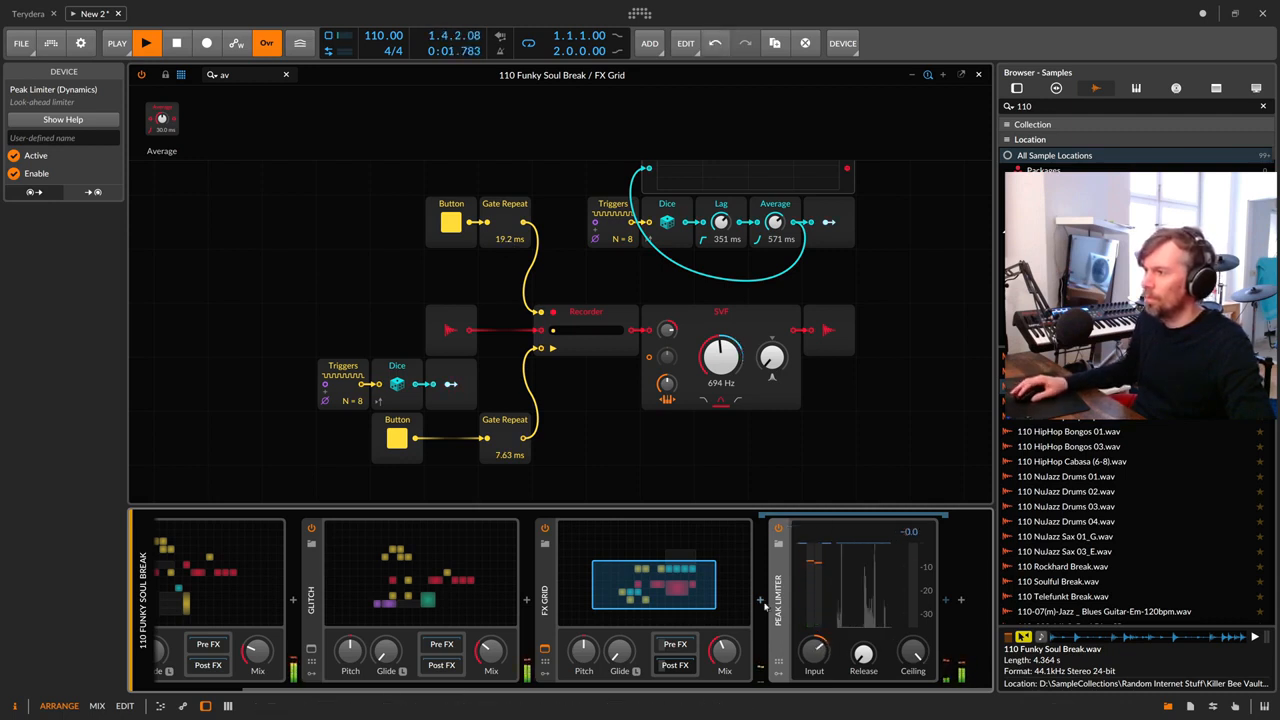
Step: Insert a Reverb device before the Peak Limiter and adjust the decay of its late reverberation
left_click(762, 601)
type("rever")
key("Return")
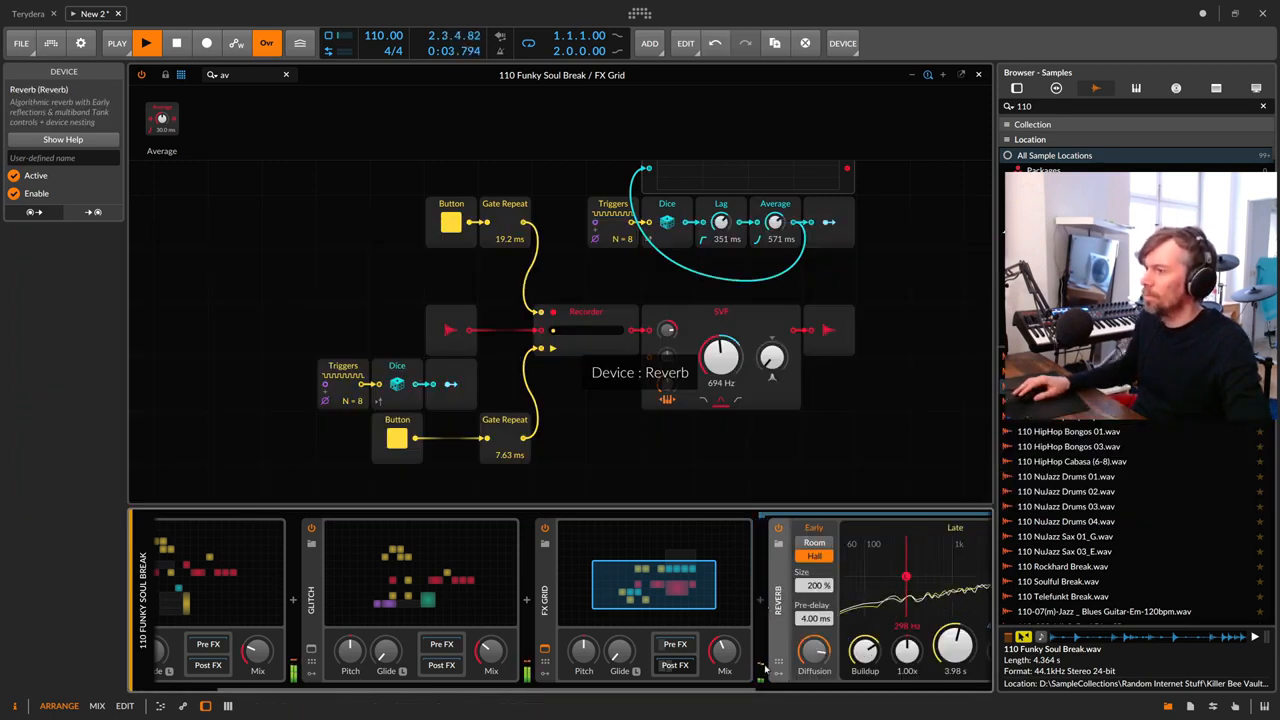
mouse_move(908, 653)
left_mouse_down()
mouse_move(908, 672)
mouse_move(908, 658)
left_mouse_up()
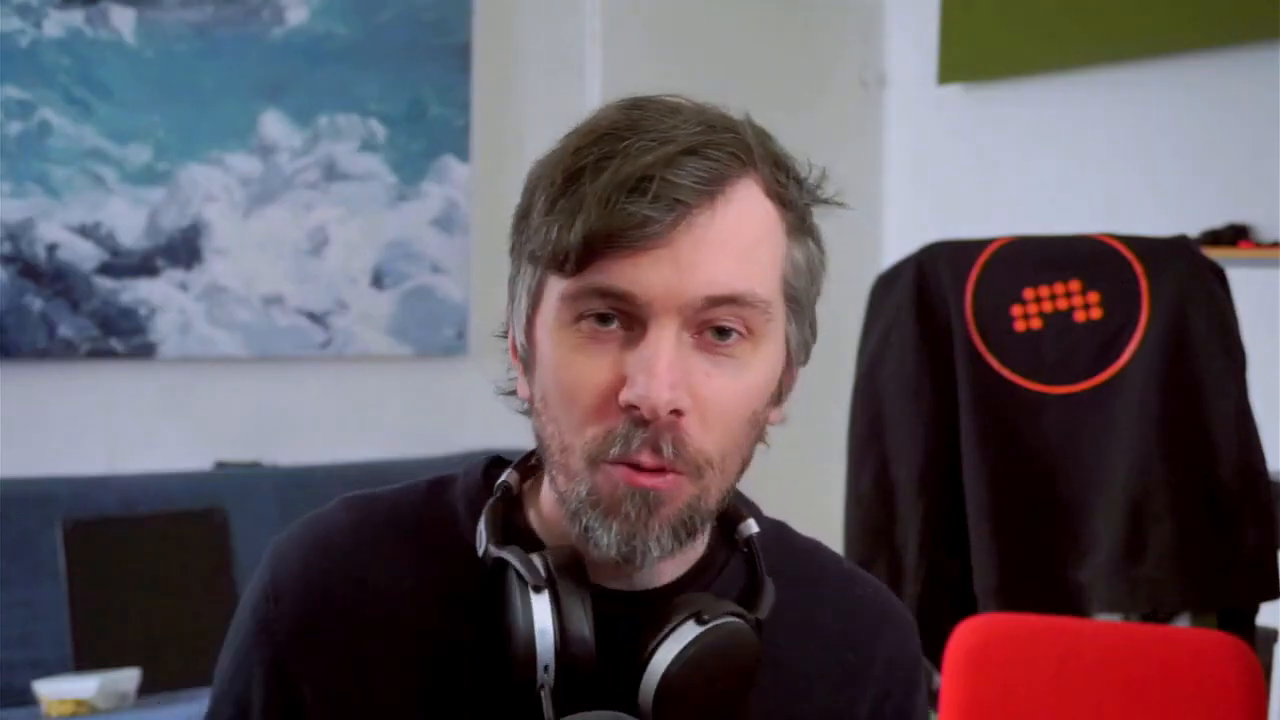